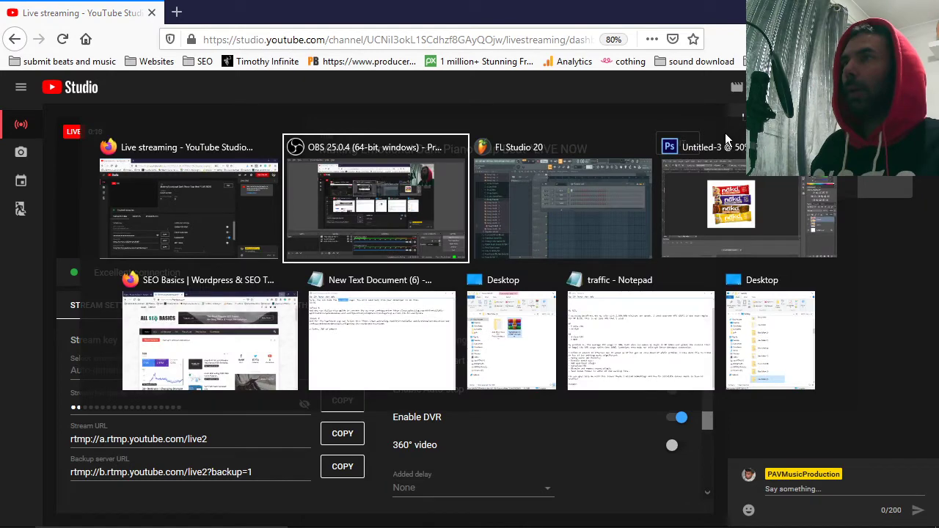
# - Check the live broadcast in OBS and YouTube Studio, and return to FL Studio
pyautogui.hotkey('alt', 'Tab')
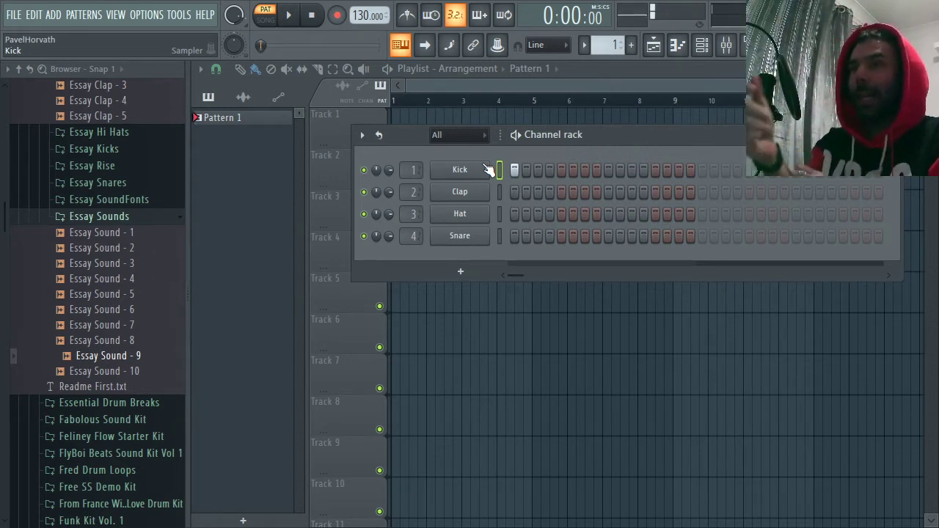
pyautogui.press('super')
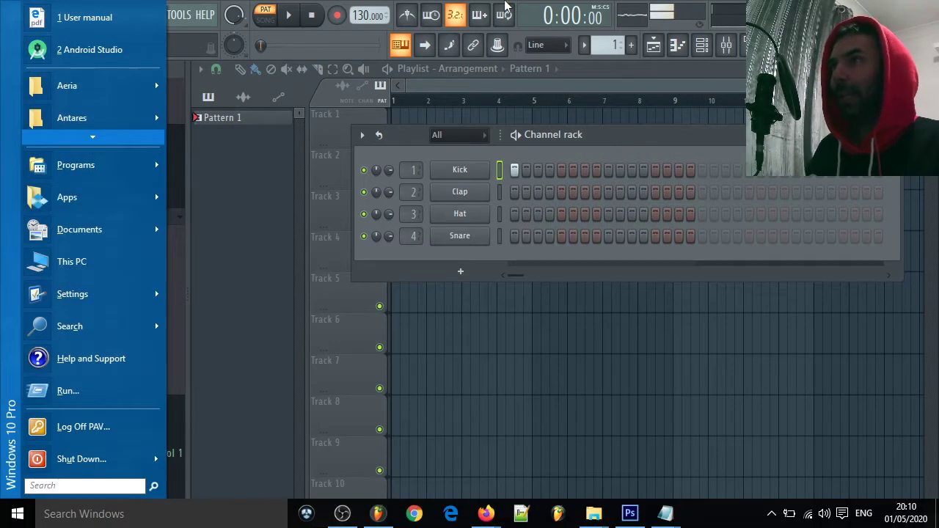
pyautogui.hotkey('alt', 'Tab')
pyautogui.hotkey('alt', 'Tab')
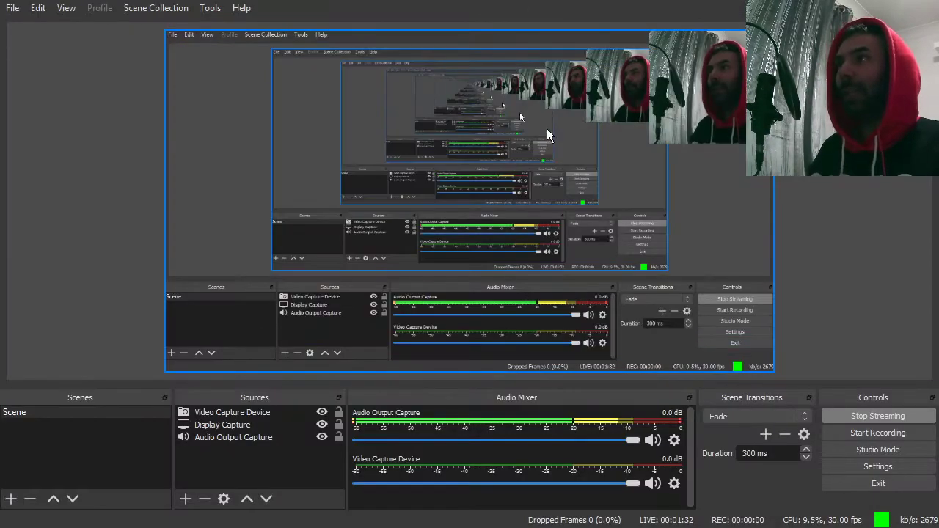
pyautogui.hotkey('alt', 'Tab')
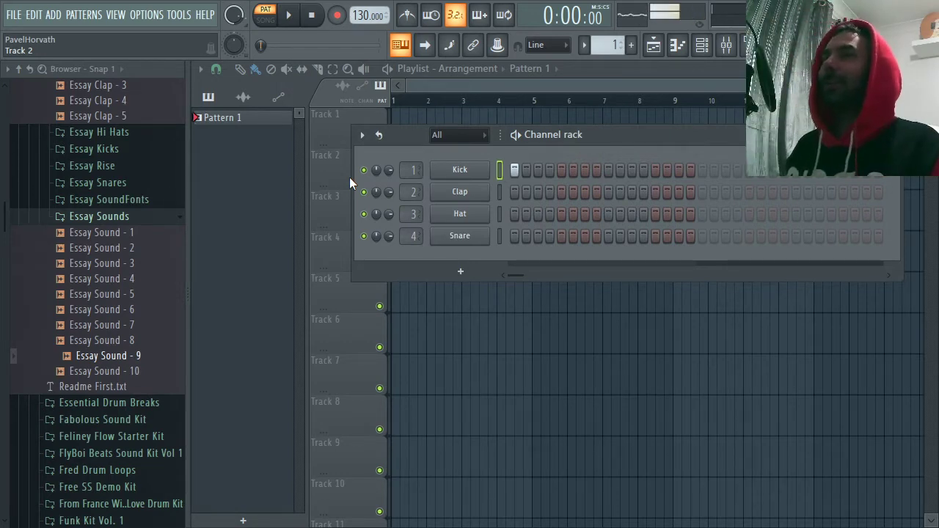
pyautogui.hotkey('alt', 'Tab')
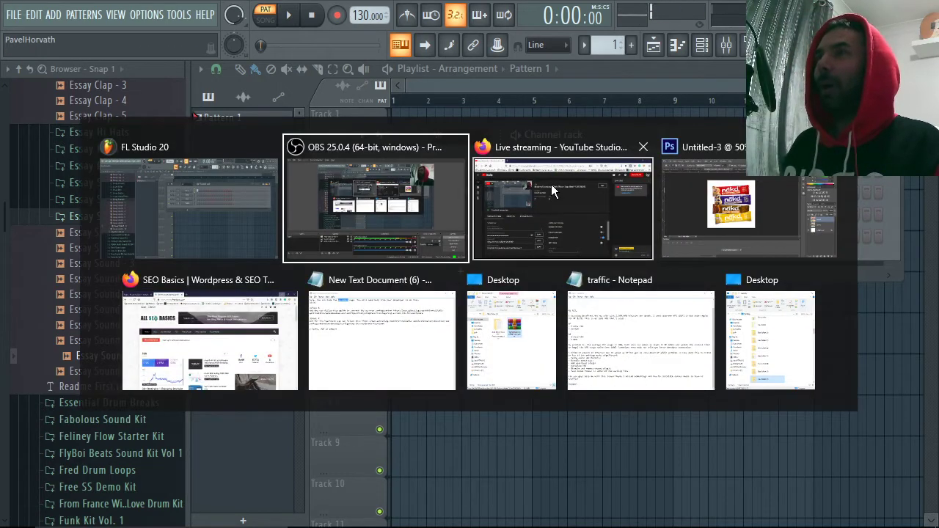
pyautogui.click(552, 192)
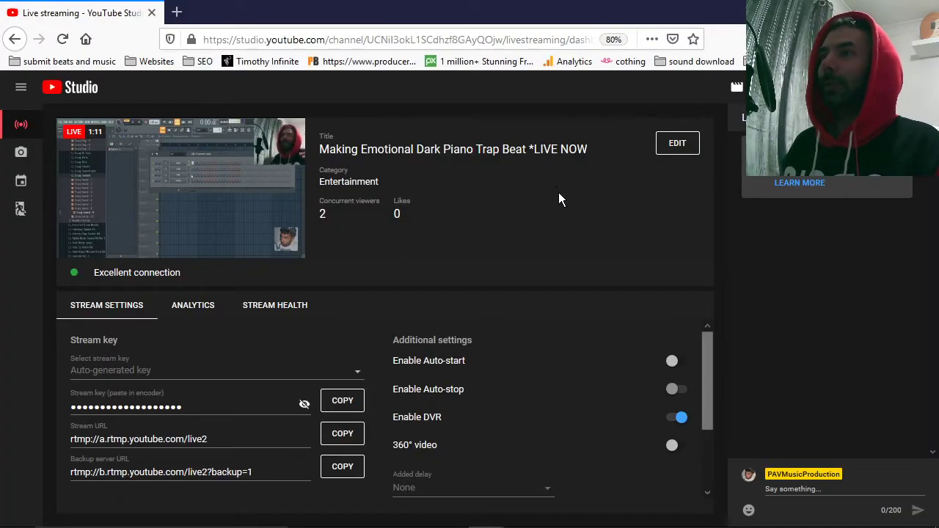
pyautogui.hotkey('alt', 'Tab')
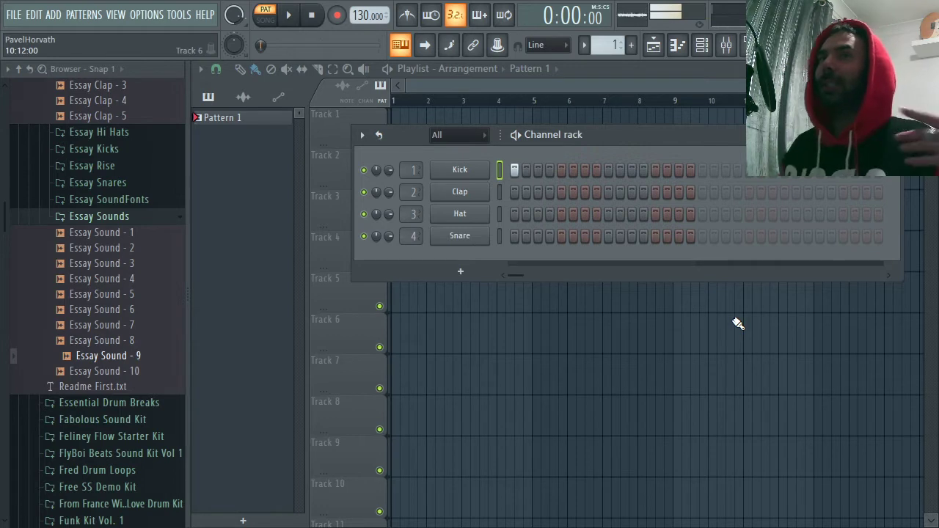
# - Insert the Piano V2 instrument as a new channel above Clap, picking it from the full generator plugin list
pyautogui.moveTo(609, 135); pyautogui.dragTo(582, 132)
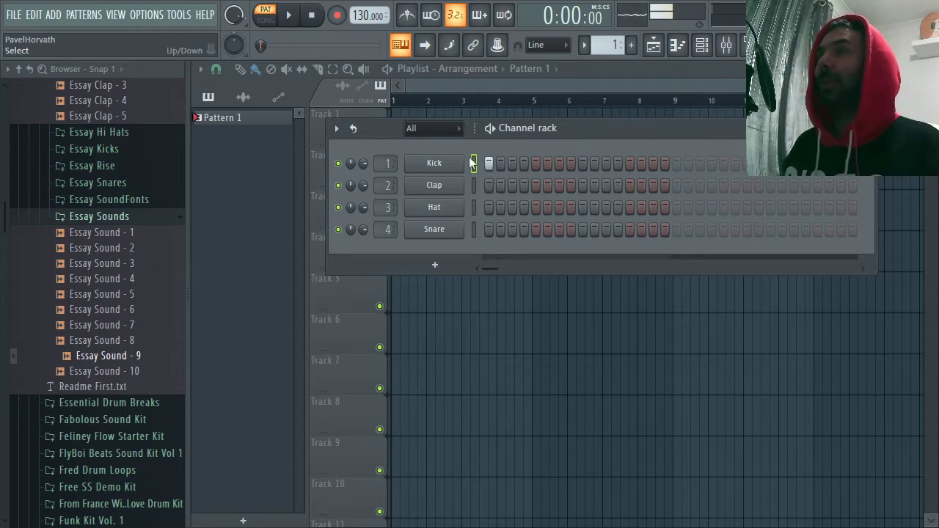
pyautogui.rightClick(448, 183)
pyautogui.moveTo(519, 300)
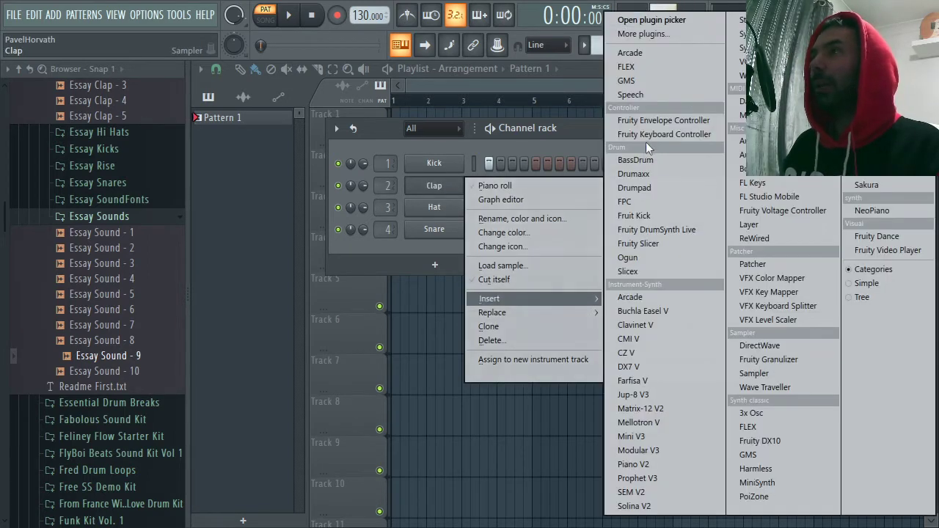
pyautogui.click(650, 34)
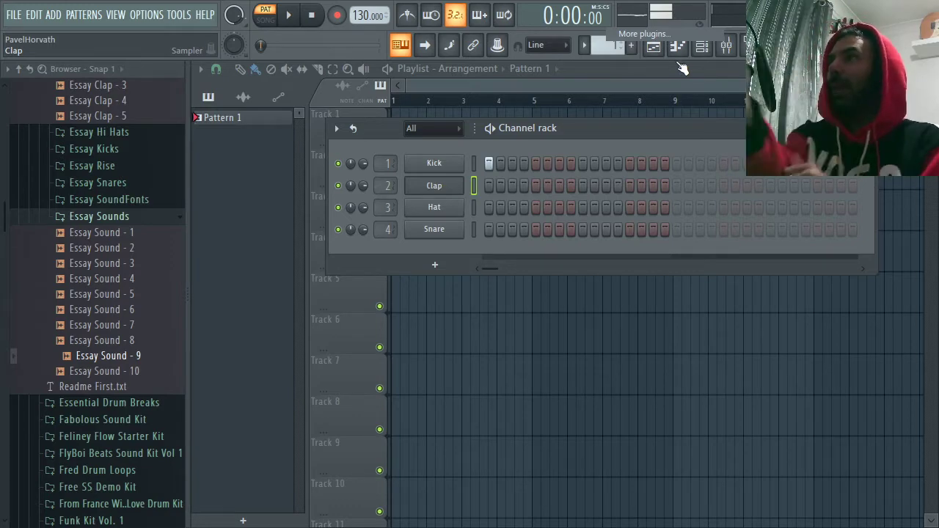
pyautogui.scroll(-15, 488, 269)
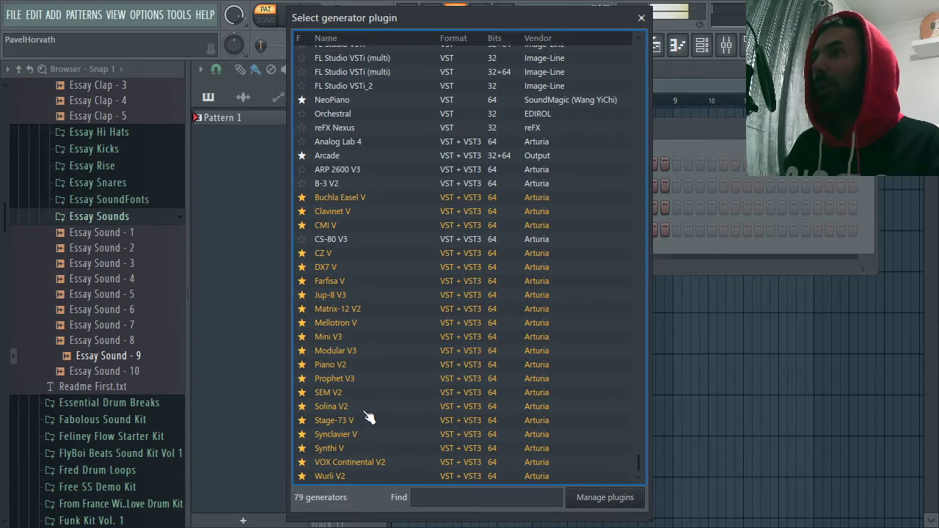
pyautogui.doubleClick(354, 365)
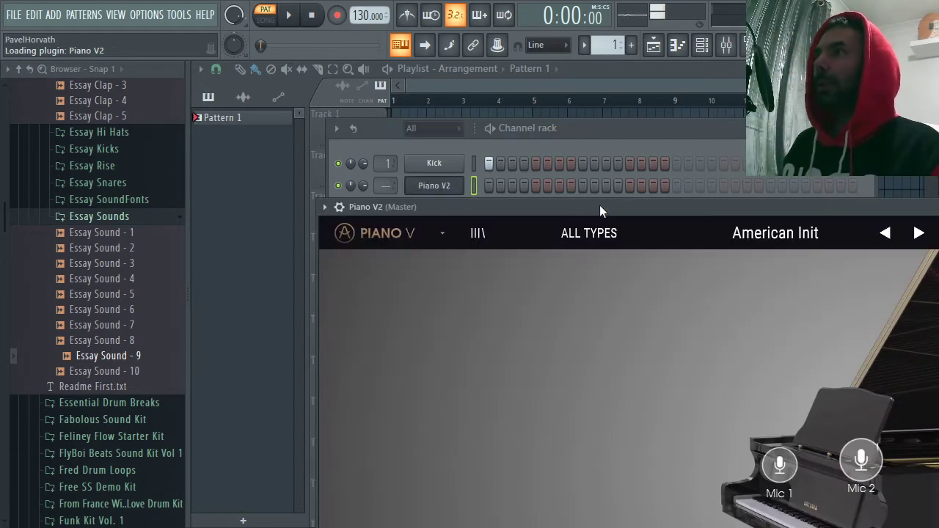
# - Reposition the Piano V2 window so its preset controls are reachable and load the American Small Studio preset
pyautogui.moveTo(600, 206); pyautogui.dragTo(423, 130)
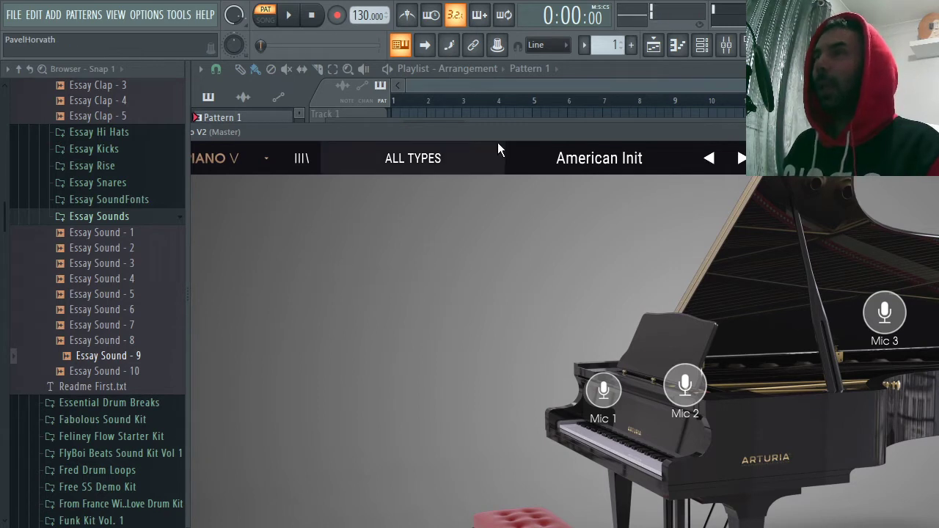
pyautogui.moveTo(532, 136); pyautogui.dragTo(399, 77)
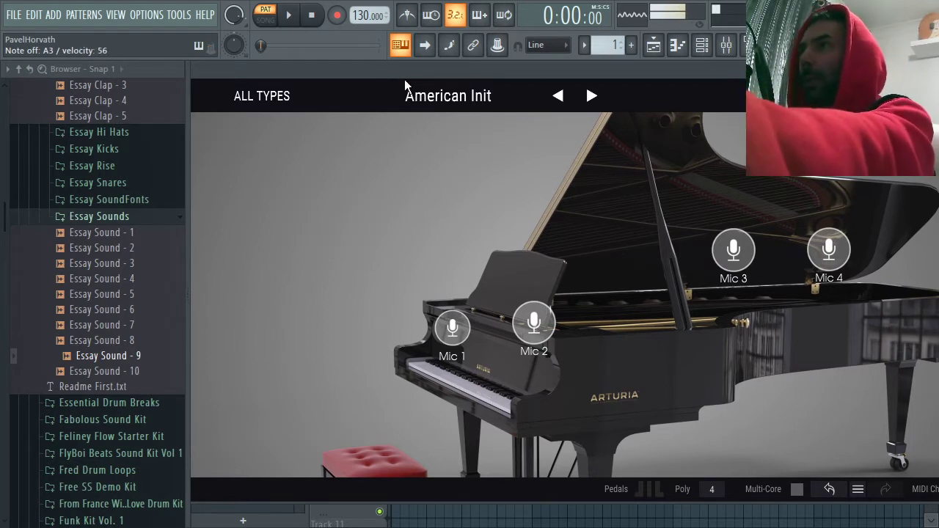
pyautogui.click(591, 96)
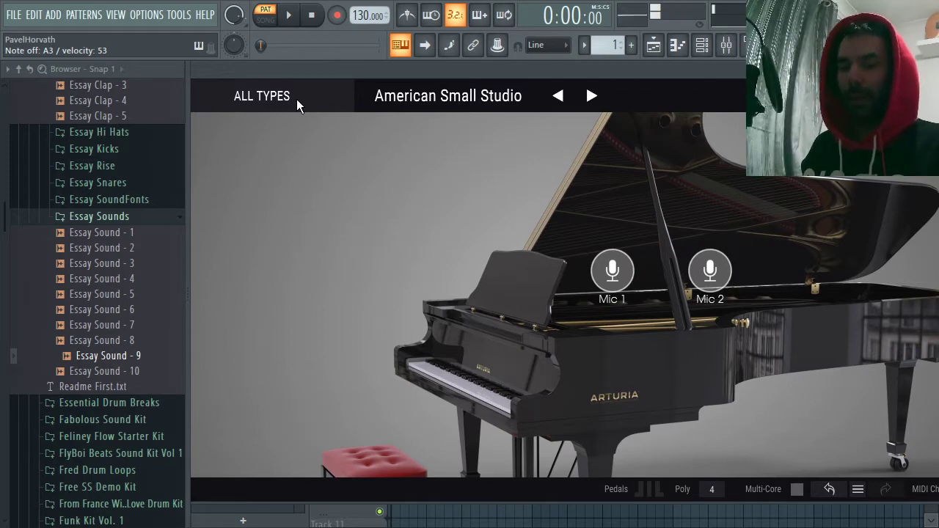
# - Check the stream in OBS, return to FL Studio and set the project tempo to 164 BPM
pyautogui.hotkey('alt', 'Tab')
pyautogui.hotkey('alt', 'Tab')
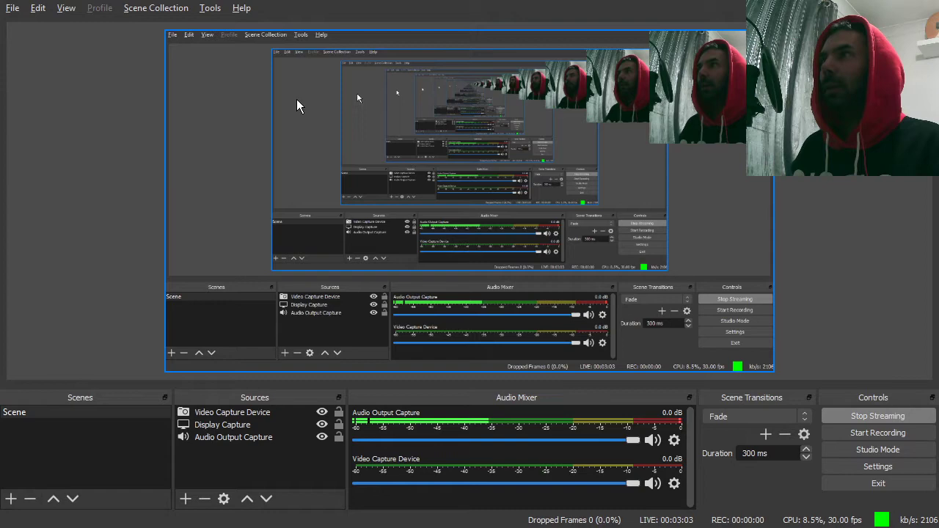
pyautogui.hotkey('alt', 'Tab')
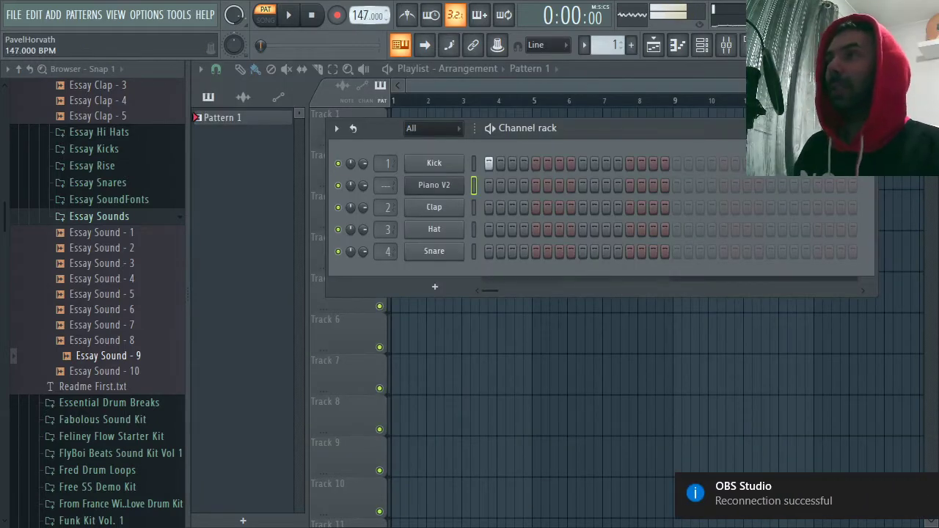
pyautogui.moveTo(361, 15); pyautogui.dragTo(361, 3)
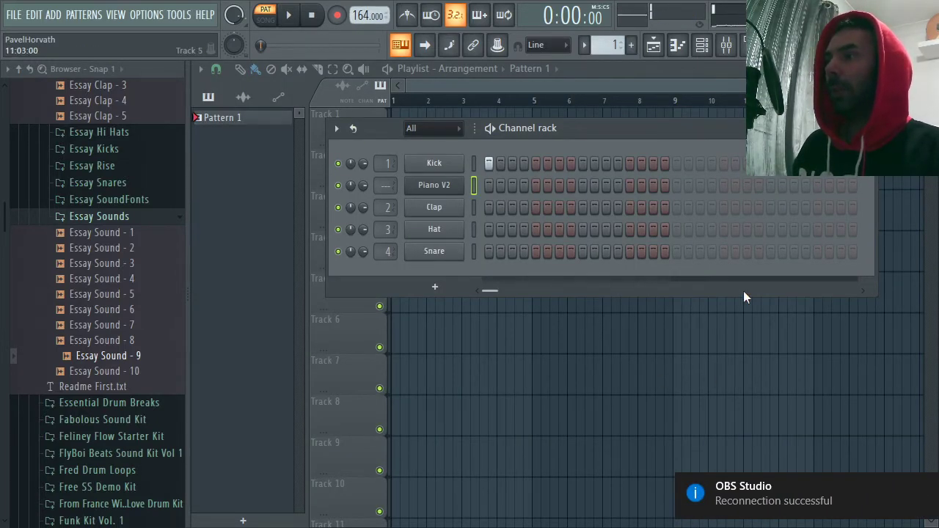
# - Enter four consecutive short notes G#3, C#4, D#4 and E4 in Piano V2's piano roll, starting at bar 1
pyautogui.rightClick(434, 184)
pyautogui.click(502, 184)
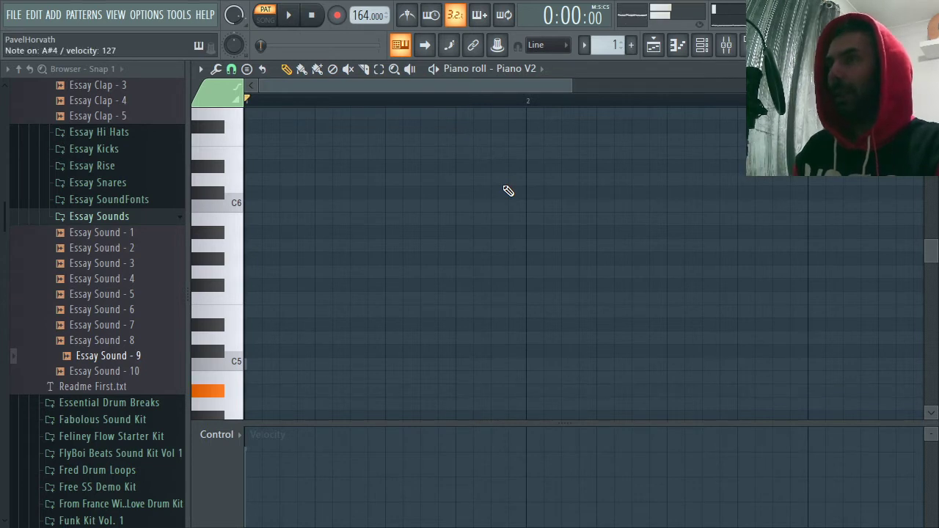
pyautogui.scroll(-6, 504, 220)
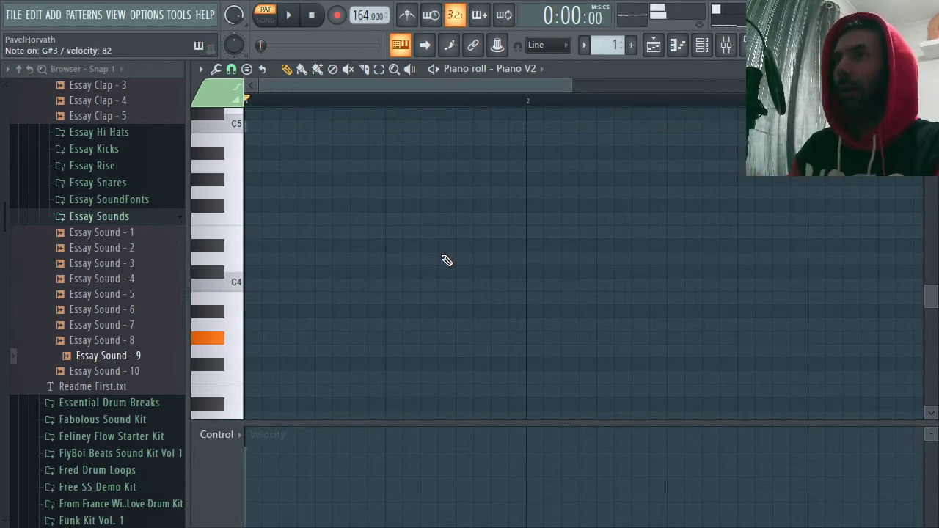
pyautogui.click(249, 338)
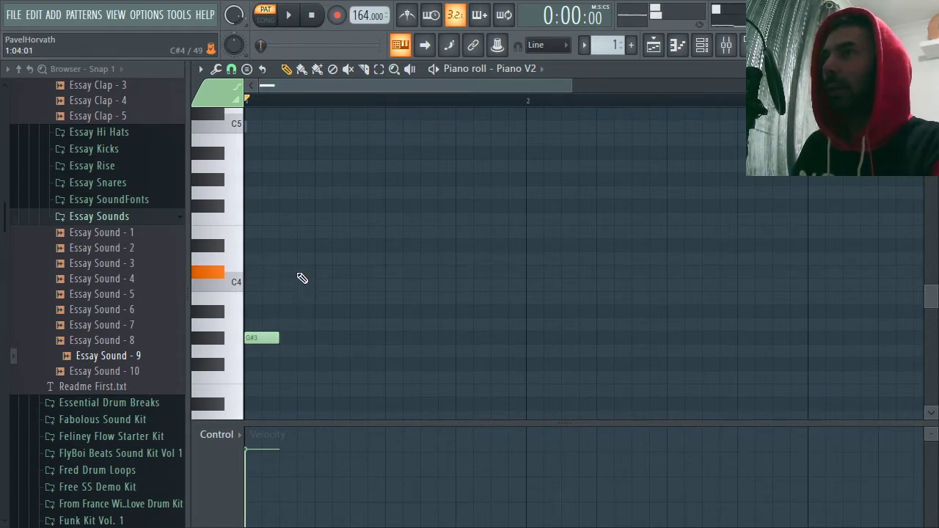
pyautogui.click(282, 272)
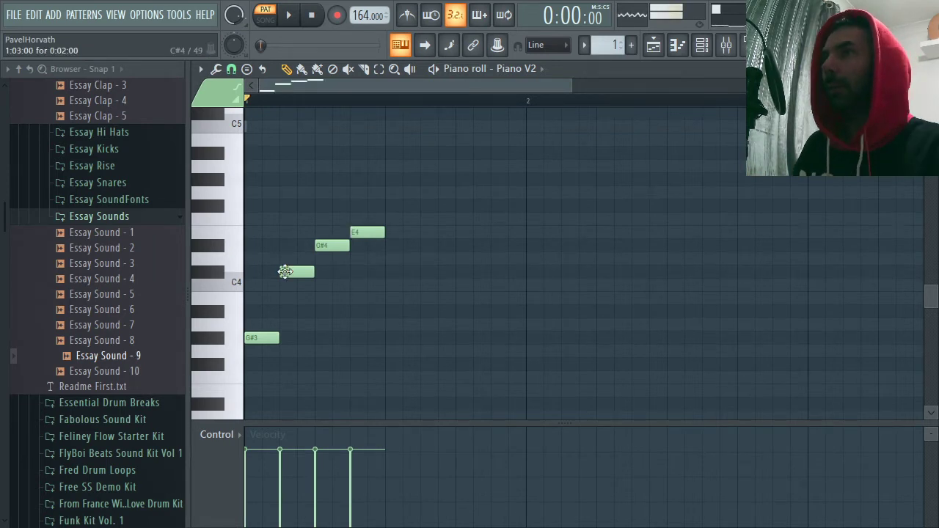
# - Lengthen the four piano notes to one beat each, arrange them end to end across bar 1, and audition them
pyautogui.hotkey('ctrl', 'a')
pyautogui.moveTo(313, 273); pyautogui.dragTo(351, 288)
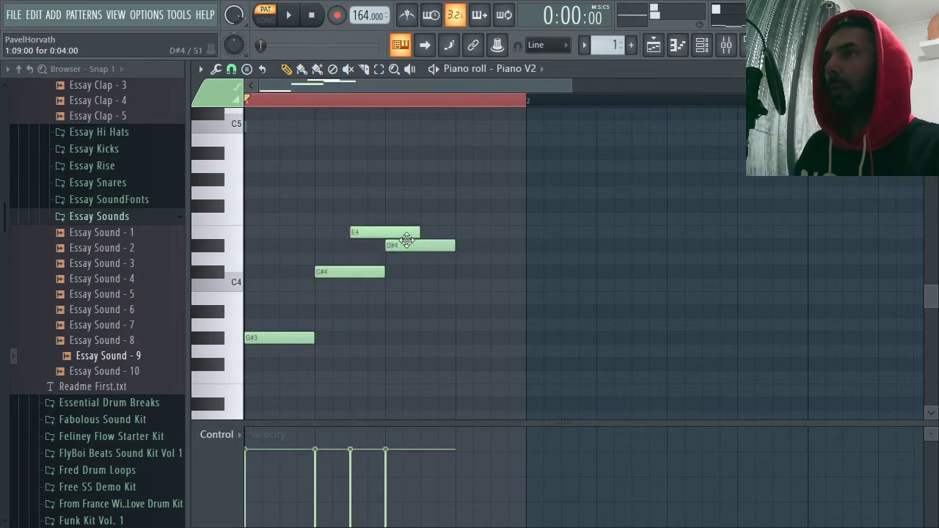
pyautogui.keyDown('shift'); pyautogui.moveTo(405, 236); pyautogui.dragTo(475, 237); pyautogui.keyUp('shift')
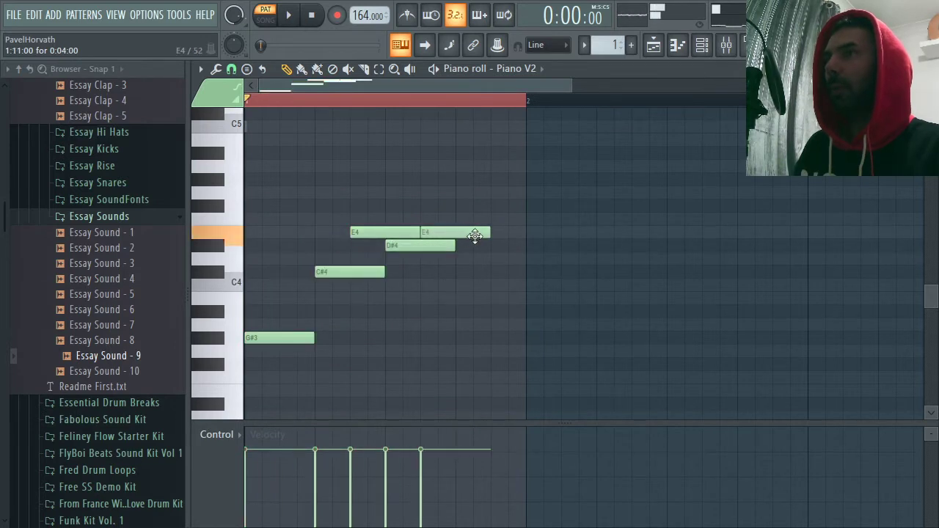
pyautogui.rightClick(411, 233)
pyautogui.moveTo(573, 87); pyautogui.dragTo(593, 88)
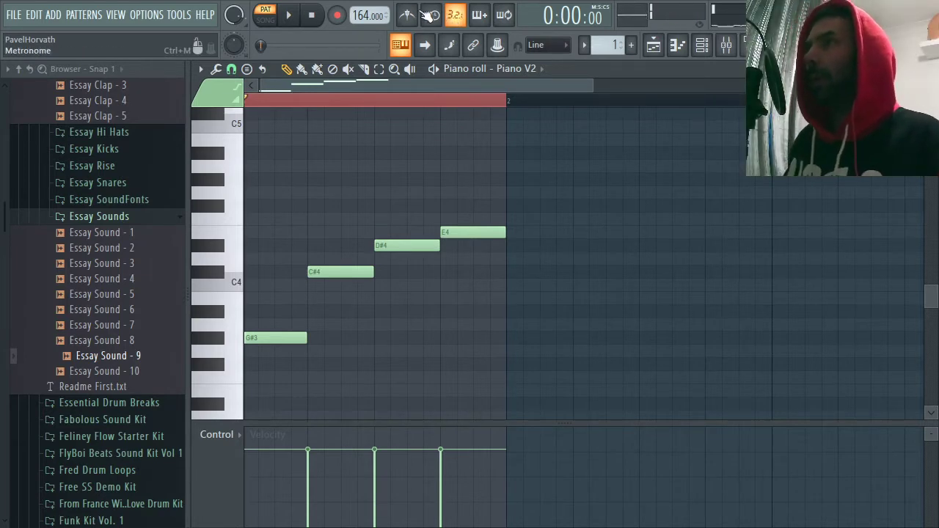
pyautogui.moveTo(589, 86); pyautogui.dragTo(500, 84)
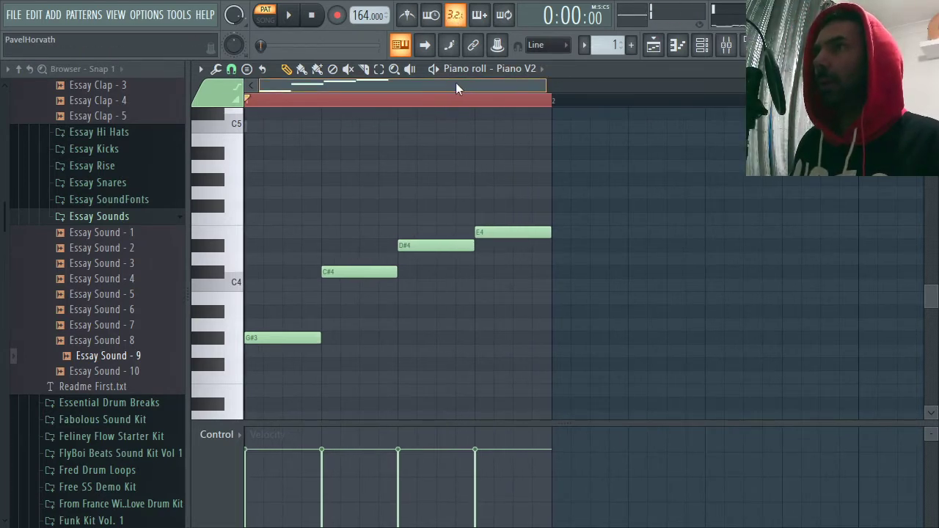
pyautogui.press('space')
pyautogui.press('space')
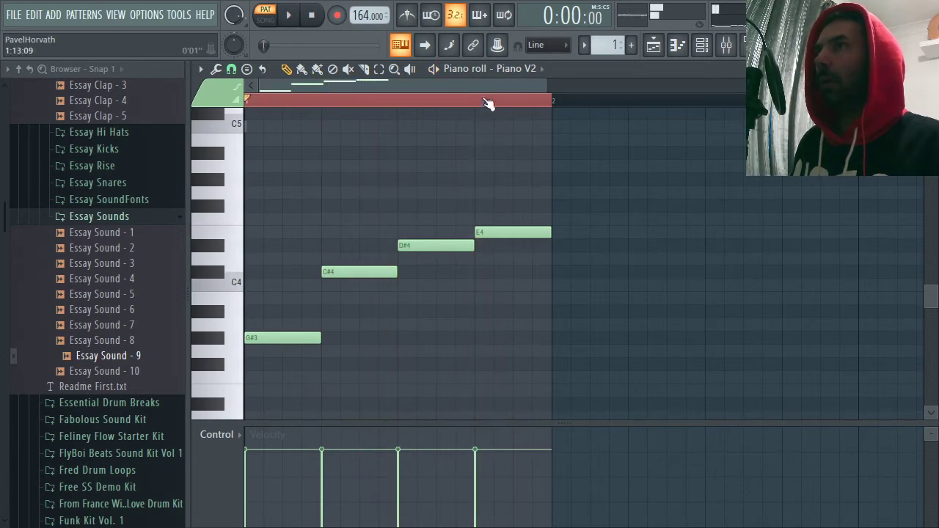
# - Remove the Kick's first step in the channel rack and reopen Piano V2's piano roll
pyautogui.click(702, 47)
pyautogui.rightClick(448, 166)
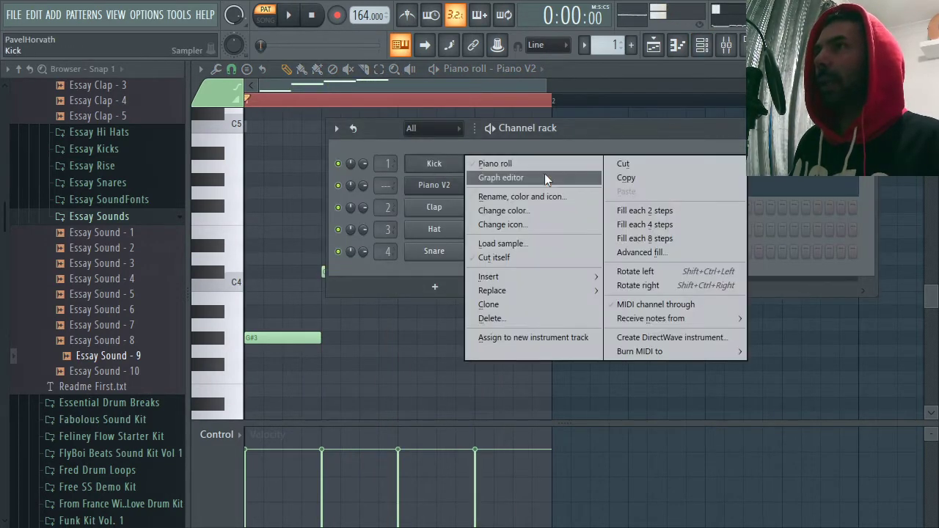
pyautogui.click(601, 172)
pyautogui.rightClick(465, 181)
pyautogui.click(484, 185)
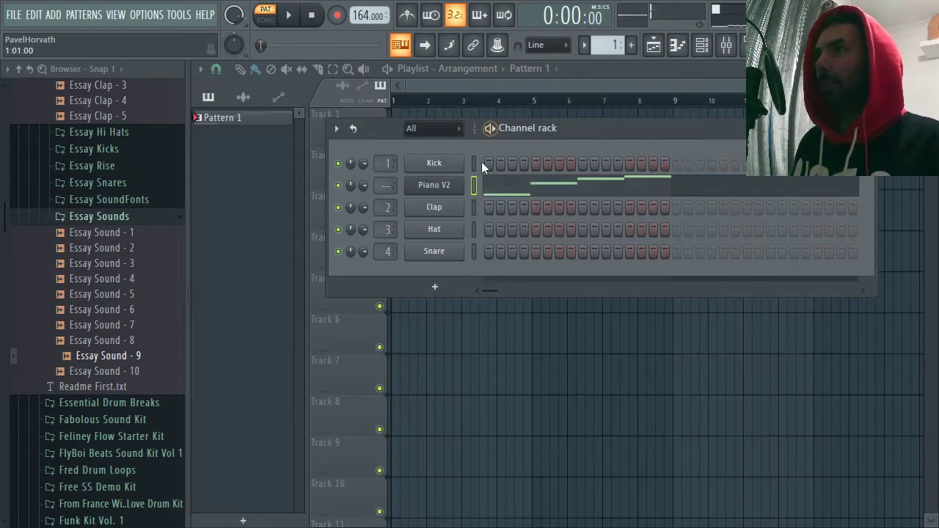
pyautogui.rightClick(465, 181)
pyautogui.click(505, 185)
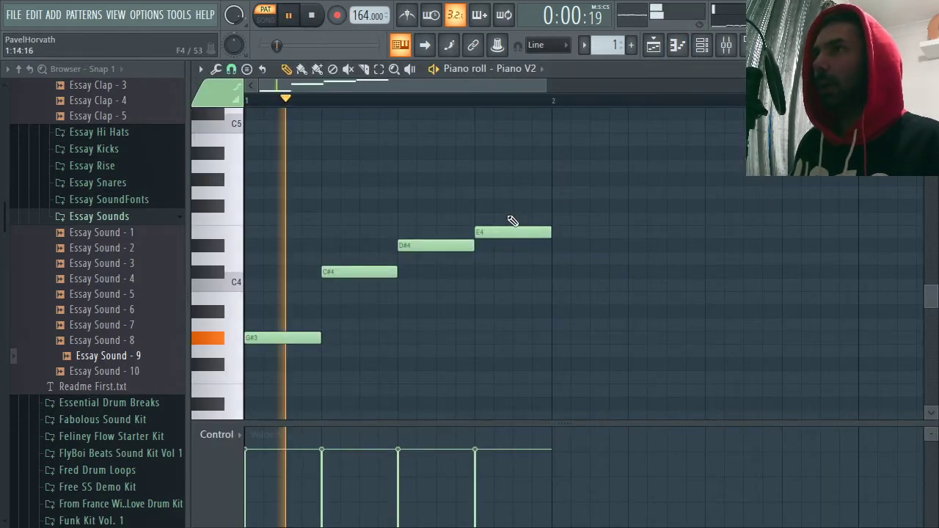
# - Stretch the four piano notes to two beats each and space them end to end across two bars
pyautogui.moveTo(370, 271); pyautogui.dragTo(584, 252)
pyautogui.press('space')
pyautogui.moveTo(526, 233); pyautogui.dragTo(763, 233)
pyautogui.hotkey('ctrl', 'a')
pyautogui.moveTo(320, 338); pyautogui.dragTo(399, 342)
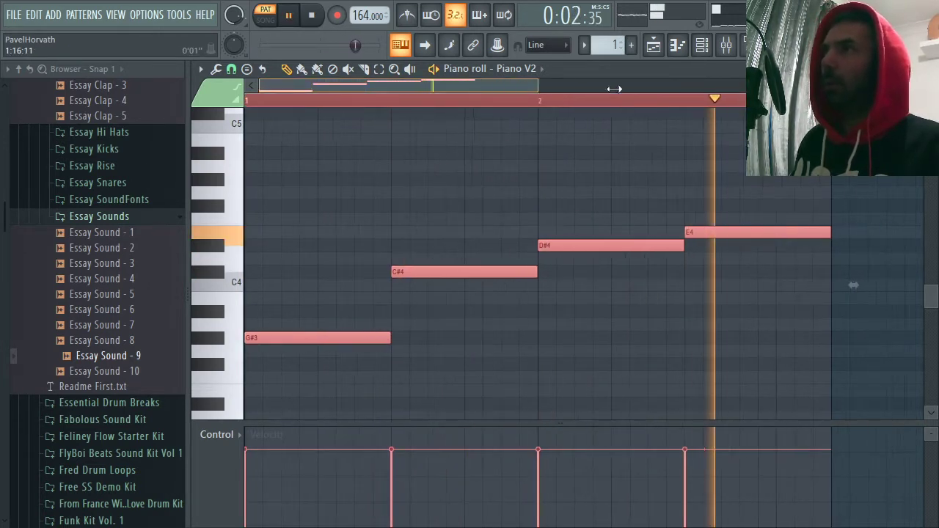
pyautogui.moveTo(498, 86); pyautogui.dragTo(731, 91)
# - Set the project tempo to 145 BPM and play back the two-bar piano melody
pyautogui.press('space')
pyautogui.moveTo(367, 15)
pyautogui.mouseDown()
pyautogui.moveTo(367, 23)
pyautogui.moveTo(363, 10)
pyautogui.mouseUp()
pyautogui.press('space')
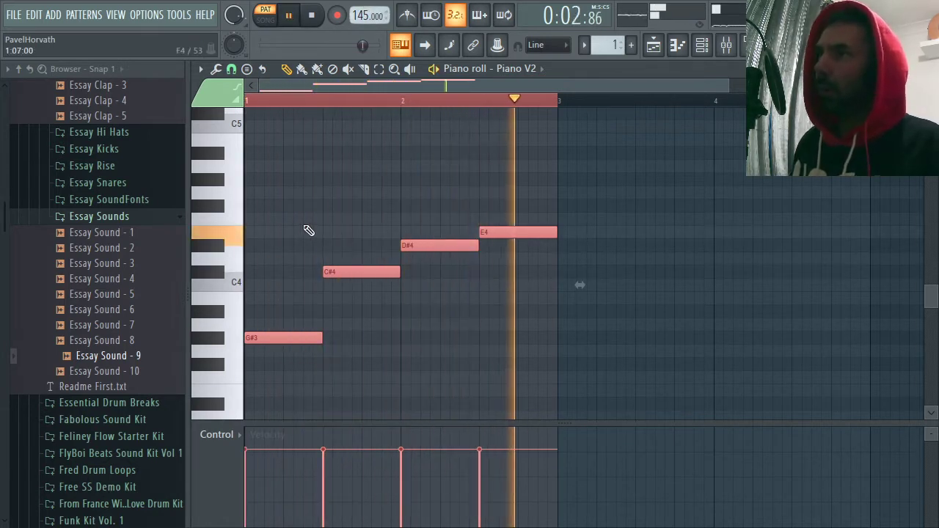
pyautogui.press('space')
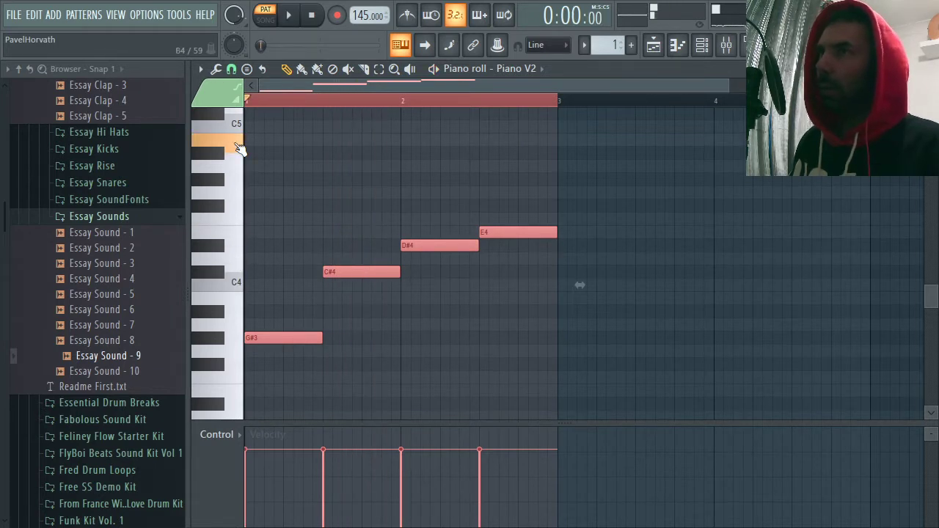
pyautogui.press('space')
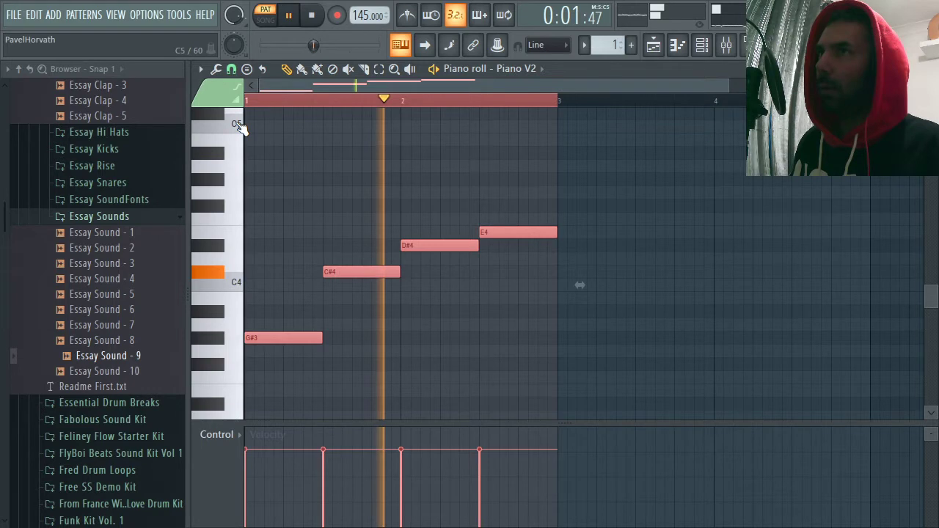
pyautogui.press('space')
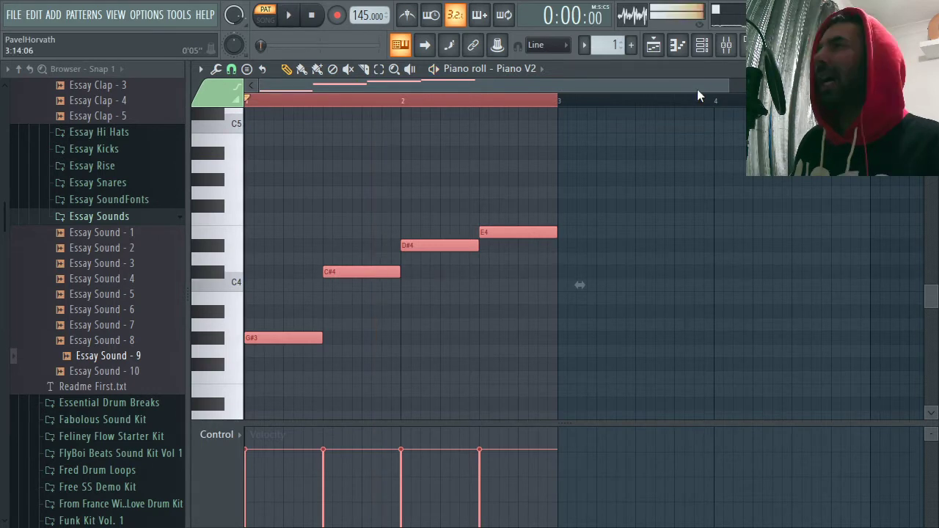
# - Play back the four-note piano melody several times to judge how it sounds at the current tempo
pyautogui.scroll(-2, 697, 92)
pyautogui.press('space')
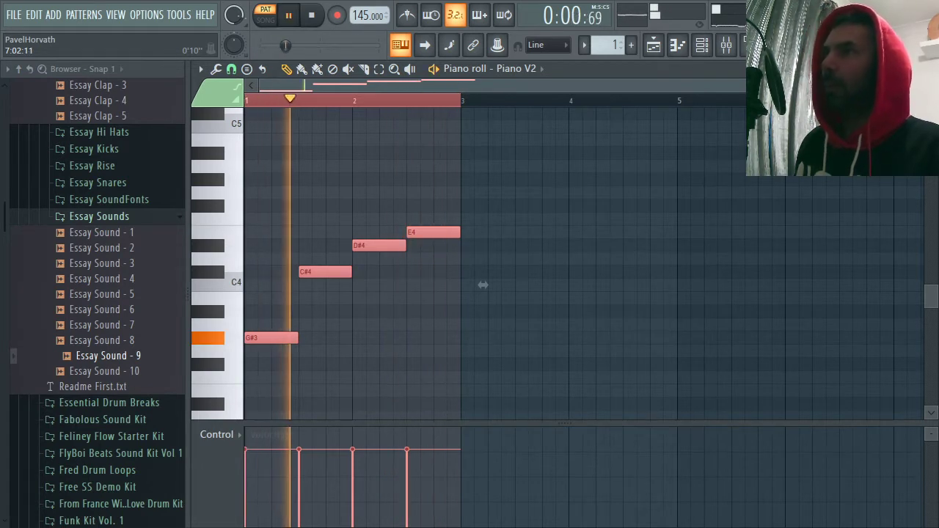
pyautogui.press('space')
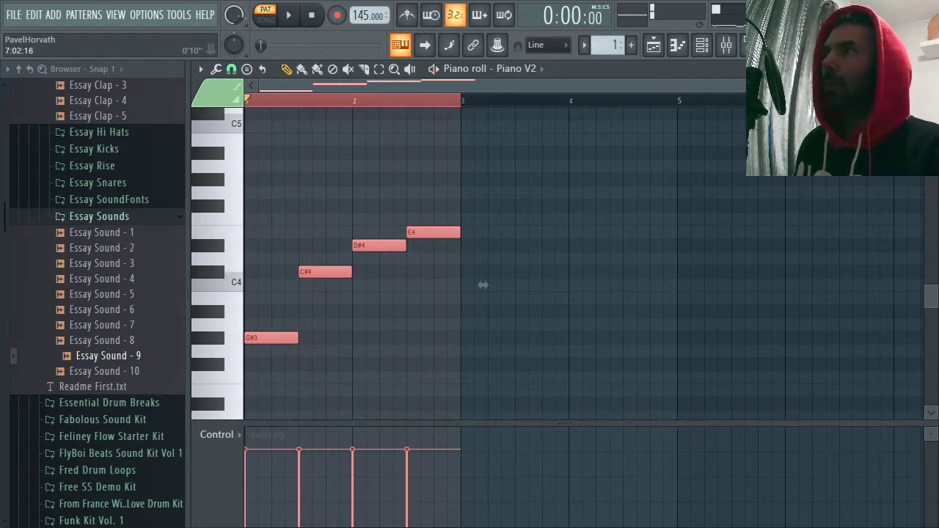
pyautogui.scroll(1, 488, 285)
pyautogui.press('space')
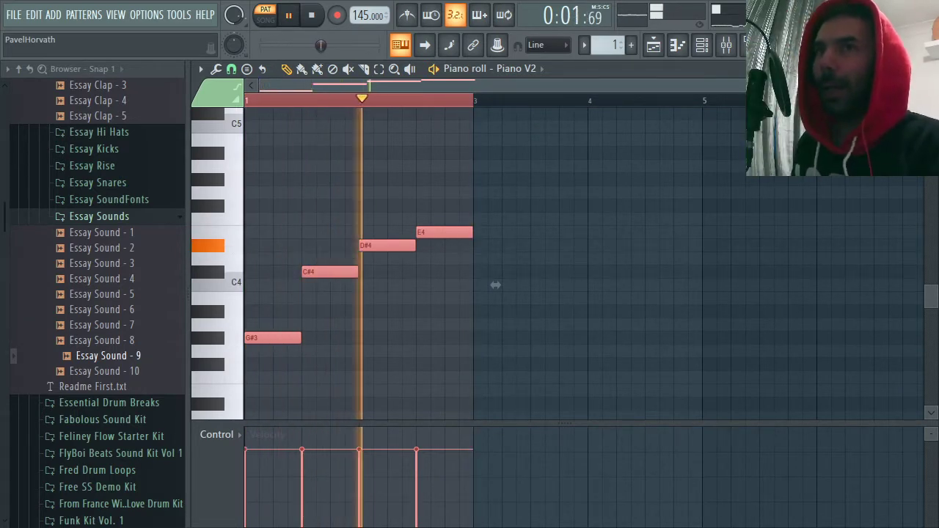
pyautogui.press('space')
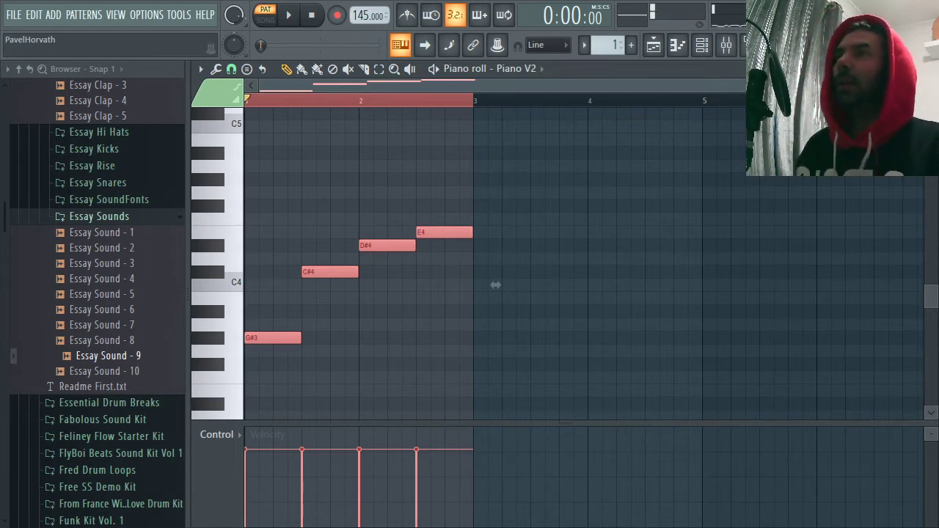
pyautogui.moveTo(889, 86); pyautogui.dragTo(775, 86)
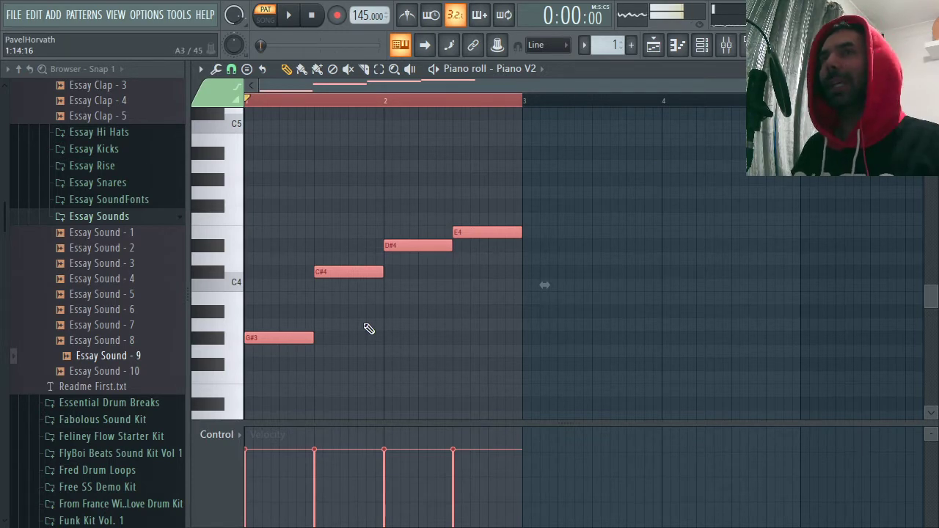
pyautogui.press('space')
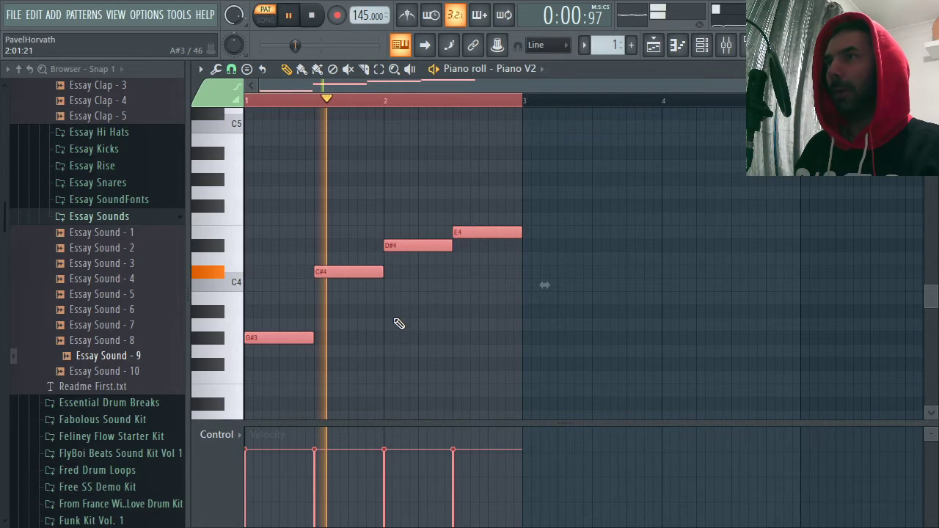
pyautogui.press('space')
# - Add a G#2 bass note below the melody at the start of bar 1 and stretch it across both bars
pyautogui.scroll(-3, 300, 256)
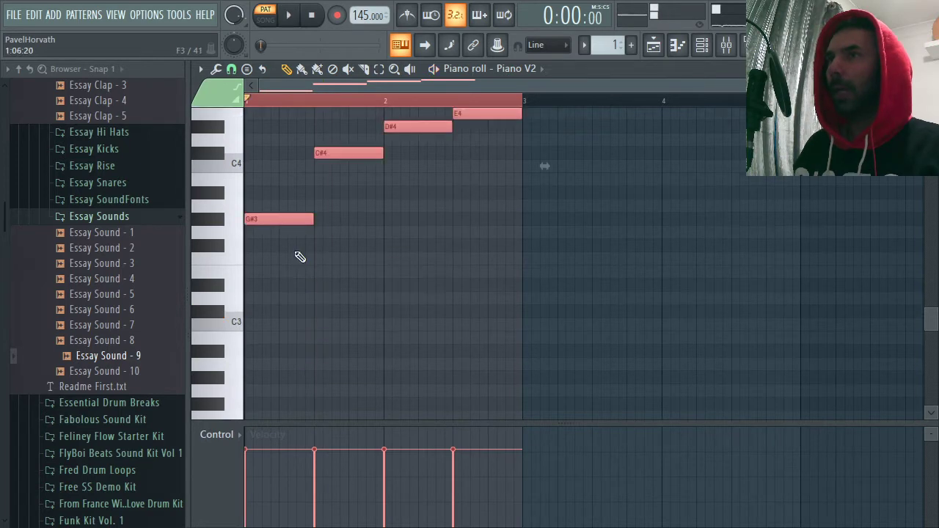
pyautogui.click(247, 340)
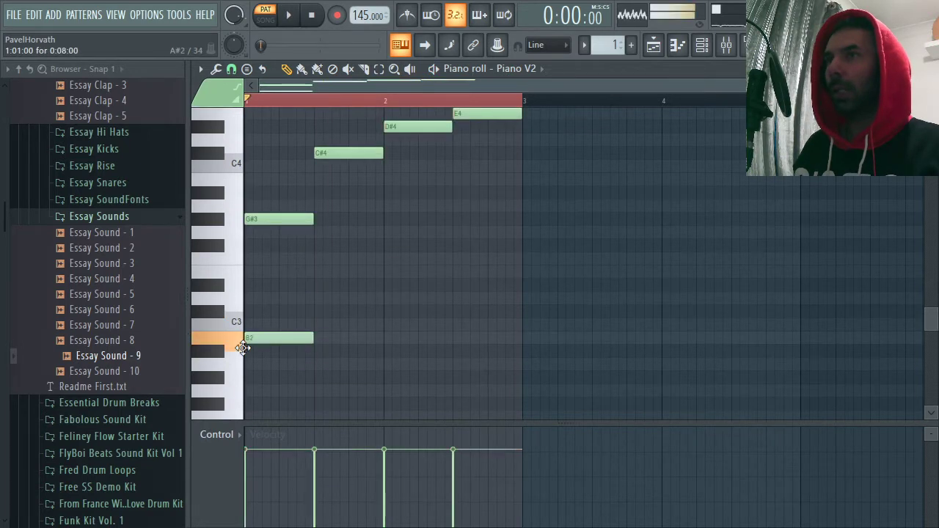
pyautogui.moveTo(242, 347); pyautogui.dragTo(247, 384)
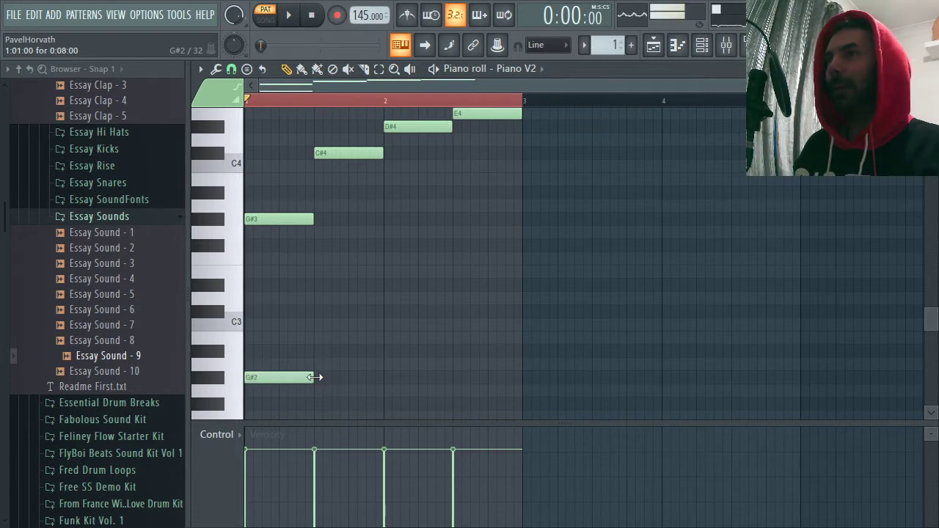
pyautogui.moveTo(317, 378); pyautogui.dragTo(518, 381)
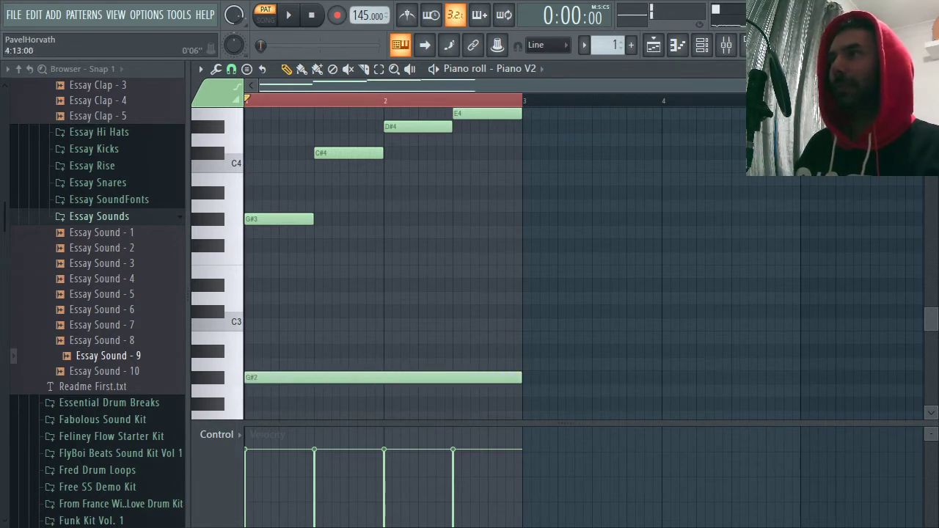
# - Play back the melody together with the long bass note
pyautogui.moveTo(785, 85); pyautogui.dragTo(707, 86)
pyautogui.scroll(2, 709, 198)
pyautogui.scroll(-2, 711, 198)
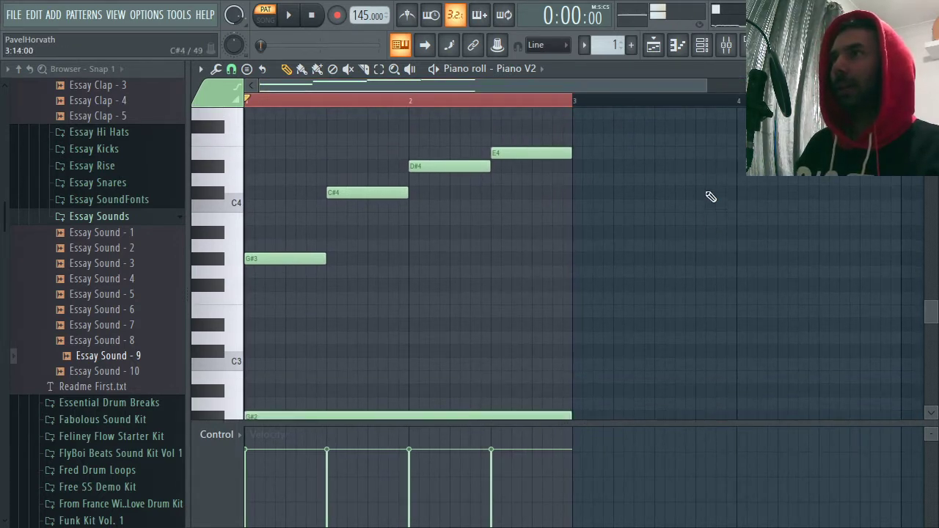
pyautogui.press('space')
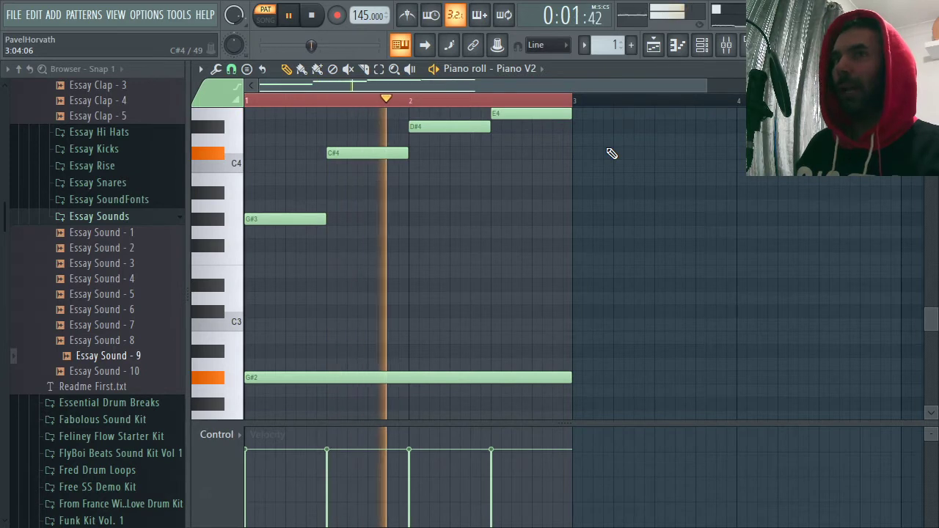
pyautogui.press('space')
# - Select the four melody notes, duplicate them one octave higher, and audition the layered melody
pyautogui.scroll(2, 608, 150)
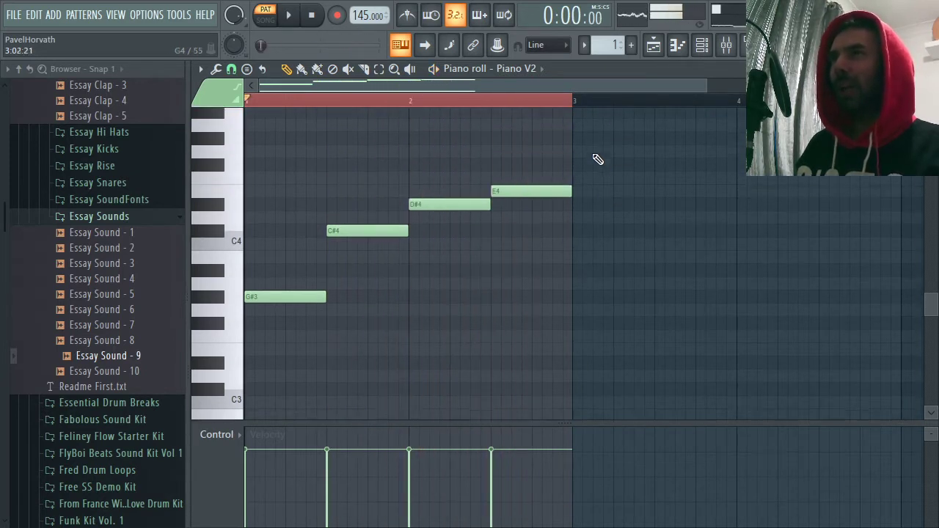
pyautogui.click(379, 70)
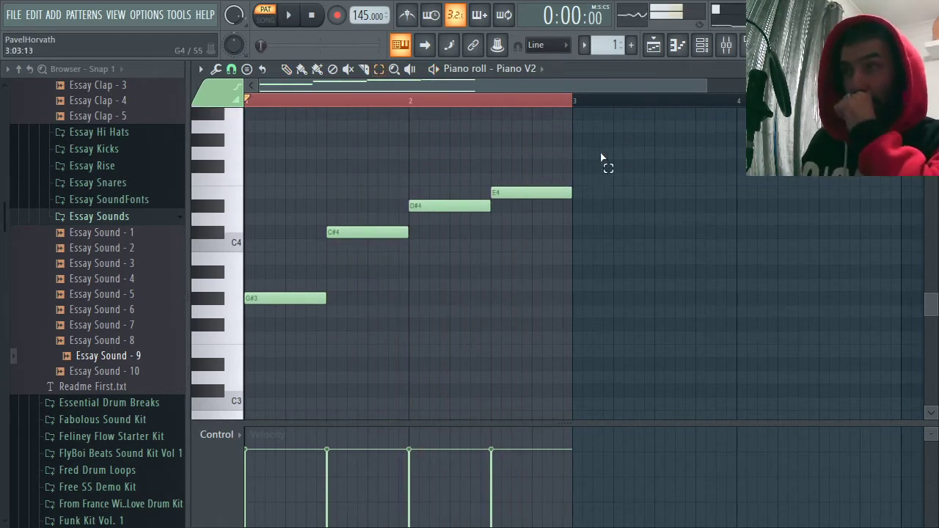
pyautogui.moveTo(625, 147); pyautogui.dragTo(272, 301)
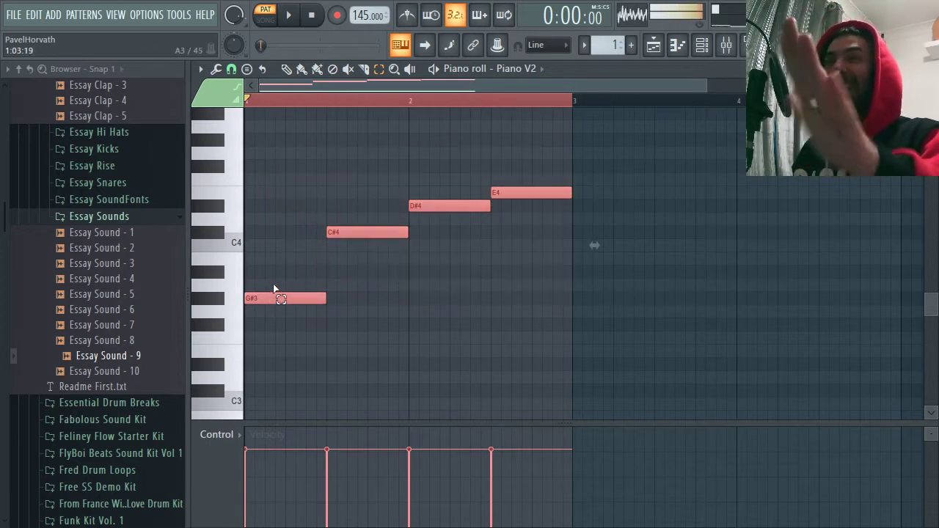
pyautogui.press('p')
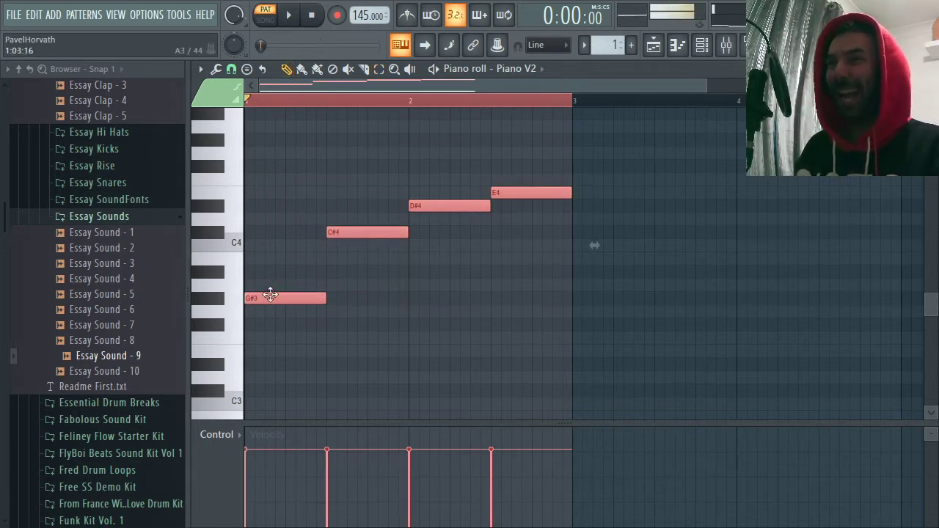
pyautogui.moveTo(268, 296)
pyautogui.mouseDown()
pyautogui.moveTo(367, 298)
pyautogui.moveTo(269, 298)
pyautogui.mouseUp()
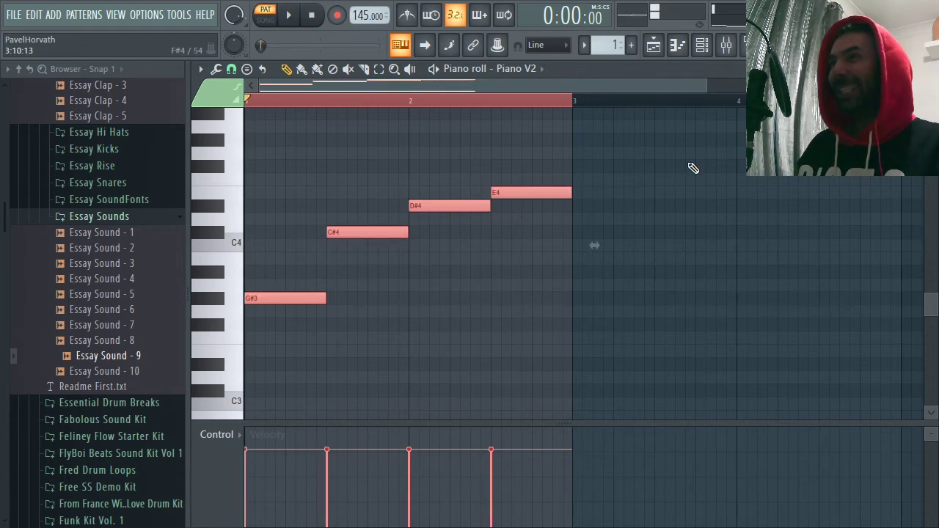
pyautogui.scroll(-1, 694, 168)
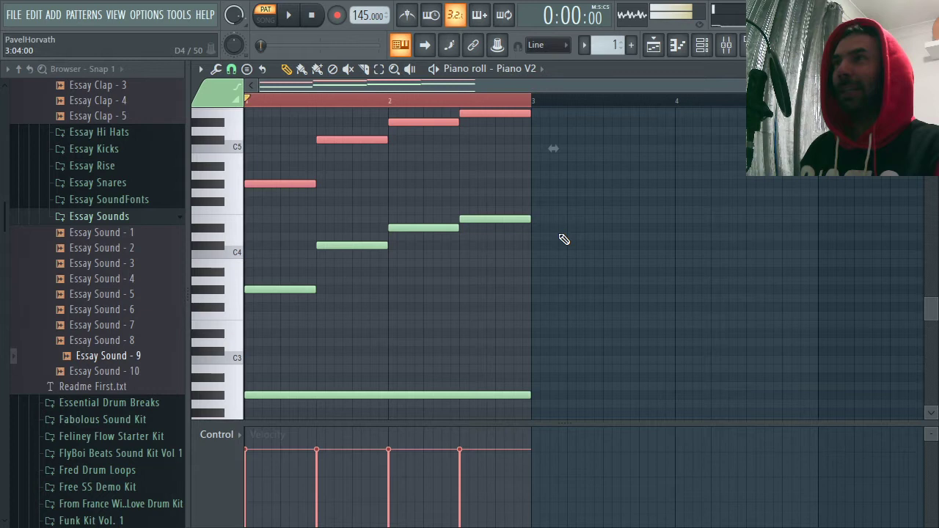
pyautogui.press('space')
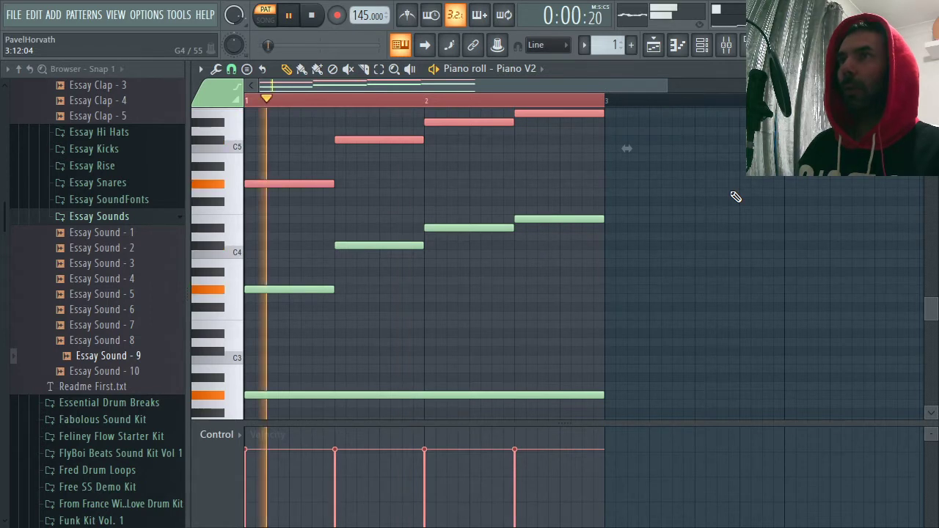
pyautogui.press('space')
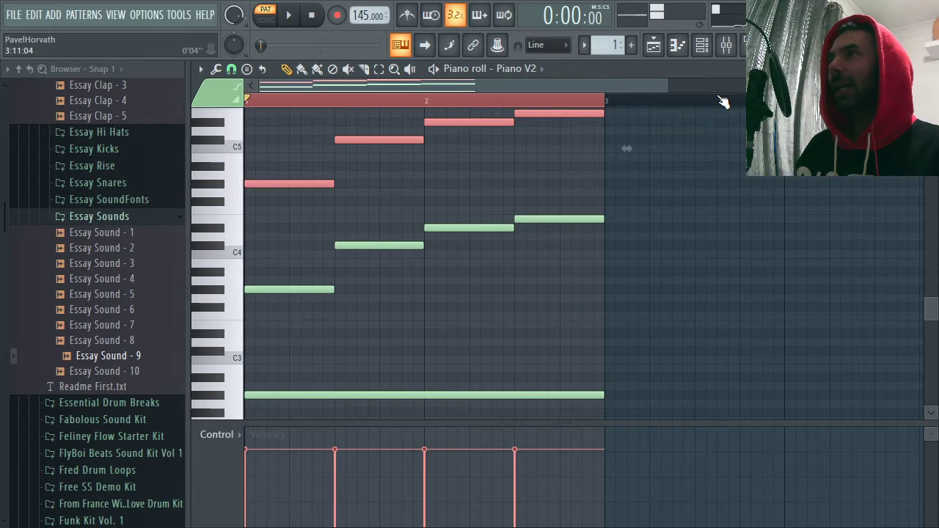
# - Select only the long G#2 bass note and lower its velocity below that of the melody notes
pyautogui.scroll(-2, 724, 102)
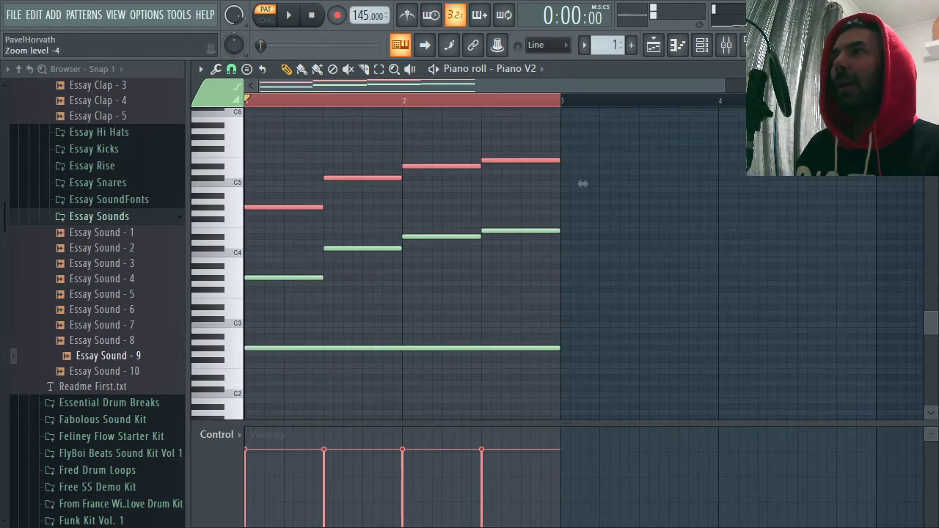
pyautogui.click(584, 183)
pyautogui.rightClick(583, 184)
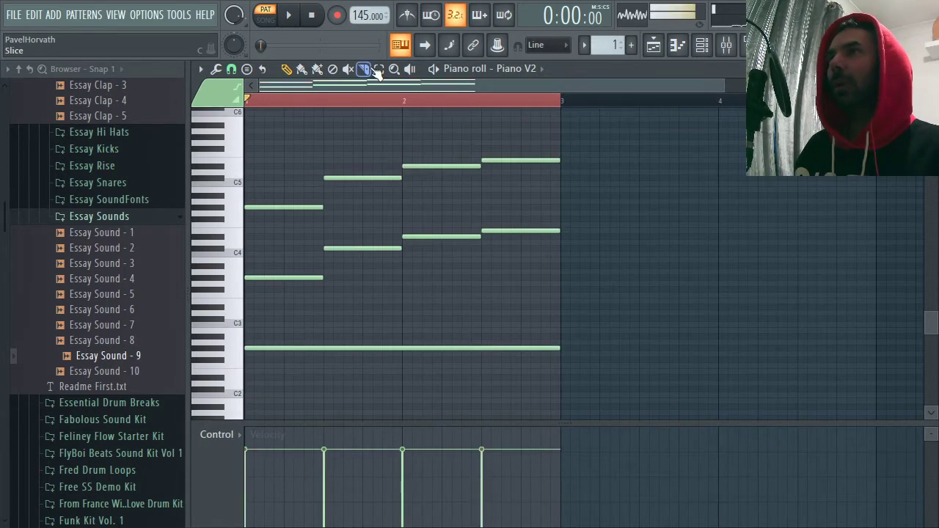
pyautogui.click(379, 70)
pyautogui.moveTo(530, 328); pyautogui.dragTo(568, 351)
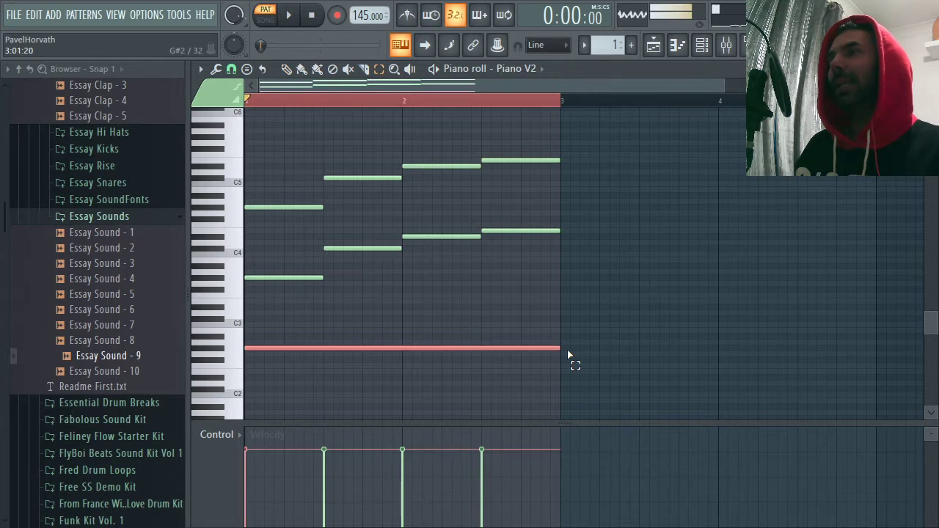
pyautogui.scroll(2, 444, 385)
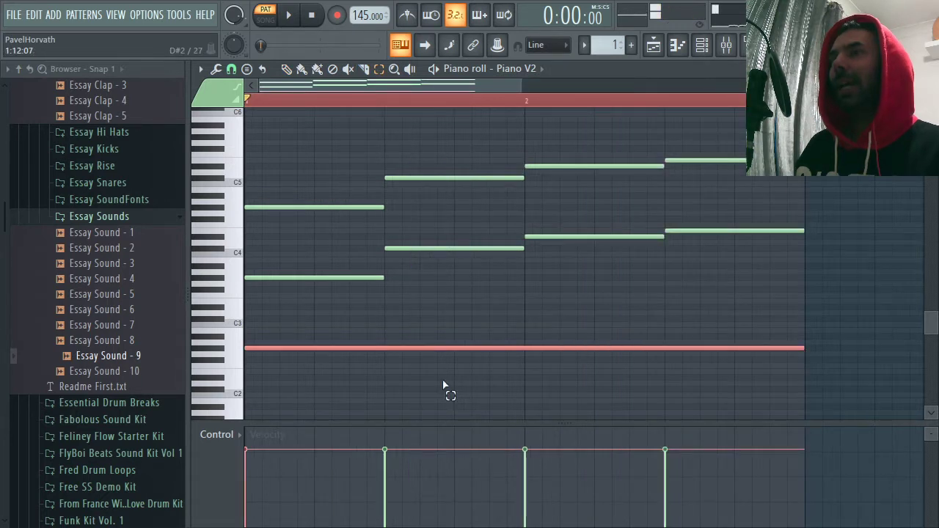
pyautogui.click(259, 499)
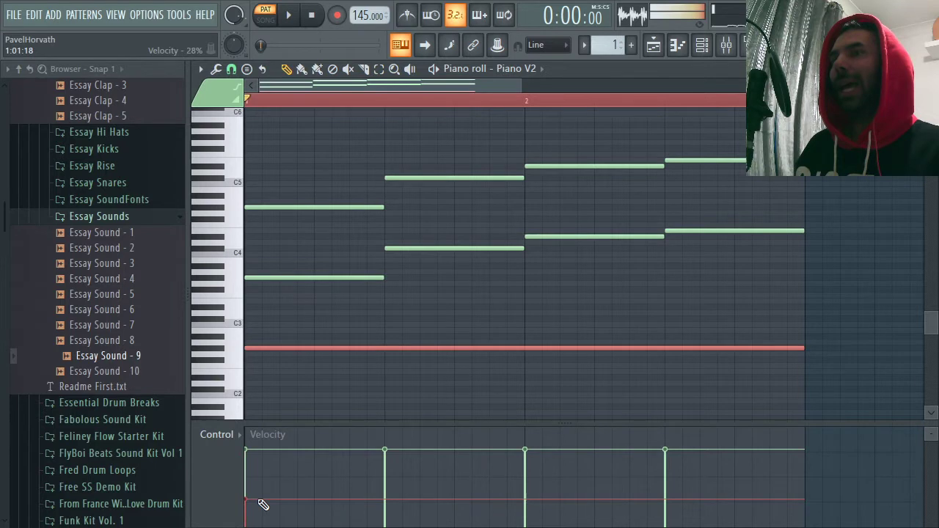
pyautogui.moveTo(258, 500); pyautogui.dragTo(287, 483)
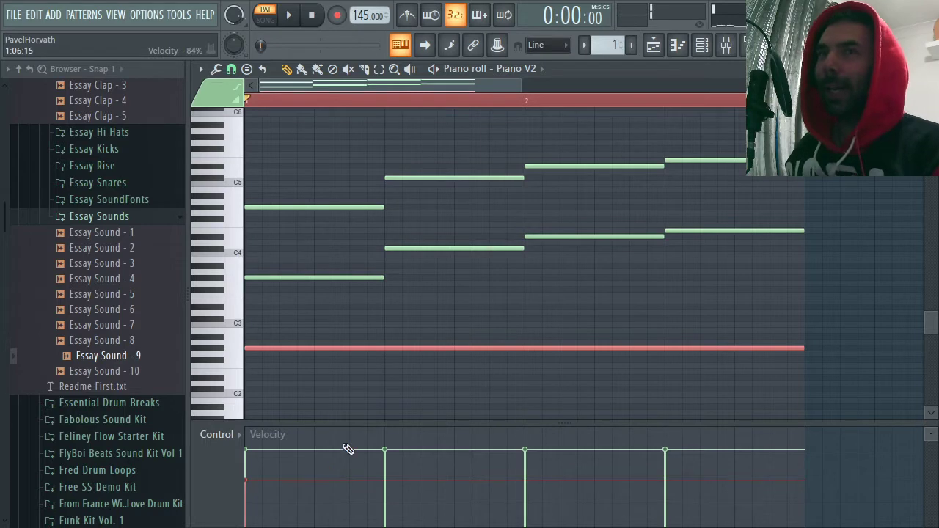
# - Switch to YouTube Studio, jump the stream preview to the live point, and return to FL Studio's piano roll
pyautogui.hotkey('alt', 'Tab')
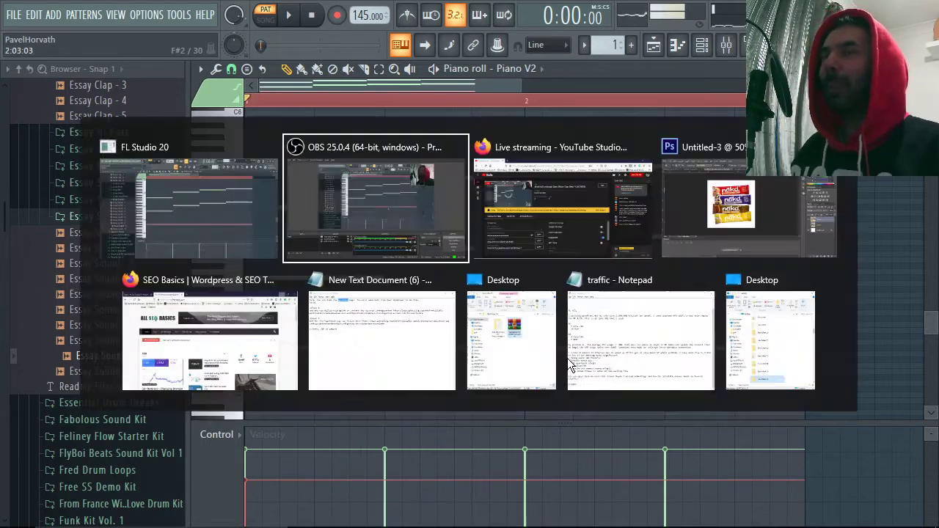
pyautogui.press('Tab')
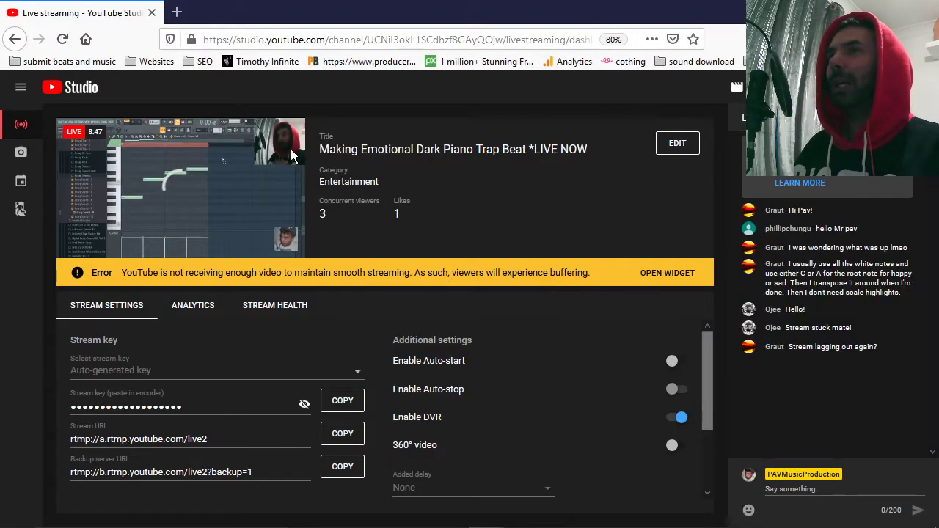
pyautogui.click(297, 237)
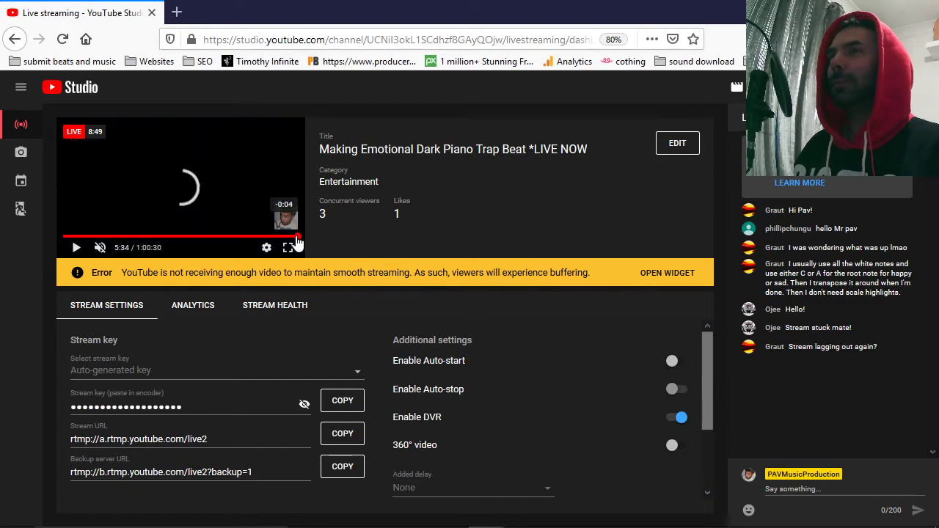
pyautogui.hotkey('alt', 'Tab')
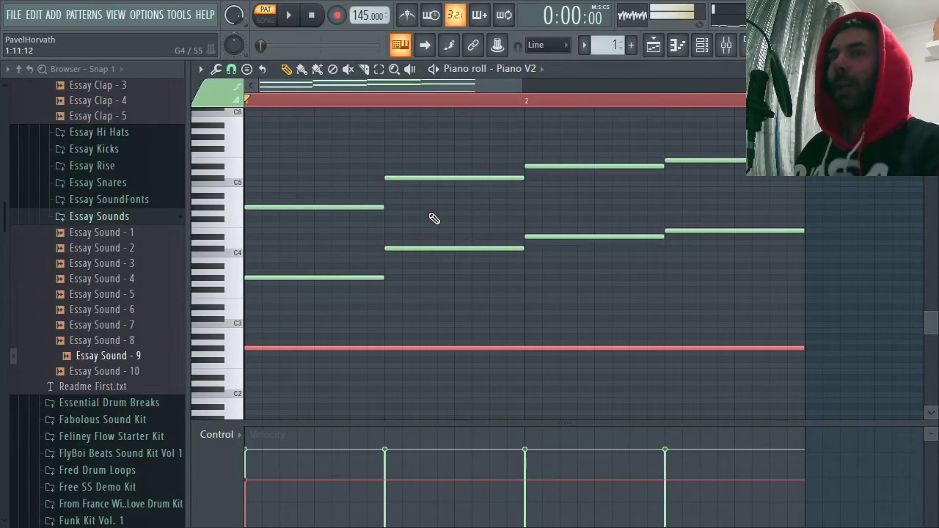
pyautogui.moveTo(522, 86); pyautogui.dragTo(618, 88)
pyautogui.hotkey('alt', 'Tab')
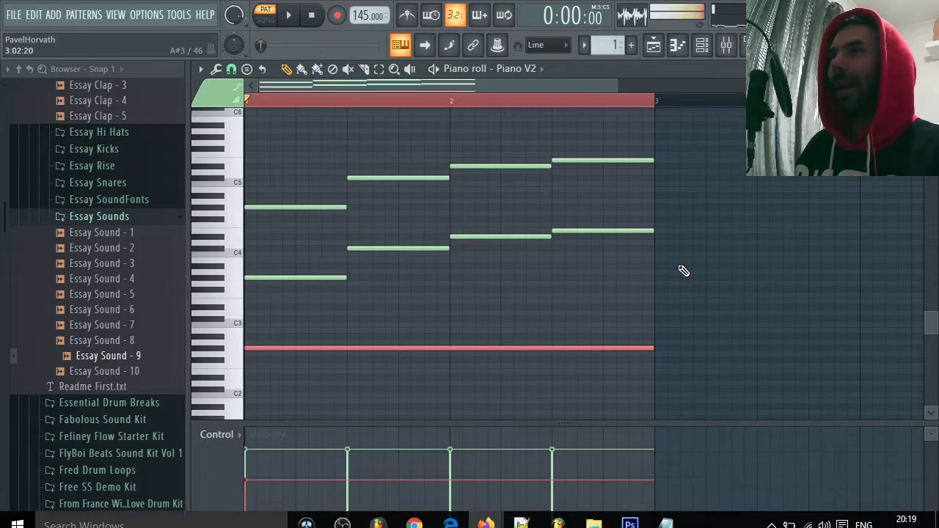
pyautogui.hotkey('alt', 'Tab')
# - Select the four upper-octave melody notes, raise their velocity slightly above the lower melody notes, and audition the result
pyautogui.moveTo(621, 85); pyautogui.dragTo(513, 88)
pyautogui.scroll(1, 532, 170)
pyautogui.scroll(1, 533, 170)
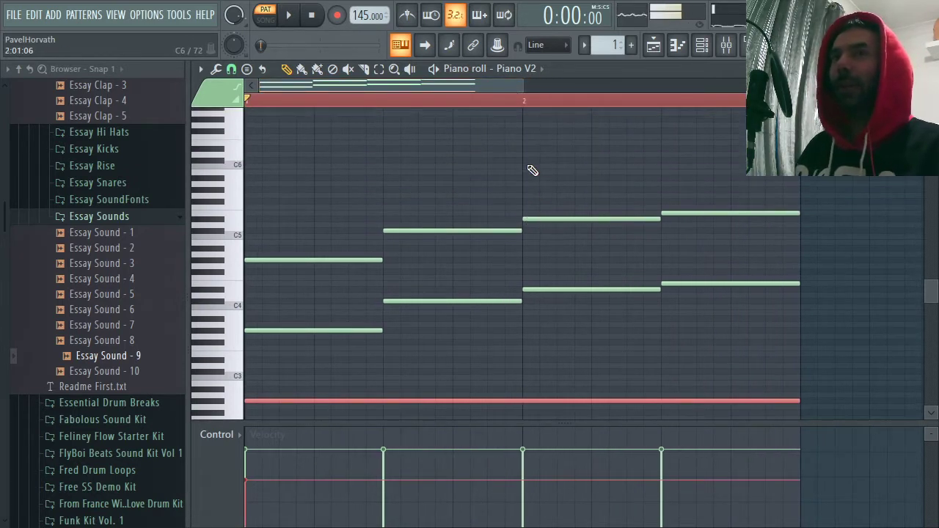
pyautogui.press('space')
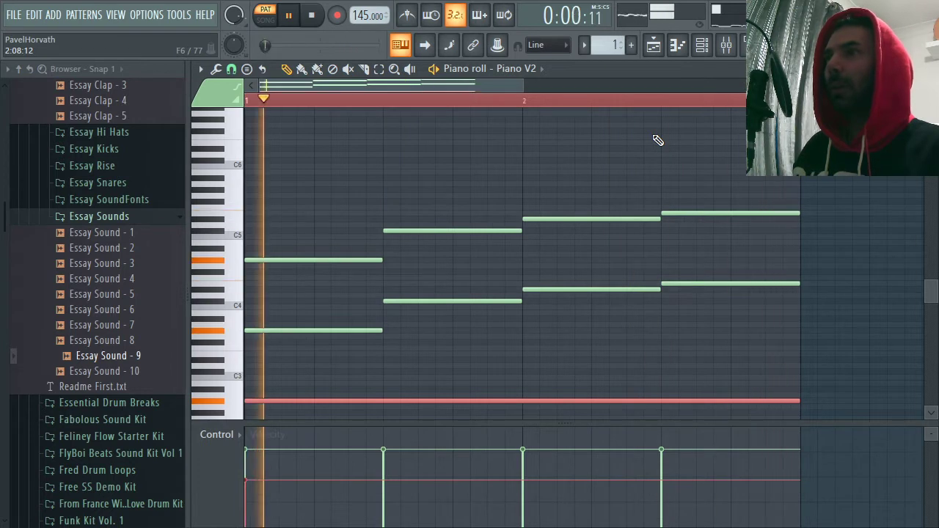
pyautogui.click(379, 69)
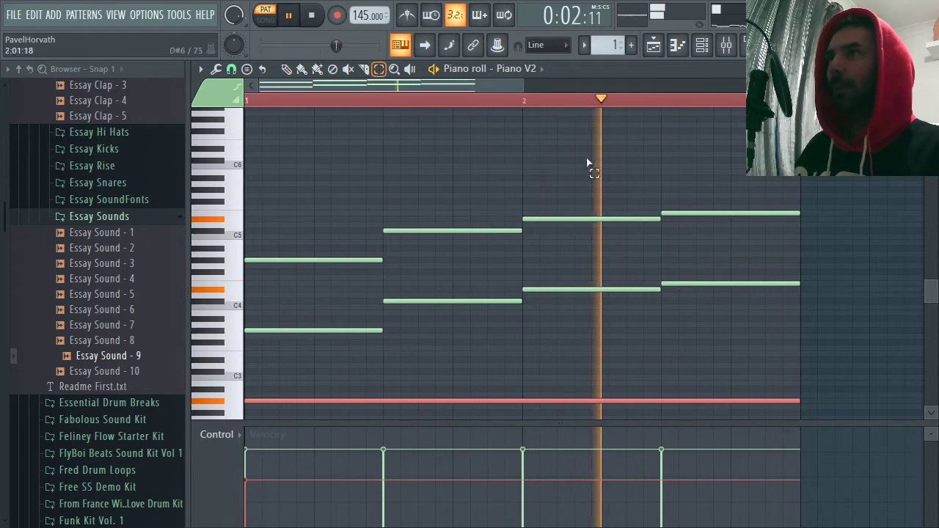
pyautogui.moveTo(849, 164); pyautogui.dragTo(272, 272)
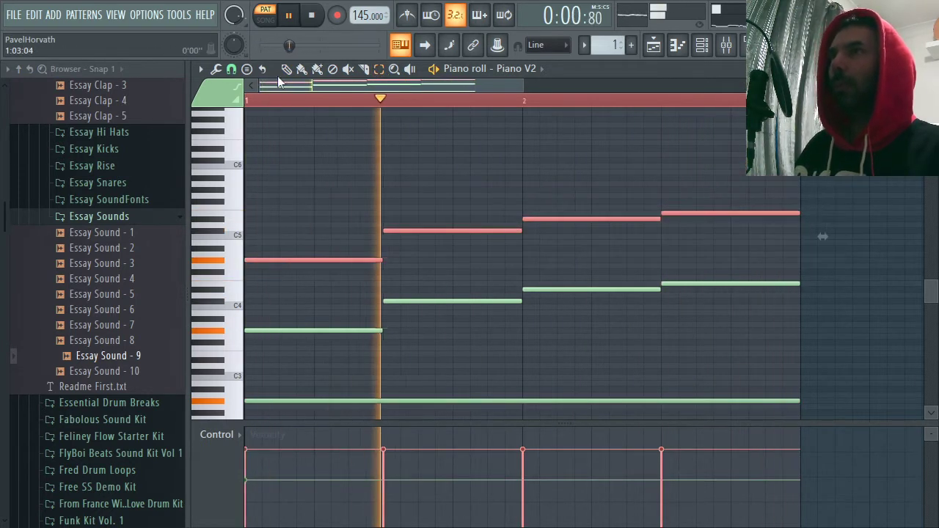
pyautogui.press('space')
pyautogui.click(286, 70)
pyautogui.click(301, 260)
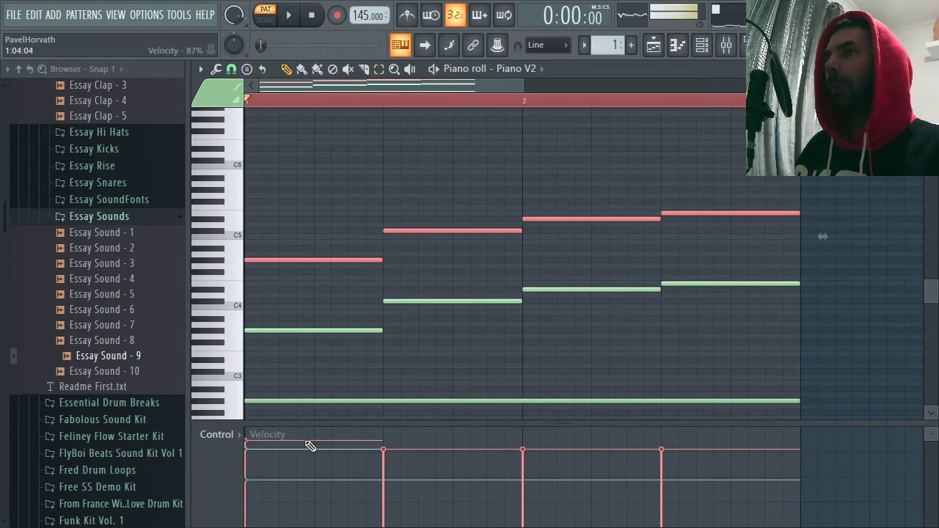
pyautogui.moveTo(308, 446); pyautogui.dragTo(687, 445)
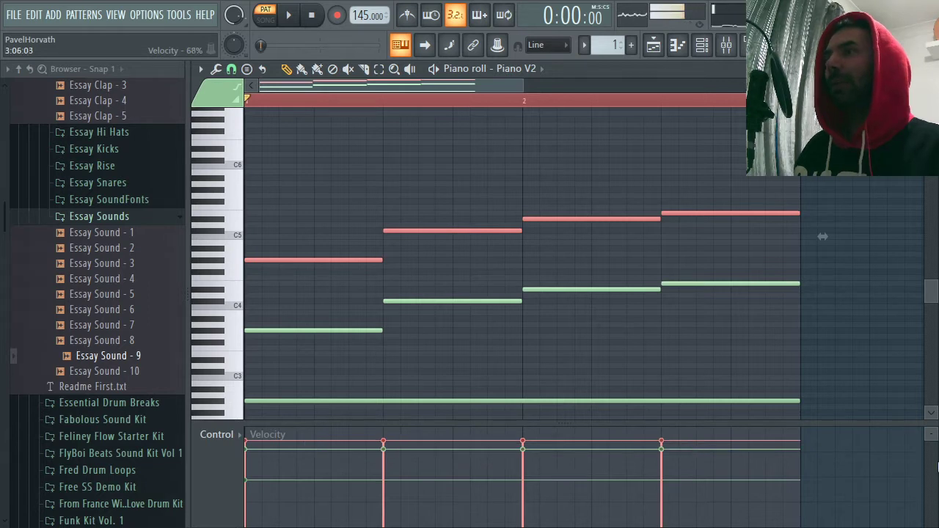
pyautogui.press('space')
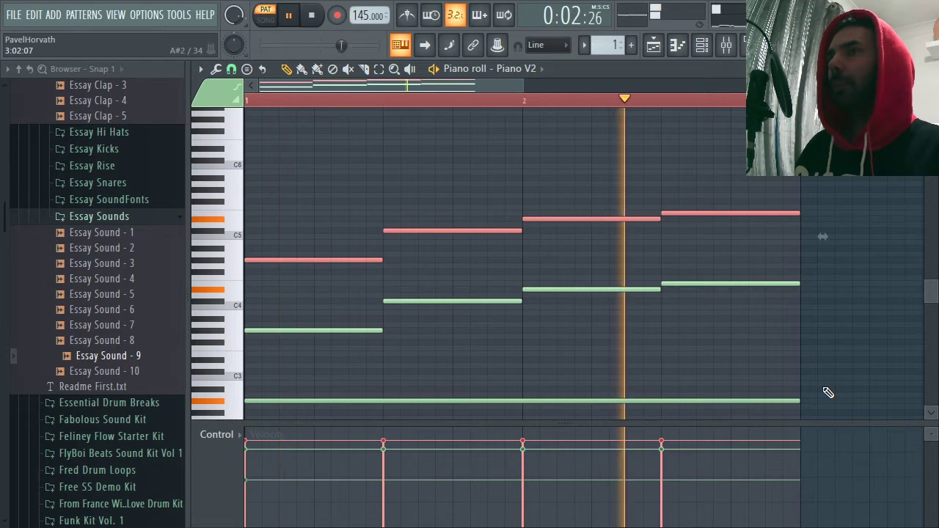
pyautogui.moveTo(341, 45); pyautogui.dragTo(295, 44)
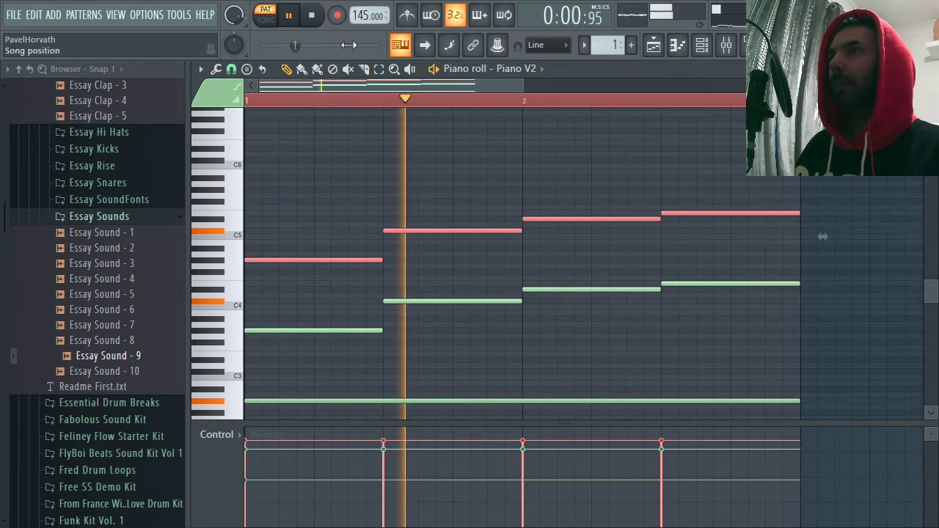
pyautogui.press('space')
# - Slice the first and third upper-octave notes near their ends and audition the pattern
pyautogui.press('c')
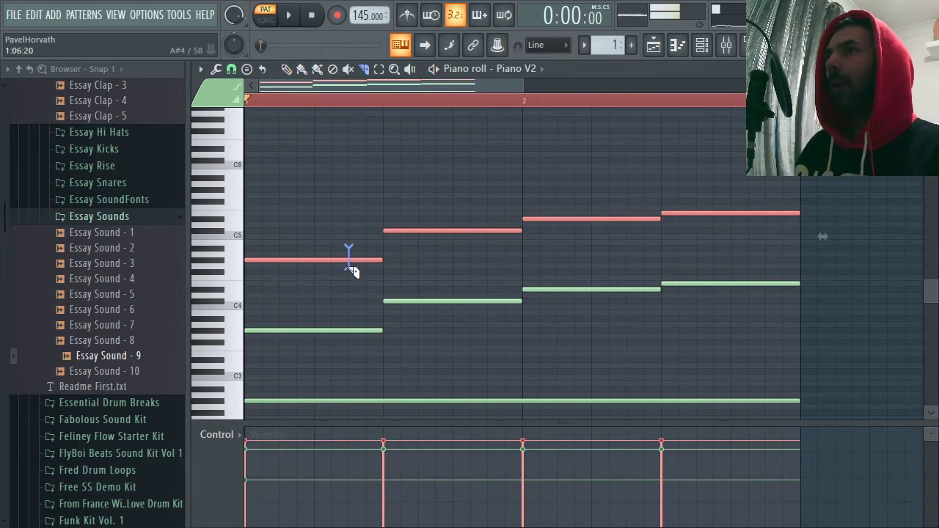
pyautogui.click(349, 258)
pyautogui.click(637, 218)
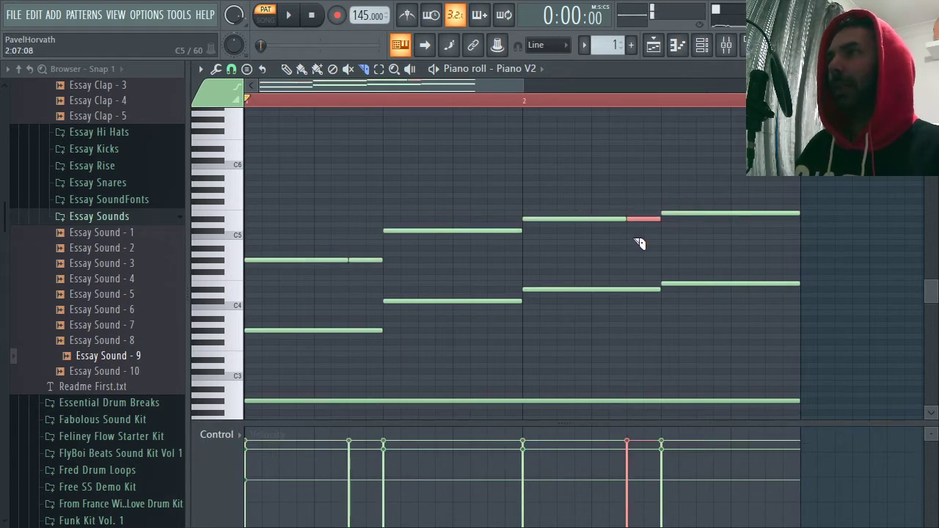
pyautogui.press('space')
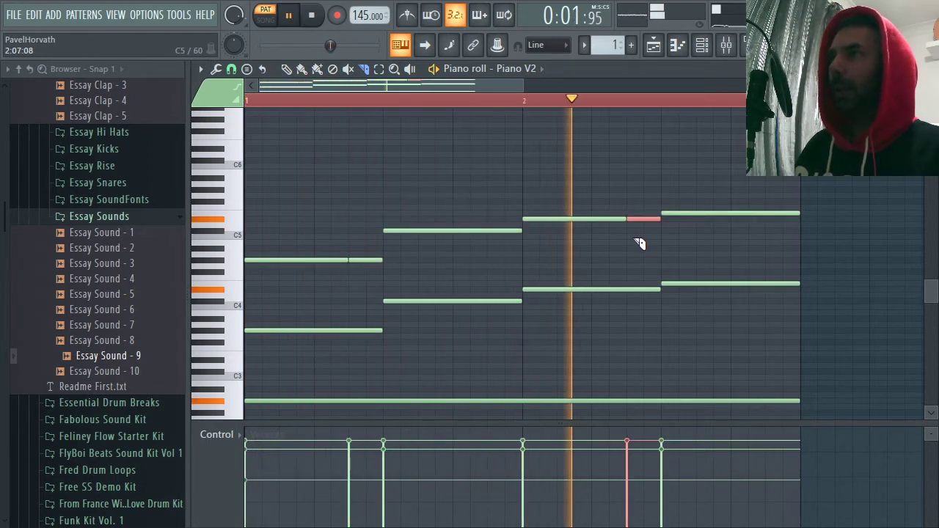
pyautogui.click(301, 69)
pyautogui.press('space')
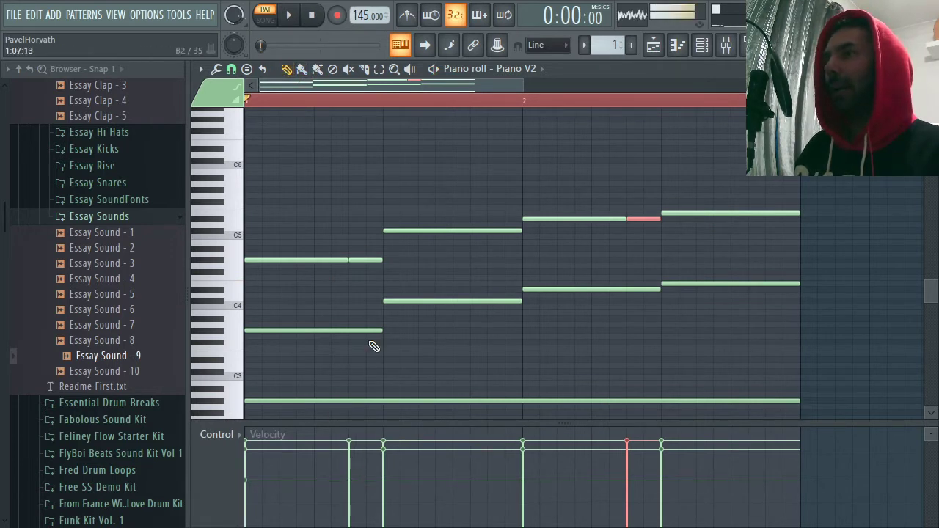
# - Lower the velocity of both short sliced end notes well below the other notes and audition the change
pyautogui.click(360, 260)
pyautogui.moveTo(350, 444); pyautogui.dragTo(352, 472)
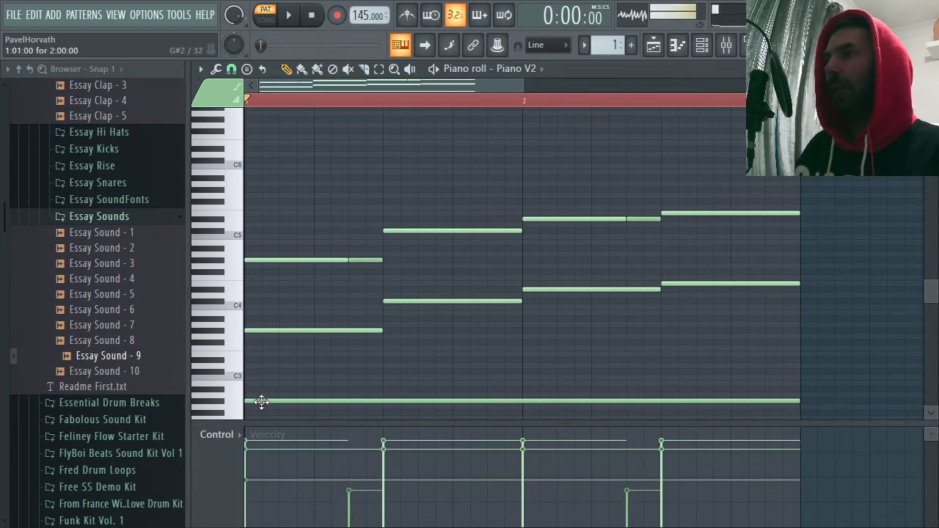
pyautogui.press('space')
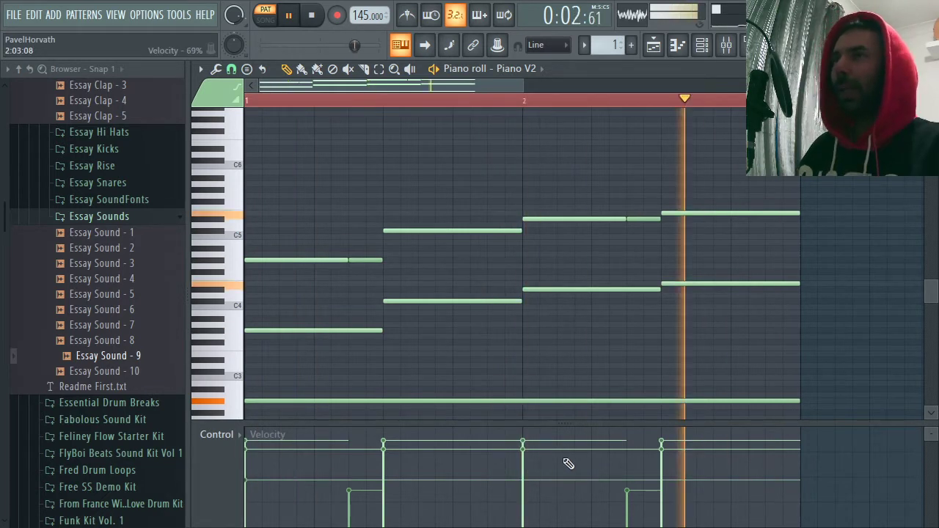
pyautogui.press('space')
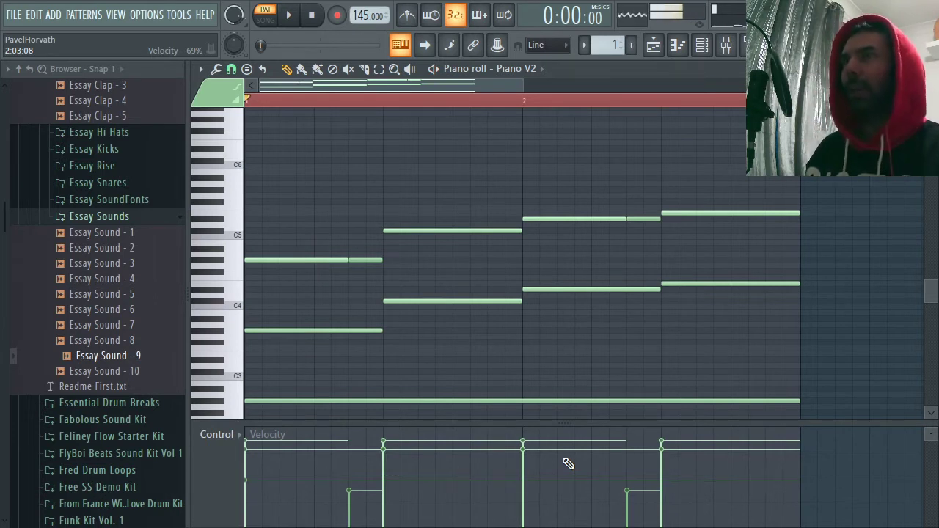
# - Replay the complete two-bar piano pattern to check how the layers sound together
pyautogui.scroll(-3, 543, 105)
pyautogui.scroll(-2, 642, 222)
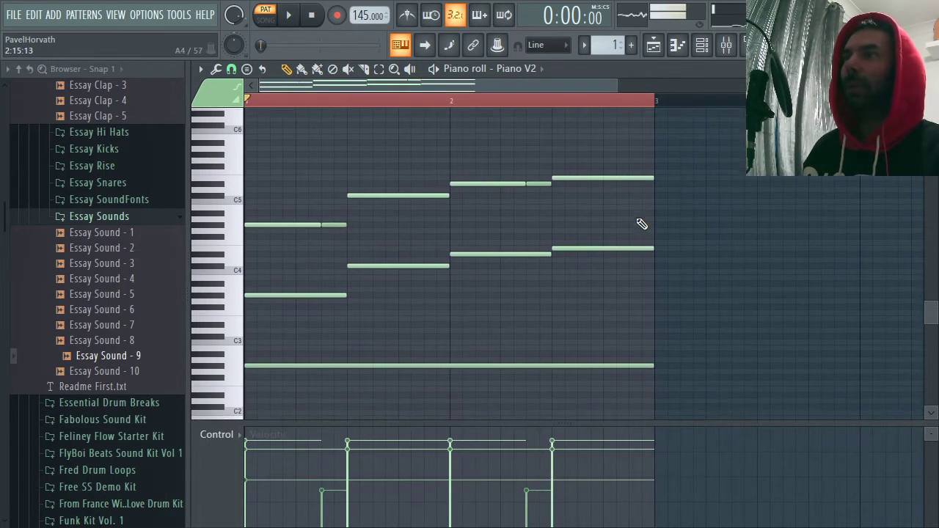
pyautogui.press('space')
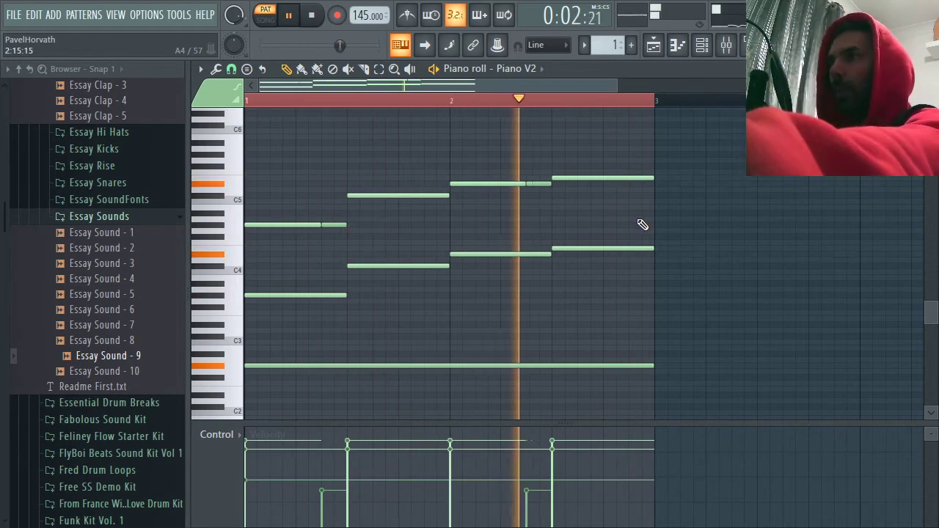
pyautogui.press('space')
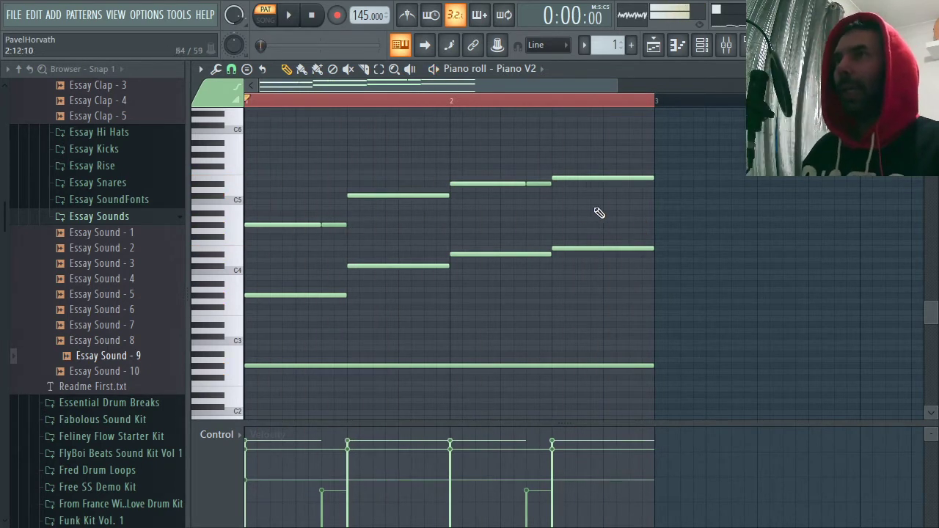
# - Duplicate the two-bar pattern after itself, then duplicate all the notes again to fill eight bars, and deselect everything
pyautogui.hotkey('ctrl', 'a')
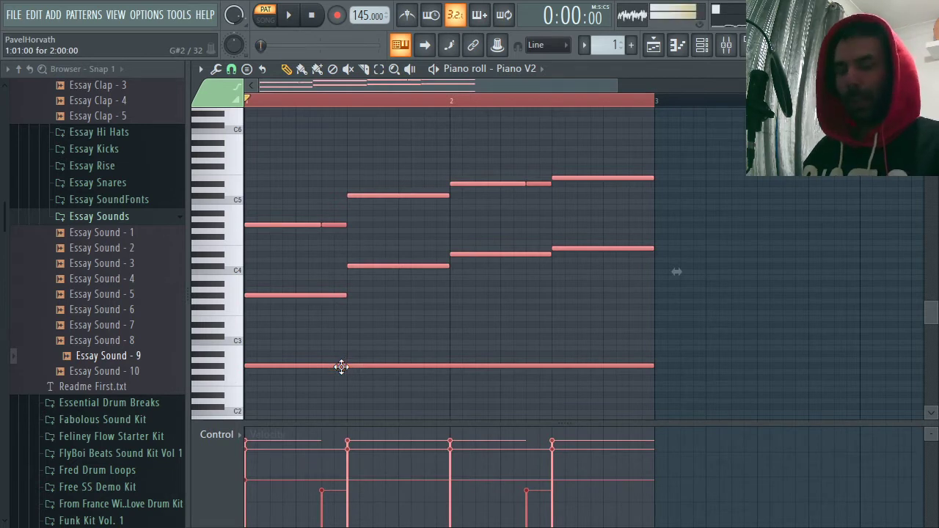
pyautogui.hotkey('ctrl', 'b')
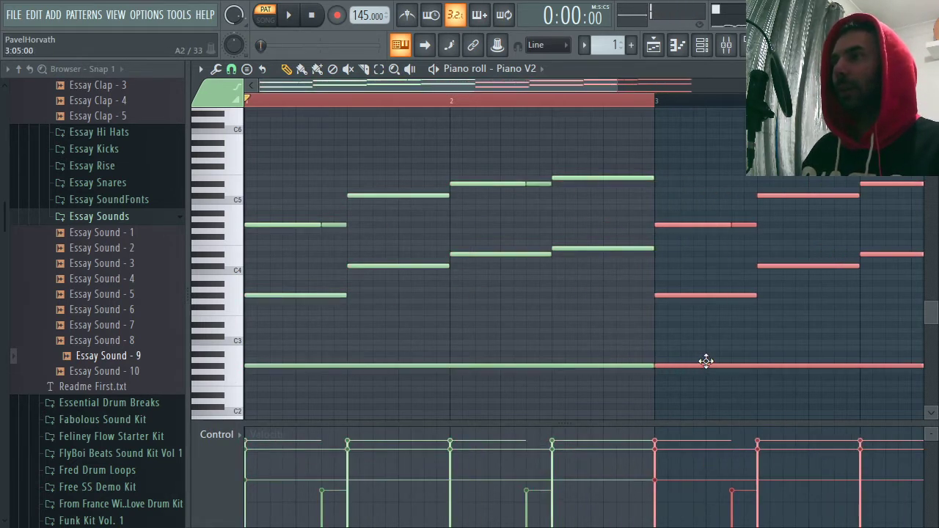
pyautogui.moveTo(525, 82); pyautogui.dragTo(873, 95)
pyautogui.hotkey('ctrl', 'a')
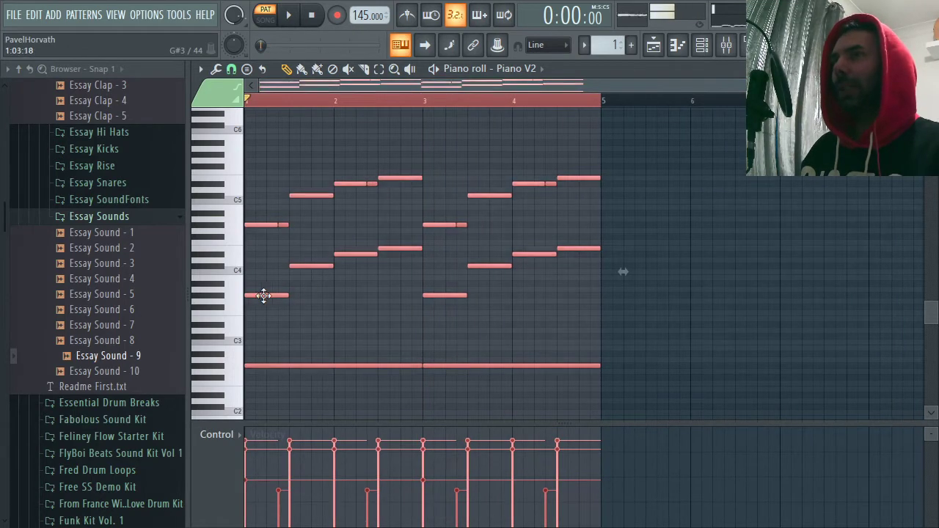
pyautogui.hotkey('ctrl', 'b')
pyautogui.click(248, 101)
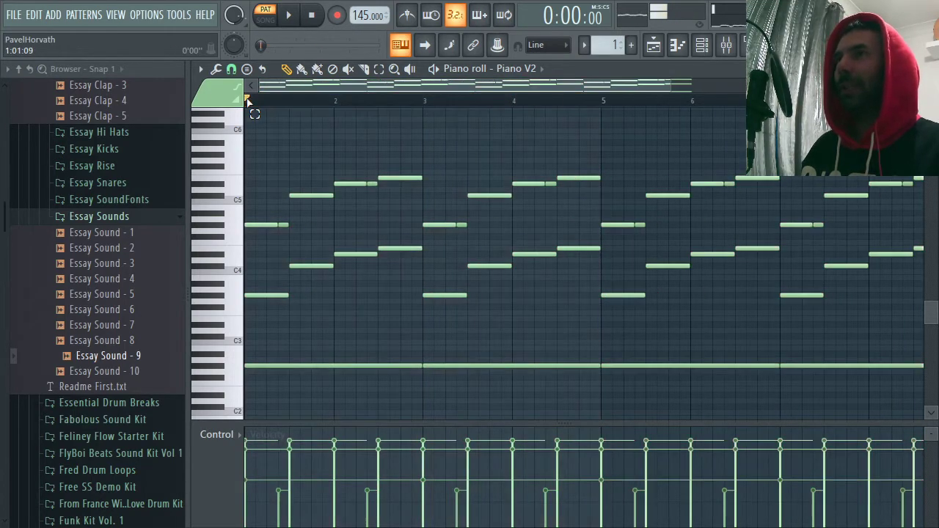
# - Play the extended pattern, then select only the melody notes in bars 7 and 8, leaving the bass note out
pyautogui.click(290, 16)
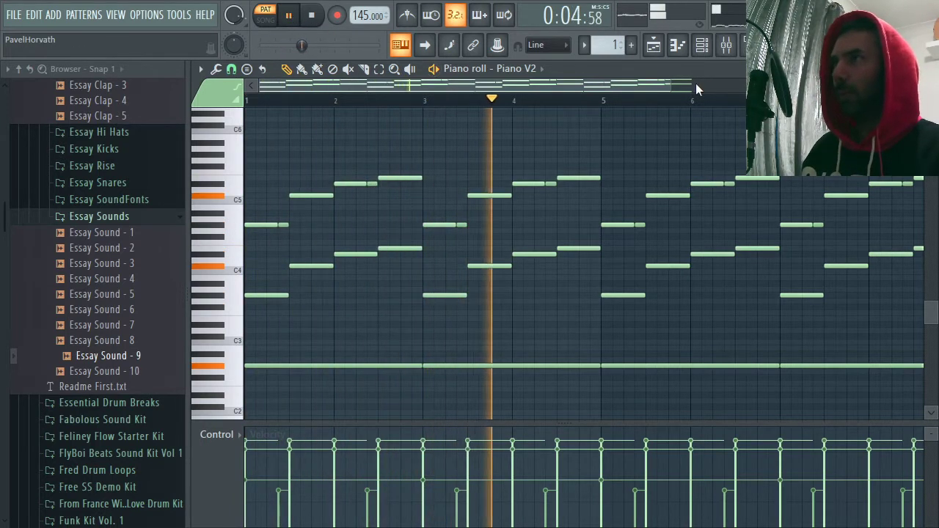
pyautogui.moveTo(672, 86)
pyautogui.mouseDown()
pyautogui.moveTo(612, 86)
pyautogui.moveTo(679, 86)
pyautogui.mouseUp()
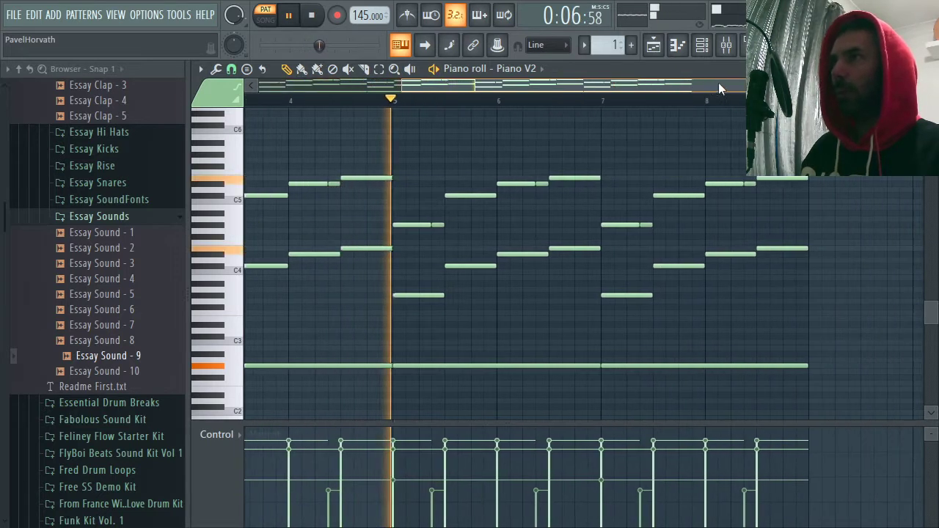
pyautogui.moveTo(804, 141)
pyautogui.mouseDown()
pyautogui.moveTo(607, 304)
pyautogui.moveTo(580, 315)
pyautogui.mouseUp()
pyautogui.press('space')
pyautogui.click(288, 70)
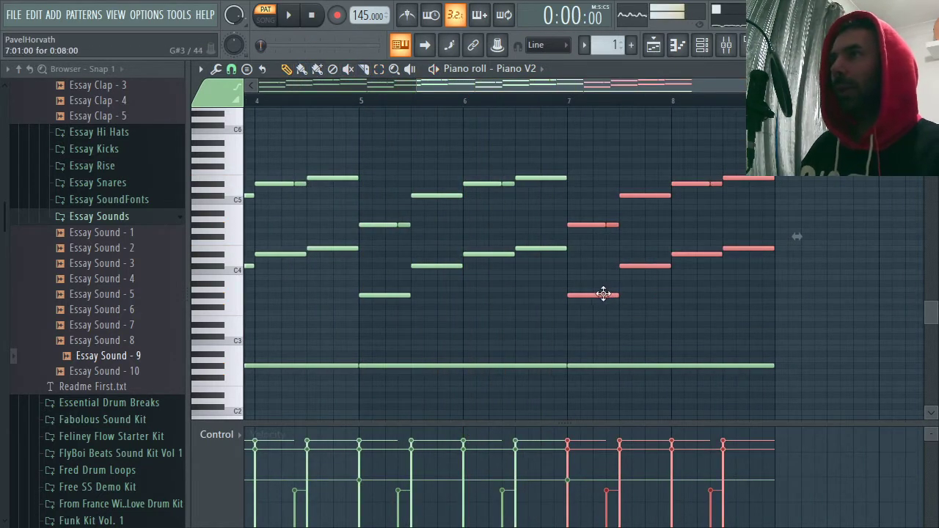
# - Try raising the selected melody of bars 7 and 8 by six semitones and audition it from just before bar 7
pyautogui.moveTo(589, 294); pyautogui.dragTo(587, 254)
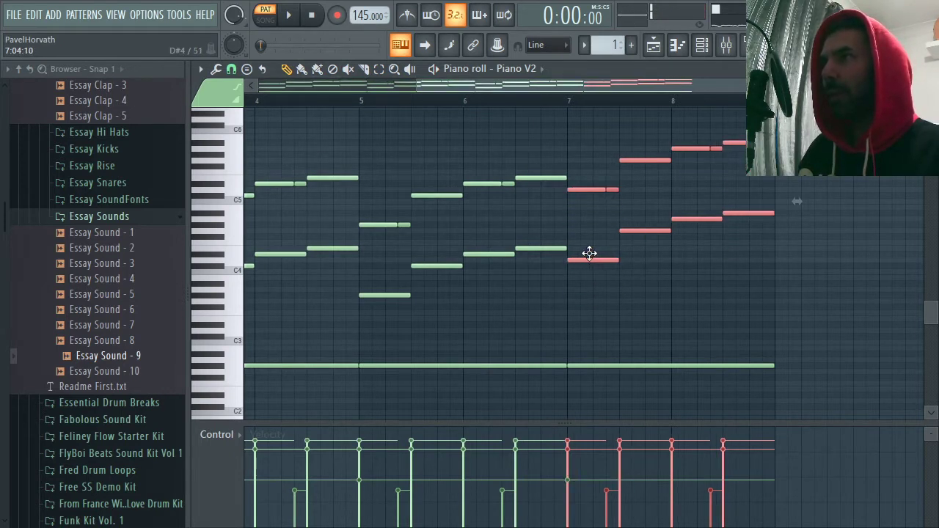
pyautogui.moveTo(769, 86); pyautogui.dragTo(697, 86)
pyautogui.moveTo(710, 85); pyautogui.dragTo(812, 86)
pyautogui.click(415, 101)
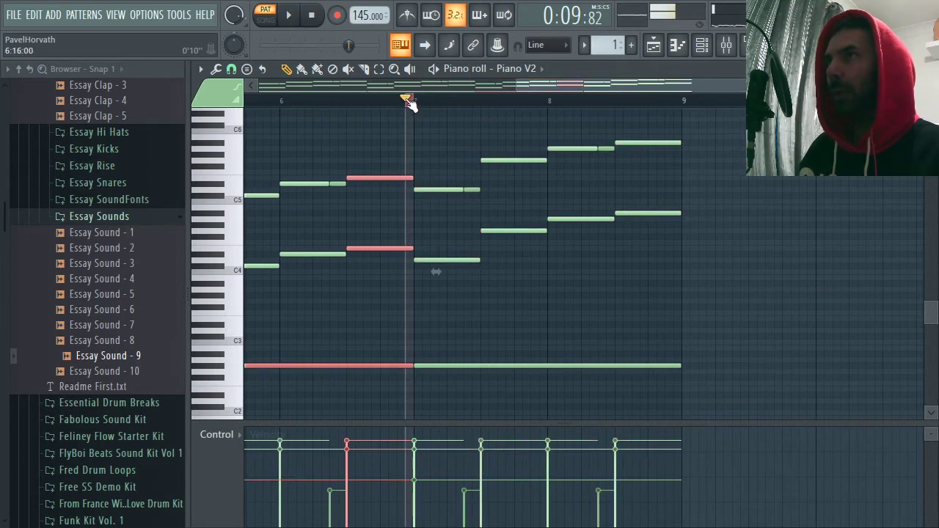
pyautogui.press('space')
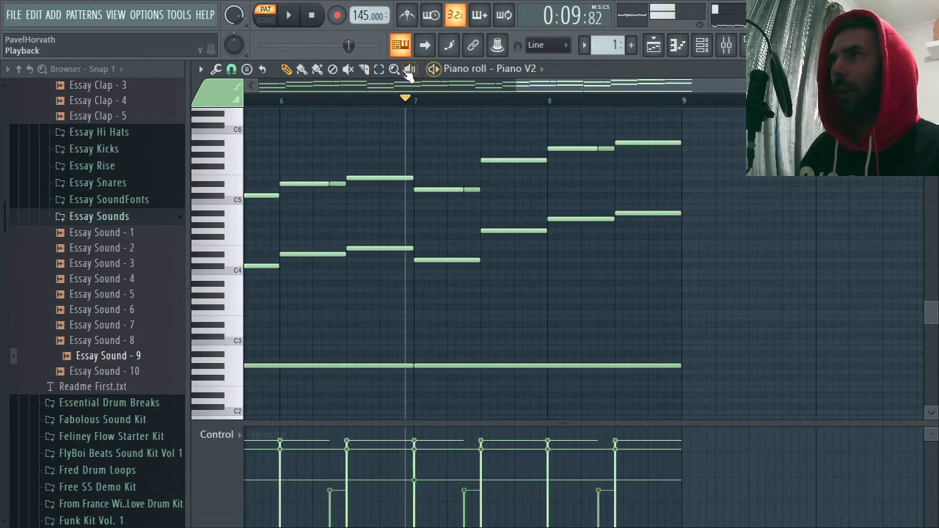
# - Reselect both melody layers in bars 7 and 8 and try raising them another nine semitones
pyautogui.click(379, 68)
pyautogui.moveTo(750, 120); pyautogui.dragTo(440, 207)
pyautogui.click(287, 69)
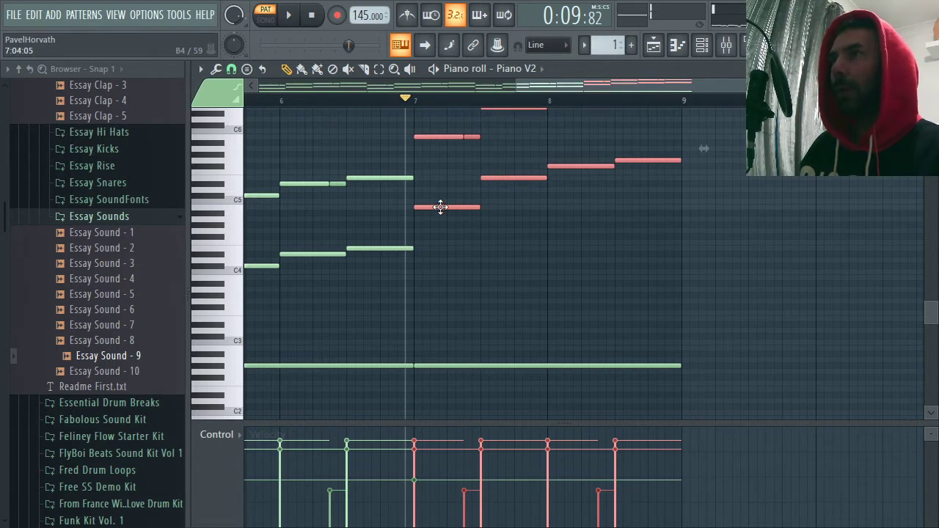
pyautogui.moveTo(790, 86); pyautogui.dragTo(811, 88)
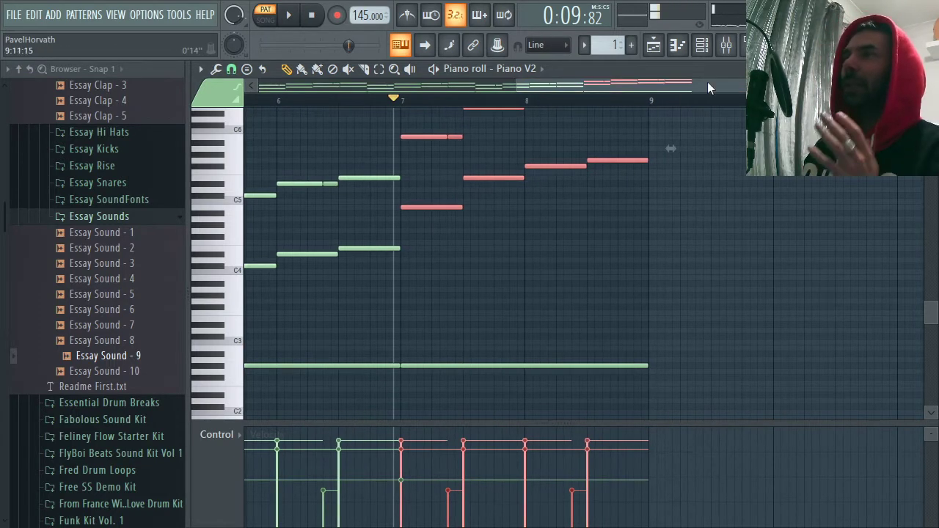
pyautogui.moveTo(931, 317); pyautogui.dragTo(932, 306)
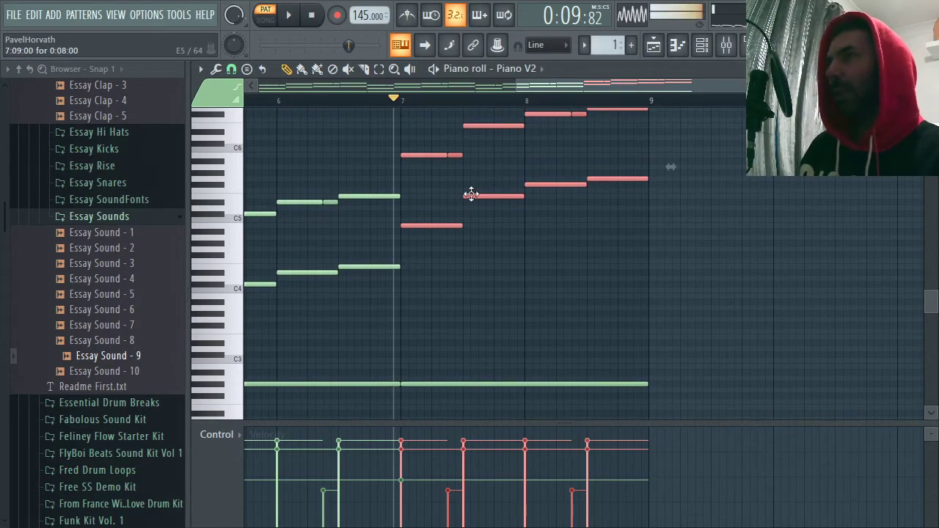
# - Undo the pitch shifts made to the melody in bars 7 and 8
pyautogui.hotkey('ctrl', 'alt', 'z')
pyautogui.hotkey('ctrl', 'alt', 'z')
pyautogui.hotkey('ctrl', 'alt', 'z')
pyautogui.hotkey('ctrl', 'alt', 'z')
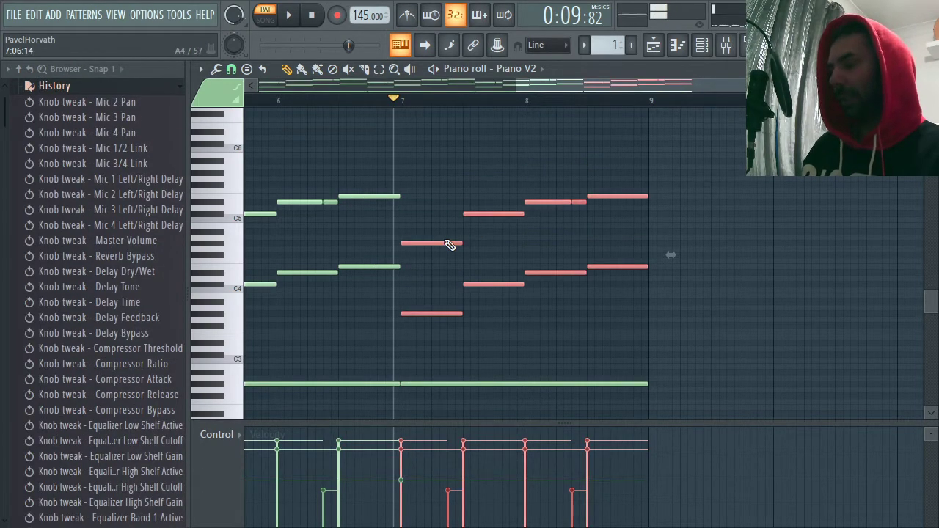
# - Transpose the selected melody of bars 7 and 8 up one octave, deselect it, and play back the eight-bar pattern
pyautogui.hotkey('ctrl', 'Up')
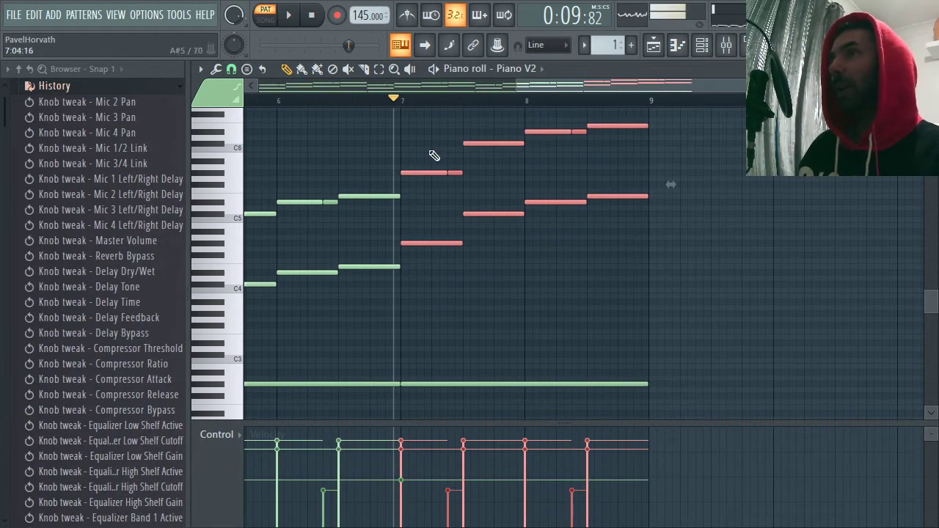
pyautogui.hotkey('ctrl', 'd')
pyautogui.press('space')
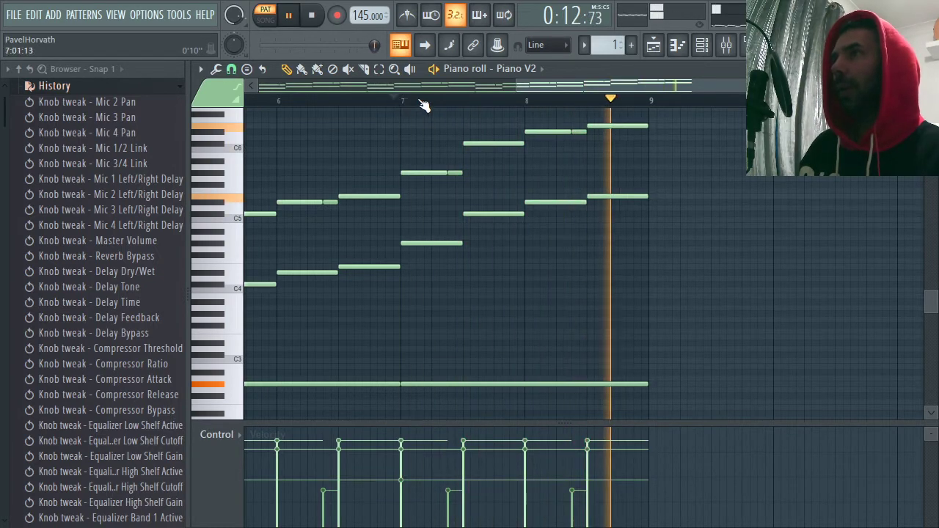
pyautogui.moveTo(517, 82); pyautogui.dragTo(198, 82)
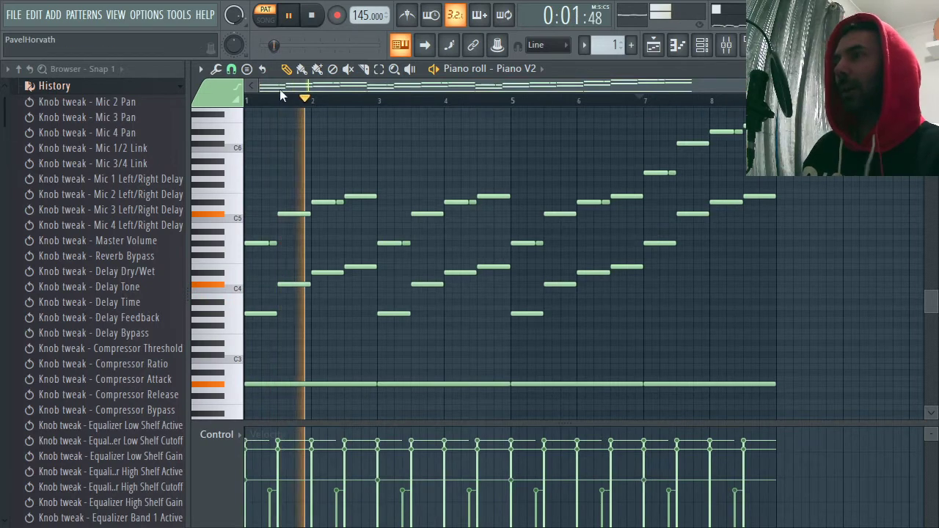
# - Play the eight-bar Piano V2 pattern from the start and listen through to the octave-raised ending
pyautogui.moveTo(812, 85); pyautogui.dragTo(709, 86)
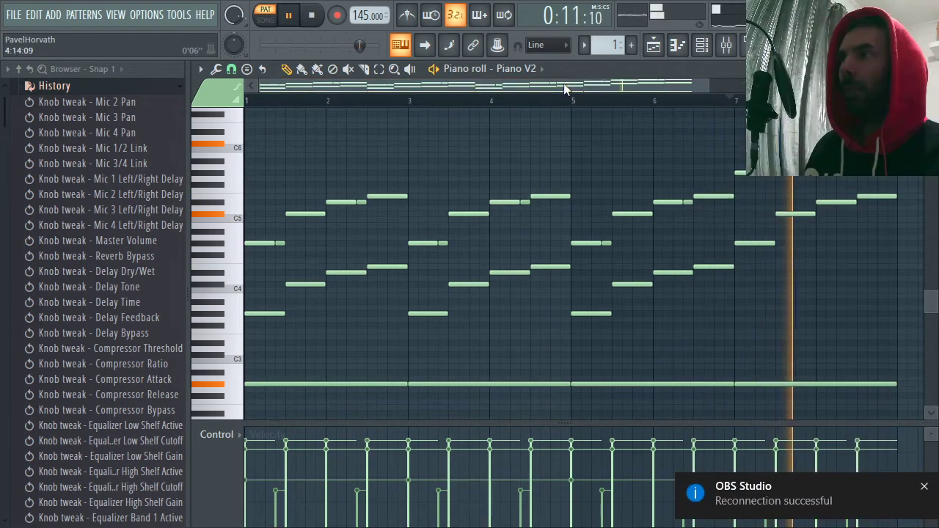
pyautogui.click(923, 491)
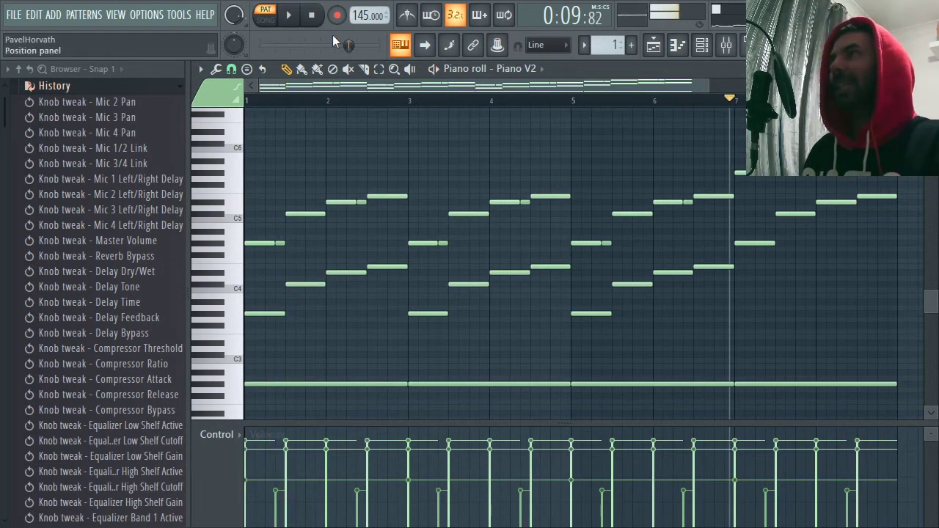
pyautogui.click(248, 103)
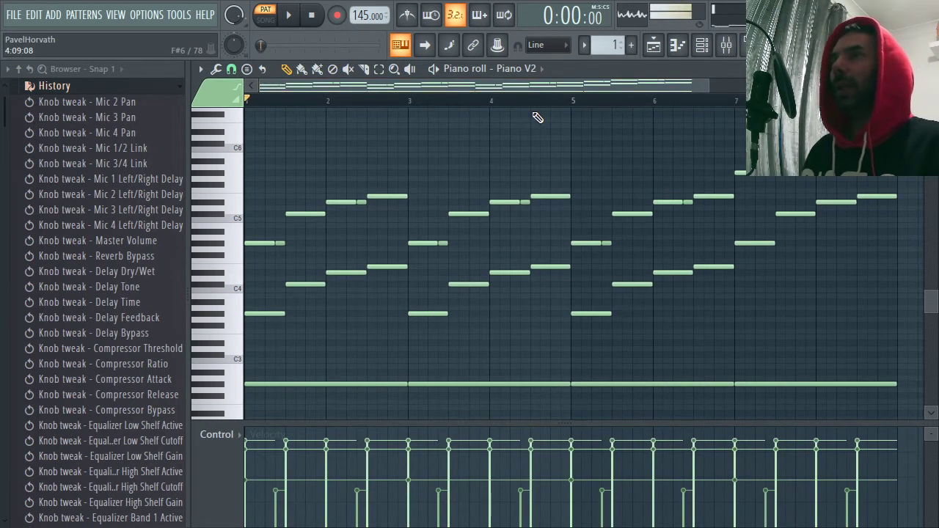
pyautogui.press('space')
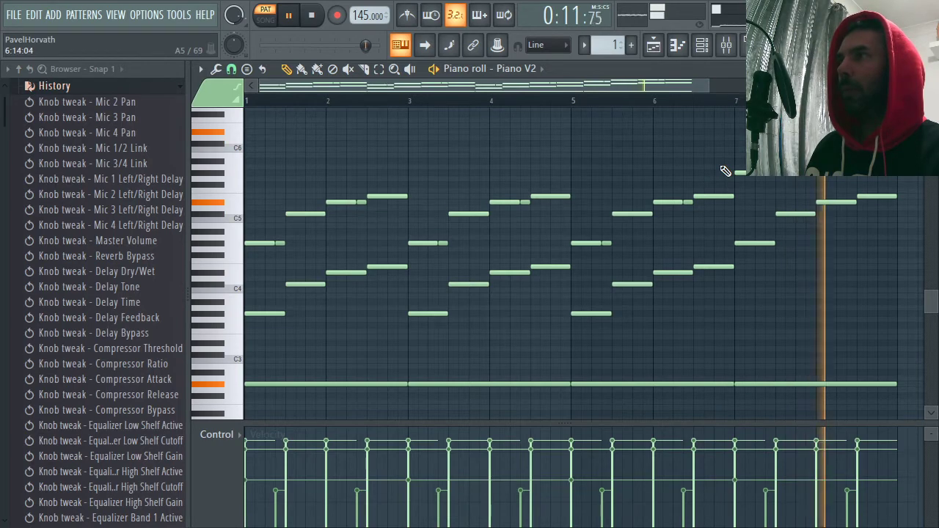
pyautogui.press('space')
# - Clone the Piano V2 channel in the channel rack and close the clone's plugin window
pyautogui.click(931, 68)
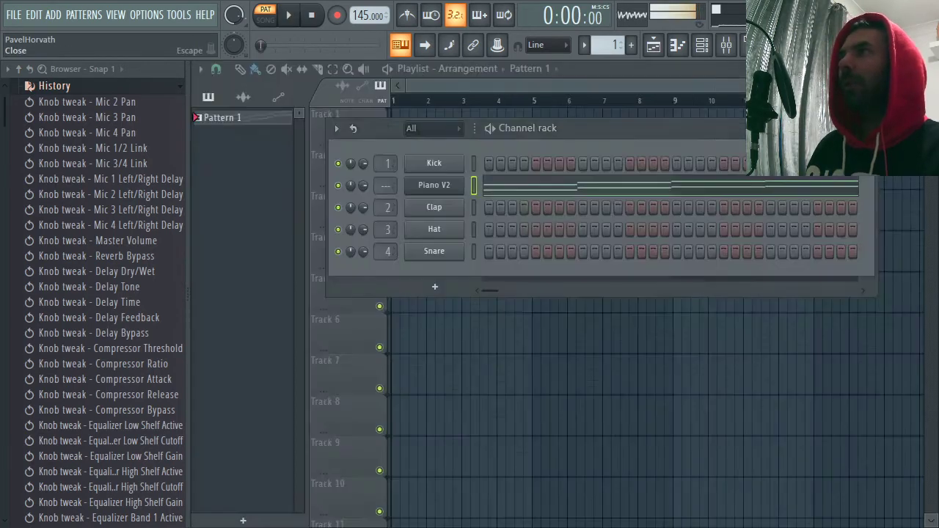
pyautogui.rightClick(462, 181)
pyautogui.click(517, 312)
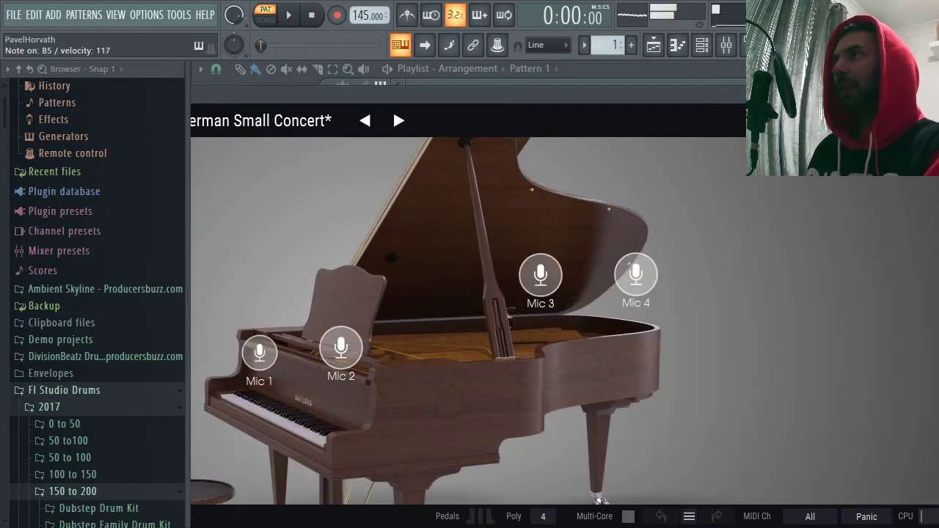
pyautogui.moveTo(827, 94); pyautogui.dragTo(672, 91)
pyautogui.click(808, 91)
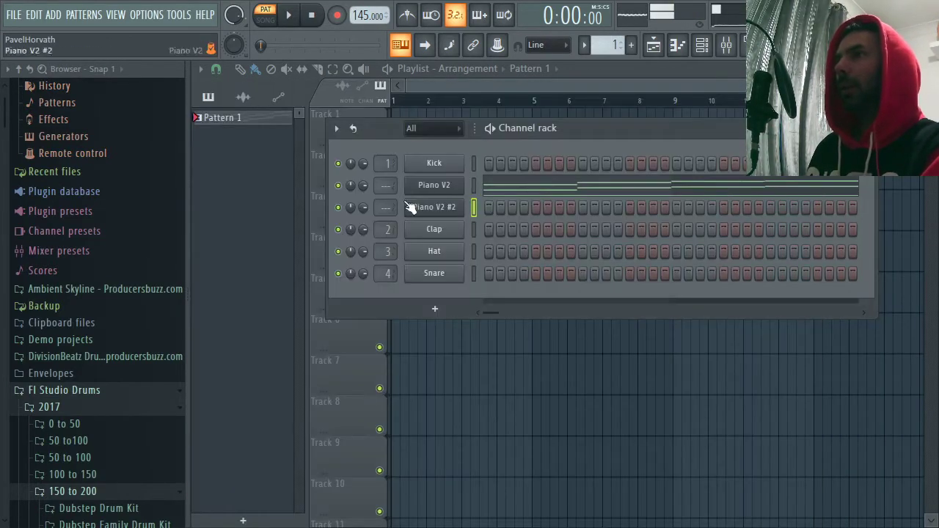
# - Route Piano V2 to mixer track 2 and Piano V2 #2 to mixer track 4, and check the routing in the mixer
pyautogui.moveTo(385, 210); pyautogui.dragTo(385, 199)
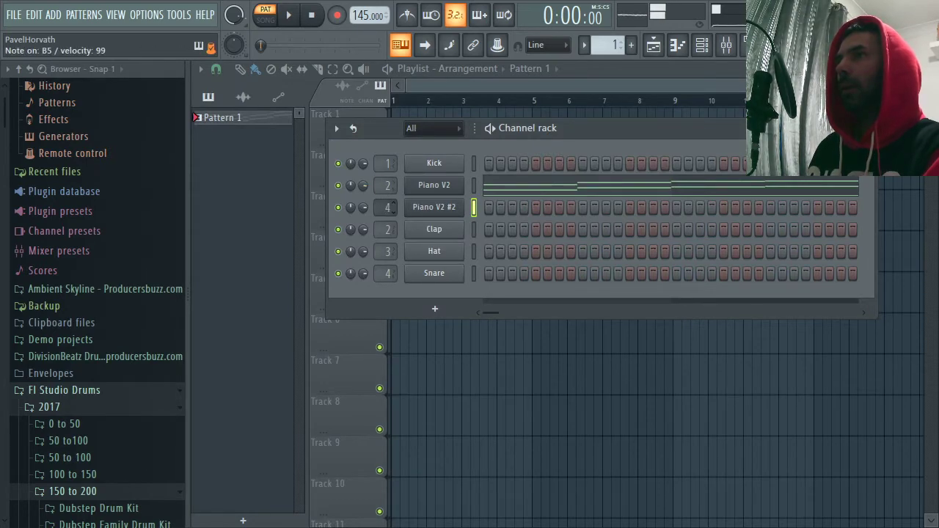
pyautogui.press('F9')
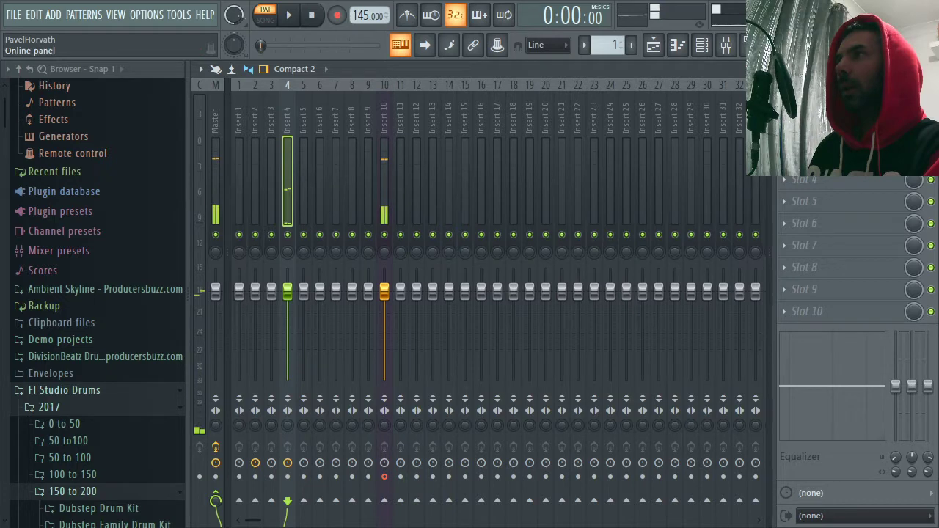
pyautogui.press('F9')
# - Open the piano roll of Piano V2 #2 and, with the pattern playing, place an E6 note at the start of bar 1
pyautogui.rightClick(438, 208)
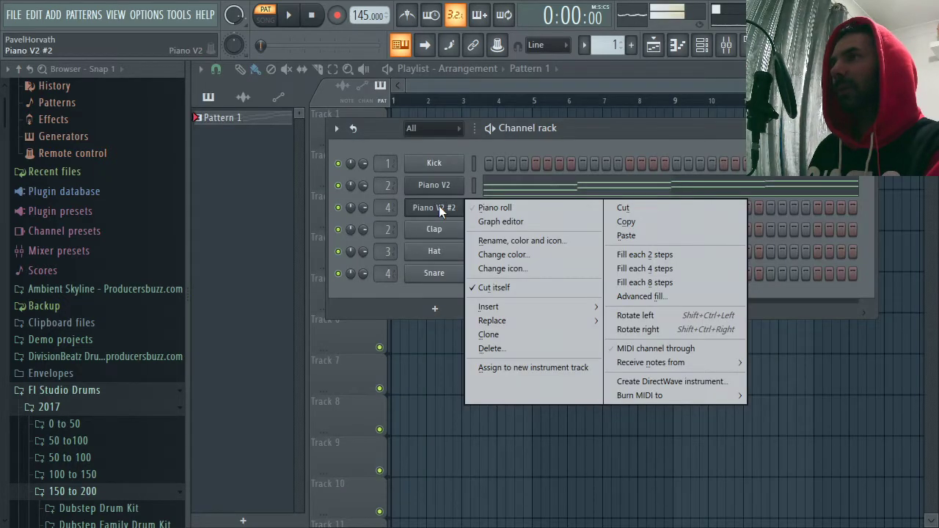
pyautogui.click(493, 207)
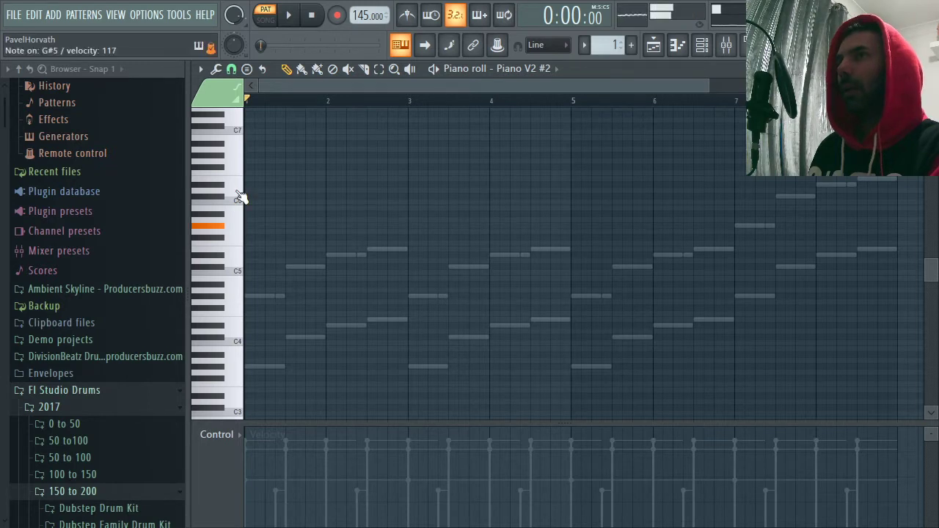
pyautogui.click(290, 21)
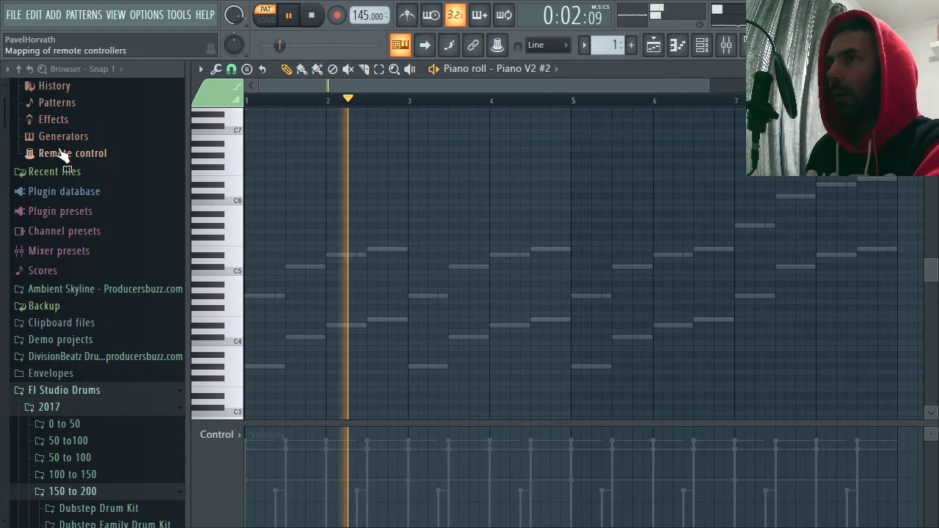
pyautogui.click(218, 180)
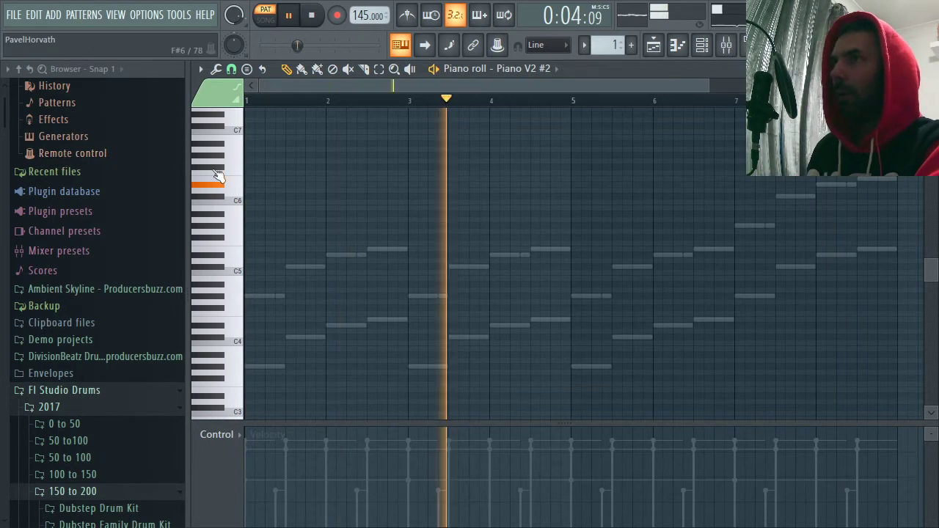
pyautogui.click(253, 179)
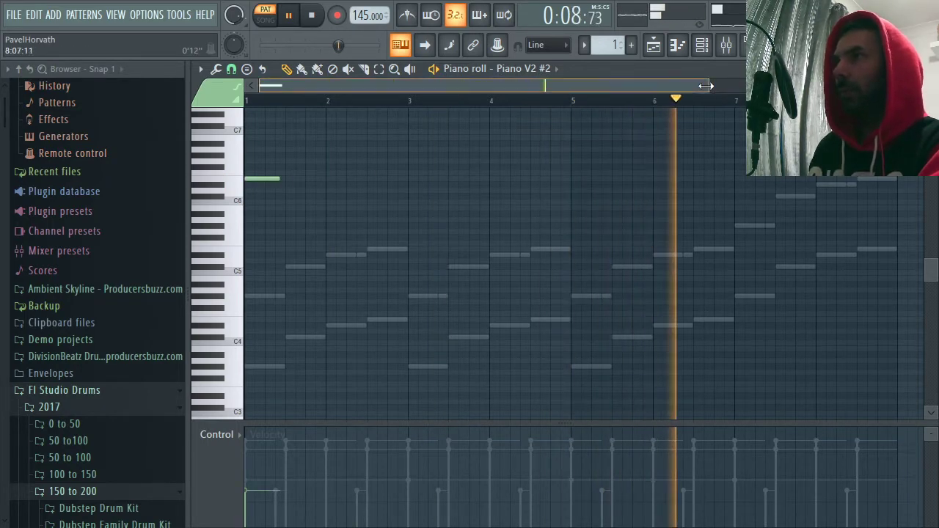
# - Add a D#6 note halfway through bar 1 and shorten it to four steps
pyautogui.scroll(5, 325, 95)
pyautogui.scroll(-2, 325, 95)
pyautogui.scroll(2, 686, 105)
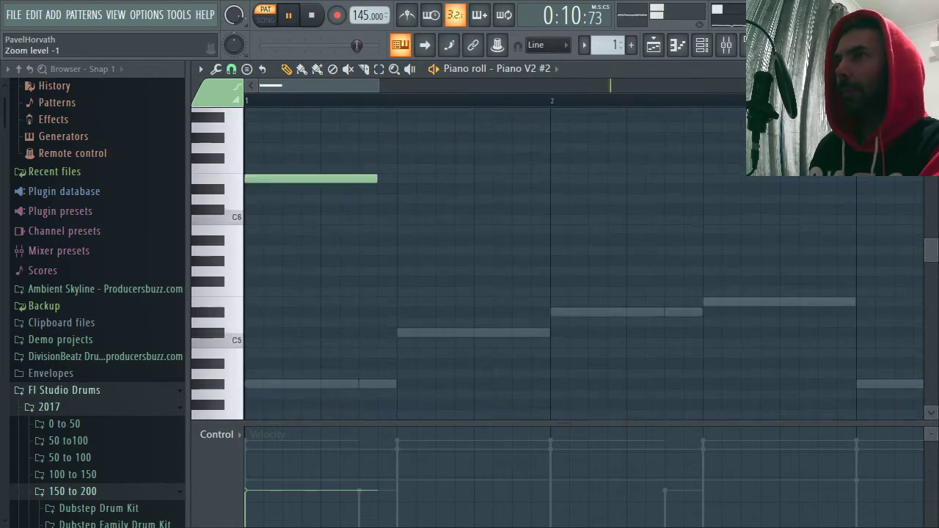
pyautogui.scroll(-3, 389, 95)
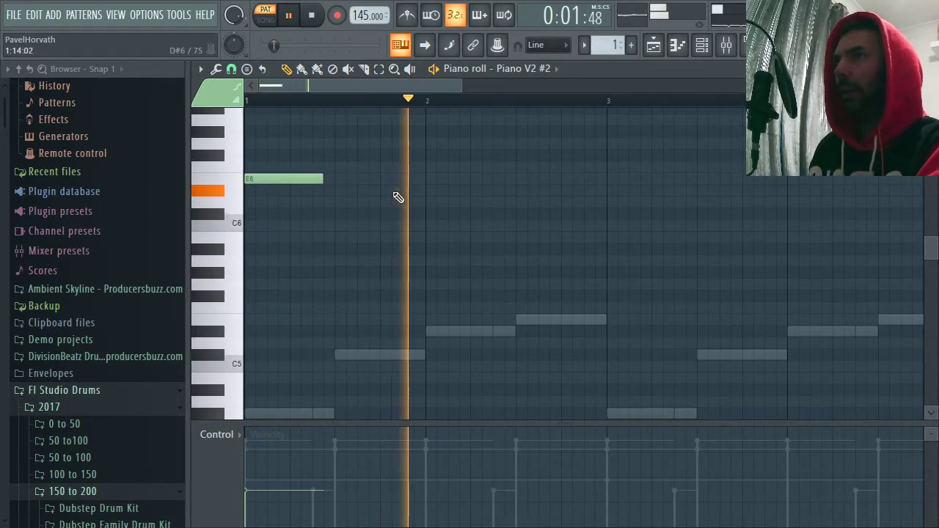
pyautogui.click(340, 191)
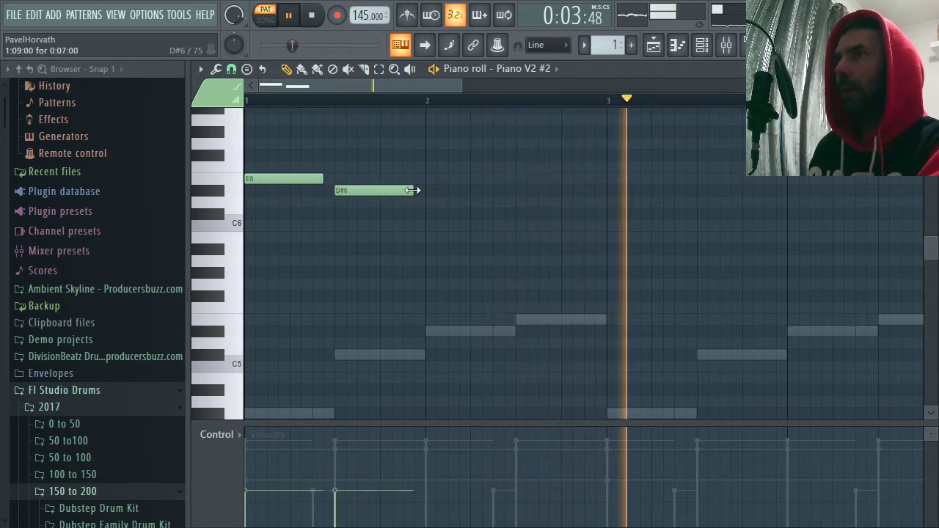
pyautogui.moveTo(414, 190); pyautogui.dragTo(377, 192)
pyautogui.press('space')
pyautogui.press('space')
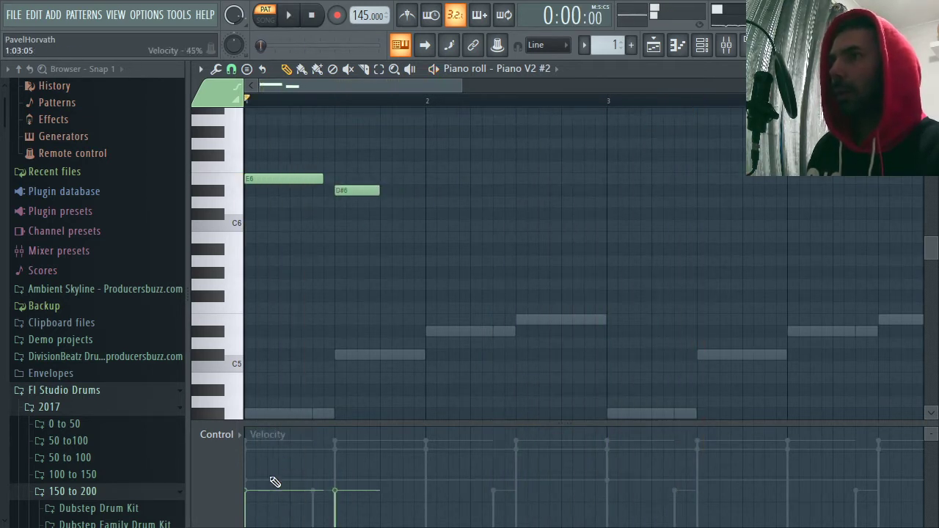
# - Raise the velocity of the E6 note to near maximum and the D#6 note's to about 89%, and play the result
pyautogui.moveTo(272, 482); pyautogui.dragTo(275, 436)
pyautogui.moveTo(338, 484); pyautogui.dragTo(346, 445)
pyautogui.press('space')
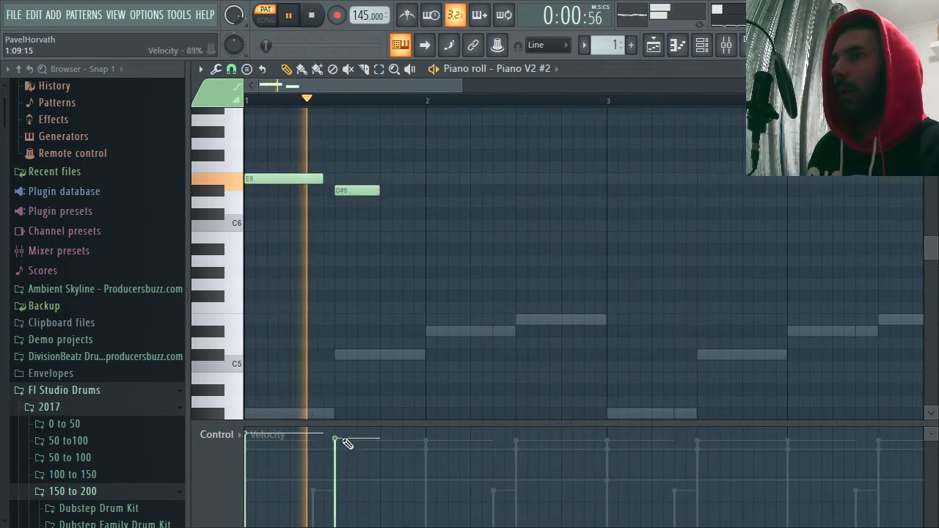
# - Move the D#6 note to step 5 of bar 1 and repeat it at step 13 of bar 1 and steps 5 and 13 of bar 2
pyautogui.moveTo(358, 191); pyautogui.dragTo(312, 191)
pyautogui.press('space')
pyautogui.press('space')
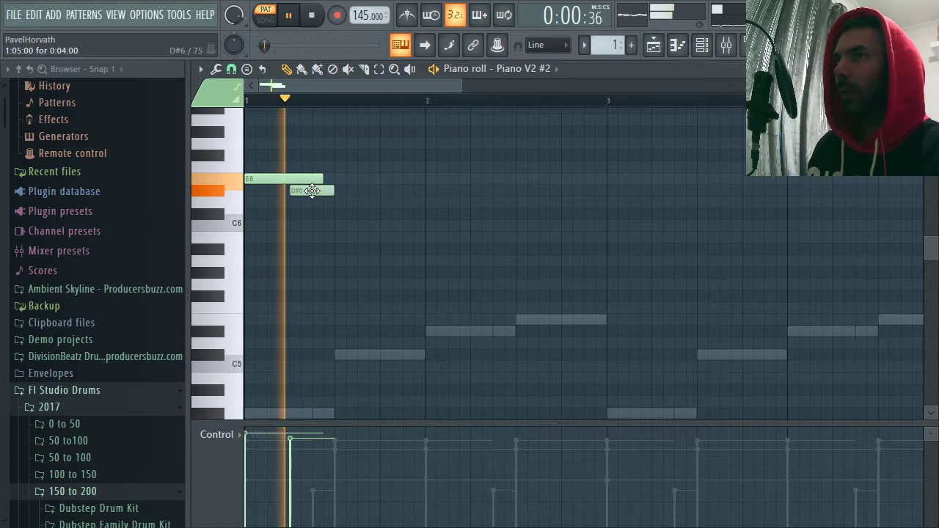
pyautogui.click(384, 191)
pyautogui.click(476, 191)
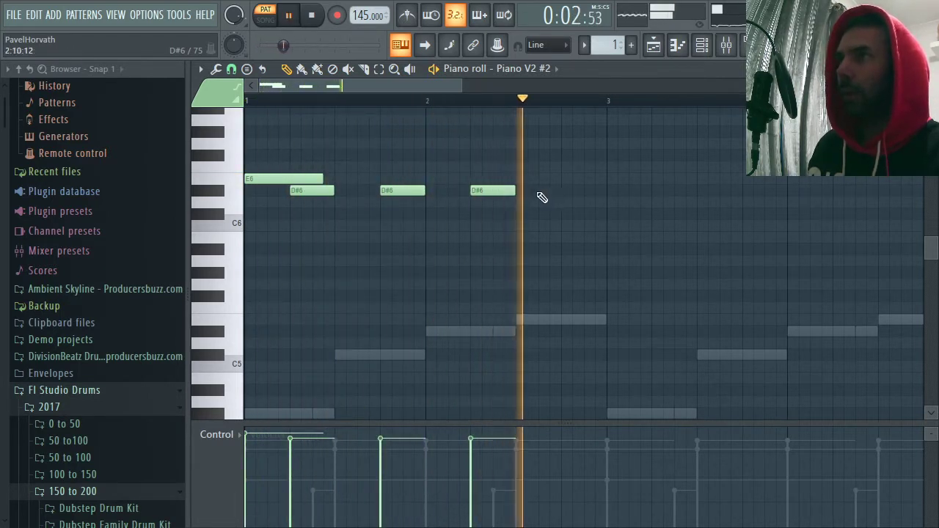
pyautogui.press('space')
pyautogui.click(566, 193)
# - Taper the velocities of the three repeated D#6 notes down to about 76% and audition the phrase
pyautogui.scroll(-3, 468, 84)
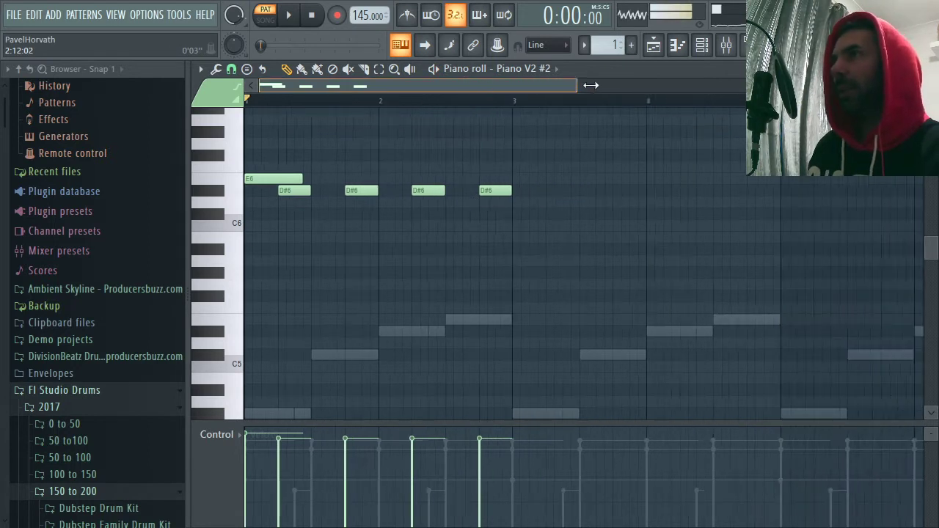
pyautogui.scroll(-2, 419, 256)
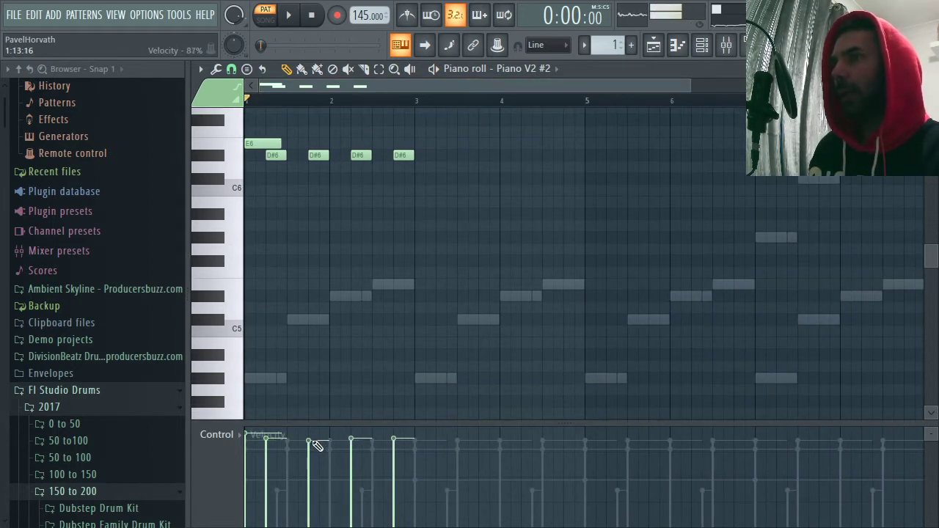
pyautogui.moveTo(314, 445); pyautogui.dragTo(407, 452)
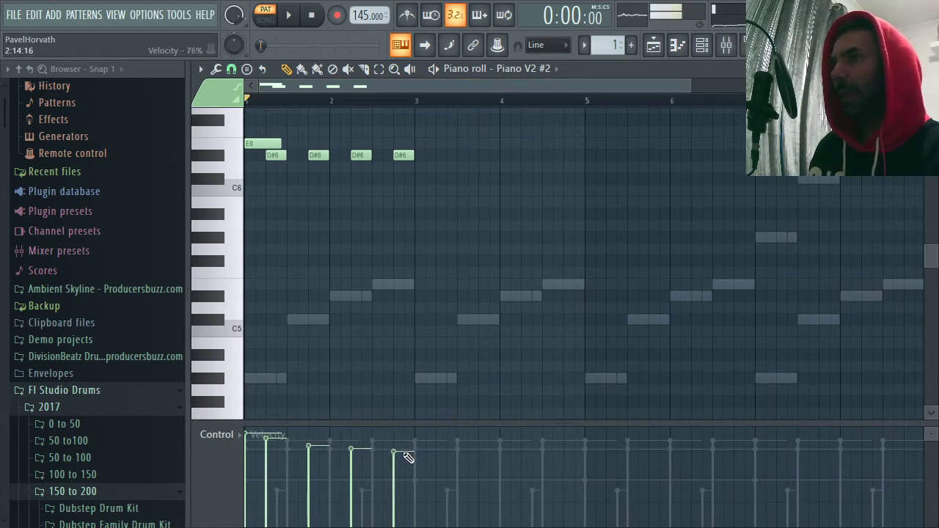
pyautogui.press('space')
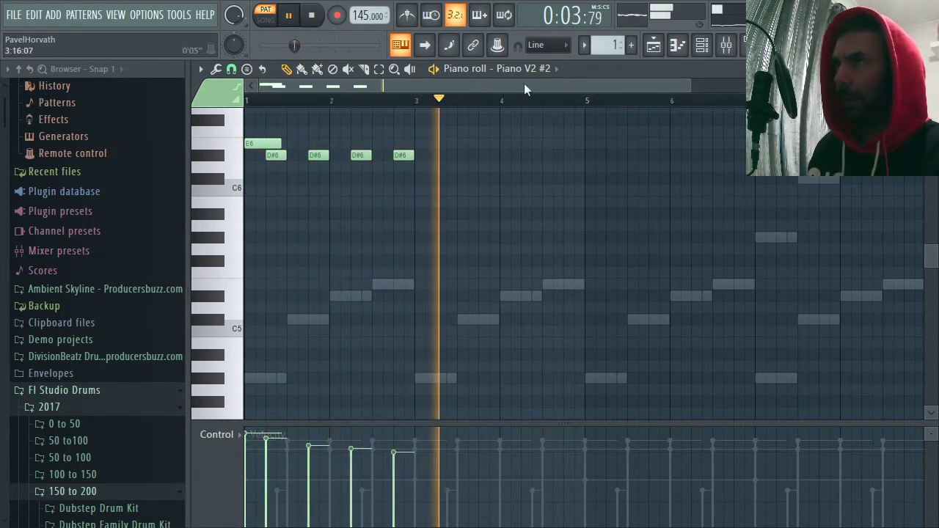
# - Copy the two-bar E6 and D#6 phrase to the start of bar 5, deselect it, and play the pattern from the beginning
pyautogui.moveTo(690, 89); pyautogui.dragTo(774, 90)
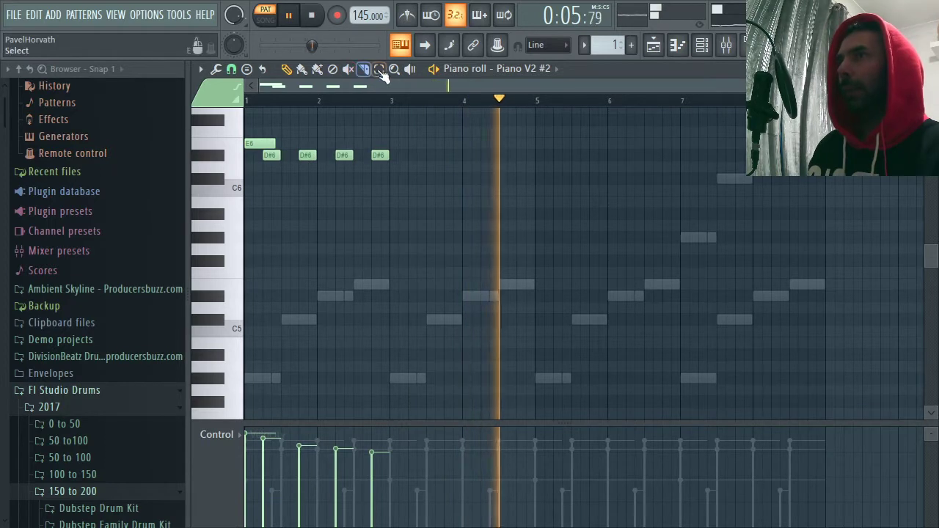
pyautogui.click(380, 69)
pyautogui.press('space')
pyautogui.moveTo(443, 117); pyautogui.dragTo(549, 147)
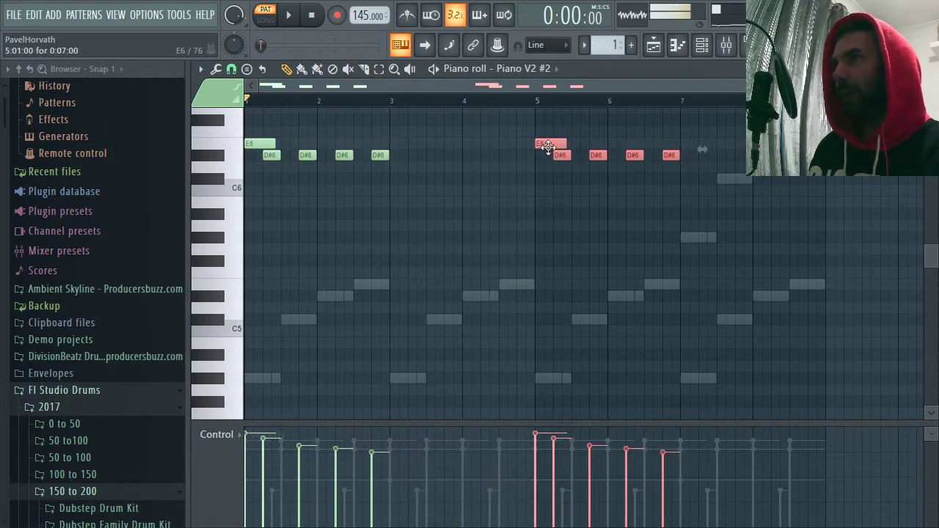
pyautogui.click(249, 100)
pyautogui.click(248, 102)
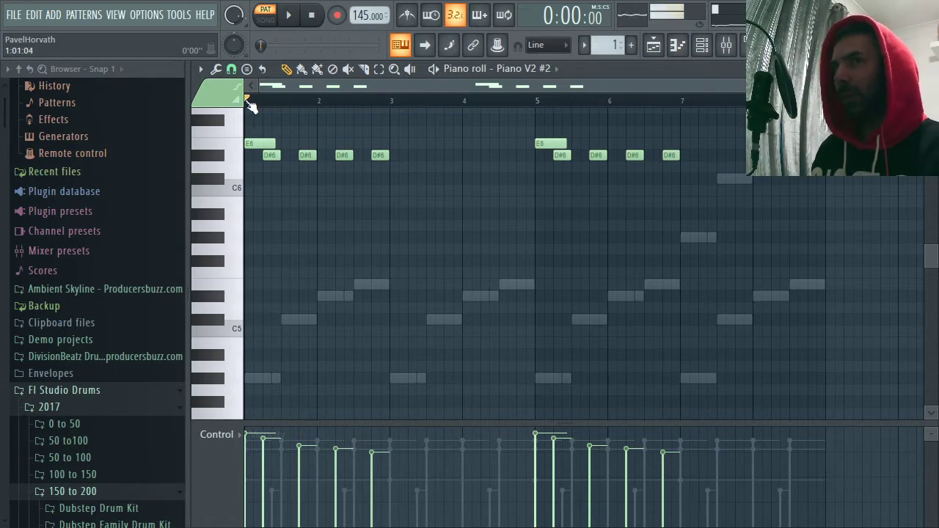
pyautogui.press('space')
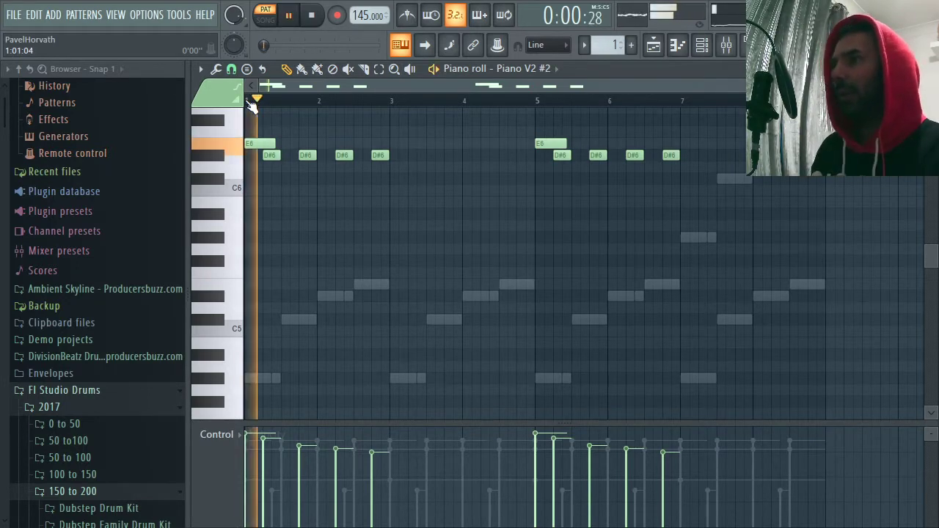
# - Load Fruity Reeverb 2 in the first effect slot of Insert 4 and raise its wet level
pyautogui.press('F7')
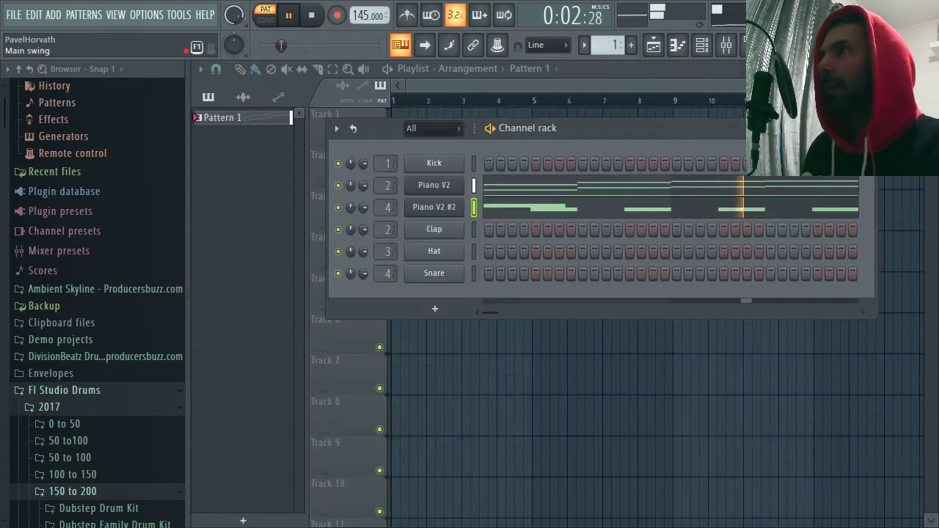
pyautogui.press('F9')
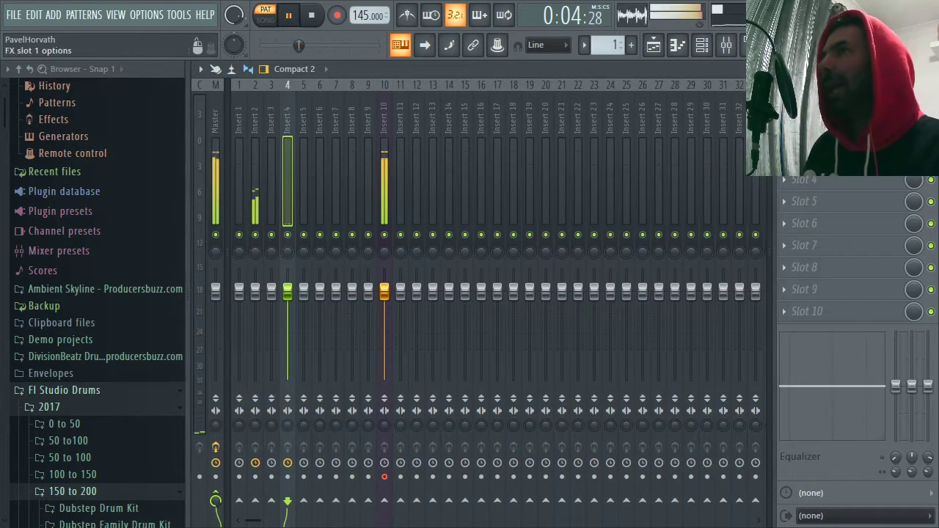
pyautogui.click(807, 113)
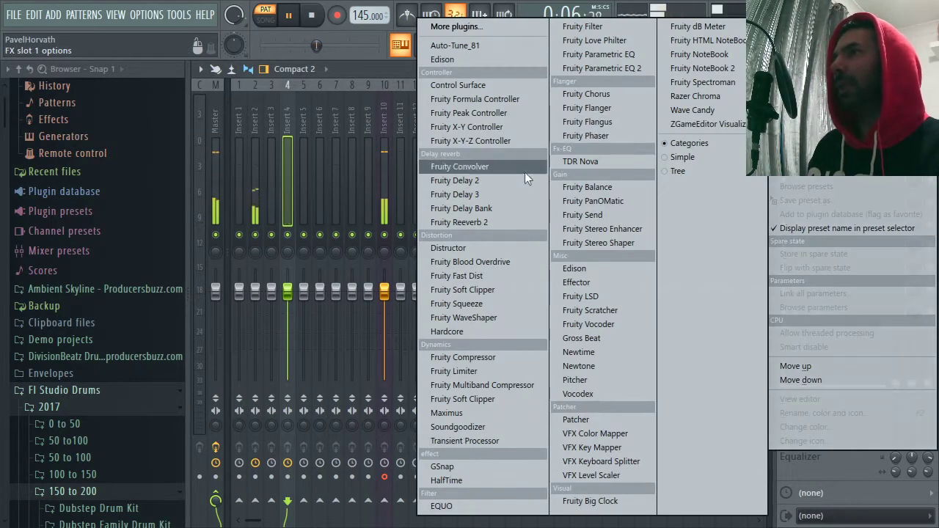
pyautogui.click(504, 220)
pyautogui.moveTo(612, 220); pyautogui.dragTo(612, 207)
pyautogui.click(621, 175)
# - Add Fruity Parametric EQ 2 in the second effect slot of Insert 4, cutting the low bands and slightly boosting the mids and highs
pyautogui.click(807, 135)
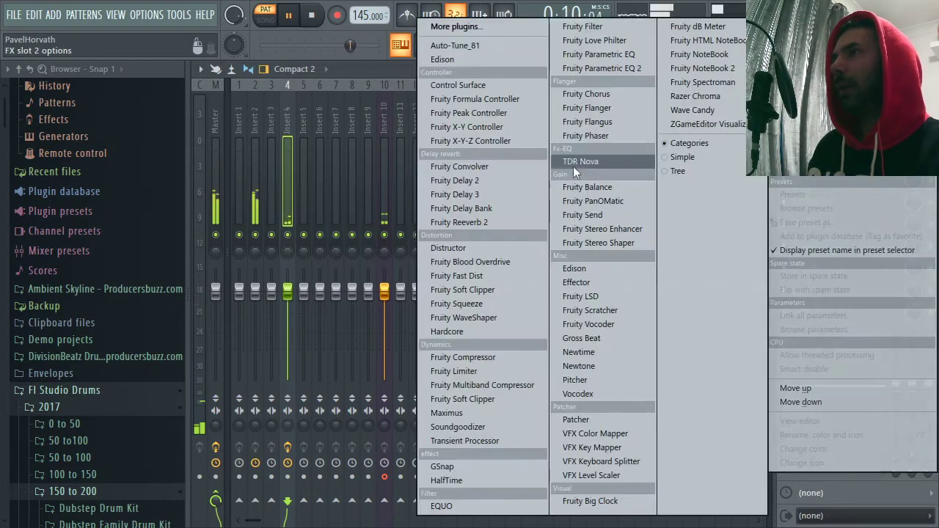
pyautogui.click(638, 67)
pyautogui.moveTo(330, 318); pyautogui.dragTo(391, 335)
pyautogui.moveTo(456, 316); pyautogui.dragTo(455, 299)
pyautogui.moveTo(422, 315); pyautogui.dragTo(421, 306)
pyautogui.moveTo(520, 313); pyautogui.dragTo(453, 301)
pyautogui.moveTo(384, 344); pyautogui.dragTo(384, 351)
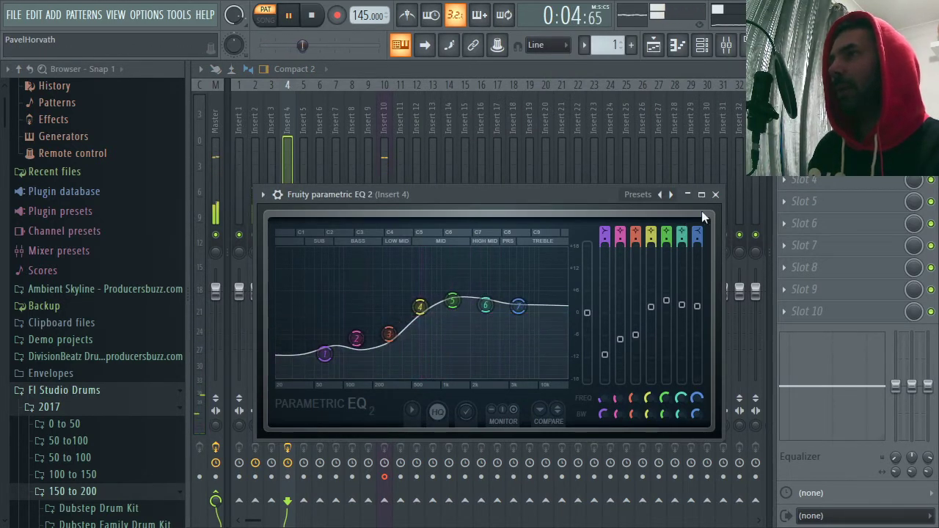
pyautogui.click(716, 195)
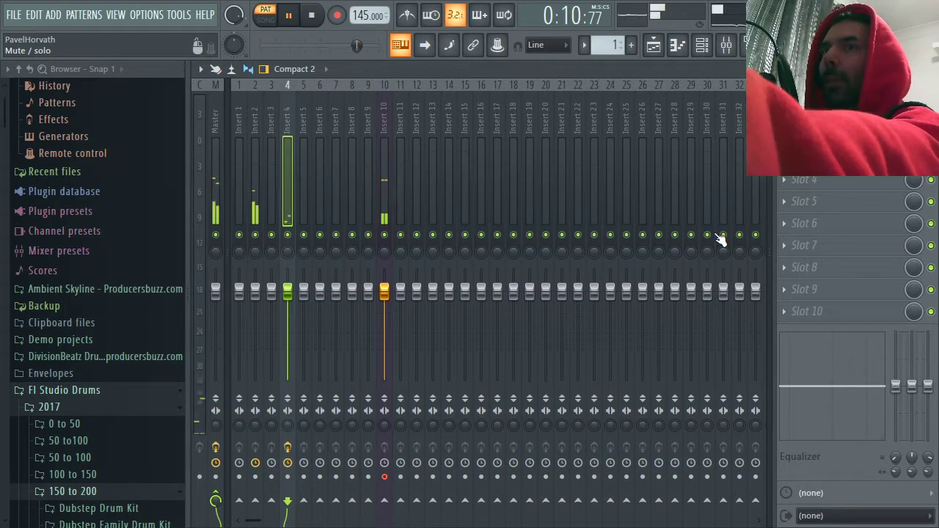
# - Stop playback, bring up the empty playlist, and audition Pattern 1 once from the start
pyautogui.click(314, 16)
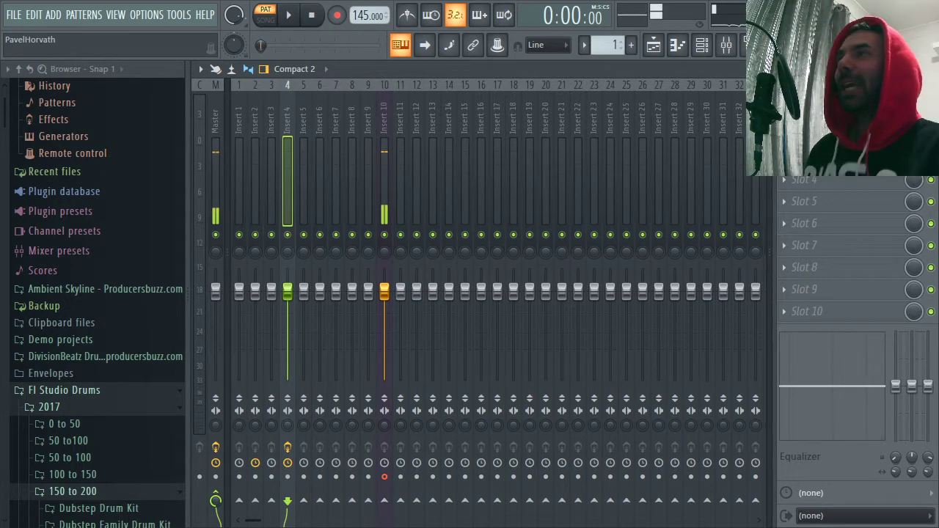
pyautogui.press('F5')
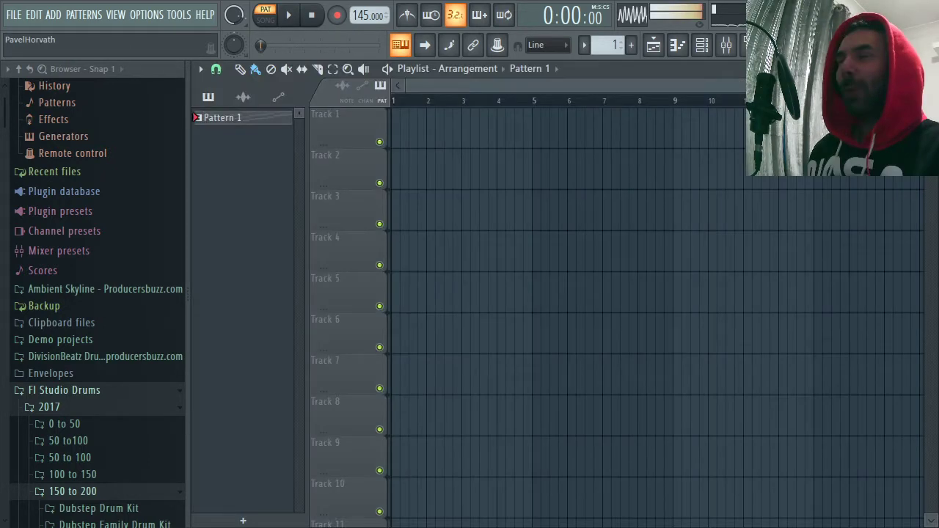
pyautogui.scroll(1, 830, 140)
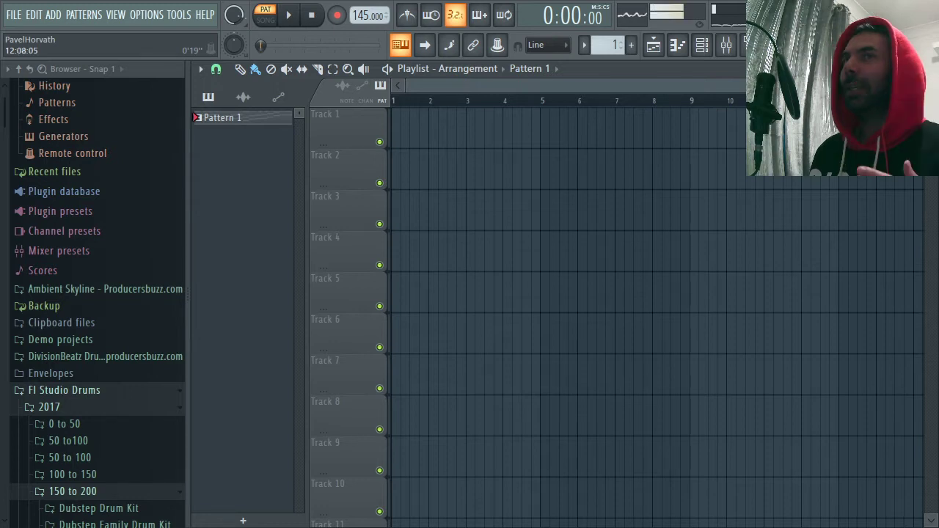
pyautogui.click(289, 16)
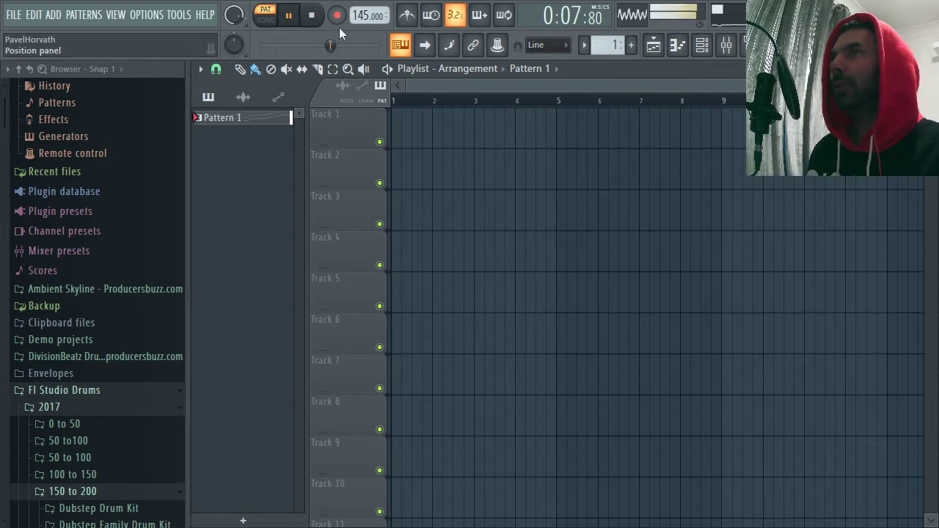
pyautogui.press('space')
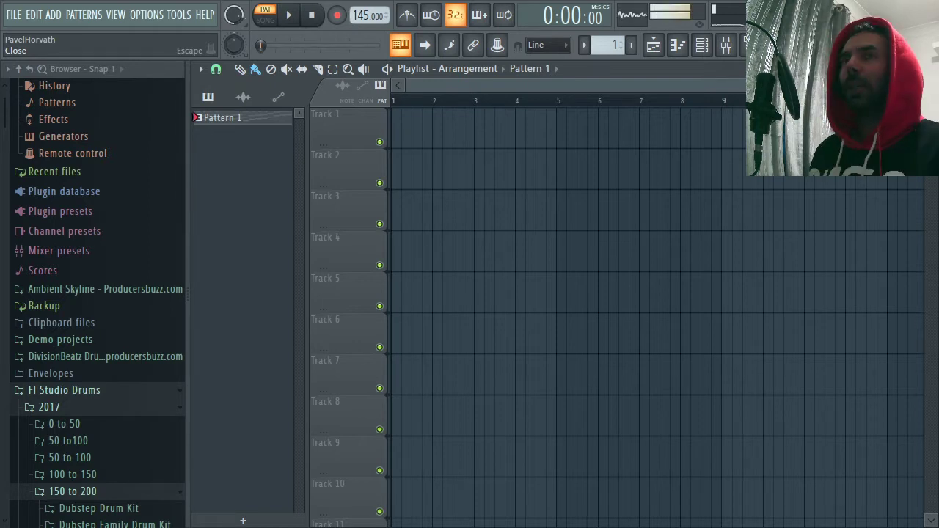
pyautogui.click(930, 68)
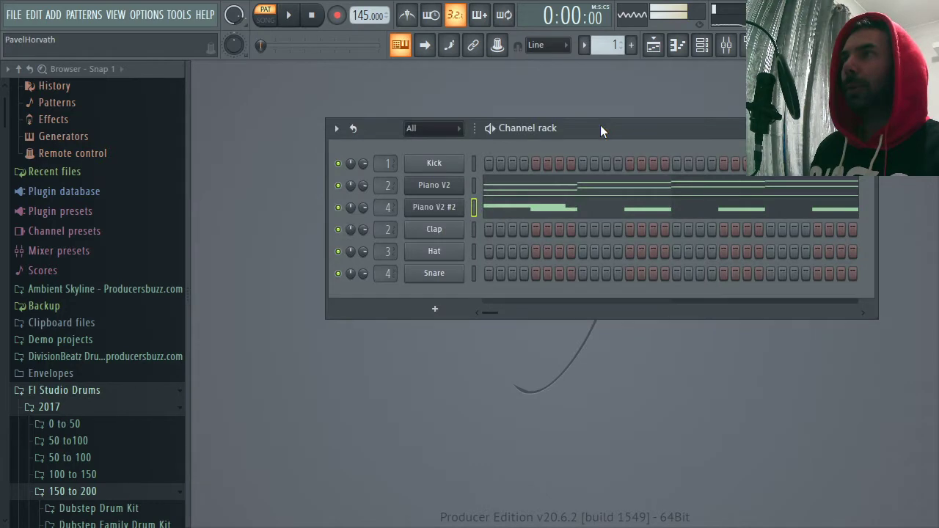
pyautogui.press('F5')
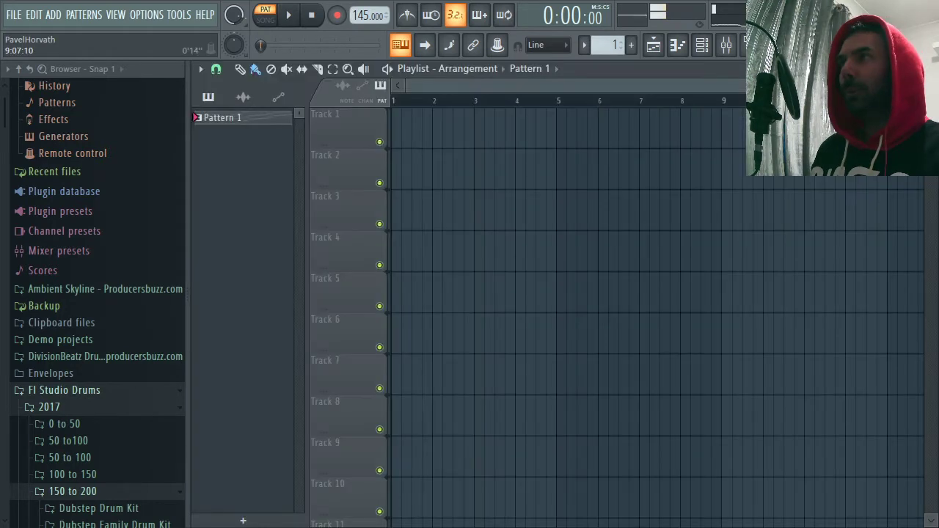
pyautogui.scroll(-1, 657, 315)
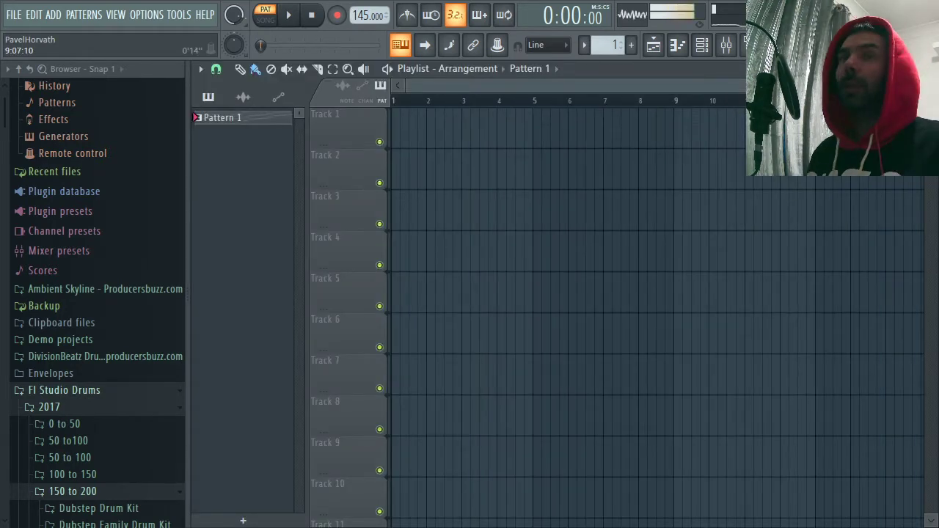
pyautogui.scroll(-1, 690, 315)
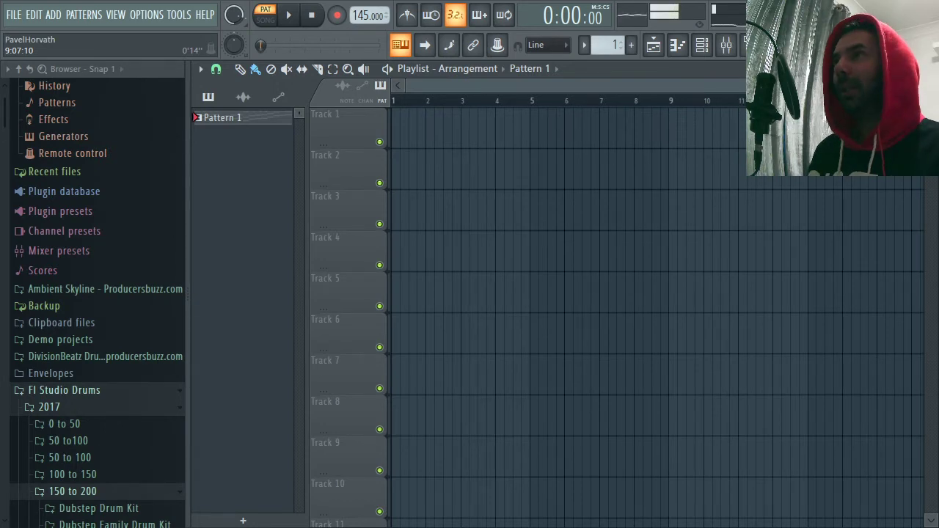
# - Open the Piano V2 #2 channel's notes in the piano roll and play the pattern
pyautogui.press('F6')
pyautogui.rightClick(462, 228)
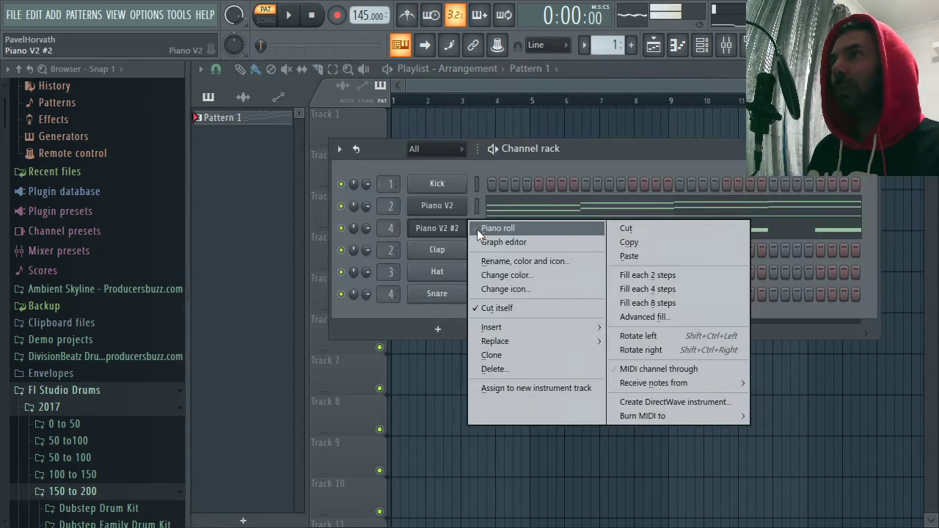
pyautogui.click(498, 228)
pyautogui.press('space')
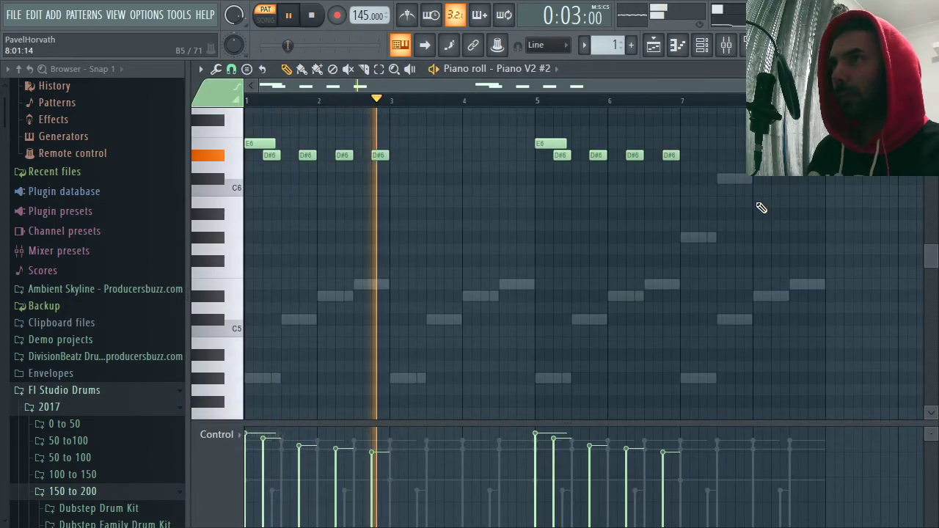
# - Check the live stream status and chat in YouTube Studio, return to FL Studio, and check the computer's network connection
pyautogui.hotkey('alt', 'Tab')
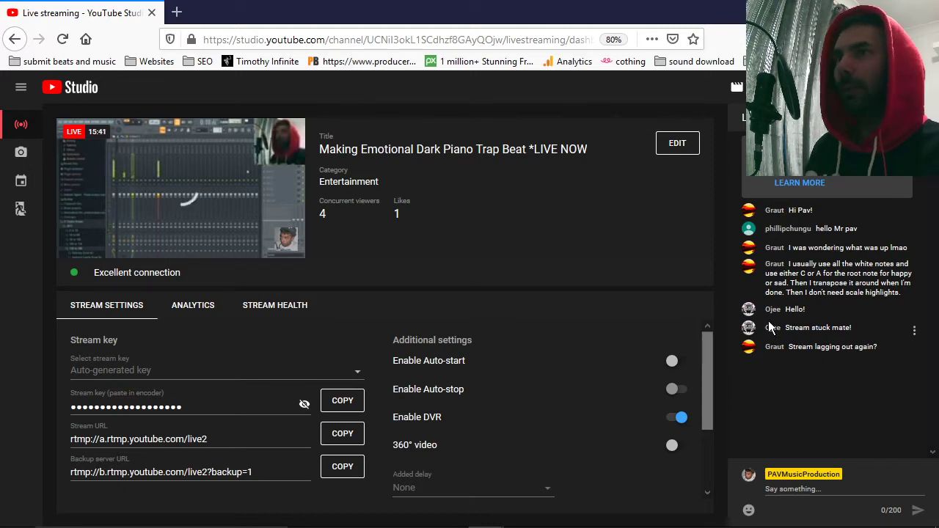
pyautogui.hotkey('alt', 'Tab')
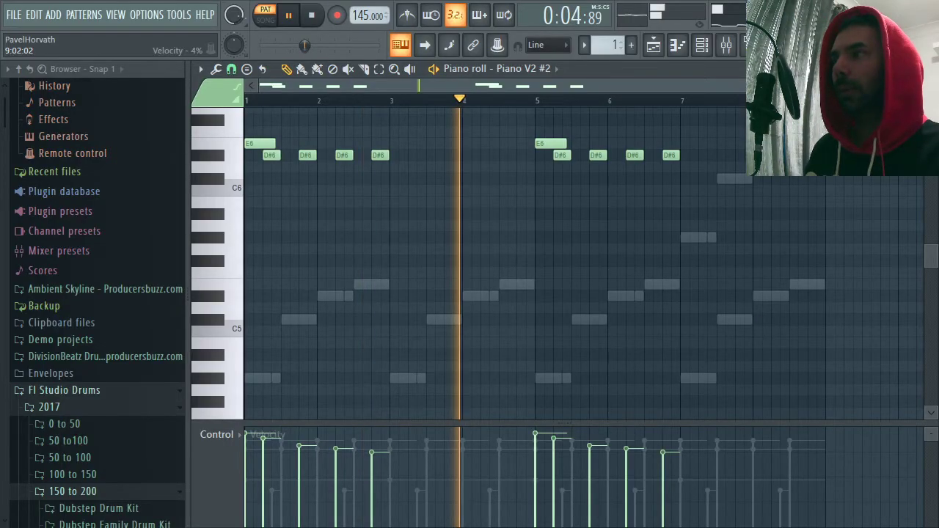
pyautogui.click(809, 516)
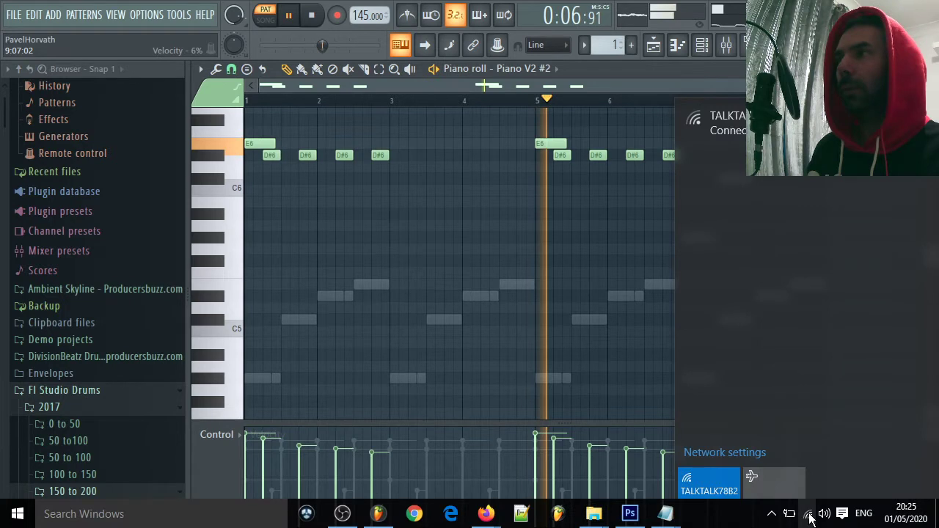
pyautogui.click(618, 6)
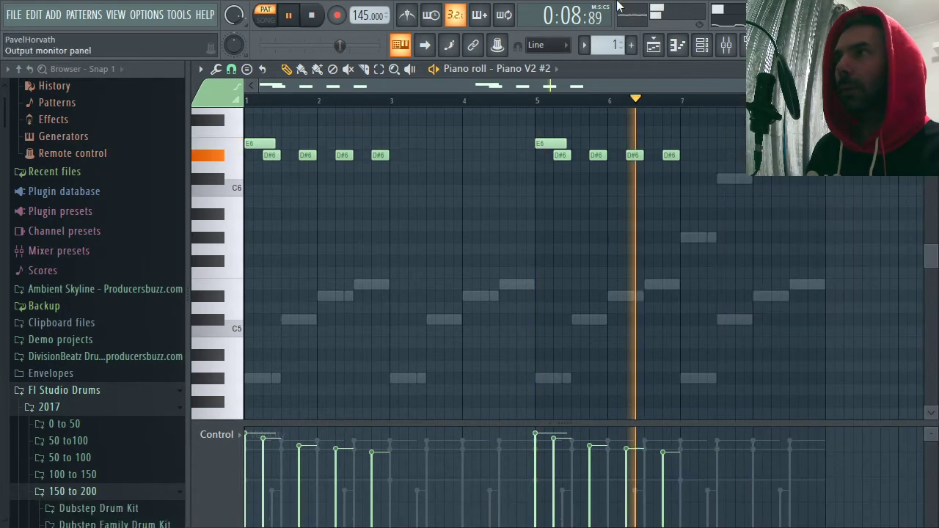
# - Add an answering phrase of short B5, A#5 and G#5 notes across bars 7 and 8 of Piano V2 #2
pyautogui.scroll(2, 407, 168)
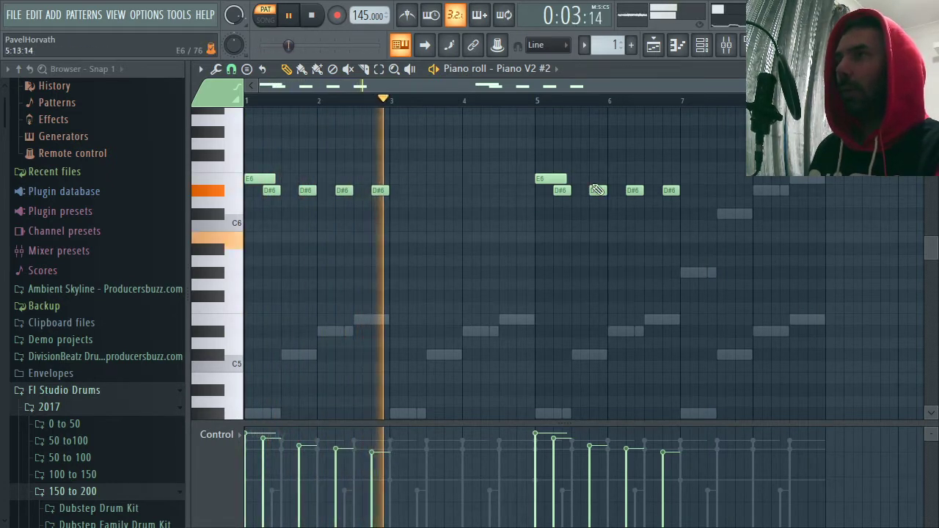
pyautogui.click(705, 238)
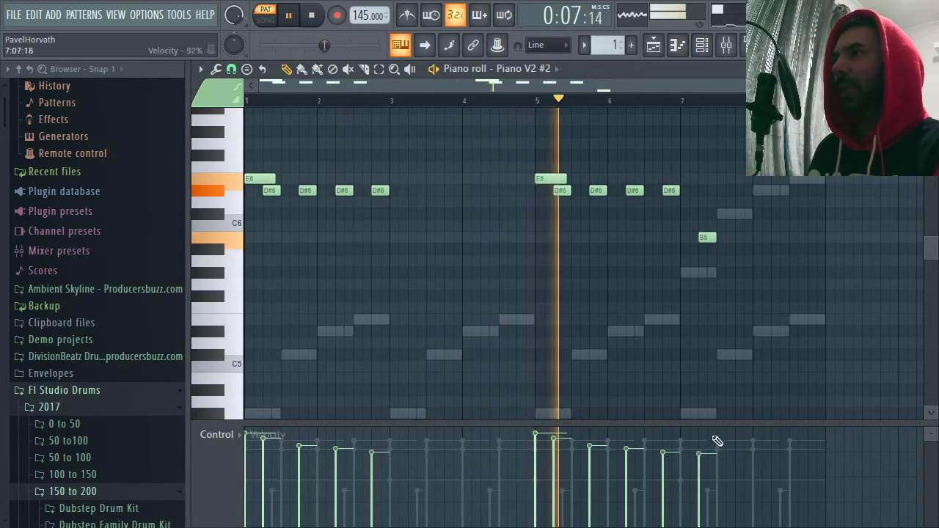
pyautogui.click(793, 238)
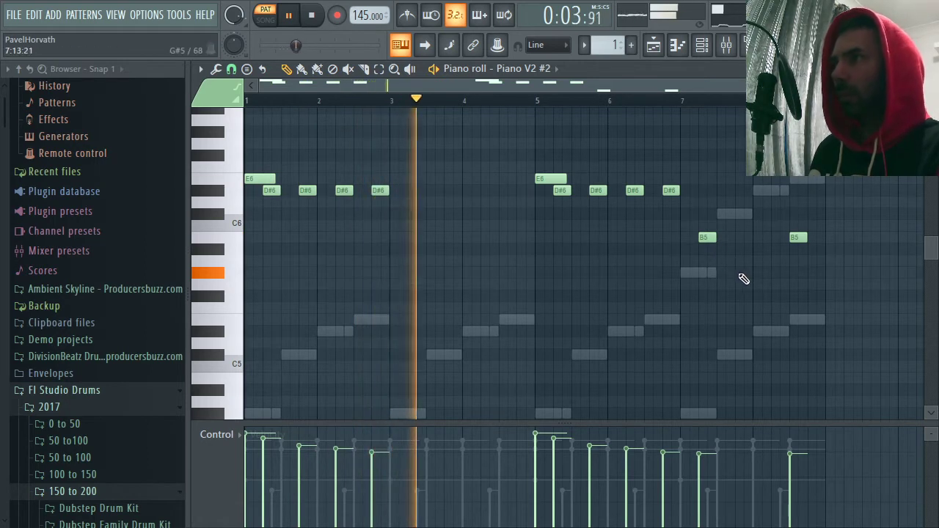
pyautogui.click(743, 273)
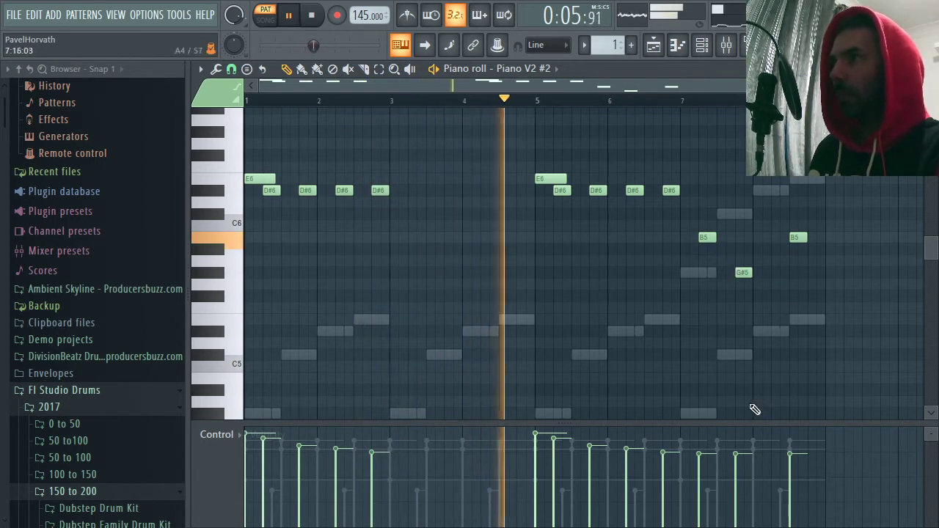
pyautogui.click(809, 273)
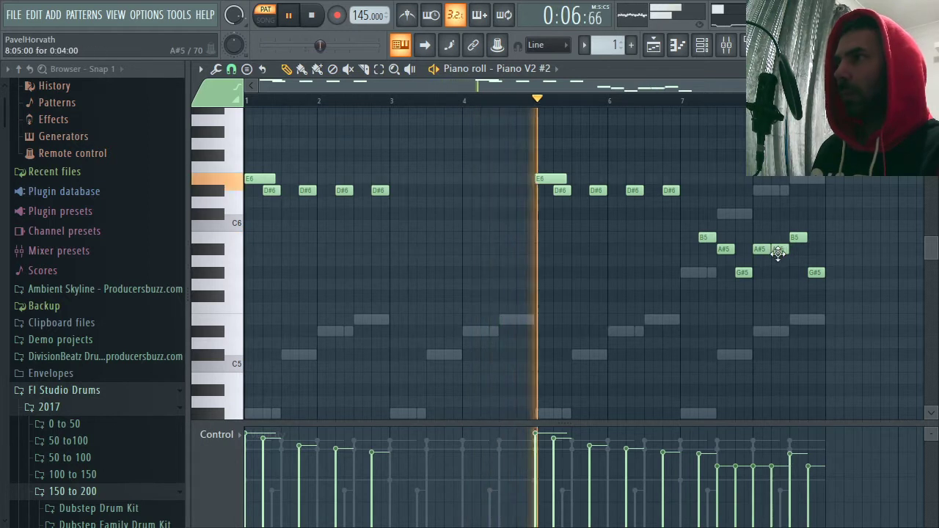
# - Trim the A#5 notes before the bar 7 G#5 and the bar 8 B5, and lower the middle G#5 and A#5 velocities
pyautogui.moveTo(778, 251); pyautogui.dragTo(786, 253)
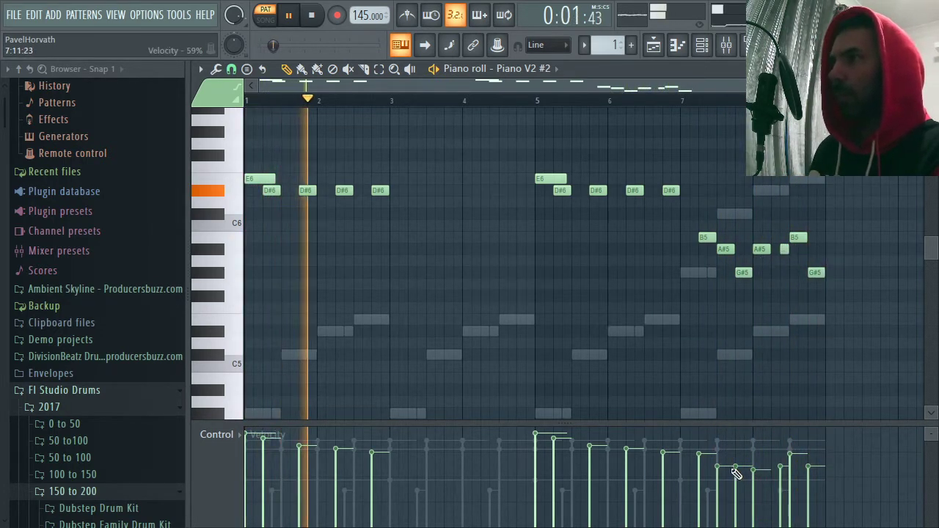
pyautogui.moveTo(737, 474)
pyautogui.mouseDown()
pyautogui.moveTo(738, 507)
pyautogui.moveTo(759, 487)
pyautogui.mouseUp()
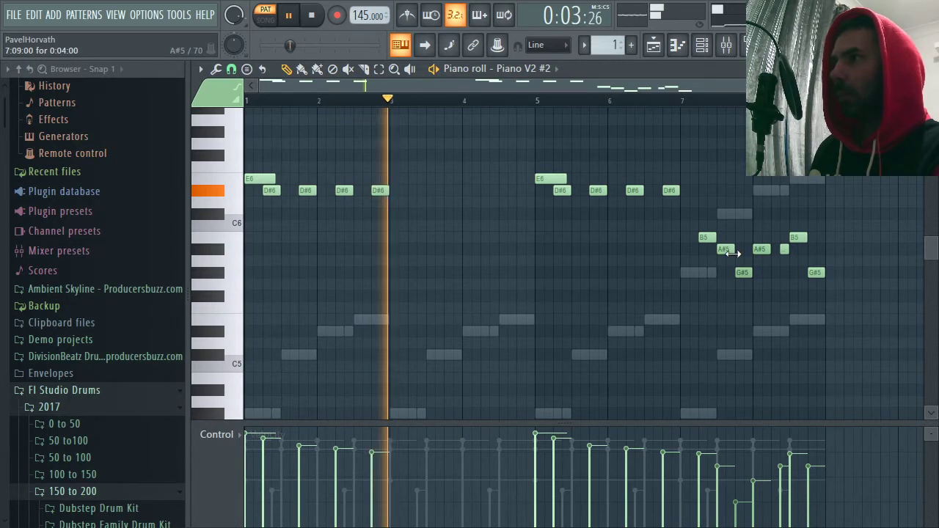
pyautogui.moveTo(732, 253); pyautogui.dragTo(728, 252)
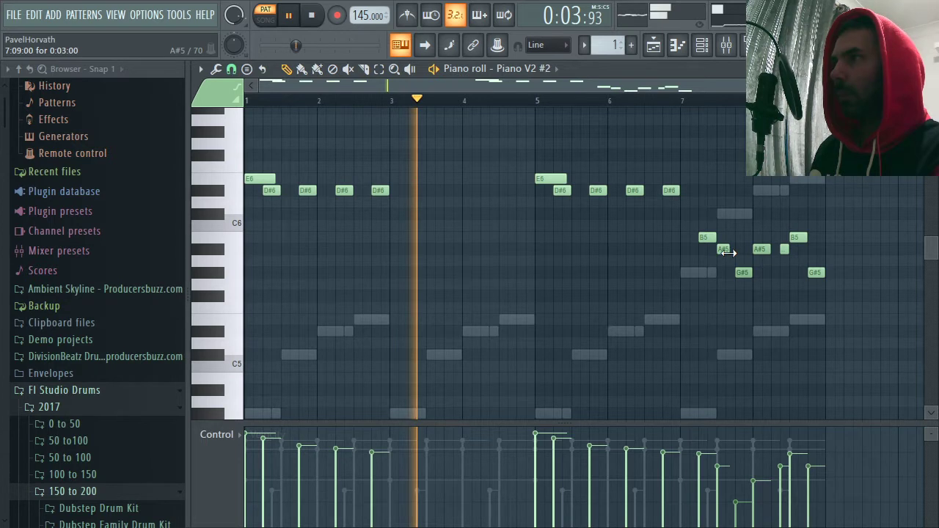
pyautogui.click(709, 100)
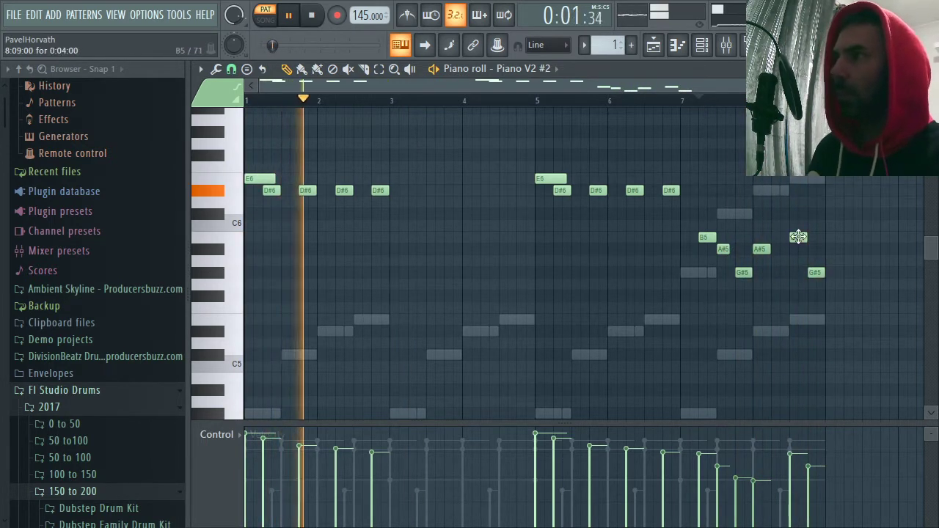
# - Replace the short A#5 before the bar 8 B5 with a four-step one, adjust both notes' velocities, and audition the phrase
pyautogui.click(776, 251)
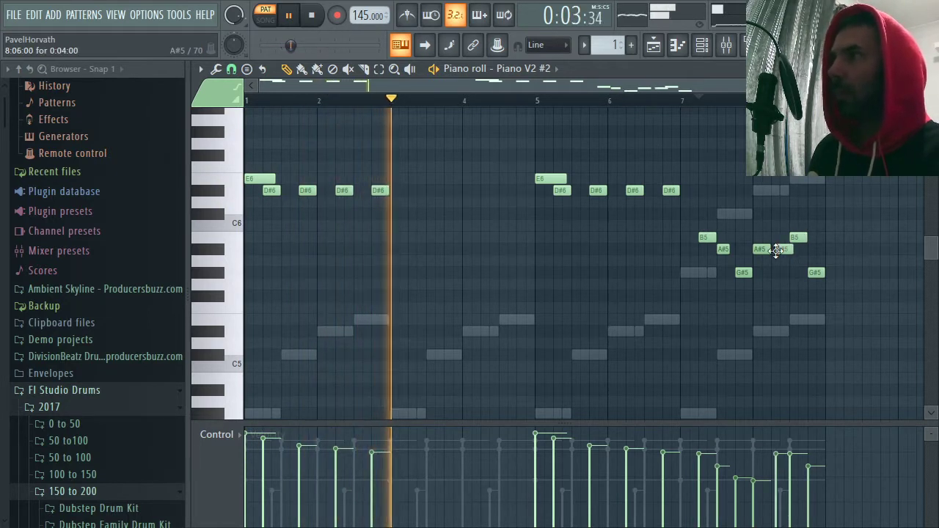
pyautogui.click(651, 86)
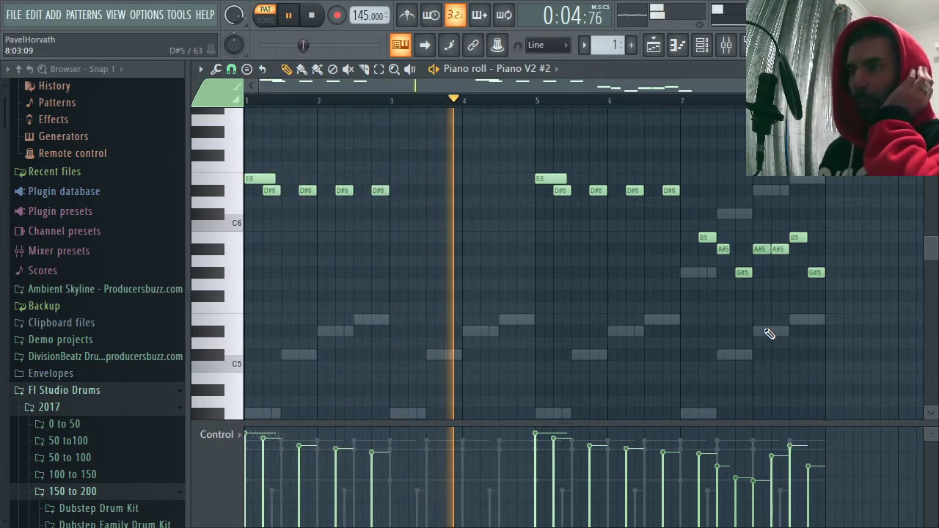
pyautogui.scroll(-1, 770, 334)
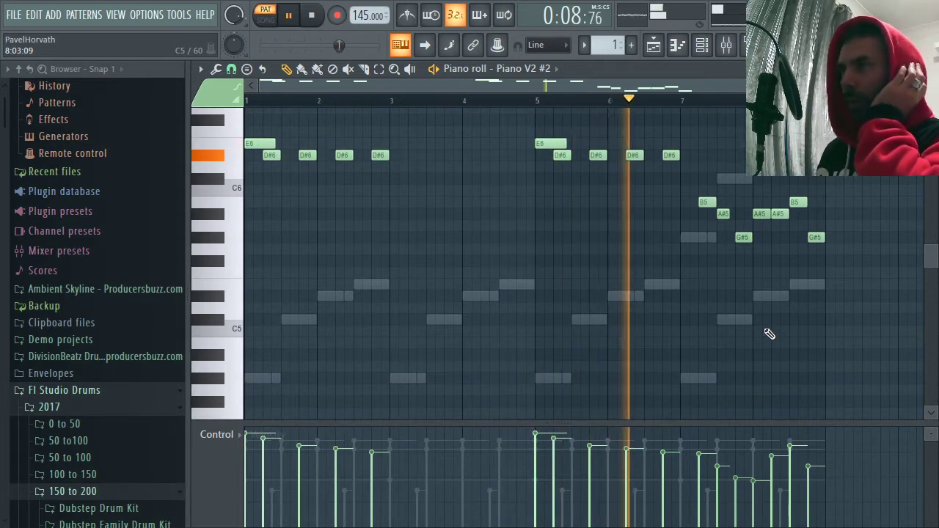
# - Review the stream health and viewer chat in YouTube Studio, and switch back to the FL Studio piano roll
pyautogui.hotkey('alt', 'Tab')
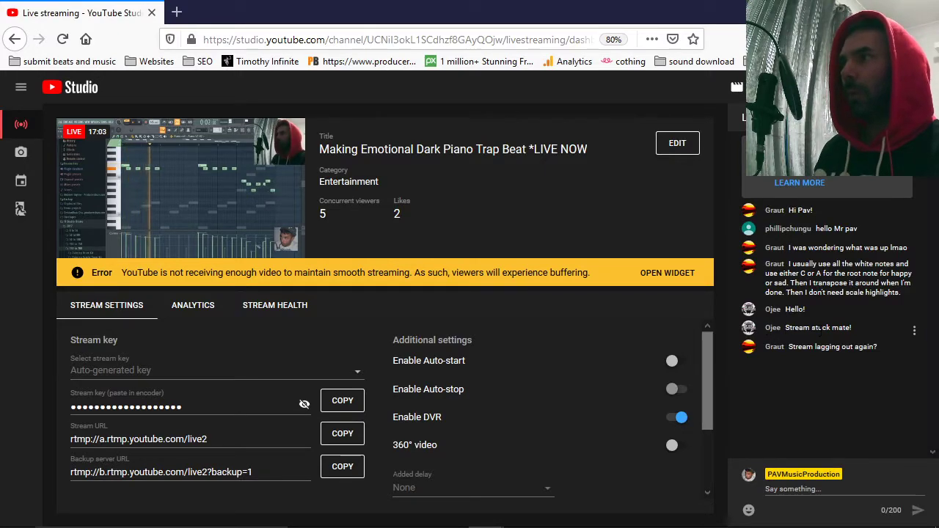
pyautogui.hotkey('alt', 'Tab')
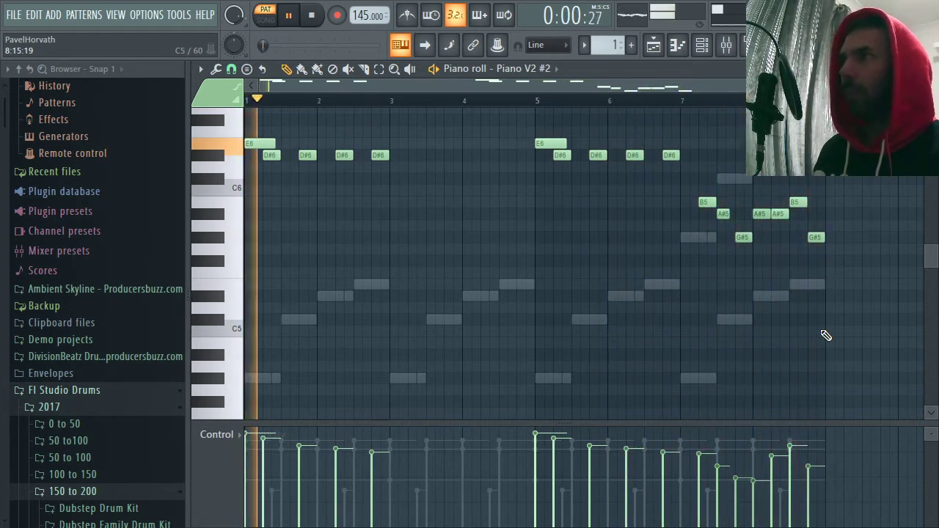
# - Delete the A#5 notes before the bar 7 G#5 and bar 8 B5, and transpose the whole counter-melody up an octave
pyautogui.rightClick(724, 214)
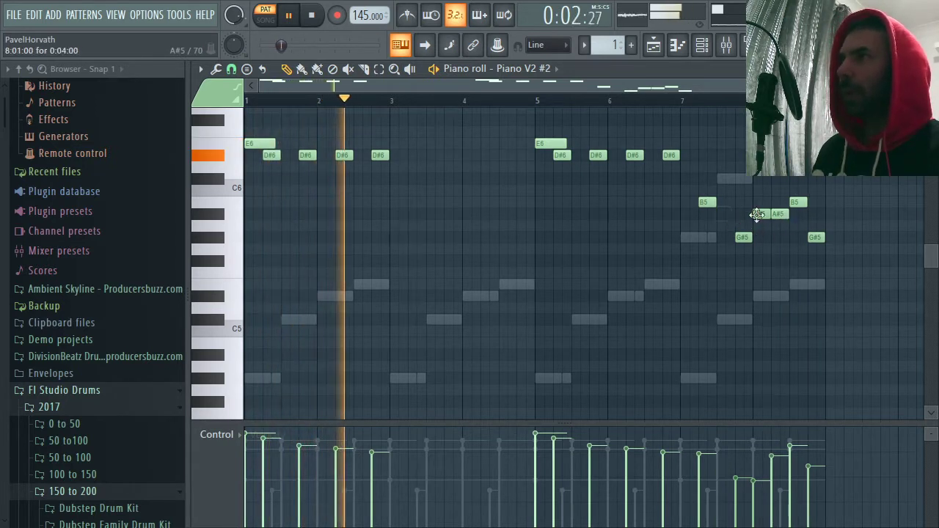
pyautogui.rightClick(780, 213)
pyautogui.click(703, 102)
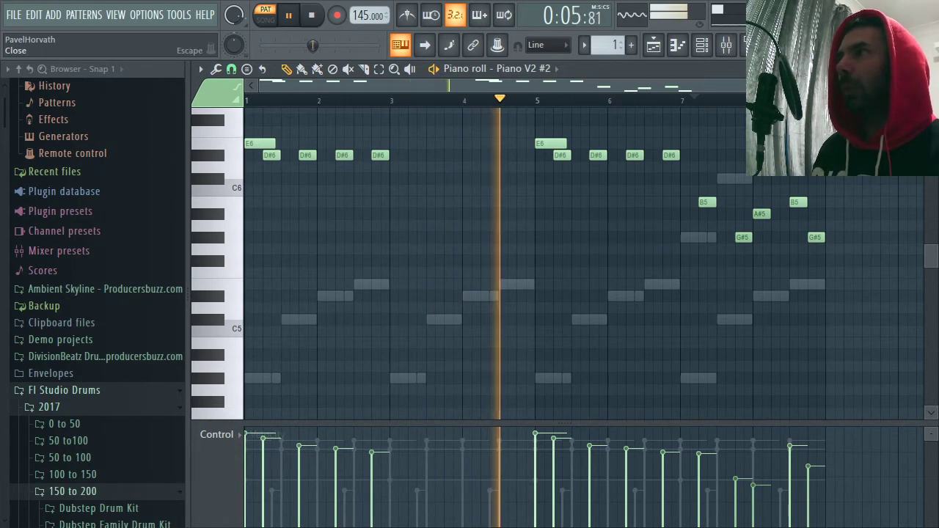
pyautogui.hotkey('ctrl', 'a')
pyautogui.hotkey('ctrl', 'Up')
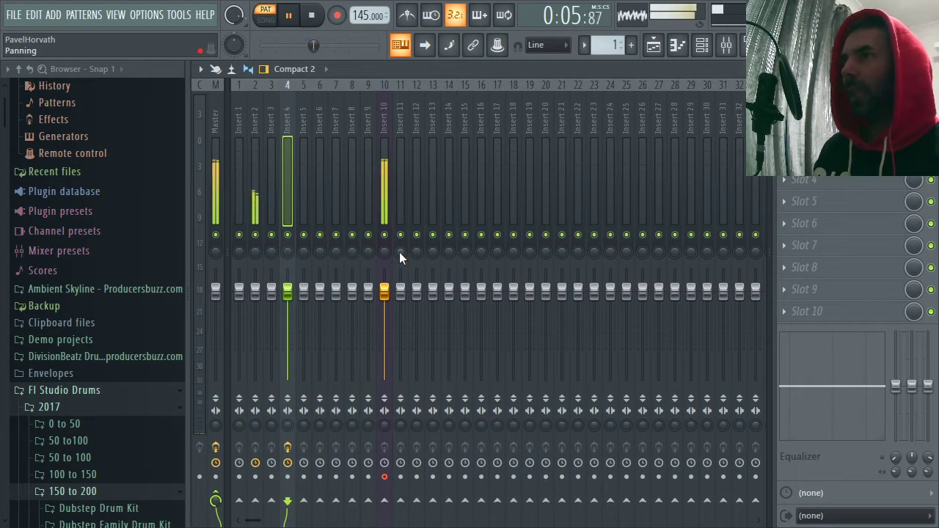
# - Lower the Insert 4 fader slightly and load HalfTime into its third effect slot
pyautogui.moveTo(288, 292); pyautogui.dragTo(287, 298)
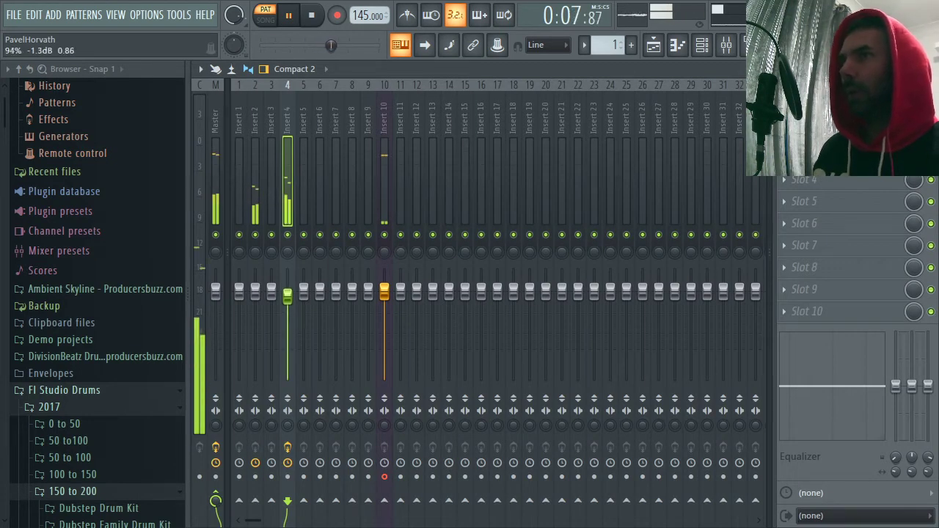
pyautogui.click(784, 158)
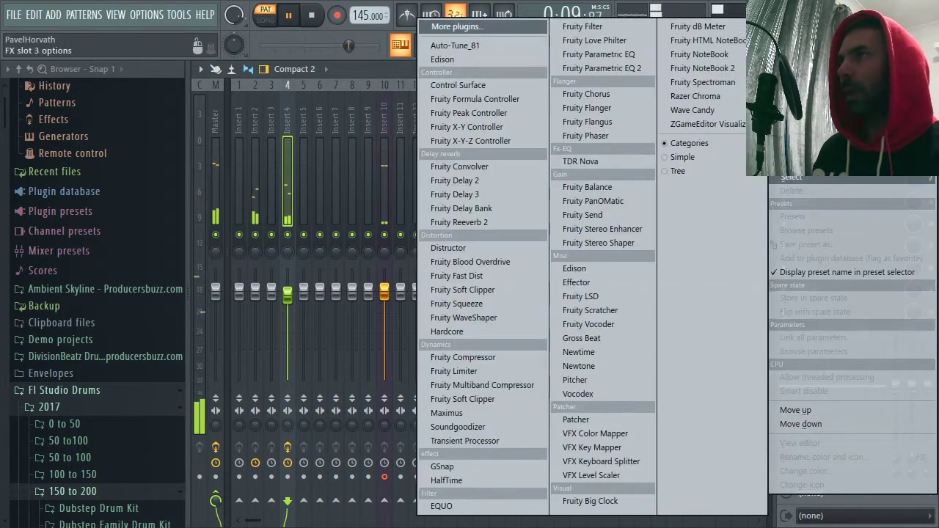
pyautogui.click(469, 29)
pyautogui.scroll(-15, 406, 213)
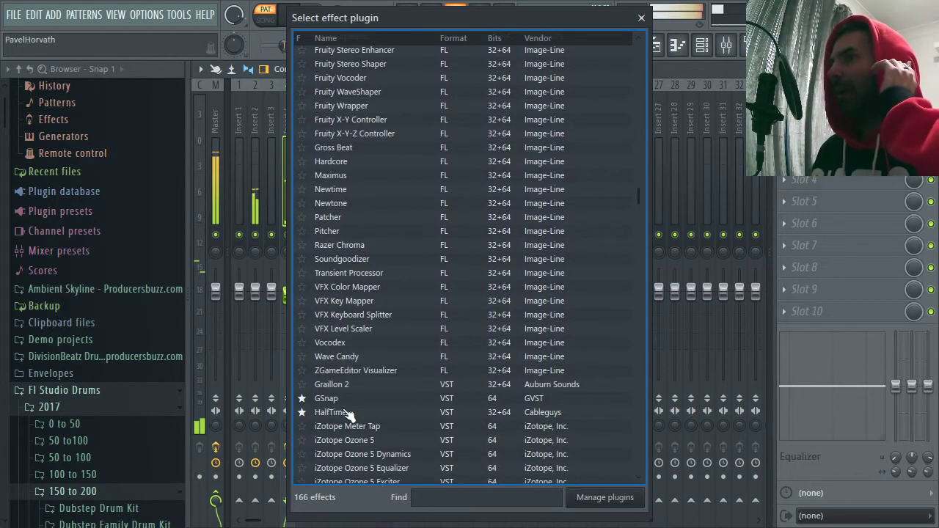
pyautogui.doubleClick(346, 414)
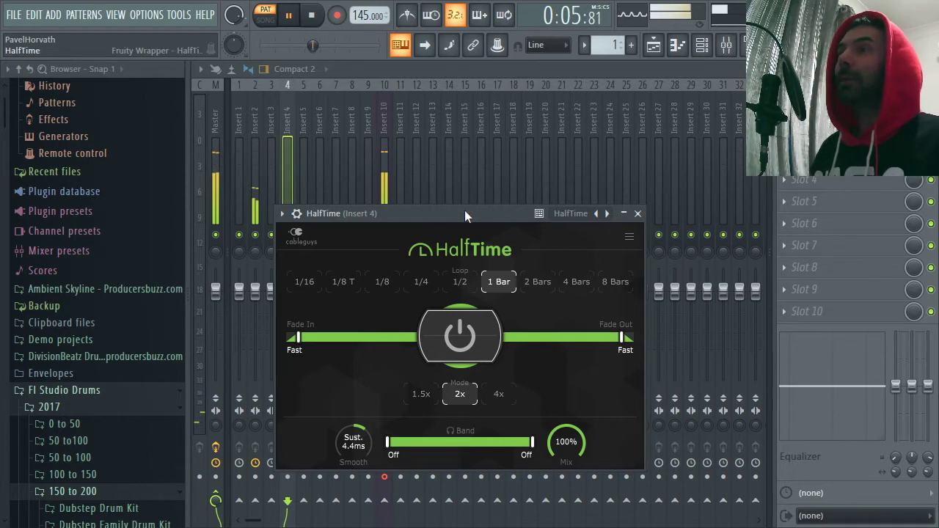
# - Set HalfTime on Insert 4 to a 1/4 loop in 1.5x mode, and close its window
pyautogui.moveTo(465, 210); pyautogui.dragTo(479, 203)
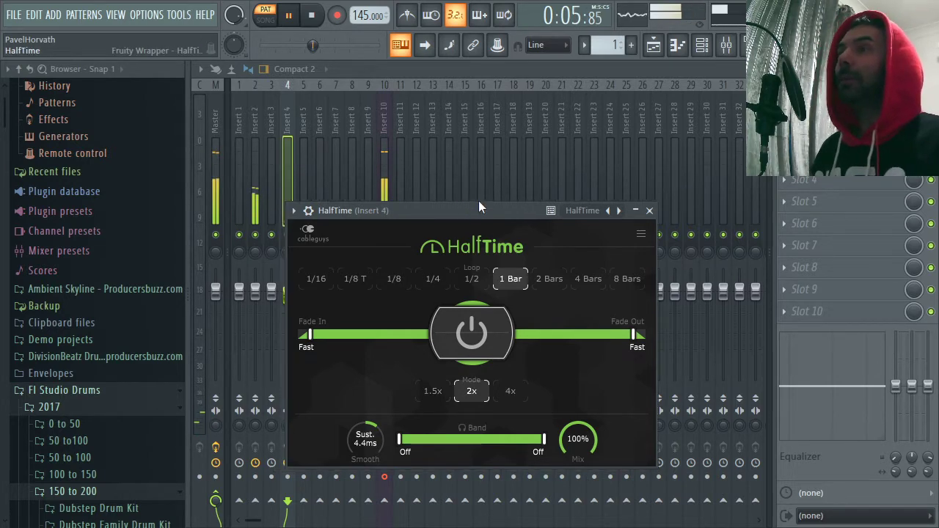
pyautogui.moveTo(479, 207); pyautogui.dragTo(544, 165)
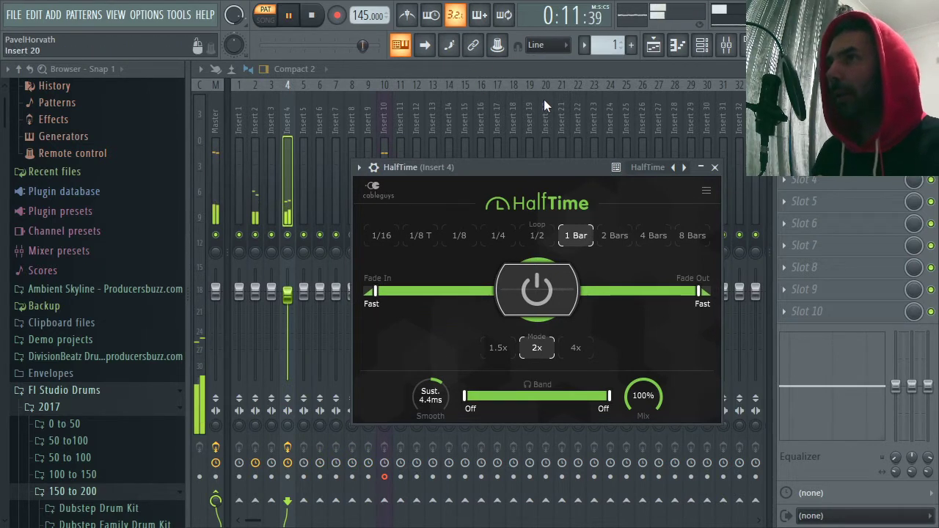
pyautogui.click(502, 237)
pyautogui.click(465, 234)
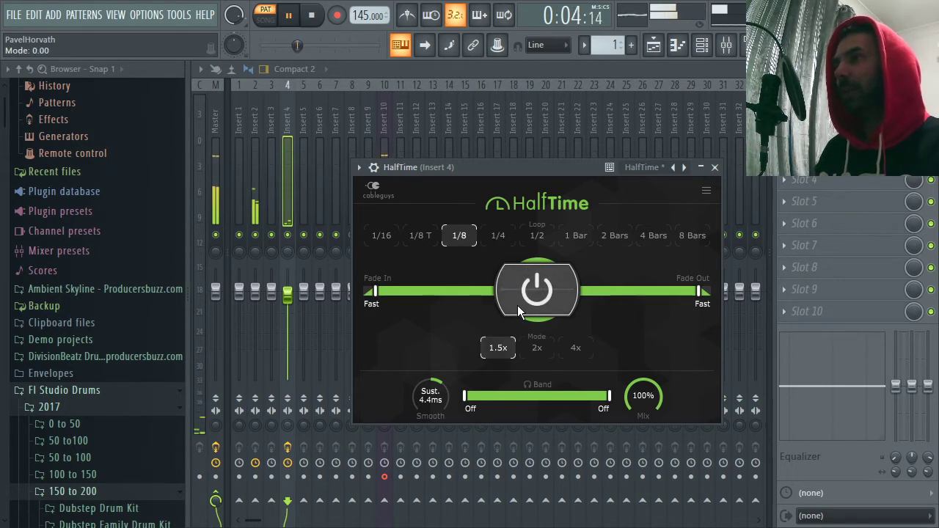
pyautogui.click(503, 235)
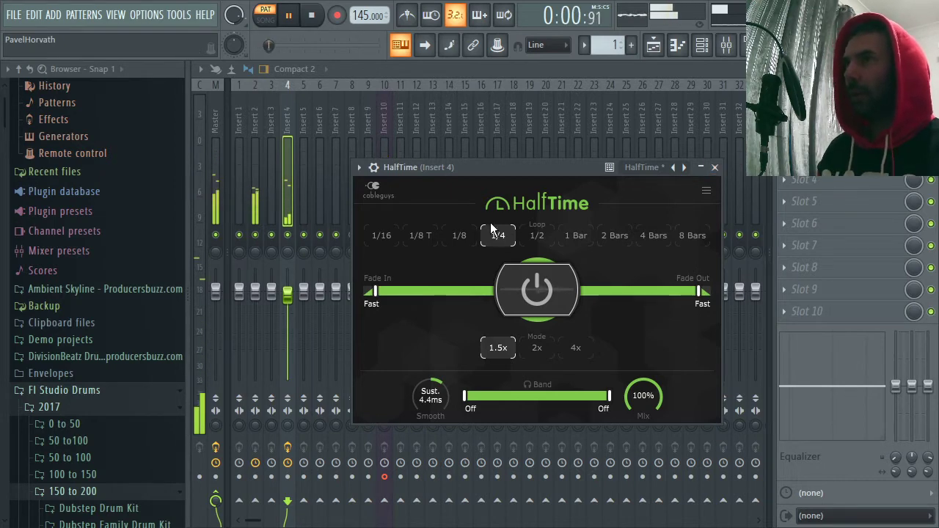
pyautogui.click(715, 166)
# - In the Piano V2 #2 piano roll, delete the bar 8 B5 and B6 and raise the bar 8 A# notes to D#6 and D#7
pyautogui.click(930, 69)
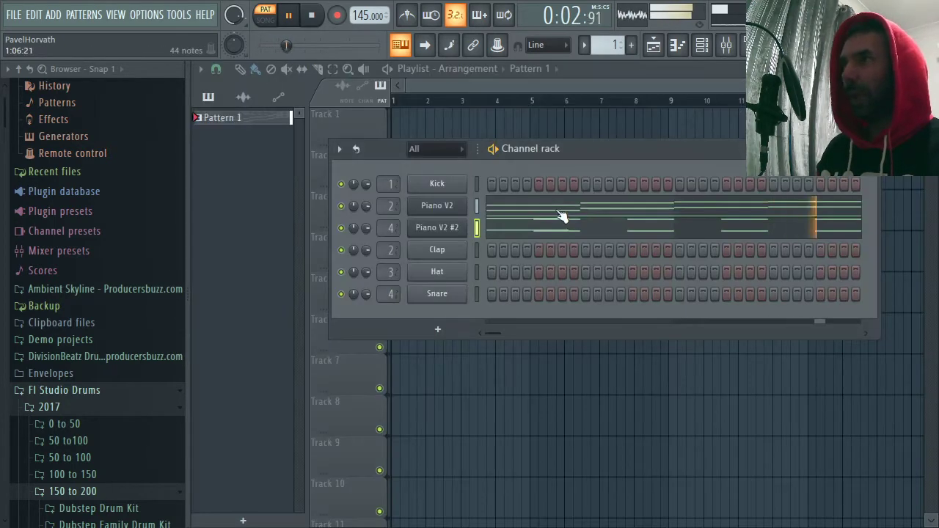
pyautogui.rightClick(471, 234)
pyautogui.click(511, 225)
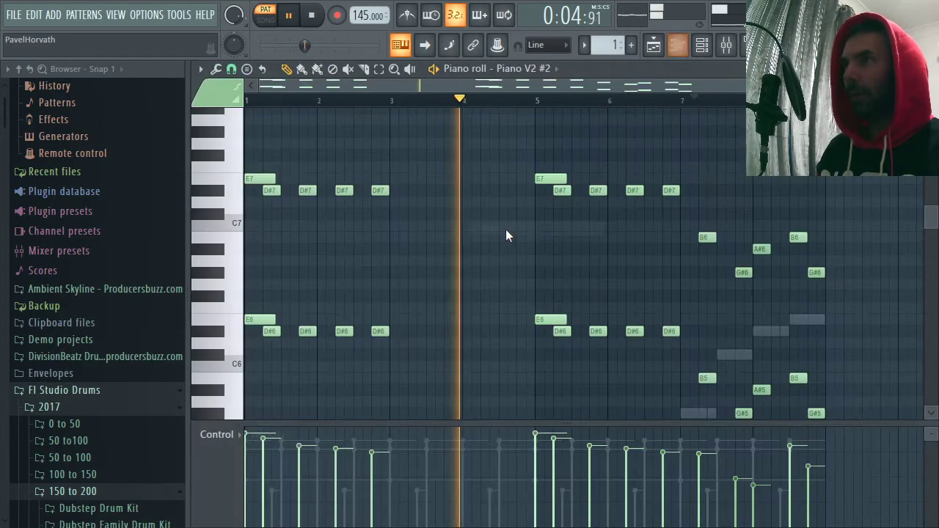
pyautogui.scroll(-2, 807, 183)
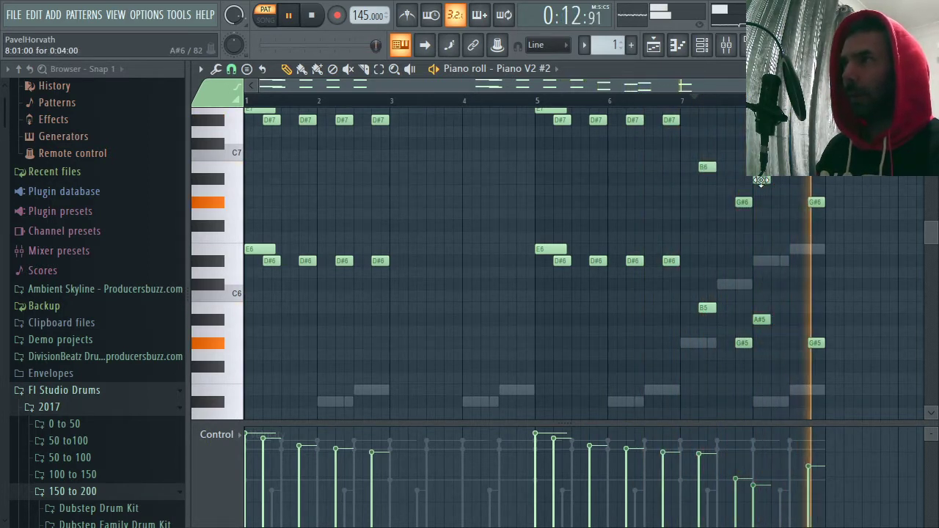
pyautogui.moveTo(761, 323); pyautogui.dragTo(759, 260)
pyautogui.scroll(2, 749, 311)
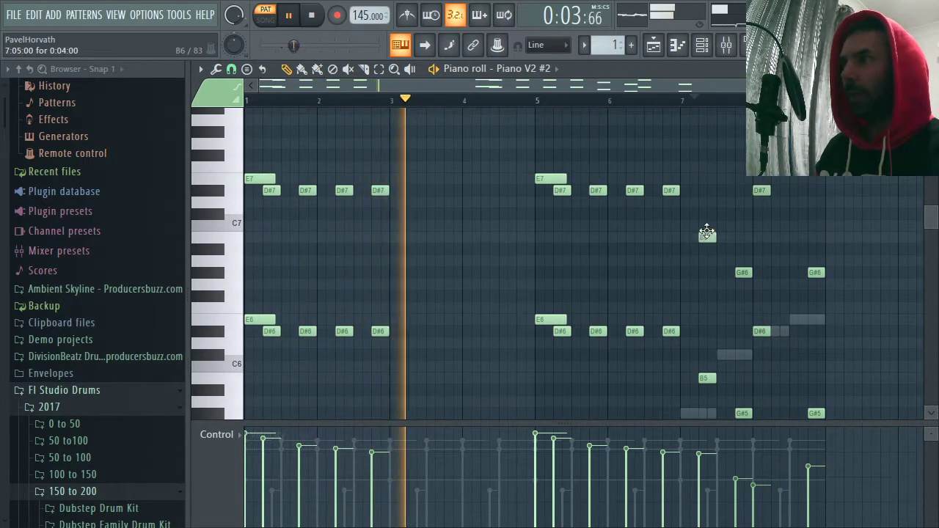
# - Raise the bar 7 B notes to C#6 and C#7, lower the bar 8 D#7 to C#7, and raise the last phrase's middle velocities
pyautogui.moveTo(707, 234); pyautogui.dragTo(707, 212)
pyautogui.moveTo(704, 377); pyautogui.dragTo(704, 356)
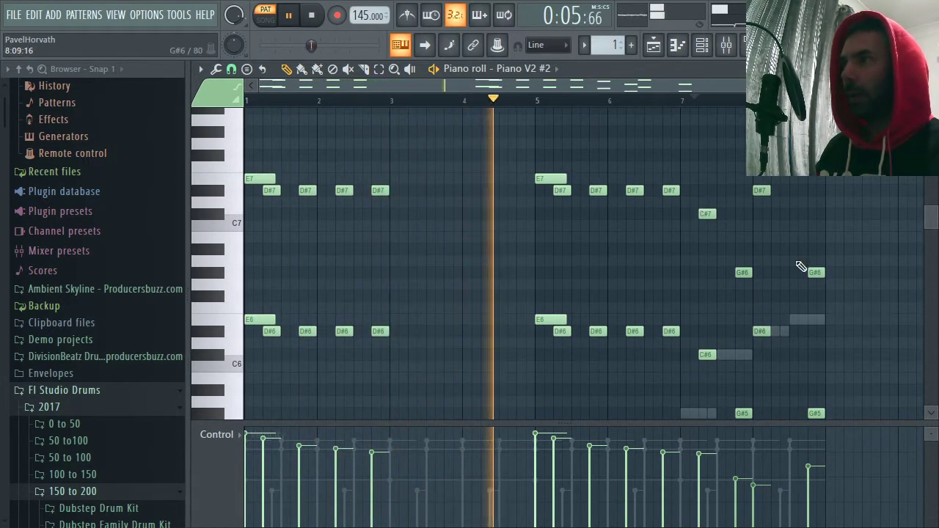
pyautogui.moveTo(767, 193); pyautogui.dragTo(744, 343)
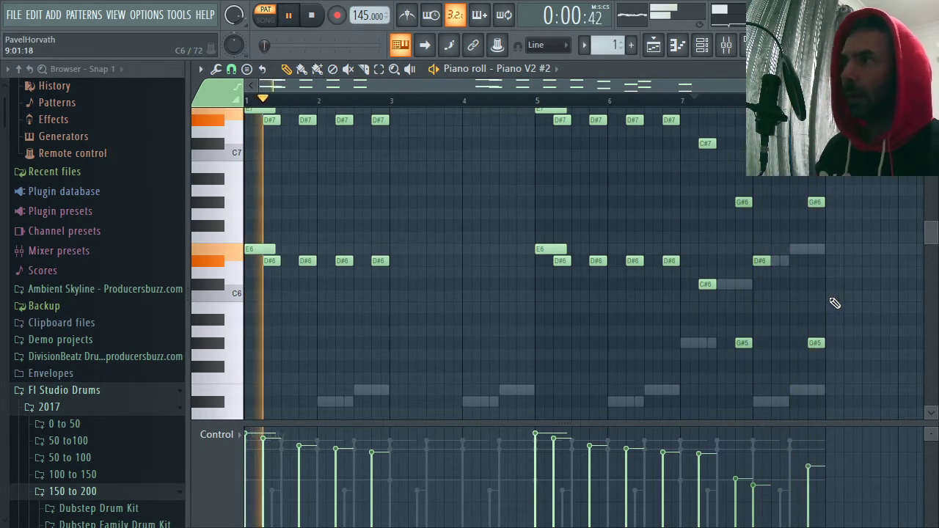
pyautogui.moveTo(756, 477); pyautogui.dragTo(737, 457)
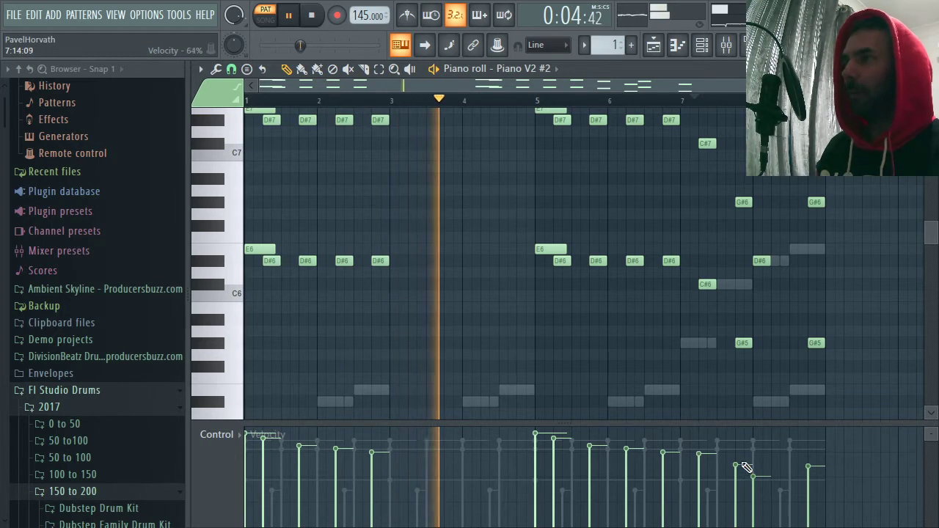
pyautogui.scroll(2, 761, 354)
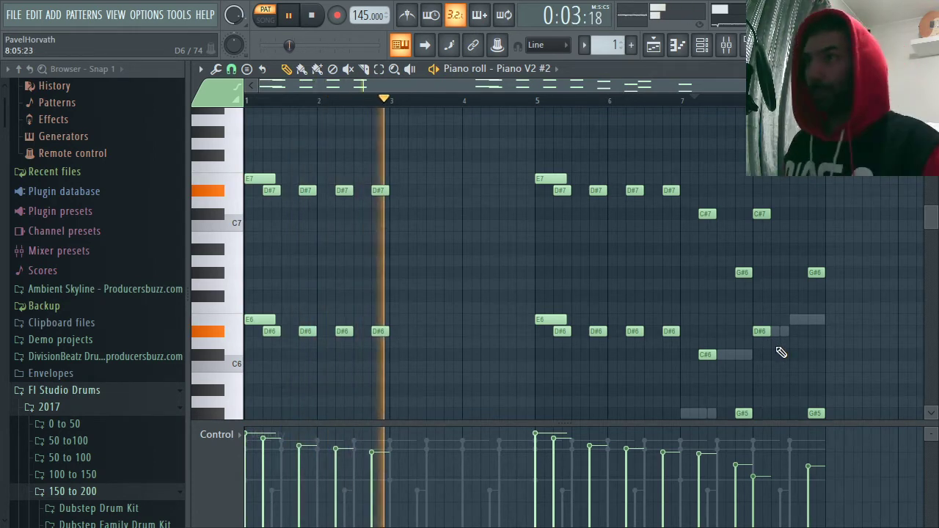
# - Place Pattern 1 on playlist Track 1 at bar 1 and play it in song mode
pyautogui.click(930, 69)
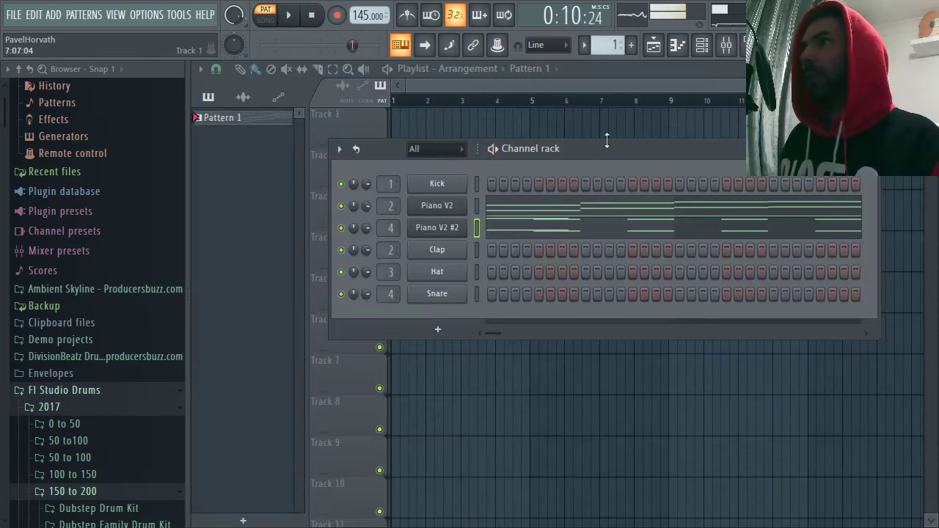
pyautogui.moveTo(596, 148); pyautogui.dragTo(646, 158)
pyautogui.click(461, 127)
pyautogui.moveTo(465, 127); pyautogui.dragTo(415, 126)
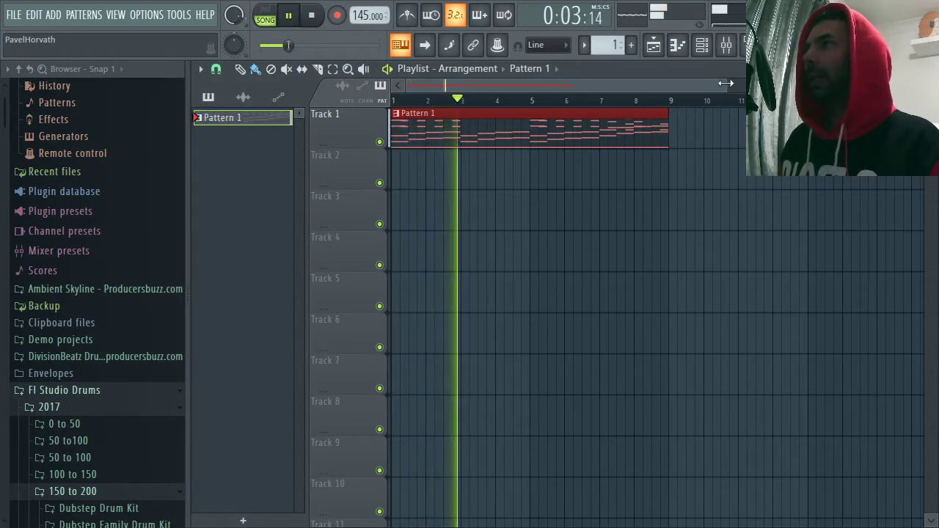
pyautogui.moveTo(689, 85); pyautogui.dragTo(633, 86)
# - Collapse the Essay Potna and X Posty drum kits in the browser, and open the Kicks folder of the 2020 X-X-X Drum Kit
pyautogui.scroll(-5, 122, 323)
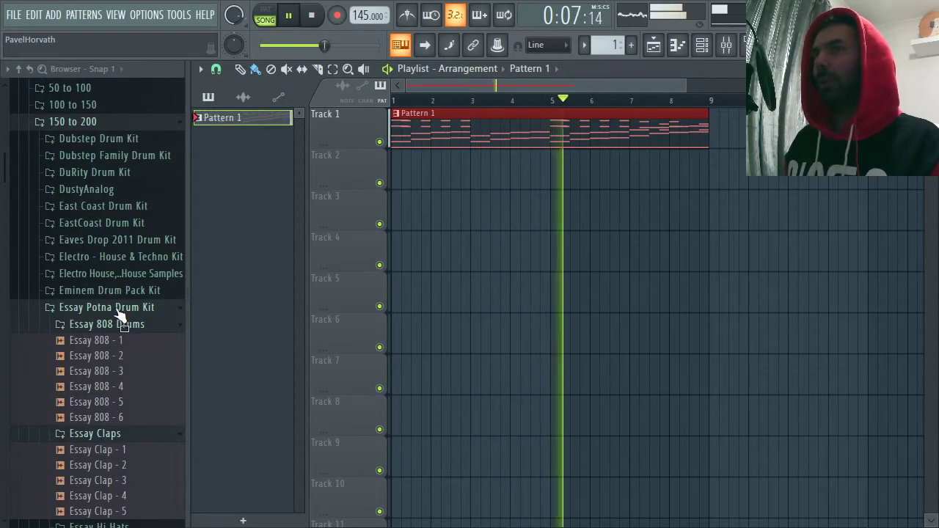
pyautogui.click(117, 308)
pyautogui.scroll(-15, 134, 285)
pyautogui.scroll(5, 131, 293)
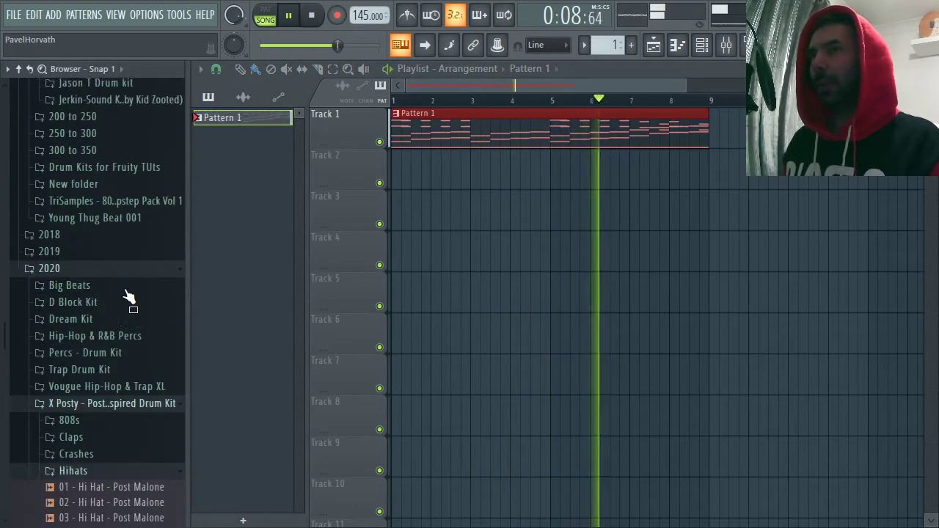
pyautogui.click(73, 470)
pyautogui.click(92, 405)
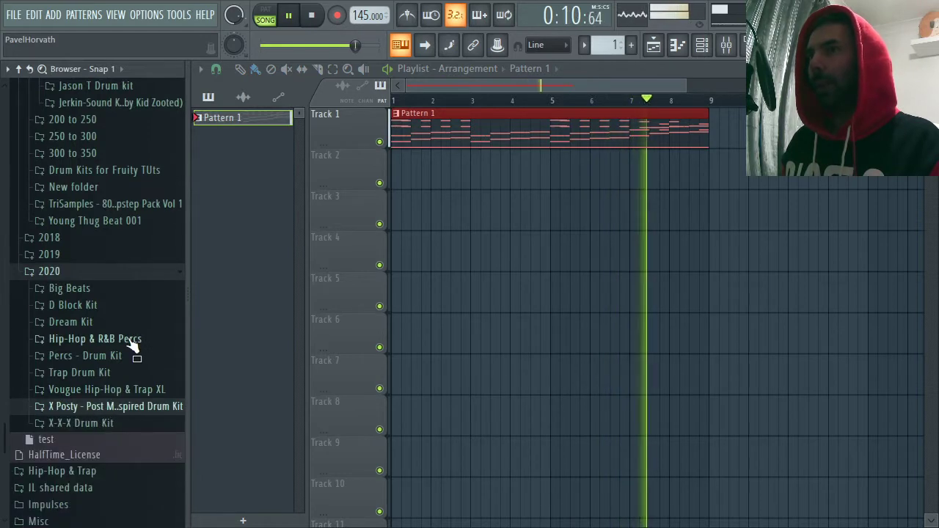
pyautogui.press('space')
pyautogui.click(97, 424)
pyautogui.scroll(-3, 125, 264)
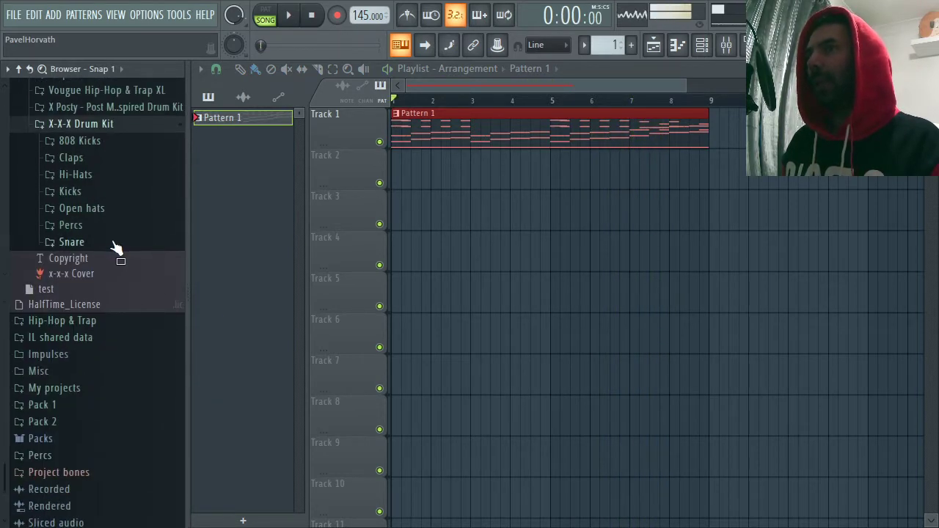
pyautogui.scroll(6, 106, 286)
pyautogui.click(82, 317)
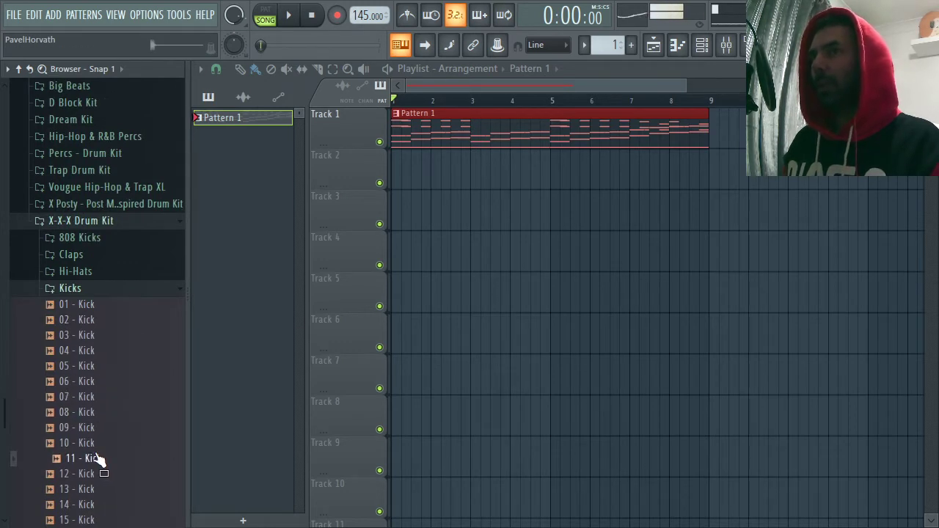
# - Audition the 06 and 07 kicks against the melody, and replace the Clap channel's sample with 07 - Kick
pyautogui.click(702, 45)
pyautogui.click(92, 387)
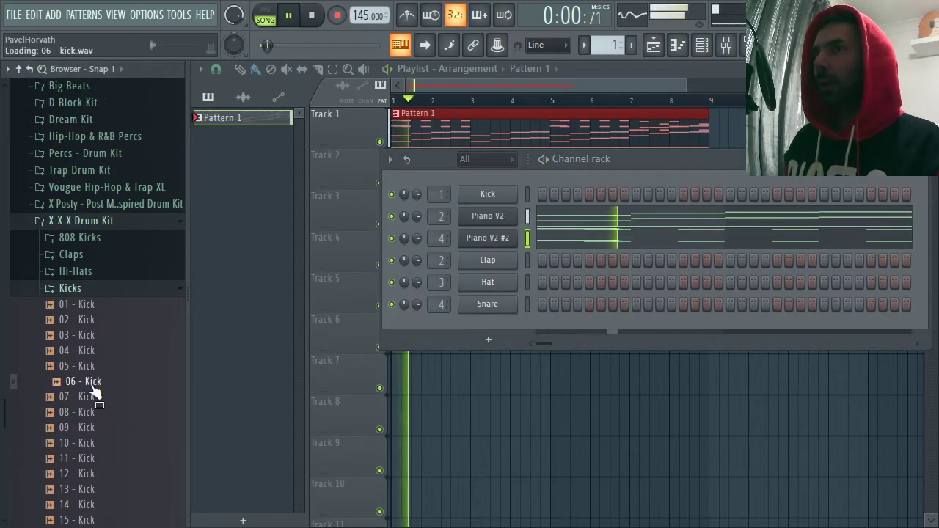
pyautogui.click(90, 403)
pyautogui.moveTo(92, 408); pyautogui.dragTo(475, 270)
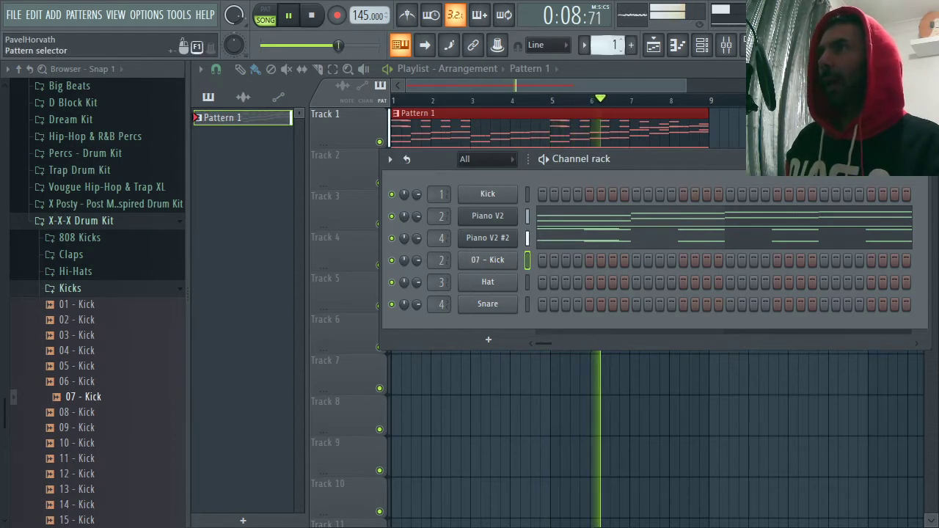
# - Create Pattern 2 with a 07 - Kick hit on step 1, and place it on playlist Track 2 at bar 1
pyautogui.click(631, 45)
pyautogui.click(541, 263)
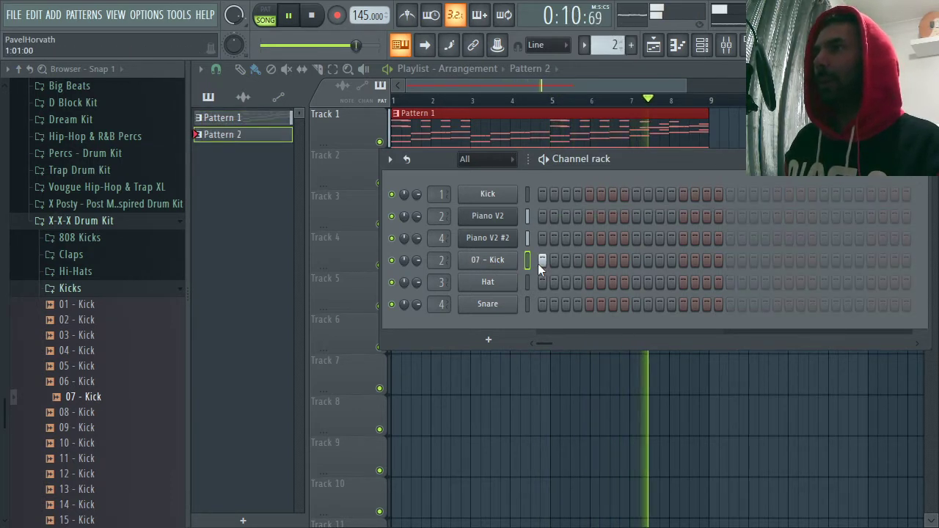
pyautogui.moveTo(750, 158); pyautogui.dragTo(676, 213)
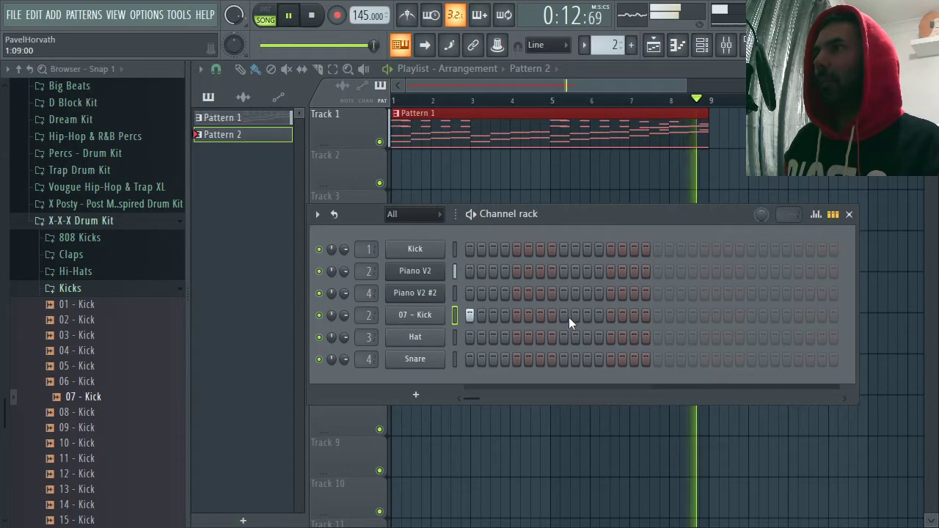
pyautogui.press('space')
pyautogui.click(397, 168)
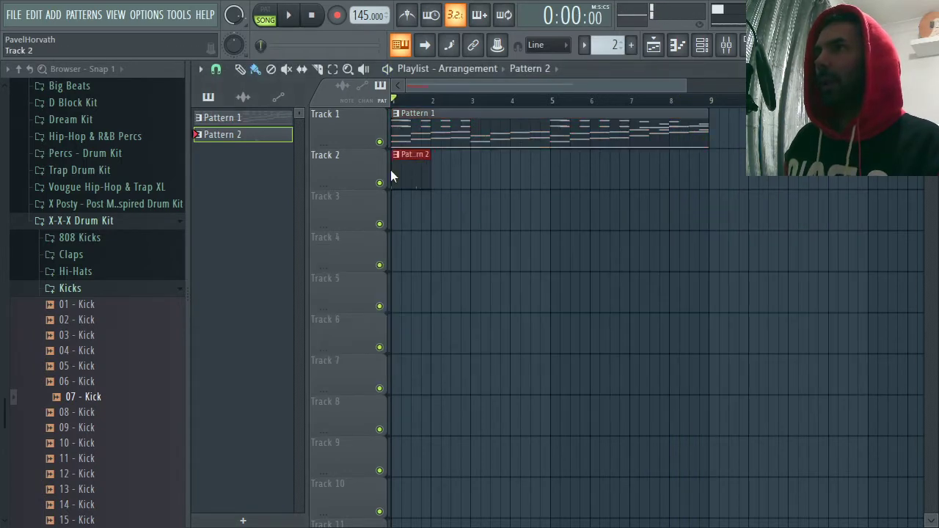
# - Extend Pattern 2 to two bars by adding 07 - Kick hits on steps 13, 21 and 29 during playback
pyautogui.press('space')
pyautogui.click(702, 45)
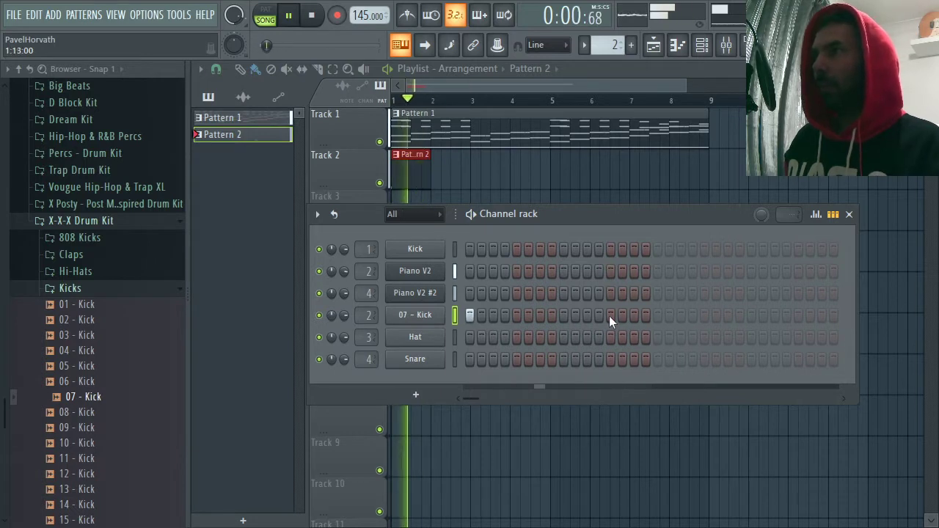
pyautogui.click(703, 316)
pyautogui.click(798, 316)
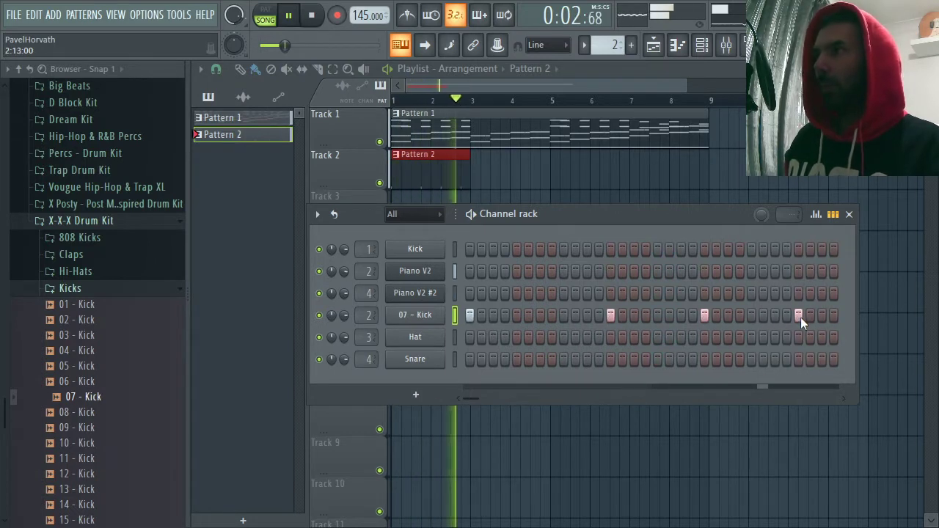
# - Adjust the playlist snap, repeat Pattern 2 along Track 2 from bar 3 through bar 8, and play the arrangement with the channel rack open
pyautogui.click(474, 170)
pyautogui.rightClick(489, 174)
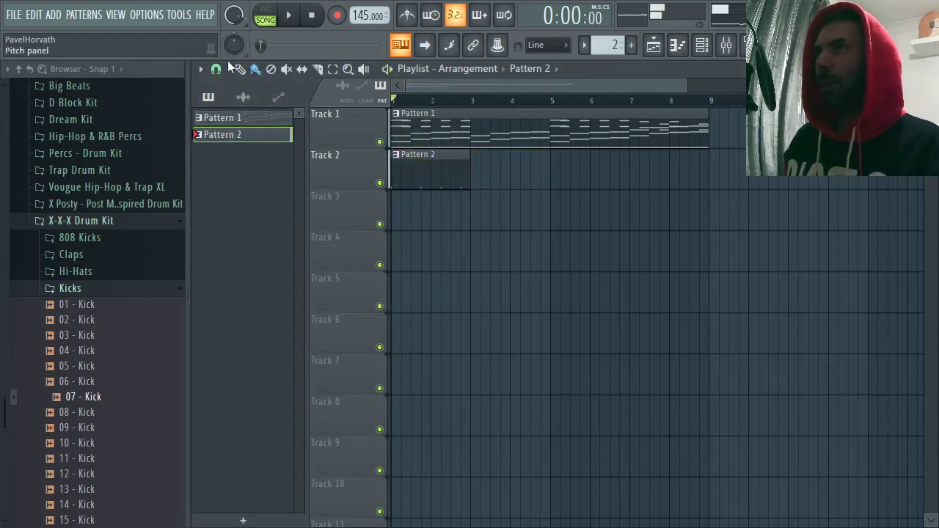
pyautogui.click(216, 68)
pyautogui.click(237, 122)
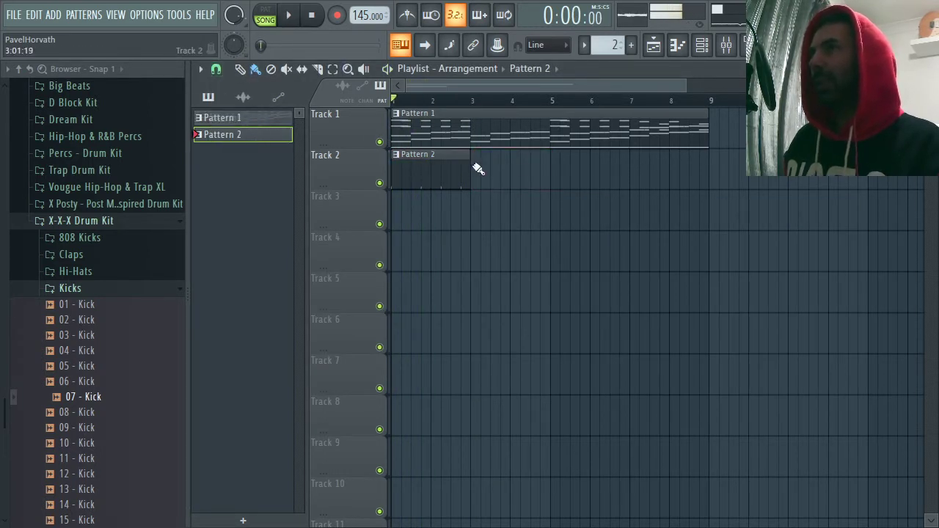
pyautogui.click(641, 170)
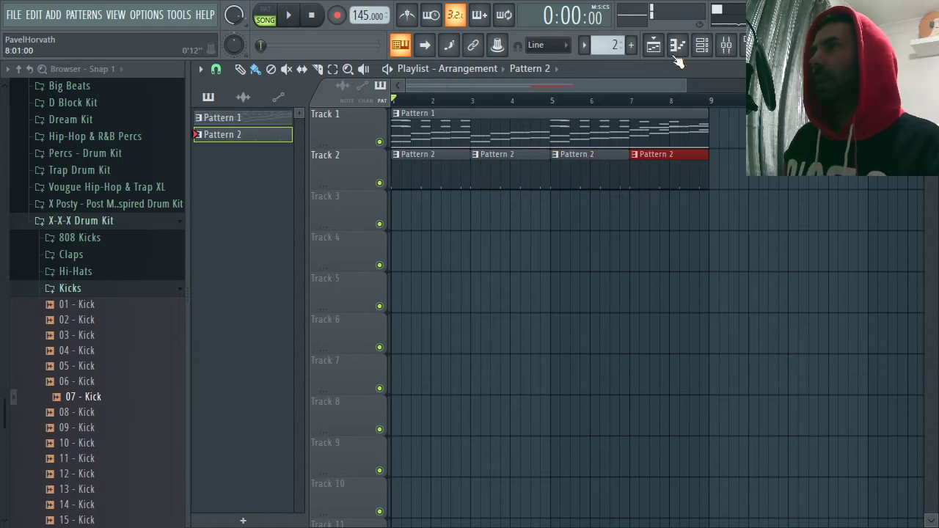
pyautogui.click(718, 56)
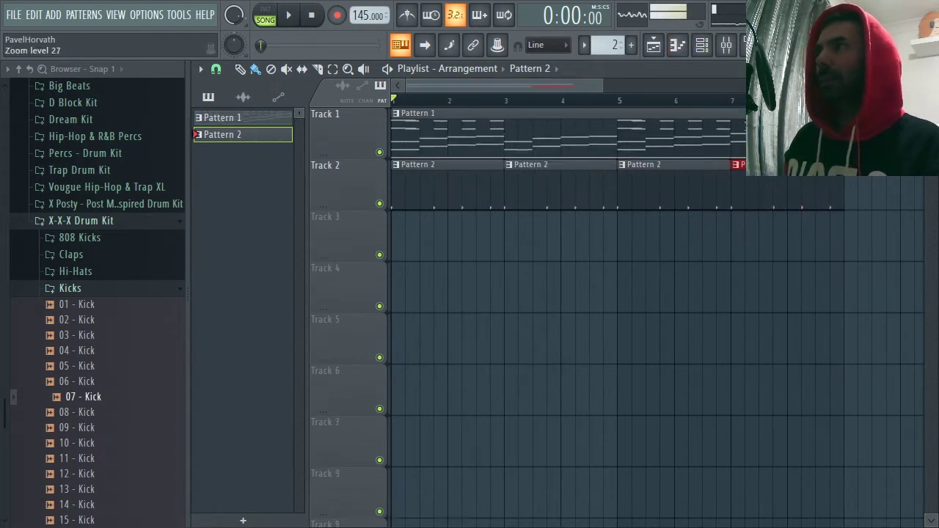
pyautogui.click(704, 49)
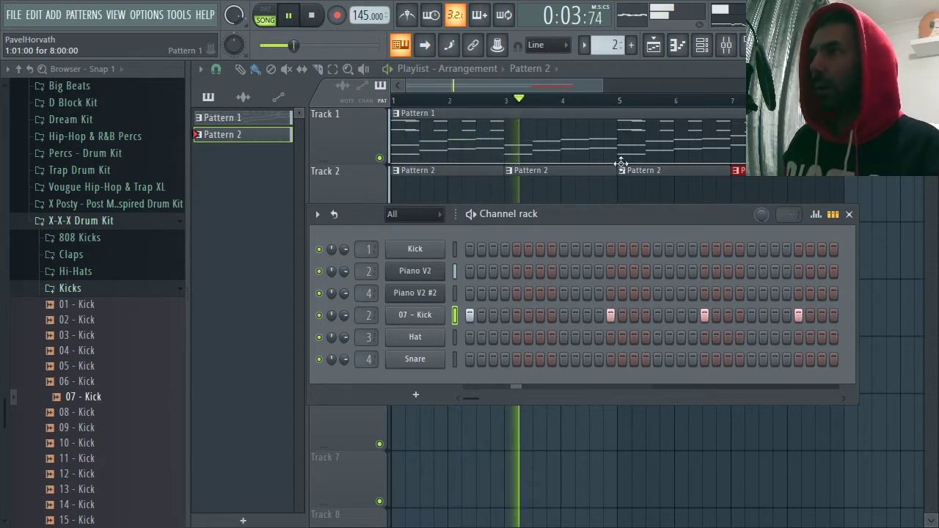
# - Move Pattern 2's third kick hit to step 23, and replace the Snare channel's sample with 07 - Snare from the X-X-X Drum Kit
pyautogui.click(729, 316)
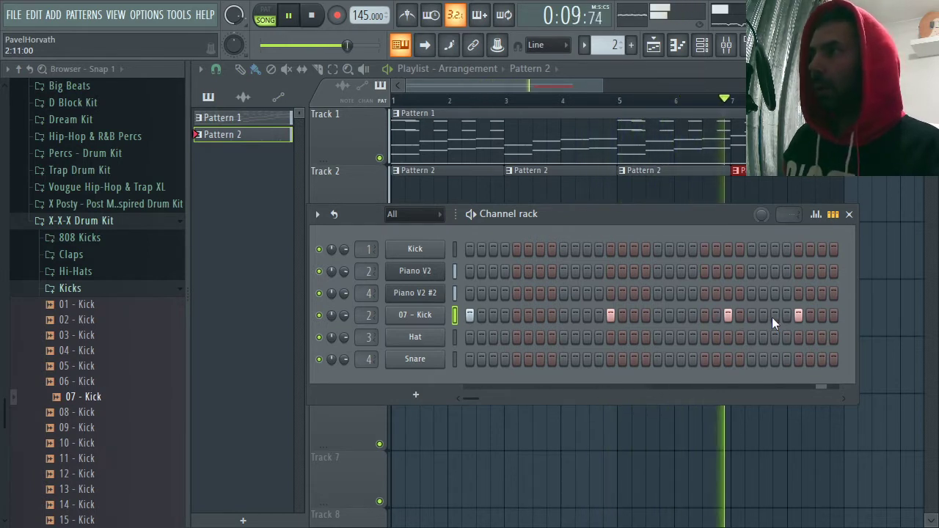
pyautogui.click(93, 287)
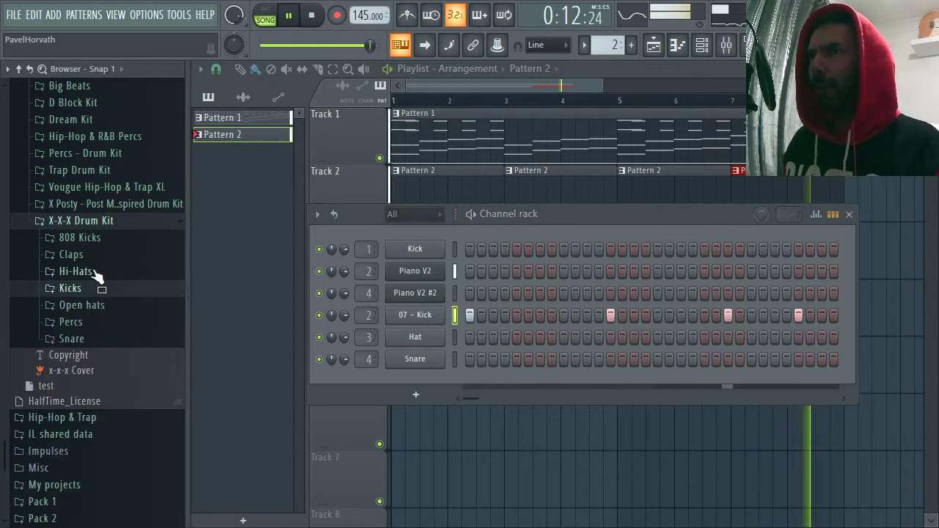
pyautogui.click(92, 337)
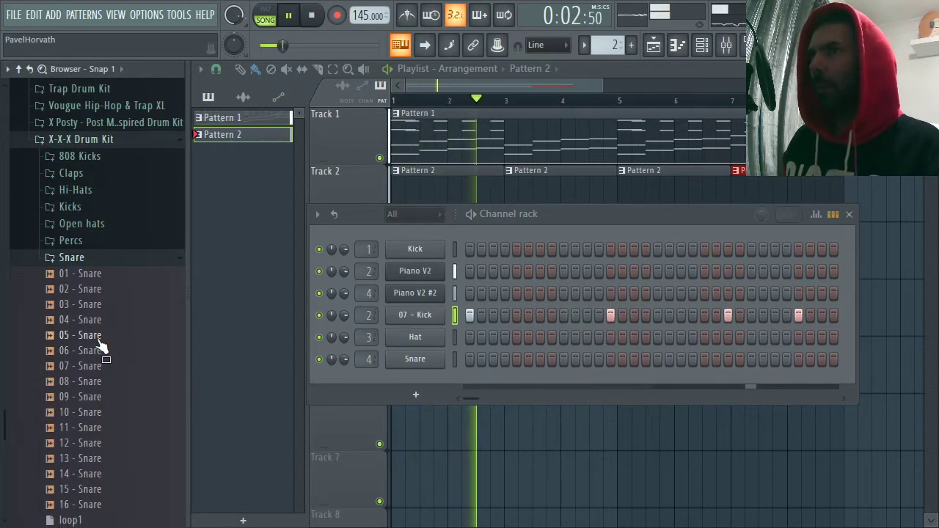
pyautogui.click(100, 367)
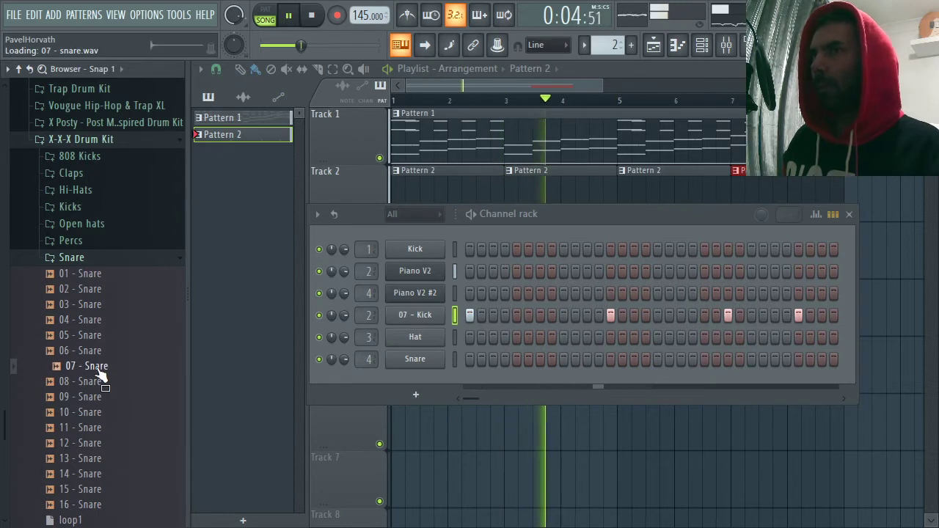
pyautogui.moveTo(98, 370); pyautogui.dragTo(415, 359)
pyautogui.press('space')
# - Create Pattern 3 with 07 - Snare hits on steps 9 and 25, repeat it along playlist Track 3 through bar 8, and play the arrangement
pyautogui.moveTo(613, 46); pyautogui.dragTo(613, 39)
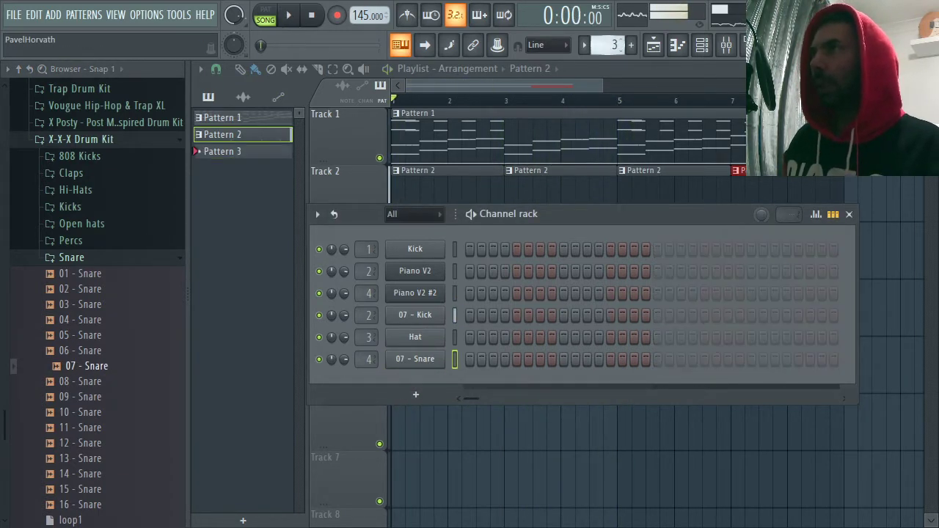
pyautogui.click(729, 358)
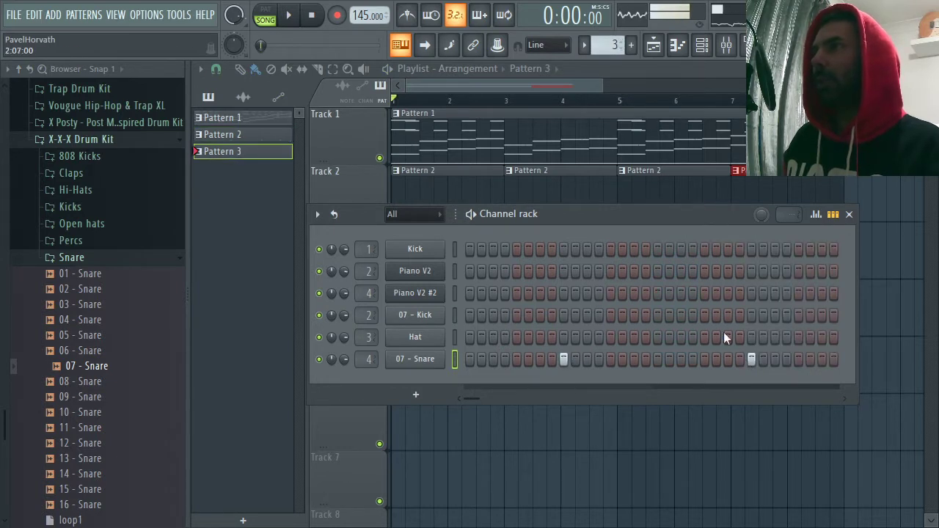
pyautogui.press('F6')
pyautogui.click(418, 246)
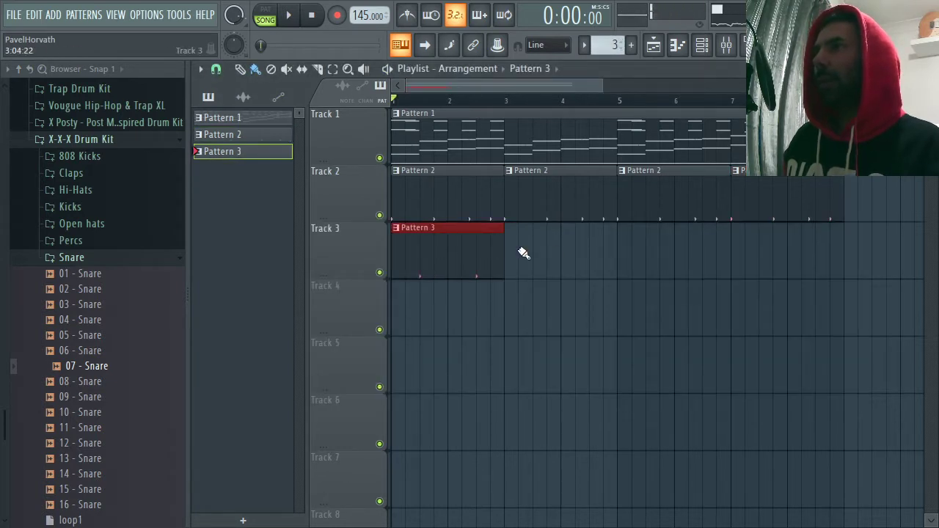
pyautogui.click(524, 253)
pyautogui.moveTo(620, 237); pyautogui.dragTo(739, 244)
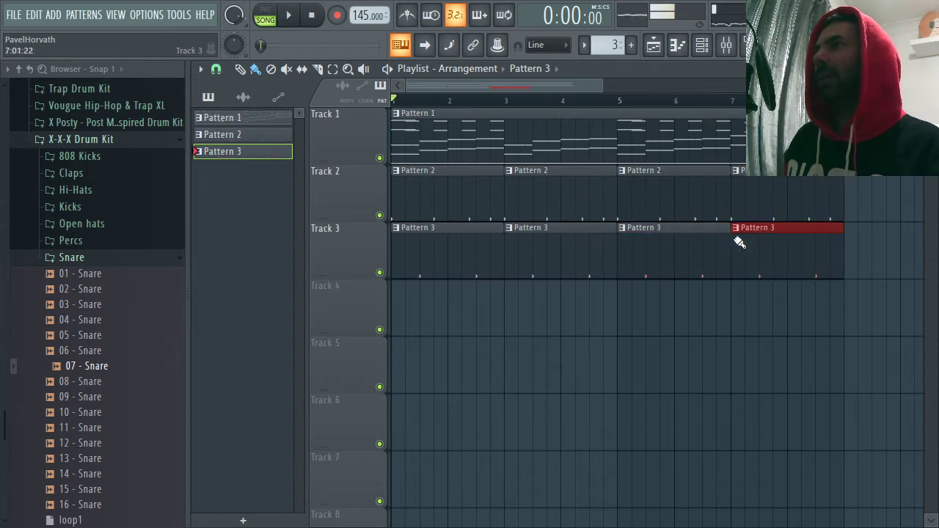
pyautogui.press('space')
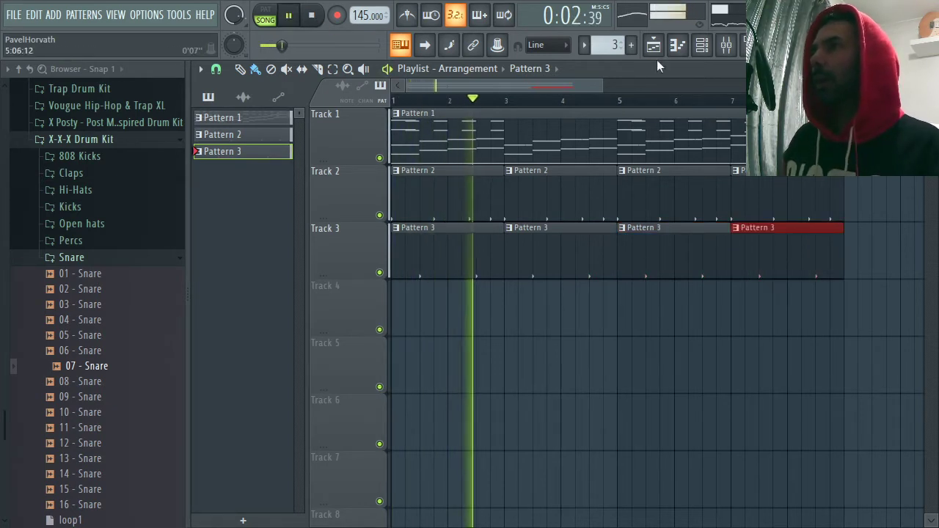
# - Route the 07 - Snare channel to mixer insert 7 and load Fruity Reeverb 2 in its first effect slot during playback
pyautogui.click(702, 45)
pyautogui.press('space')
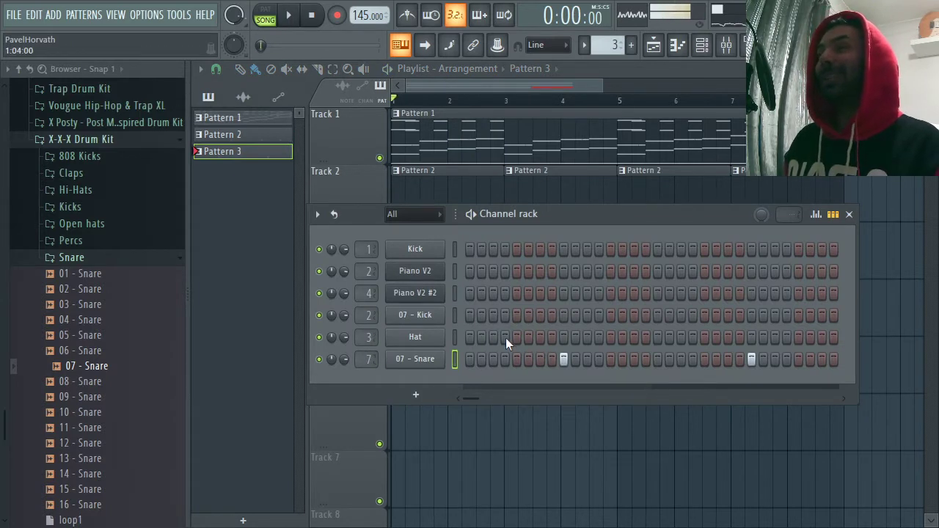
pyautogui.press('space')
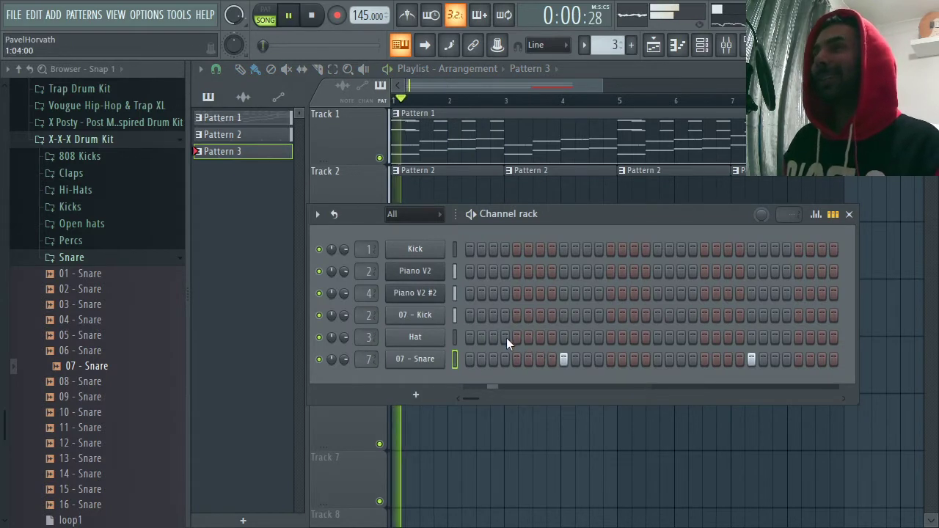
pyautogui.click(415, 359)
pyautogui.doubleClick(688, 254)
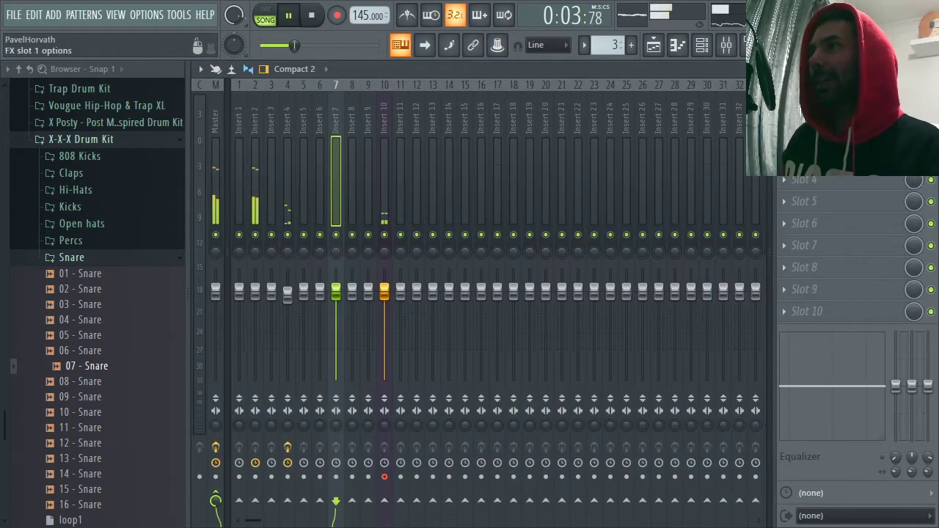
pyautogui.click(807, 113)
pyautogui.click(460, 222)
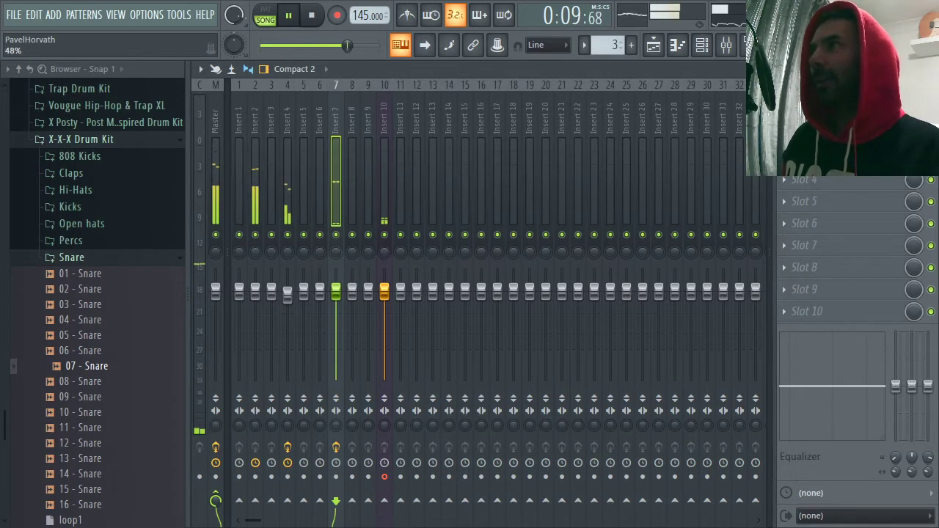
# - Add Fruity Parametric EQ 2 to the snare insert's second slot, boosting bands 3 to 5 in the mids and slightly cutting band 7
pyautogui.click(807, 135)
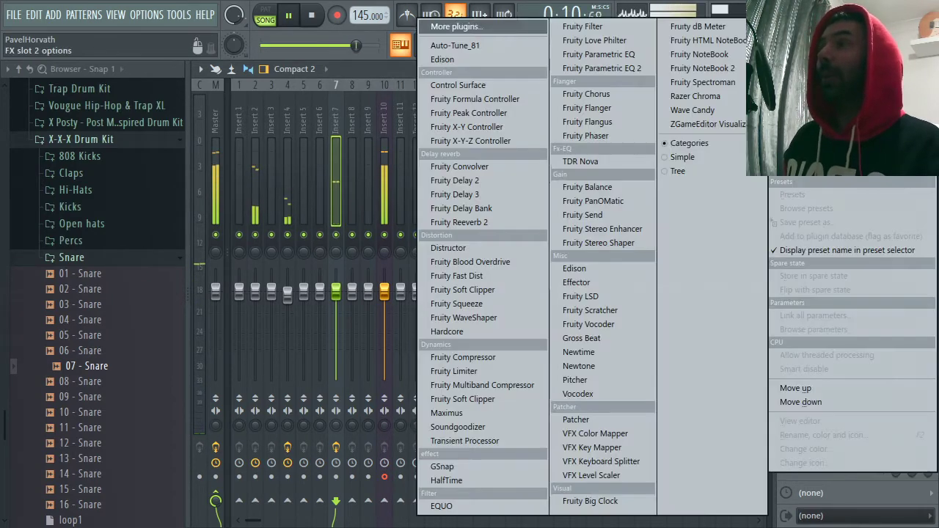
pyautogui.click(578, 68)
pyautogui.moveTo(415, 273)
pyautogui.mouseDown()
pyautogui.moveTo(415, 253)
pyautogui.moveTo(384, 264)
pyautogui.moveTo(415, 259)
pyautogui.mouseUp()
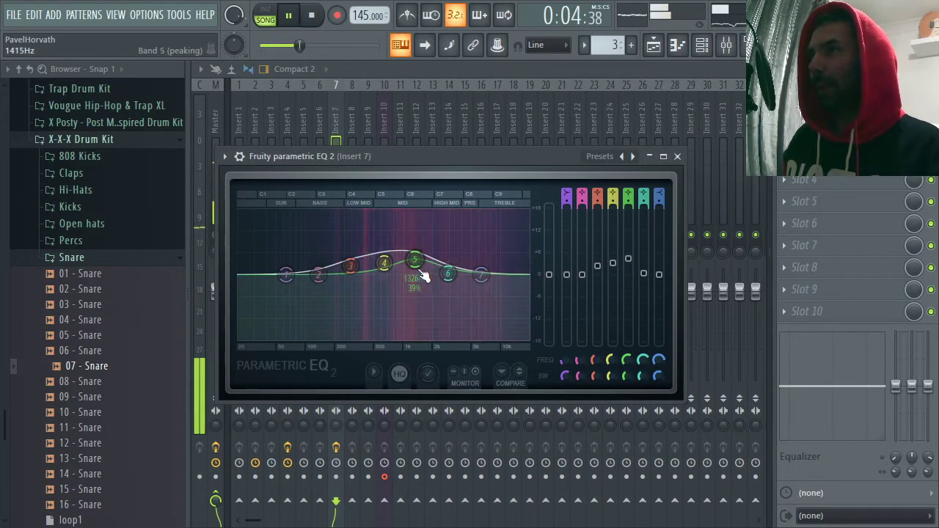
pyautogui.moveTo(481, 278); pyautogui.dragTo(481, 280)
pyautogui.moveTo(416, 261); pyautogui.dragTo(415, 263)
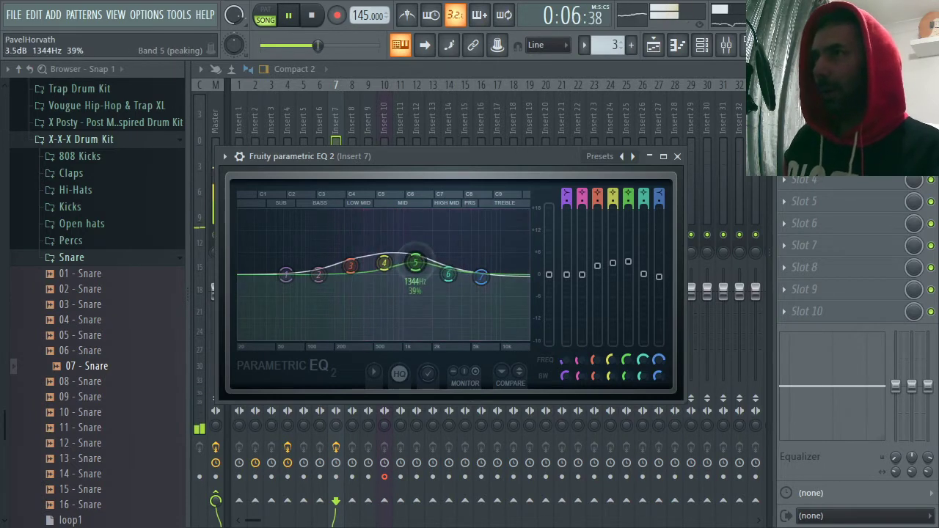
pyautogui.click(678, 156)
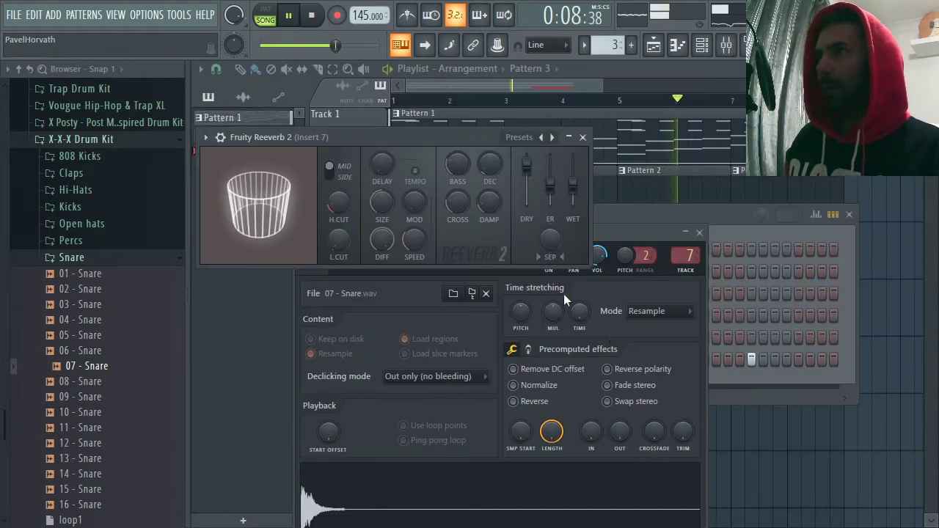
# - Stop playback and open Pattern 3's 07 - Snare hits in the piano roll, with the first two bars filling the view
pyautogui.click(708, 220)
pyautogui.press('space')
pyautogui.rightClick(442, 358)
pyautogui.click(504, 322)
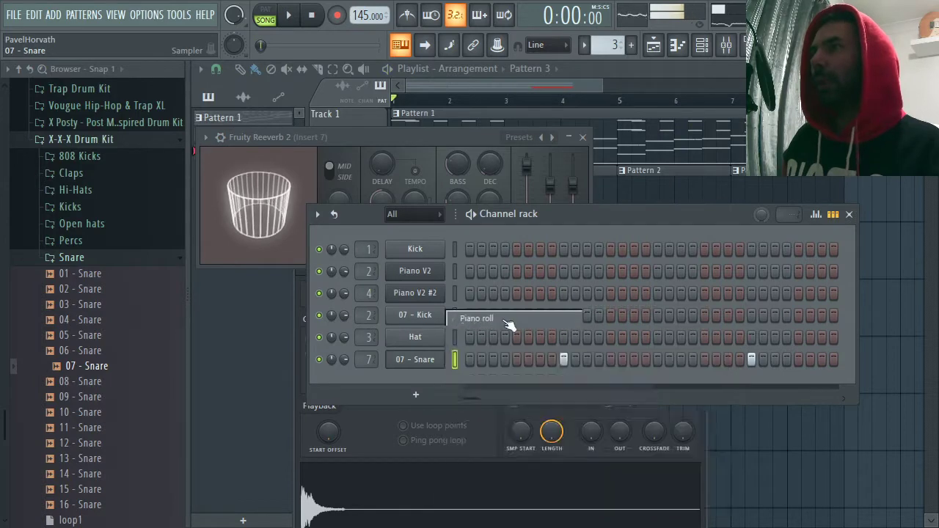
pyautogui.scroll(-6, 415, 229)
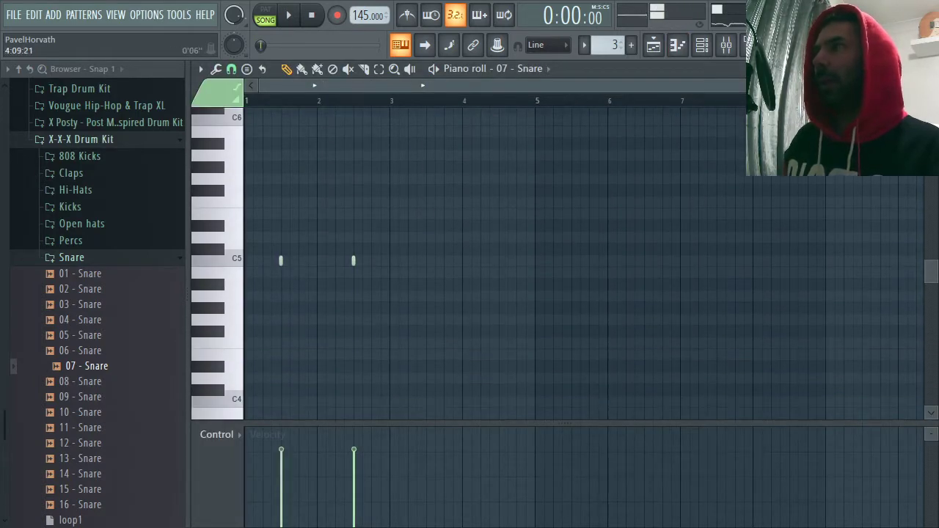
pyautogui.moveTo(743, 85); pyautogui.dragTo(543, 106)
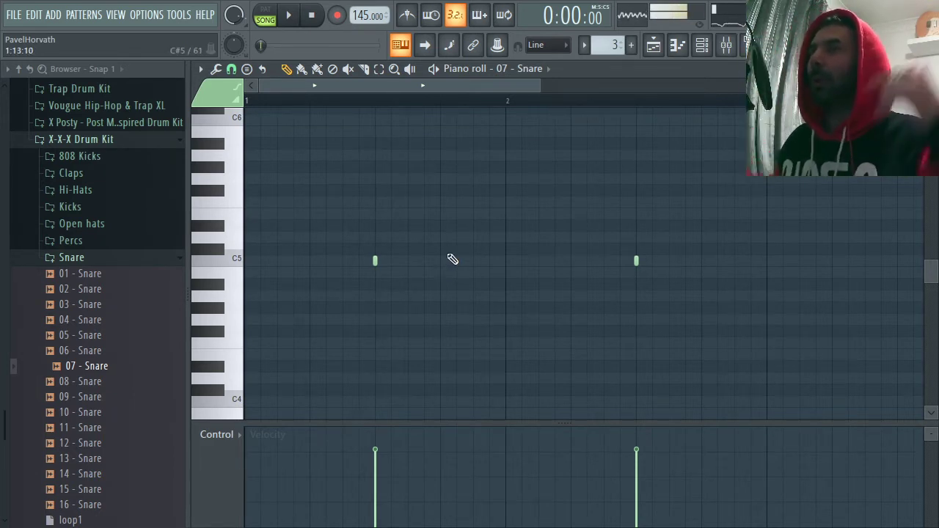
# - Check the live chat in YouTube Studio and return to the FL Studio piano roll
pyautogui.hotkey('alt', 'Tab')
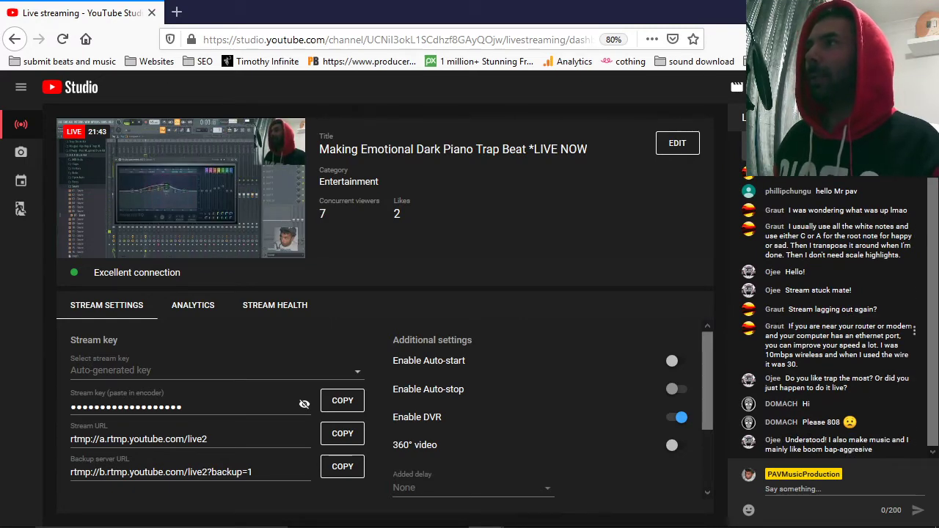
pyautogui.hotkey('alt', 'Tab')
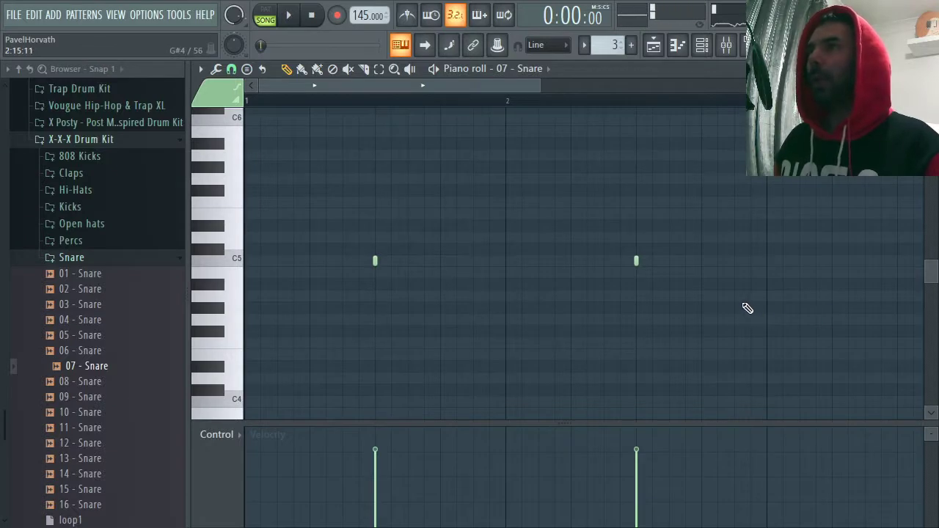
# - Lengthen both C5 snare notes to one step, and add an A4 snare note on step 15 of bar 1 while auditioning
pyautogui.press('space')
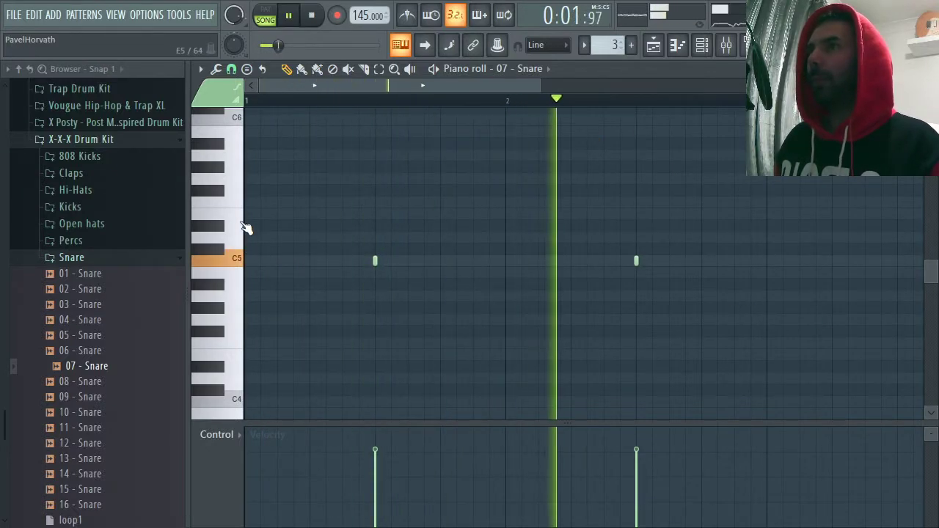
pyautogui.press('space')
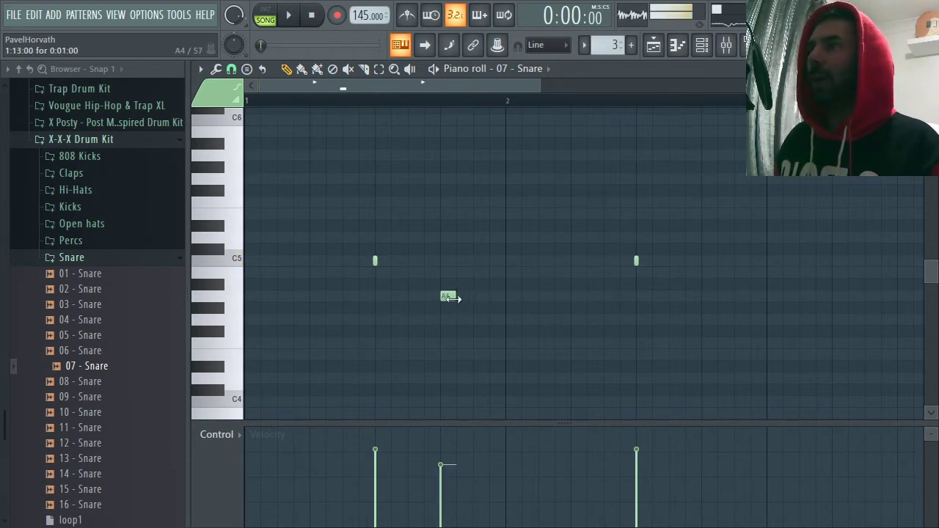
pyautogui.click(646, 264)
pyautogui.press('space')
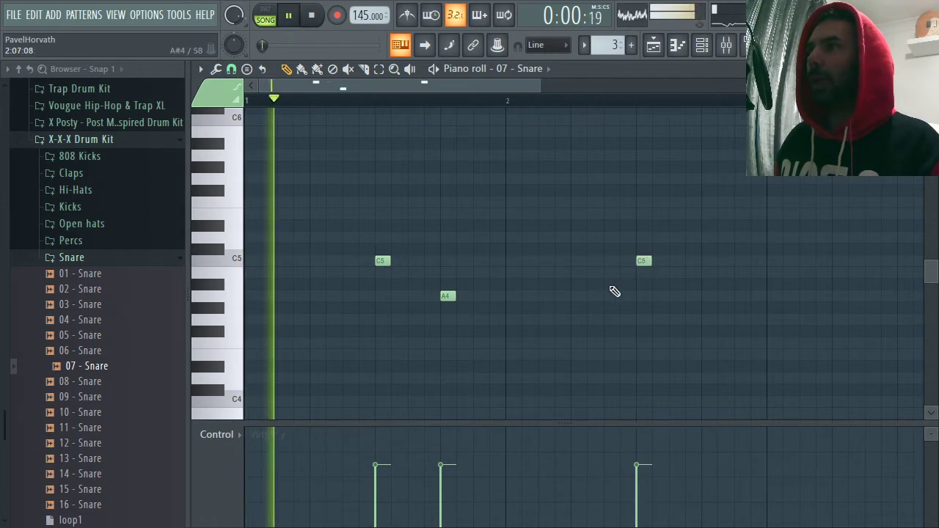
pyautogui.press('space')
pyautogui.press('space')
pyautogui.moveTo(451, 296); pyautogui.dragTo(481, 297)
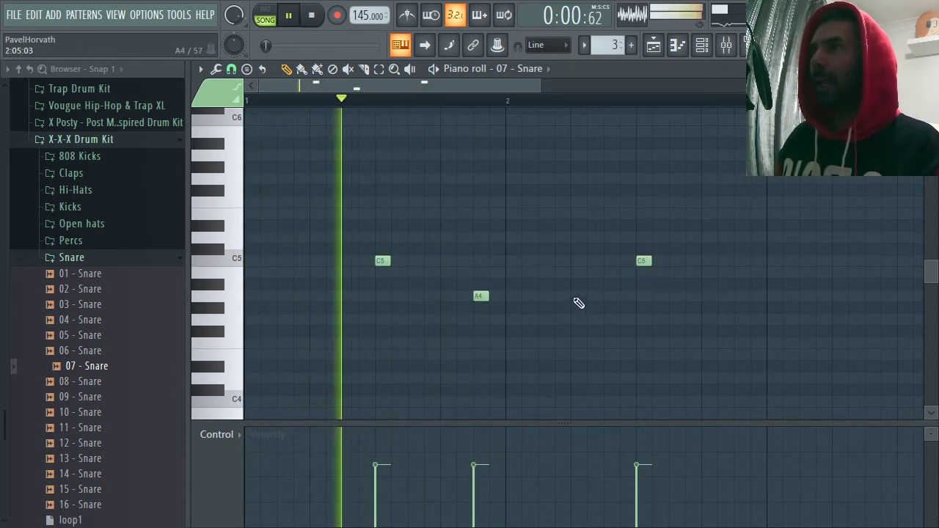
# - Add one-step A4 snare notes on steps 3 and 7 of bar 2 during playback
pyautogui.click(577, 298)
pyautogui.rightClick(578, 297)
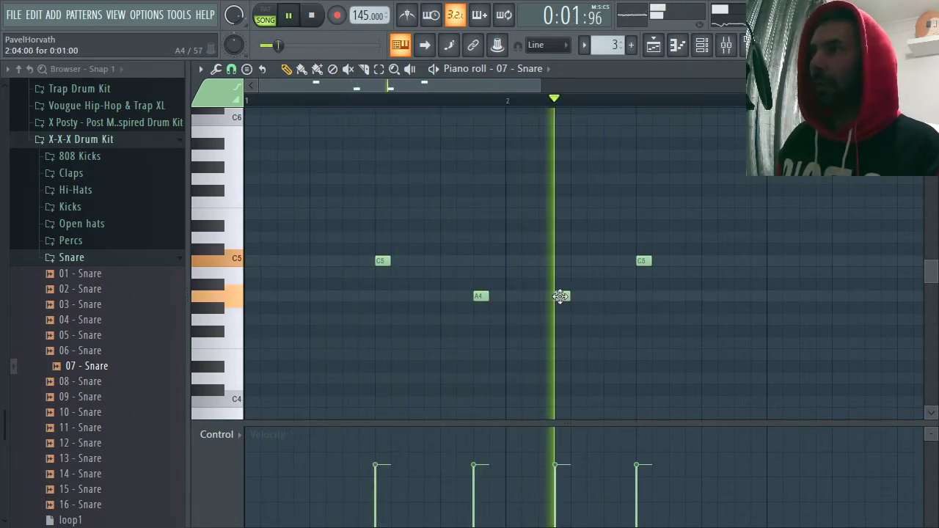
pyautogui.click(545, 298)
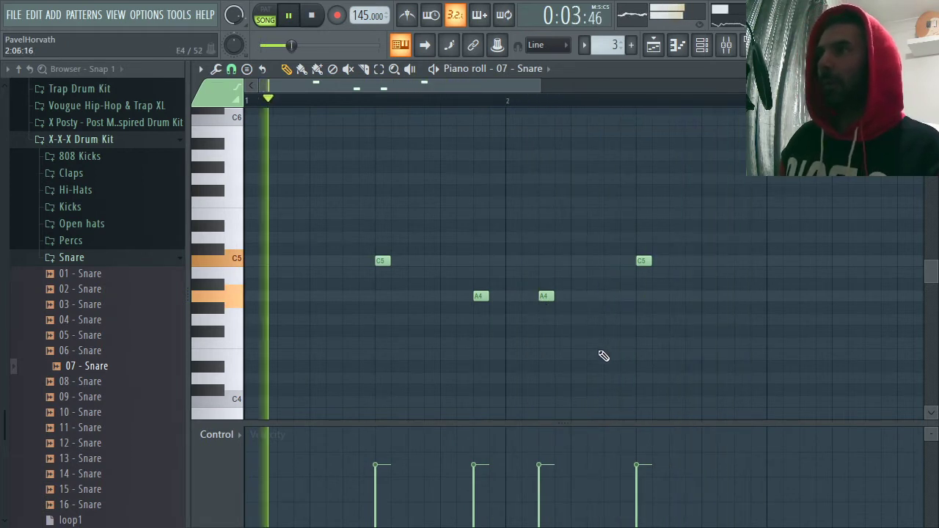
pyautogui.click(593, 296)
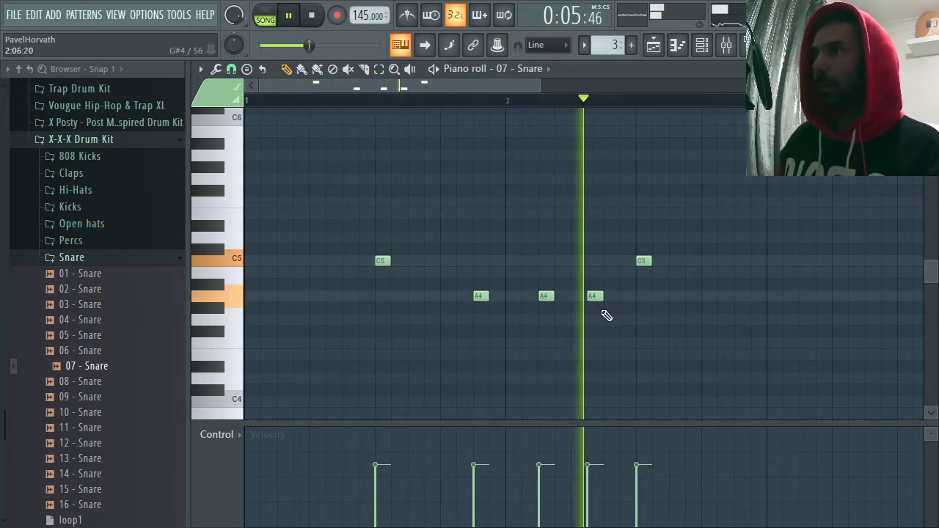
pyautogui.moveTo(601, 314); pyautogui.dragTo(611, 316)
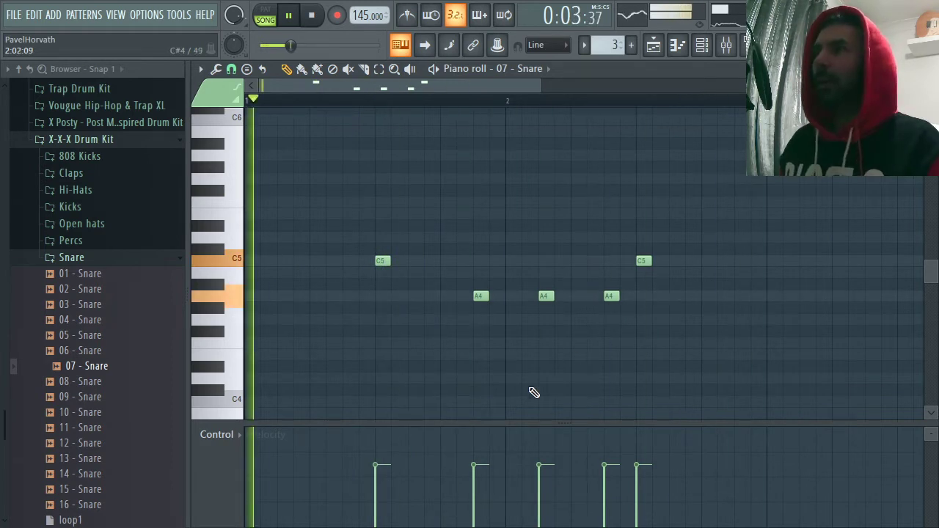
# - Lower the velocities of the three A4 snare notes to roughly 31%, checking them in playback, and return to the channel rack
pyautogui.moveTo(474, 507); pyautogui.dragTo(541, 506)
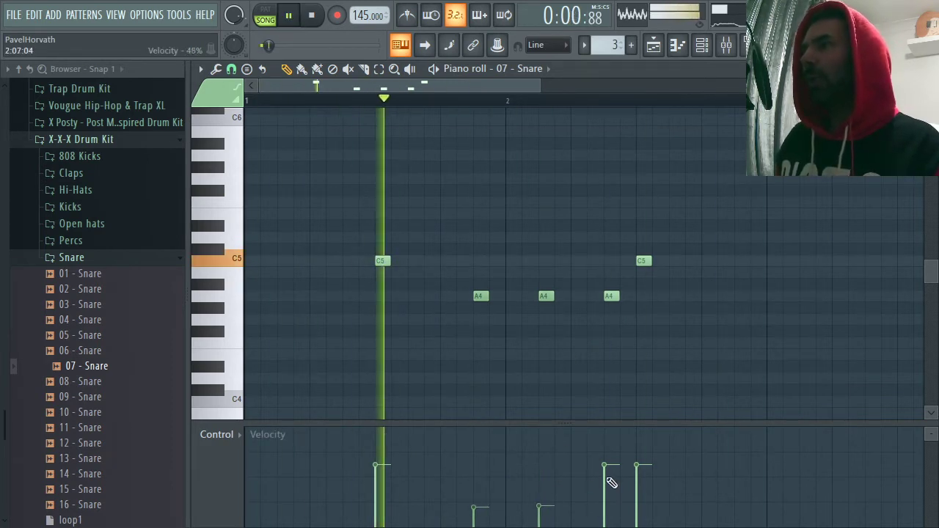
pyautogui.moveTo(606, 478); pyautogui.dragTo(605, 504)
pyautogui.press('space')
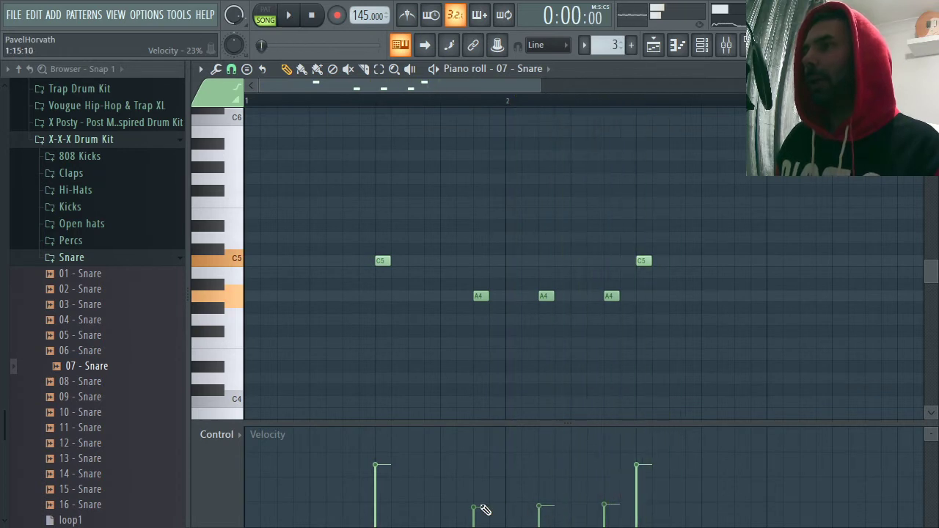
pyautogui.press('space')
pyautogui.moveTo(612, 510); pyautogui.dragTo(614, 494)
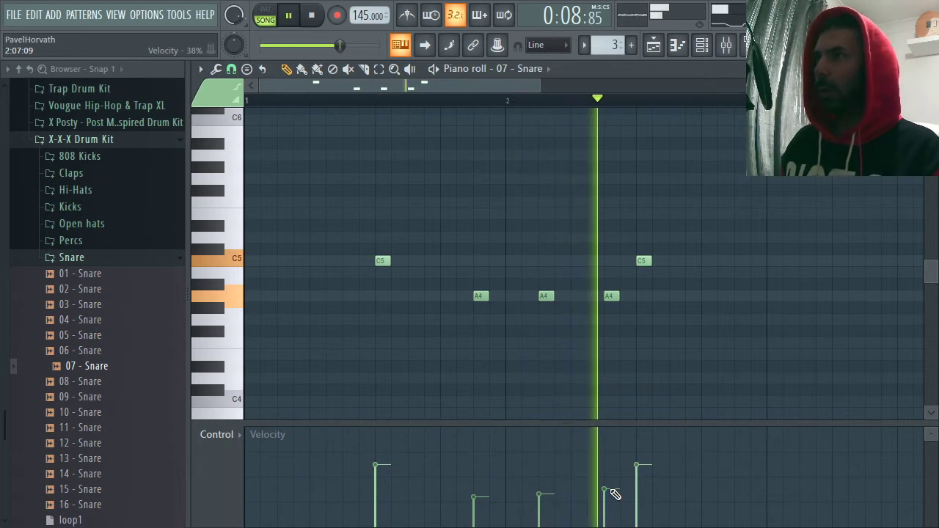
pyautogui.moveTo(615, 493)
pyautogui.mouseDown()
pyautogui.moveTo(541, 505)
pyautogui.moveTo(603, 504)
pyautogui.mouseUp()
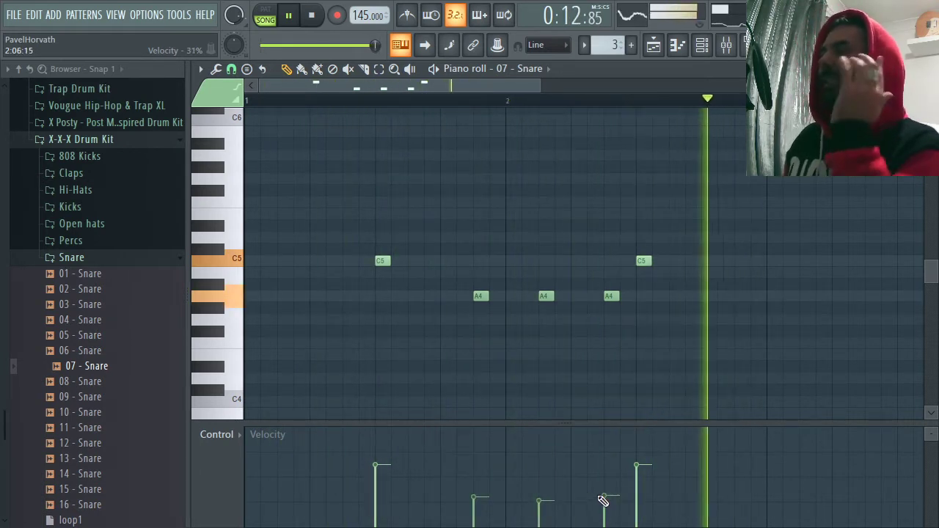
pyautogui.press('F7')
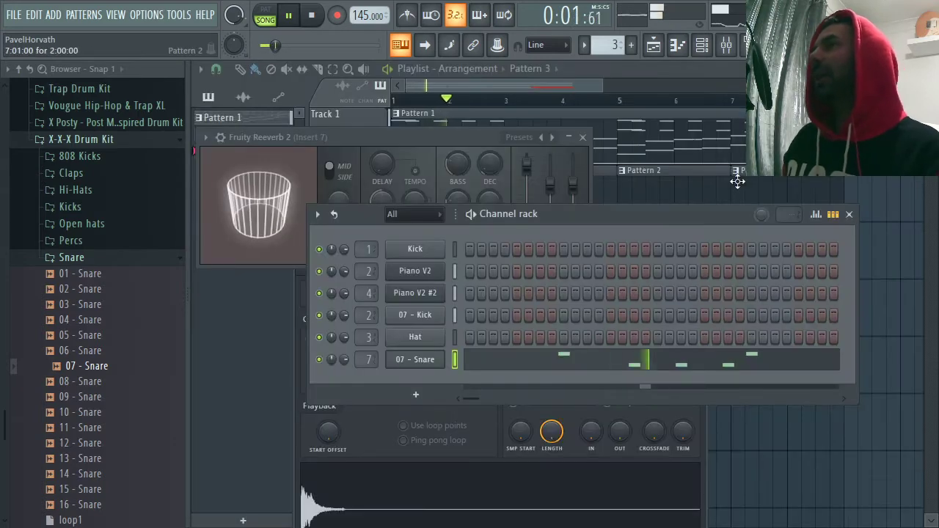
# - Open Pattern 2's 07 - Kick notes in the piano roll, showing both bars of the pattern
pyautogui.click(555, 84)
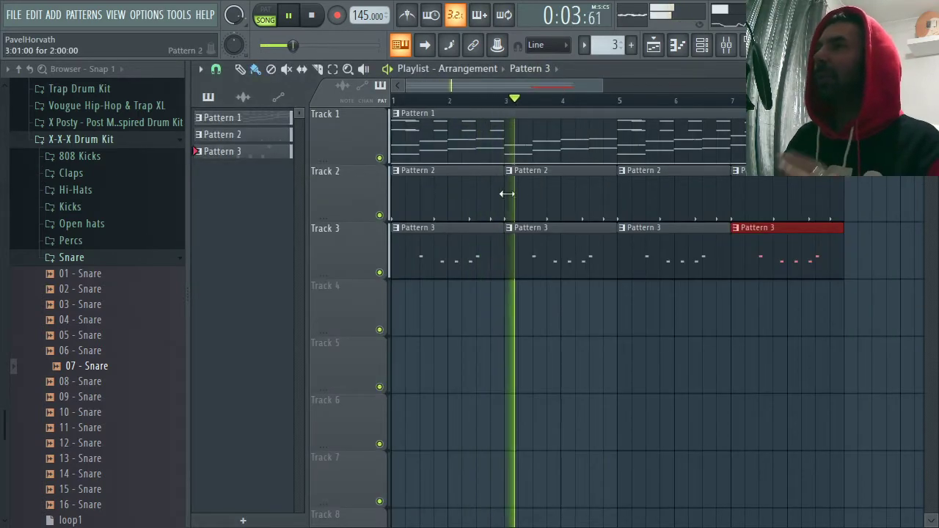
pyautogui.click(472, 193)
pyautogui.doubleClick(472, 193)
pyautogui.press('space')
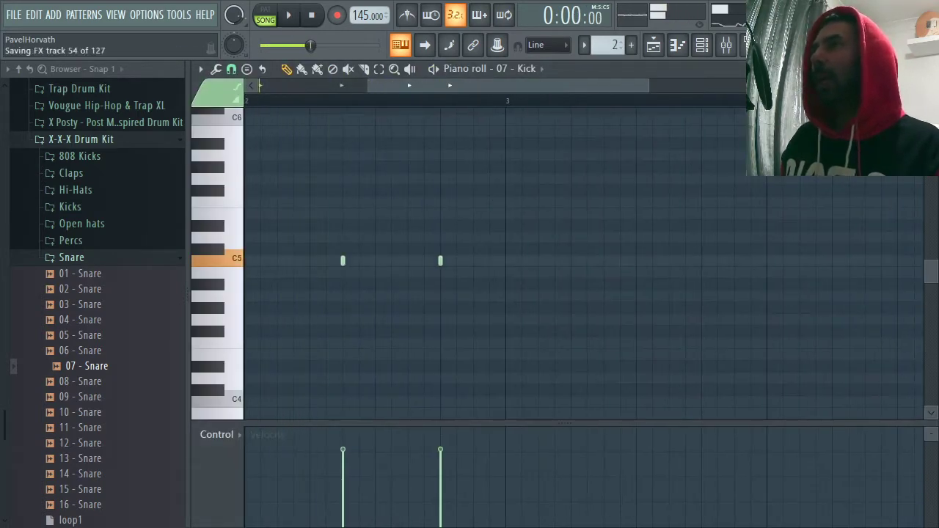
pyautogui.click(931, 69)
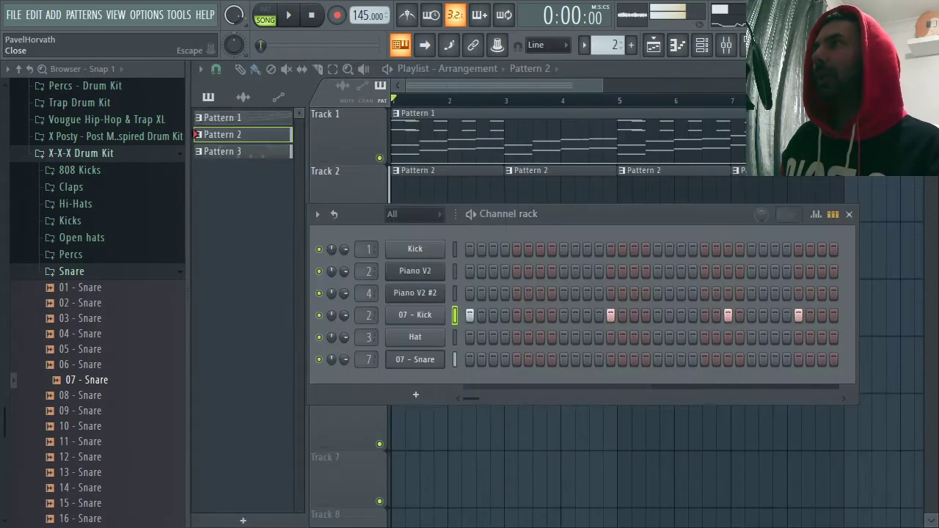
pyautogui.rightClick(495, 314)
pyautogui.click(491, 317)
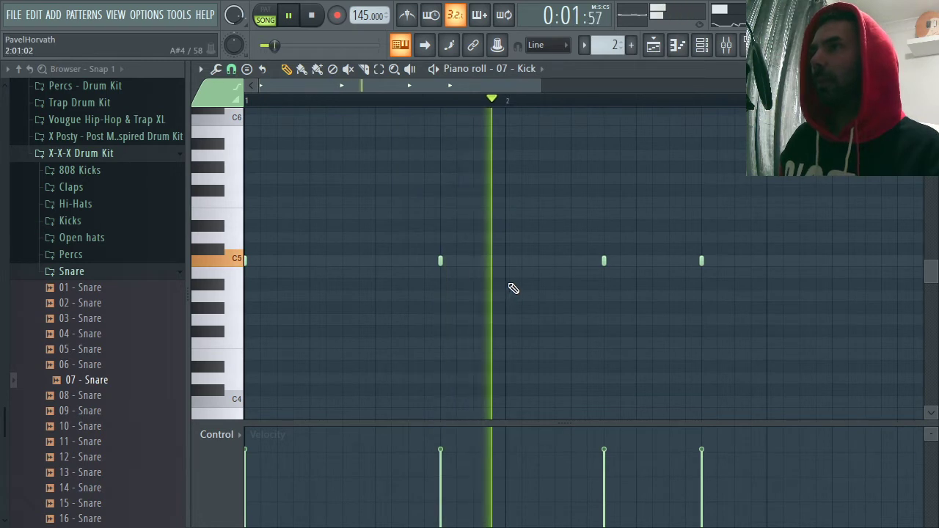
# - Replace the C5 kick on step 7 of bar 2 with one on step 5, and raise all kick velocities to maximum
pyautogui.press('space')
pyautogui.press('space')
pyautogui.rightClick(604, 261)
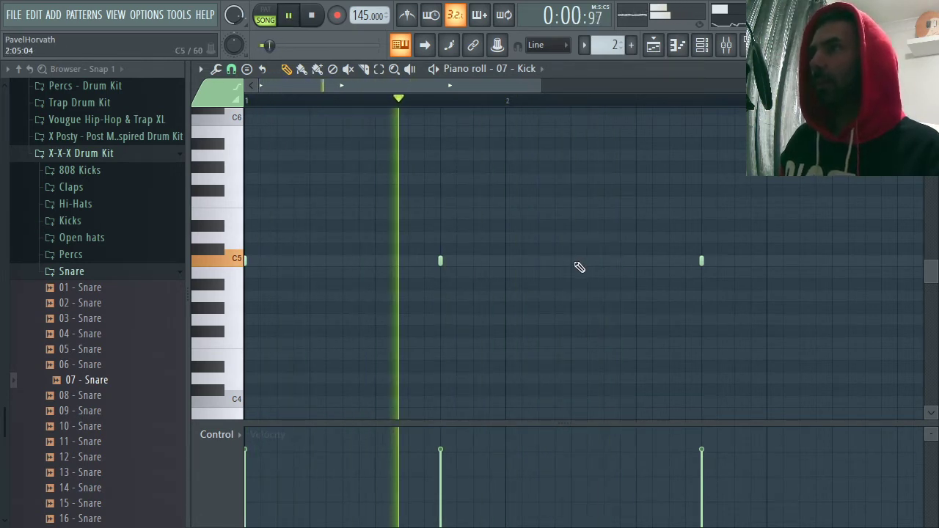
pyautogui.click(576, 261)
pyautogui.press('space')
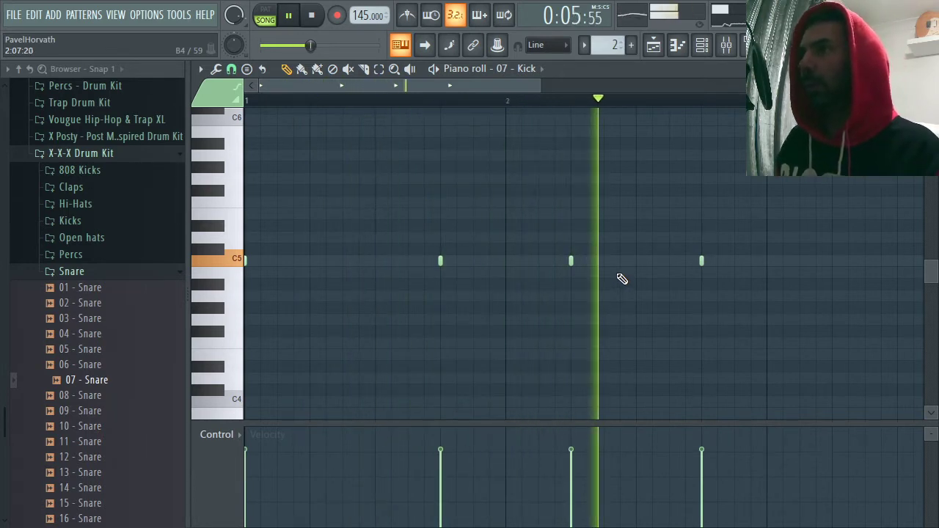
pyautogui.moveTo(250, 431); pyautogui.dragTo(692, 374)
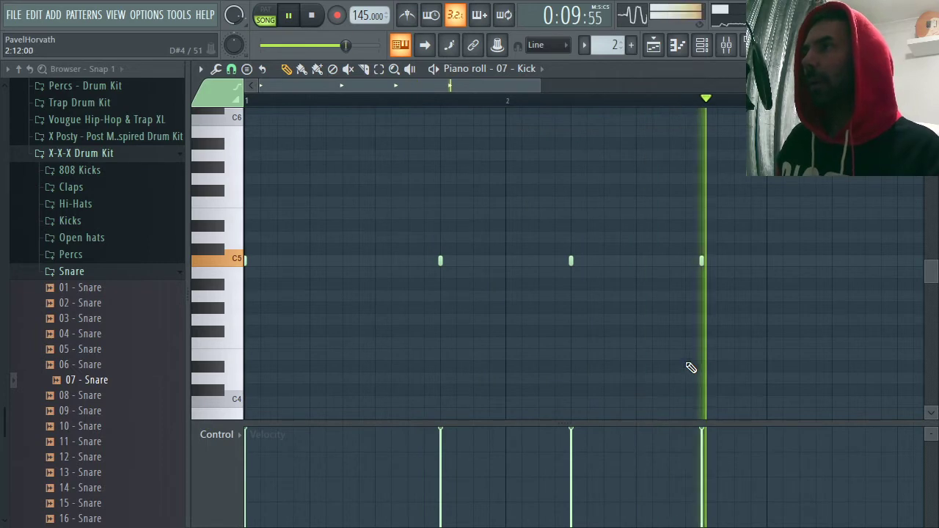
pyautogui.press('F7')
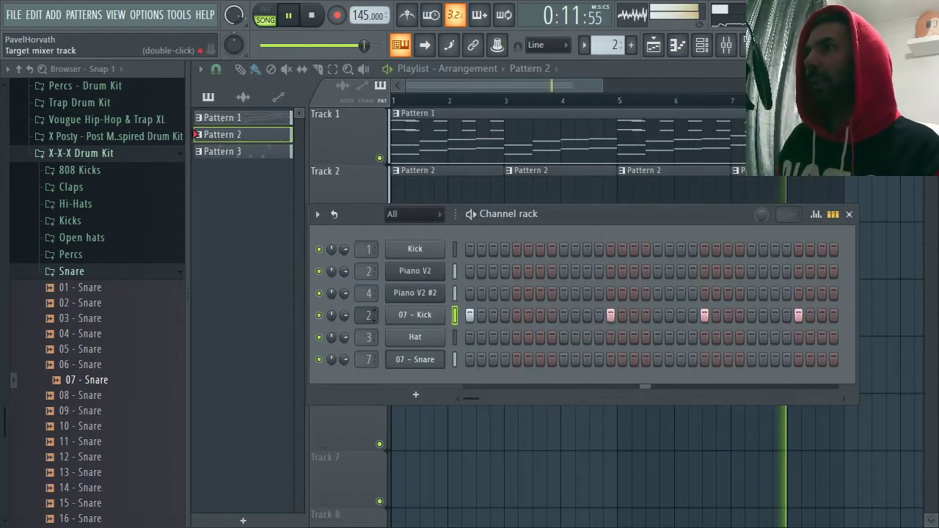
# - Load Fruity Soft Clipper on the kick's mixer track, Insert 2, and lower that track's fader slightly
pyautogui.press('F9')
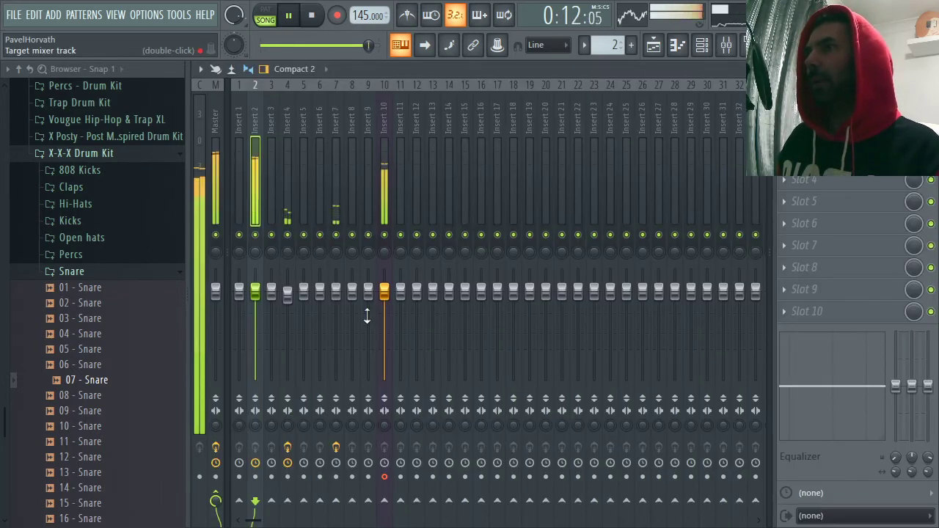
pyautogui.click(813, 182)
pyautogui.click(482, 289)
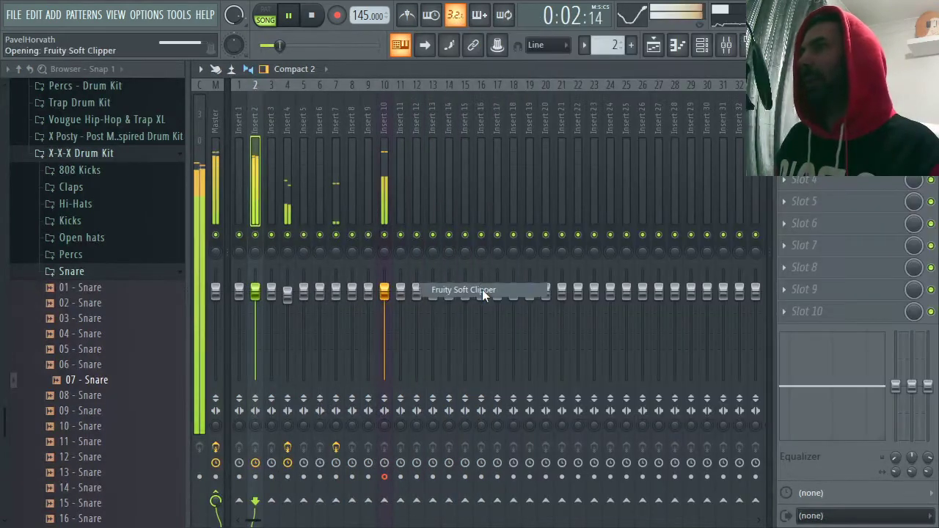
pyautogui.click(507, 252)
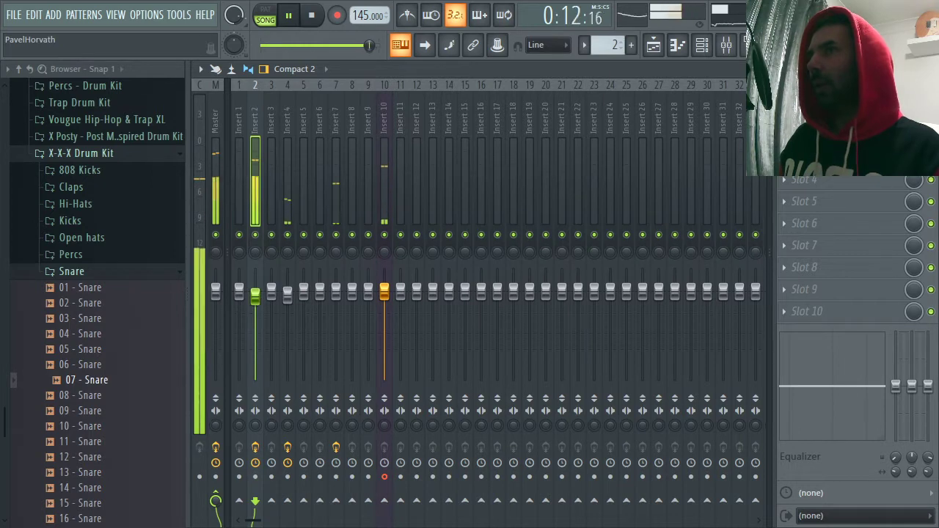
pyautogui.press('F9')
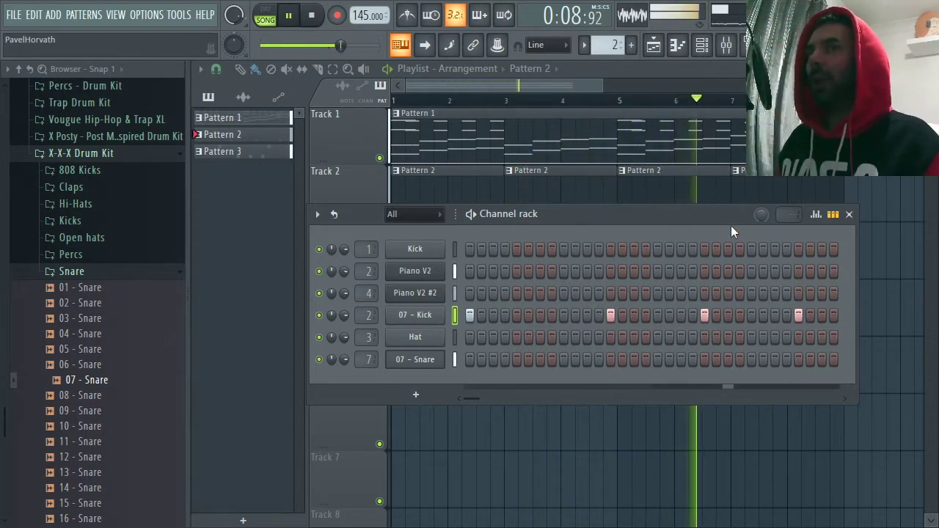
# - Check the live chat in YouTube Studio, return to FL Studio, and move the channel rack clear of the Track 2 clips
pyautogui.hotkey('alt', 'Tab')
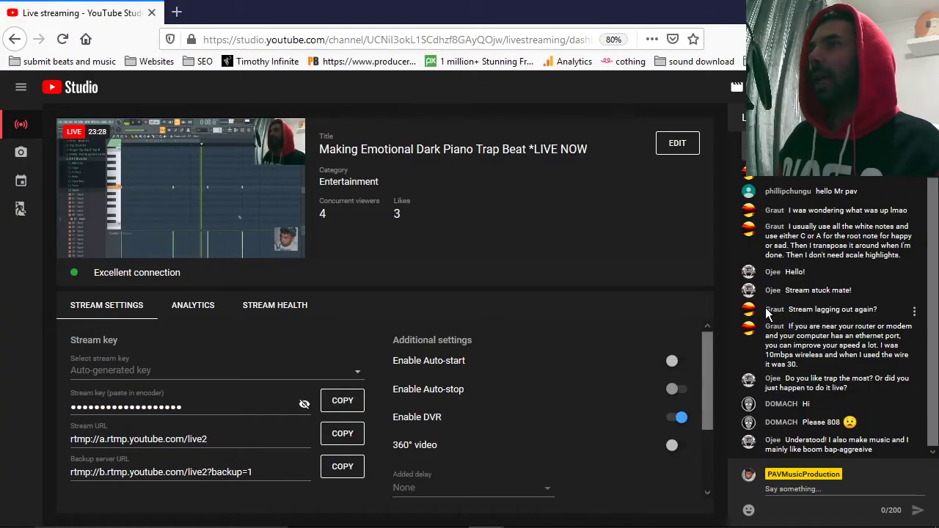
pyautogui.hotkey('alt', 'Tab')
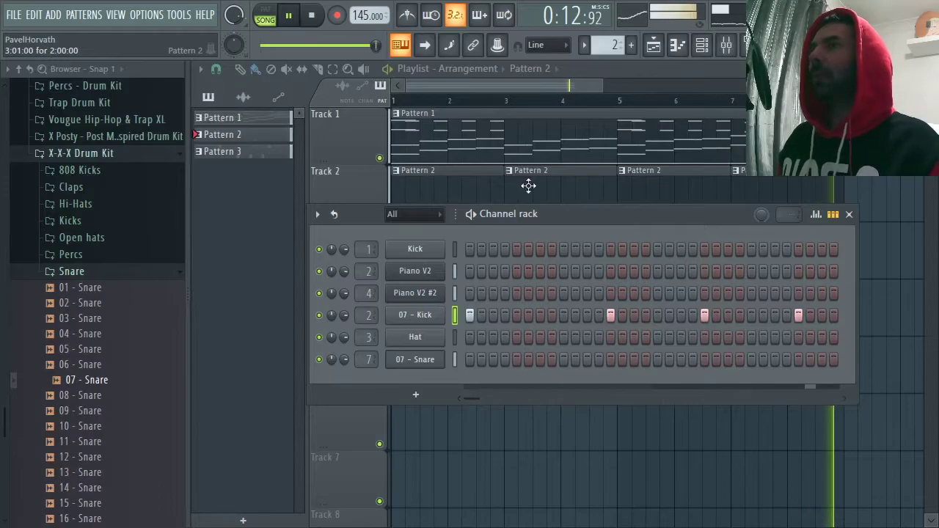
pyautogui.moveTo(549, 211); pyautogui.dragTo(550, 261)
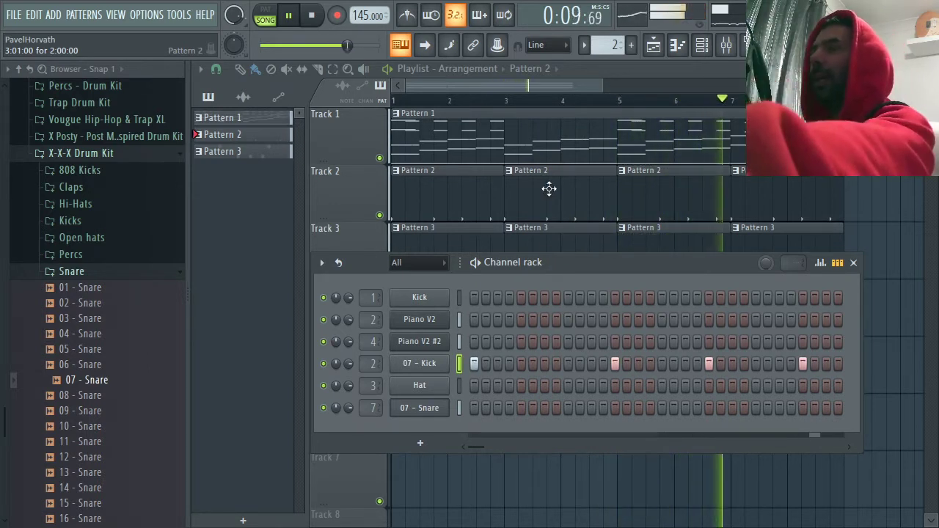
pyautogui.moveTo(586, 263)
pyautogui.mouseDown()
pyautogui.moveTo(585, 272)
pyautogui.moveTo(585, 250)
pyautogui.mouseUp()
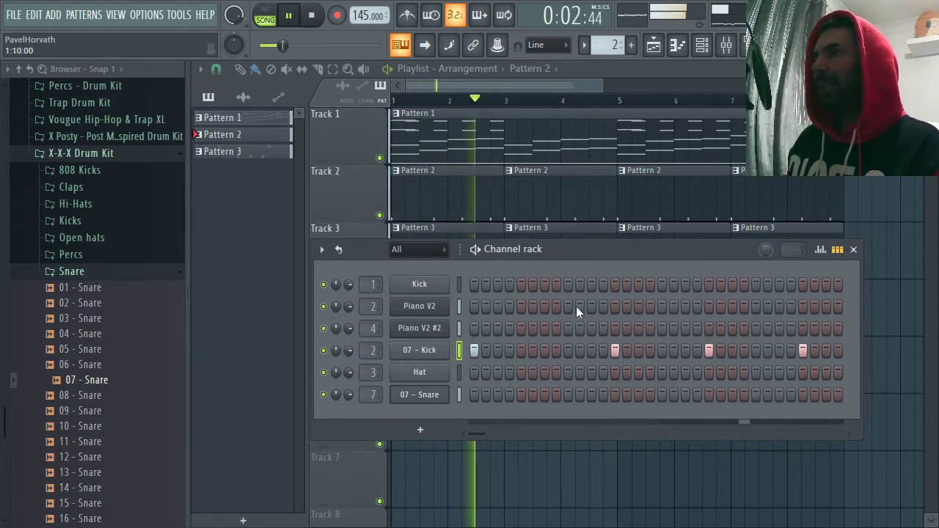
# - Place the 01 - Open Hat sample from the X-X-X Drum Kit on Track 4 at bars 1 and 5
pyautogui.click(103, 271)
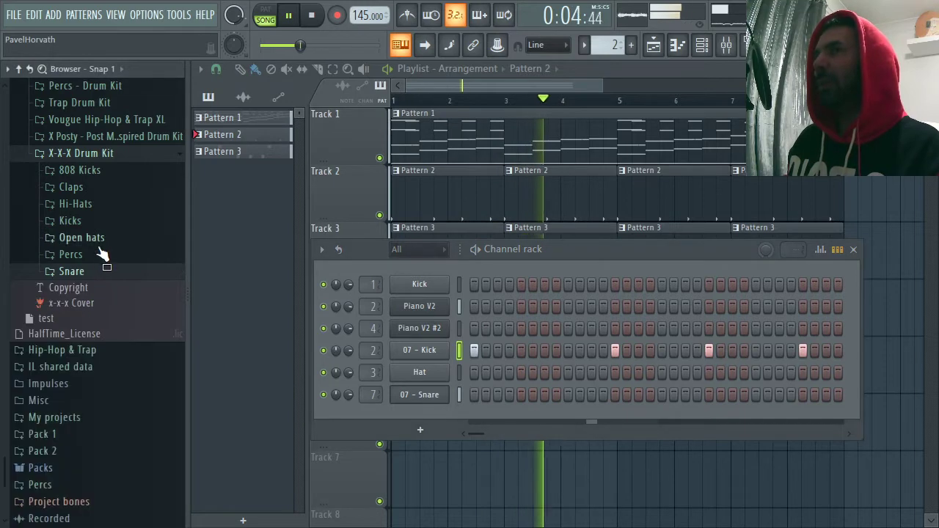
pyautogui.click(103, 238)
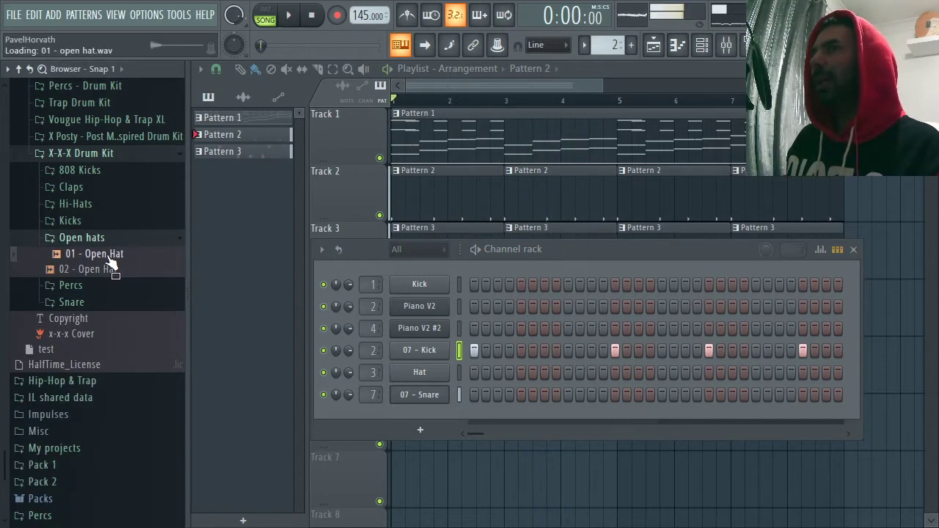
pyautogui.moveTo(116, 257); pyautogui.dragTo(669, 193)
pyautogui.moveTo(695, 260); pyautogui.dragTo(348, 326)
pyautogui.click(630, 308)
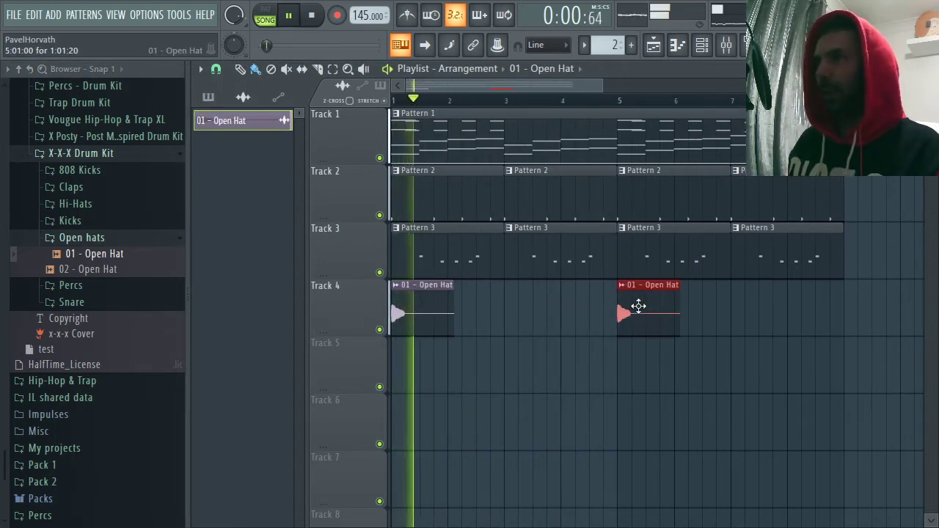
# - Route the 01 - Open Hat sample to mixer Insert 8 and lower that track's fader during playback
pyautogui.doubleClick(638, 306)
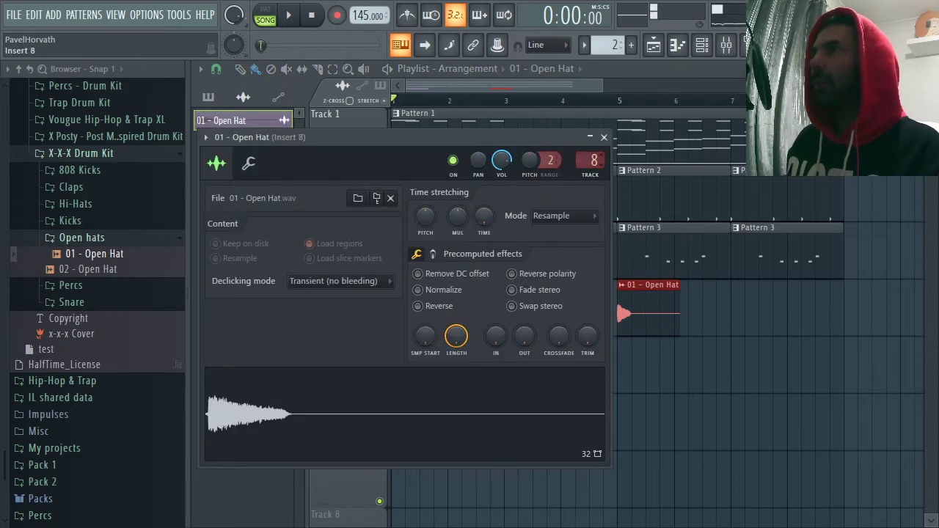
pyautogui.press('F9')
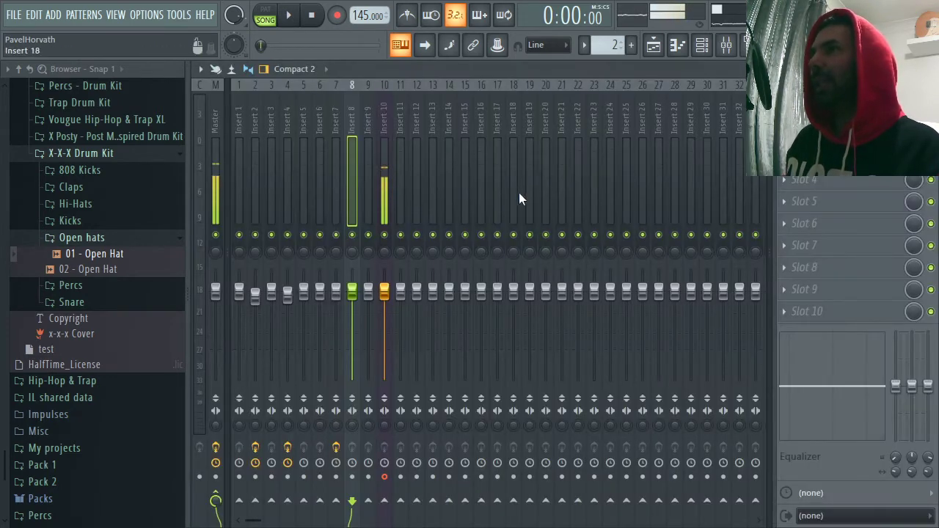
pyautogui.press('space')
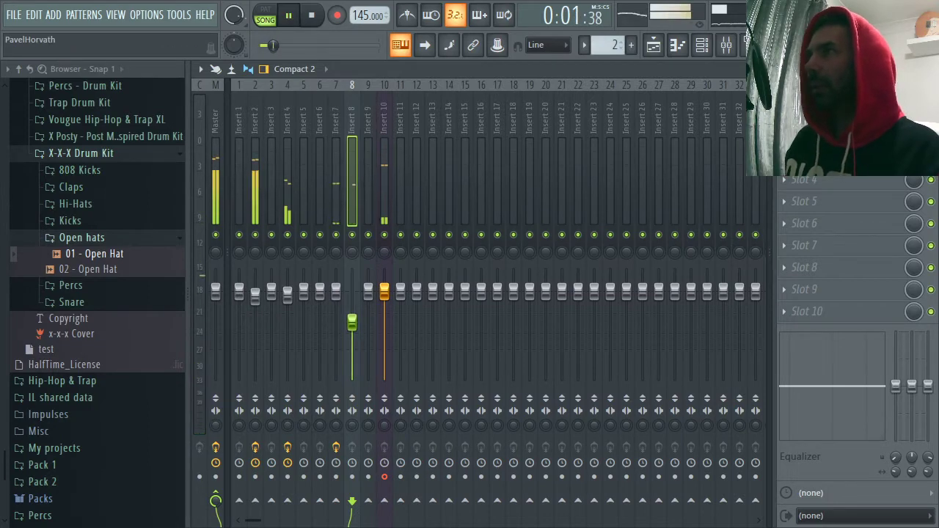
pyautogui.press('F9')
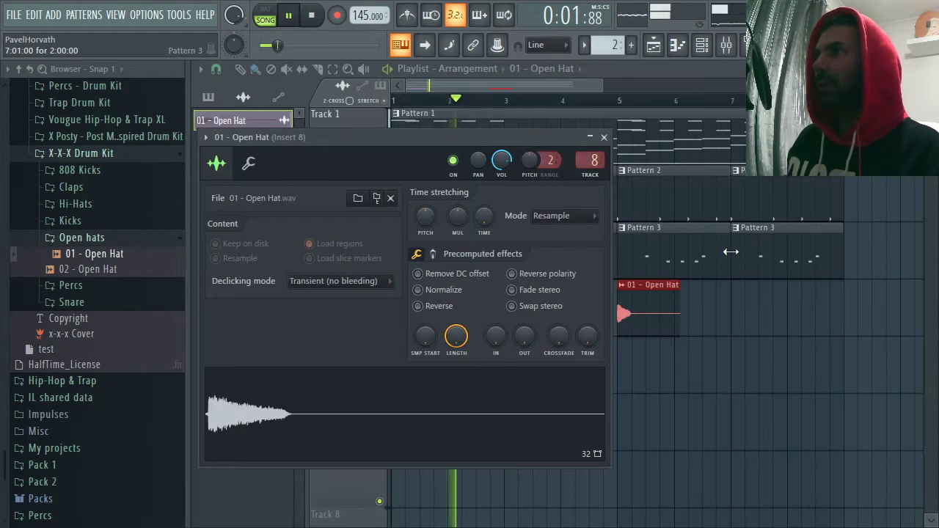
# - Add Fruity Parametric EQ 2 to slot 1 of Insert 8, cutting bands 1 to 3 and slightly lowering bands 6 and 7
pyautogui.doubleClick(593, 163)
pyautogui.click(844, 140)
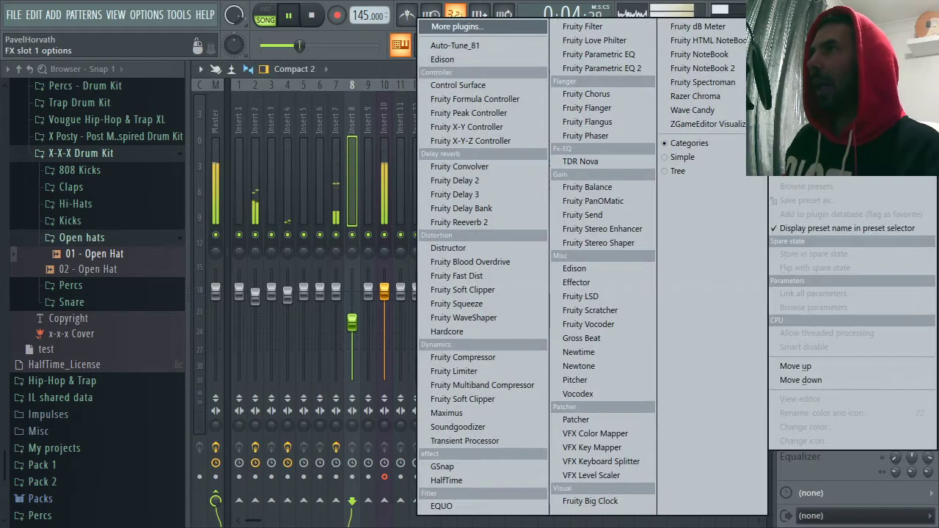
pyautogui.click(636, 73)
pyautogui.moveTo(304, 294); pyautogui.dragTo(301, 326)
pyautogui.moveTo(338, 294); pyautogui.dragTo(362, 305)
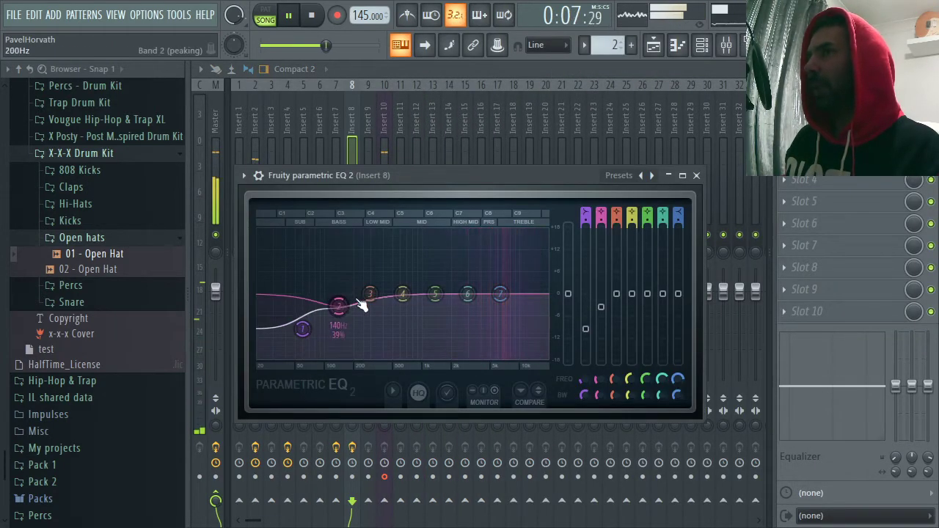
pyautogui.moveTo(468, 296); pyautogui.dragTo(469, 302)
pyautogui.moveTo(499, 293); pyautogui.dragTo(500, 298)
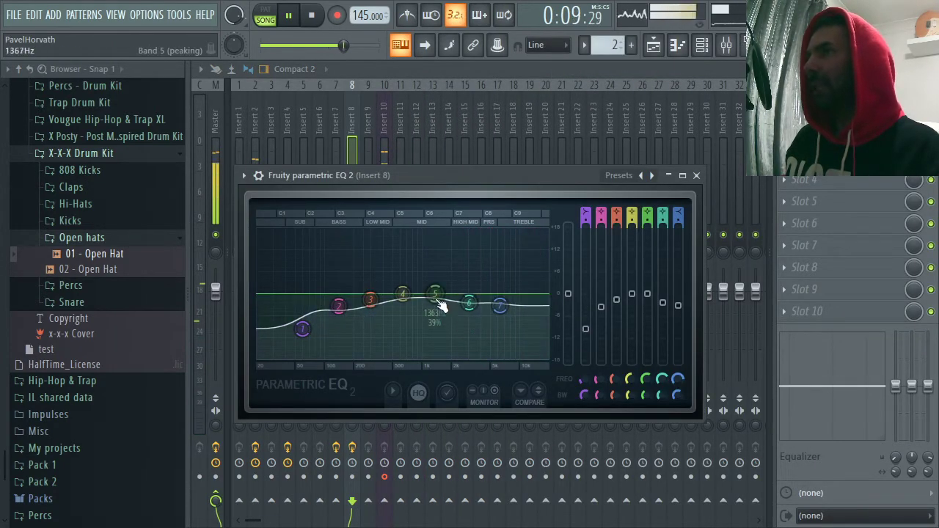
pyautogui.click(697, 176)
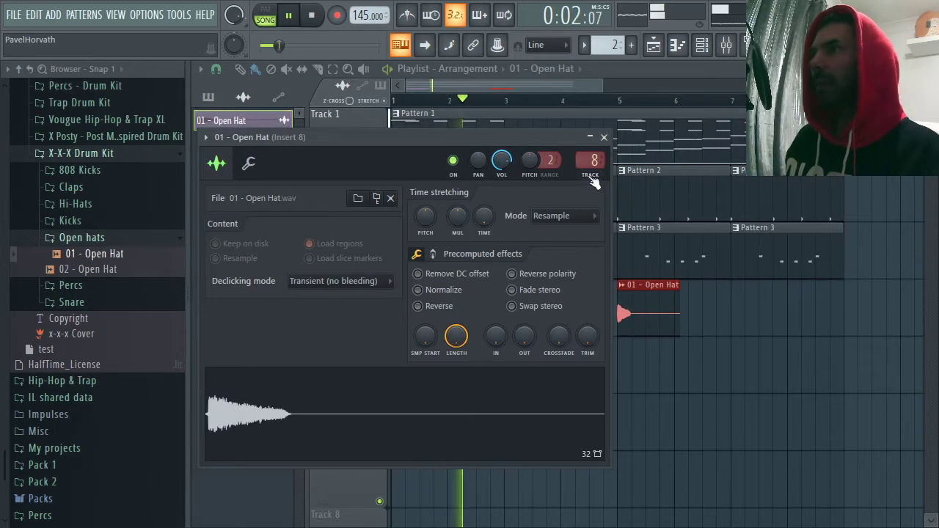
pyautogui.click(604, 138)
# - Show all channels in the channel rack and lower the 07 - Kick mixer track, Insert 2, to about -2.8 dB
pyautogui.click(702, 45)
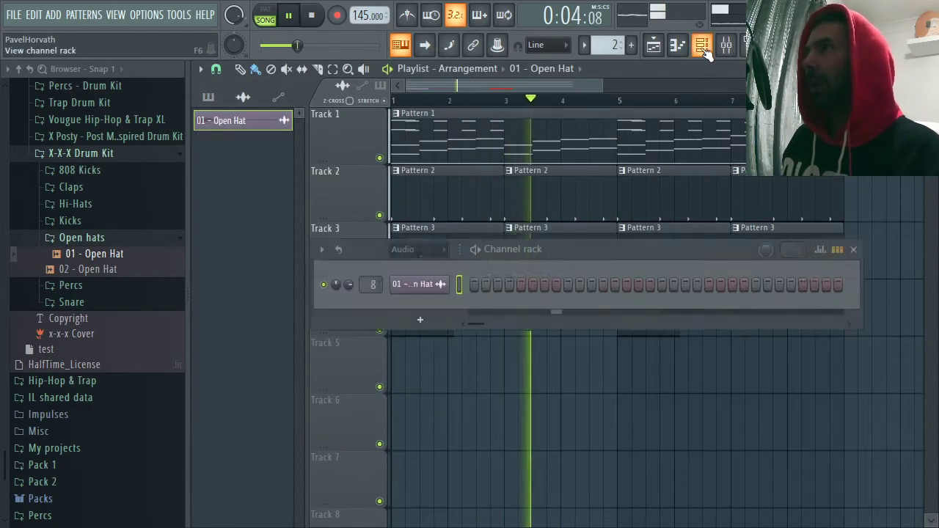
pyautogui.click(418, 249)
pyautogui.click(413, 265)
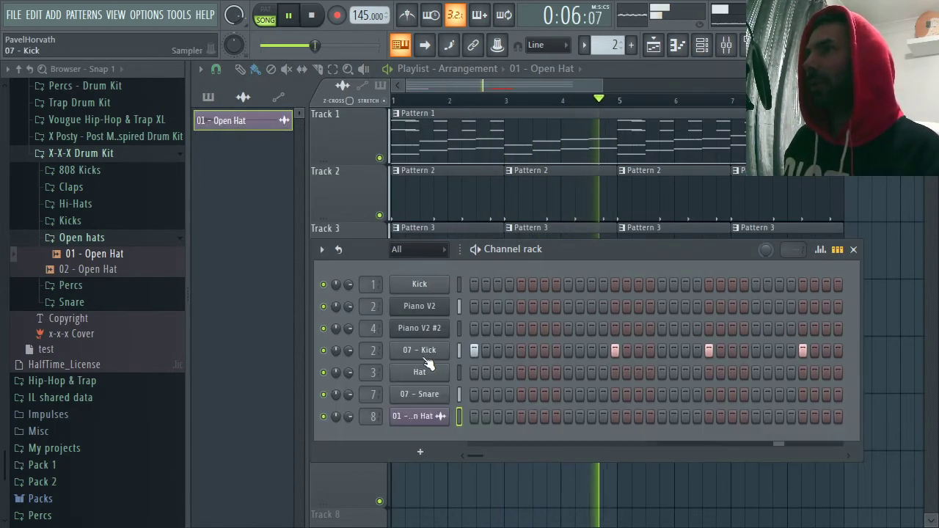
pyautogui.doubleClick(371, 349)
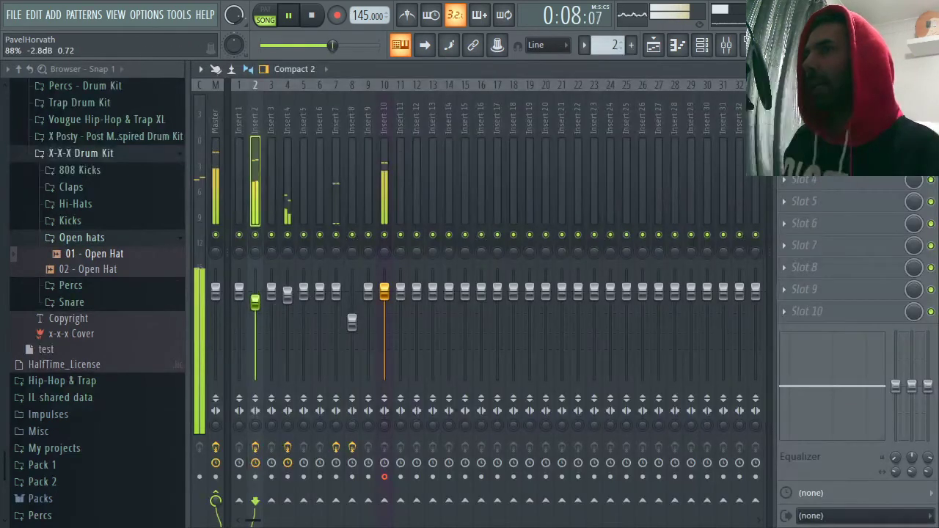
pyautogui.scroll(1, 255, 308)
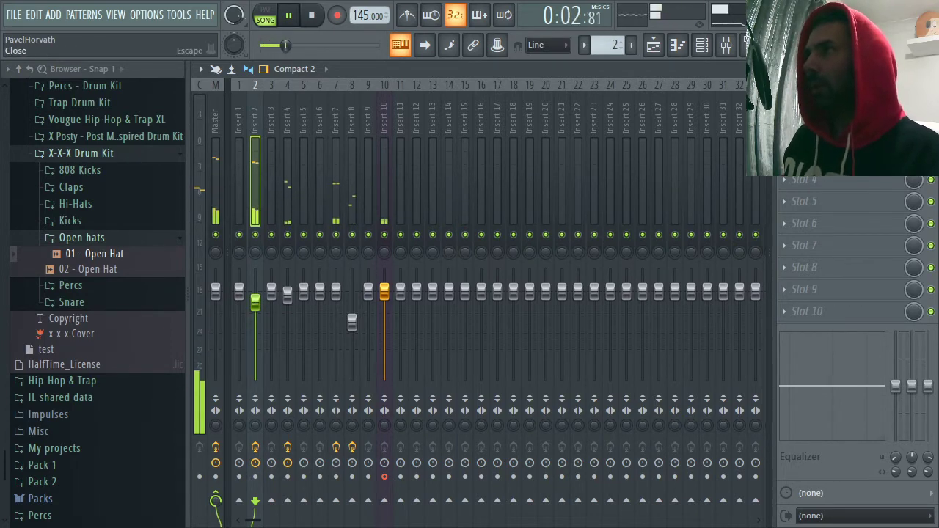
pyautogui.click(930, 69)
# - Add a C5 kick note on step 15 of bar 1 in Pattern 2's 07 - Kick part and play it back
pyautogui.moveTo(603, 86); pyautogui.dragTo(581, 86)
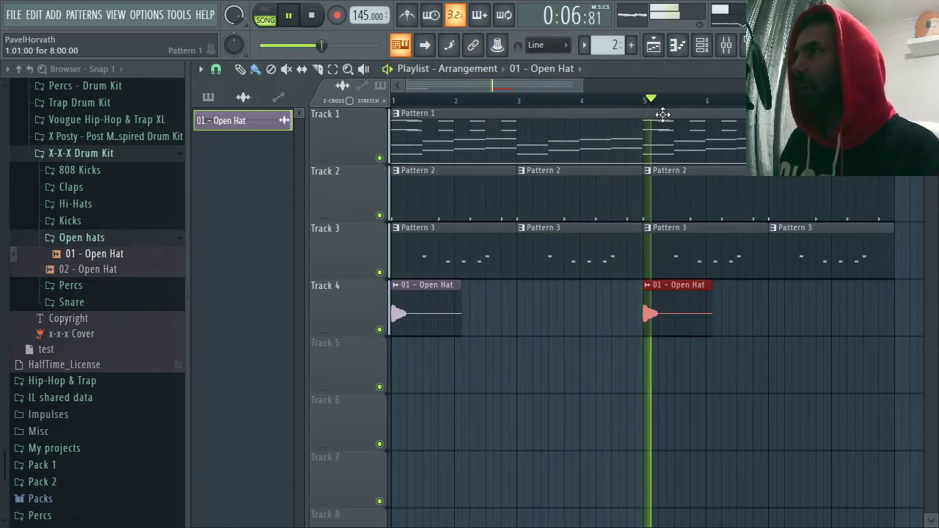
pyautogui.doubleClick(587, 208)
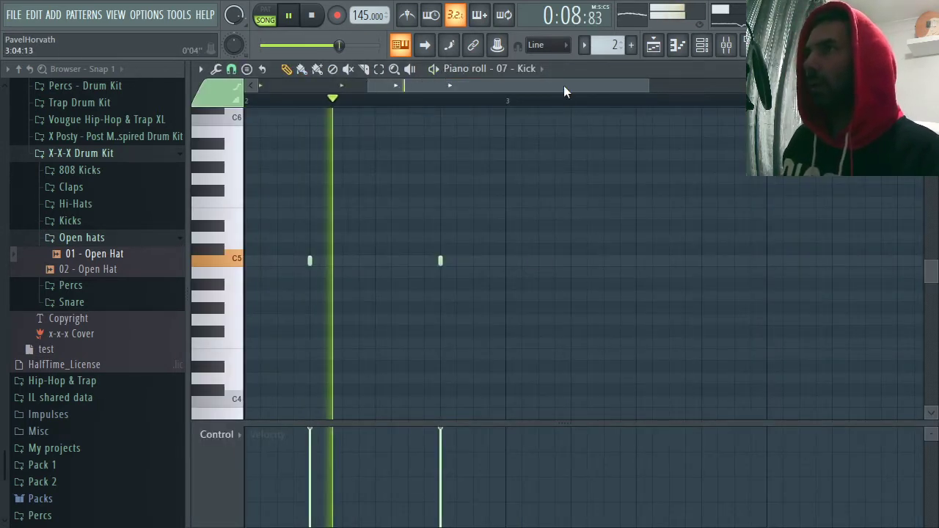
pyautogui.moveTo(564, 86); pyautogui.dragTo(371, 89)
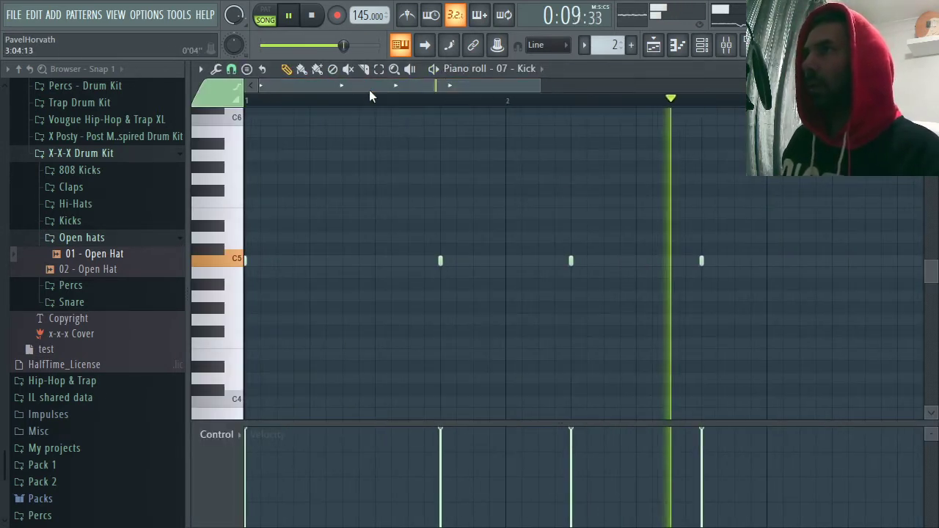
pyautogui.press('space')
pyautogui.click(473, 262)
pyautogui.press('space')
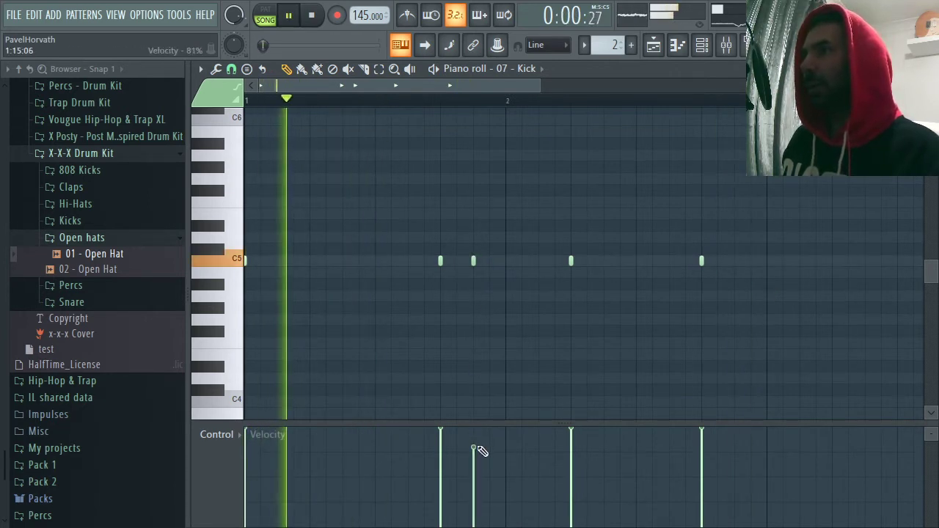
# - Lower the velocity of the step-15 kick note in bar 1 and copy all the kick notes into bars 3 and 4
pyautogui.moveTo(477, 447)
pyautogui.mouseDown()
pyautogui.moveTo(474, 472)
pyautogui.moveTo(478, 456)
pyautogui.mouseUp()
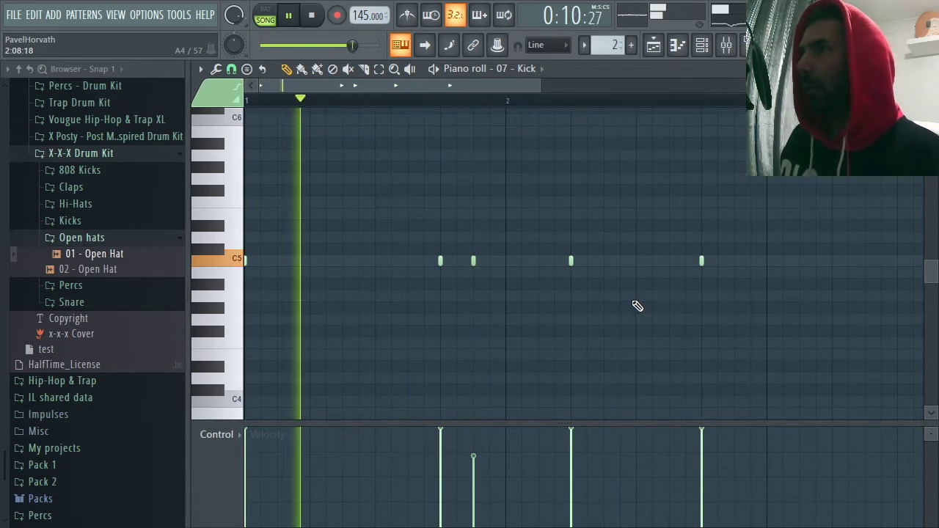
pyautogui.press('space')
pyautogui.hotkey('ctrl', 'a')
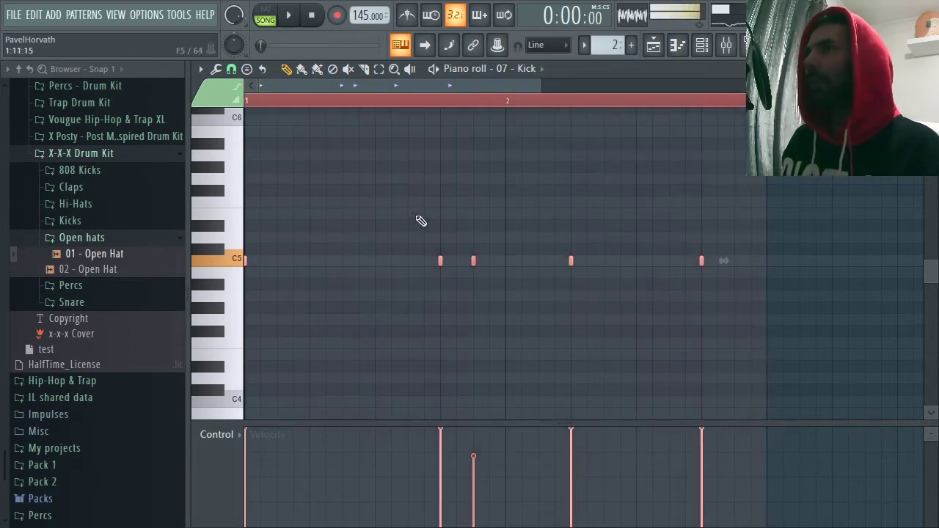
pyautogui.moveTo(246, 262); pyautogui.dragTo(314, 263)
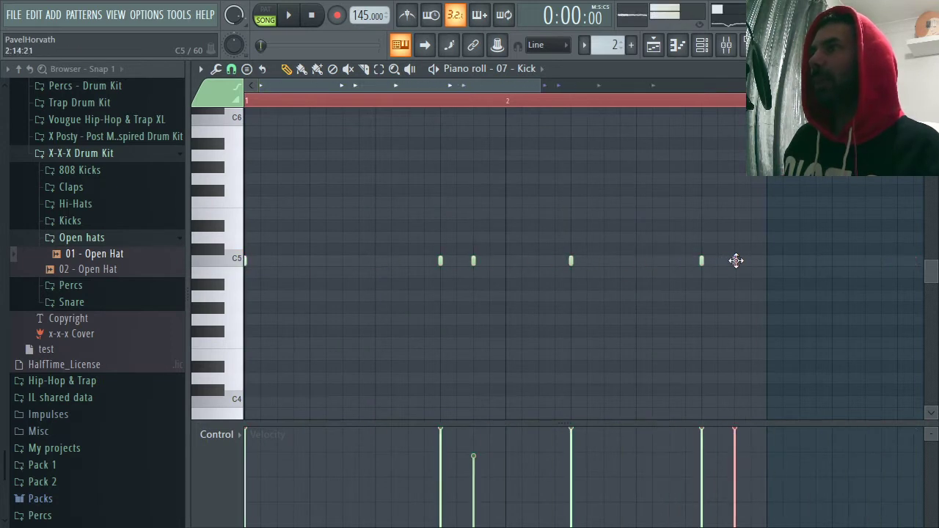
pyautogui.scroll(-3, 466, 85)
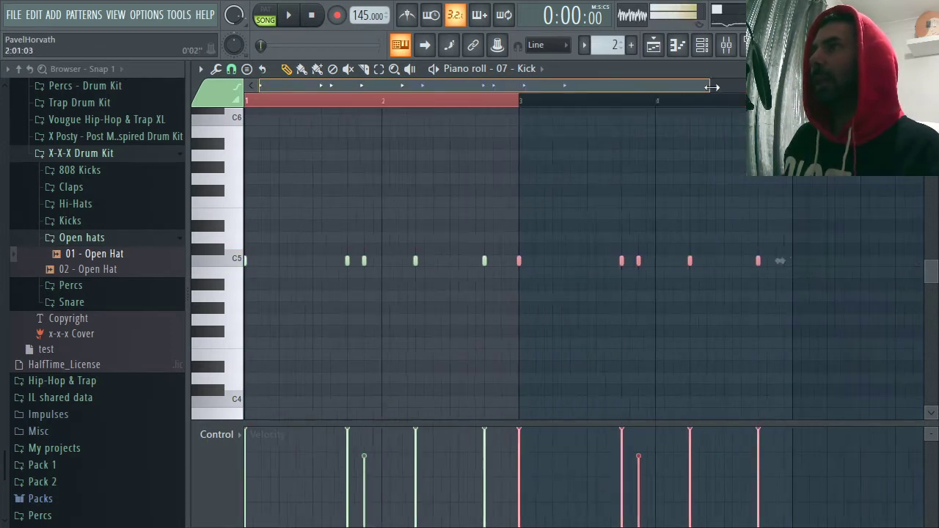
# - Delete the step-15 kick note from bar 1 and replace the overlapping Pattern 2 clips on Track 2 with one at bar 5
pyautogui.click(251, 103)
pyautogui.click(929, 69)
pyautogui.rightClick(612, 200)
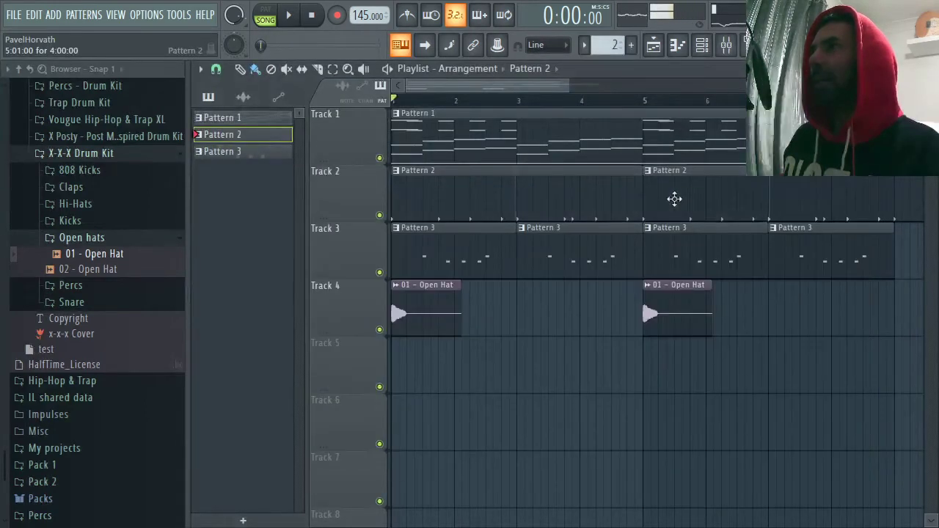
pyautogui.rightClick(675, 199)
pyautogui.rightClick(804, 193)
pyautogui.click(667, 193)
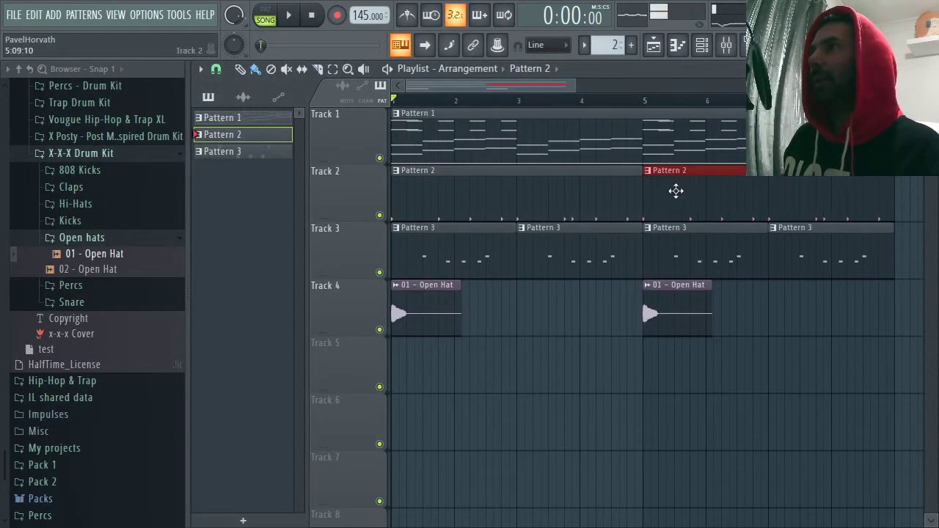
# - Review the four-bar 07 - Kick part in the piano roll while the song plays, then return to the playlist
pyautogui.click(702, 44)
pyautogui.rightClick(434, 352)
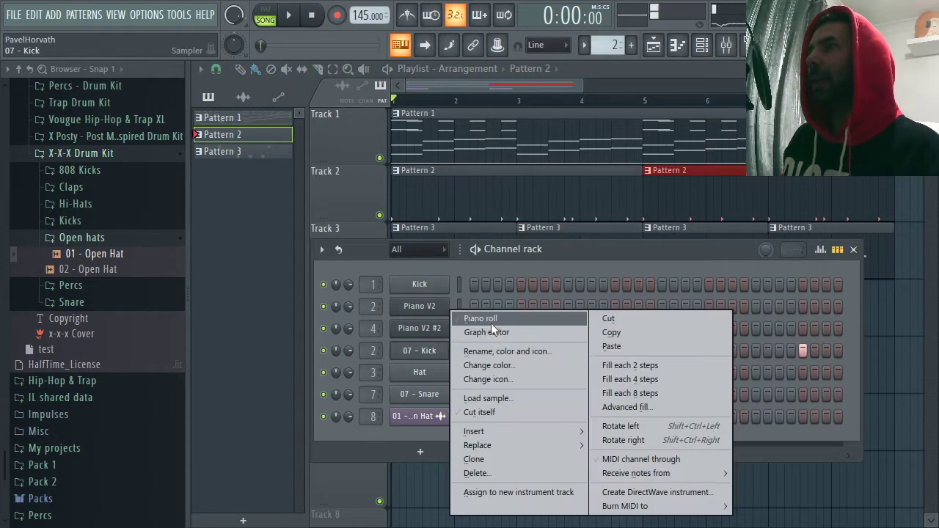
pyautogui.click(490, 321)
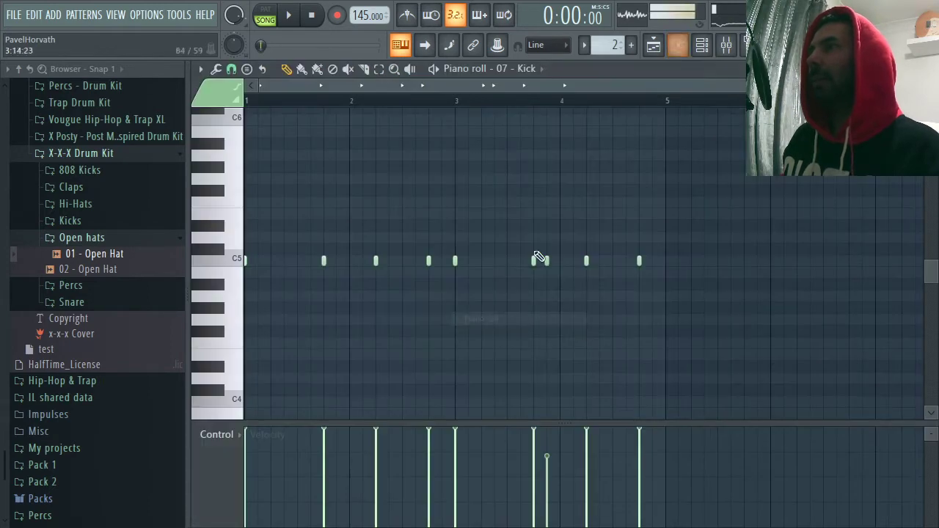
pyautogui.click(290, 22)
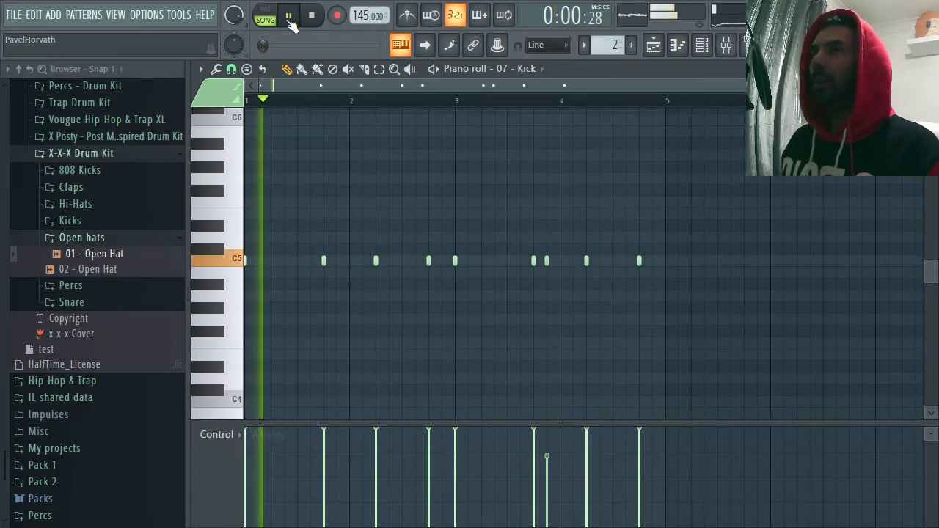
pyautogui.hotkey('alt', 'Tab')
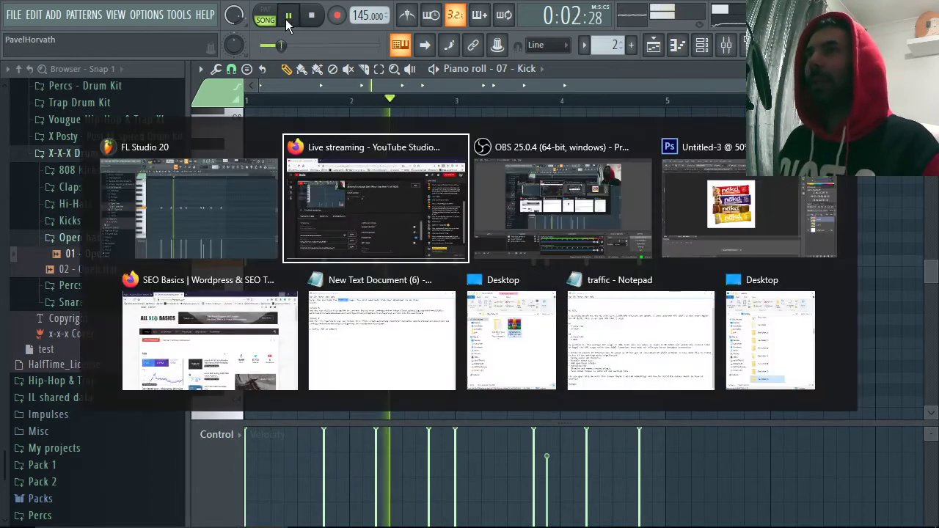
pyautogui.hotkey('alt', 'Tab')
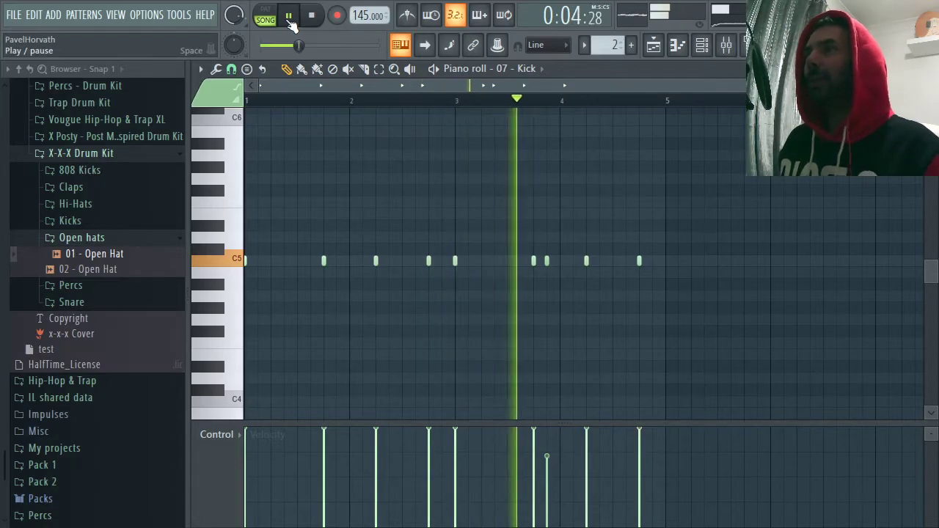
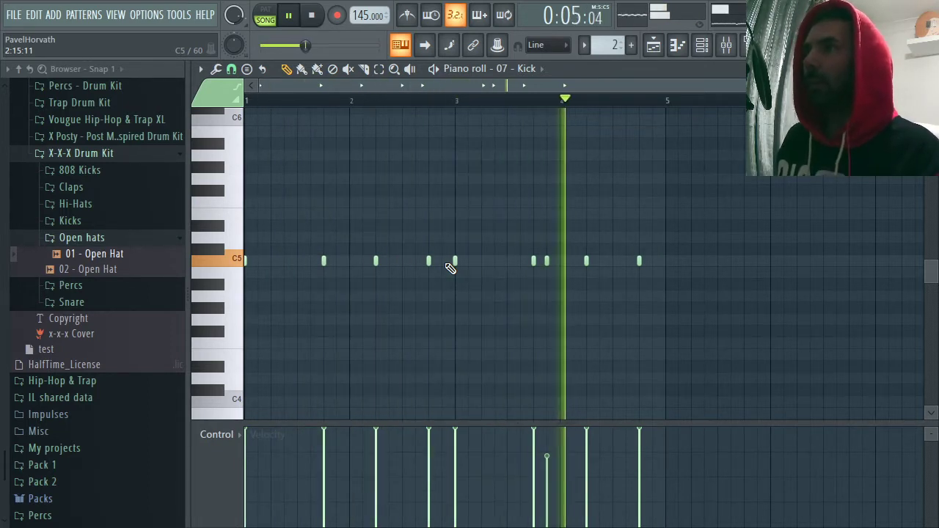
pyautogui.click(930, 69)
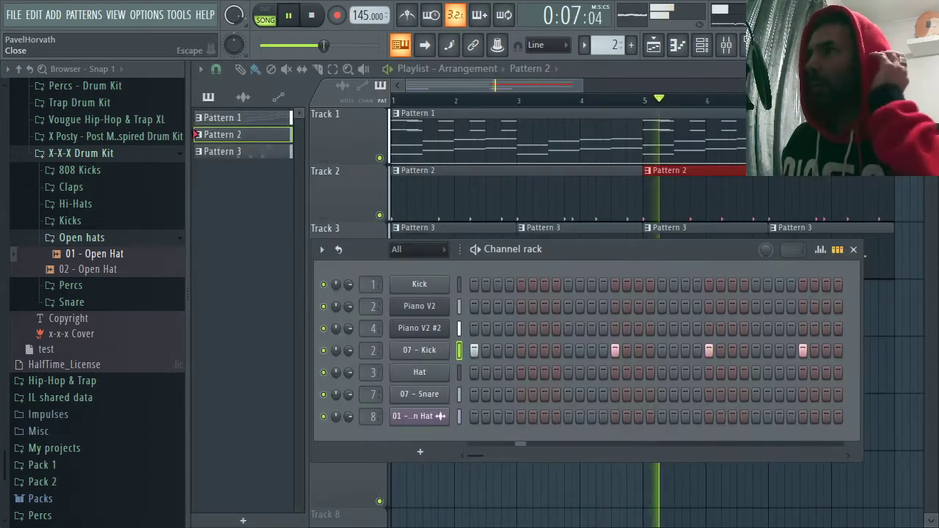
pyautogui.moveTo(649, 254); pyautogui.dragTo(683, 224)
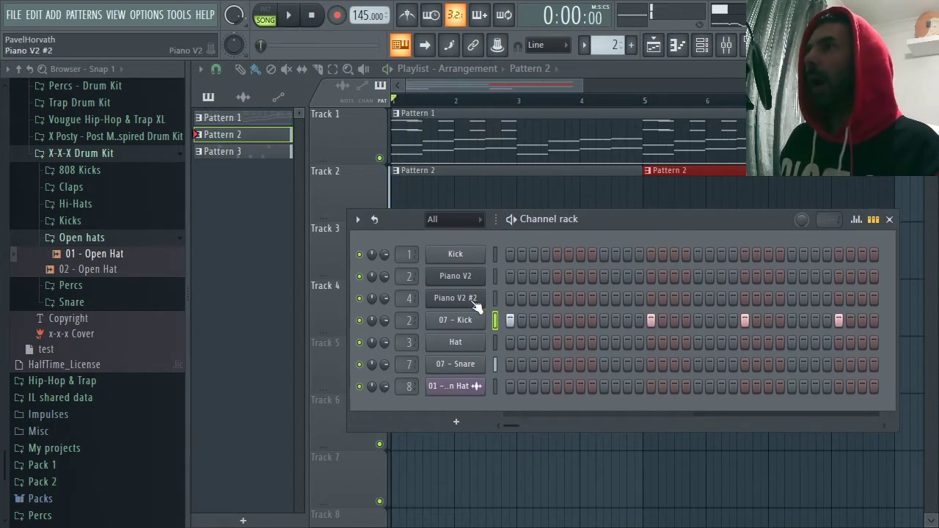
pyautogui.moveTo(578, 80); pyautogui.dragTo(579, 204)
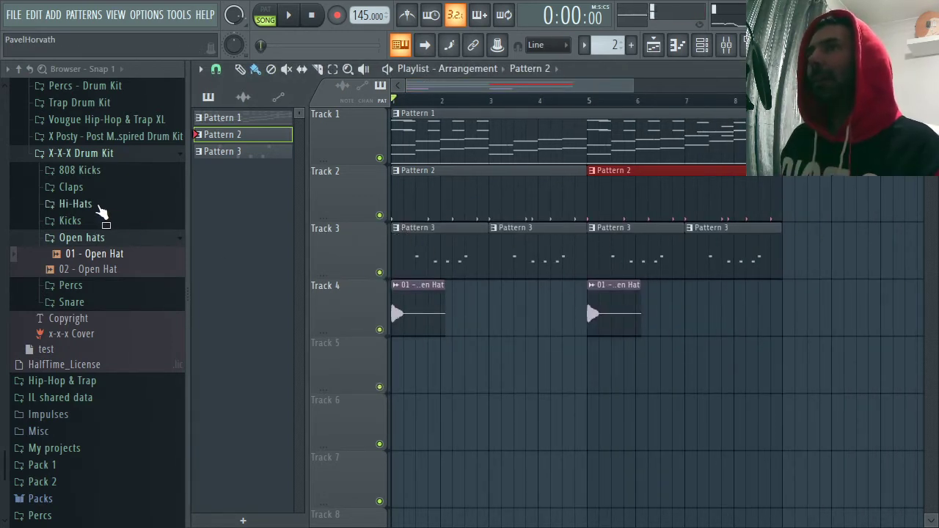
# - Audition samples in the X-X-X Drum Kit's Claps folder during playback and add 05 - Clap as a new channel
pyautogui.click(70, 187)
pyautogui.click(698, 50)
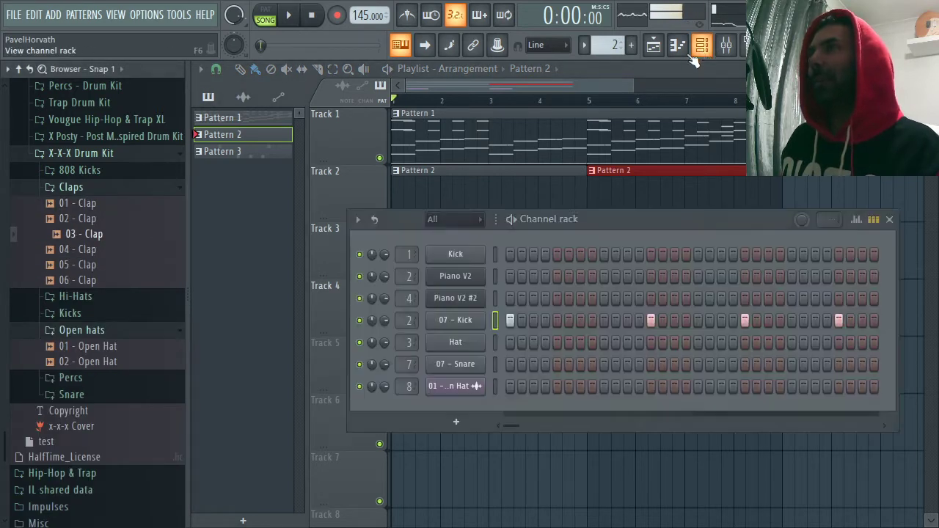
pyautogui.click(96, 255)
pyautogui.click(95, 268)
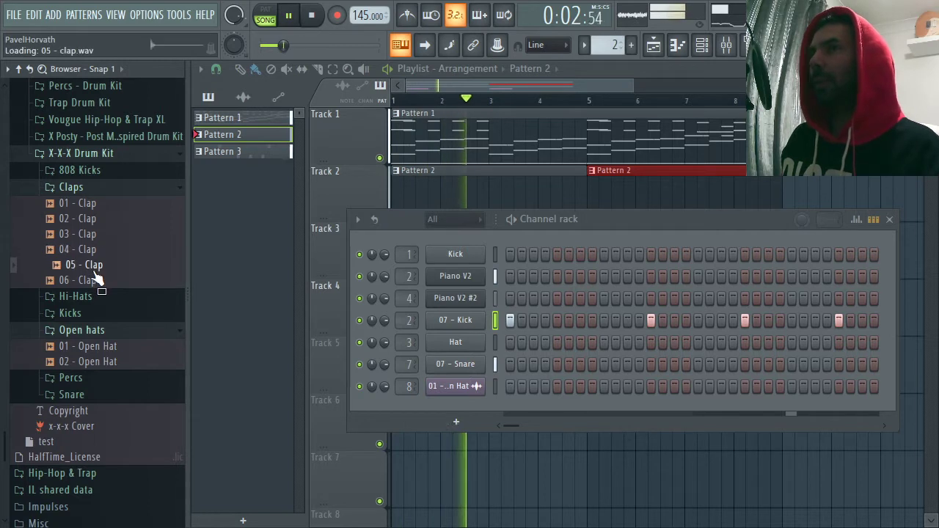
pyautogui.moveTo(98, 277); pyautogui.dragTo(449, 405)
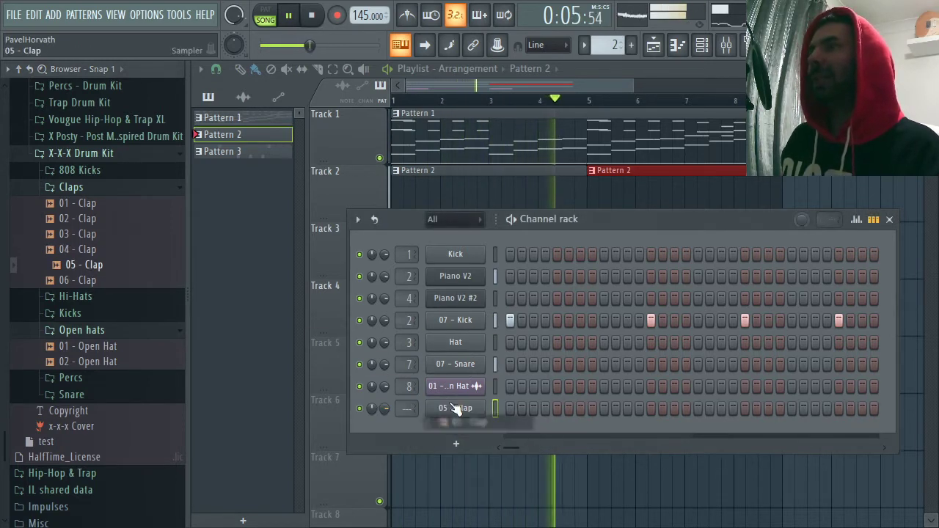
# - In Pattern 3, add 05 - Clap hits on steps 9 and 25 and route the clap to mixer Insert 12
pyautogui.click(703, 46)
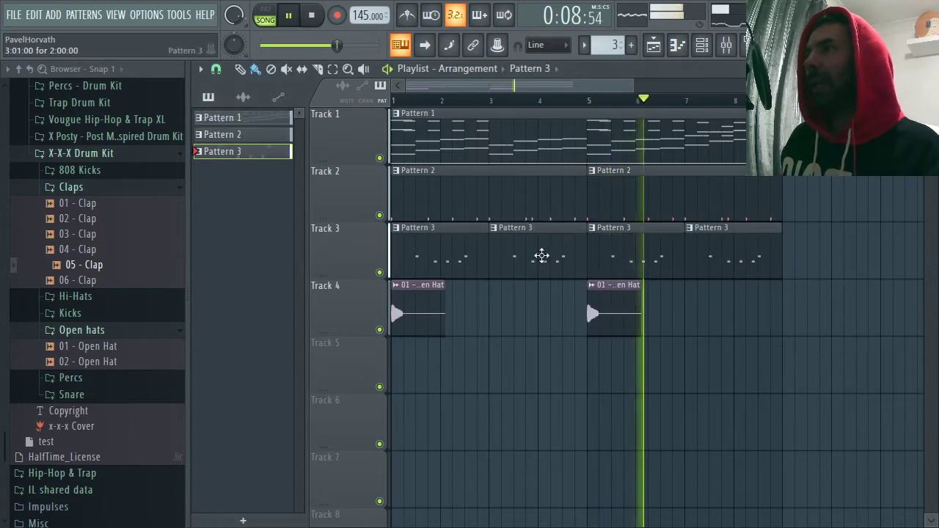
pyautogui.click(725, 46)
pyautogui.click(702, 45)
pyautogui.press('space')
pyautogui.press('space')
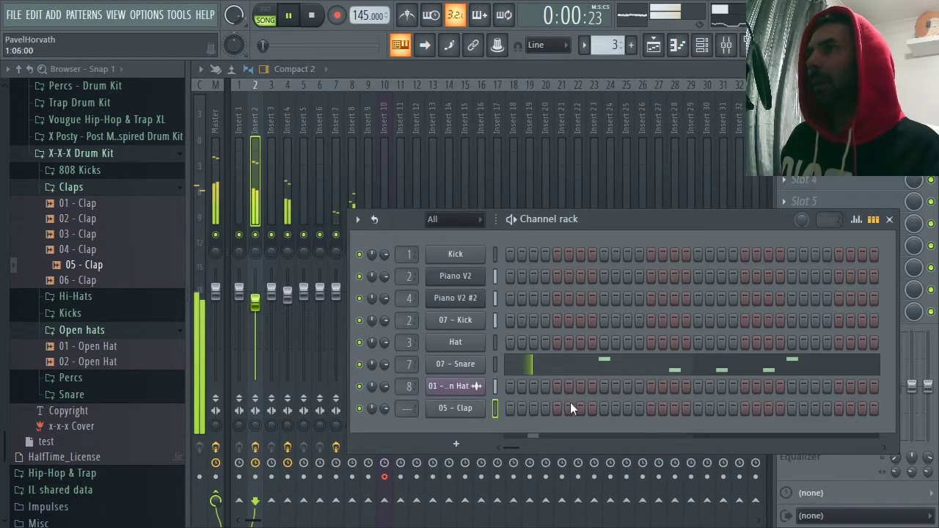
pyautogui.click(605, 409)
pyautogui.press('space')
pyautogui.click(790, 411)
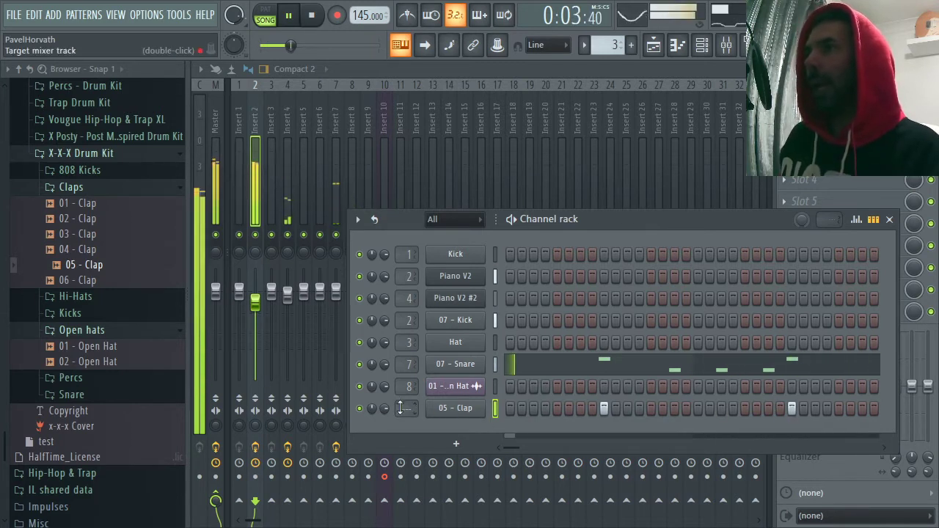
pyautogui.moveTo(409, 408); pyautogui.dragTo(409, 360)
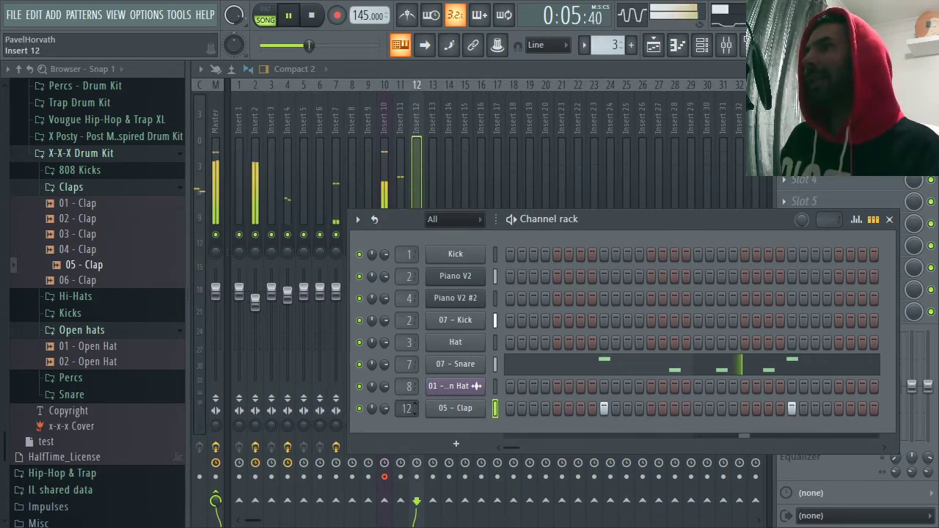
pyautogui.press('F6')
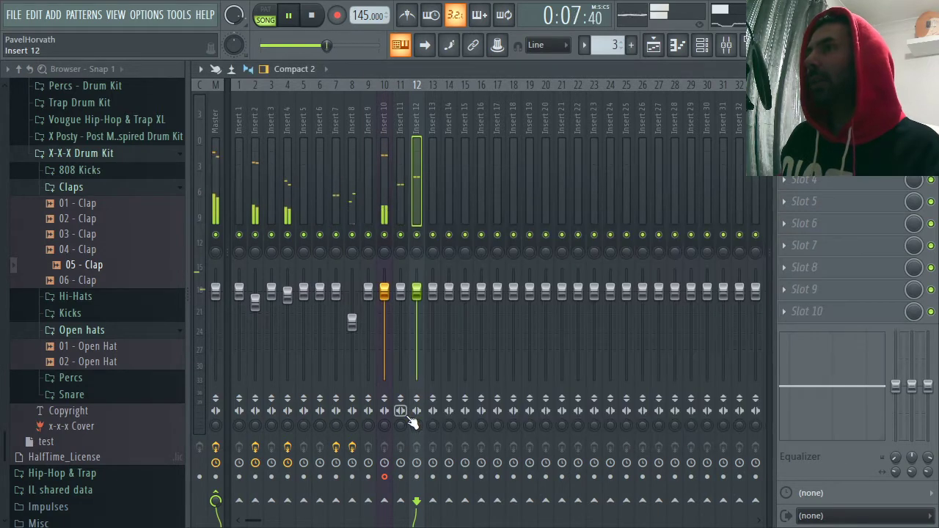
# - Add Fruity Reeverb 2 to slot 1 of Insert 12, with the wet level at 61% and the slot's mix level at 20%
pyautogui.click(785, 136)
pyautogui.moveTo(800, 145)
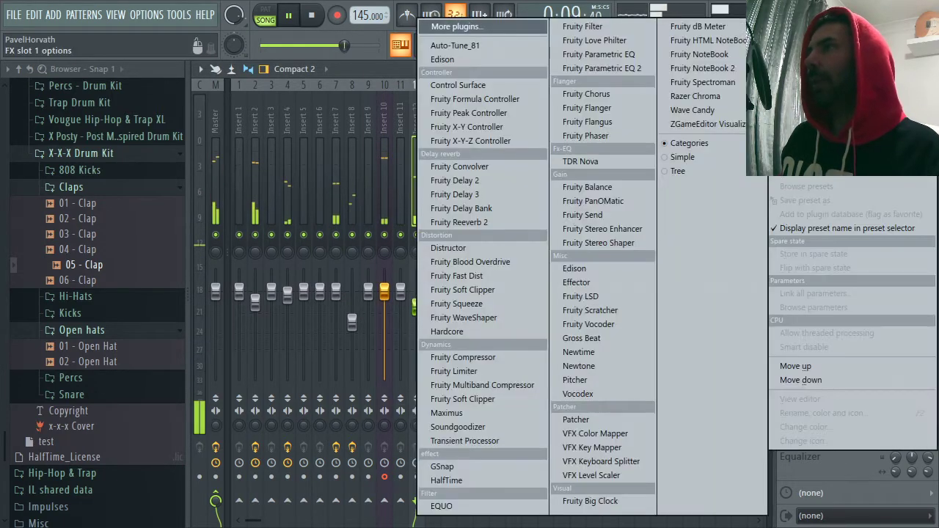
pyautogui.click(515, 222)
pyautogui.moveTo(602, 218); pyautogui.dragTo(601, 211)
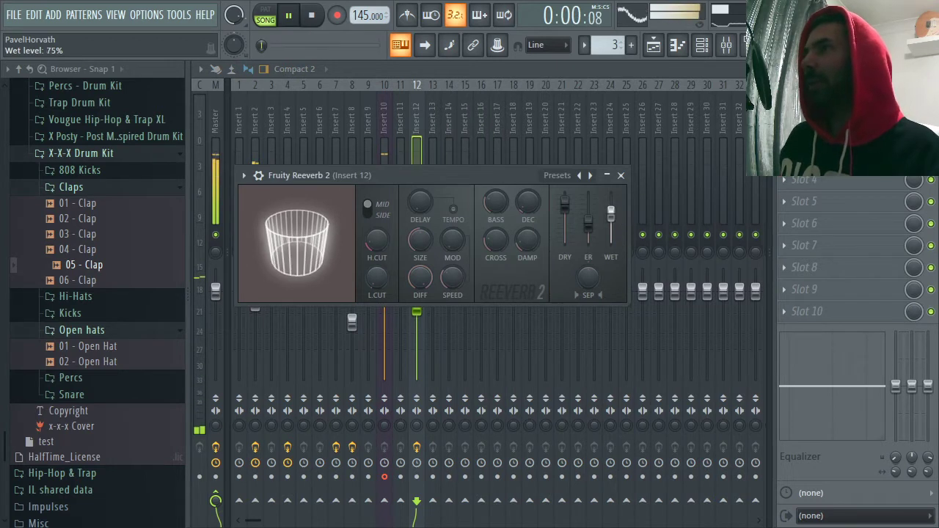
pyautogui.moveTo(611, 218); pyautogui.dragTo(610, 220)
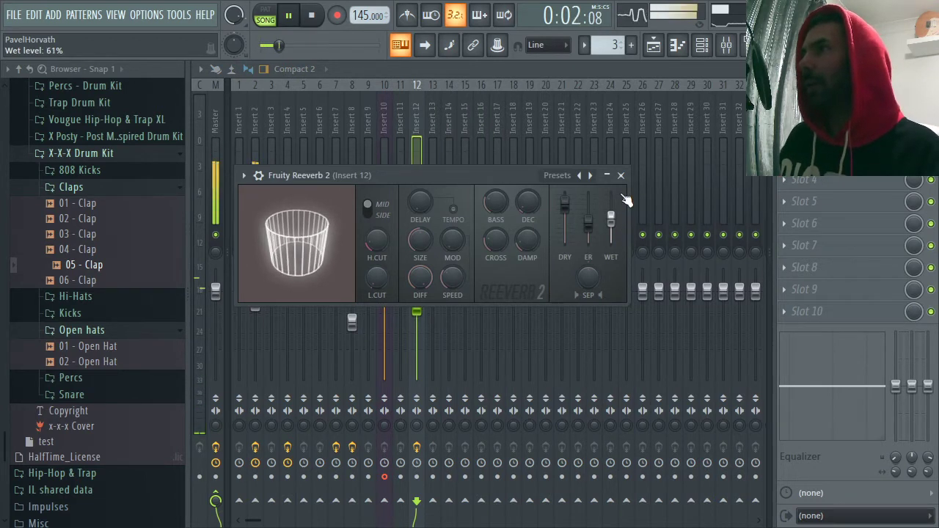
pyautogui.click(621, 176)
pyautogui.moveTo(913, 113); pyautogui.dragTo(914, 136)
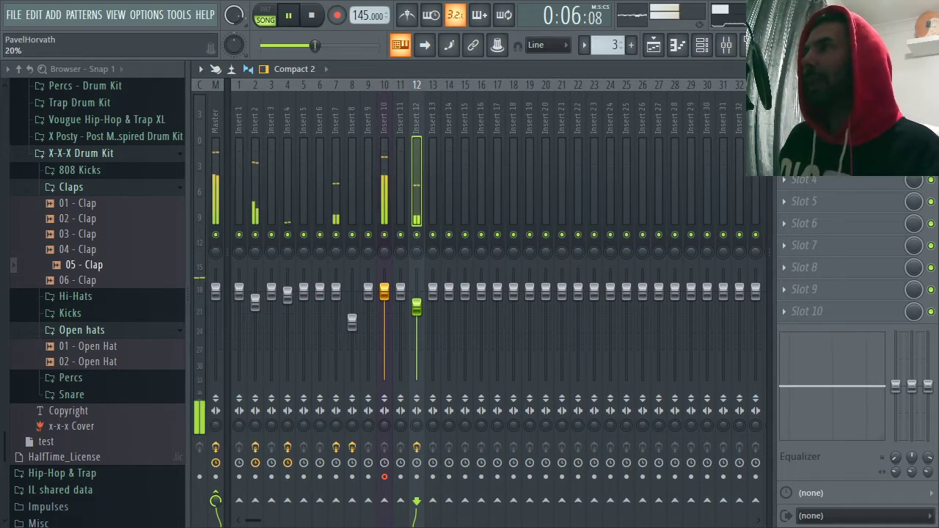
# - Add Fruity Parametric EQ 2 to slot 2 of Insert 12, slightly boosting bands 3 to 7, and stop playback
pyautogui.click(808, 135)
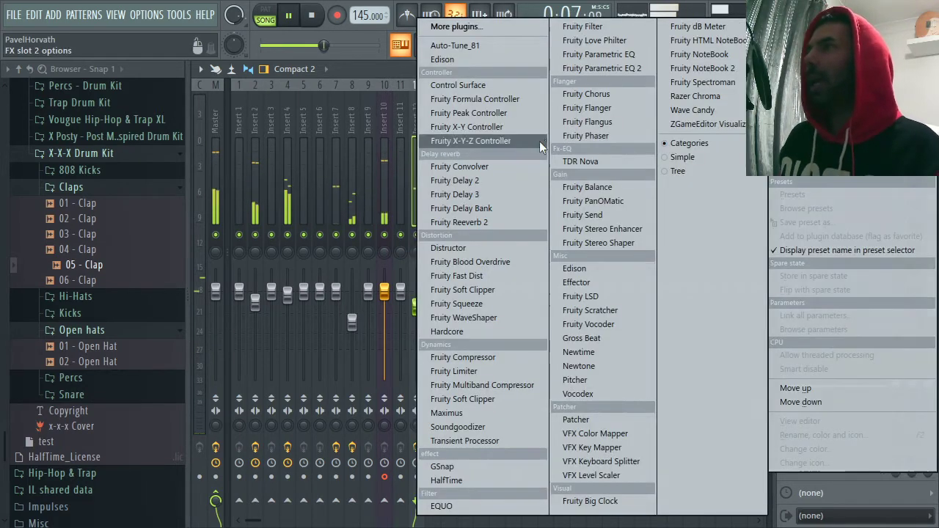
pyautogui.click(599, 63)
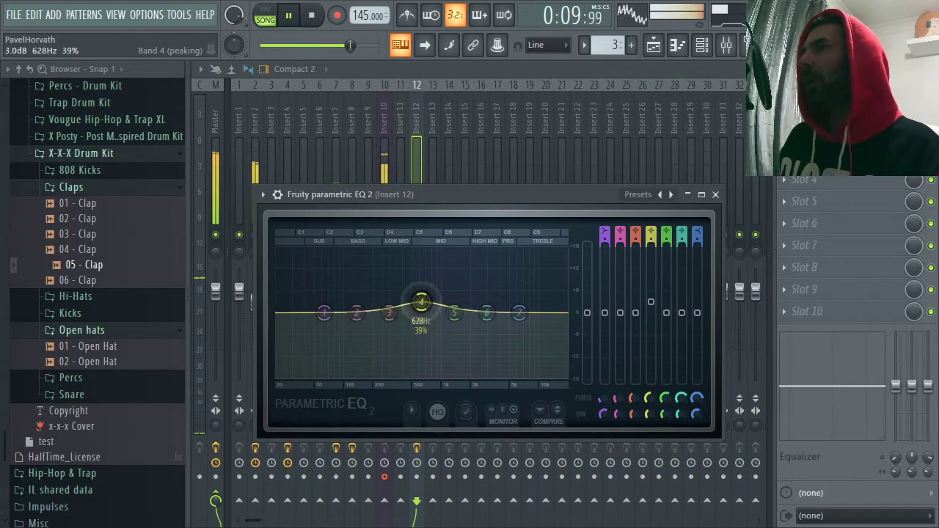
pyautogui.moveTo(454, 313); pyautogui.dragTo(454, 299)
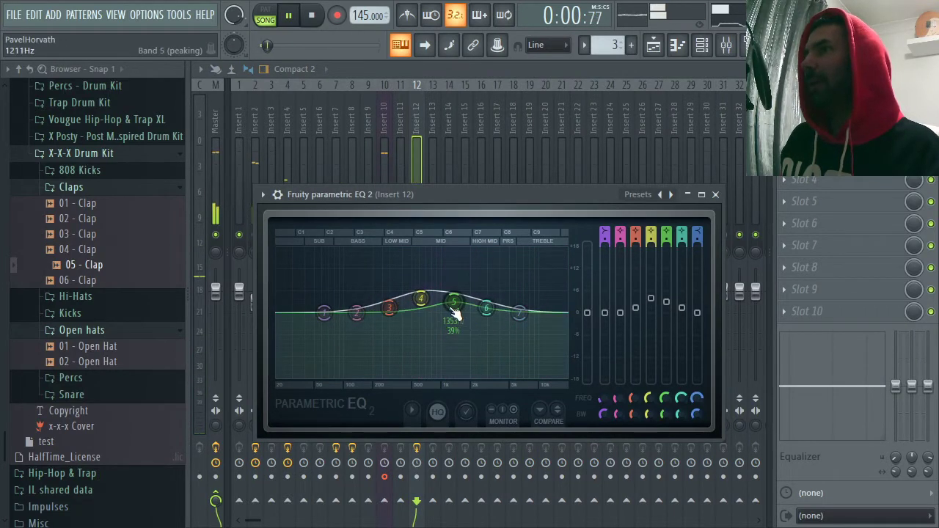
pyautogui.moveTo(422, 300); pyautogui.dragTo(422, 304)
pyautogui.moveTo(486, 309); pyautogui.dragTo(519, 308)
pyautogui.moveTo(453, 302); pyautogui.dragTo(422, 301)
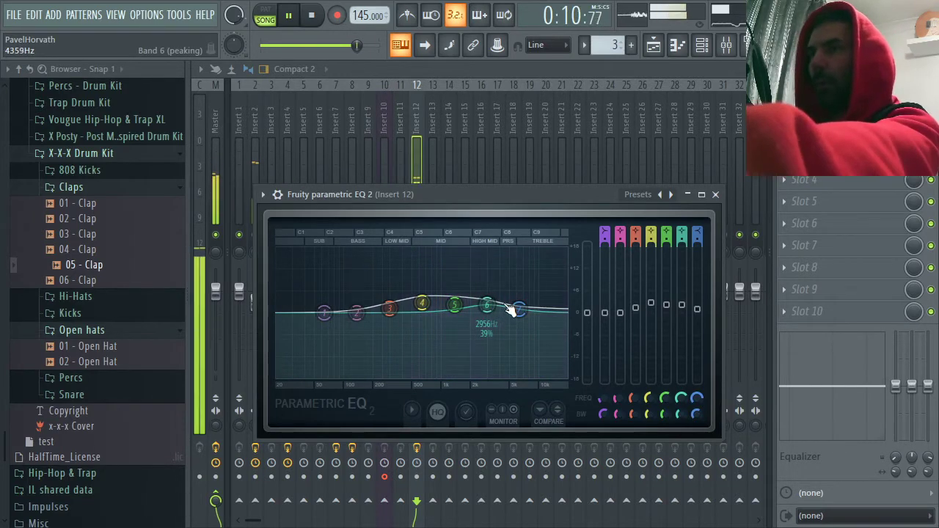
pyautogui.click(716, 195)
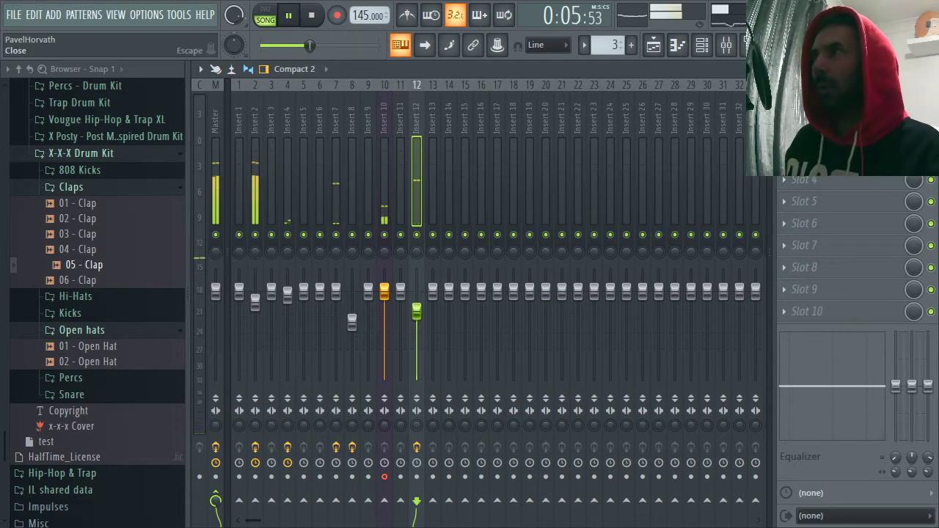
pyautogui.press('F9')
pyautogui.press('space')
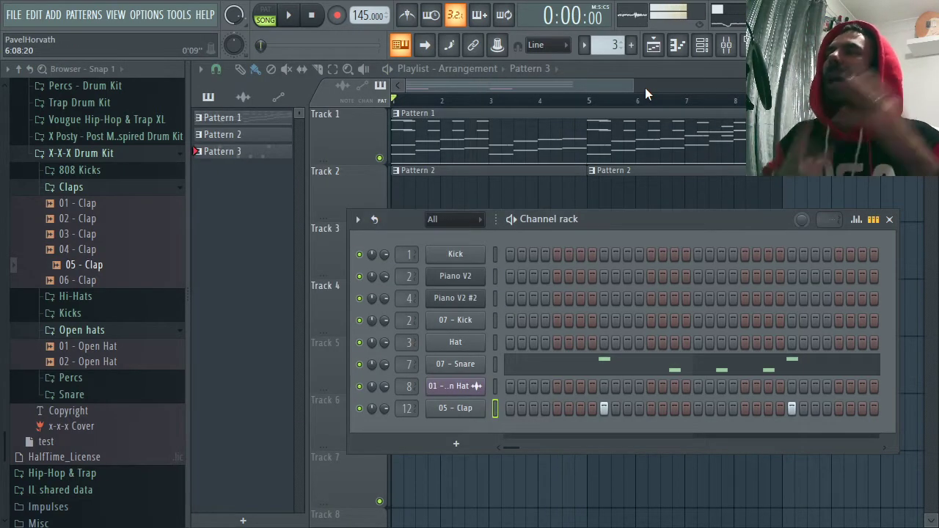
# - Collapse the Claps folder in the browser and move the Channel rack lower to uncover playlist Track 3
pyautogui.click(94, 188)
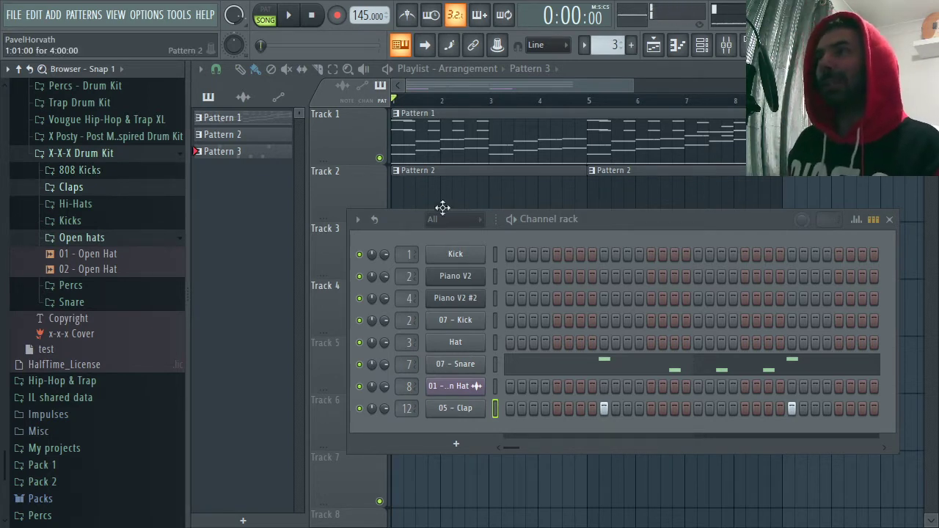
pyautogui.moveTo(629, 229); pyautogui.dragTo(635, 270)
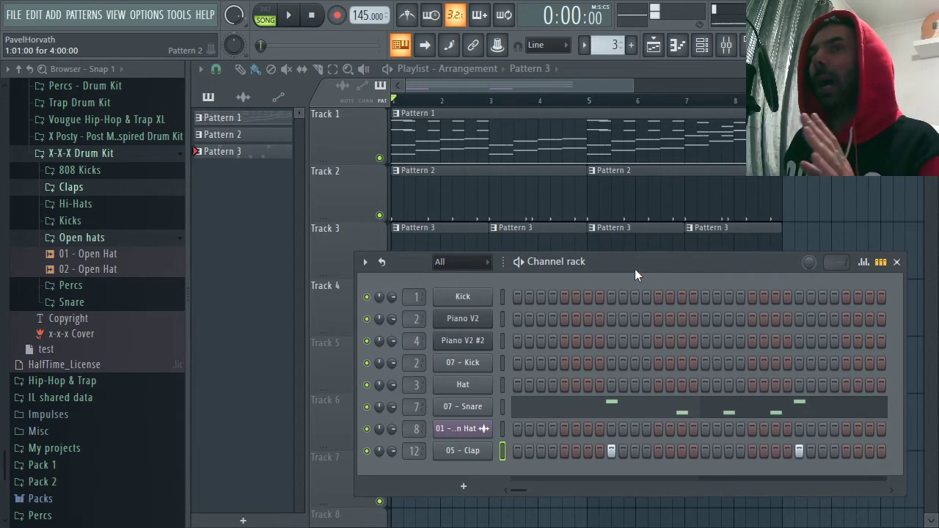
pyautogui.moveTo(634, 268); pyautogui.dragTo(631, 255)
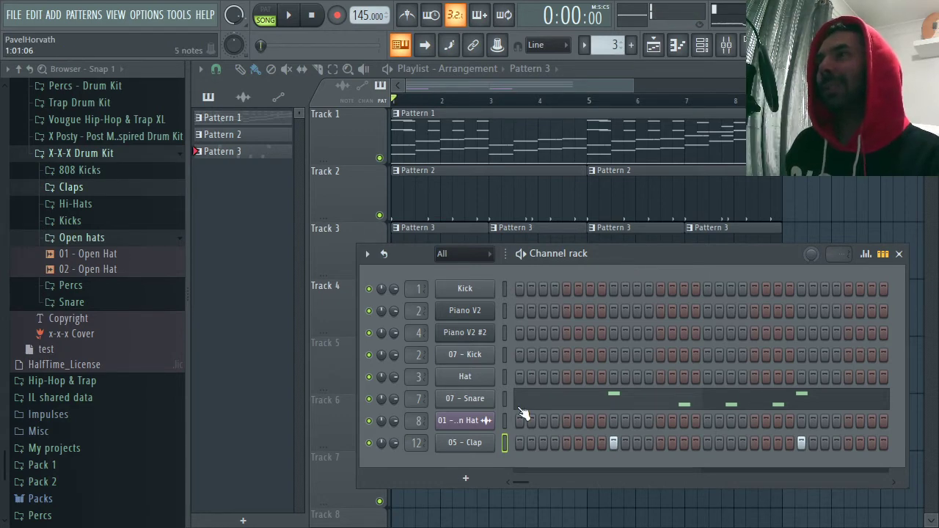
# - Try an extra 07 - Kick note at C5 around the start of bar 2 in Pattern 2 against playback
pyautogui.press('F6')
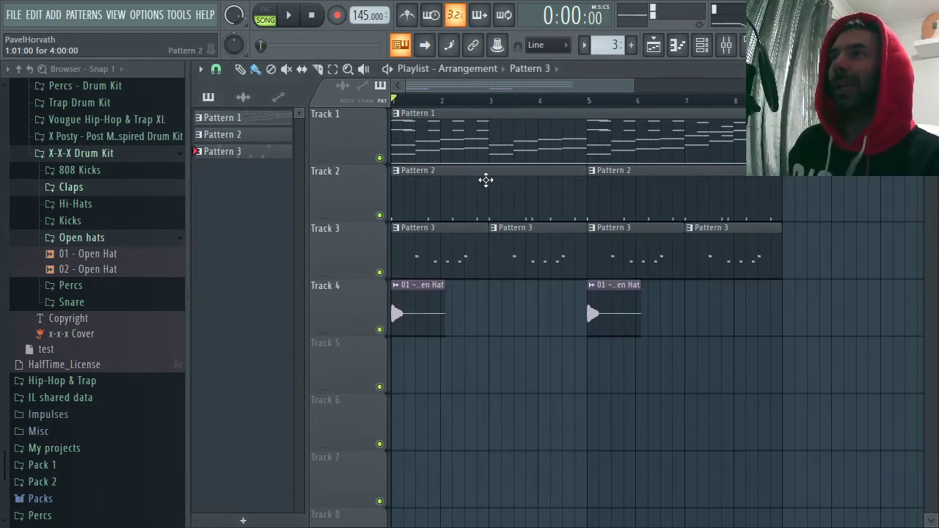
pyautogui.doubleClick(474, 199)
pyautogui.moveTo(493, 86); pyautogui.dragTo(396, 88)
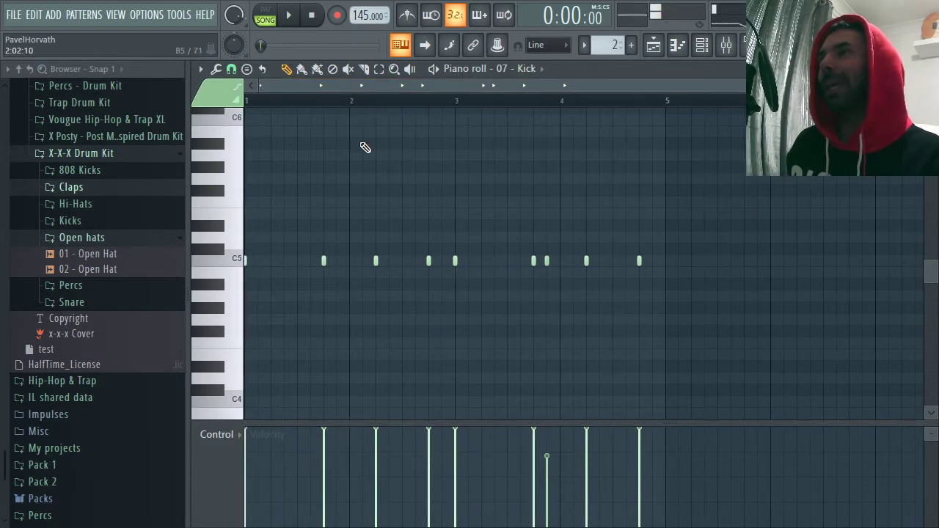
pyautogui.click(357, 264)
pyautogui.press('space')
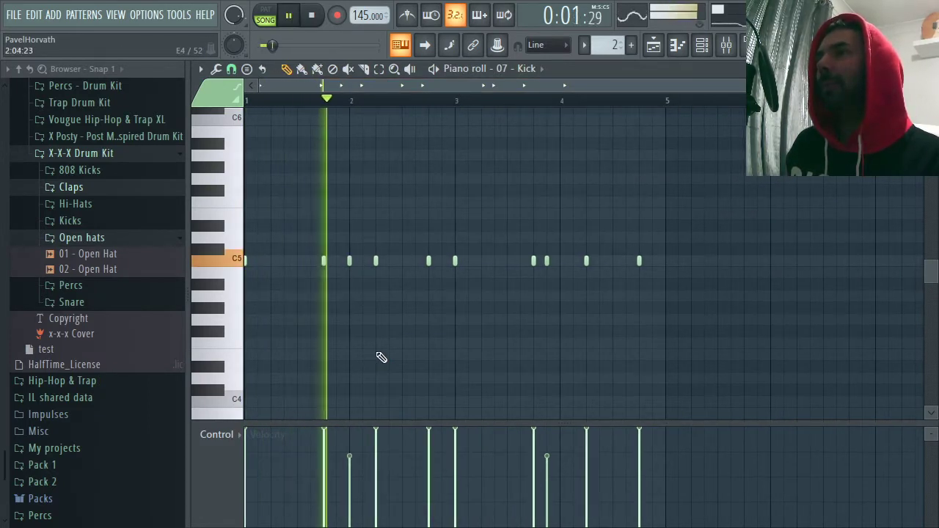
pyautogui.press('space')
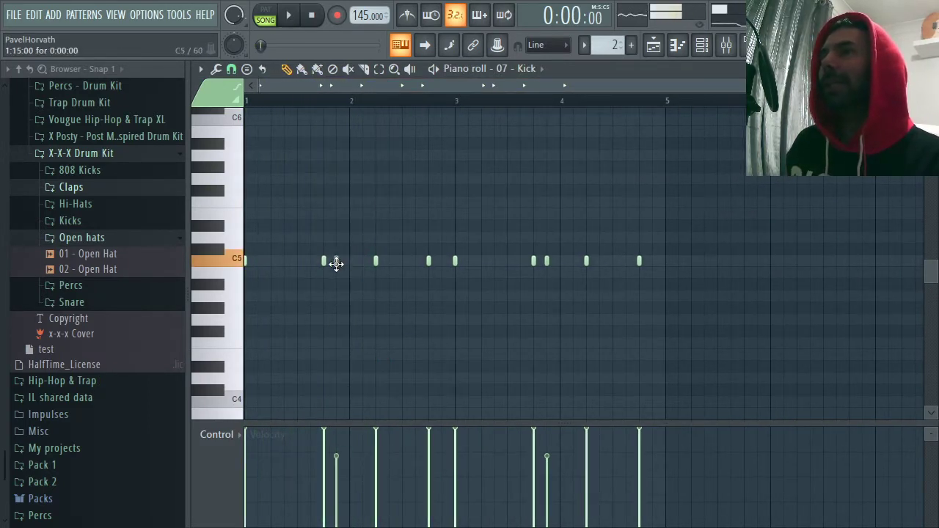
pyautogui.press('space')
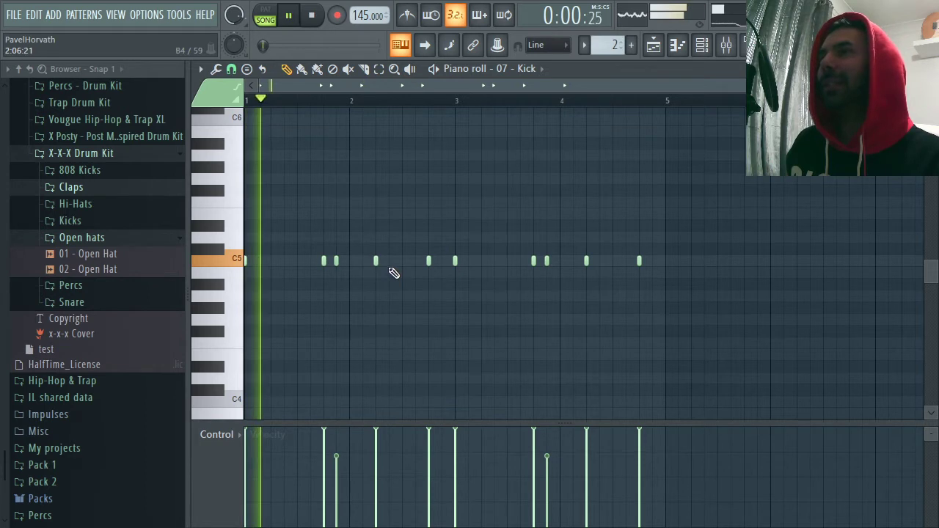
pyautogui.press('space')
pyautogui.rightClick(338, 262)
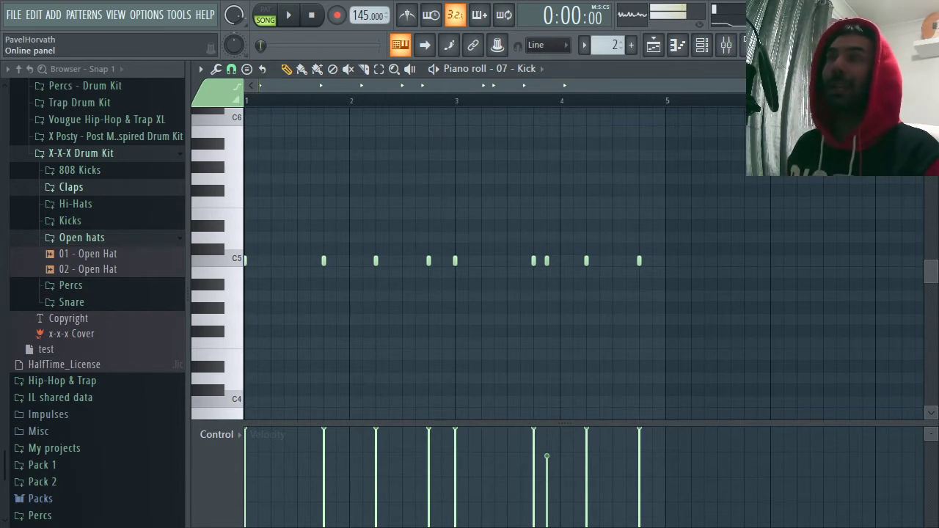
pyautogui.click(929, 68)
# - Play the song briefly, move the Channel rack up over playlist Track 2, and collapse the Open hats folder
pyautogui.press('space')
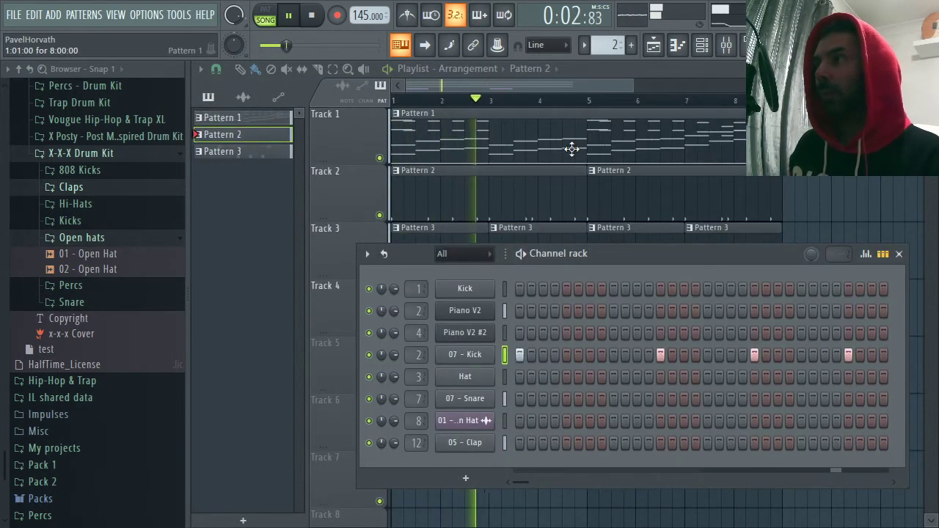
pyautogui.moveTo(603, 254); pyautogui.dragTo(588, 182)
pyautogui.press('space')
pyautogui.click(90, 237)
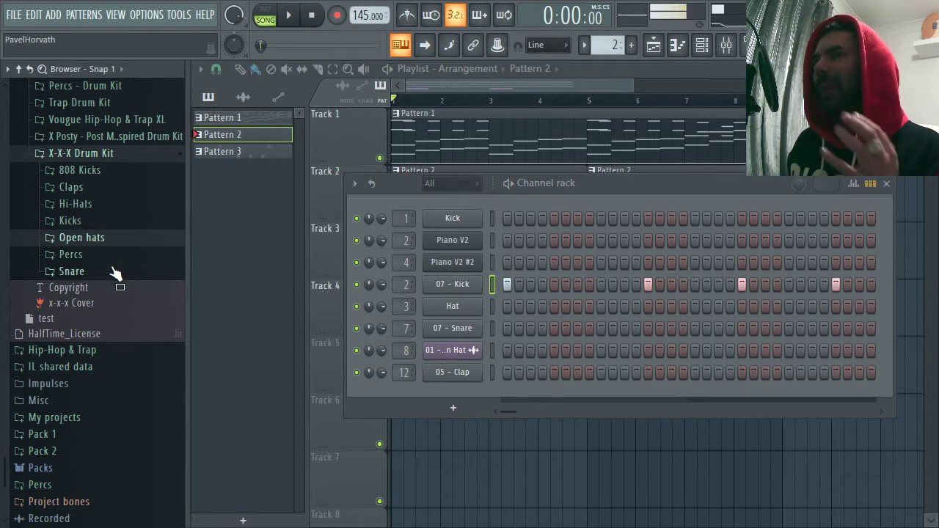
# - Open the Percs folder of the X-X-X Drum Kit and audition its samples up to 17 - Perc
pyautogui.click(98, 258)
pyautogui.click(112, 275)
pyautogui.click(105, 290)
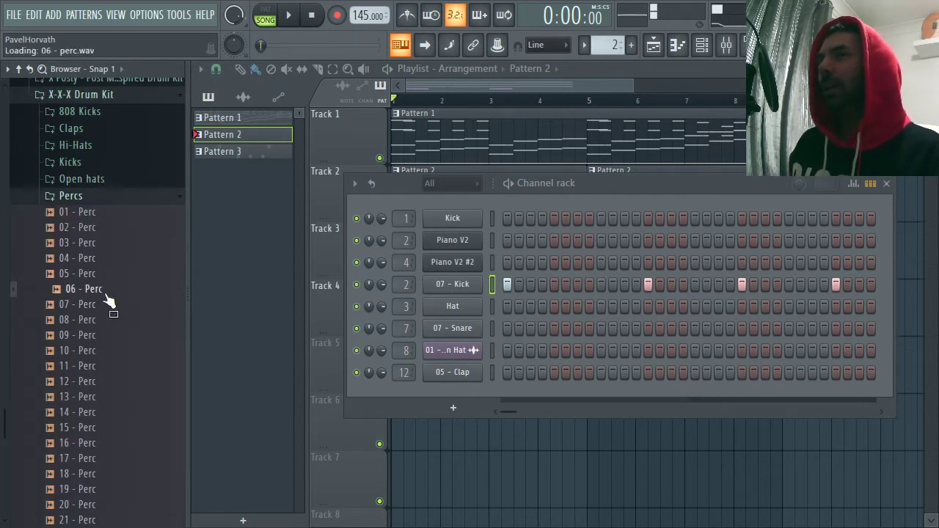
pyautogui.click(98, 320)
pyautogui.click(92, 350)
pyautogui.click(89, 397)
pyautogui.click(97, 413)
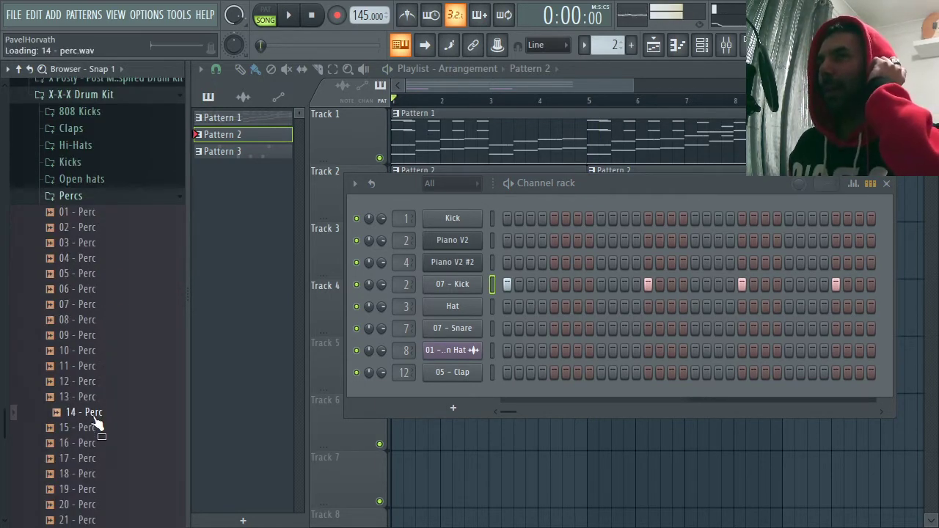
pyautogui.click(94, 443)
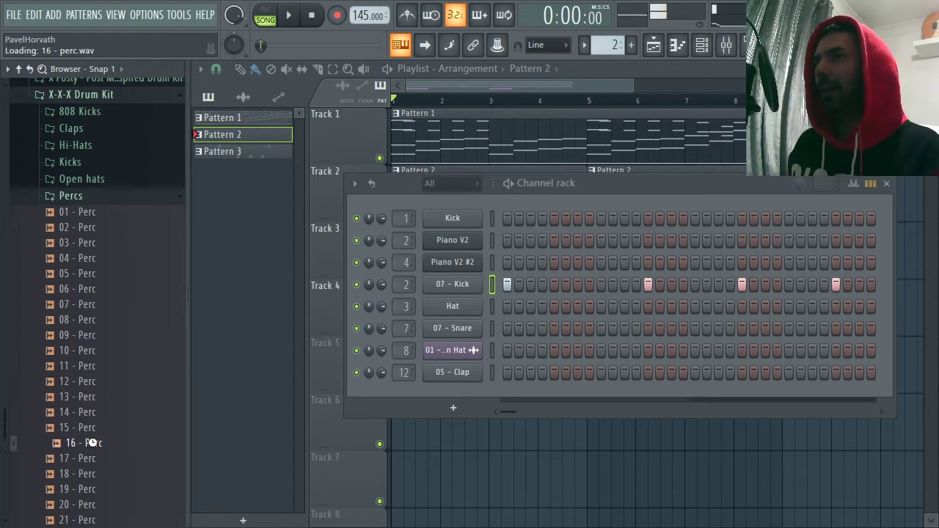
pyautogui.click(93, 458)
# - Audition the 18, 19, 10, 11 and 09 - Perc samples against the playing song
pyautogui.press('space')
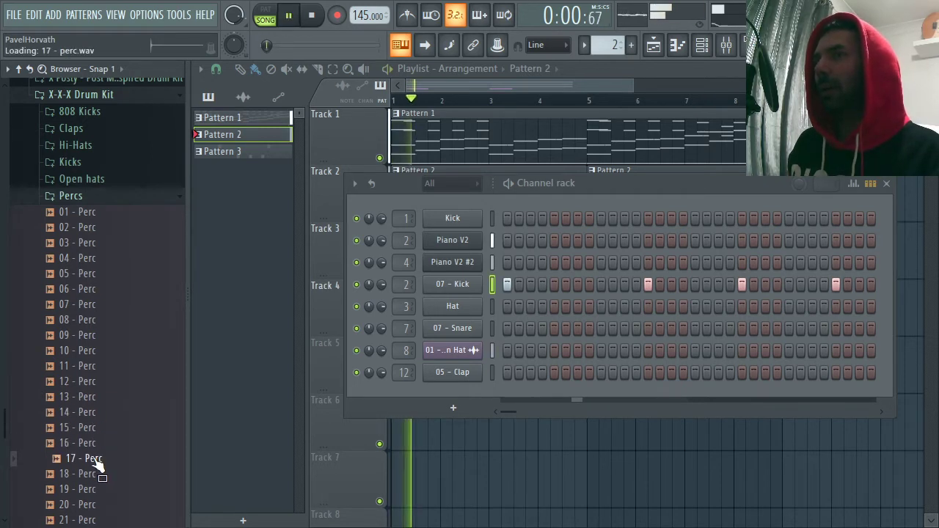
pyautogui.click(94, 474)
pyautogui.click(94, 489)
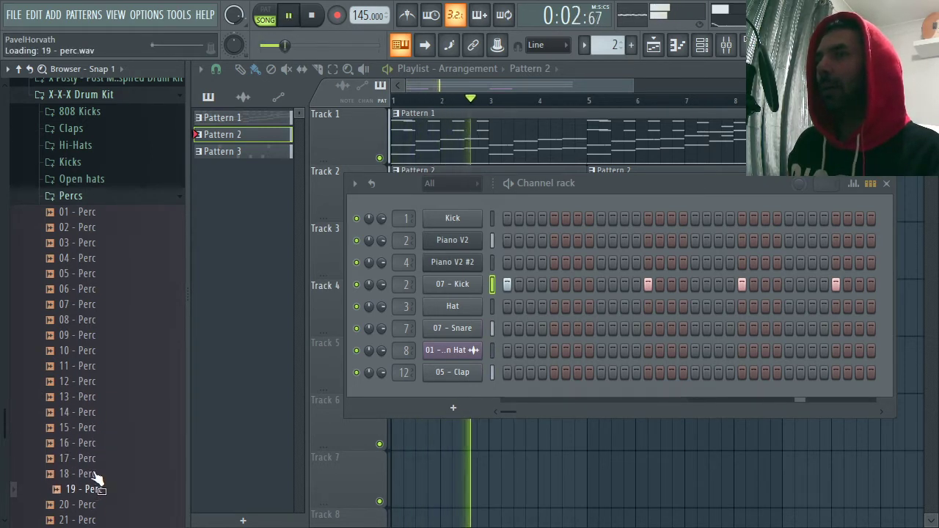
pyautogui.scroll(-6, 100, 242)
pyautogui.scroll(4, 103, 205)
pyautogui.click(93, 234)
pyautogui.click(94, 247)
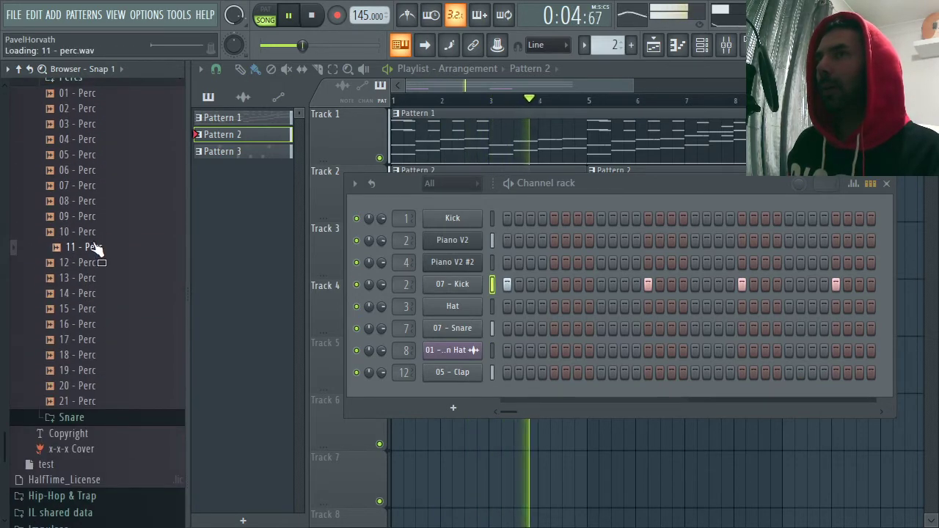
pyautogui.click(94, 233)
pyautogui.click(98, 217)
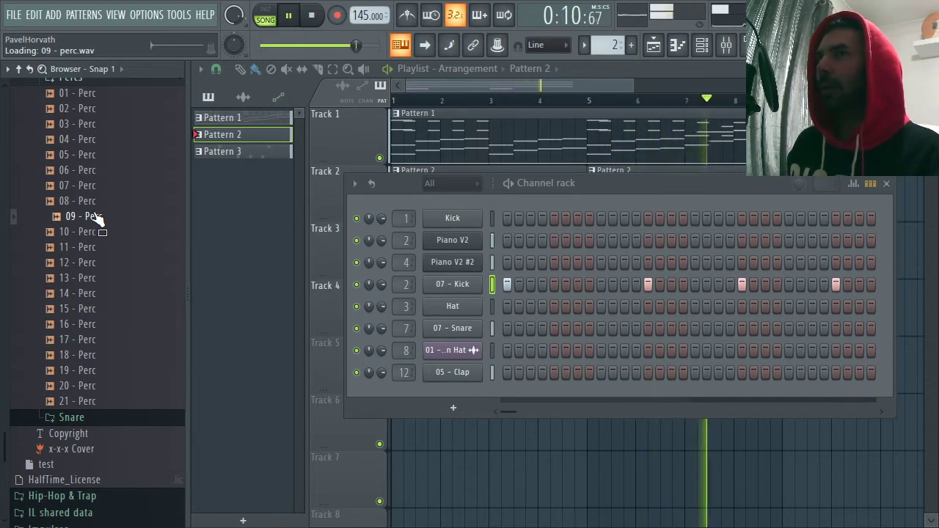
# - Add the 08 - Perc sample as a new channel below 05 - Clap in the Channel rack
pyautogui.click(94, 205)
pyautogui.moveTo(96, 211); pyautogui.dragTo(474, 393)
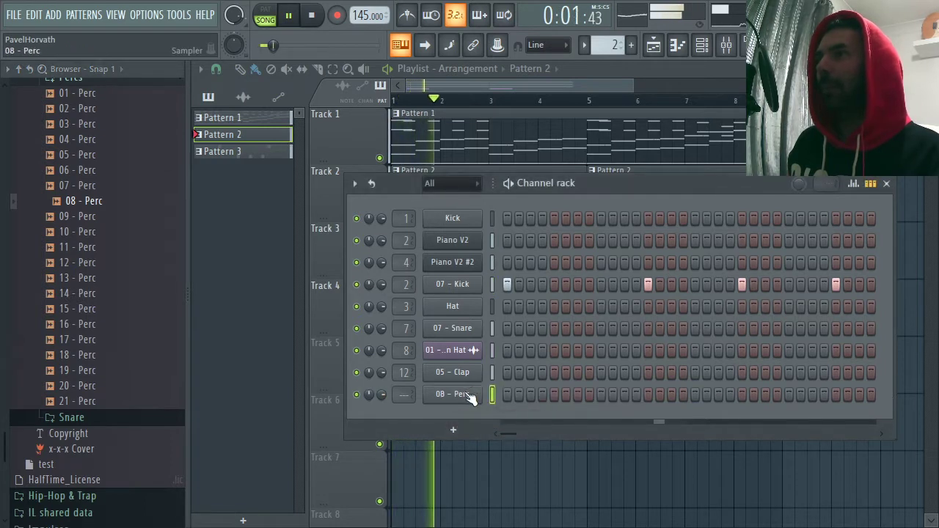
pyautogui.press('space')
# - Try an 08 - Perc hit on step 7 of Pattern 2 against playback
pyautogui.click(578, 394)
pyautogui.press('space')
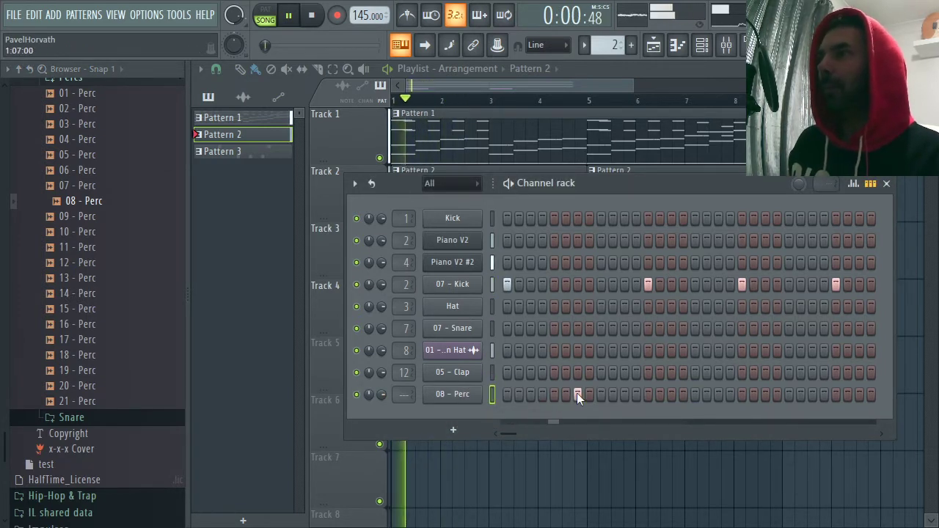
pyautogui.press('space')
pyautogui.rightClick(579, 394)
pyautogui.press('space')
pyautogui.press('space')
# - Create Pattern 4 with an 08 - Perc hit on step 7 and place it at bar 1 of Track 5
pyautogui.scroll(2, 610, 40)
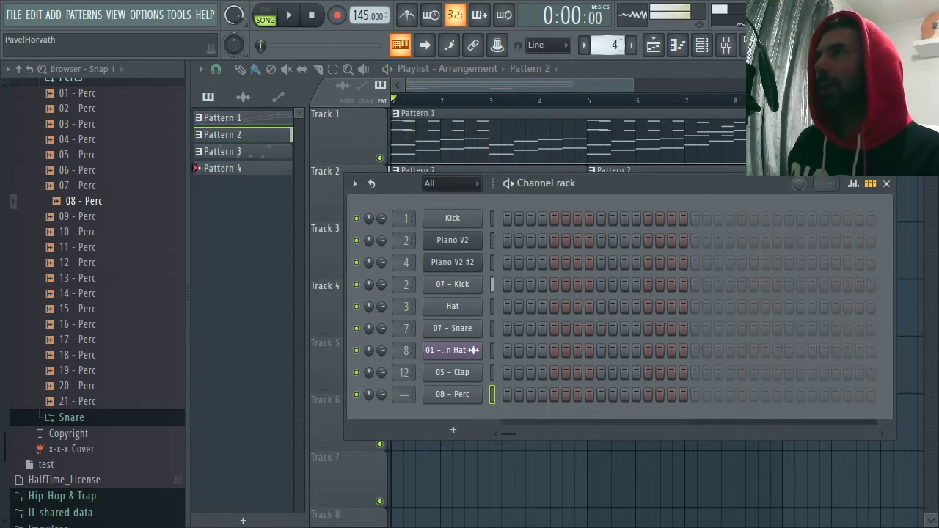
pyautogui.scroll(-1, 610, 43)
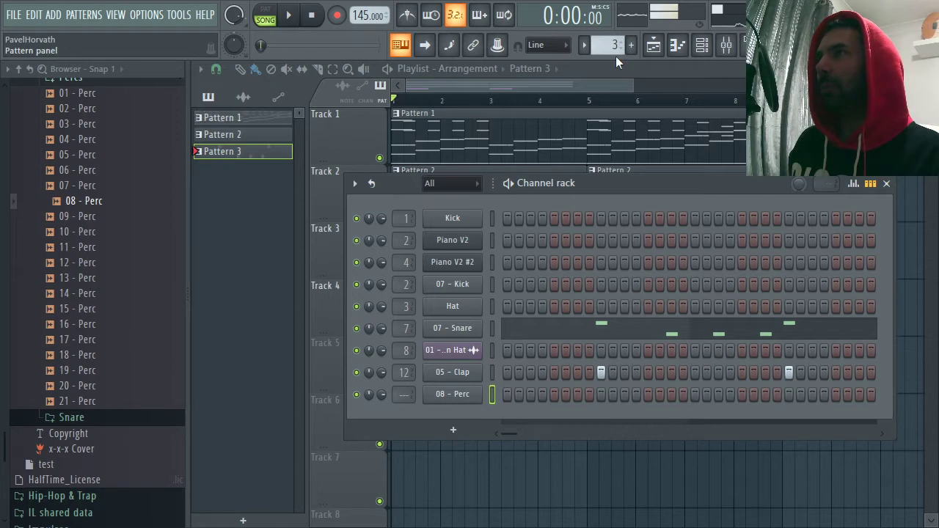
pyautogui.scroll(1, 616, 56)
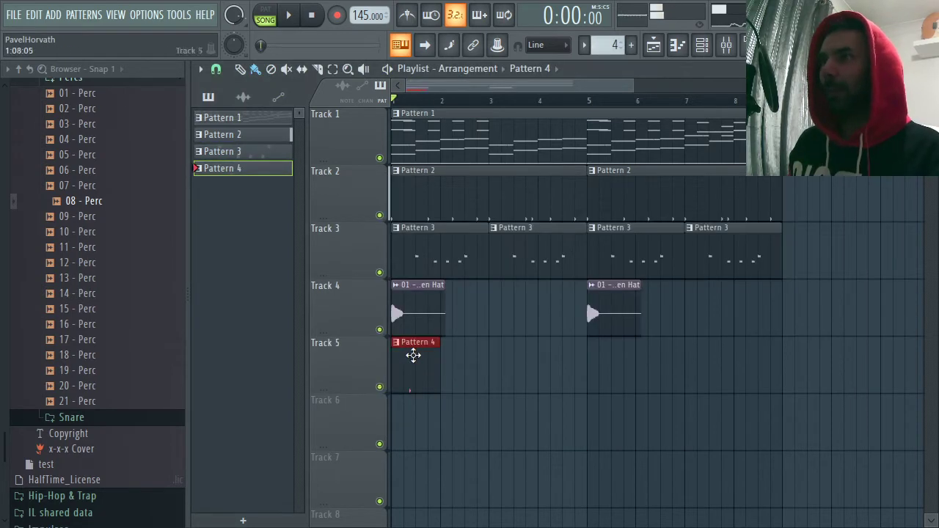
pyautogui.press('space')
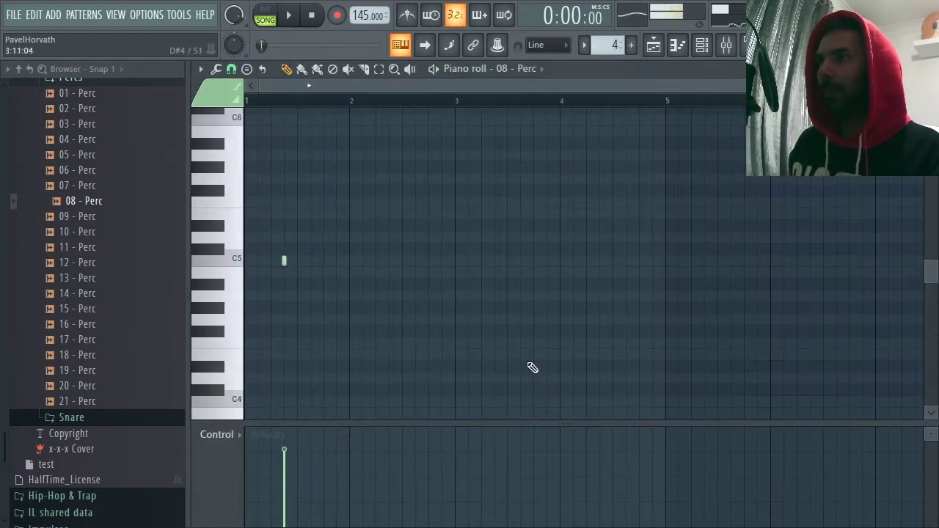
# - Add 08 - Perc notes at C5 on step 13 of bar 1 and step 5 of bar 2 in Pattern 4, checking against playback
pyautogui.press('space')
pyautogui.press('space')
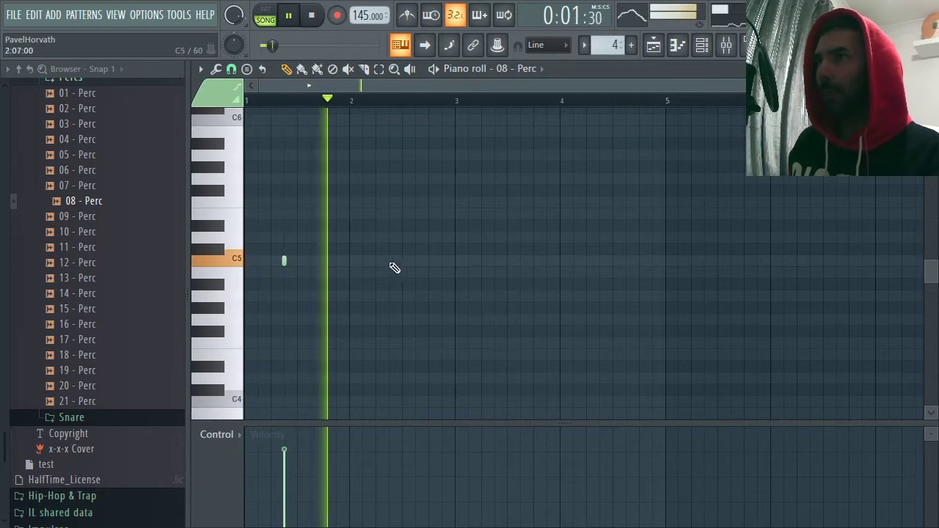
pyautogui.press('space')
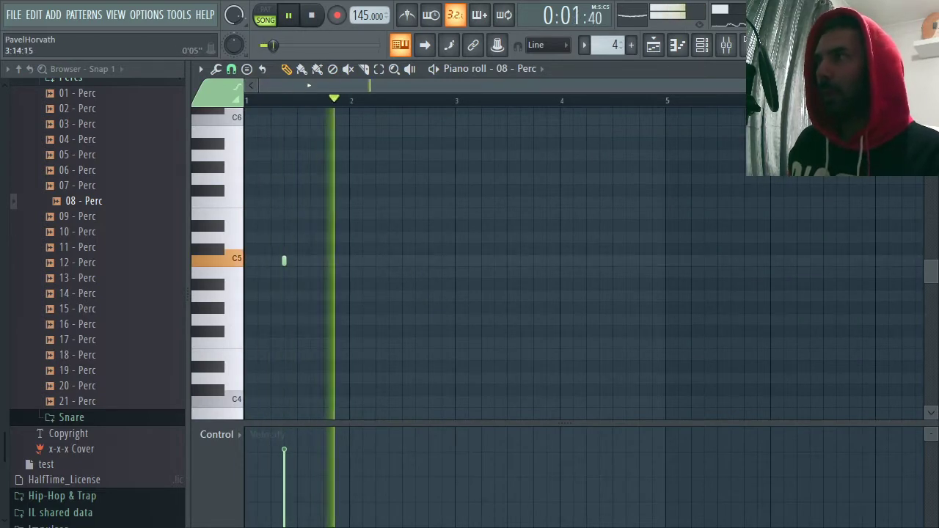
pyautogui.press('space')
pyautogui.moveTo(908, 86); pyautogui.dragTo(831, 85)
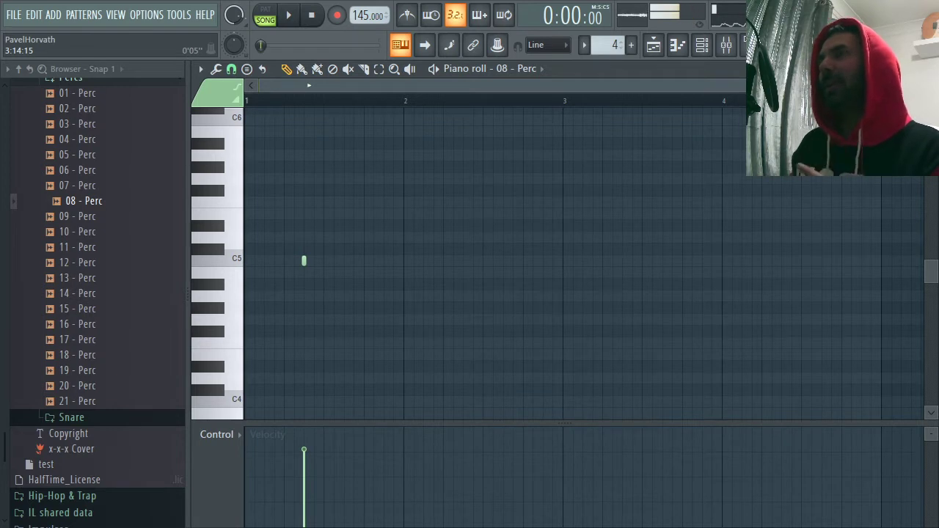
pyautogui.press('space')
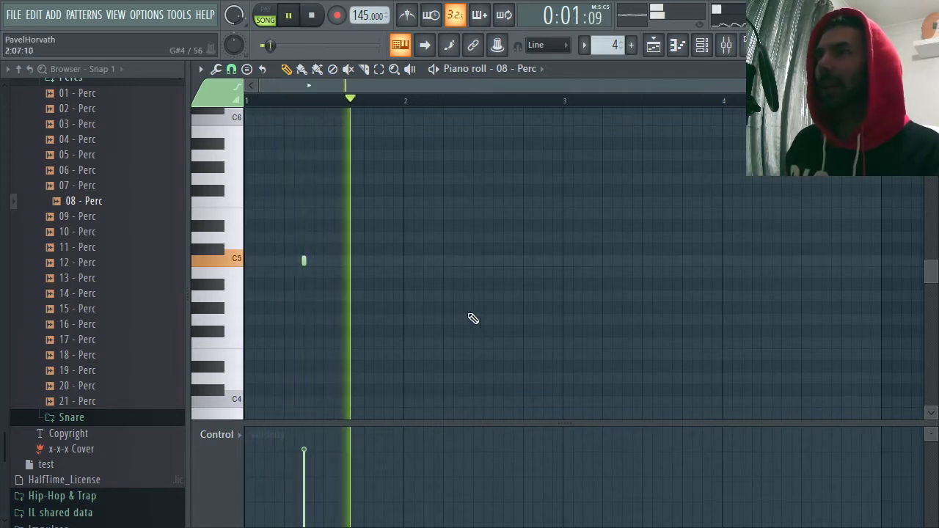
pyautogui.click(354, 262)
pyautogui.rightClick(354, 262)
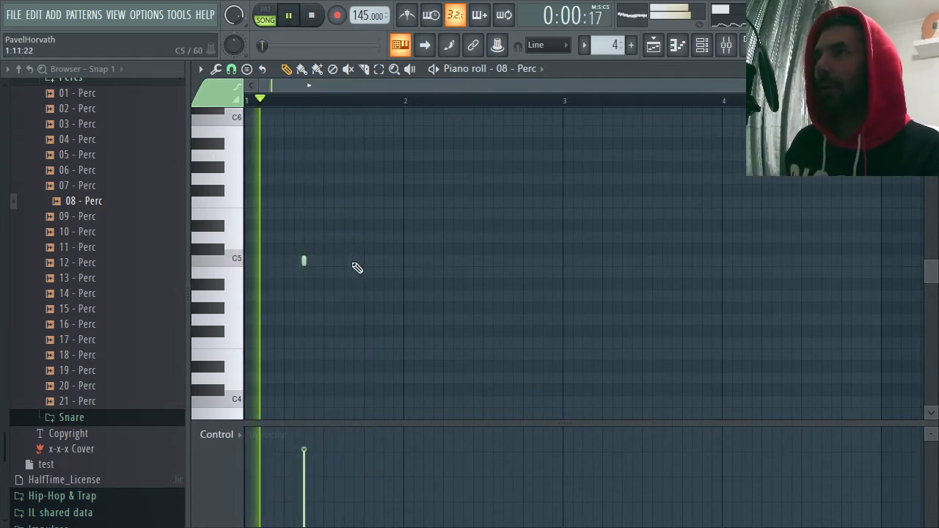
pyautogui.click(344, 263)
pyautogui.rightClick(346, 263)
pyautogui.click(365, 262)
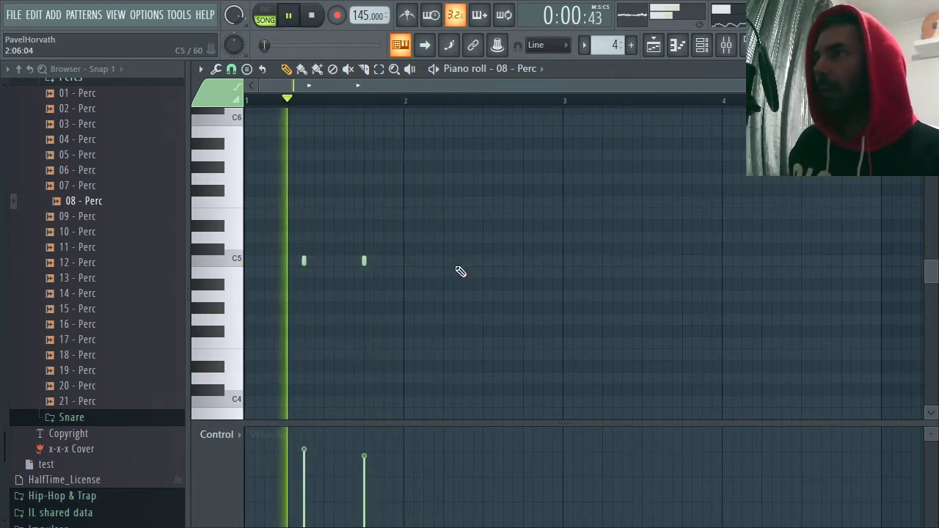
pyautogui.click(443, 262)
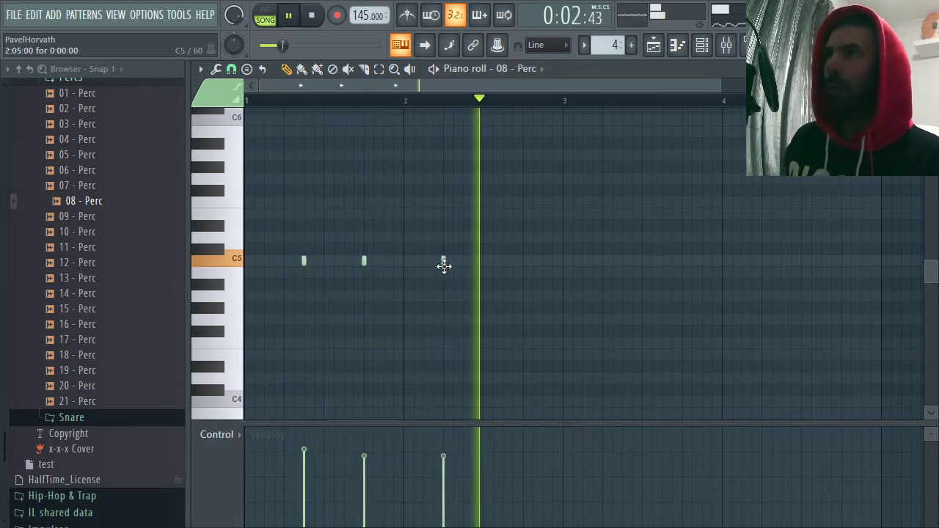
# - Try a fourth 08 - Perc note at C5 on step 5 of bar 3 against playback
pyautogui.press('space')
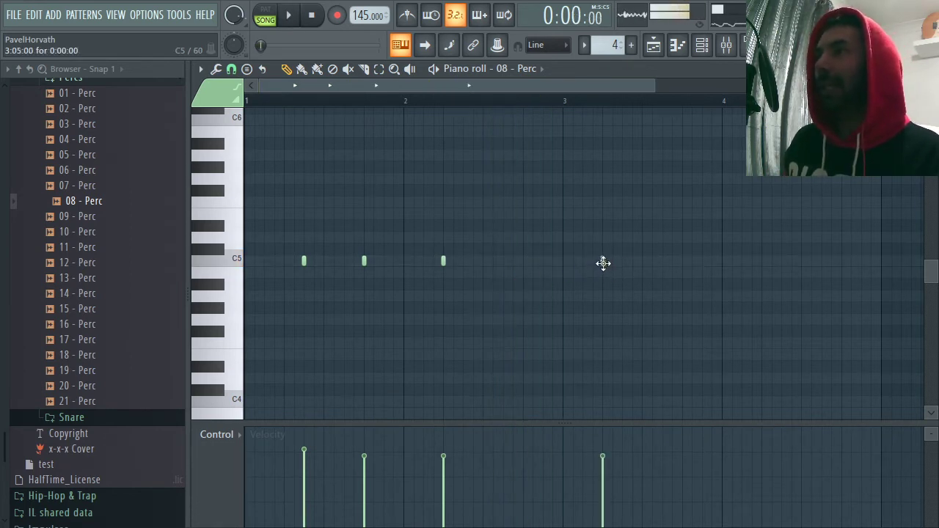
pyautogui.press('space')
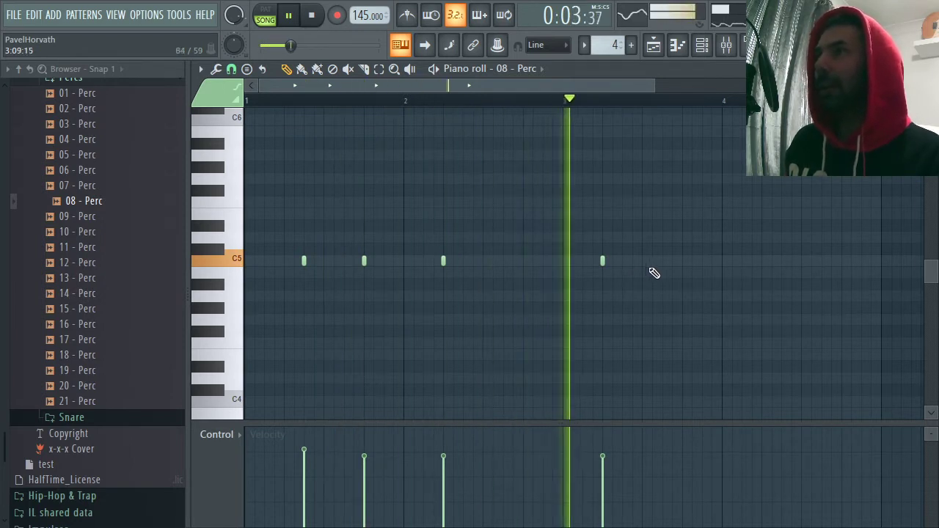
pyautogui.rightClick(603, 261)
pyautogui.press('space')
# - Copy the three 08 - Perc notes two bars further into bars 3 and 4 and play the song
pyautogui.hotkey('ctrl', 'a')
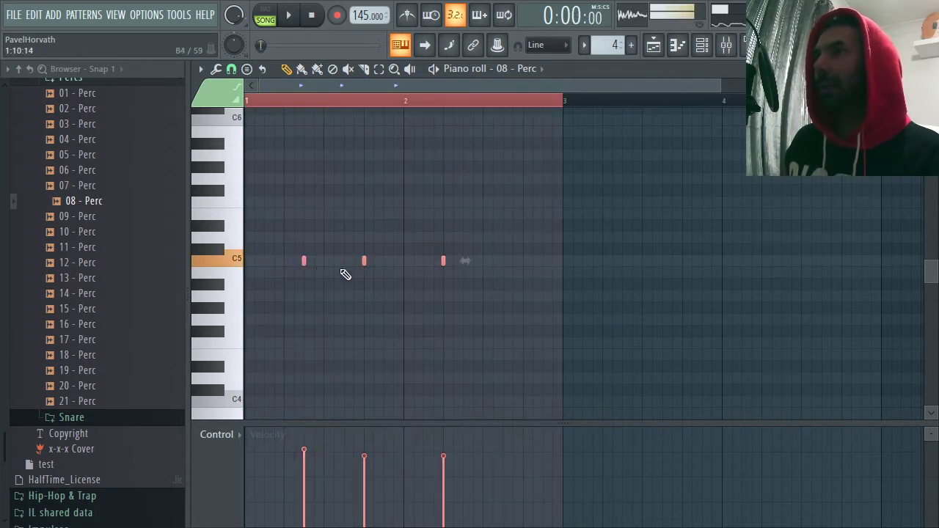
pyautogui.moveTo(304, 262); pyautogui.dragTo(621, 266)
pyautogui.press('space')
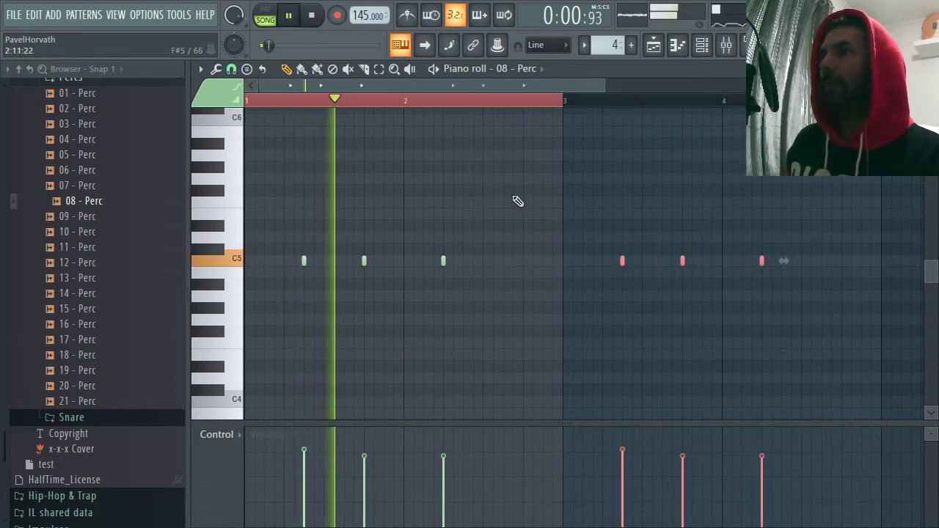
# - Lower the velocity of the first 08 - Perc note in Pattern 4, fine-tuning it against playback
pyautogui.moveTo(604, 86); pyautogui.dragTo(746, 89)
pyautogui.doubleClick(408, 101)
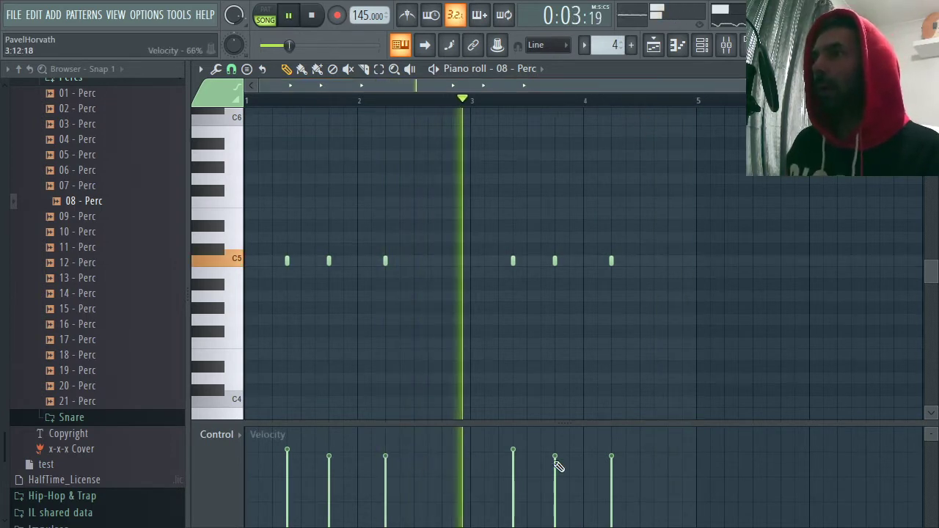
pyautogui.press('space')
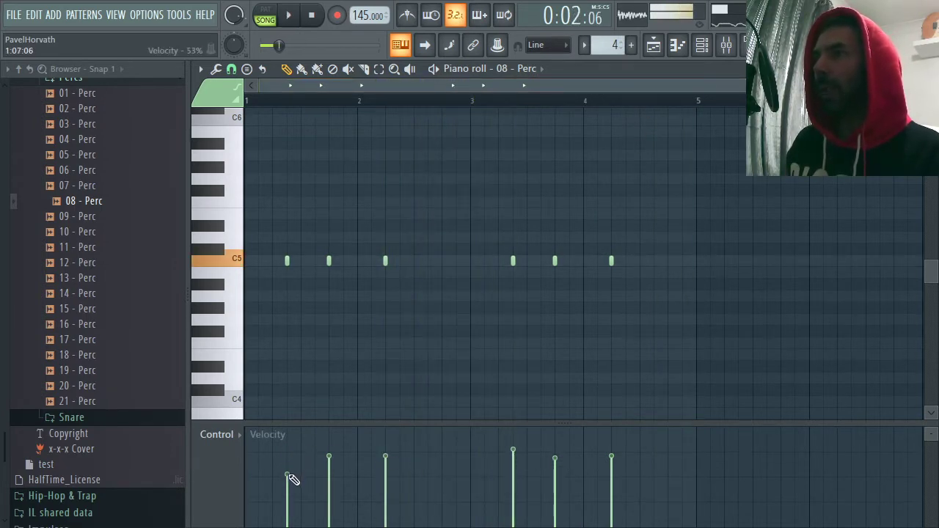
pyautogui.press('space')
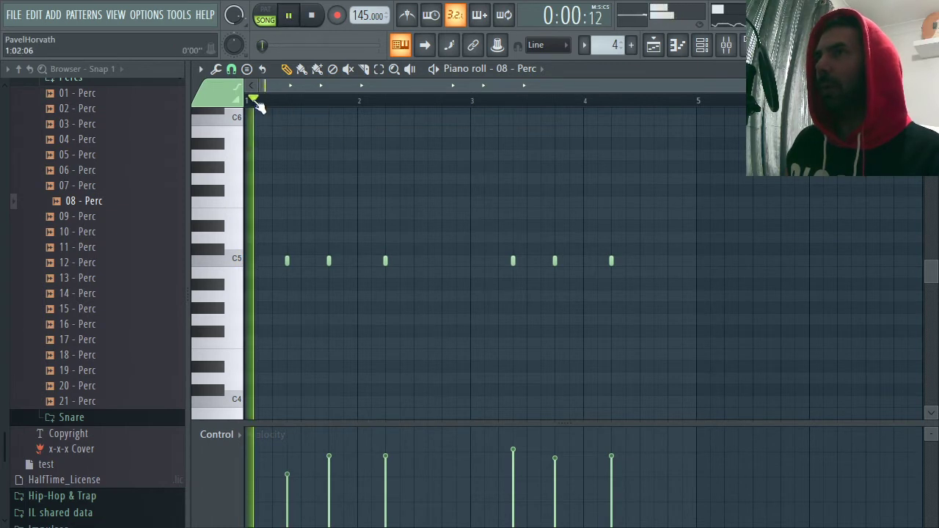
pyautogui.moveTo(290, 479); pyautogui.dragTo(304, 466)
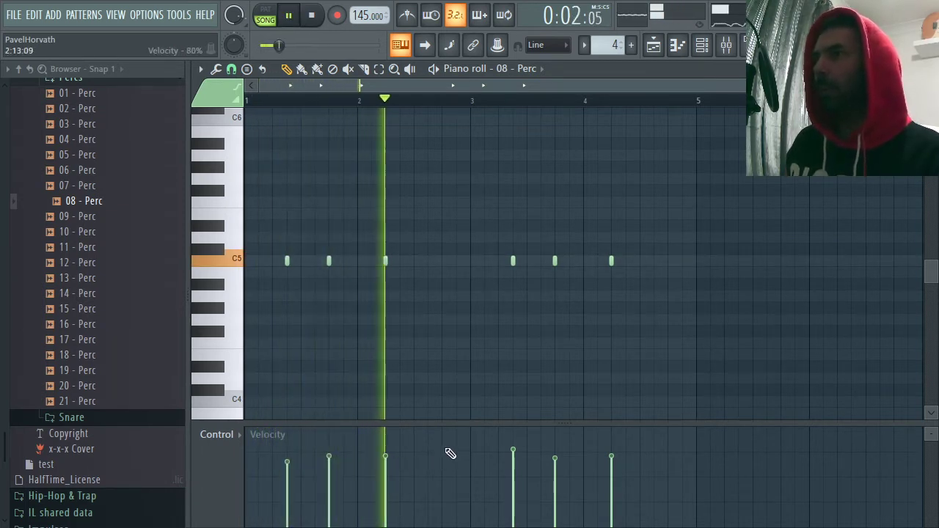
# - Vary the velocities of the 08 - Perc notes in bars 3 and 4, lowering the first and slightly raising the other two
pyautogui.click(513, 459)
pyautogui.click(555, 455)
pyautogui.click(557, 452)
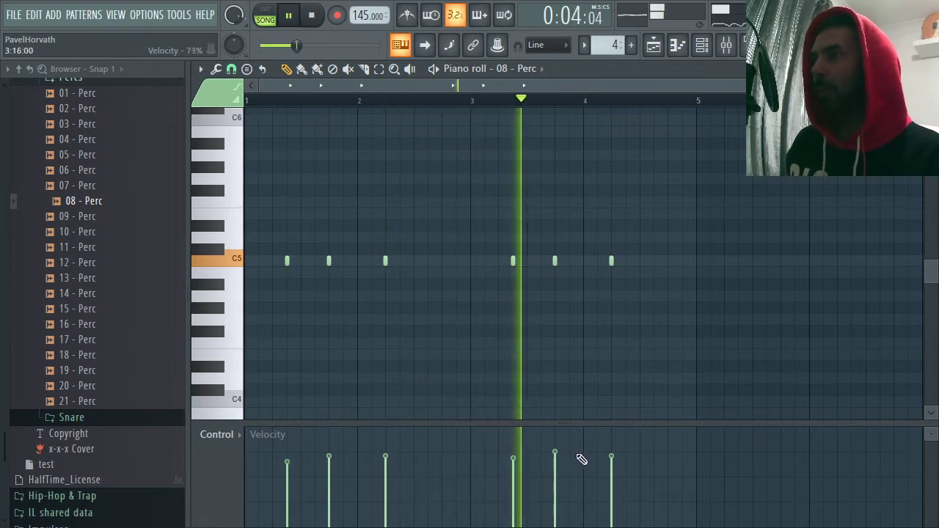
pyautogui.click(613, 455)
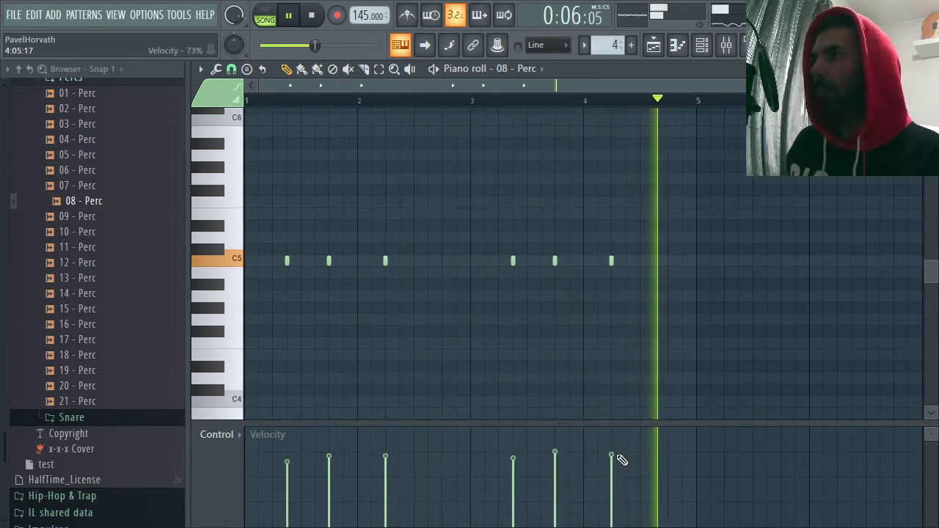
pyautogui.click(618, 454)
# - Place a second Pattern 4 clip at bar 5 of Track 5 and play the song
pyautogui.click(930, 69)
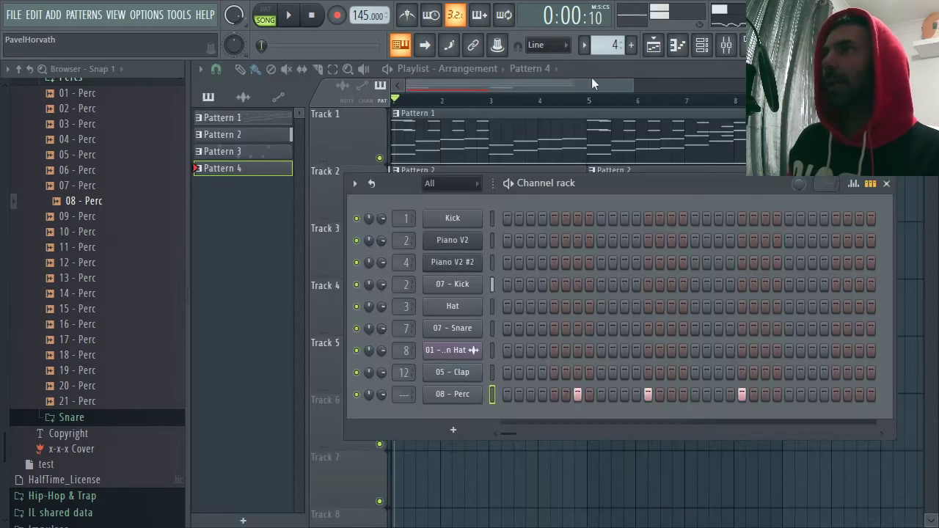
pyautogui.click(591, 78)
pyautogui.click(596, 359)
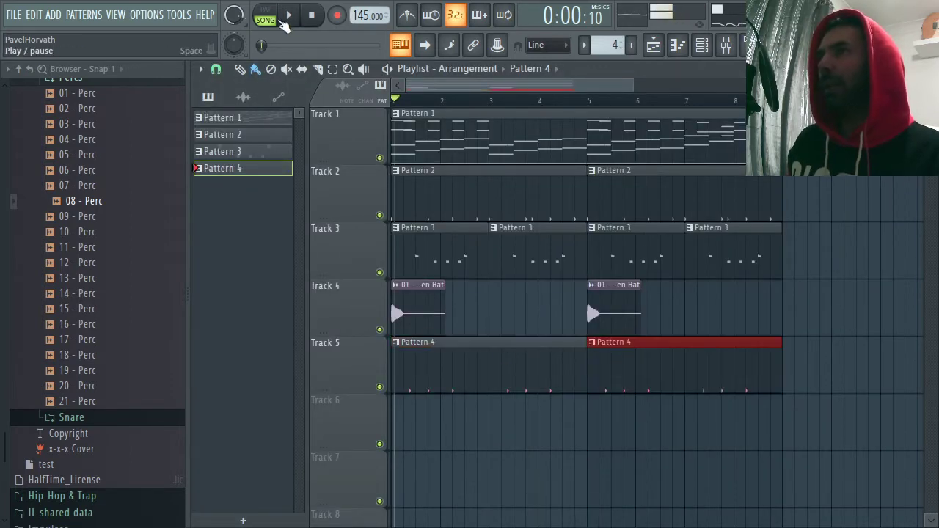
pyautogui.click(293, 18)
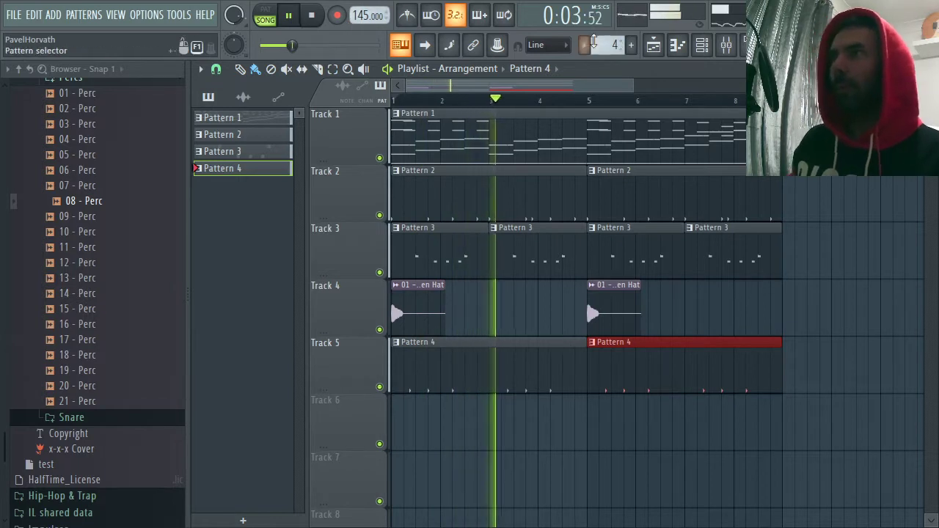
# - Route the 08 - Perc channel to mixer insert 13 and lower its level to about -3.9 dB against playback
pyautogui.click(683, 48)
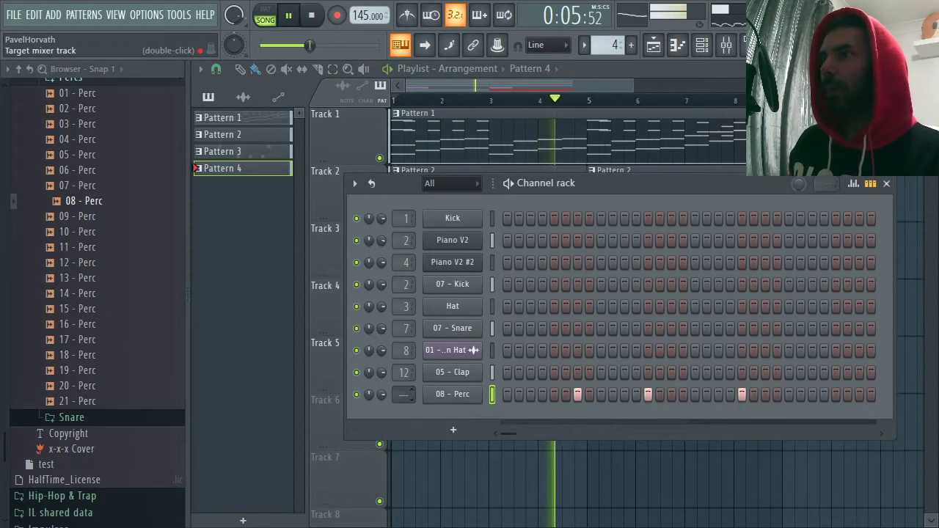
pyautogui.press('space')
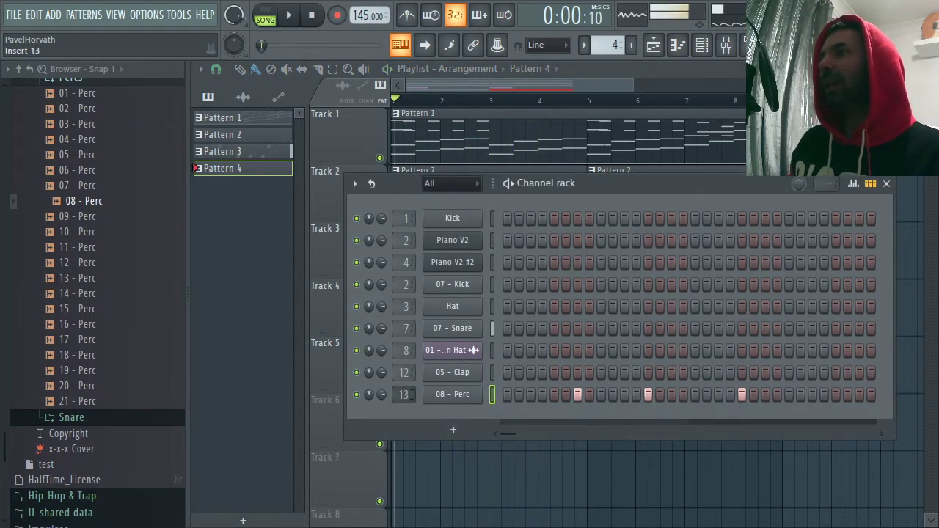
pyautogui.doubleClick(404, 394)
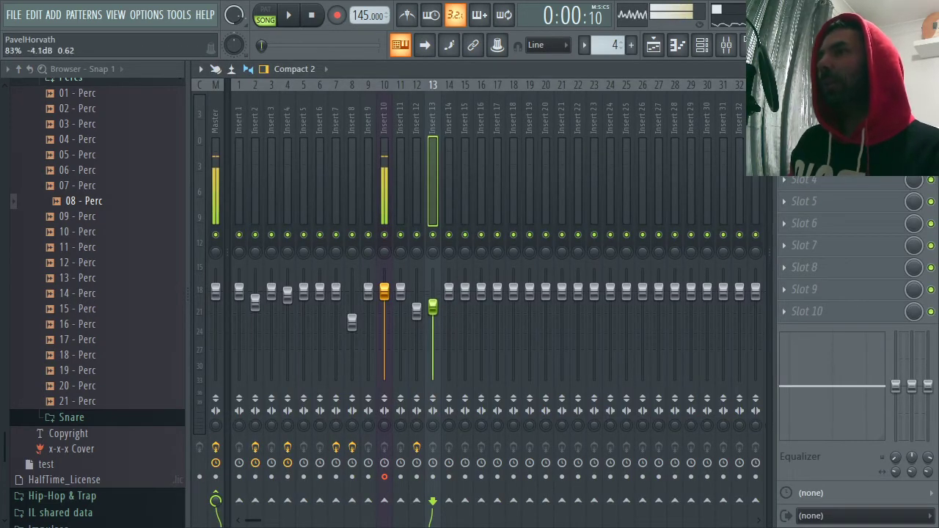
pyautogui.press('space')
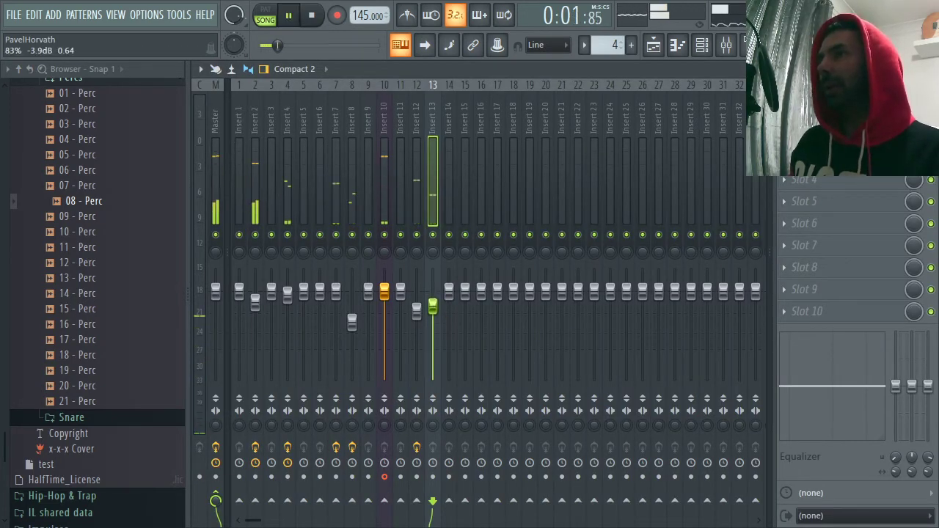
pyautogui.press('space')
# - Add Fruity Stereo Shaper to slot 1 of insert 13 with about 6.2 ms right delay, and lower the insert's level slightly
pyautogui.click(786, 113)
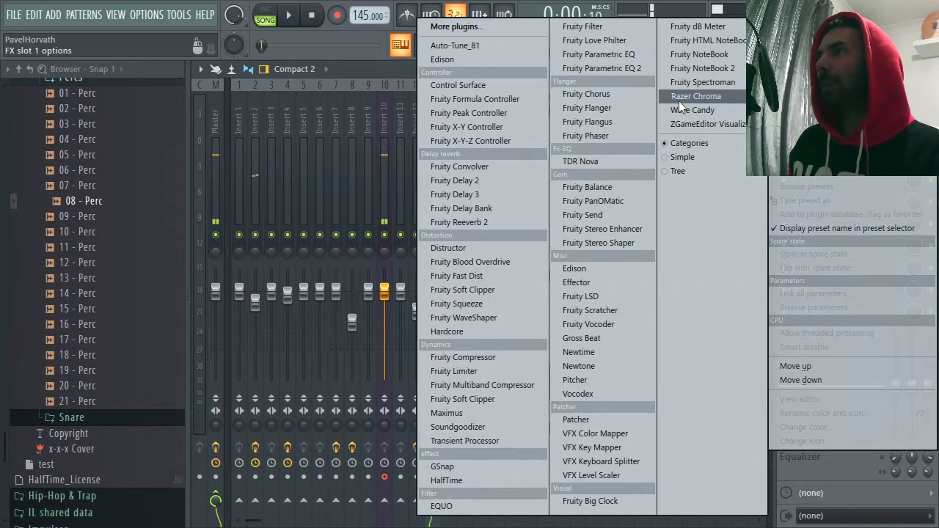
pyautogui.click(626, 243)
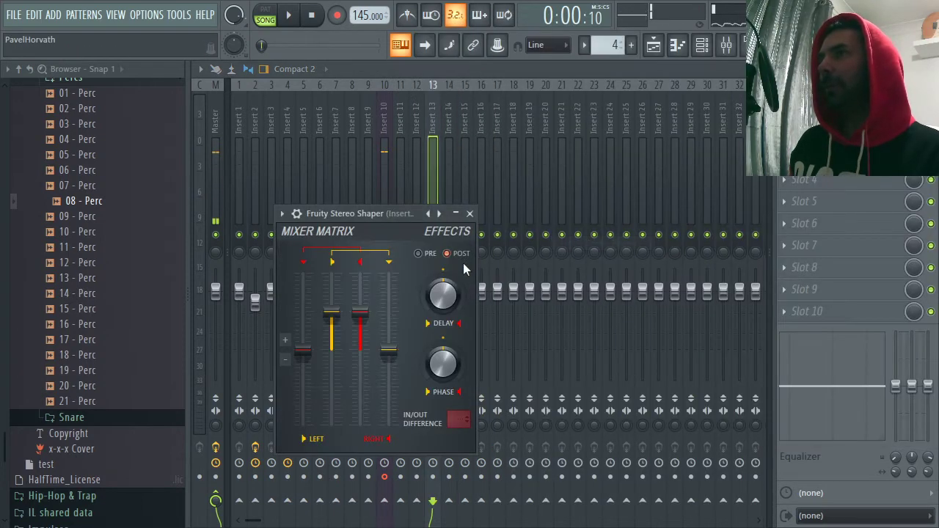
pyautogui.press('space')
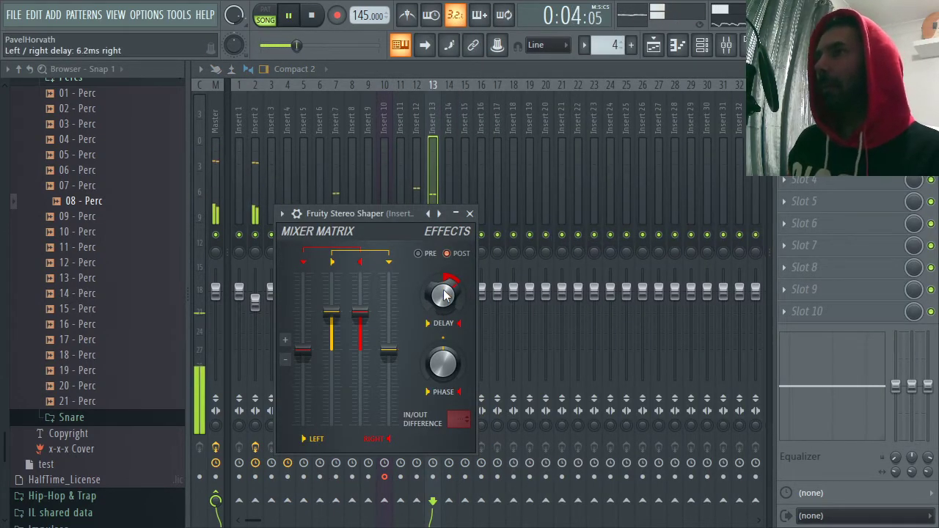
pyautogui.click(471, 213)
pyautogui.moveTo(433, 305); pyautogui.dragTo(433, 307)
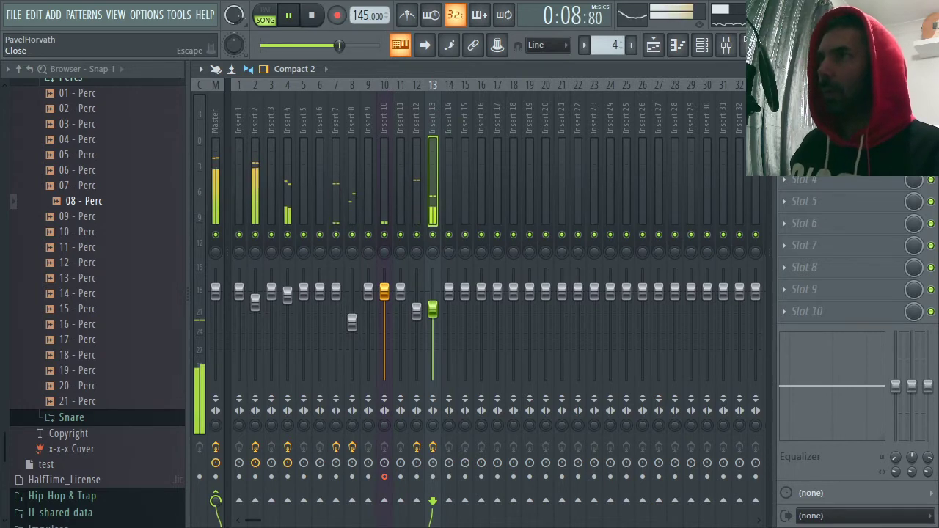
pyautogui.click(930, 68)
pyautogui.click(629, 85)
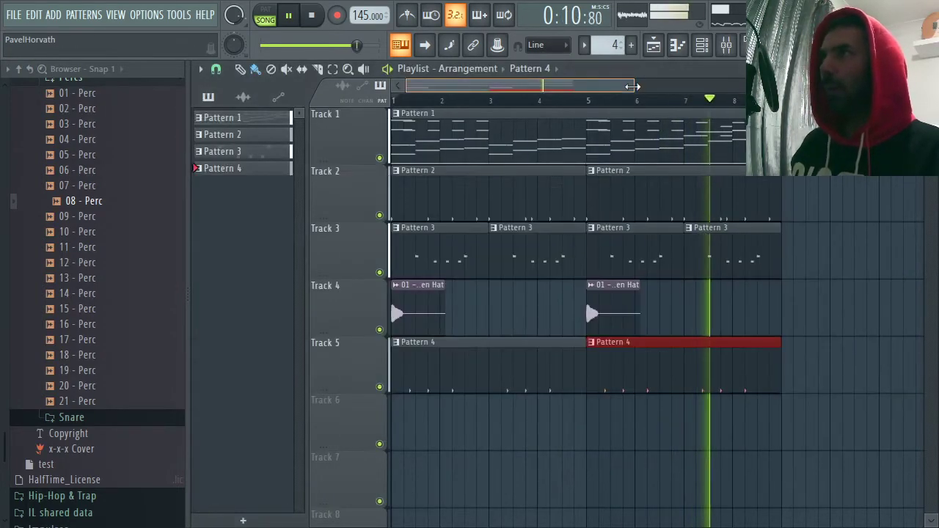
pyautogui.press('space')
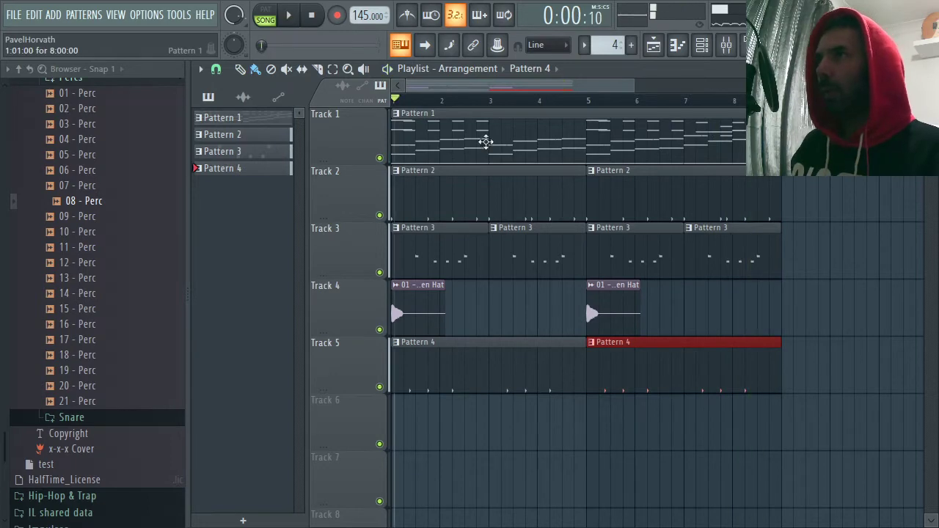
# - Try all Piano V2 notes of Pattern 1 one octave higher against playback, and restore their original pitch
pyautogui.doubleClick(483, 143)
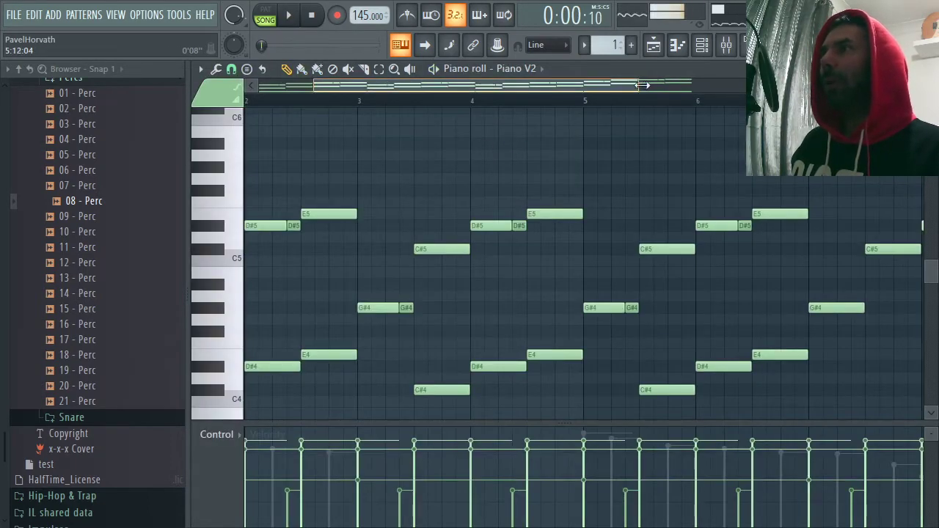
pyautogui.moveTo(640, 86); pyautogui.dragTo(822, 86)
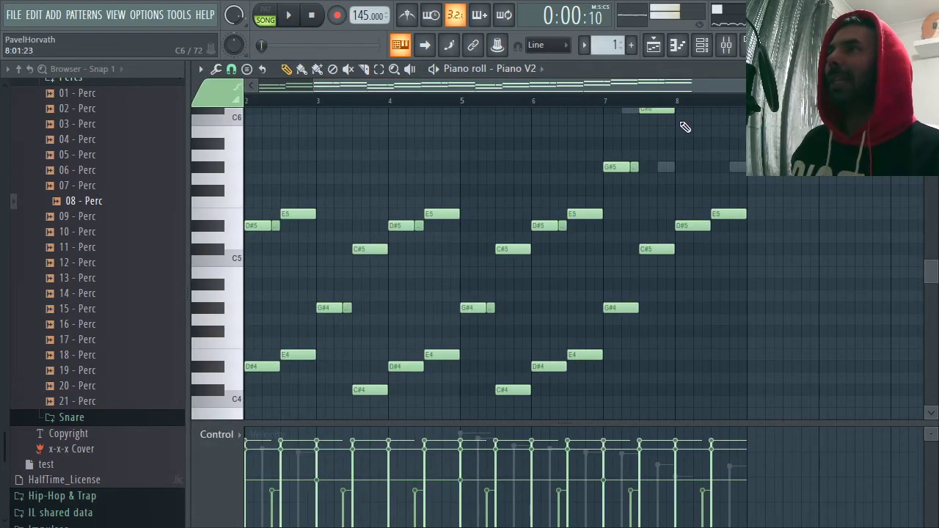
pyautogui.hotkey('ctrl', 'a')
pyautogui.press('space')
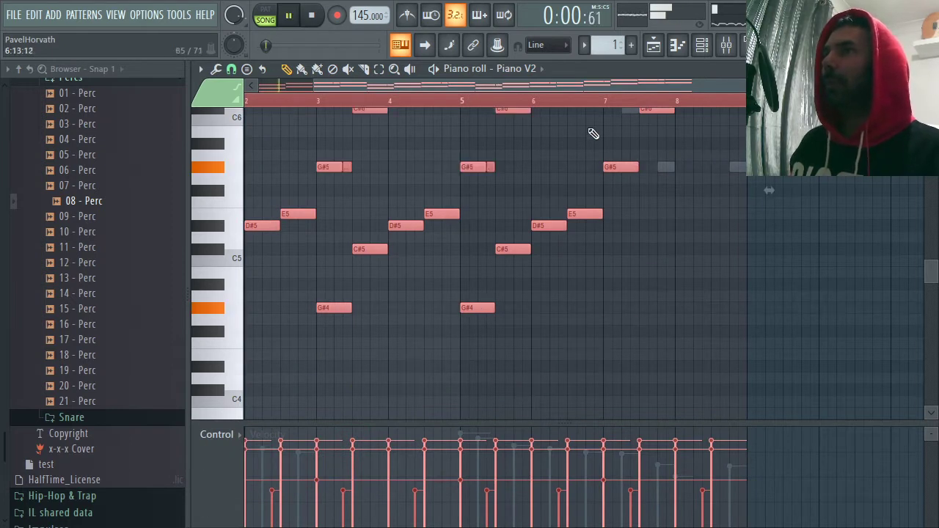
pyautogui.hotkey('ctrl', 'Up')
pyautogui.moveTo(445, 87); pyautogui.dragTo(400, 88)
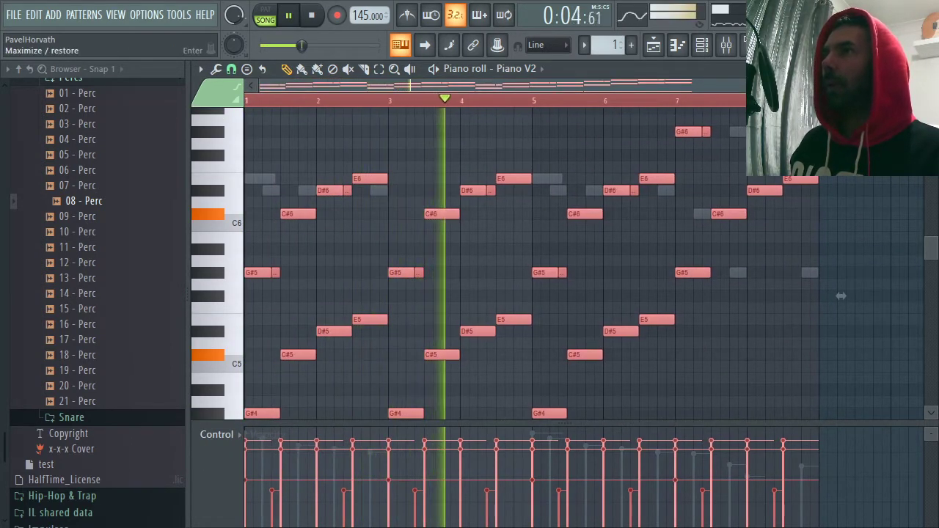
pyautogui.press('space')
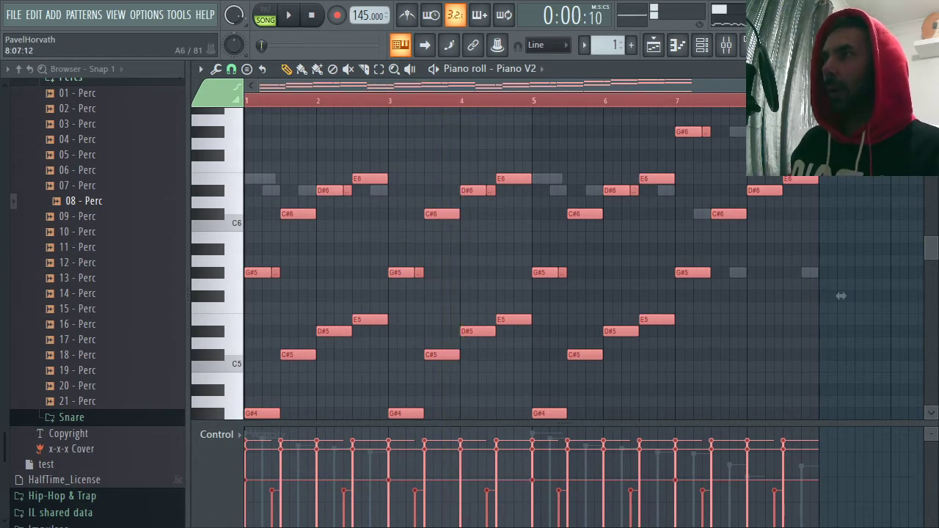
pyautogui.hotkey('ctrl', 'Down')
pyautogui.press('Escape')
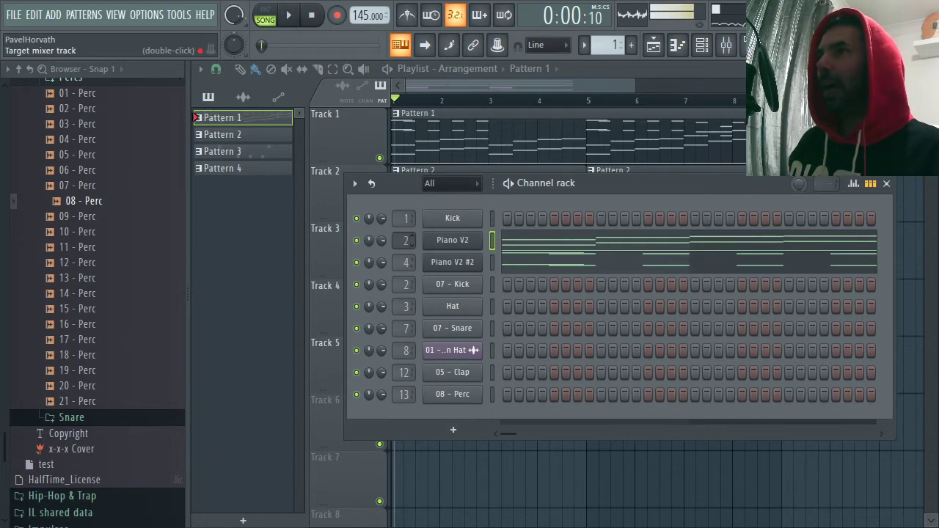
# - Add the HalfTime effect to Piano V2's mixer insert 2 and set its loop length to 1/4 while the song plays
pyautogui.press('F9')
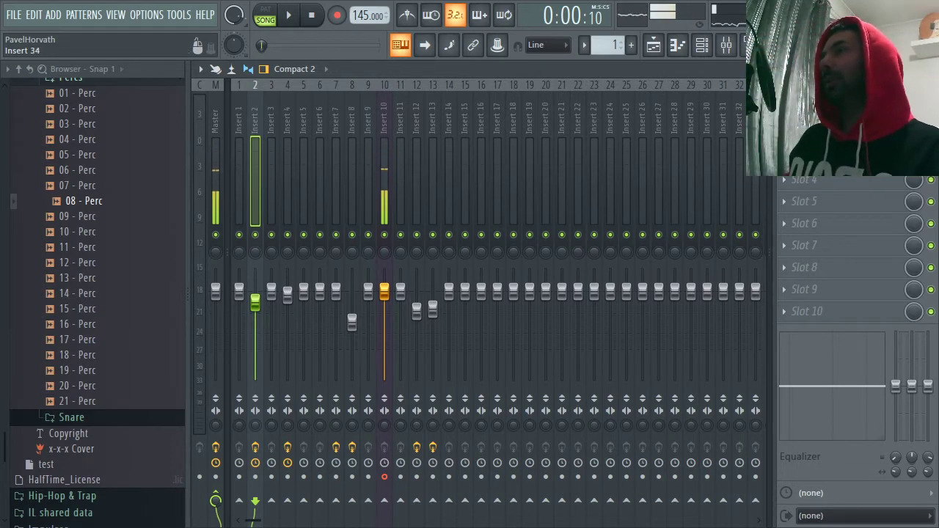
pyautogui.press('space')
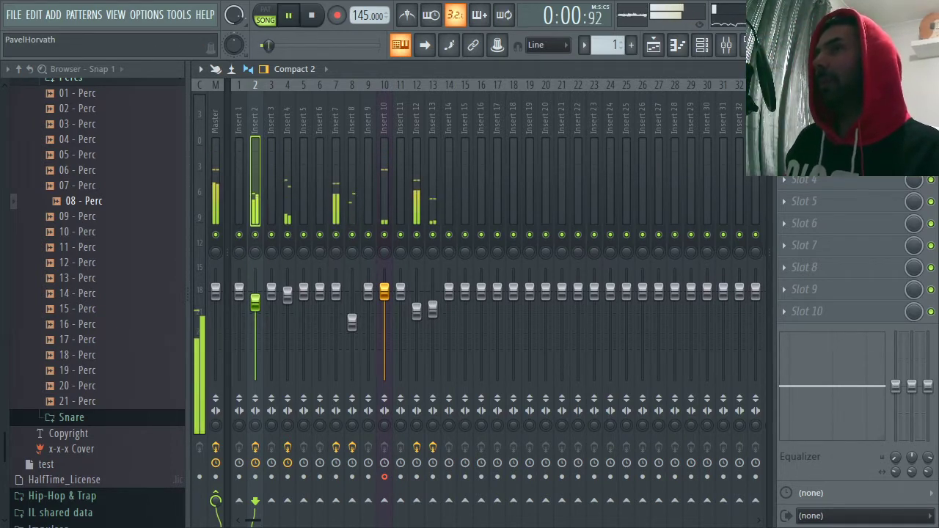
pyautogui.click(785, 157)
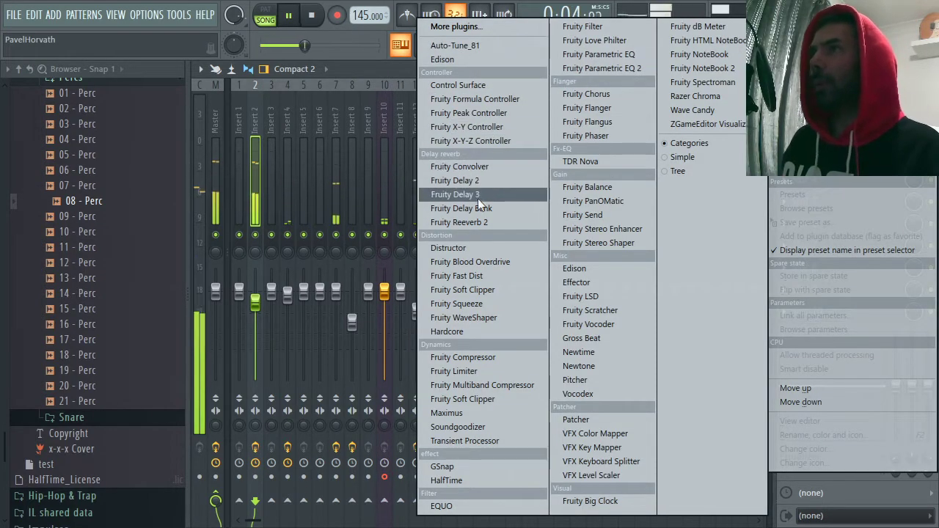
pyautogui.click(470, 28)
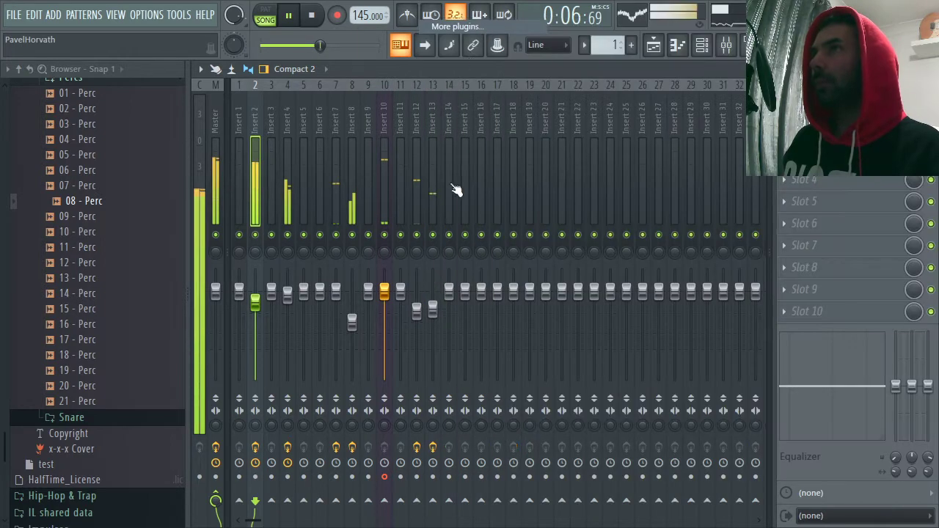
pyautogui.scroll(-15, 443, 268)
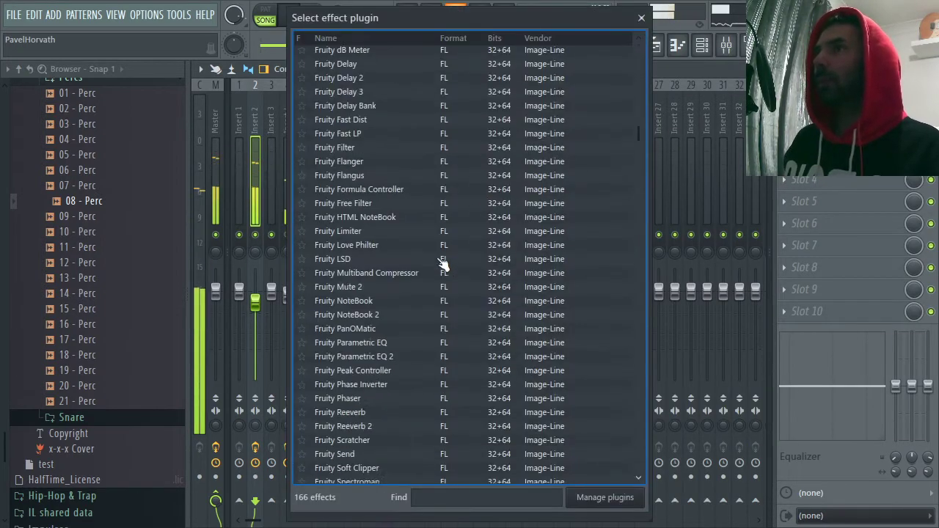
pyautogui.scroll(-20, 446, 279)
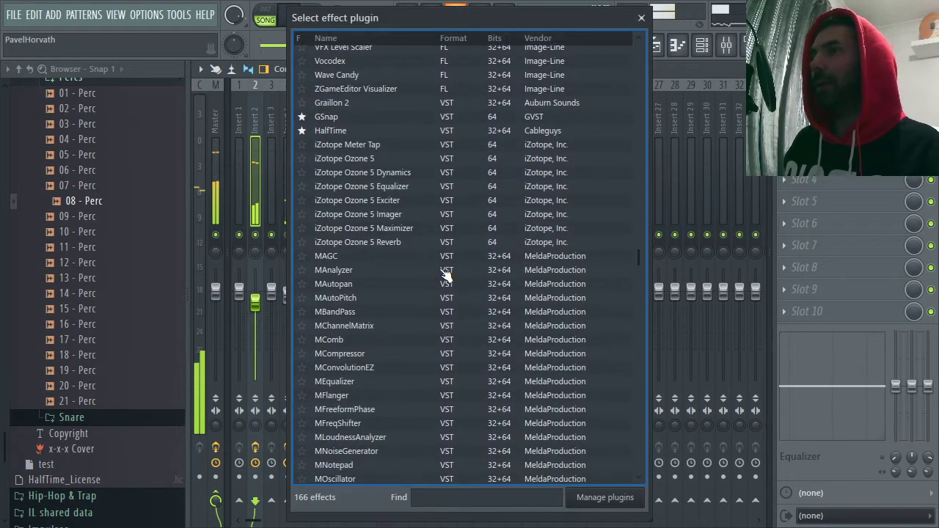
pyautogui.scroll(-5, 446, 274)
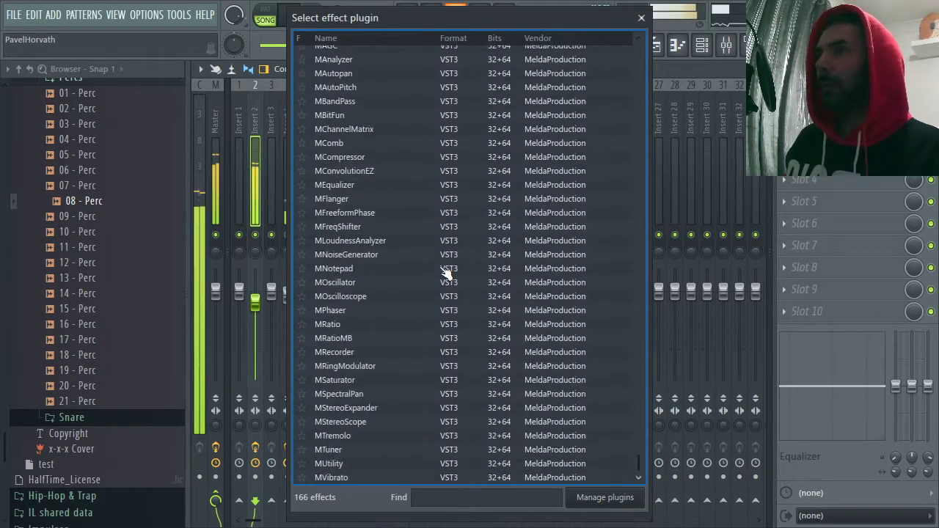
pyautogui.scroll(15, 446, 270)
pyautogui.scroll(5, 446, 268)
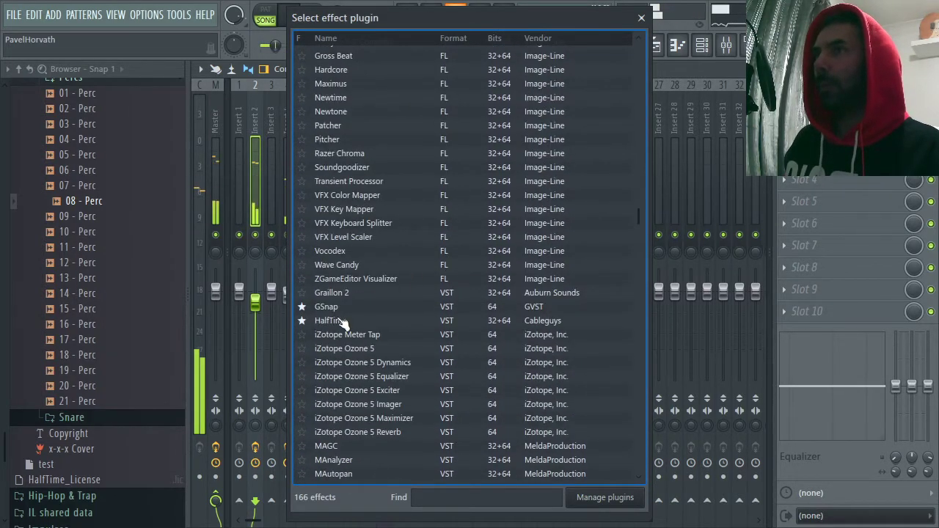
pyautogui.click(388, 434)
pyautogui.moveTo(561, 267); pyautogui.dragTo(563, 154)
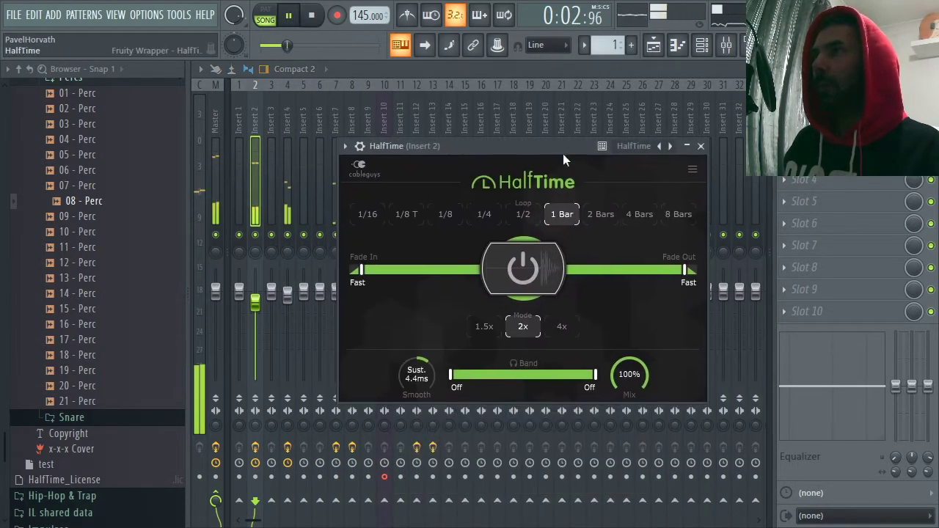
pyautogui.click(484, 215)
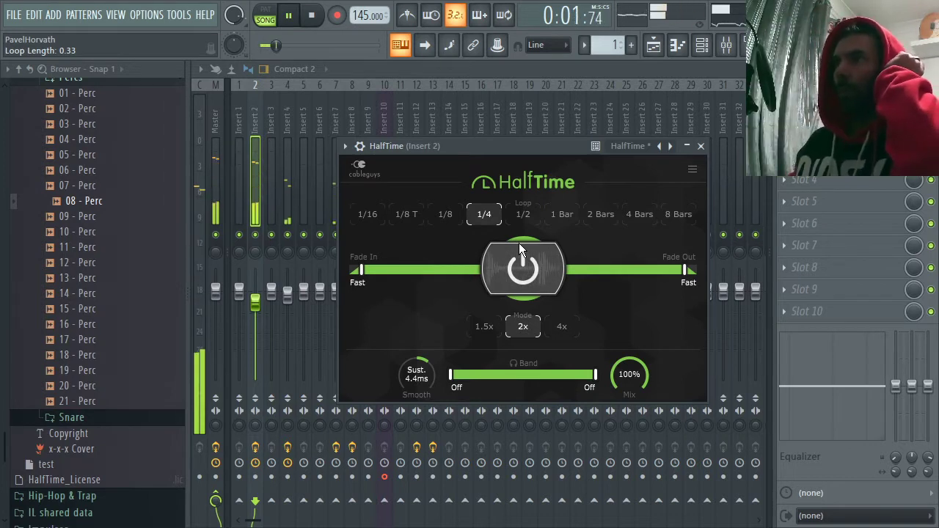
# - Set the HalfTime mode on insert 2 to 1.5x, check it against playback, and move its window clear of the channel rack
pyautogui.click(486, 326)
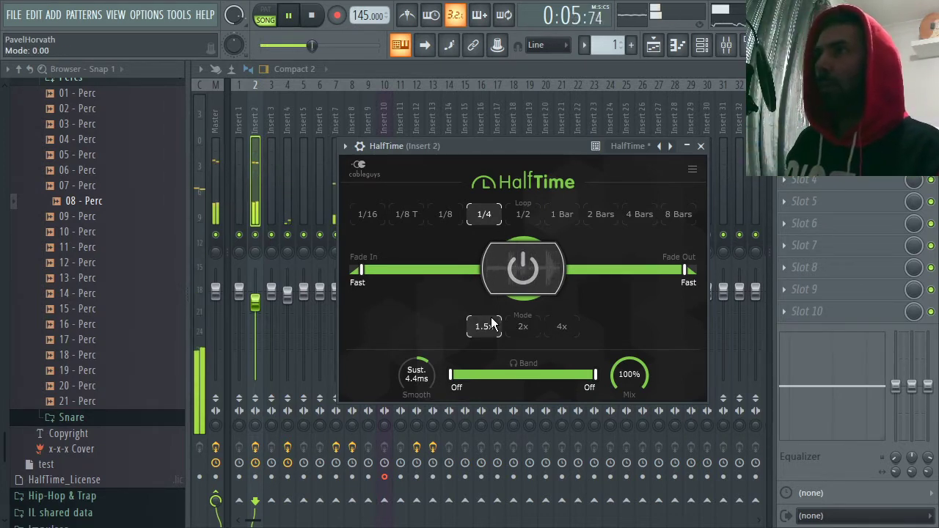
pyautogui.press('space')
pyautogui.press('space')
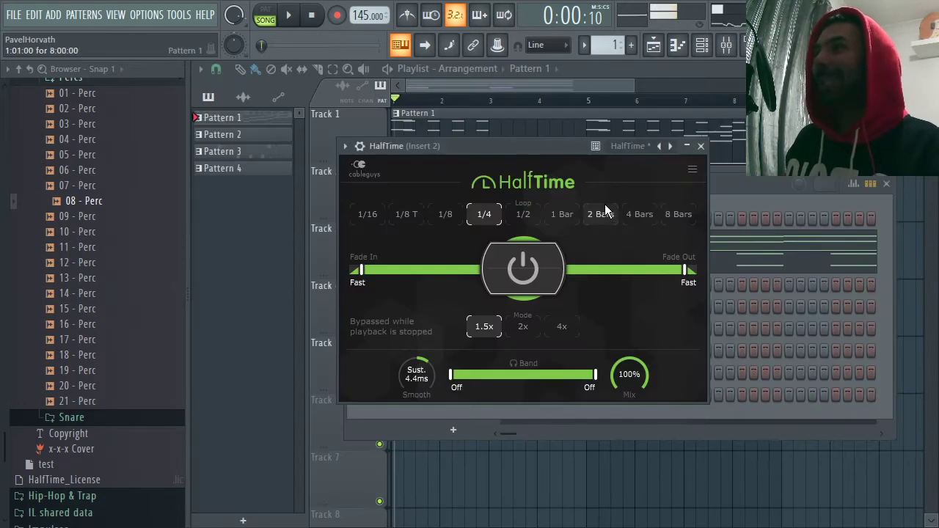
pyautogui.moveTo(522, 147); pyautogui.dragTo(660, 435)
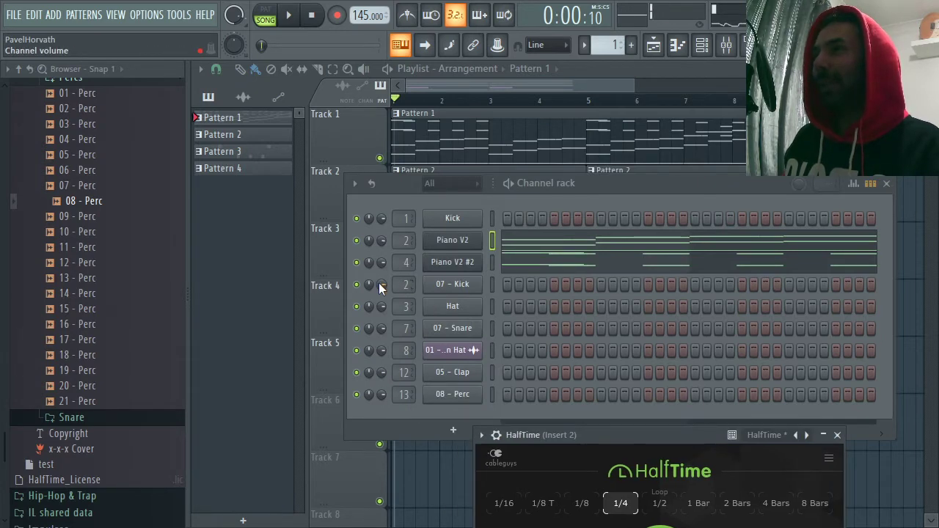
# - Route the 07 - Kick channel to mixer insert 14 and restart song playback
pyautogui.doubleClick(402, 281)
pyautogui.press('space')
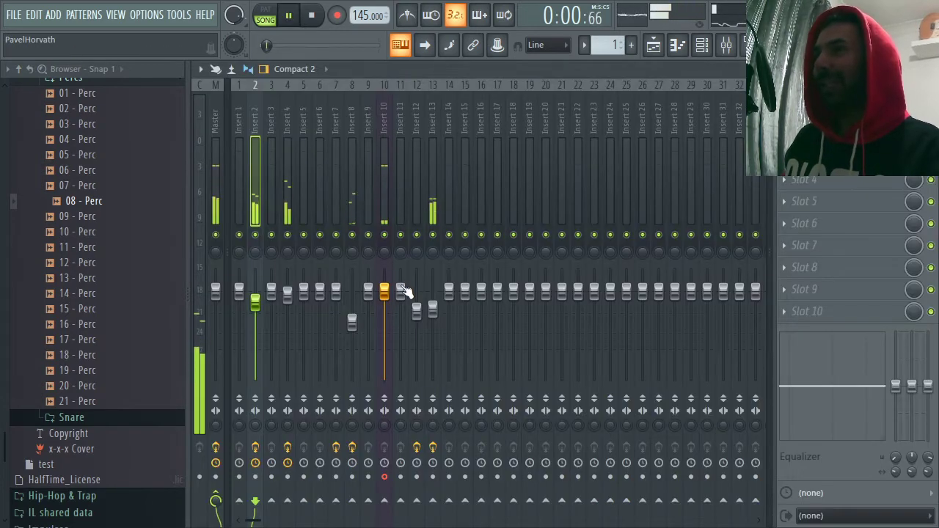
pyautogui.press('space')
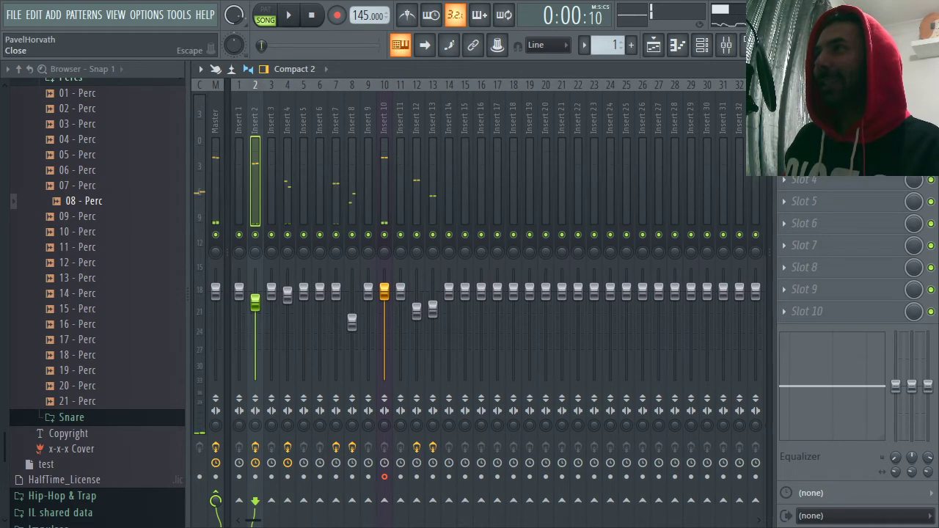
pyautogui.press('Escape')
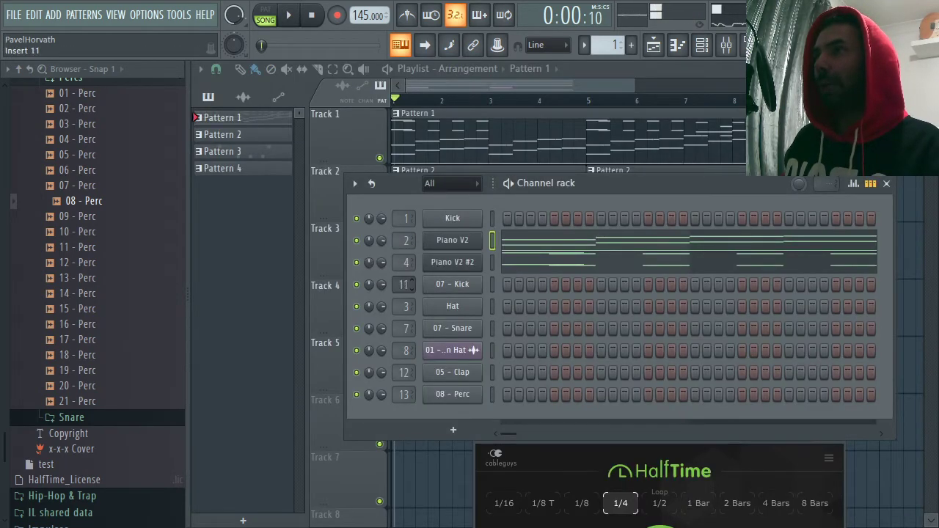
pyautogui.press('space')
pyautogui.press('F9')
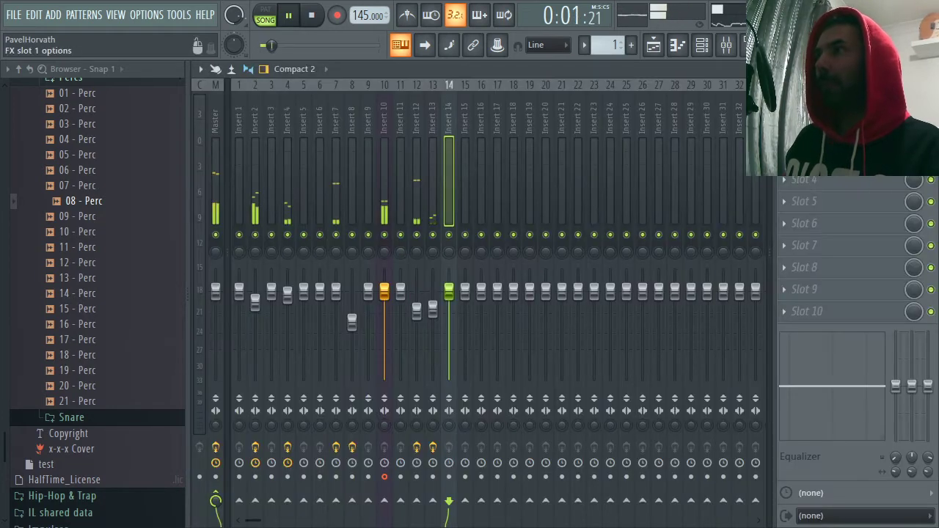
# - Add Fruity Soft Clipper to slot 1 of mixer insert 14 and lower the insert's level to about -6.1 dB
pyautogui.click(784, 102)
pyautogui.moveTo(795, 118)
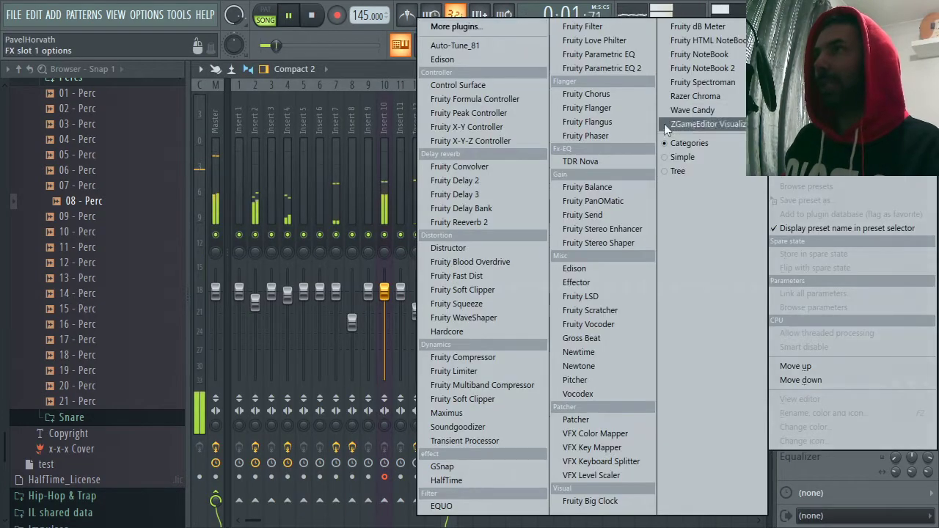
pyautogui.click(490, 290)
pyautogui.click(507, 251)
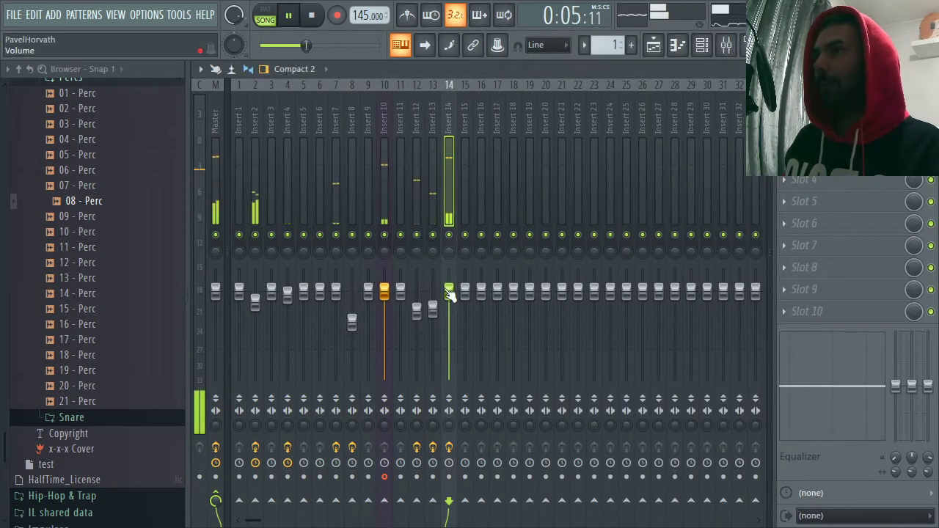
pyautogui.moveTo(448, 293); pyautogui.dragTo(449, 312)
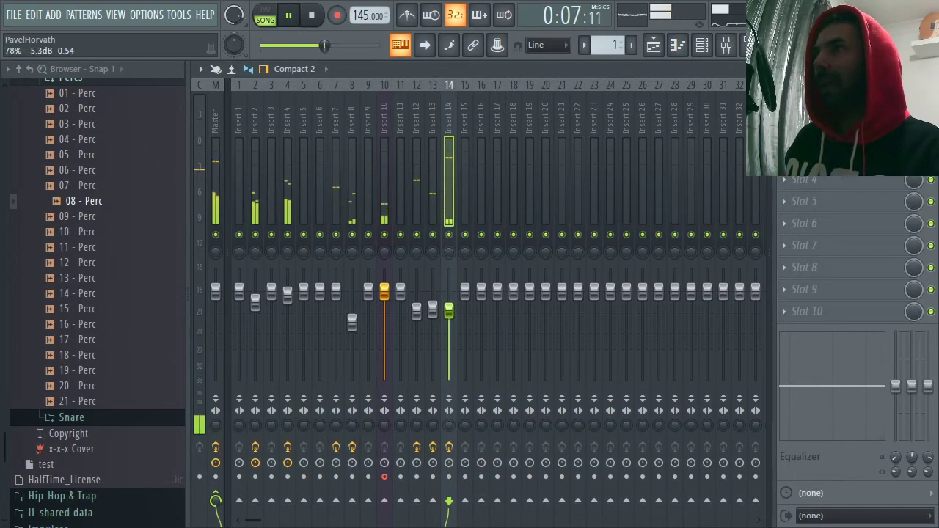
pyautogui.moveTo(448, 311); pyautogui.dragTo(449, 316)
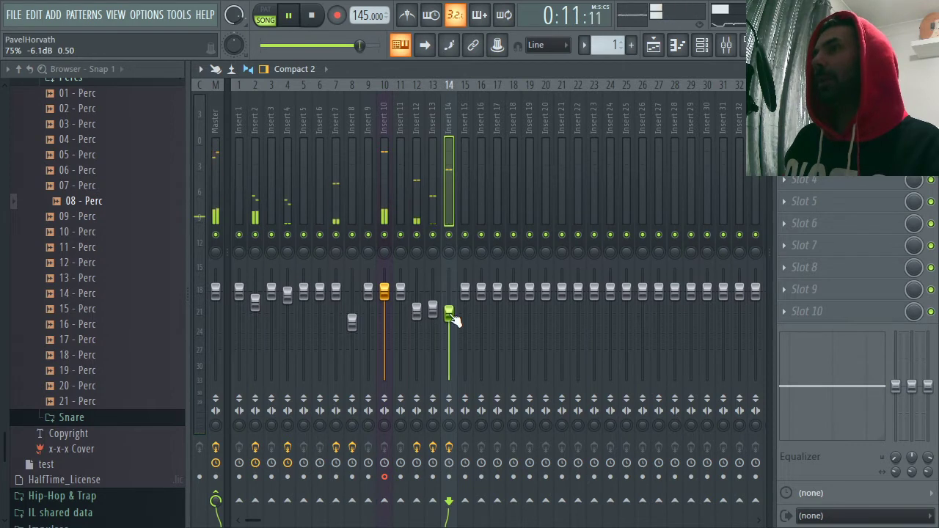
# - Reopen the effect in slot 2 of mixer insert 2 while the song plays
pyautogui.click(255, 301)
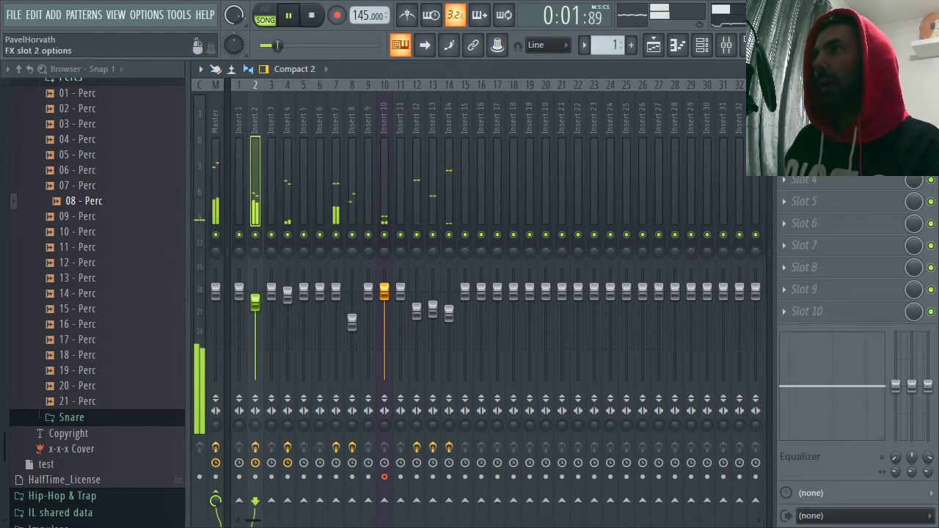
pyautogui.click(814, 135)
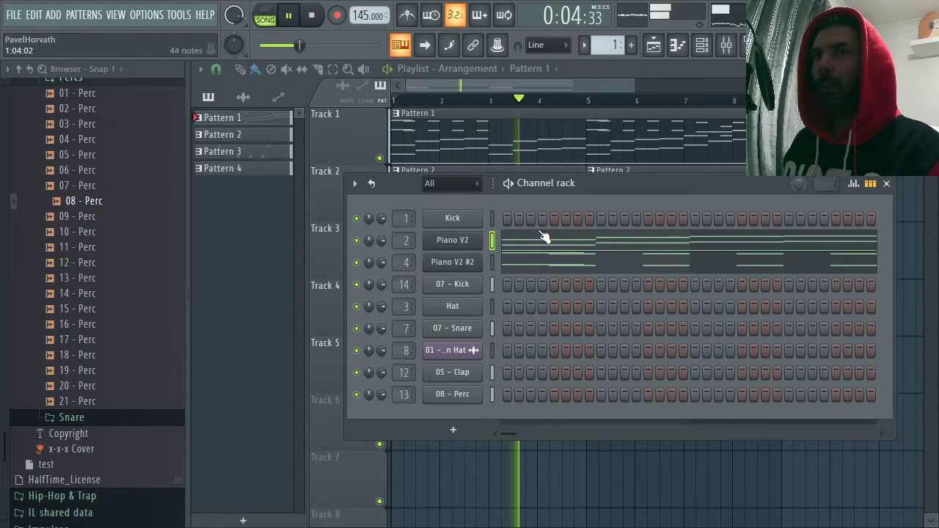
# - Switch to OBS and YouTube Studio to check the stream and its live chat, and return to FL Studio
pyautogui.hotkey('alt', 'Tab')
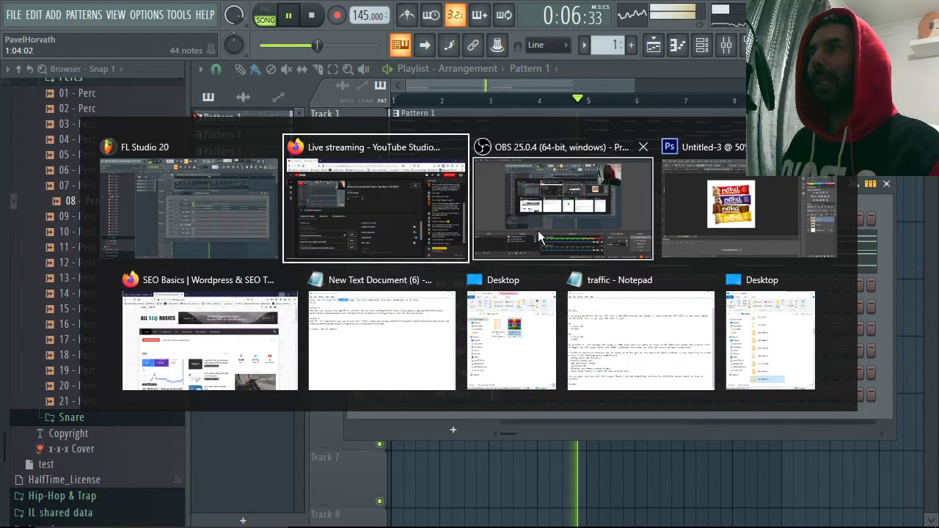
pyautogui.click(539, 232)
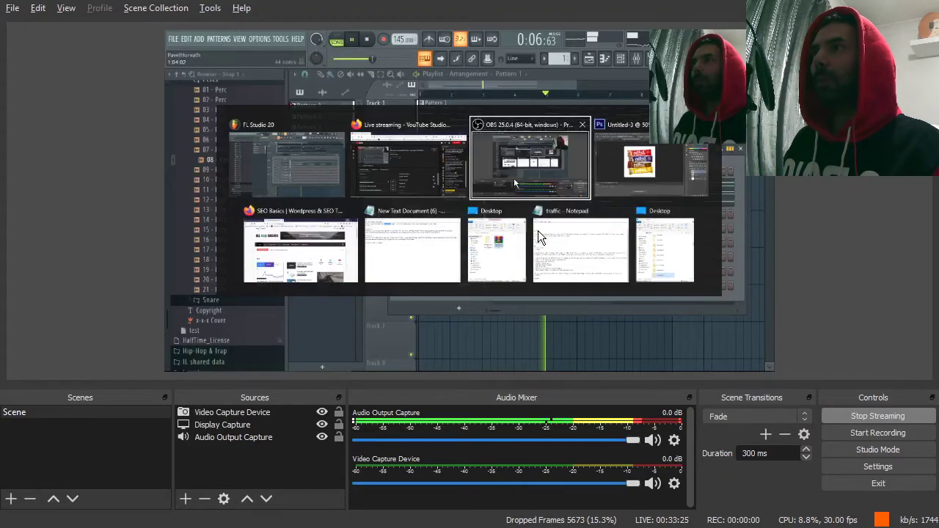
pyautogui.hotkey('alt', 'Tab')
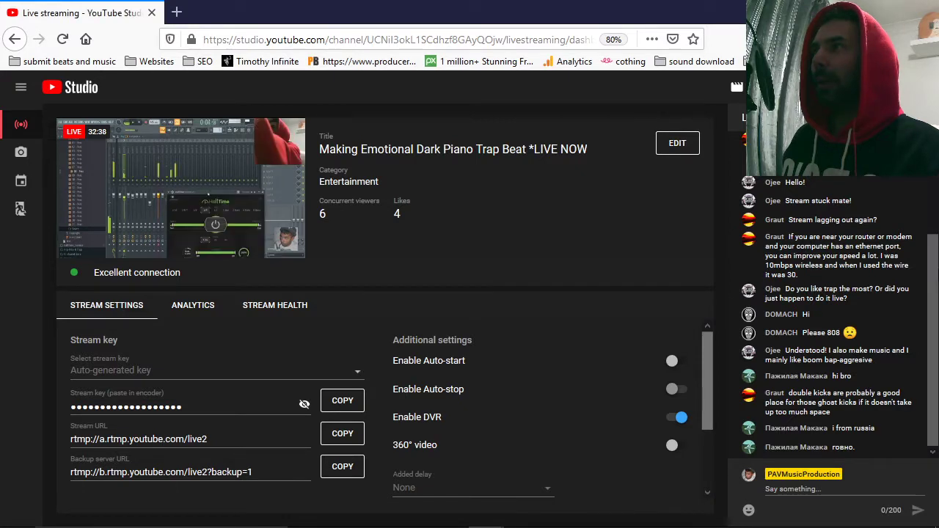
pyautogui.scroll(1, 879, 397)
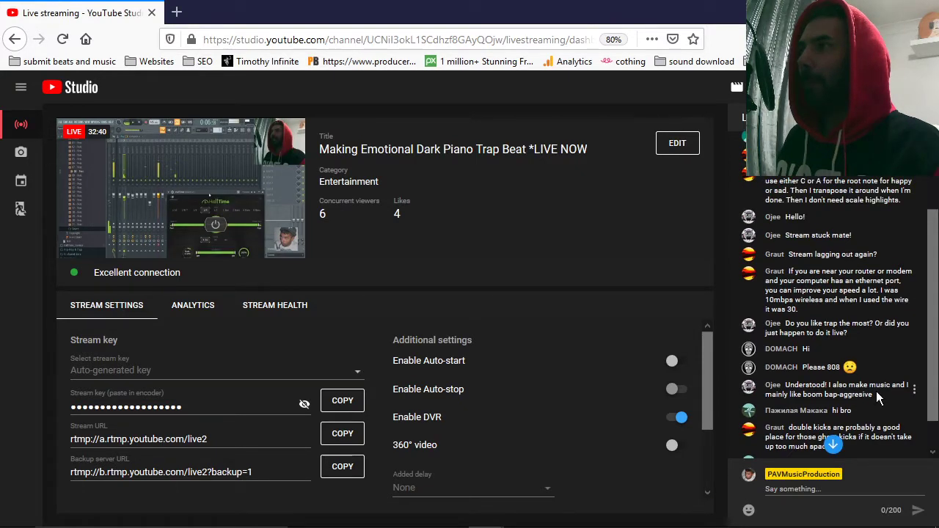
pyautogui.scroll(-1, 878, 397)
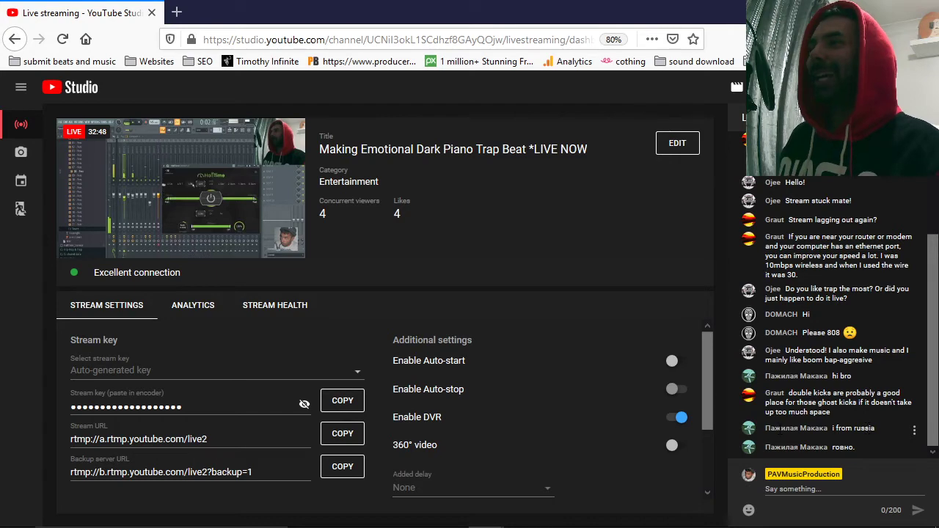
pyautogui.hotkey('alt', 'Tab')
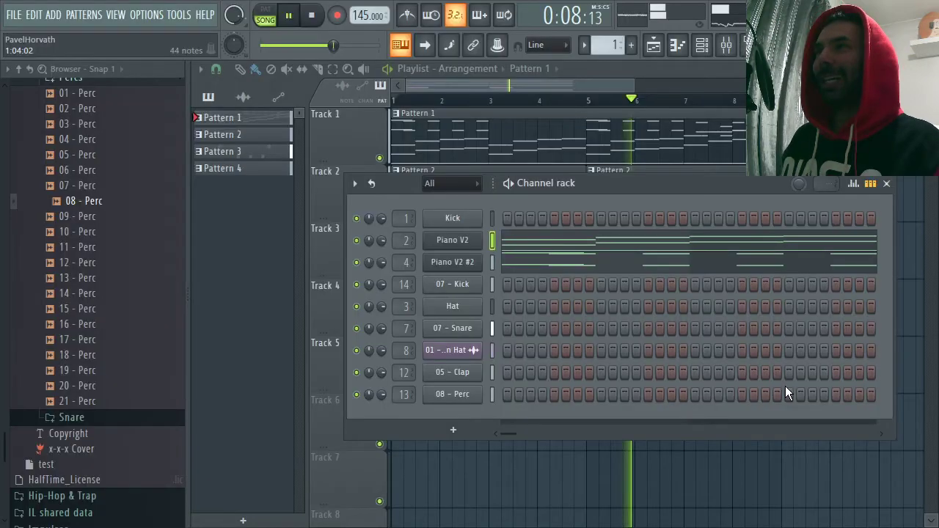
pyautogui.moveTo(584, 184); pyautogui.dragTo(603, 163)
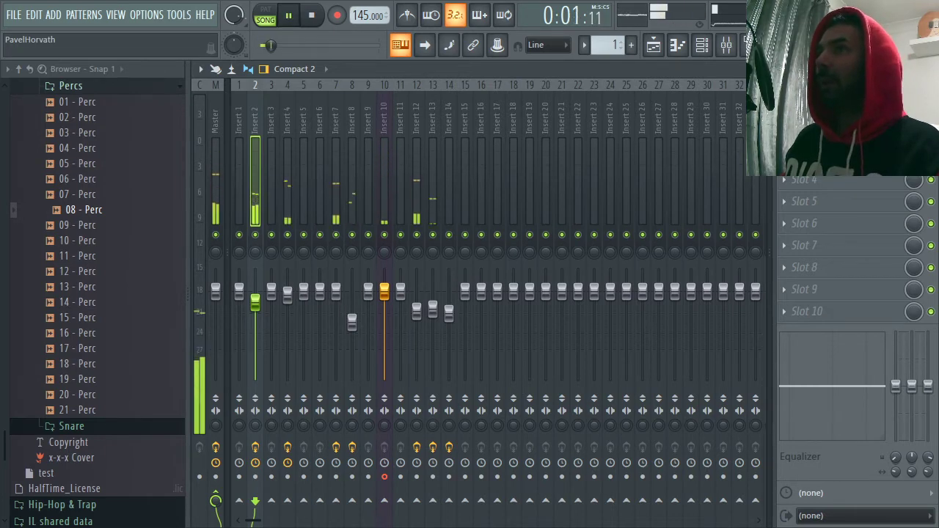
pyautogui.press('F9')
pyautogui.click(587, 88)
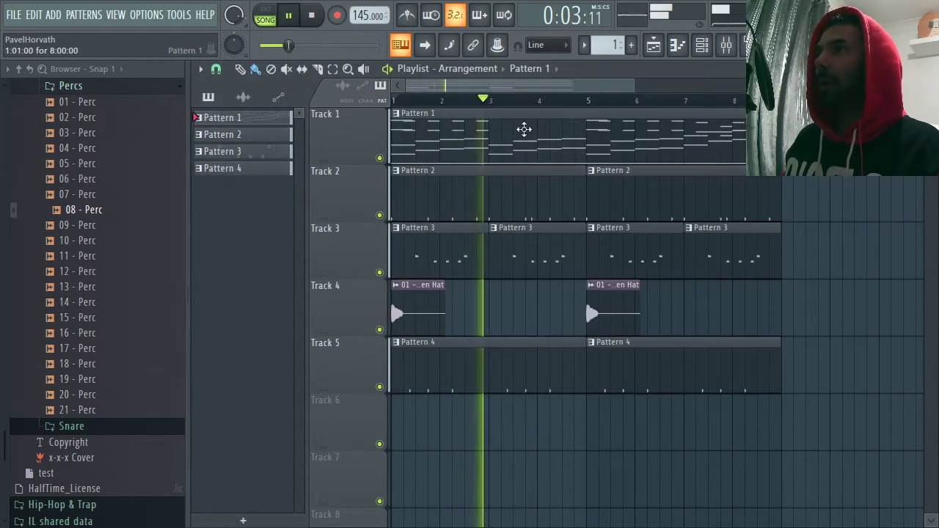
pyautogui.click(728, 46)
pyautogui.click(728, 46)
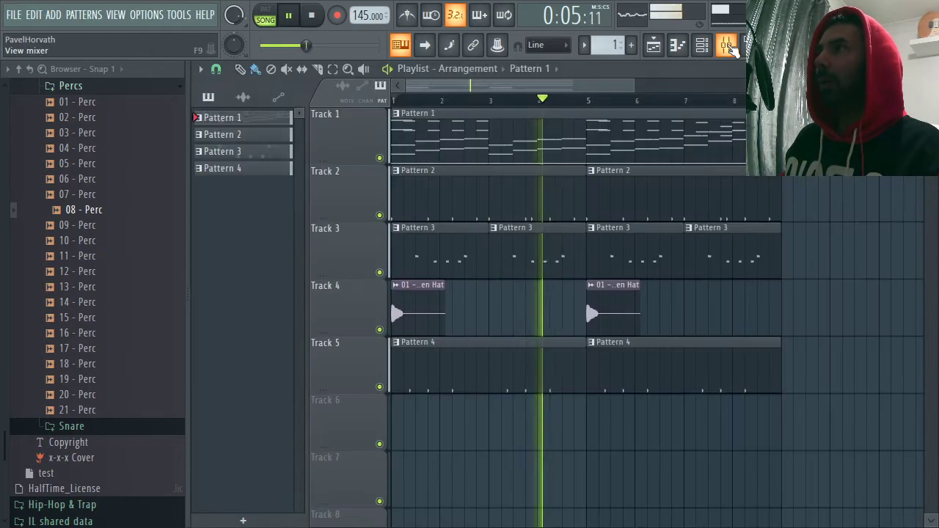
# - Clone the Piano V2 channel and copy Piano V2's Pattern 1 notes into the clone
pyautogui.click(702, 46)
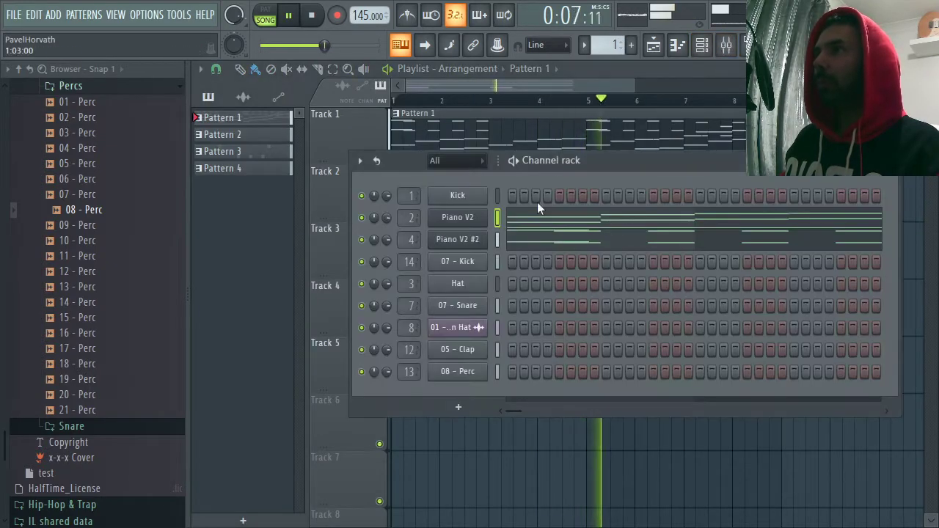
pyautogui.rightClick(466, 219)
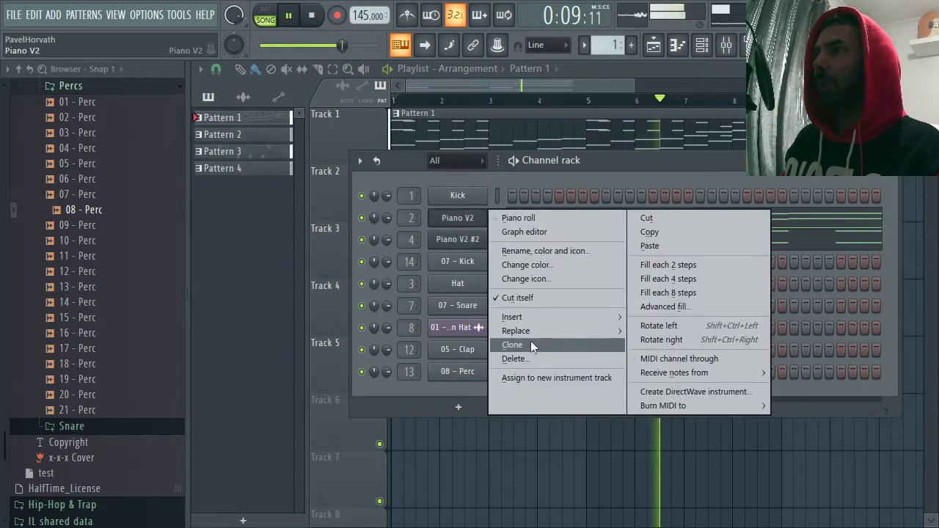
pyautogui.click(527, 345)
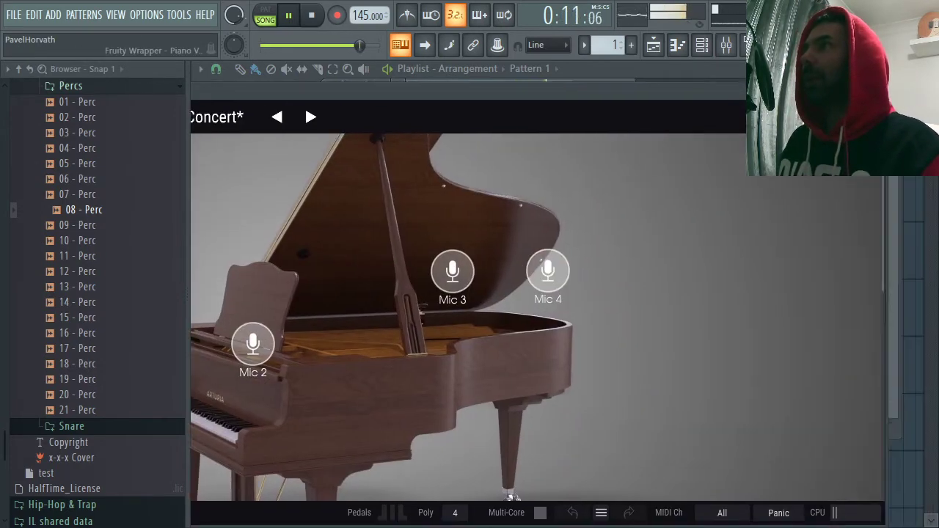
pyautogui.press('Escape')
pyautogui.rightClick(462, 239)
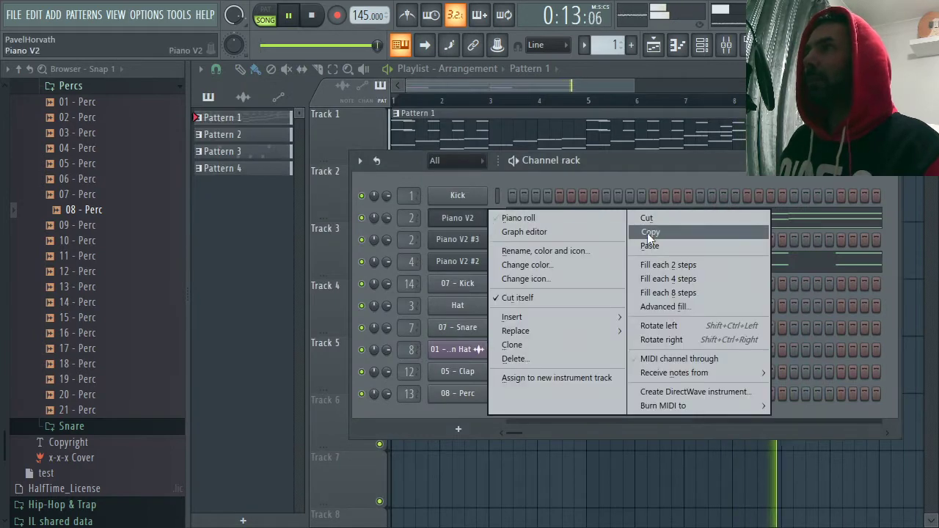
pyautogui.click(653, 267)
# - Route the cloned Piano V2 #3 channel to mixer insert 15
pyautogui.moveTo(410, 240); pyautogui.dragTo(410, 195)
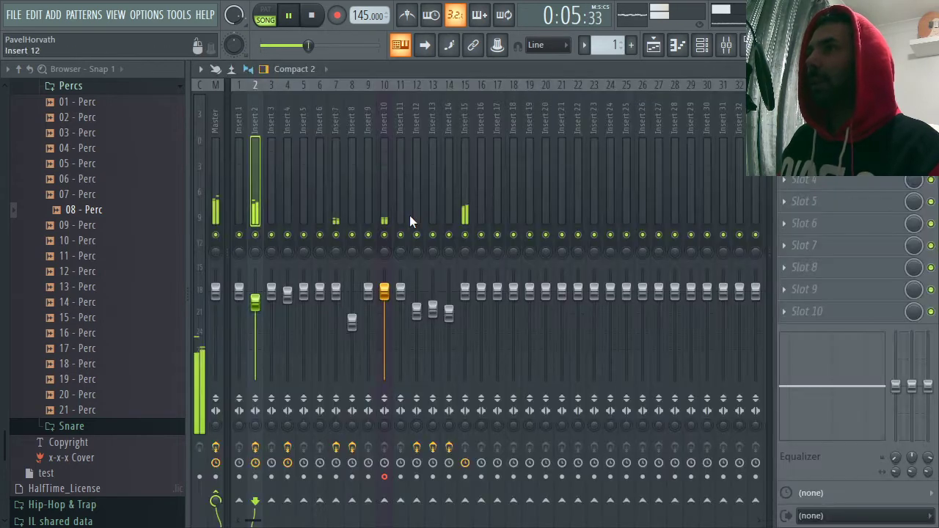
pyautogui.doubleClick(408, 237)
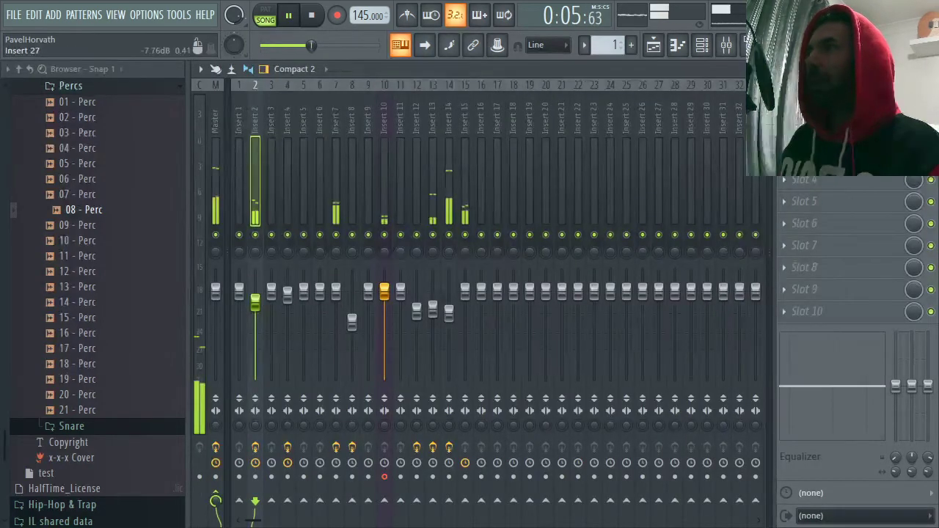
pyautogui.press('F9')
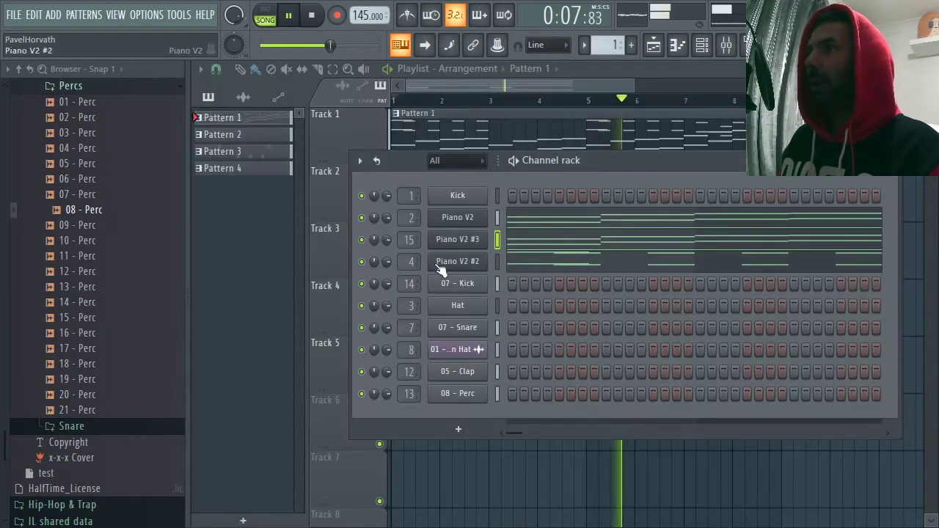
# - Review the Piano V2 #3 notes in the piano roll against playback and lower its channel volume to about -7.3 dB
pyautogui.rightClick(501, 242)
pyautogui.click(502, 242)
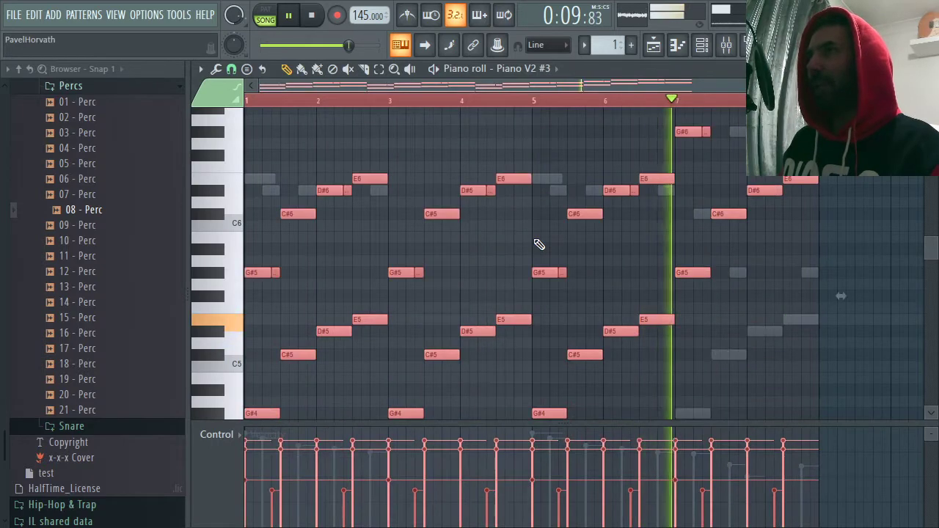
pyautogui.press('space')
pyautogui.press('space')
pyautogui.press('F7')
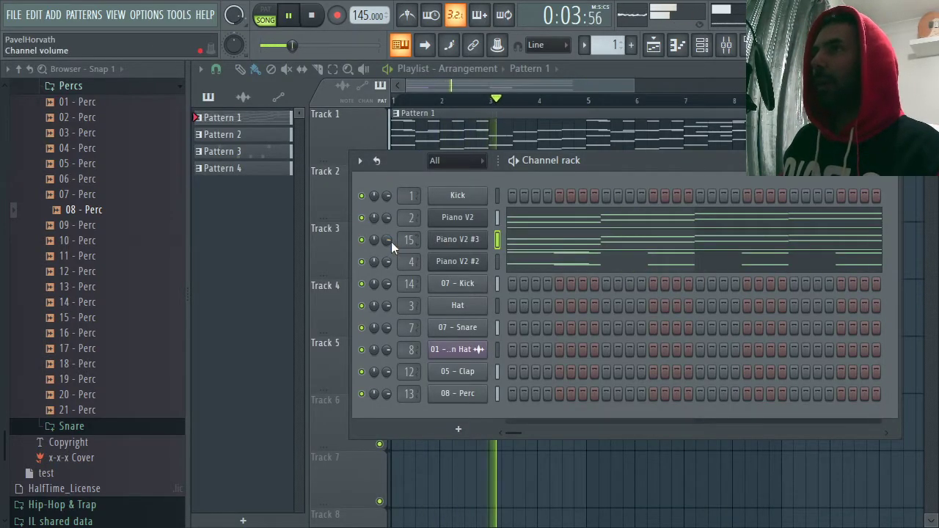
pyautogui.moveTo(387, 239); pyautogui.dragTo(387, 243)
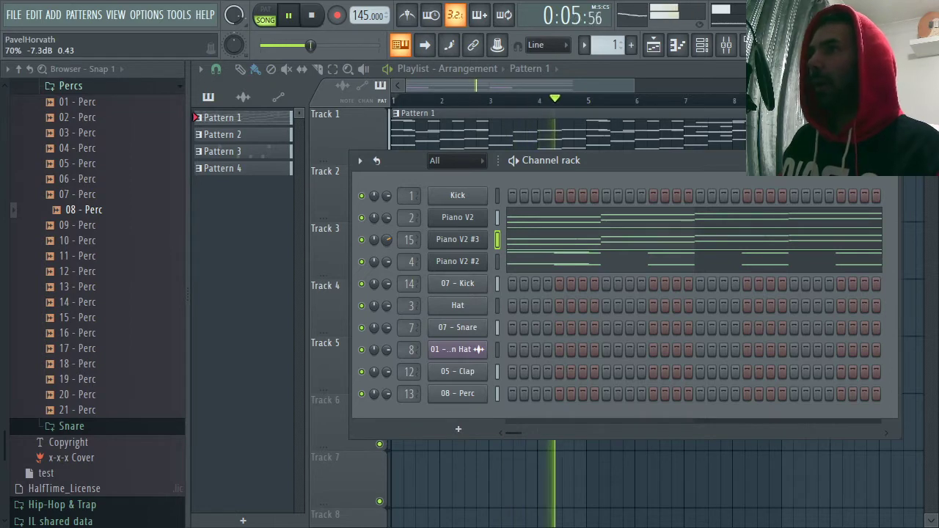
# - Load Fruity Parametric EQ 2 into the first effect slot of mixer insert 15, used by Piano V2 #3
pyautogui.doubleClick(411, 241)
pyautogui.click(844, 114)
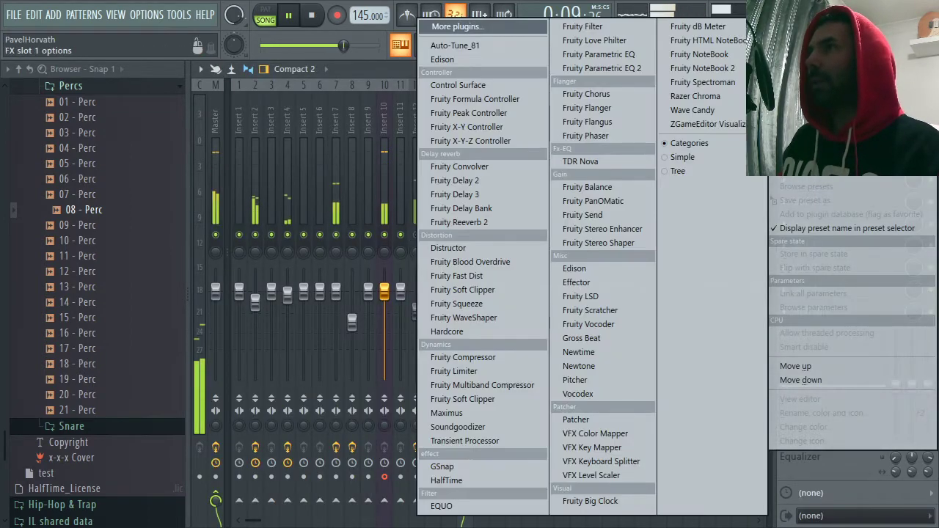
pyautogui.click(458, 27)
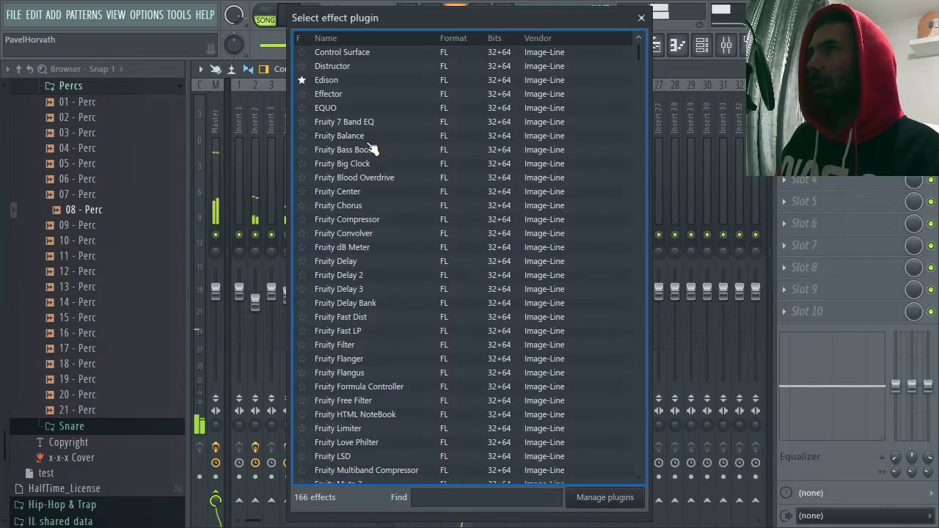
pyautogui.scroll(-11, 394, 150)
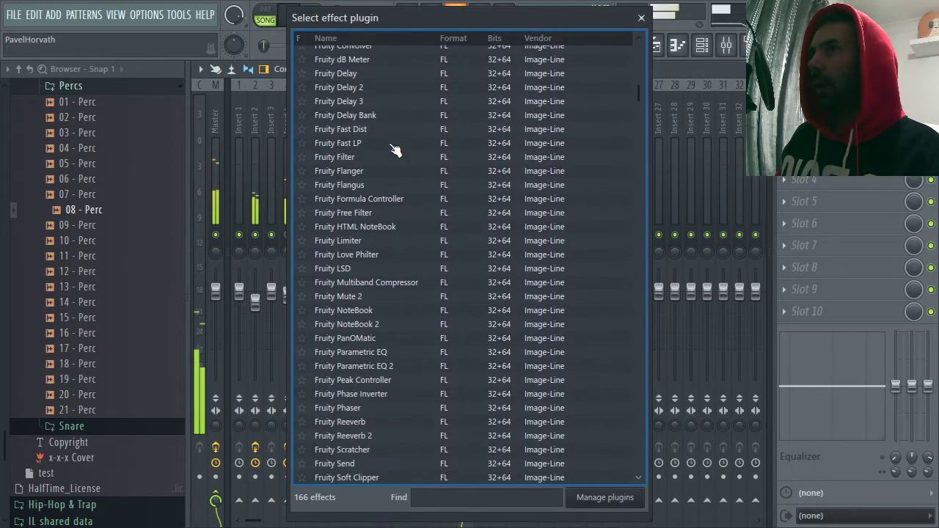
pyautogui.scroll(-1, 394, 150)
pyautogui.scroll(5, 392, 151)
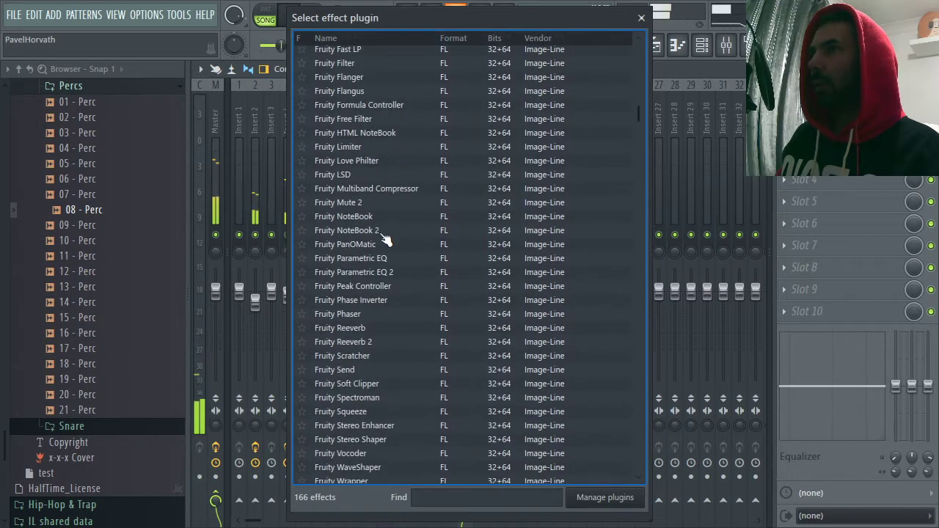
pyautogui.doubleClick(384, 272)
# - Roll off the lows on insert 15's EQ by lowering bands 1 to 4 and slightly raise bands 6 and 7
pyautogui.moveTo(266, 255); pyautogui.dragTo(270, 312)
pyautogui.moveTo(299, 255); pyautogui.dragTo(301, 309)
pyautogui.moveTo(333, 255); pyautogui.dragTo(333, 287)
pyautogui.moveTo(396, 256); pyautogui.dragTo(460, 250)
pyautogui.moveTo(365, 255); pyautogui.dragTo(396, 252)
pyautogui.moveTo(460, 249); pyautogui.dragTo(429, 245)
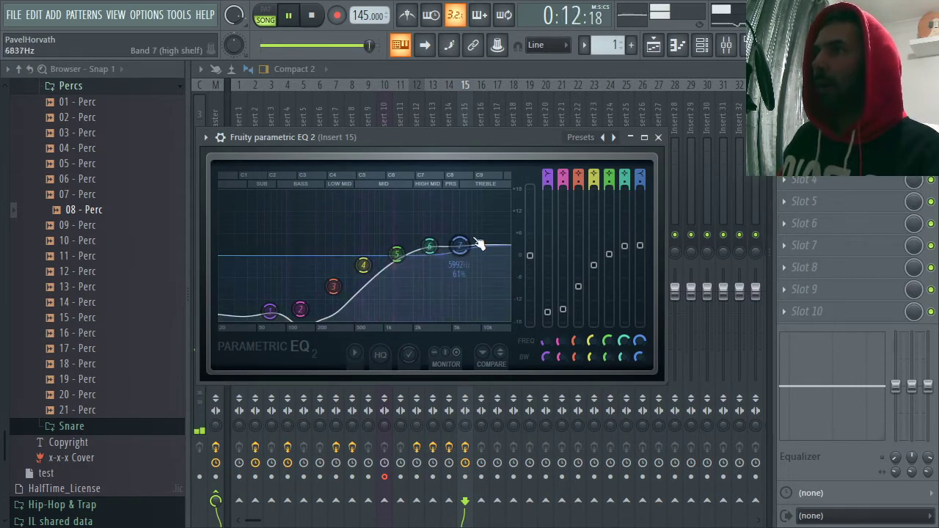
pyautogui.click(660, 138)
# - Lower insert 15's mixer fader by ear to balance the cloned piano against the rest of the beat
pyautogui.click(929, 69)
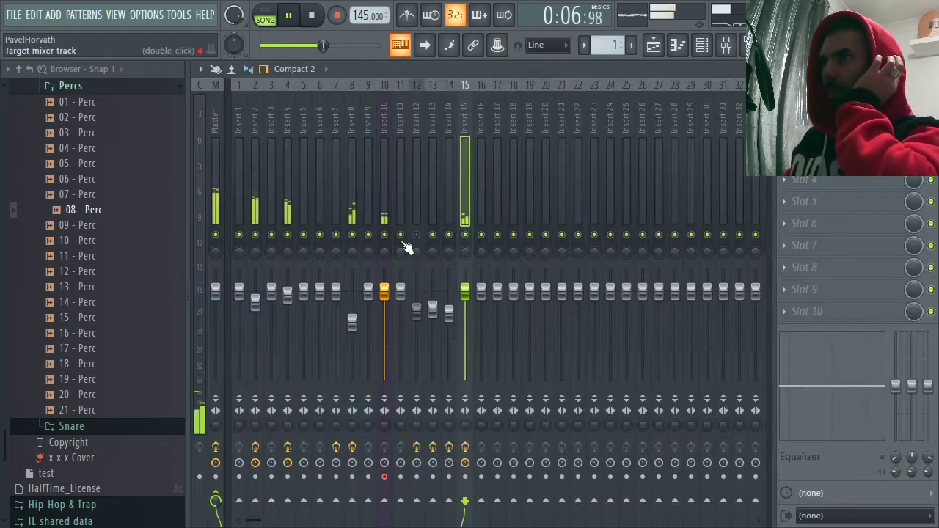
pyautogui.doubleClick(404, 239)
pyautogui.moveTo(467, 293); pyautogui.dragTo(467, 308)
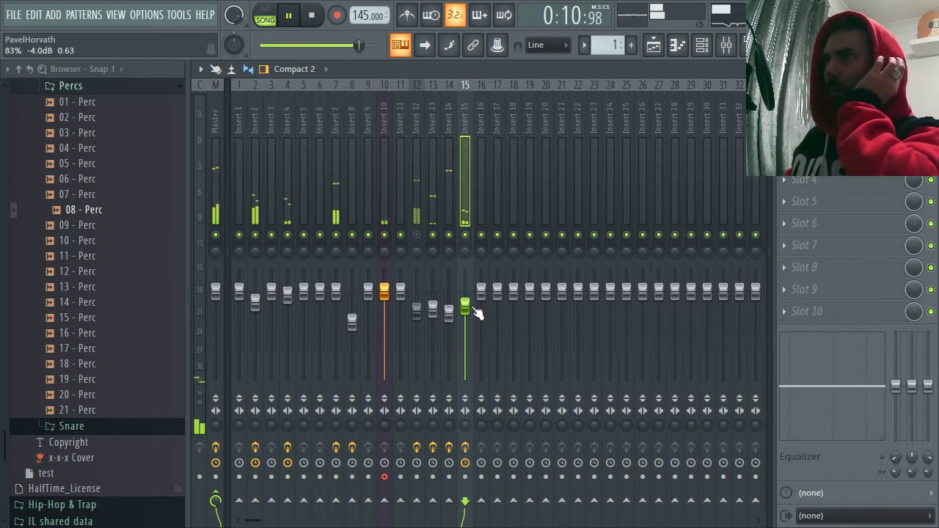
pyautogui.moveTo(473, 308); pyautogui.dragTo(474, 306)
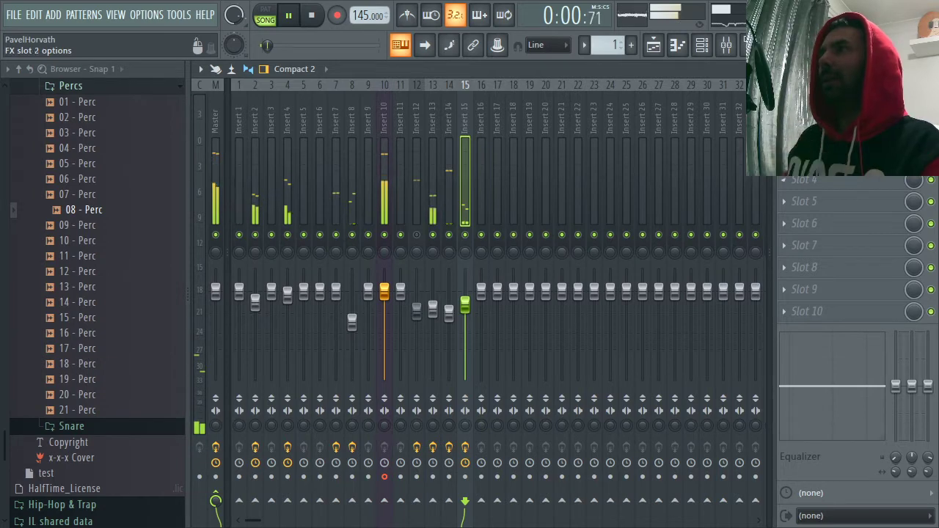
pyautogui.click(836, 136)
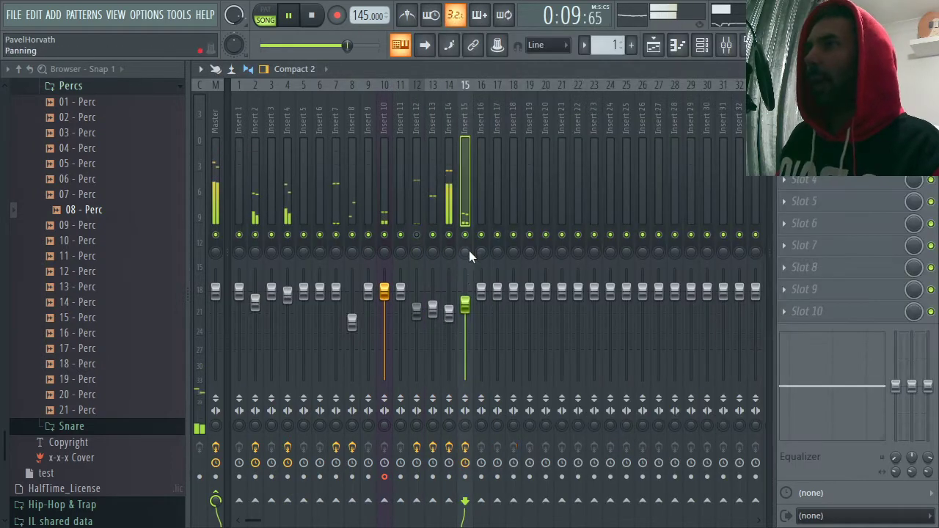
pyautogui.moveTo(469, 250); pyautogui.dragTo(473, 325)
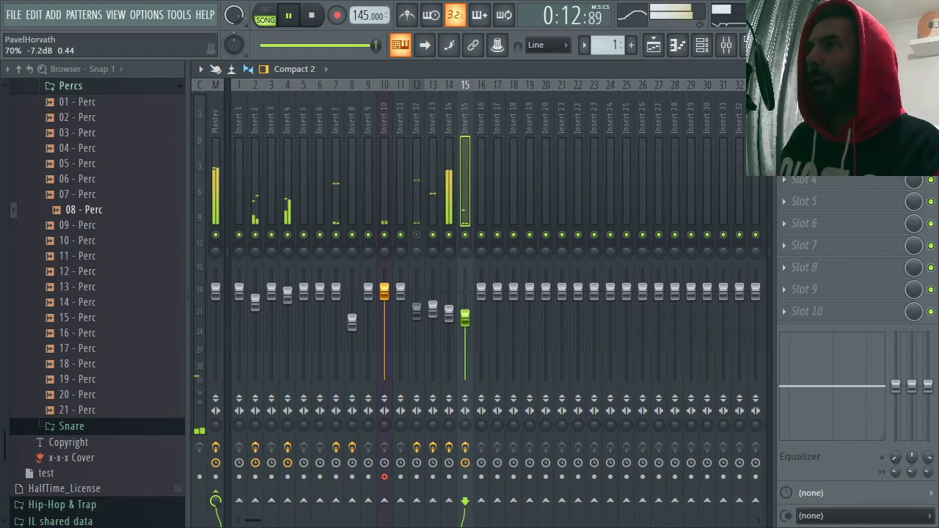
pyautogui.moveTo(465, 319); pyautogui.dragTo(473, 317)
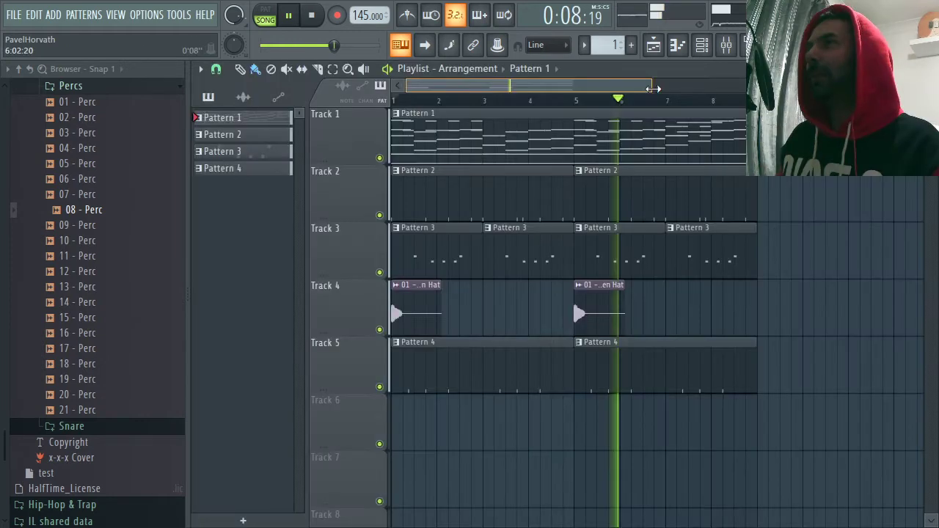
# - Switch to YouTube Studio to check the stream and its live chat, return to FL Studio and stop playback
pyautogui.hotkey('alt', 'Tab')
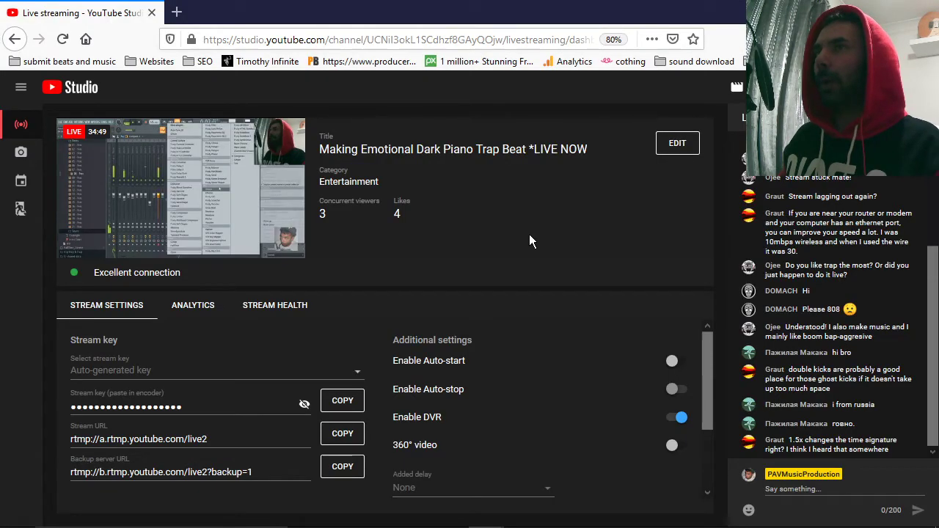
pyautogui.hotkey('alt', 'Tab')
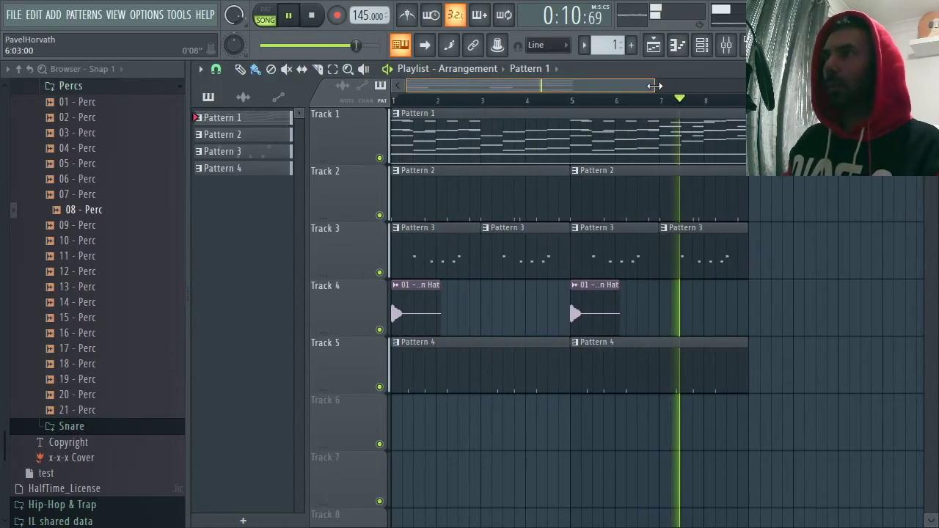
pyautogui.moveTo(655, 85); pyautogui.dragTo(639, 87)
pyautogui.press('space')
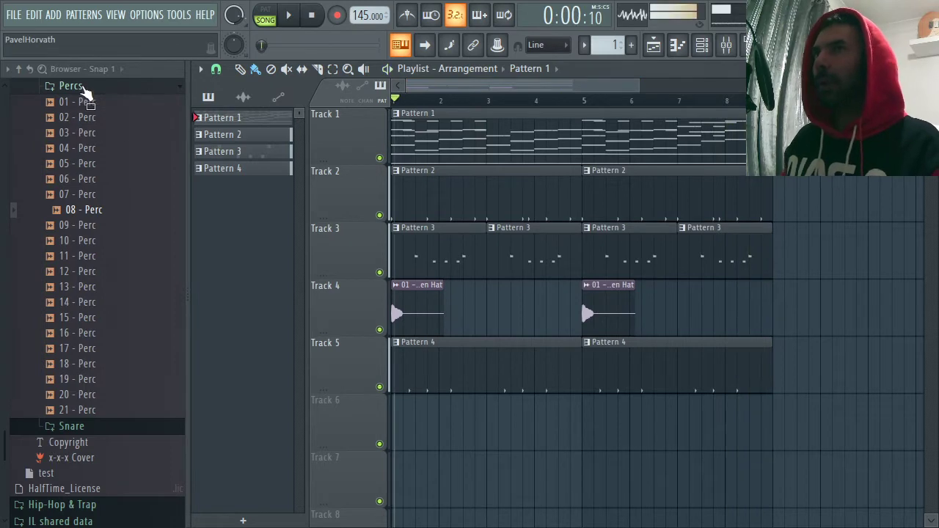
# - Browse the 2020 drum kits for a hi-hat and add the 01 - Hi Hat - Post Malone sample as a channel in Pattern 6
pyautogui.click(74, 87)
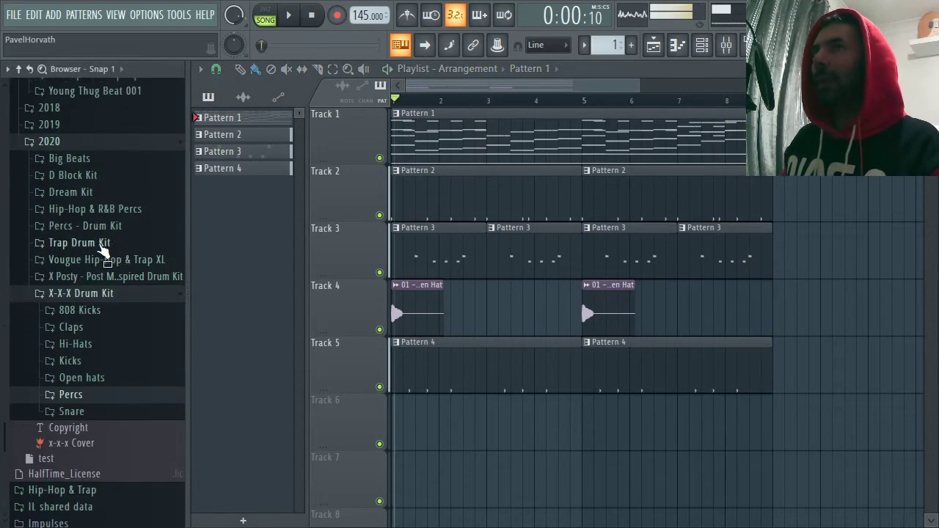
pyautogui.click(111, 349)
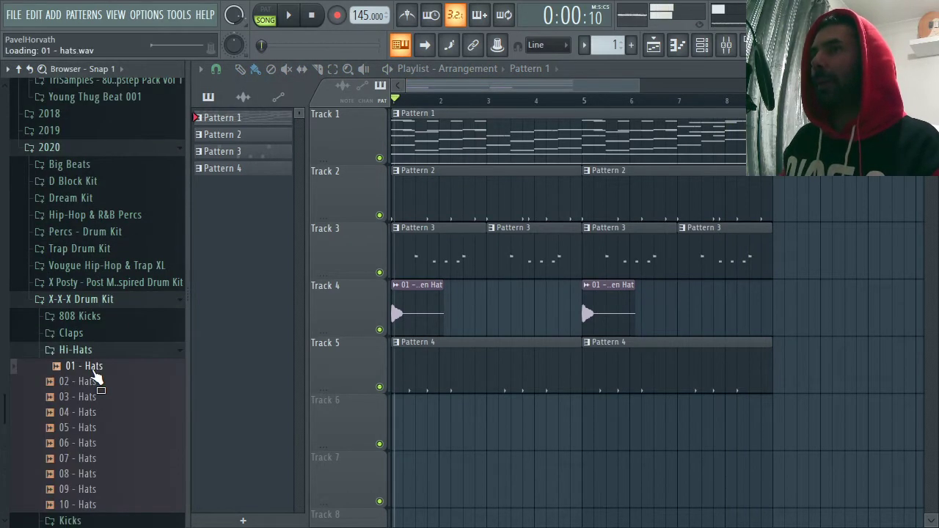
pyautogui.click(91, 301)
pyautogui.click(105, 248)
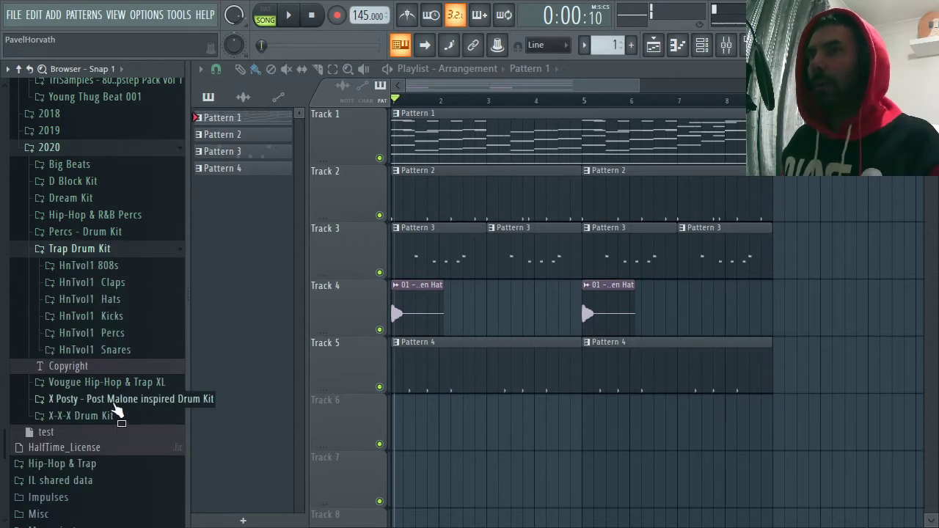
pyautogui.click(104, 250)
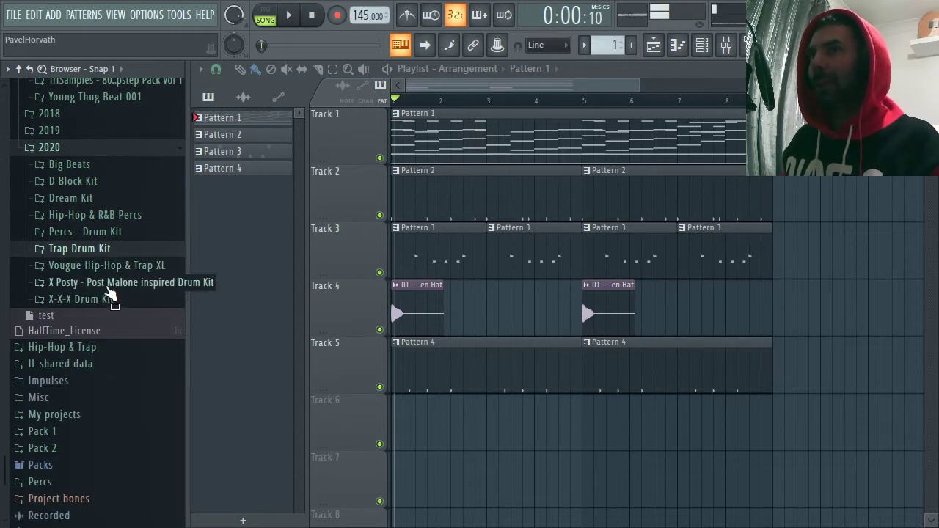
pyautogui.scroll(5, 105, 290)
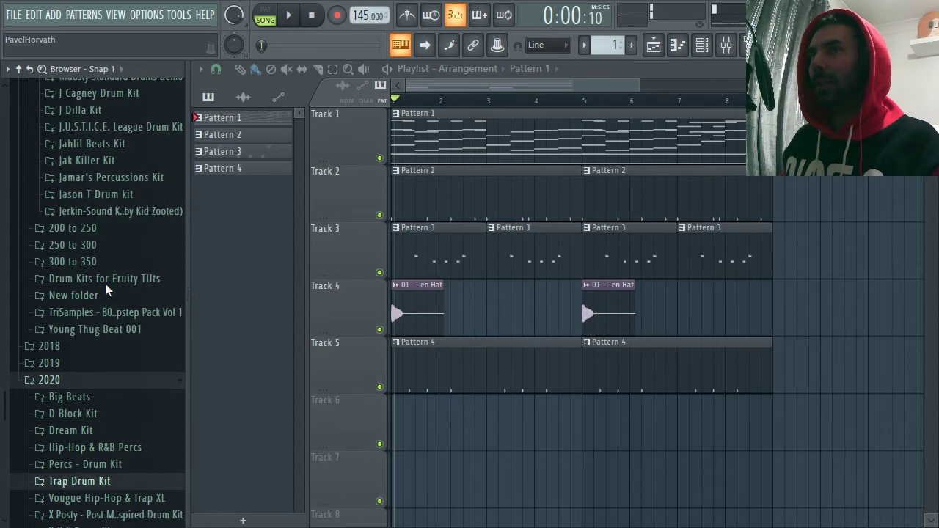
pyautogui.scroll(-2, 118, 294)
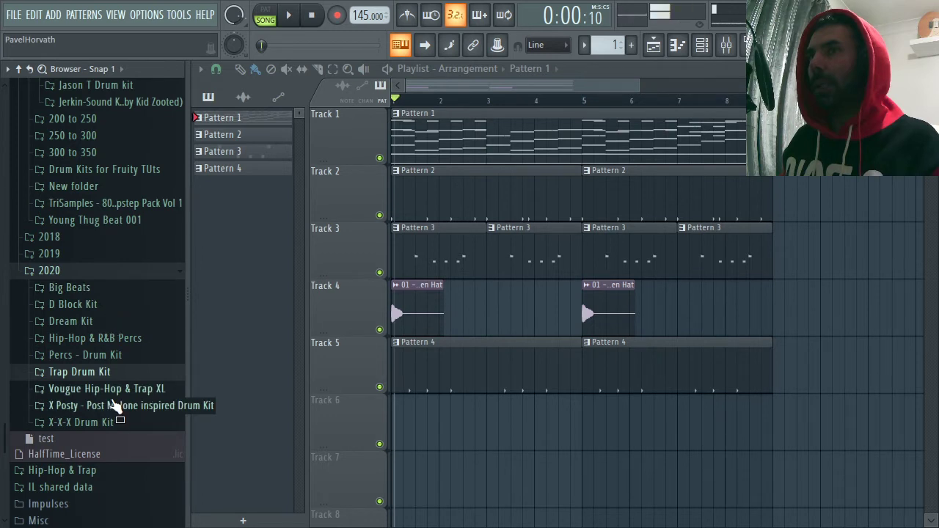
pyautogui.click(101, 151)
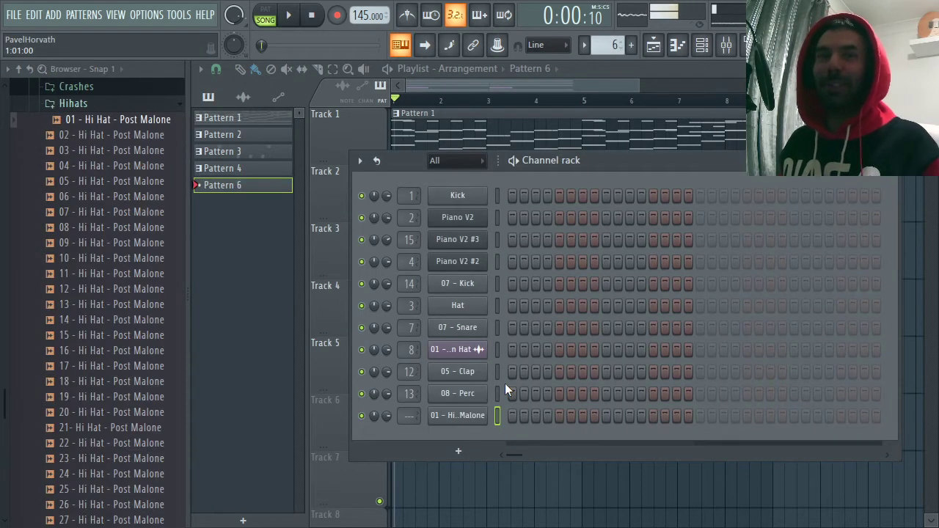
# - Switch to YouTube Studio to review the stream status and live chat, and return to FL Studio
pyautogui.hotkey('alt', 'Tab')
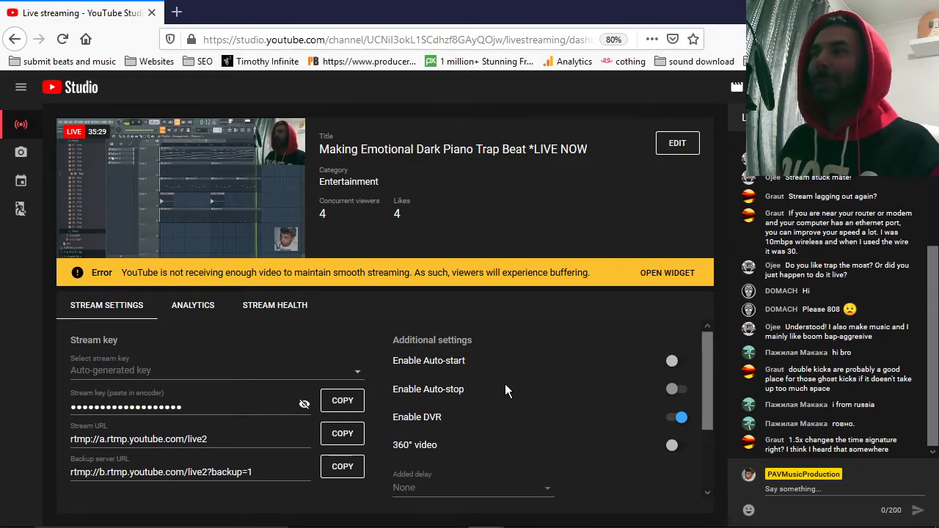
pyautogui.scroll(-3, 505, 384)
pyautogui.scroll(1, 813, 381)
pyautogui.scroll(-1, 822, 413)
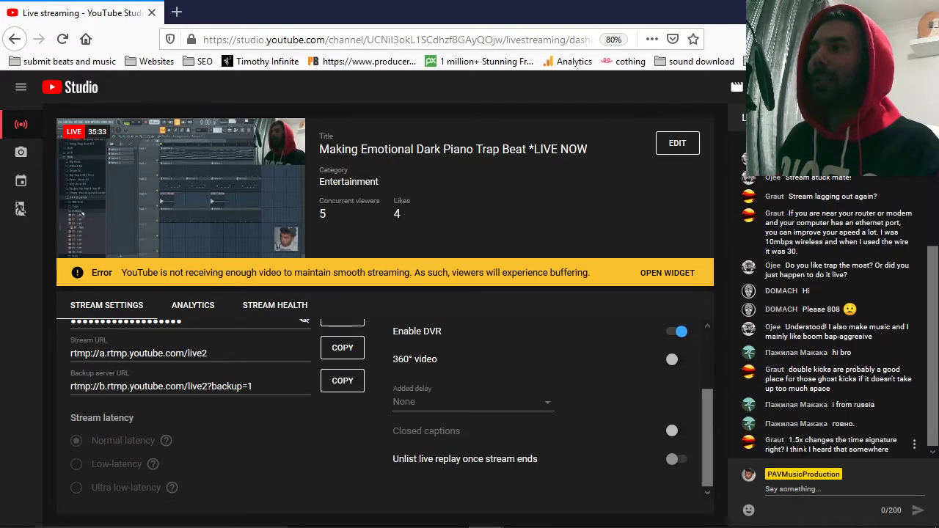
pyautogui.hotkey('alt', 'Tab')
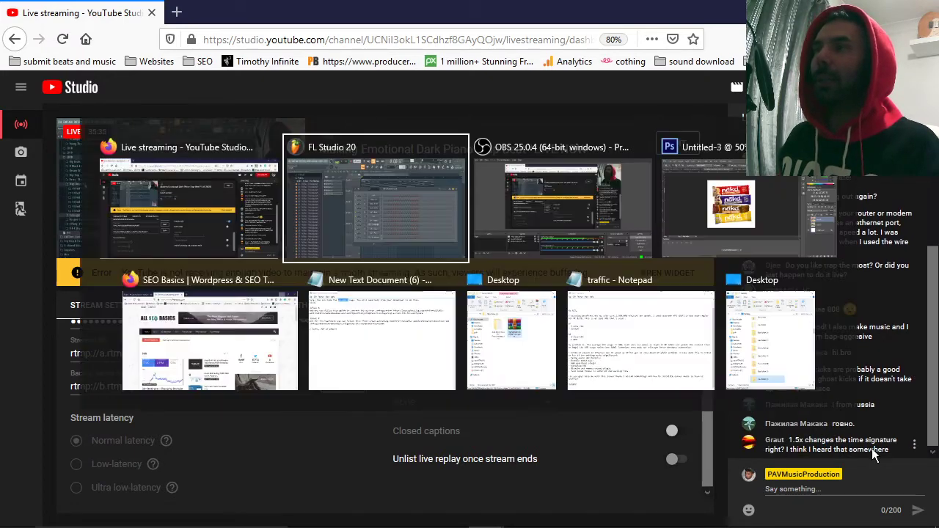
pyautogui.hotkey('alt', 'Tab')
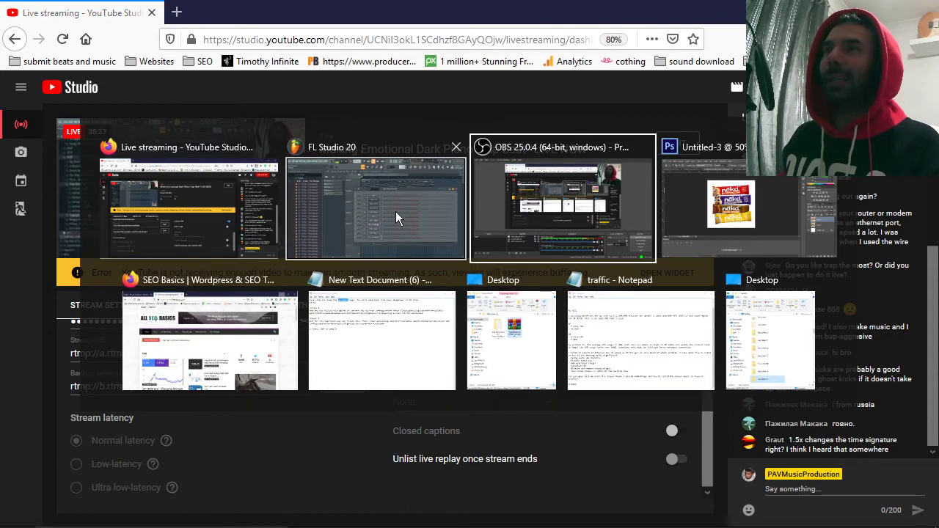
pyautogui.click(378, 205)
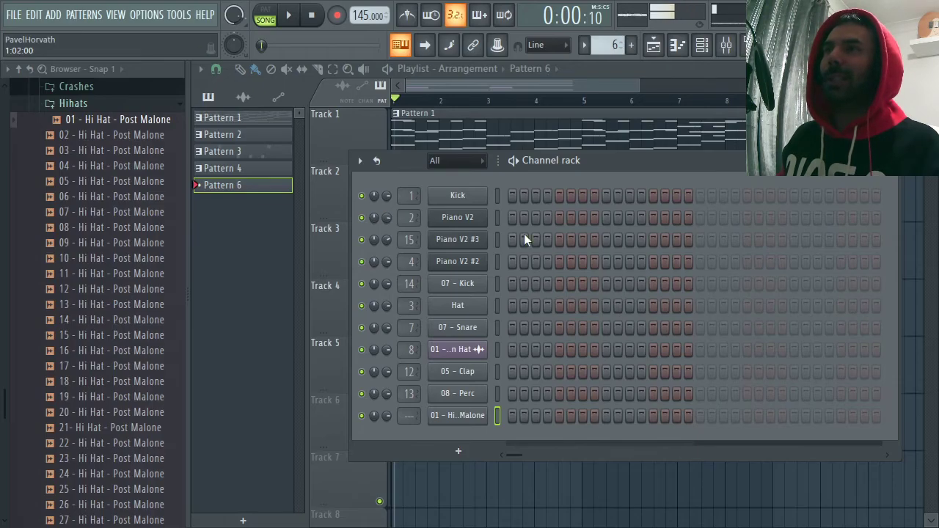
# - Inspect insert 10 in the mixer and go back to the playlist
pyautogui.click(706, 45)
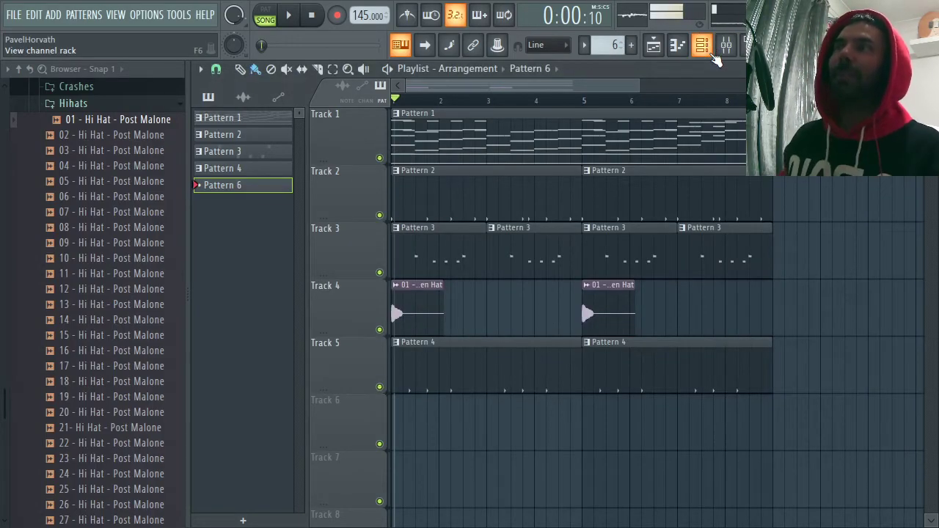
pyautogui.click(726, 46)
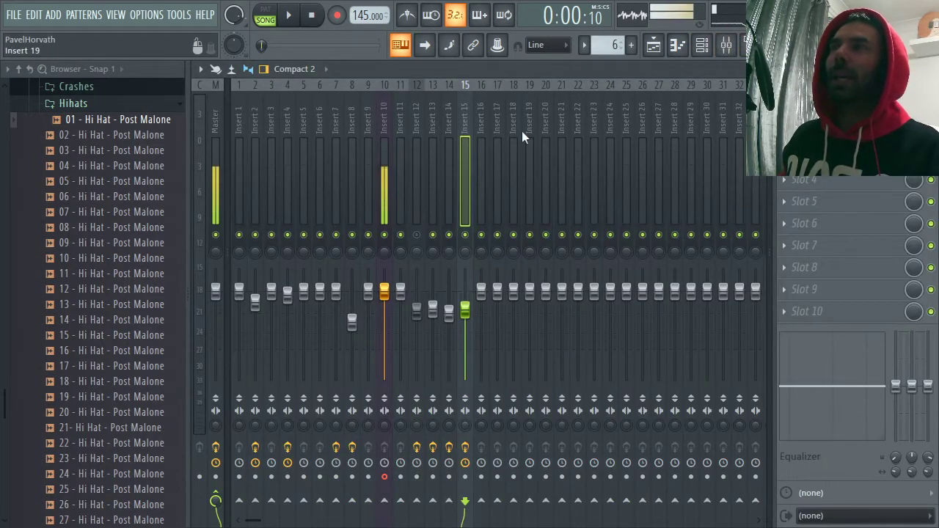
pyautogui.click(389, 147)
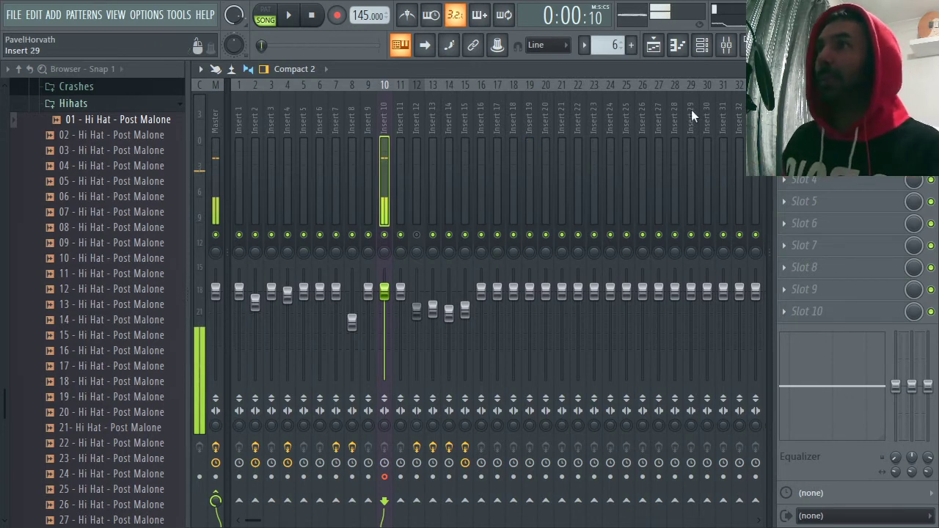
pyautogui.click(930, 69)
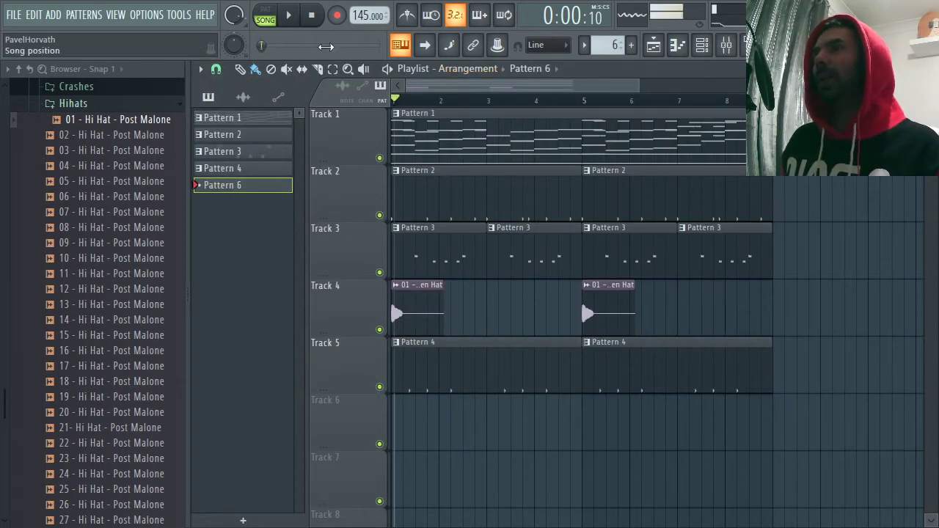
# - Try HalfTime on insert 15 with a 1/16 loop length during playback and raise the insert's fader above its default level
pyautogui.press('space')
pyautogui.click(702, 46)
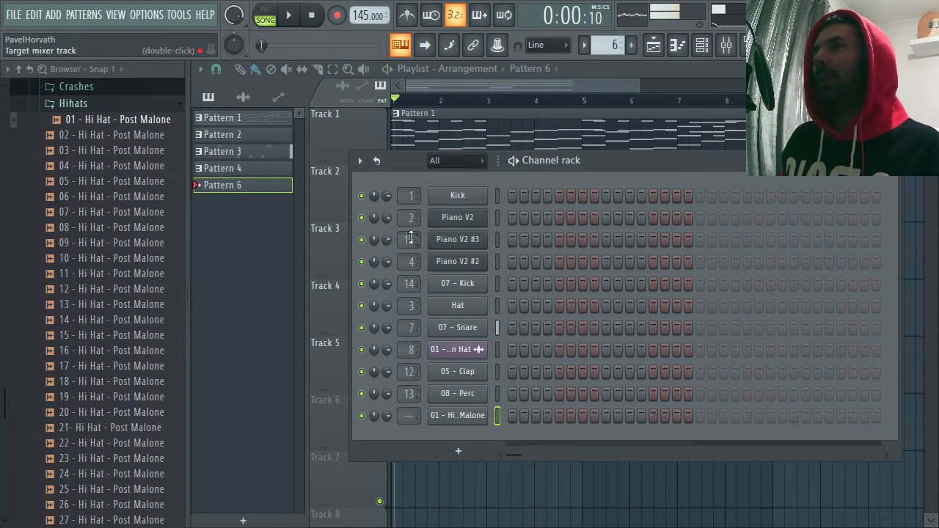
pyautogui.doubleClick(411, 238)
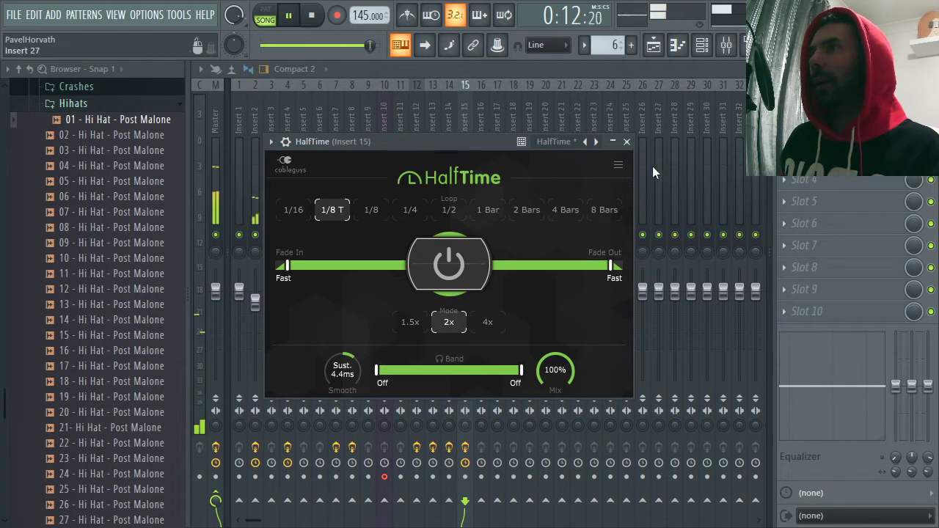
pyautogui.click(297, 210)
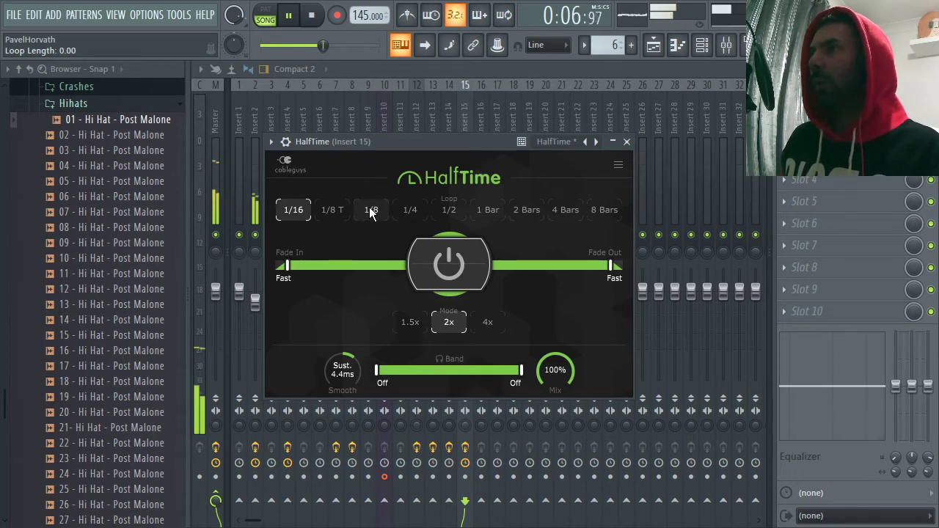
pyautogui.click(627, 142)
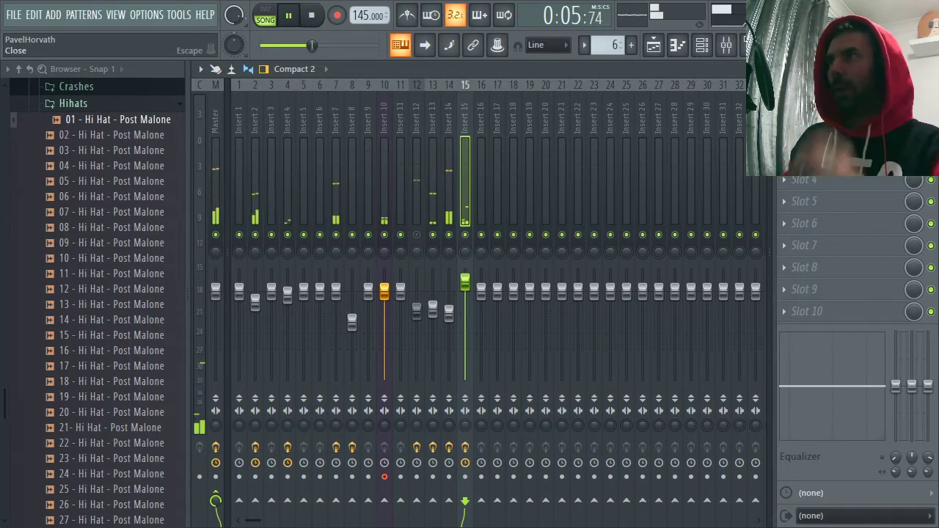
pyautogui.press('Escape')
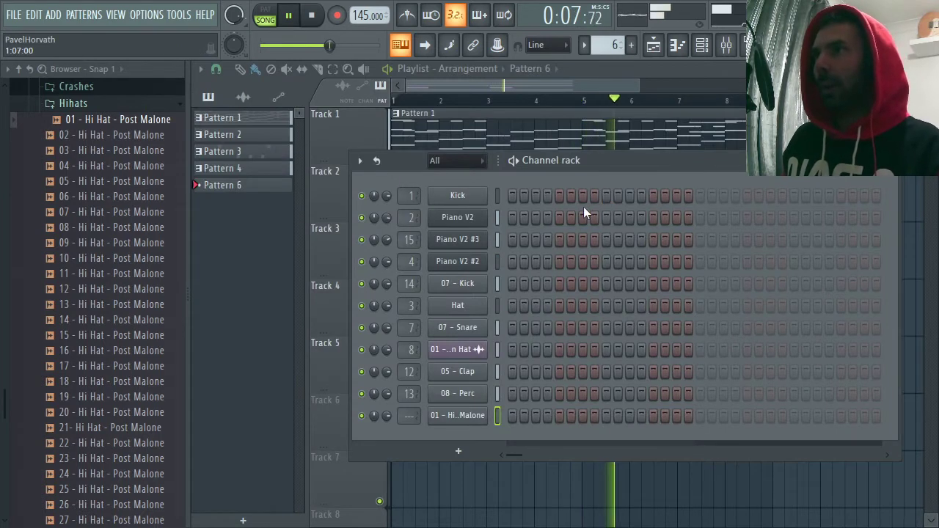
# - Audition the 07 - Hi Hat - Post Malone sample against the playing song and check the playlist arrangement
pyautogui.click(122, 215)
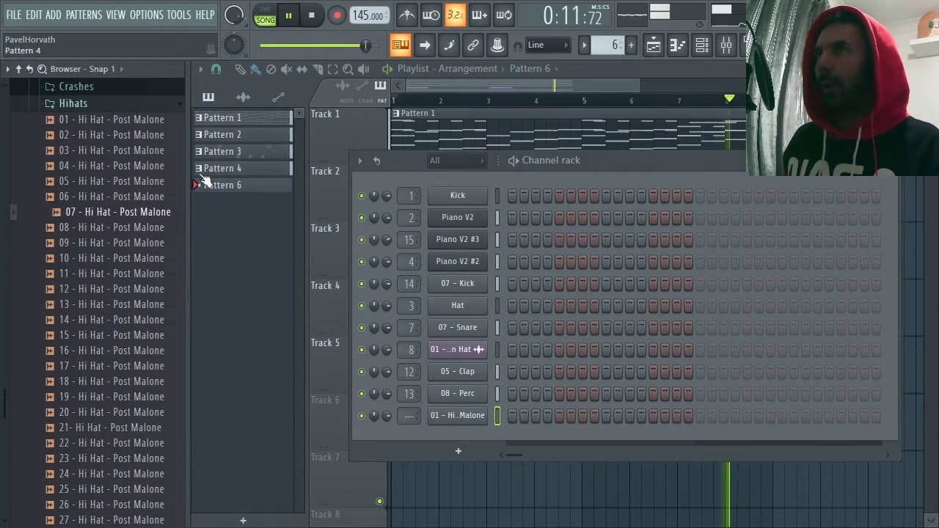
pyautogui.click(573, 90)
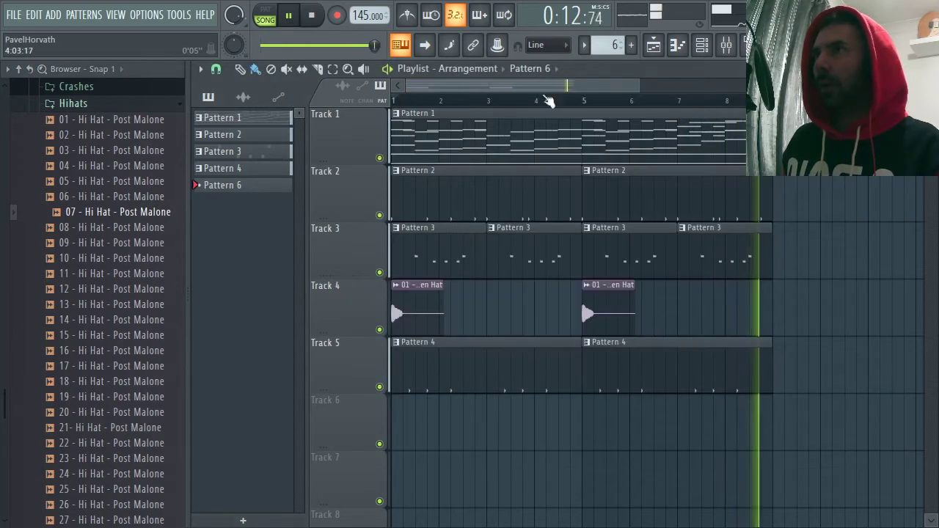
pyautogui.click(718, 45)
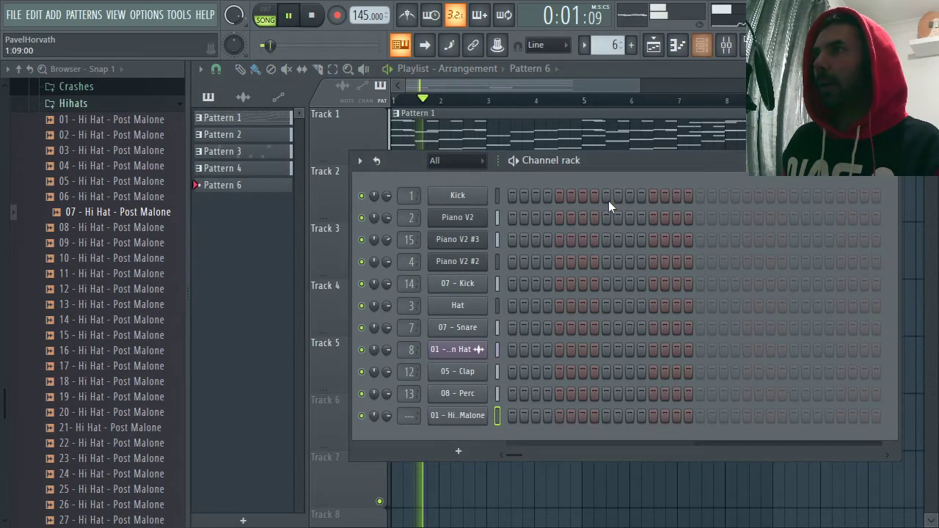
# - Stop playback and fill the 01 - Hi Hat - Post Malone channel on every 2 steps in Pattern 6
pyautogui.press('space')
pyautogui.rightClick(477, 415)
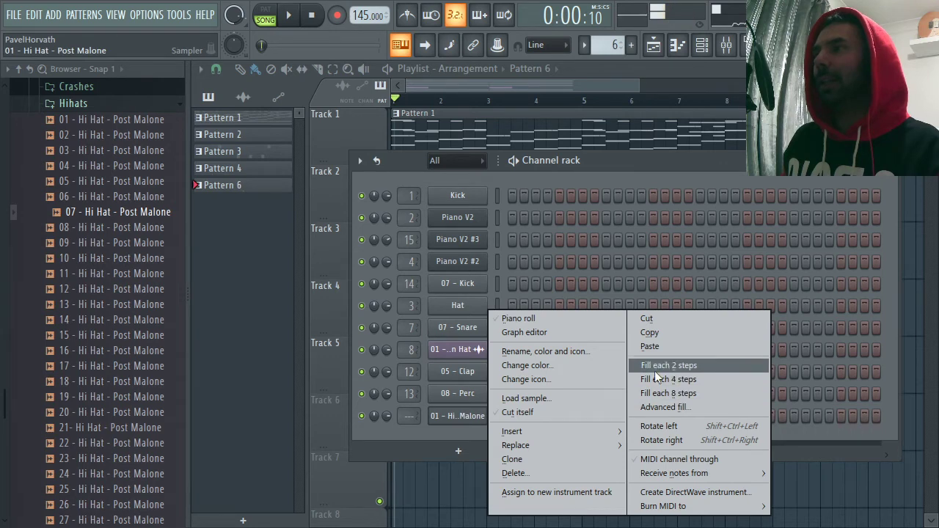
pyautogui.click(656, 371)
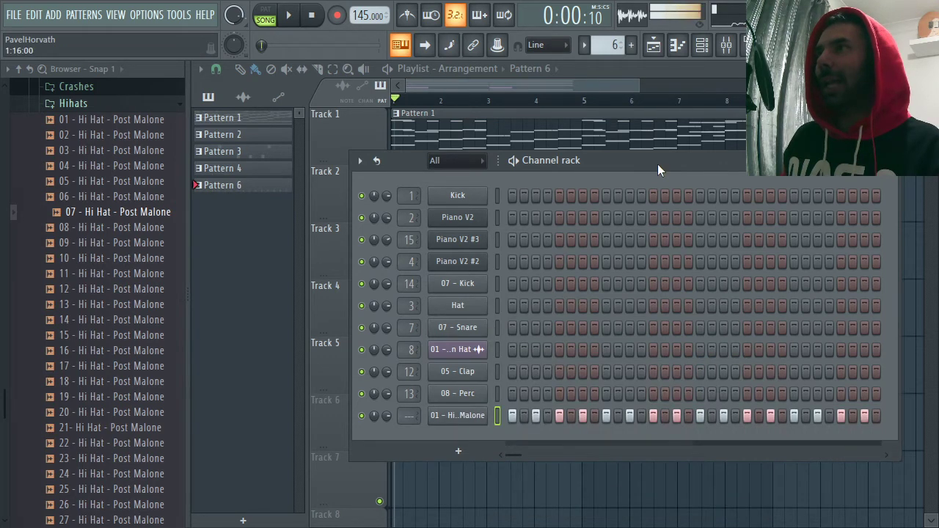
# - Duplicate the two bars of hi-hat notes into bars 3 and 4 of the piano roll and clear the selection
pyautogui.press('F7')
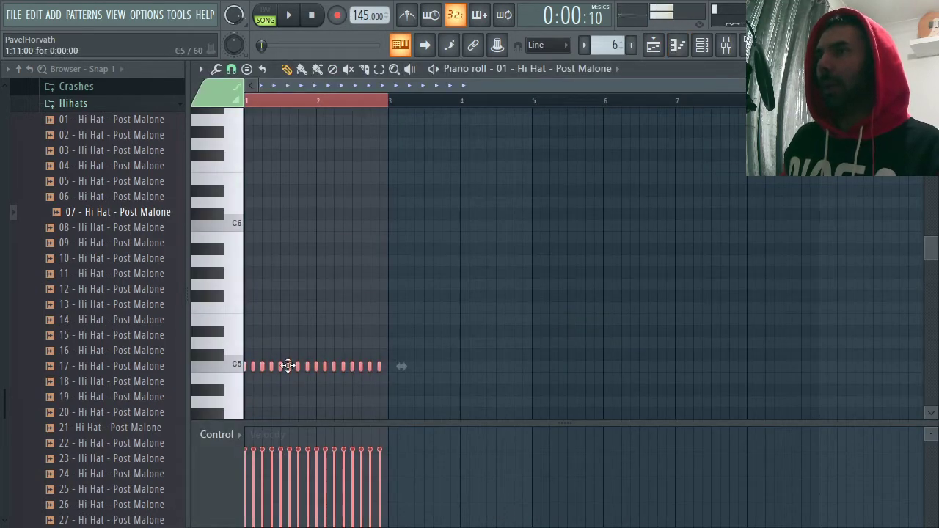
pyautogui.keyDown('shift'); pyautogui.moveTo(288, 366); pyautogui.dragTo(437, 378); pyautogui.keyUp('shift')
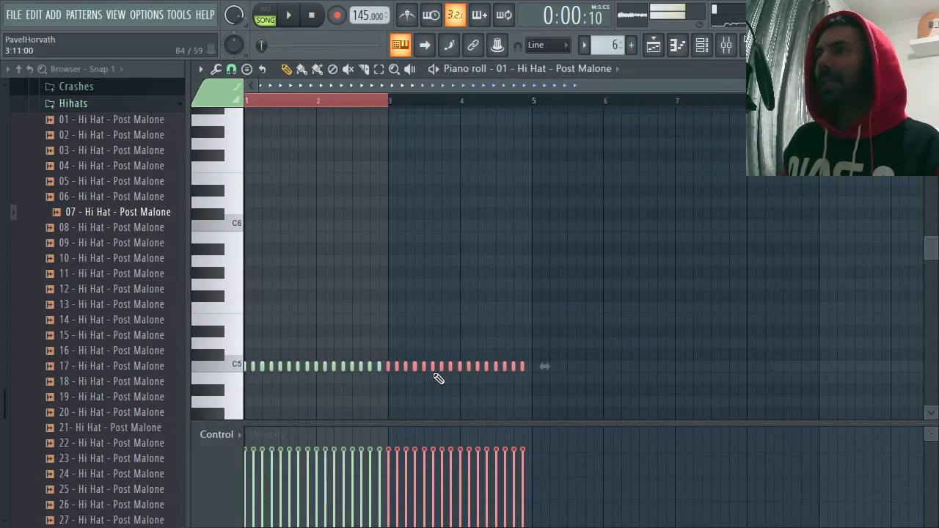
pyautogui.keyDown('ctrl'); pyautogui.scroll(3, 460, 115); pyautogui.keyUp('ctrl')
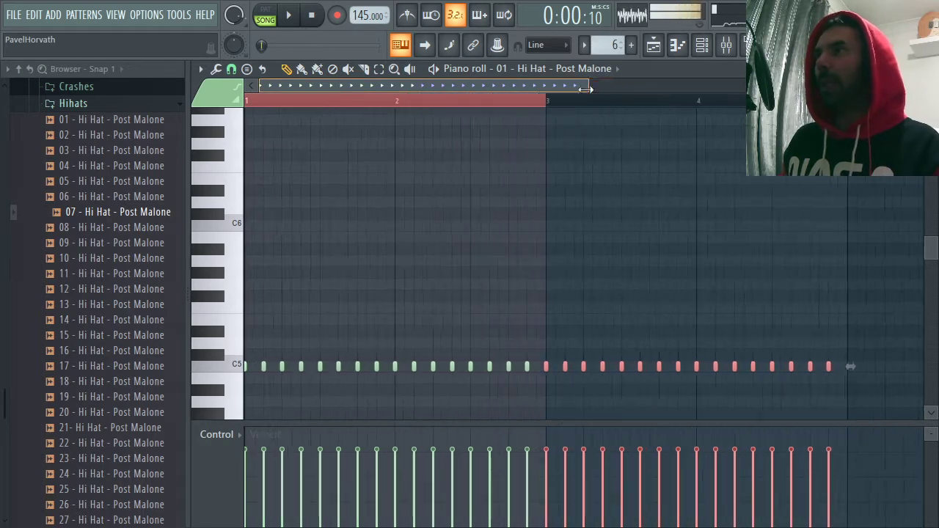
pyautogui.click(253, 103)
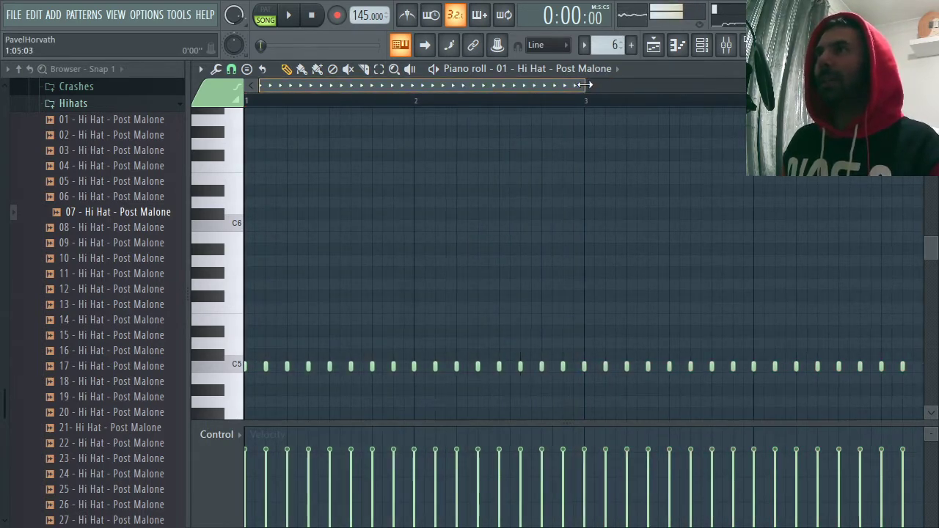
# - Switch to YouTube Studio to check the live chat, return to FL Studio and briefly play the song
pyautogui.hotkey('alt', 'Tab')
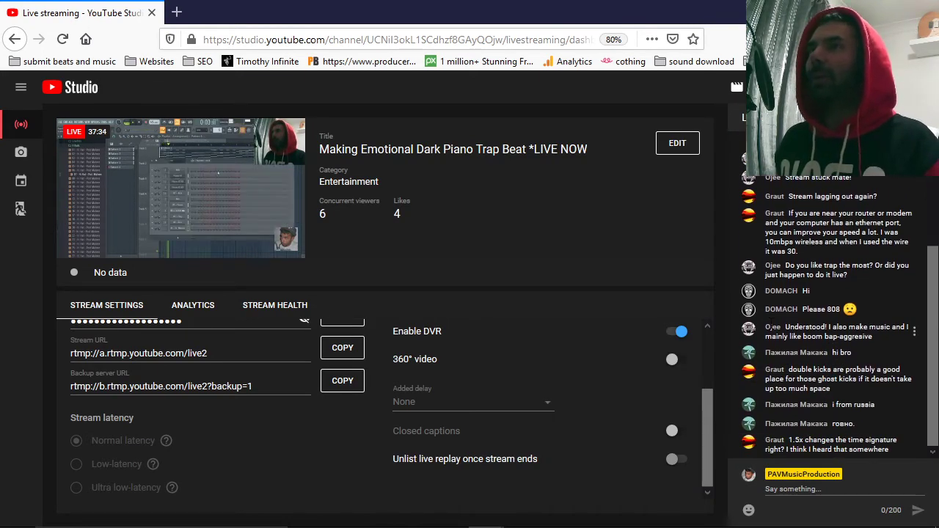
pyautogui.hotkey('alt', 'Tab')
pyautogui.press('space')
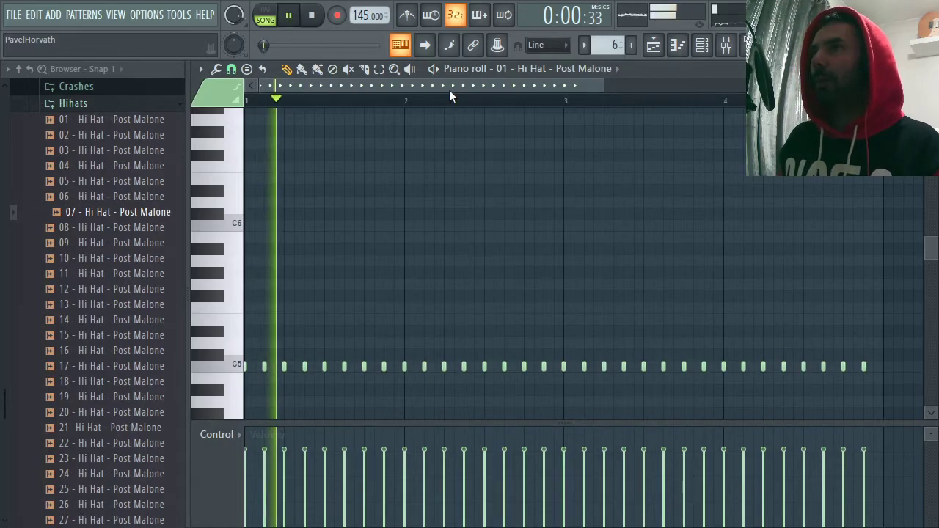
pyautogui.press('space')
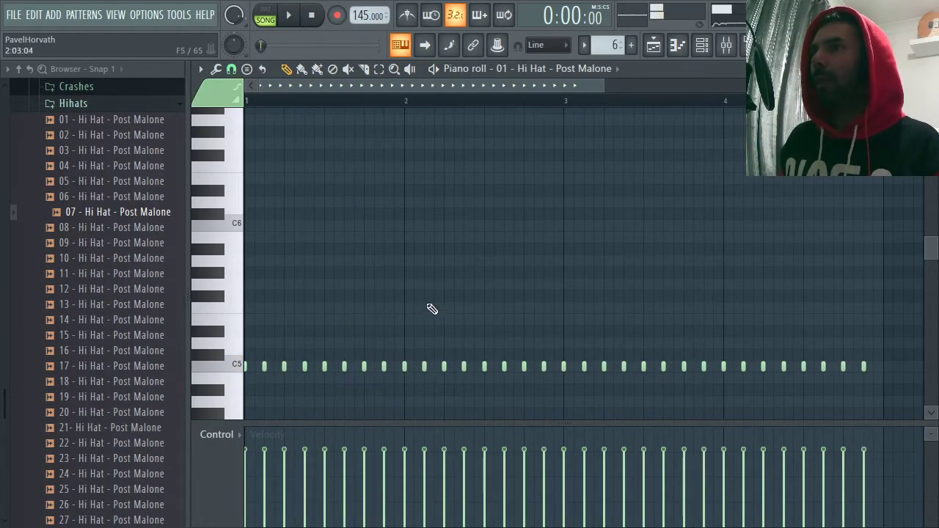
# - Transpose all the hi-hat notes down to A#4 and listen to them with the song
pyautogui.scroll(-3, 398, 306)
pyautogui.hotkey('ctrl', 'a')
pyautogui.moveTo(323, 294); pyautogui.dragTo(315, 317)
pyautogui.press('space')
pyautogui.press('space')
pyautogui.press('space')
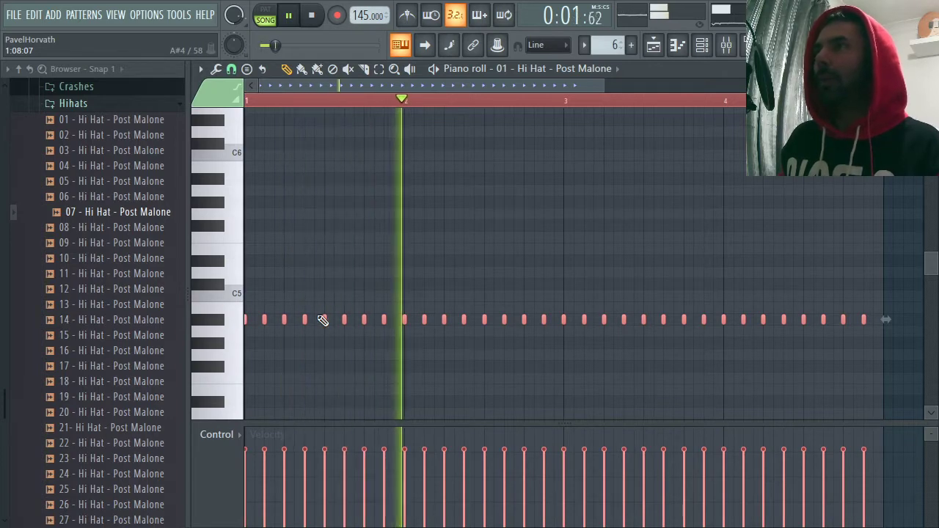
pyautogui.press('space')
# - Route the 01 - Hi Hat - Post Malone channel to mixer insert 16 and lower its fader to about -6.7 dB during playback
pyautogui.press('F7')
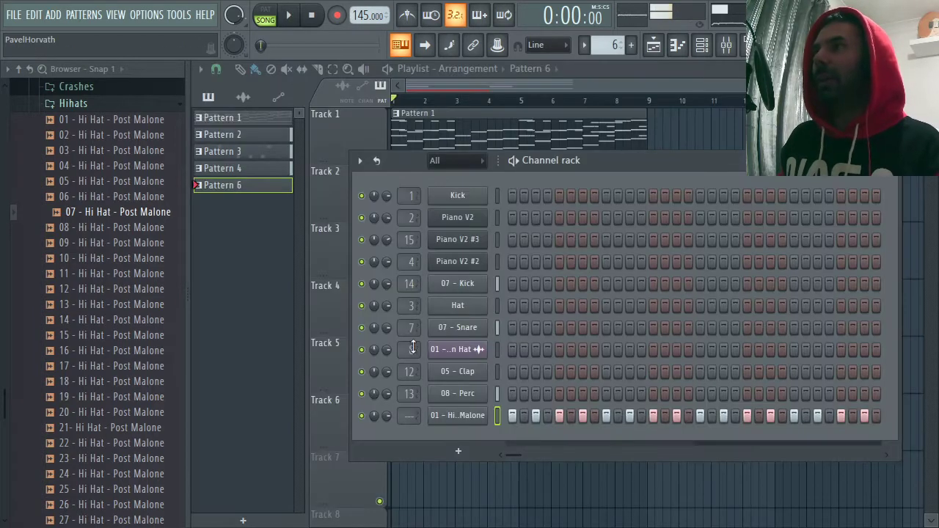
pyautogui.doubleClick(410, 416)
pyautogui.press('space')
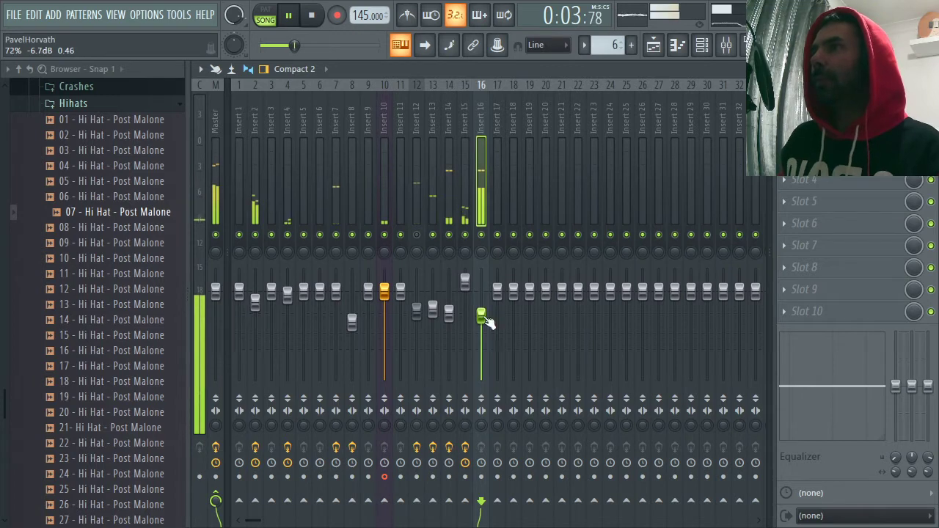
pyautogui.press('F9')
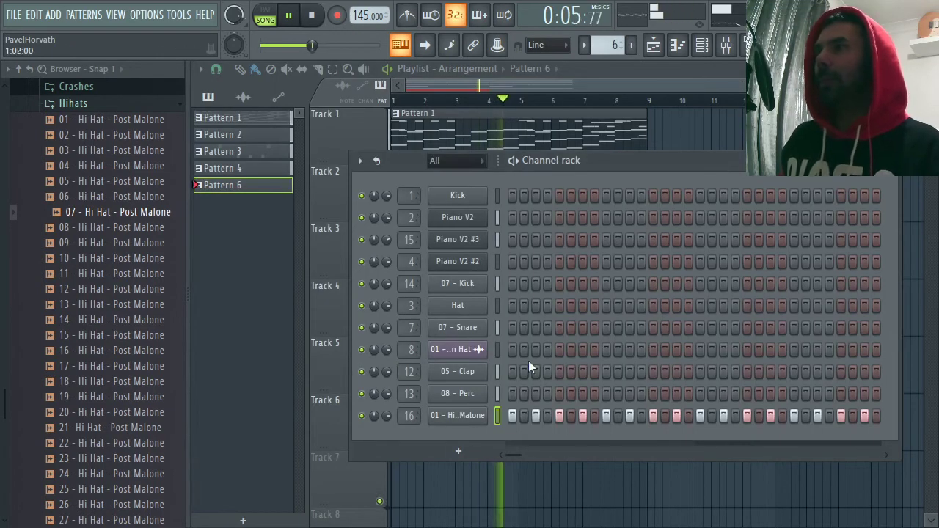
# - Reopen the hi-hat channel's piano roll, transpose all its notes down to D#4 and play the result
pyautogui.rightClick(468, 414)
pyautogui.click(532, 320)
pyautogui.press('space')
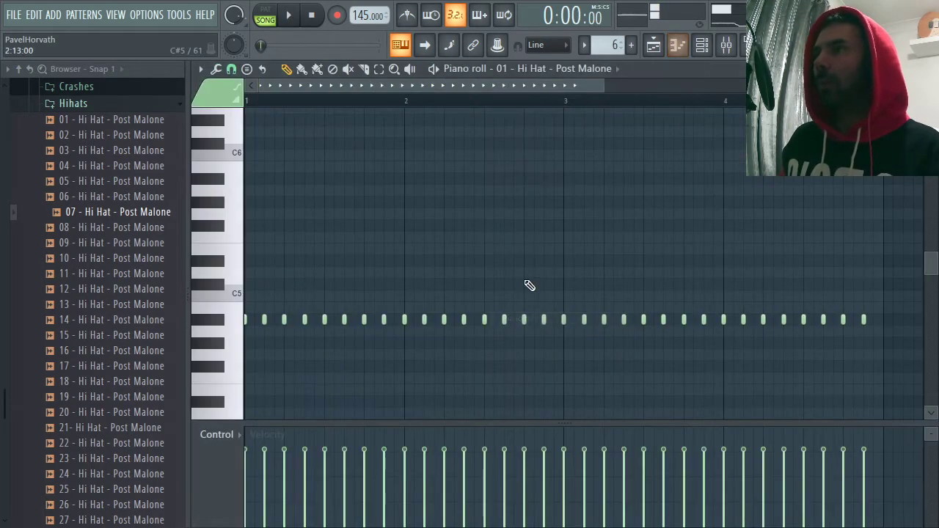
pyautogui.hotkey('ctrl', 'a')
pyautogui.press('space')
pyautogui.moveTo(363, 321); pyautogui.dragTo(357, 367)
pyautogui.scroll(-2, 431, 220)
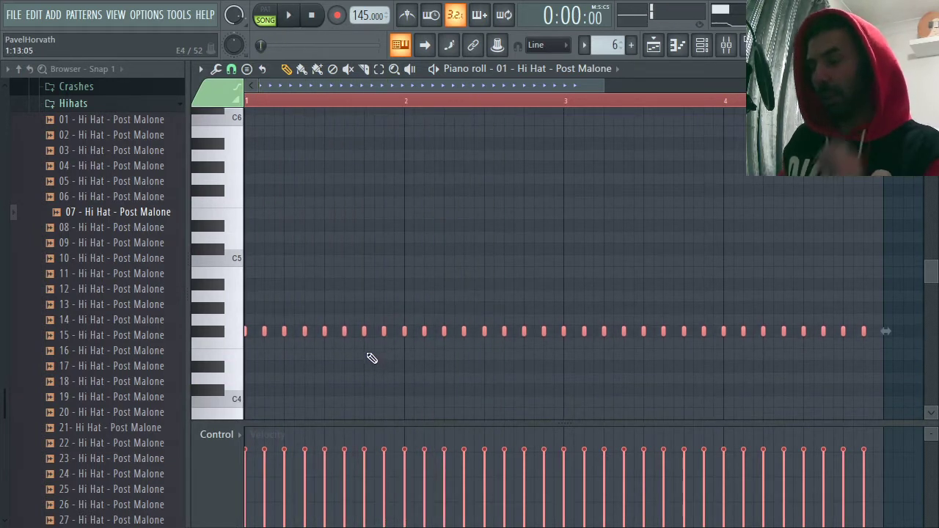
pyautogui.scroll(-4, 370, 330)
pyautogui.moveTo(340, 260); pyautogui.dragTo(325, 300)
pyautogui.press('space')
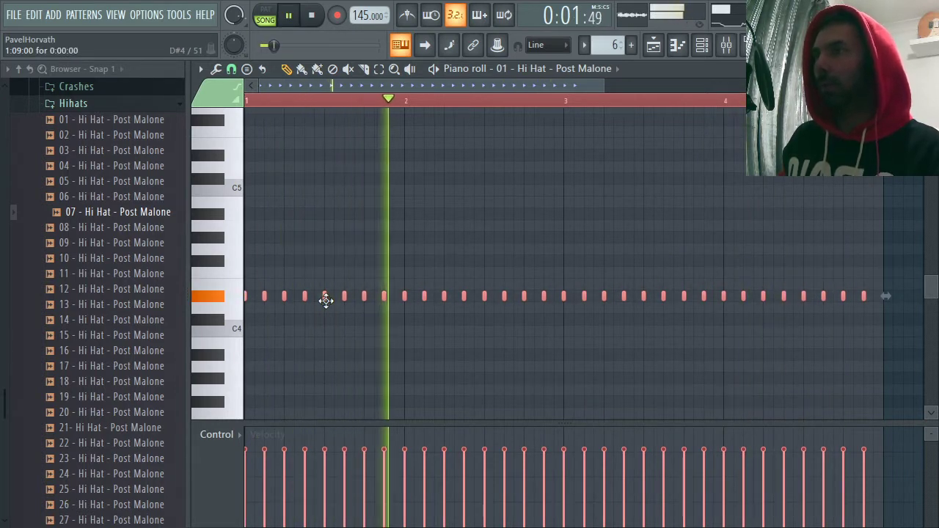
pyautogui.press('space')
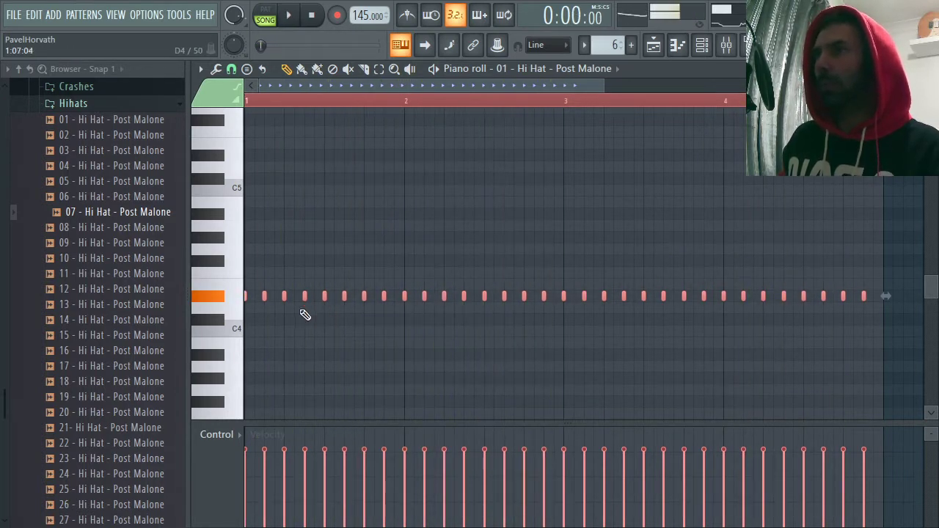
# - Thin out the hi-hats in bar 1 so only the third, fourth and seventh hits remain
pyautogui.click(295, 326)
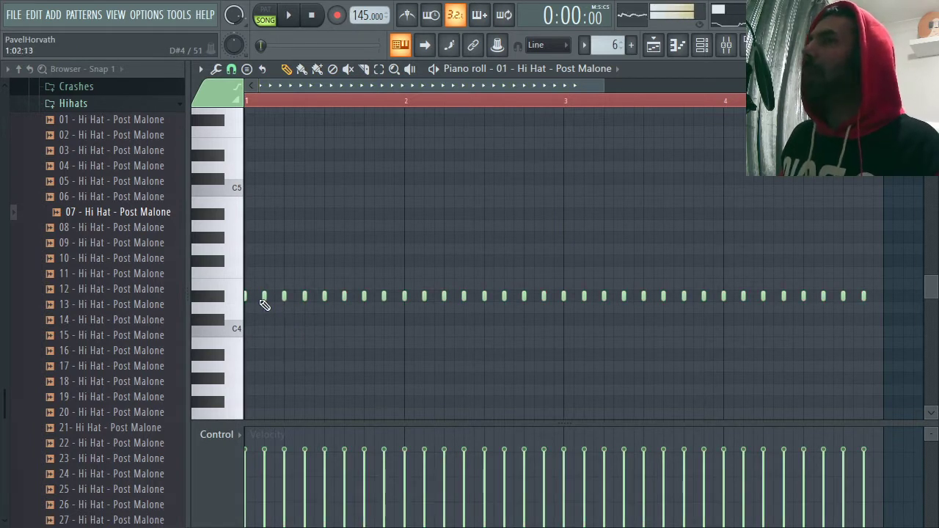
pyautogui.rightClick(344, 299)
pyautogui.rightClick(325, 299)
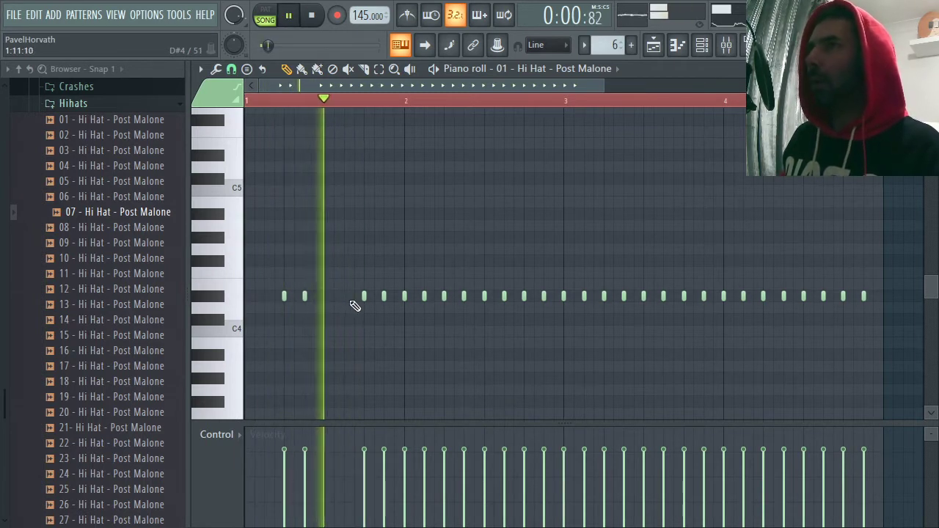
pyautogui.rightClick(384, 298)
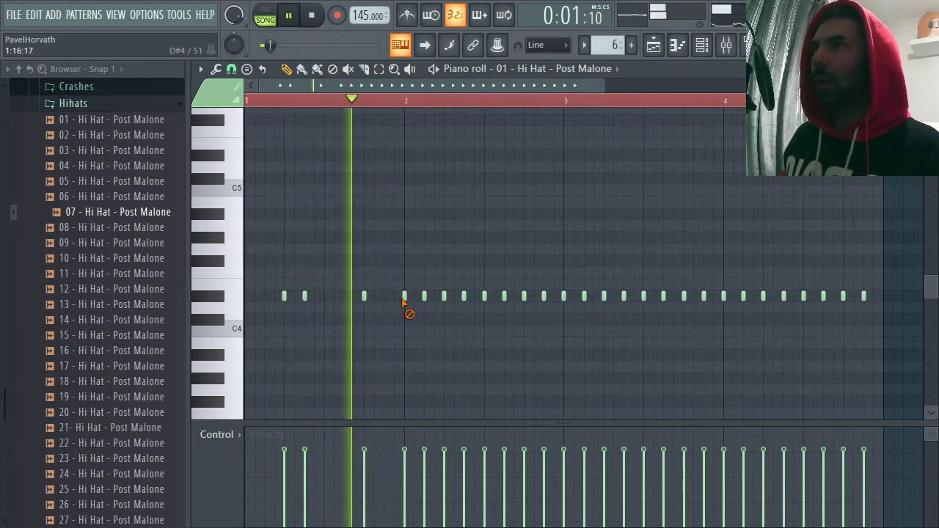
# - Delete all the hi-hat notes in bar 2 while checking the rhythm in playback
pyautogui.rightClick(404, 298)
pyautogui.rightClick(424, 297)
pyautogui.rightClick(444, 297)
pyautogui.press('space')
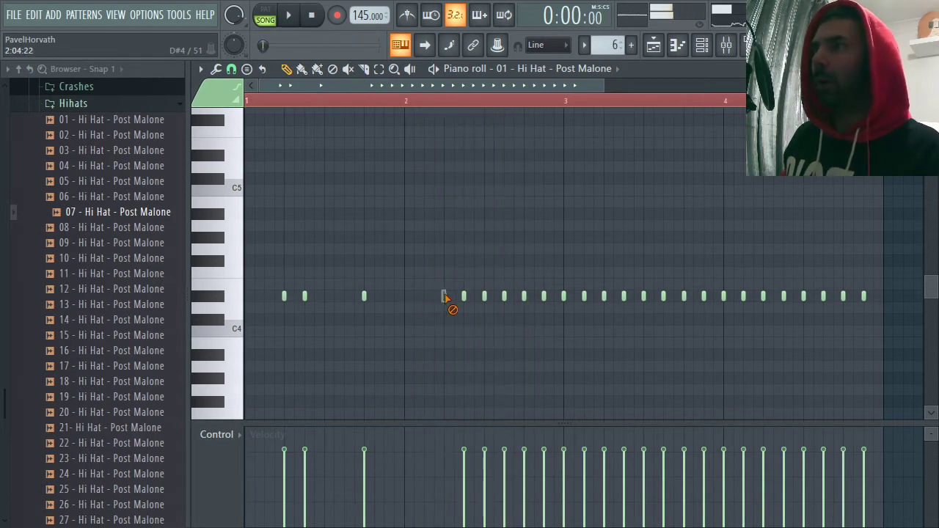
pyautogui.press('space')
pyautogui.rightClick(464, 297)
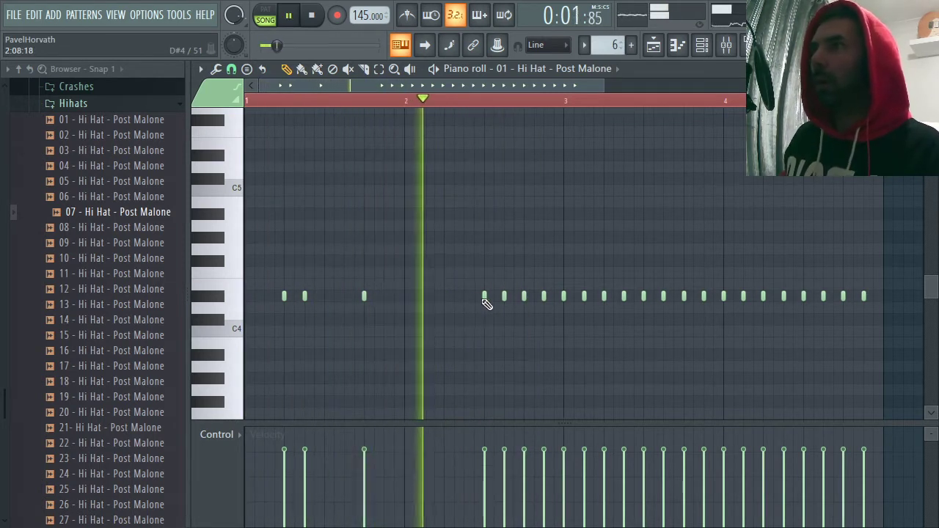
pyautogui.rightClick(484, 297)
pyautogui.rightClick(504, 297)
pyautogui.rightClick(524, 297)
pyautogui.rightClick(544, 297)
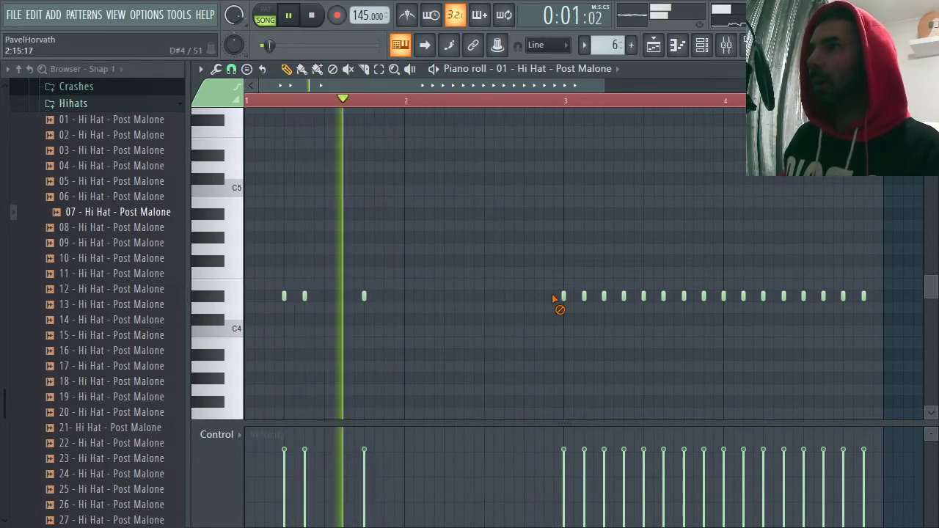
# - Keep only the third, fourth and eighth hi-hats in bar 3 and delete the first two hits of bar 4
pyautogui.rightClick(564, 297)
pyautogui.rightClick(584, 297)
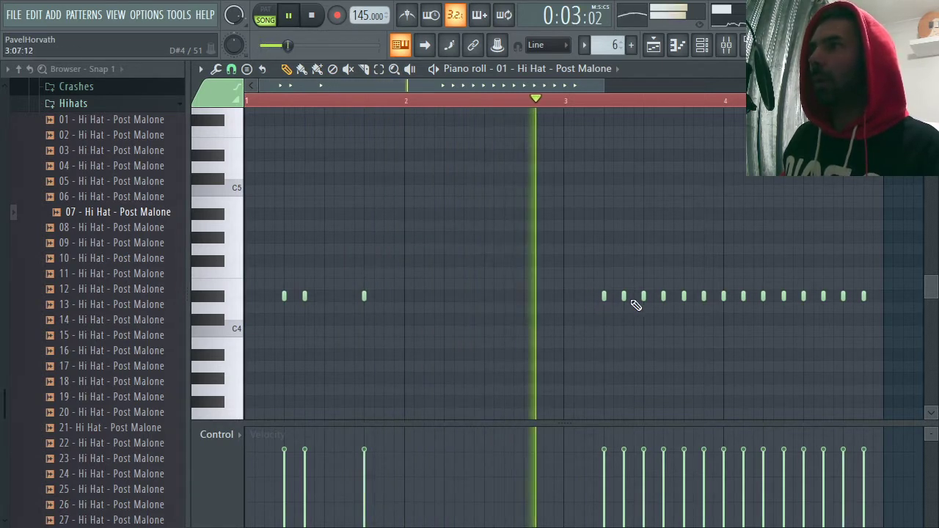
pyautogui.rightClick(643, 297)
pyautogui.rightClick(684, 297)
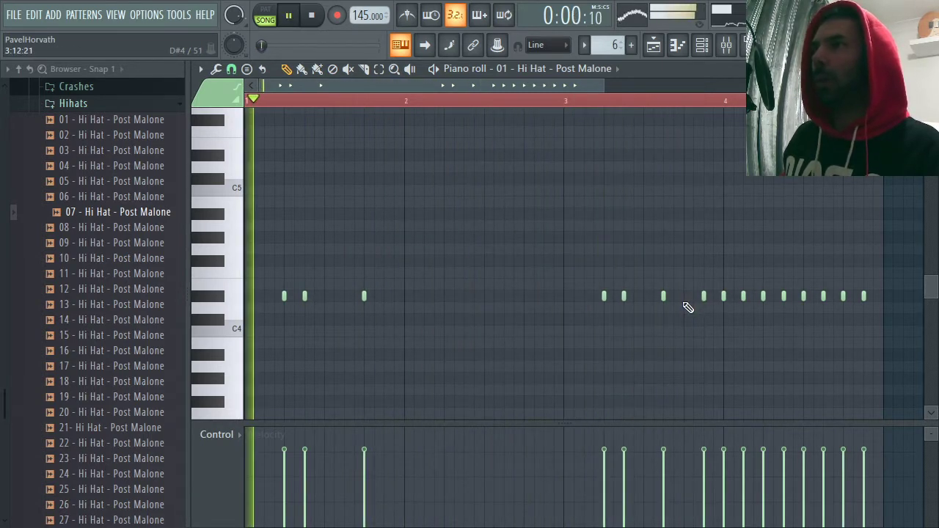
pyautogui.rightClick(664, 297)
pyautogui.rightClick(724, 297)
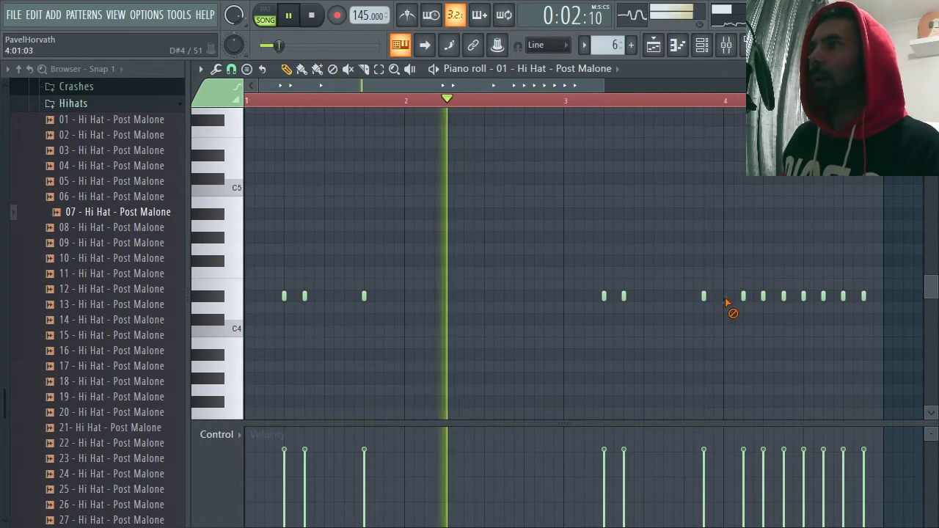
pyautogui.rightClick(744, 298)
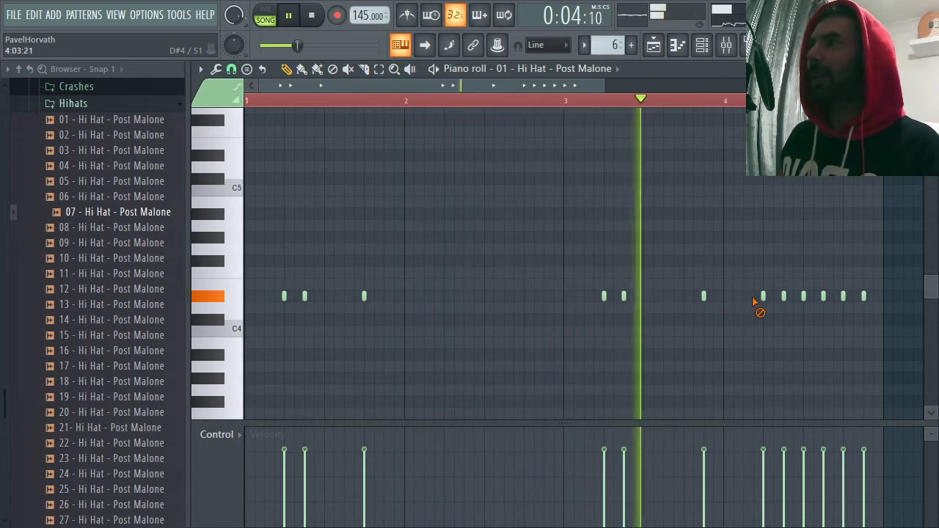
# - Replace bar 3's last hi-hat with a D#4 hit one position earlier and delete the fourth hit of bar 4
pyautogui.rightClick(704, 299)
pyautogui.click(684, 298)
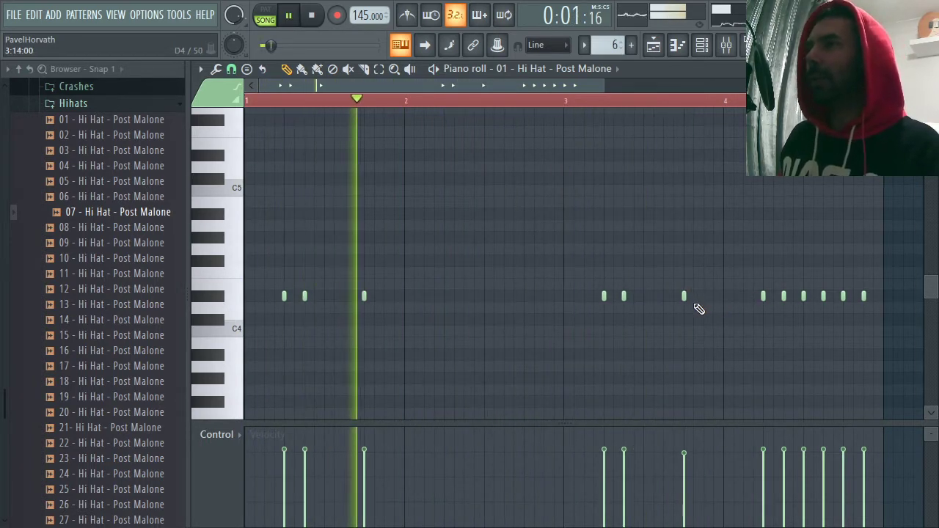
pyautogui.rightClick(765, 301)
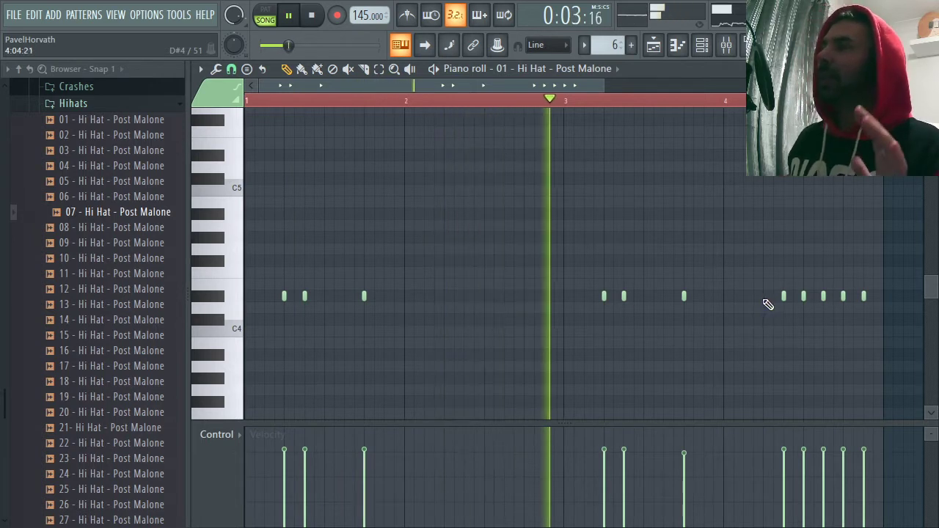
pyautogui.click(764, 297)
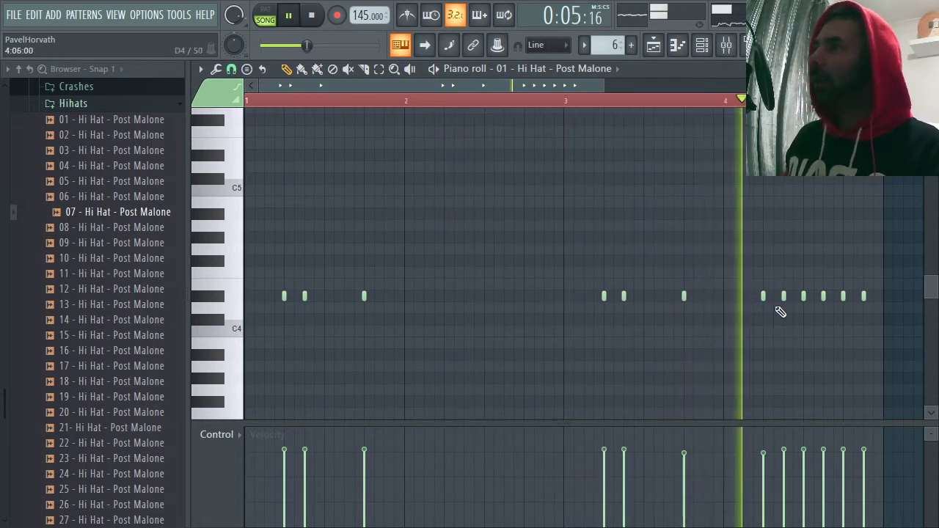
pyautogui.rightClick(784, 297)
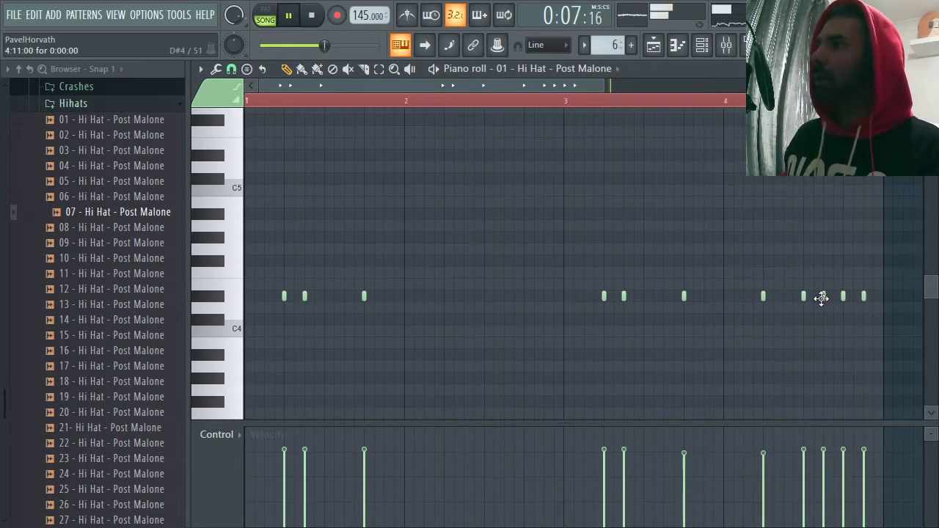
pyautogui.press('space')
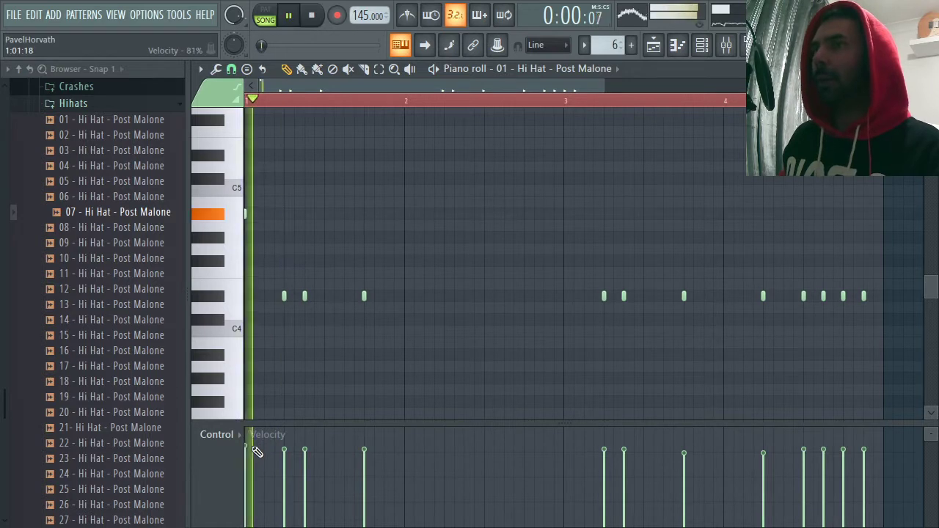
# - Add A#4 hi-hat notes every half bar from the middle of bar 1 to the middle of bar 4
pyautogui.press('space')
pyautogui.click(324, 214)
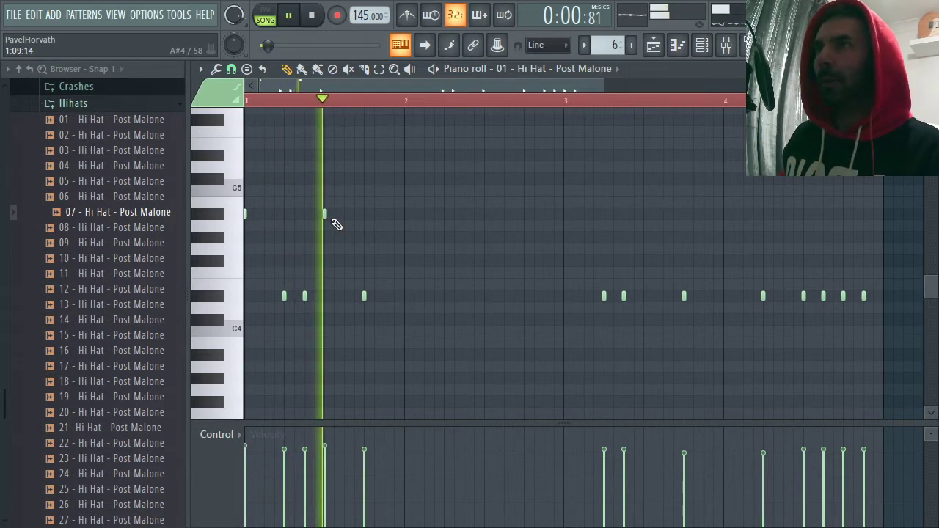
pyautogui.click(404, 213)
pyautogui.click(485, 213)
pyautogui.click(564, 214)
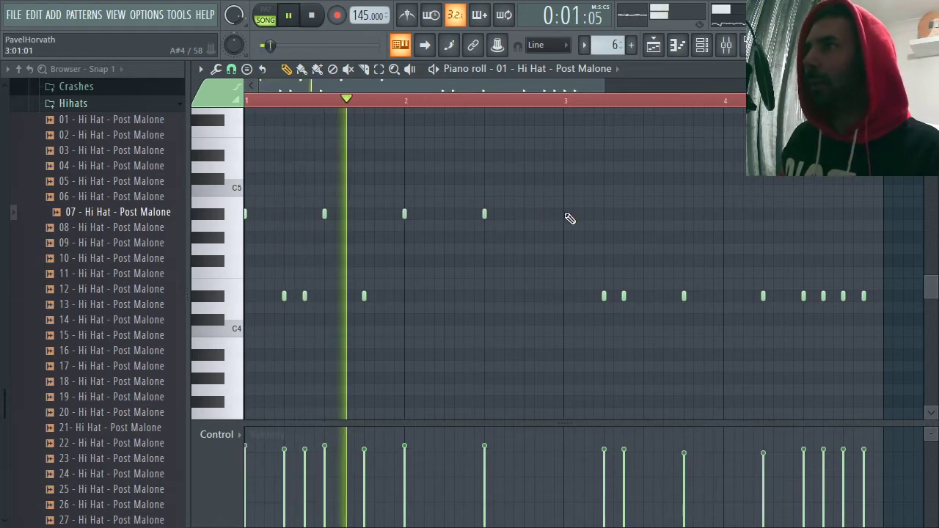
pyautogui.click(644, 213)
pyautogui.click(723, 213)
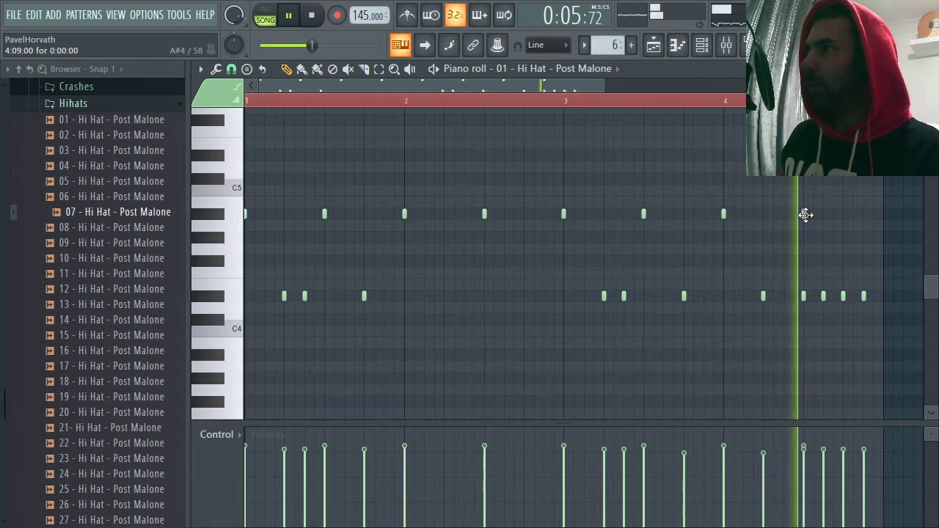
pyautogui.click(805, 215)
# - Delete the first and third D#4 hi-hats of bar 4 and replay the pattern from the start
pyautogui.rightClick(763, 296)
pyautogui.rightClick(823, 295)
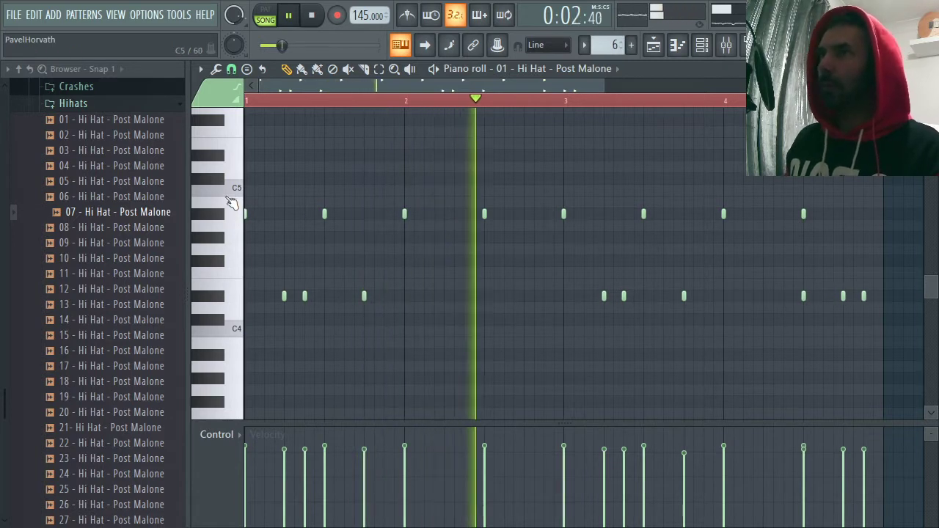
pyautogui.press('space')
pyautogui.press('space')
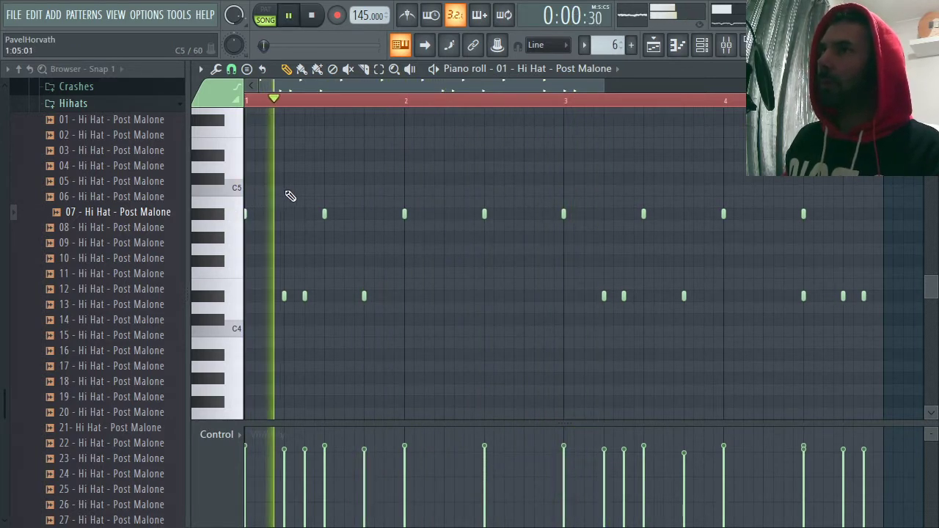
# - Add C5 hi-hat notes midway between the A#4 hits across all four bars while checking playback
pyautogui.click(287, 191)
pyautogui.press('space')
pyautogui.press('space')
pyautogui.press('space')
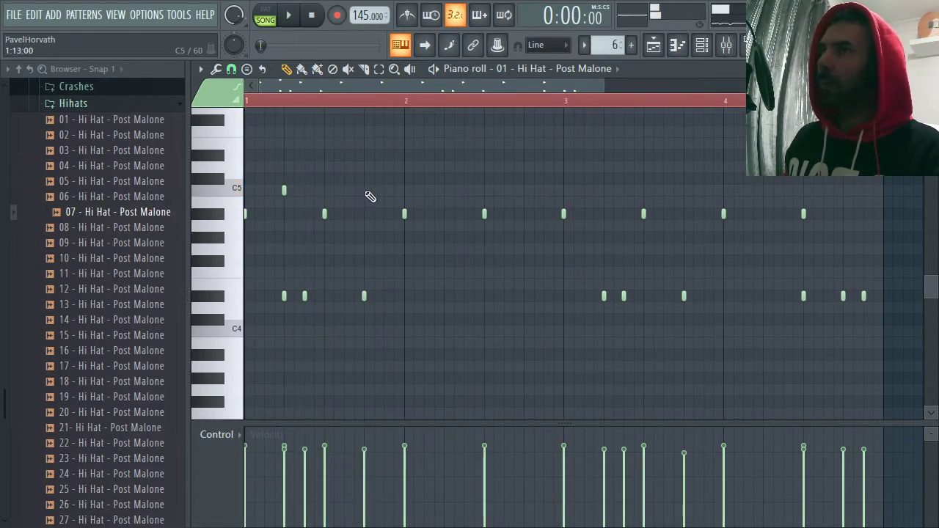
pyautogui.press('space')
pyautogui.click(364, 190)
pyautogui.click(444, 190)
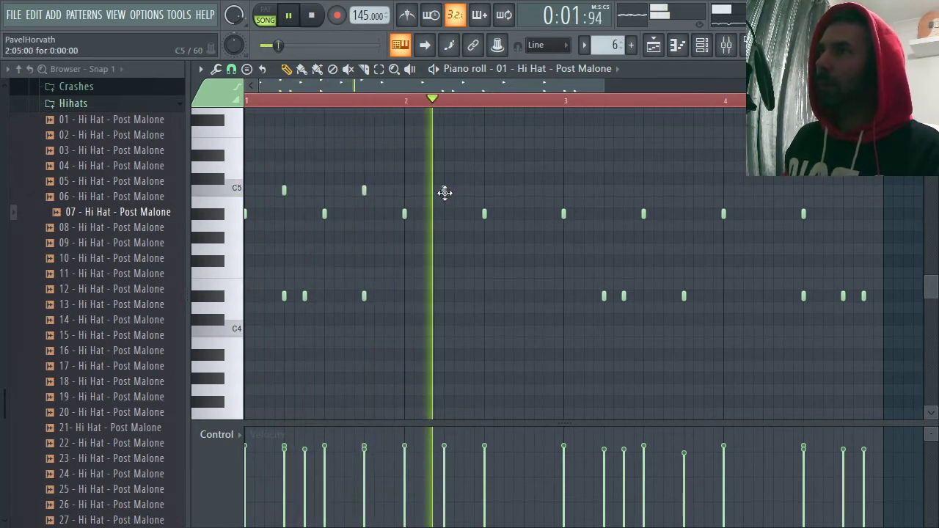
pyautogui.click(524, 191)
pyautogui.click(604, 191)
pyautogui.click(684, 191)
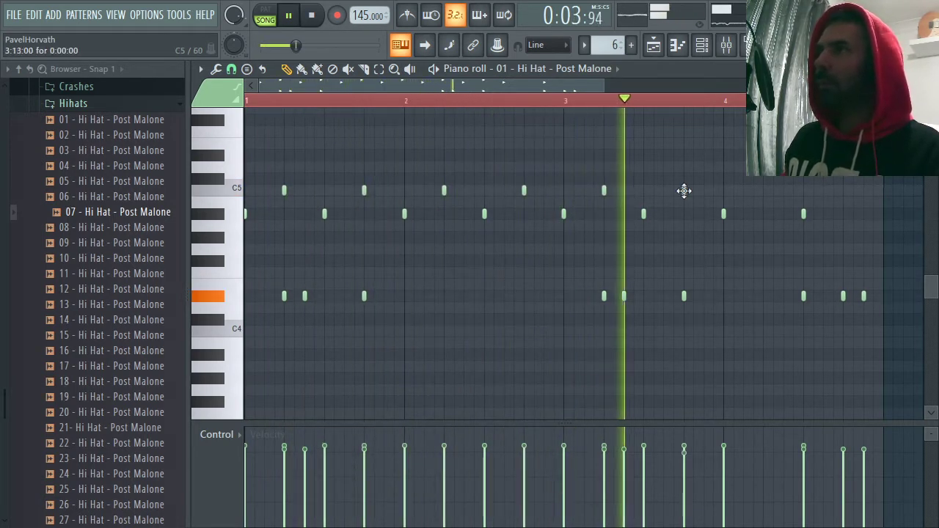
pyautogui.click(763, 191)
pyautogui.click(843, 190)
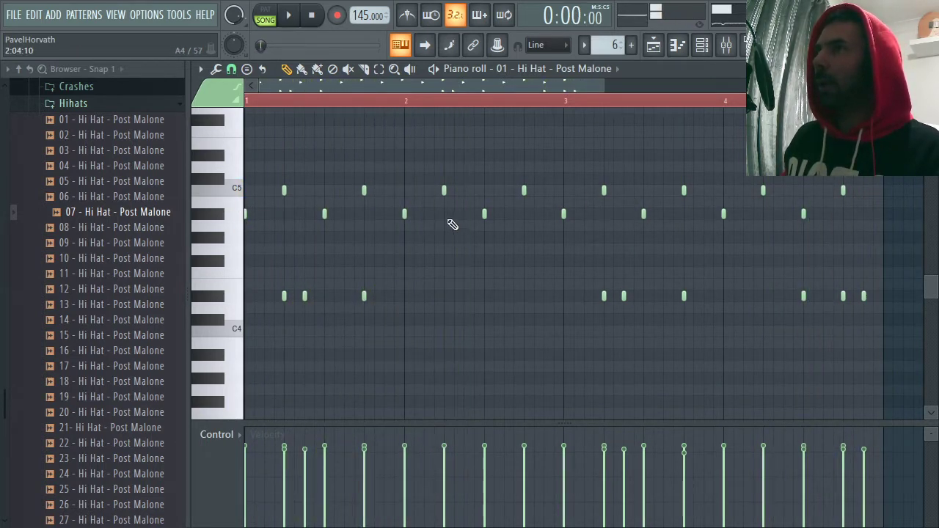
# - Add A#4 hi-hats on the last two steps of bars 2 and 4, and ramp the velocities upward across the roll into bar 3
pyautogui.click(543, 213)
pyautogui.click(553, 215)
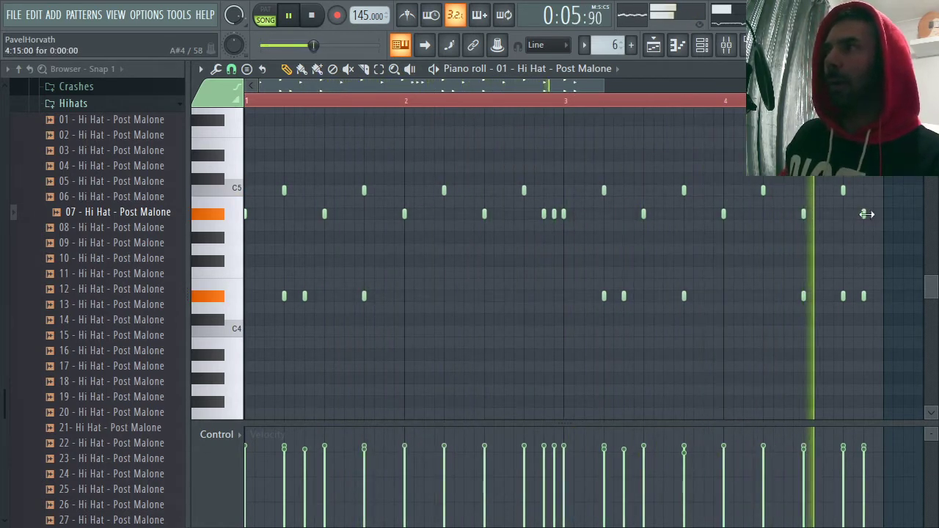
pyautogui.click(864, 214)
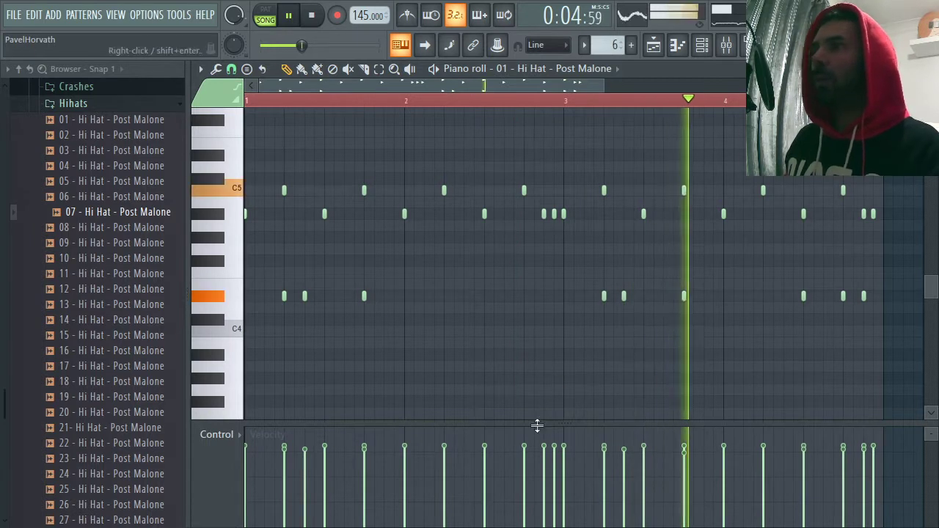
pyautogui.moveTo(544, 478); pyautogui.dragTo(574, 455)
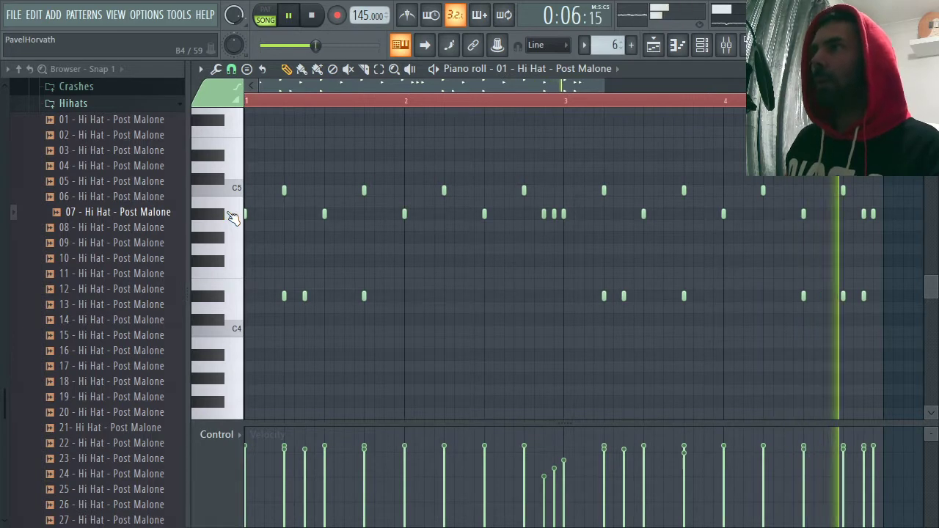
# - Delete the last two D#4 hi-hats of bar 4 and the final A#4 hit of the pattern
pyautogui.rightClick(803, 296)
pyautogui.click(801, 295)
pyautogui.rightClick(863, 295)
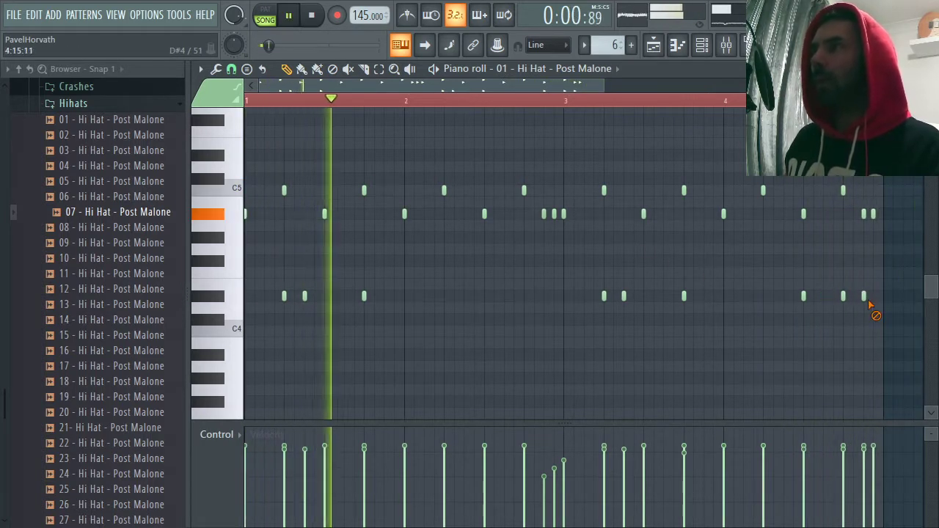
pyautogui.rightClick(845, 297)
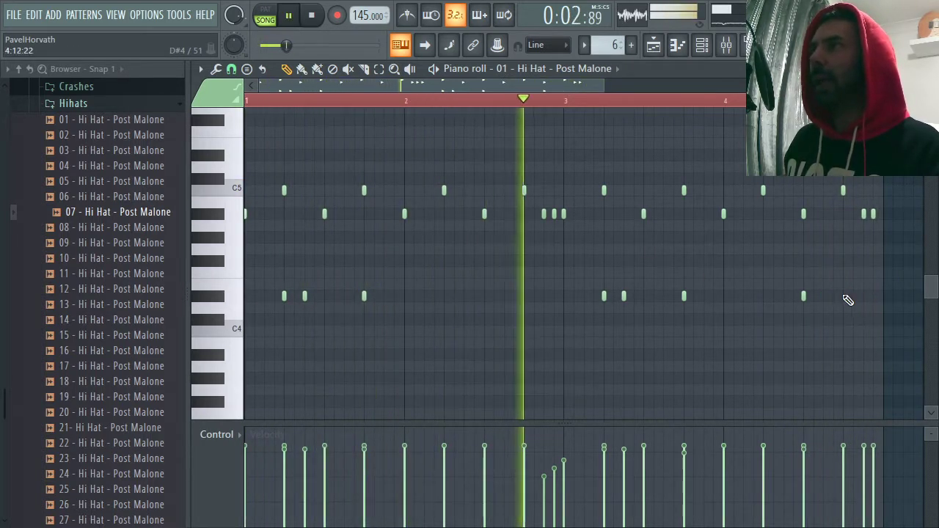
pyautogui.rightClick(874, 215)
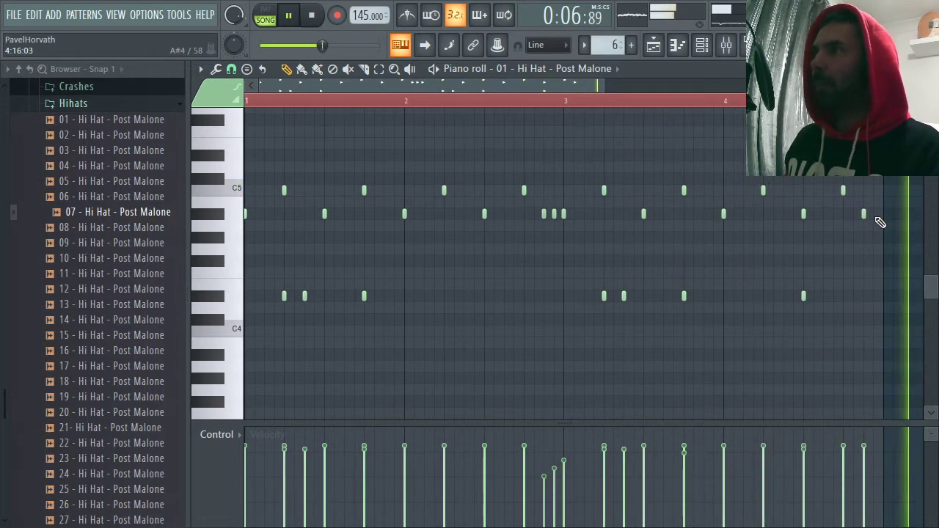
# - Leave the piano roll and place a second Pattern 6 clip at bar 5 on Track 6
pyautogui.press('Escape')
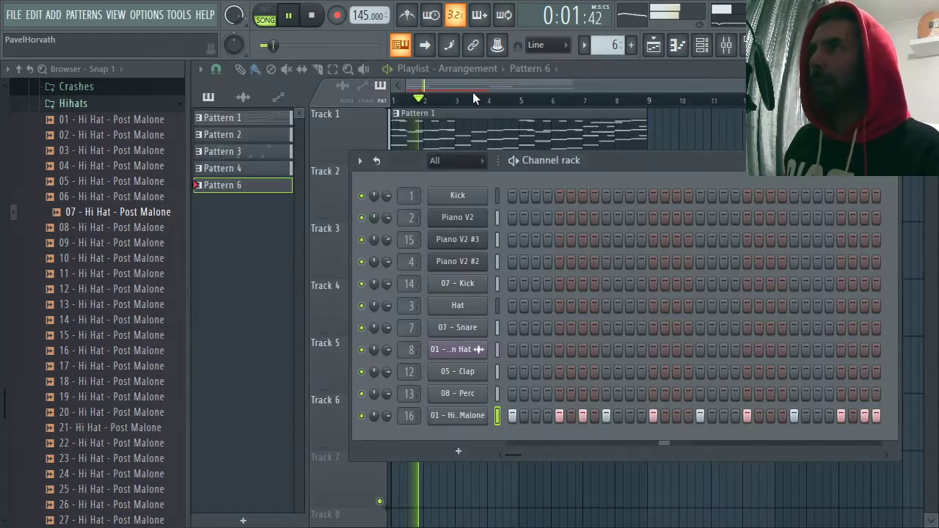
pyautogui.press('F6')
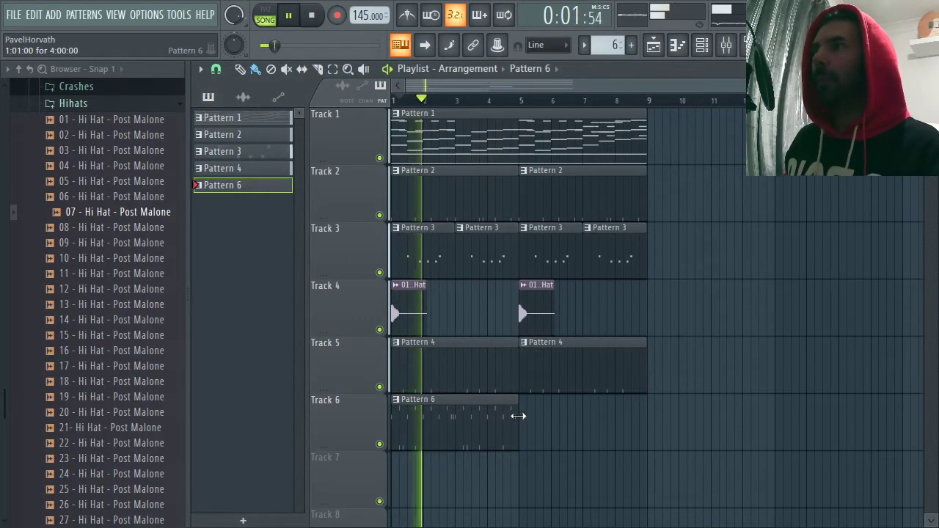
pyautogui.click(526, 409)
# - Open the Post Malone hi-hat channel's mixer insert 16 and bring up the effect choices for its first slot
pyautogui.click(705, 55)
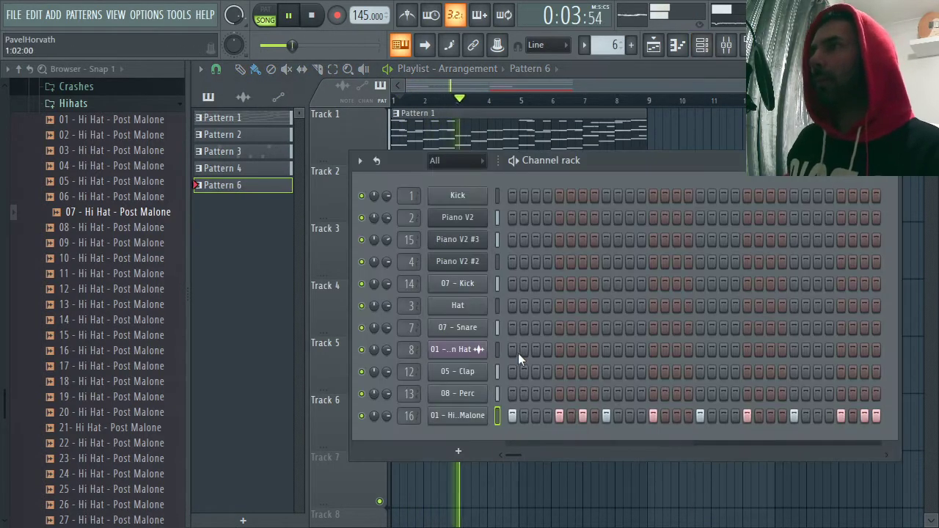
pyautogui.click(408, 415)
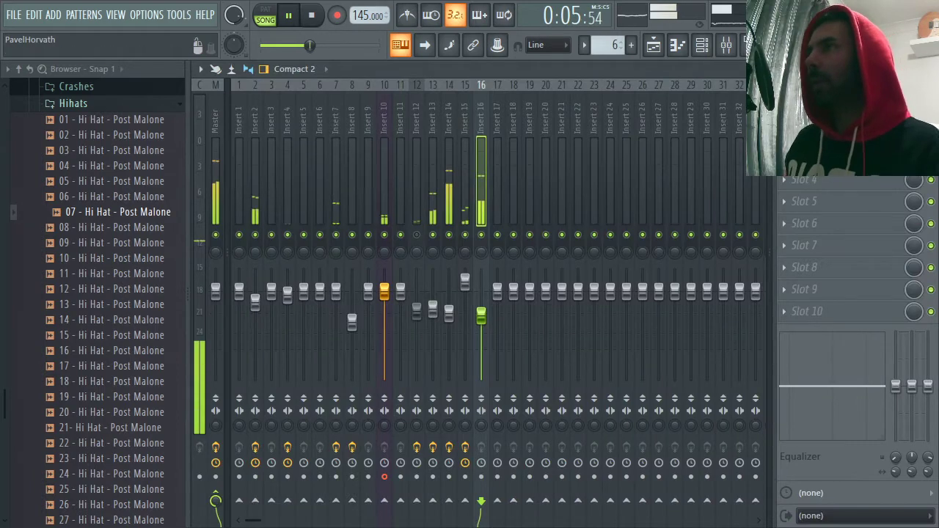
pyautogui.click(808, 113)
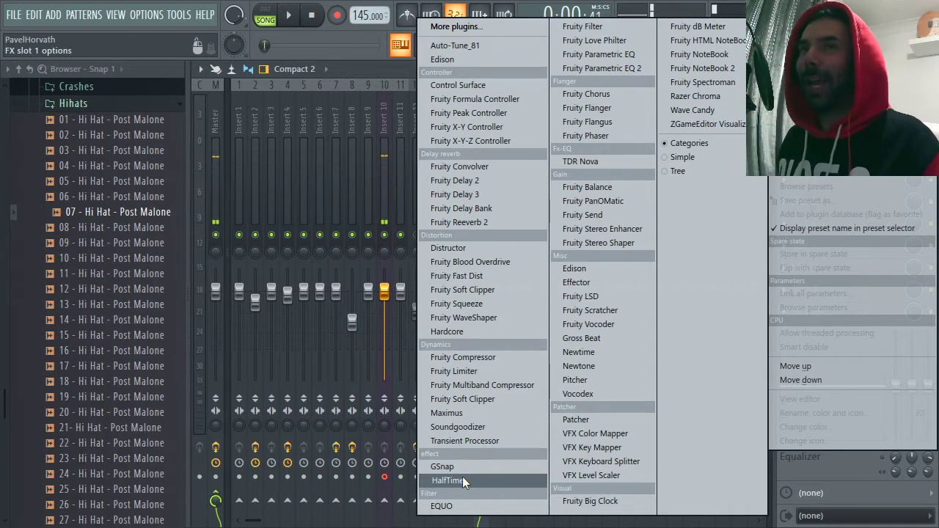
# - Switch to the YouTube Studio live chat, read the viewer's question about the Post Malone plugins, and return to FL Studio
pyautogui.hotkey('alt', 'Tab')
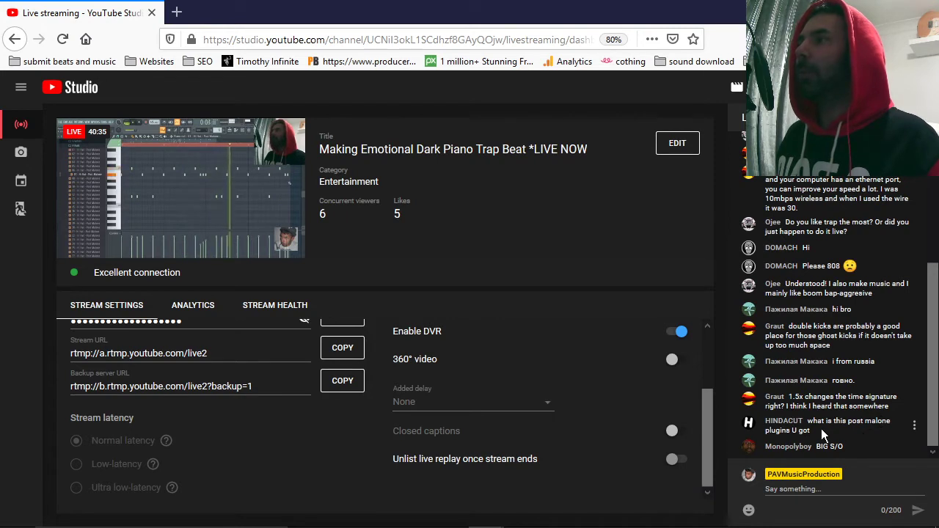
pyautogui.moveTo(765, 421); pyautogui.dragTo(820, 432)
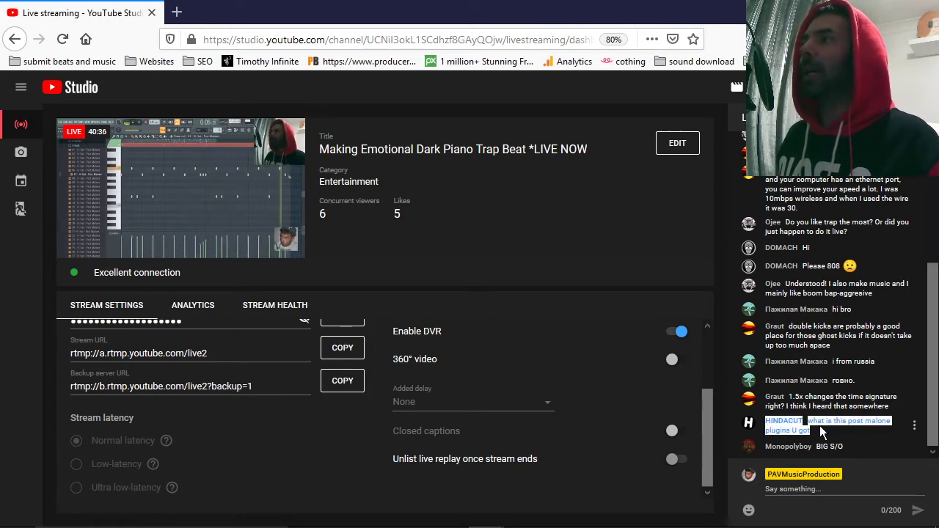
pyautogui.click(825, 428)
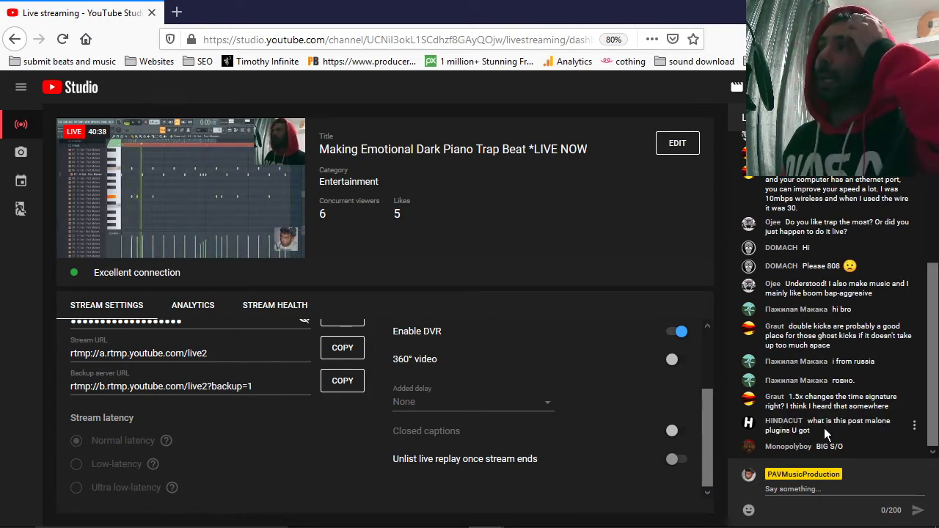
pyautogui.moveTo(821, 427); pyautogui.dragTo(767, 419)
pyautogui.hotkey('alt', 'Tab')
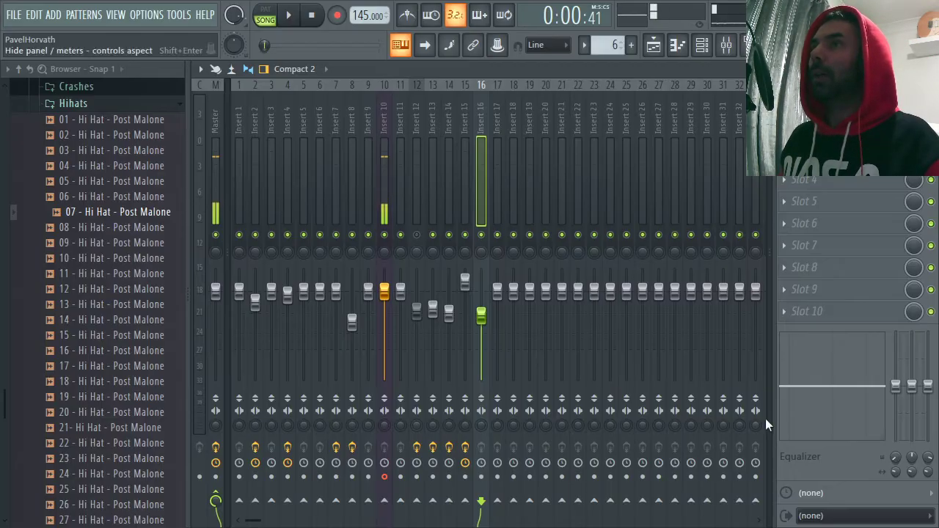
# - Switch to the browser, open 247drumloops.com, look through the recent drum kit arrivals and return to FL Studio
pyautogui.hotkey('alt', 'Tab')
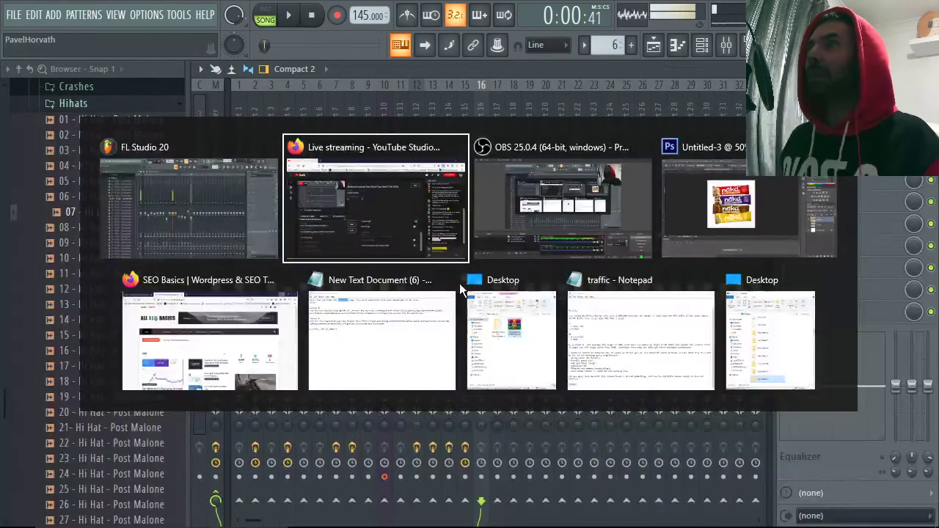
pyautogui.hotkey('alt', 'Tab')
pyautogui.click(238, 300)
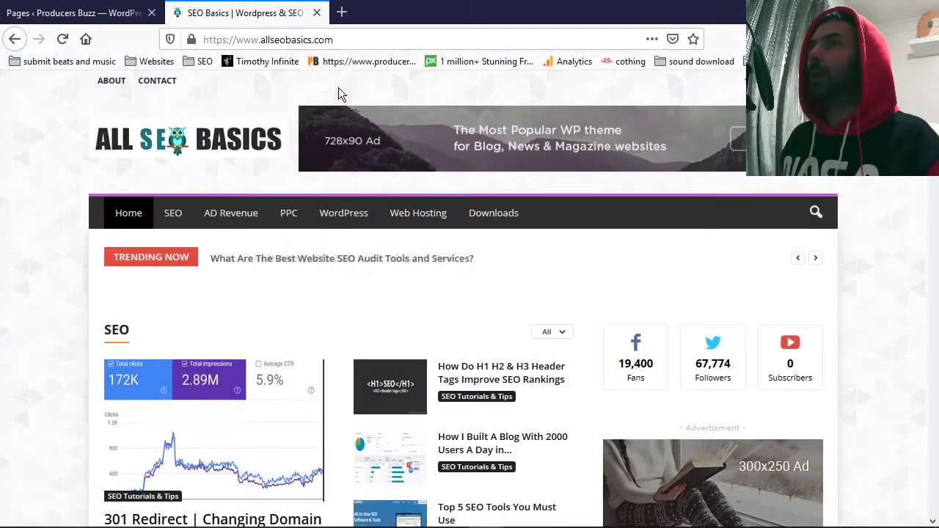
pyautogui.click(342, 36)
pyautogui.write('247')
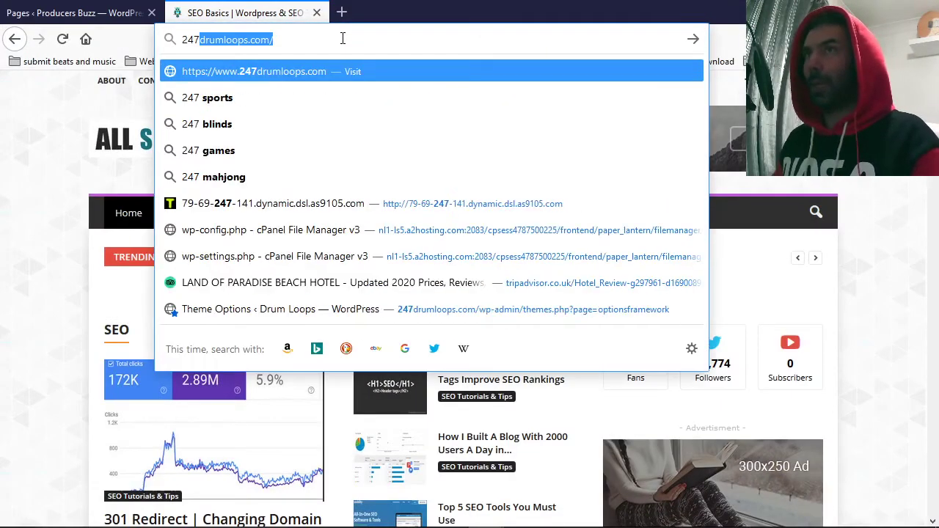
pyautogui.press('Return')
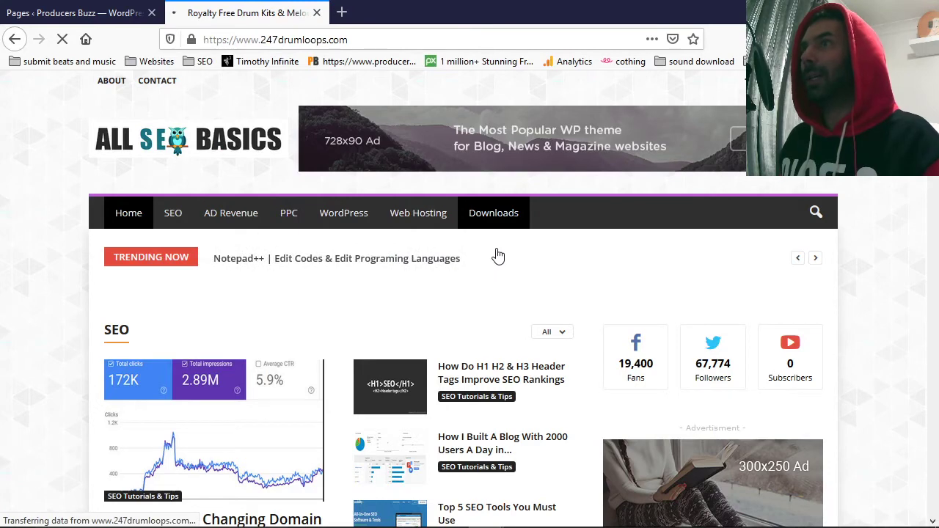
pyautogui.scroll(-3, 731, 231)
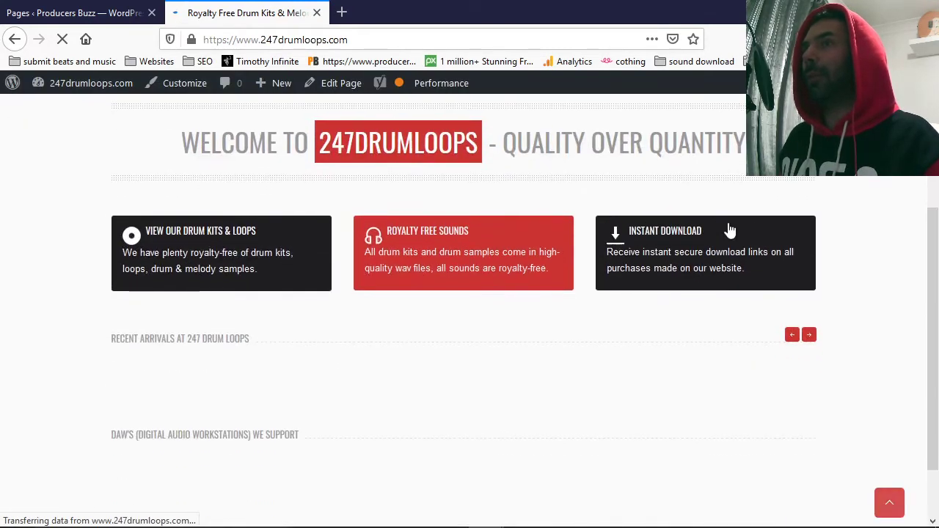
pyautogui.scroll(-2, 807, 209)
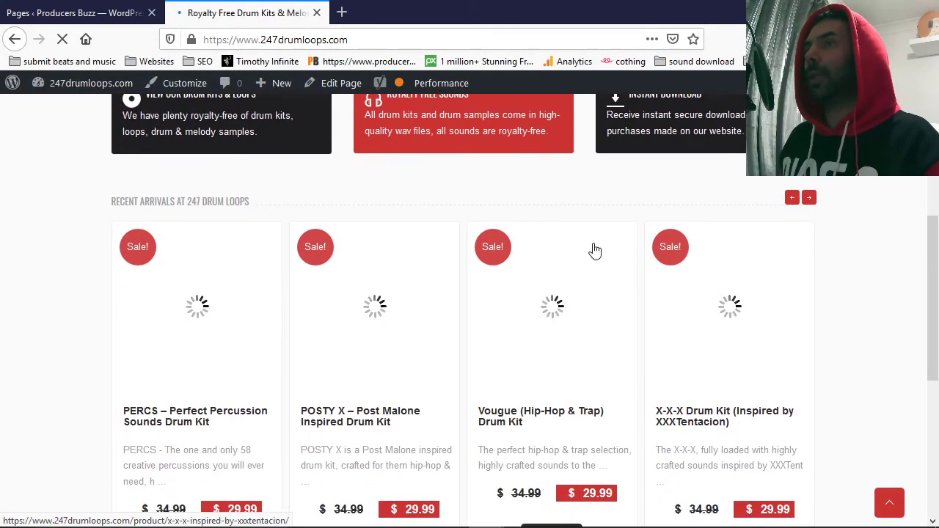
pyautogui.scroll(2, 623, 279)
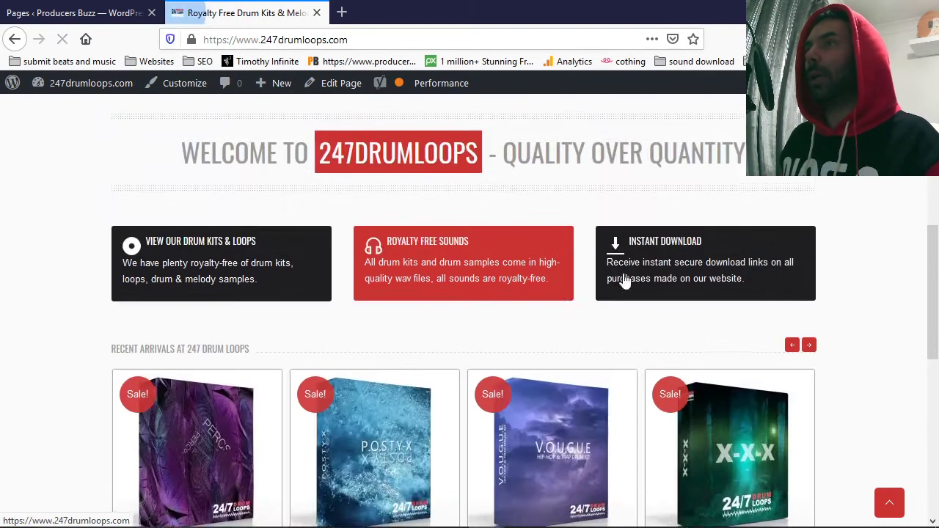
pyautogui.scroll(-3, 357, 293)
pyautogui.hotkey('alt', 'Tab')
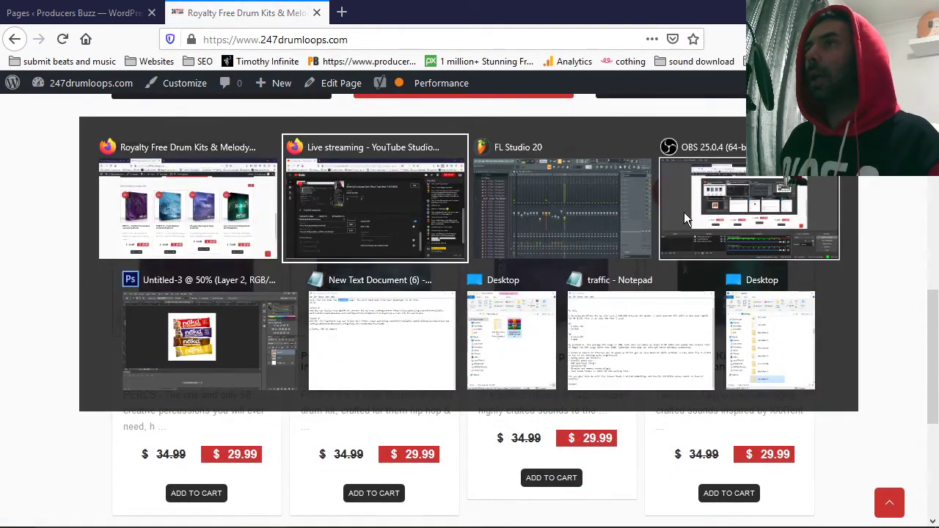
pyautogui.hotkey('alt', 'Tab')
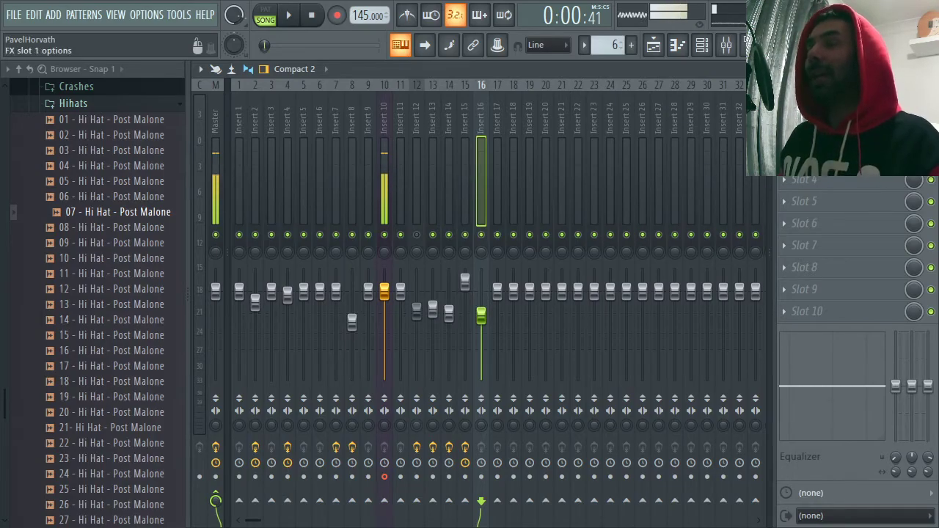
pyautogui.hotkey('alt', 'Tab')
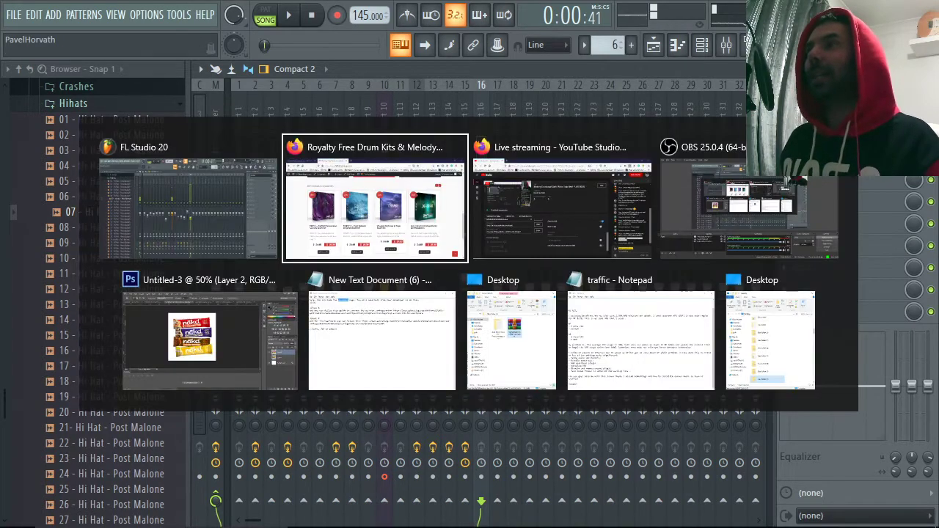
pyautogui.hotkey('alt', 'Tab')
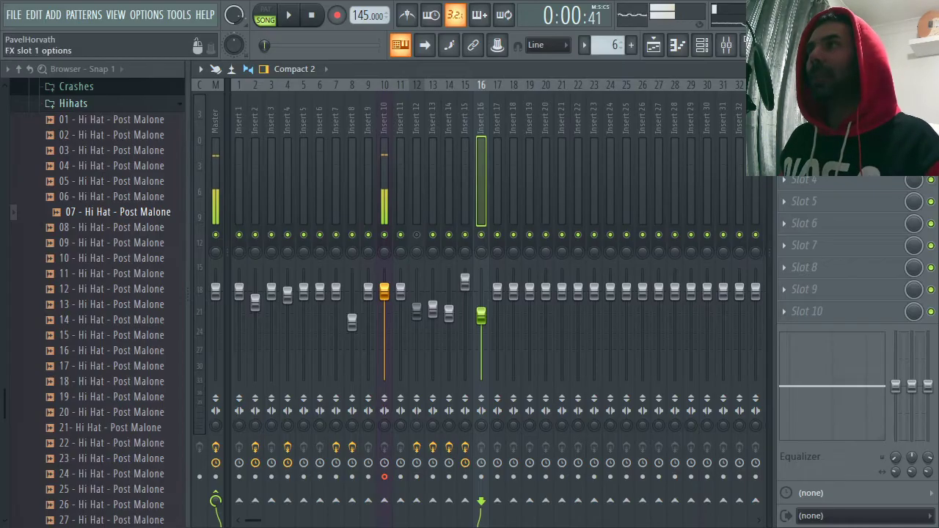
# - Load HalfTime in the first effect slot of mixer insert 16 and play the song with it
pyautogui.click(844, 182)
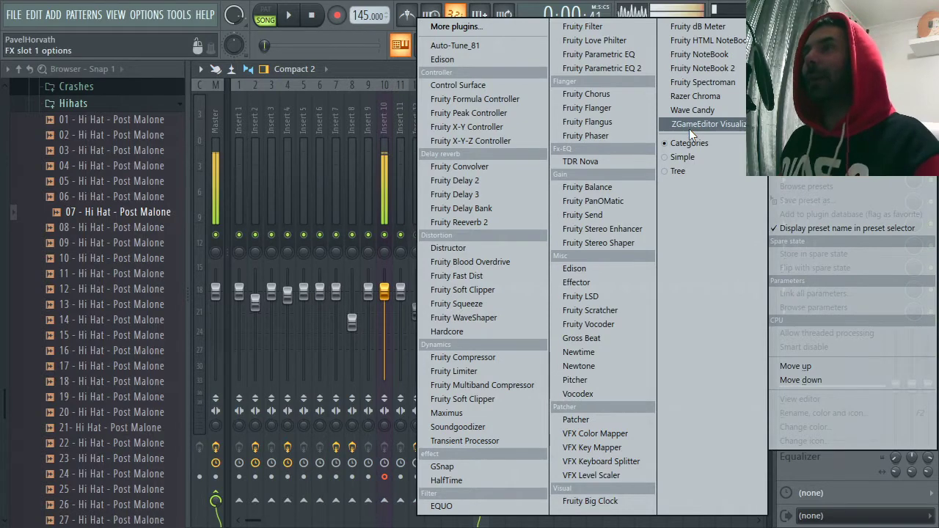
pyautogui.click(483, 480)
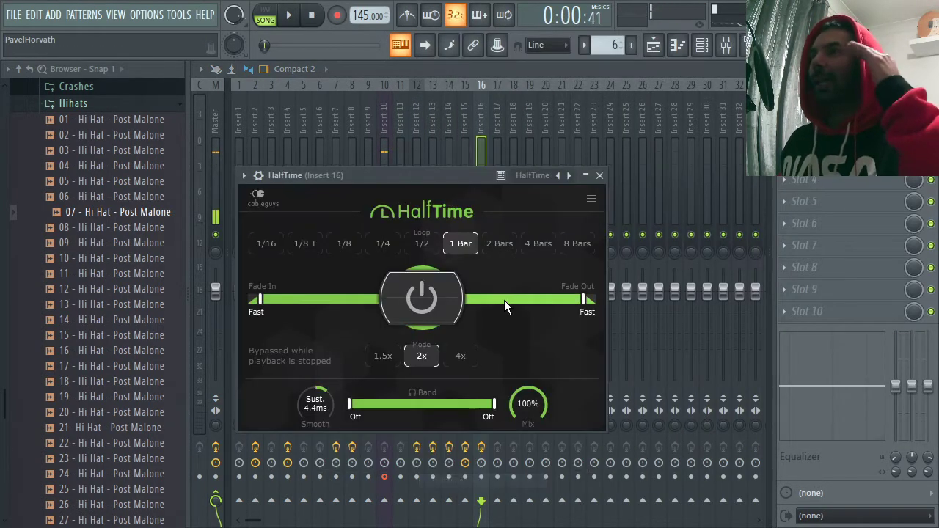
pyautogui.moveTo(462, 183); pyautogui.dragTo(580, 176)
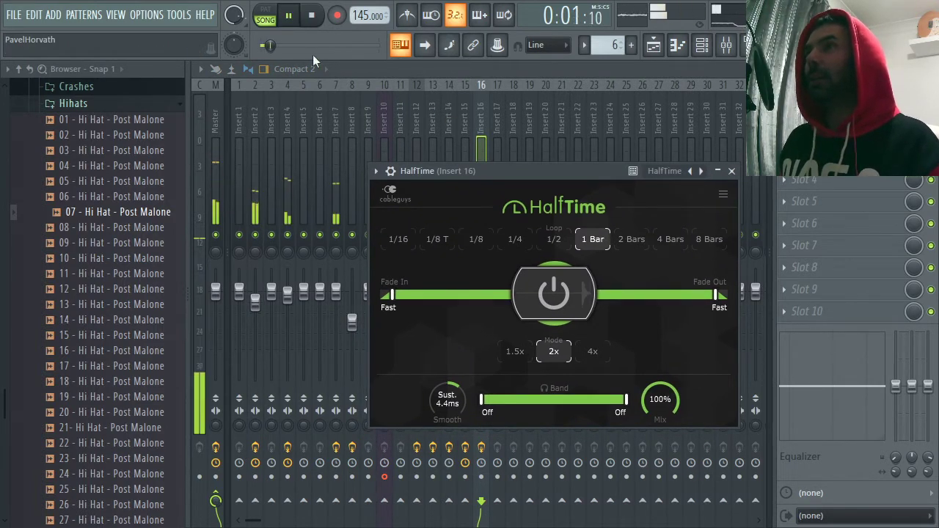
pyautogui.click(265, 16)
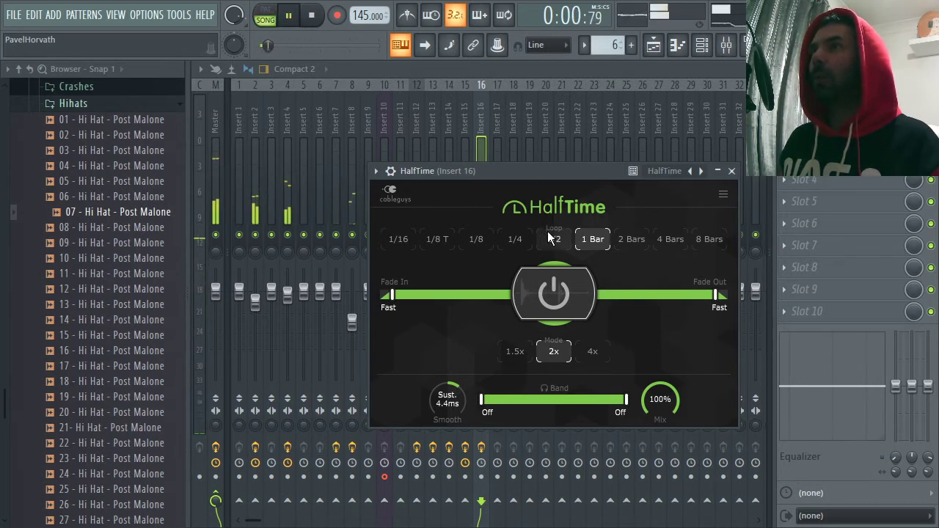
# - Try HalfTime loop lengths of 1/4 and 1/8, settle on 1/8 T, and set the mode to 1.5x
pyautogui.click(518, 240)
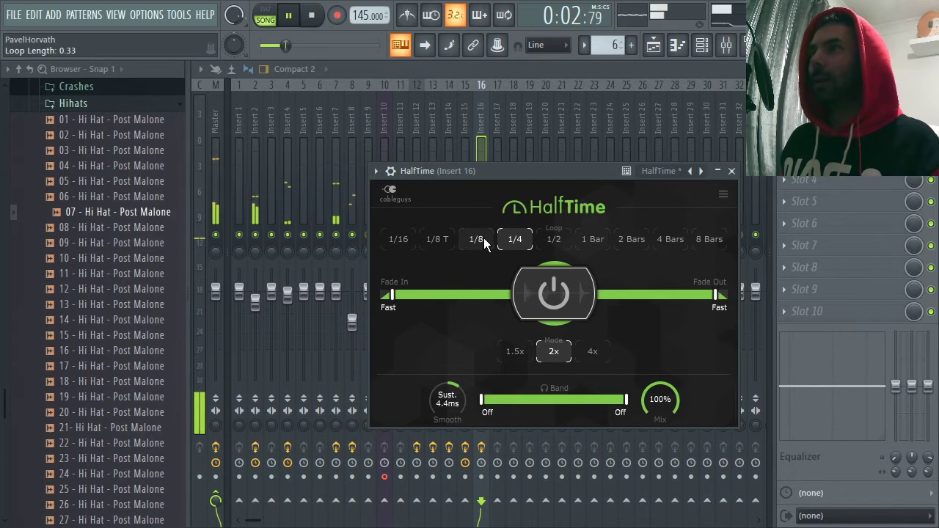
pyautogui.click(478, 239)
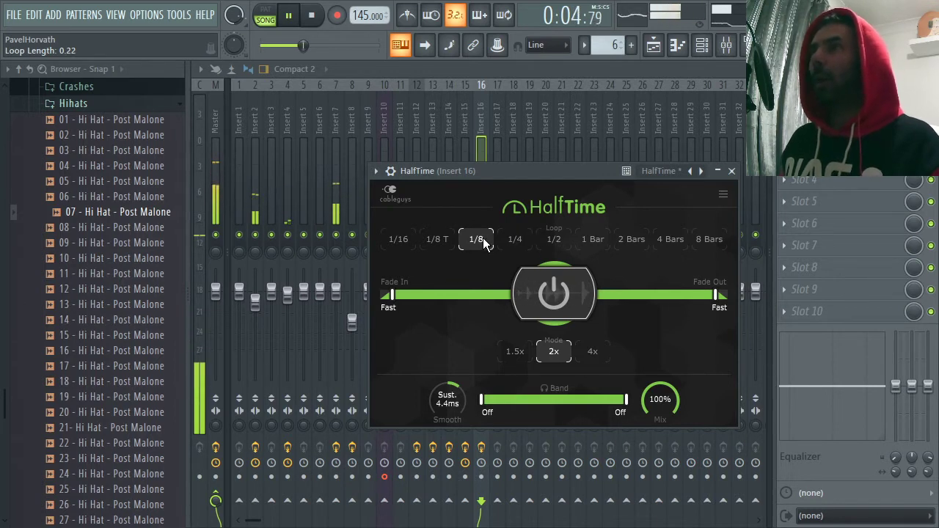
pyautogui.click(522, 351)
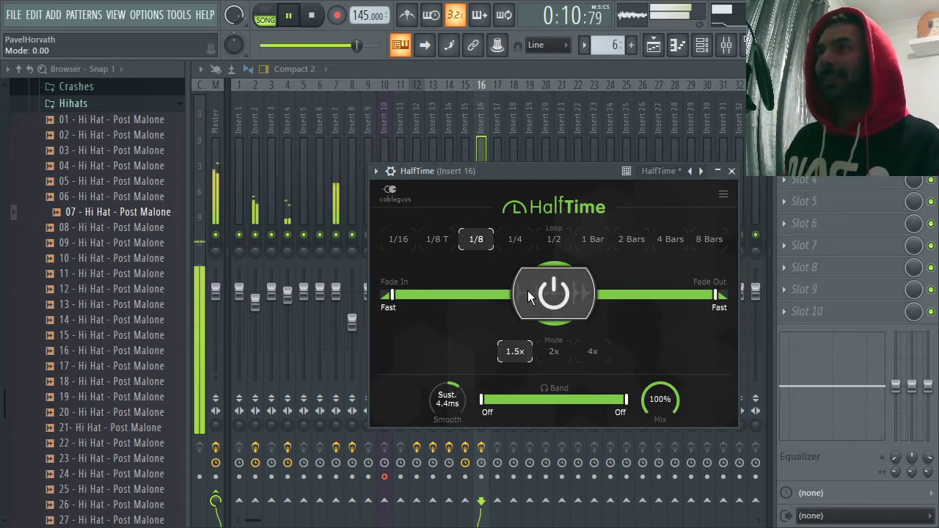
pyautogui.click(440, 240)
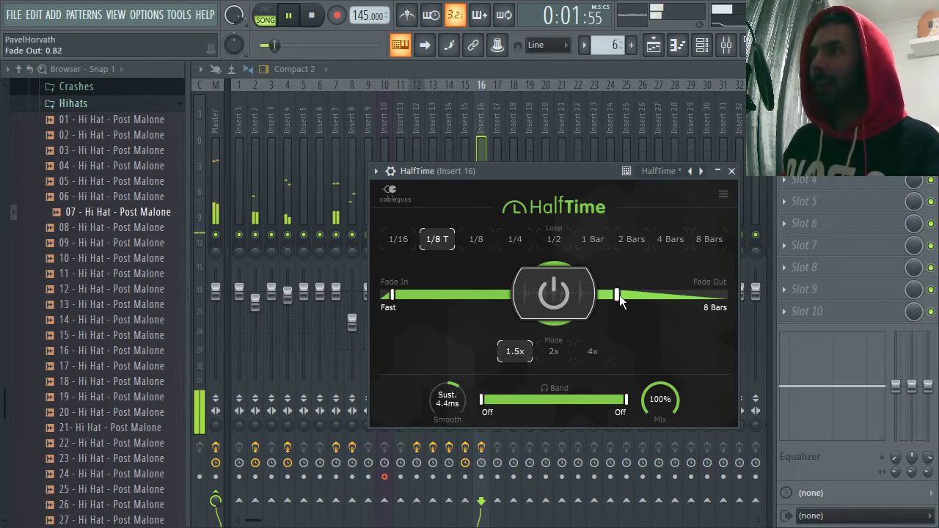
# - Try 16-bar fades in HalfTime, then shorten both the fade in and the fade out to 1 bar
pyautogui.moveTo(393, 295); pyautogui.dragTo(496, 295)
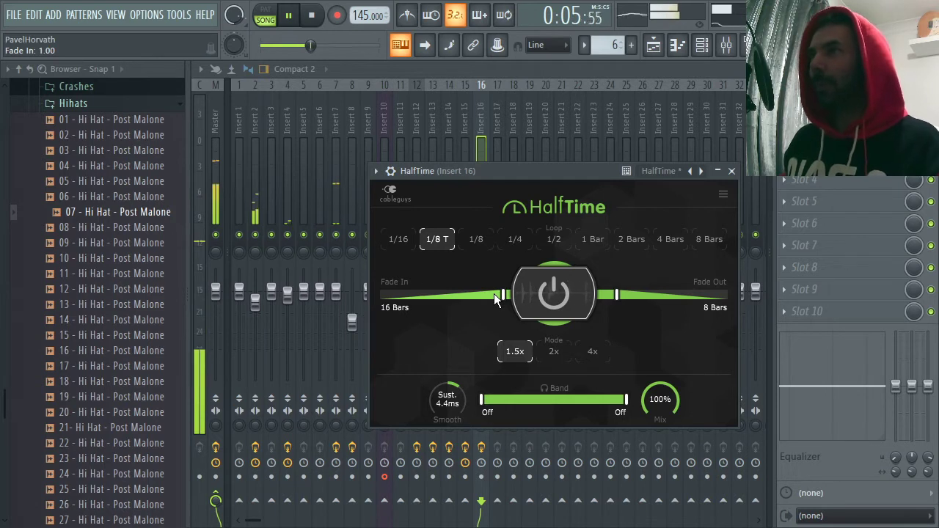
pyautogui.moveTo(622, 294); pyautogui.dragTo(612, 294)
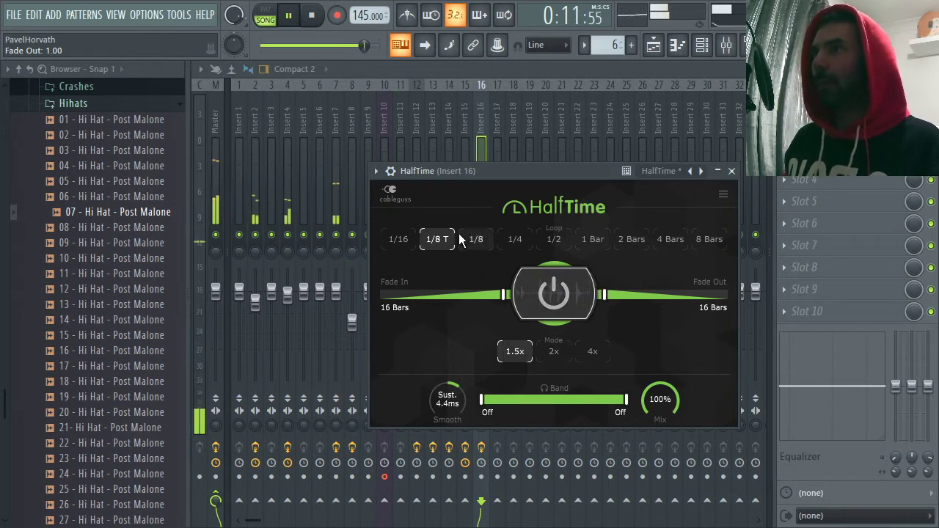
pyautogui.moveTo(503, 294); pyautogui.dragTo(454, 294)
pyautogui.moveTo(605, 295); pyautogui.dragTo(641, 295)
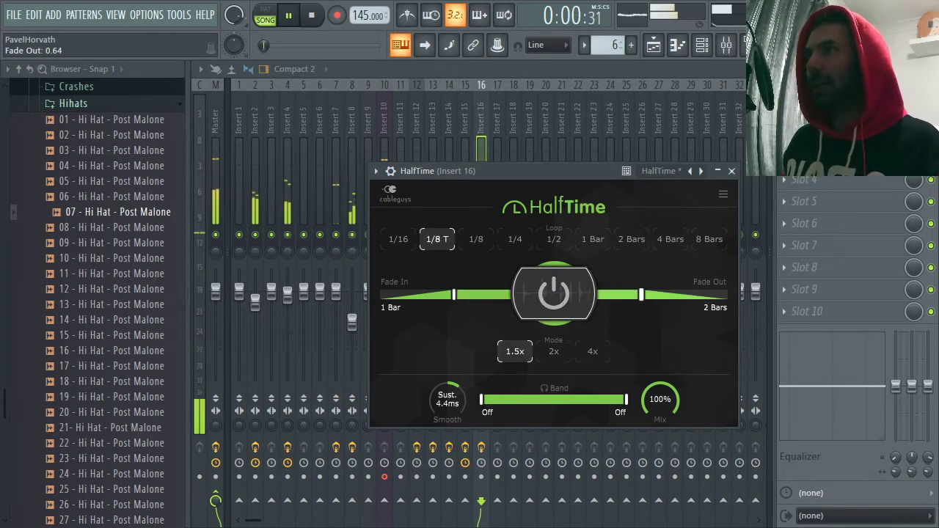
# - Audition HalfTime's 2x mode, set the mode to 4x, then close the plugin and stop playback
pyautogui.click(555, 352)
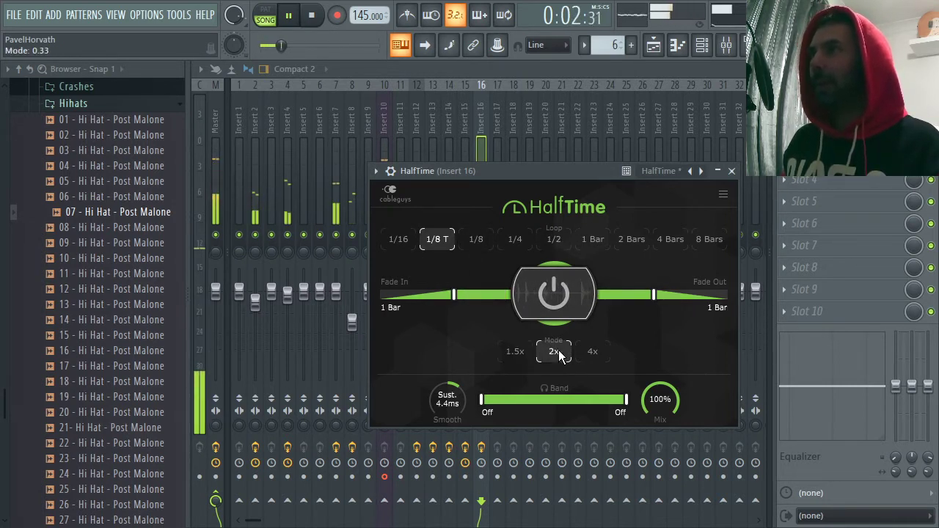
pyautogui.click(591, 353)
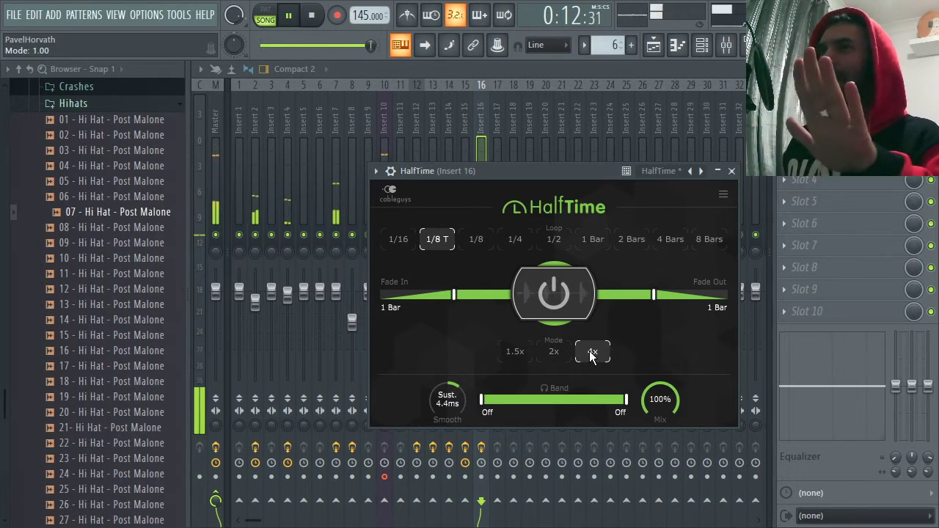
pyautogui.click(732, 171)
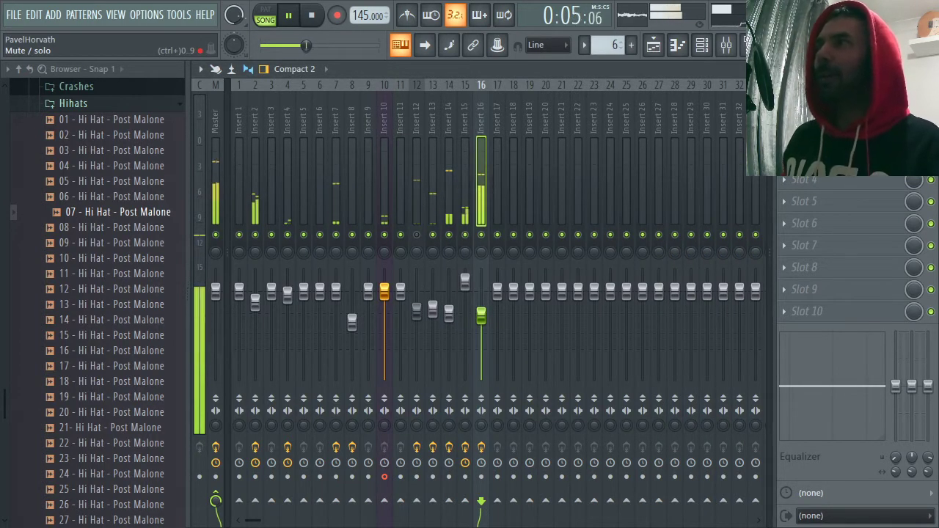
pyautogui.press('space')
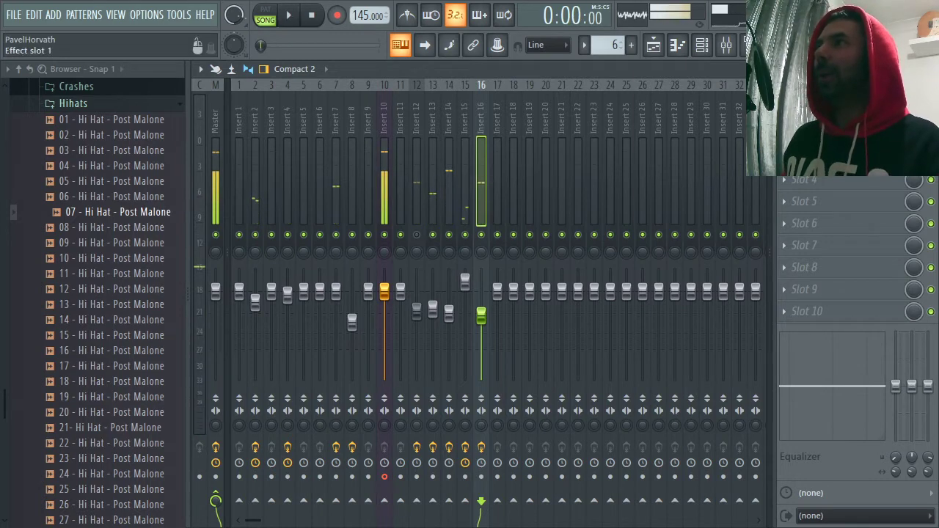
# - Create an automation clip for the mix level of the HalfTime slot on insert 16
pyautogui.click(822, 113)
pyautogui.click(822, 113)
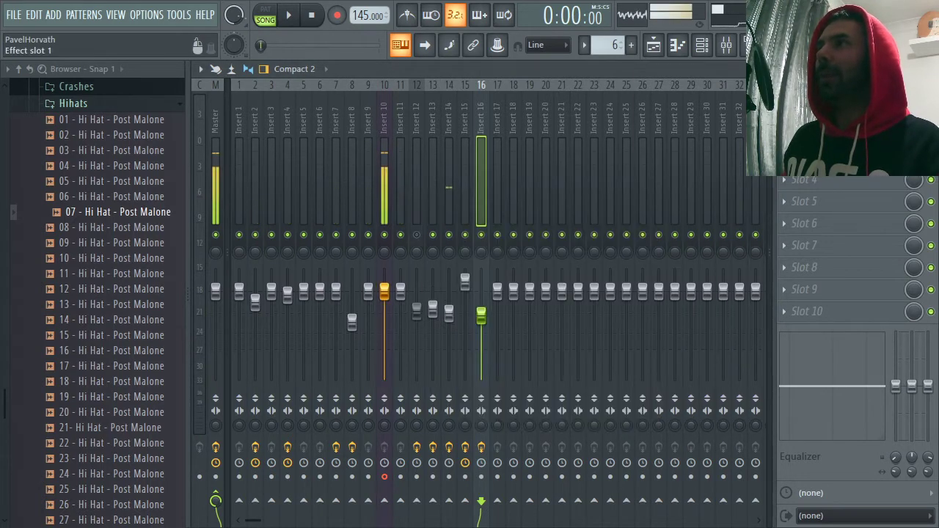
pyautogui.click(784, 113)
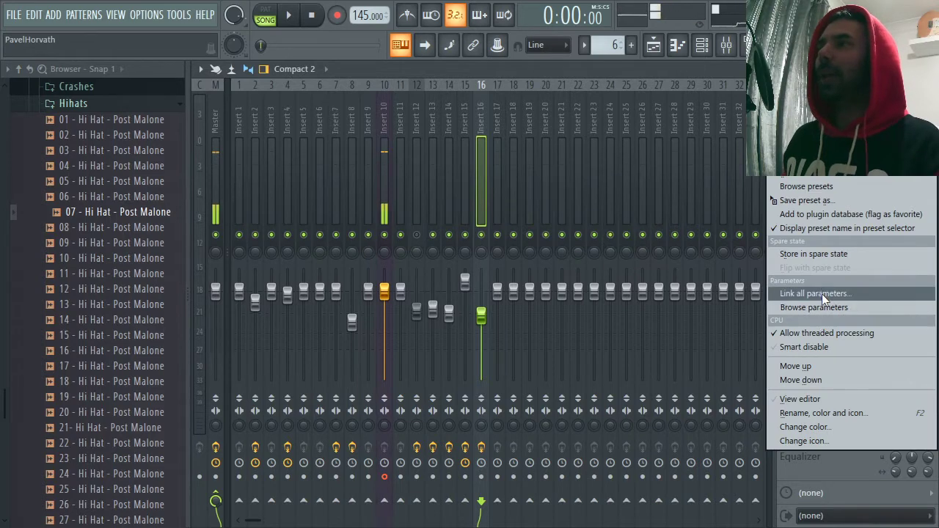
pyautogui.click(822, 113)
pyautogui.click(784, 113)
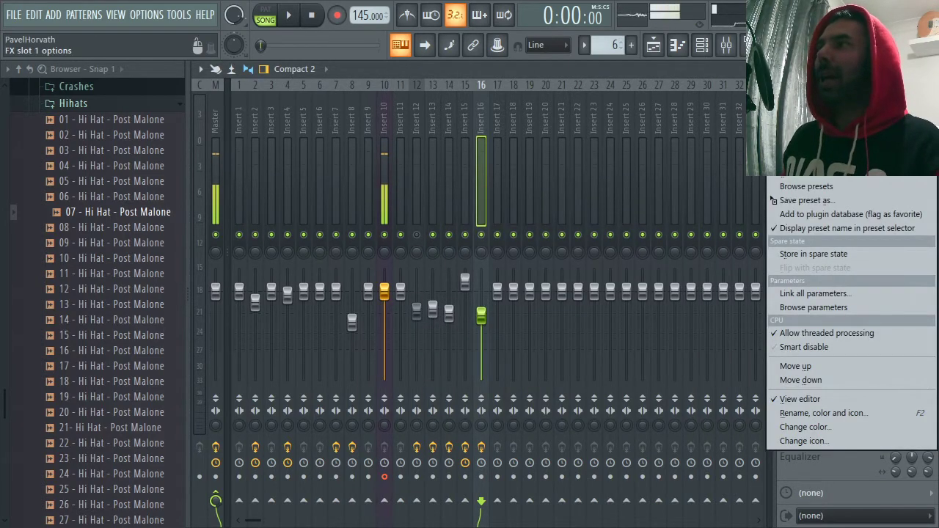
pyautogui.click(822, 113)
pyautogui.rightClick(914, 113)
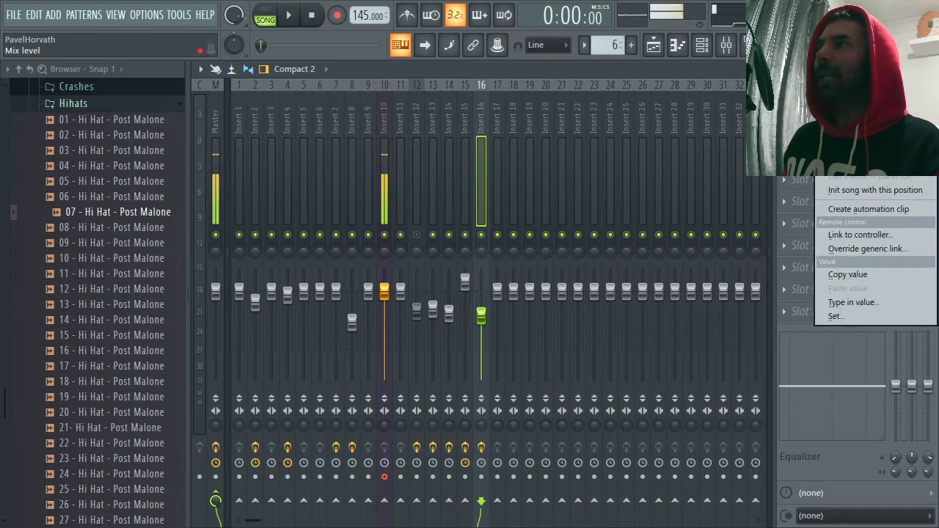
pyautogui.click(876, 210)
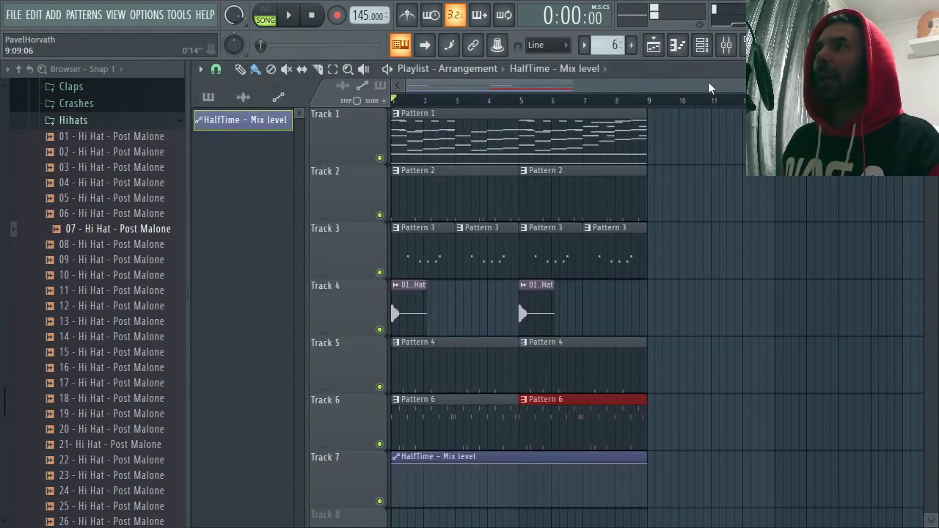
# - Lower the start and end points of the HalfTime mix level automation on Track 7 to the minimum
pyautogui.moveTo(742, 87); pyautogui.dragTo(548, 87)
pyautogui.scroll(-2, 557, 290)
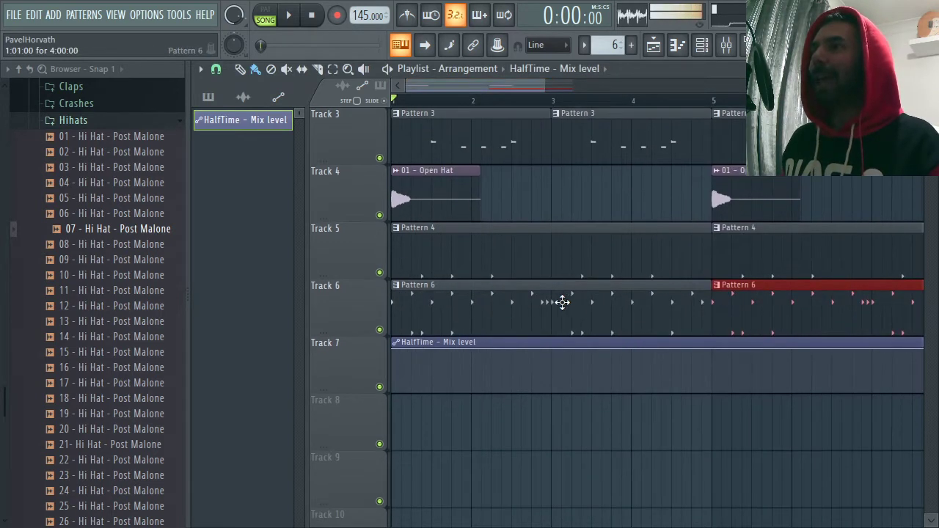
pyautogui.moveTo(394, 357); pyautogui.dragTo(391, 391)
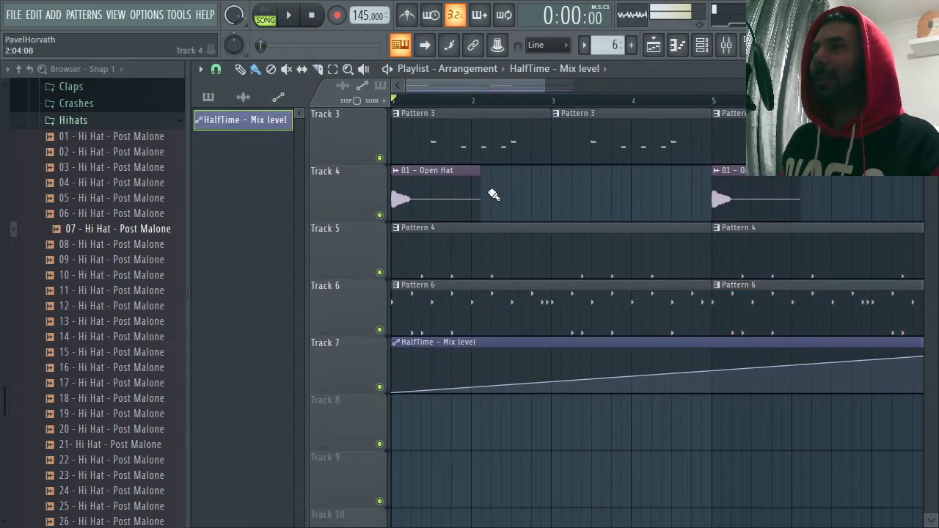
pyautogui.scroll(-1, 551, 104)
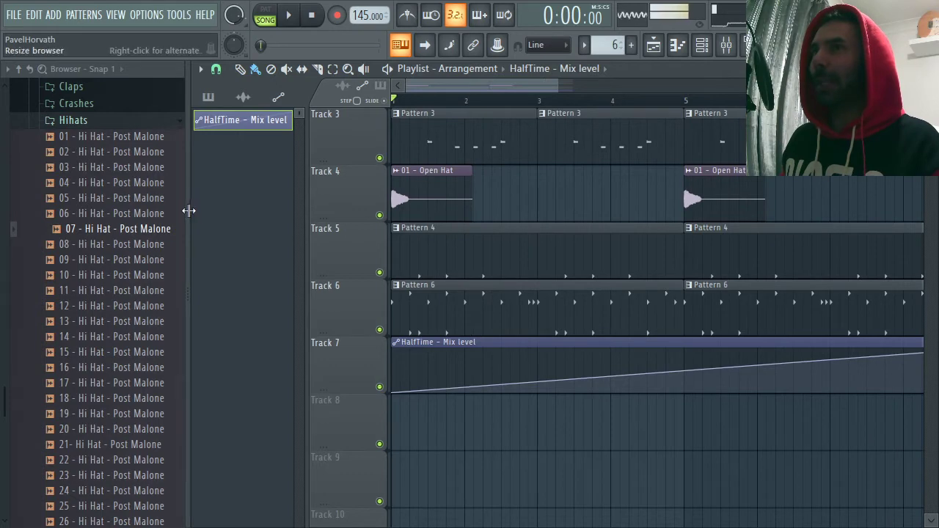
pyautogui.rightClick(189, 210)
pyautogui.moveTo(428, 84); pyautogui.dragTo(521, 84)
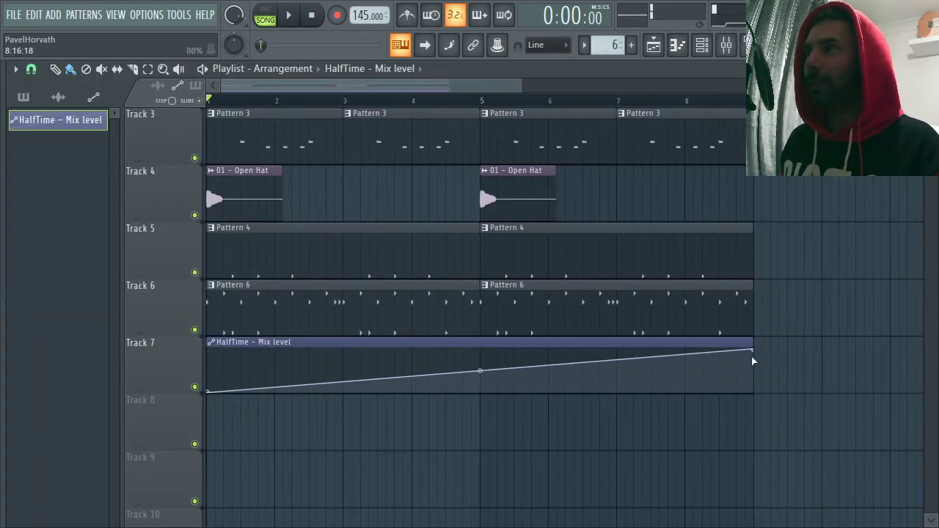
pyautogui.moveTo(745, 351); pyautogui.dragTo(750, 402)
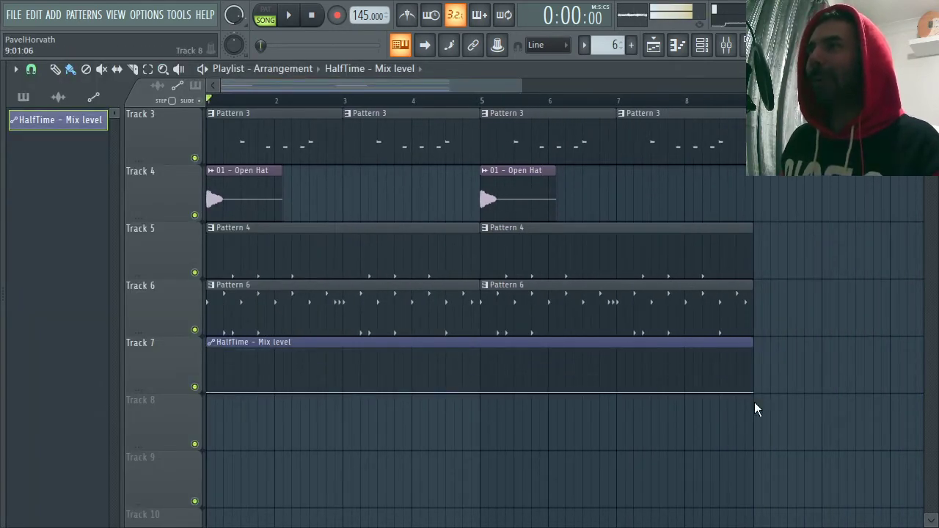
# - Switch to the YouTube Studio live chat and read the viewer's question about half time
pyautogui.hotkey('alt', 'Tab')
pyautogui.hotkey('alt', 'Tab')
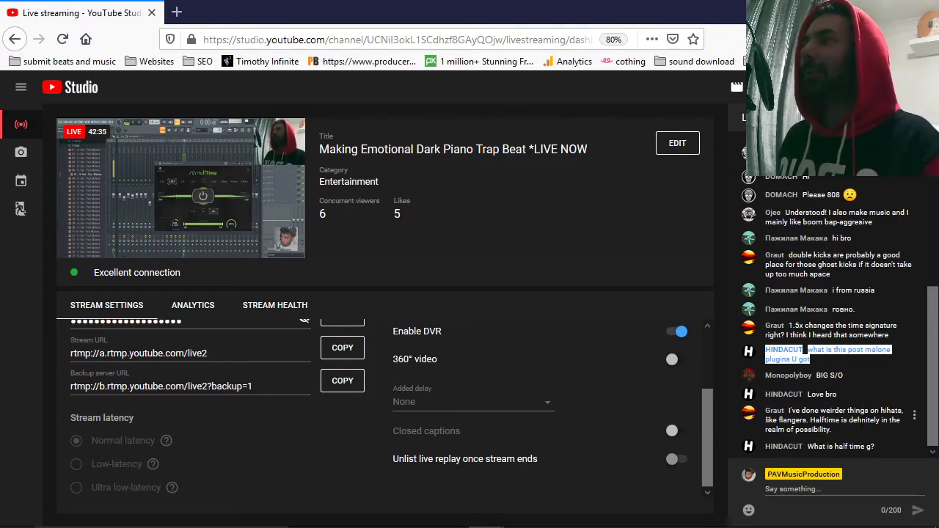
pyautogui.moveTo(826, 446); pyautogui.dragTo(868, 446)
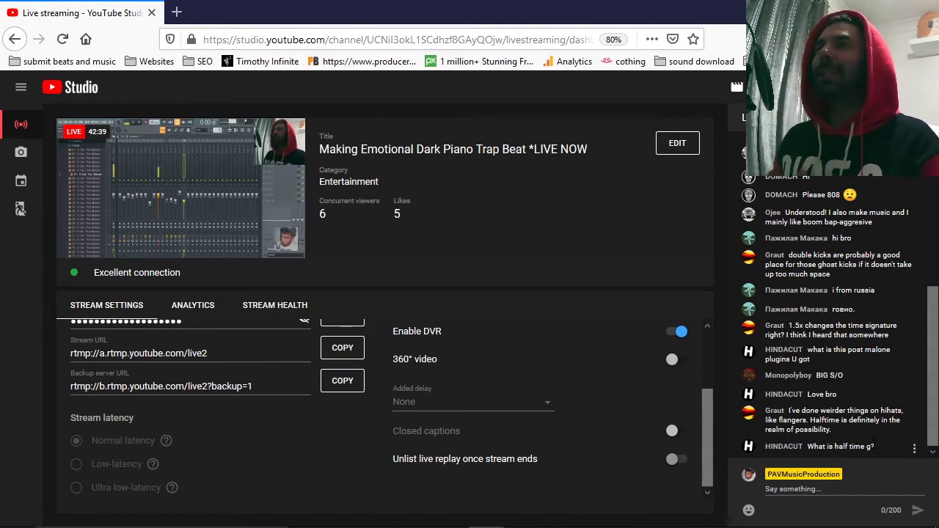
# - Switch to the other browser window and open producersbuzz.com in a new tab
pyautogui.hotkey('alt', 'Tab')
pyautogui.click(606, 188)
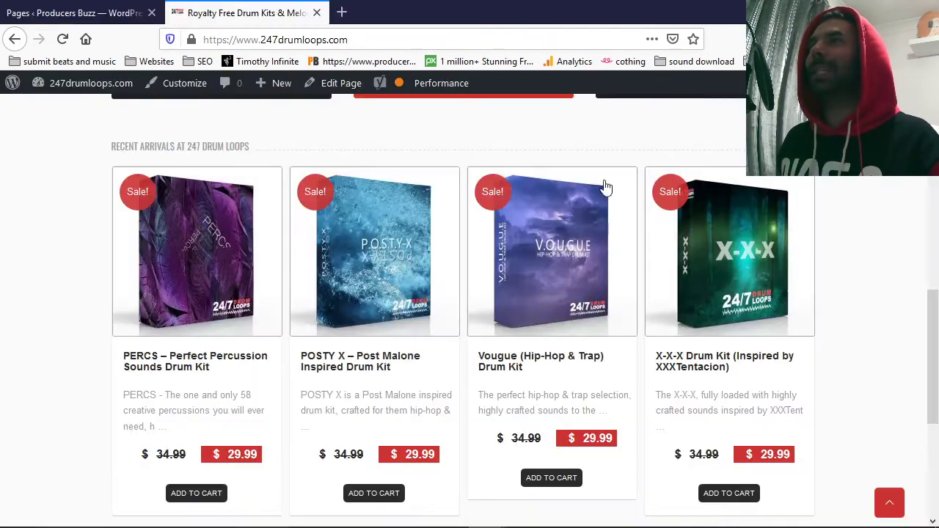
pyautogui.click(342, 12)
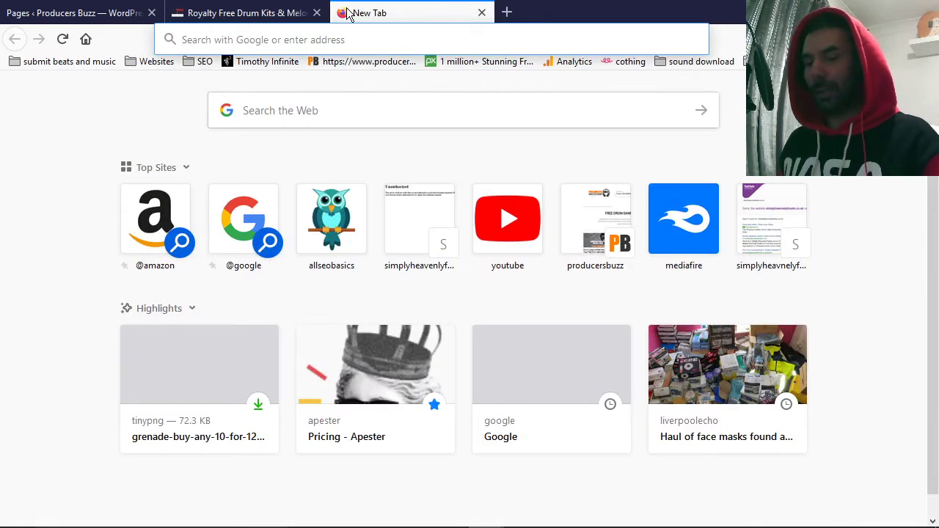
pyautogui.write('producersbuzz.com')
pyautogui.press('Return')
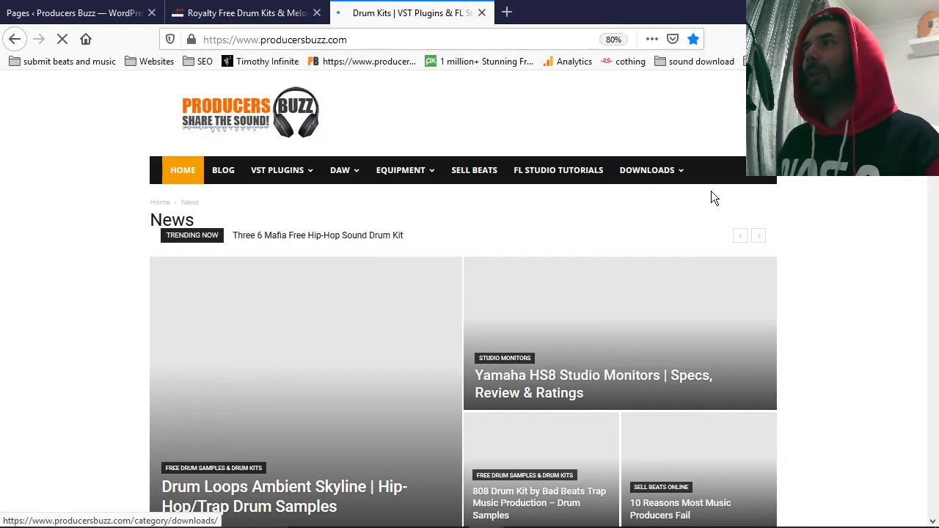
# - Search the site for halftime, view the HalfTime Plugin Free Download article, and return to YouTube Studio
pyautogui.click(767, 181)
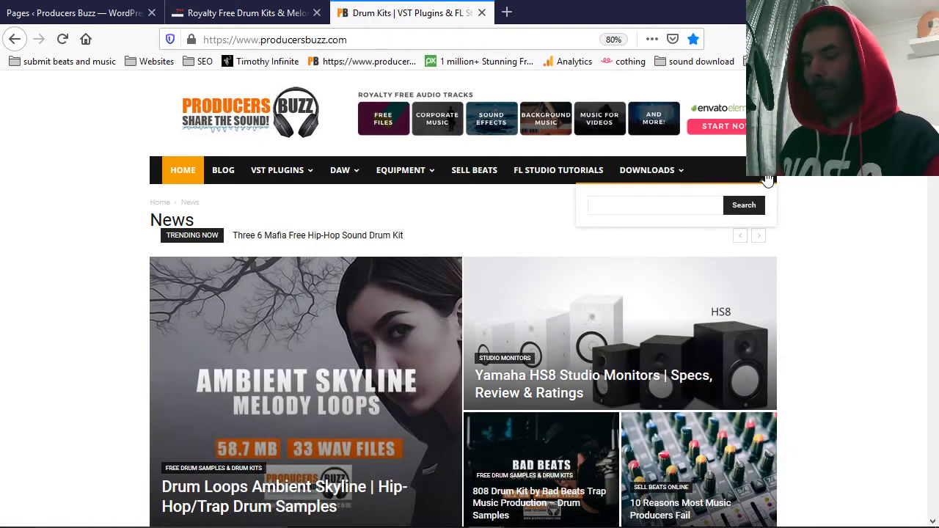
pyautogui.write('halftime')
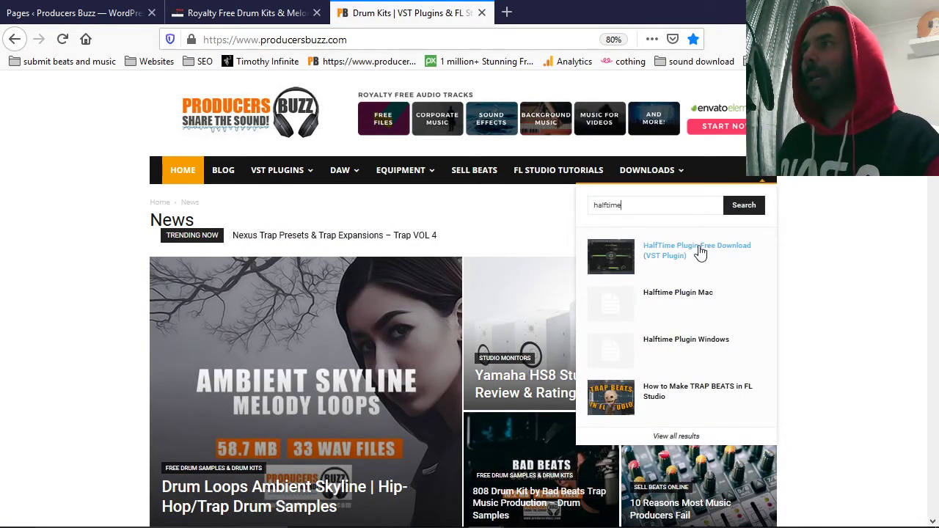
pyautogui.click(688, 262)
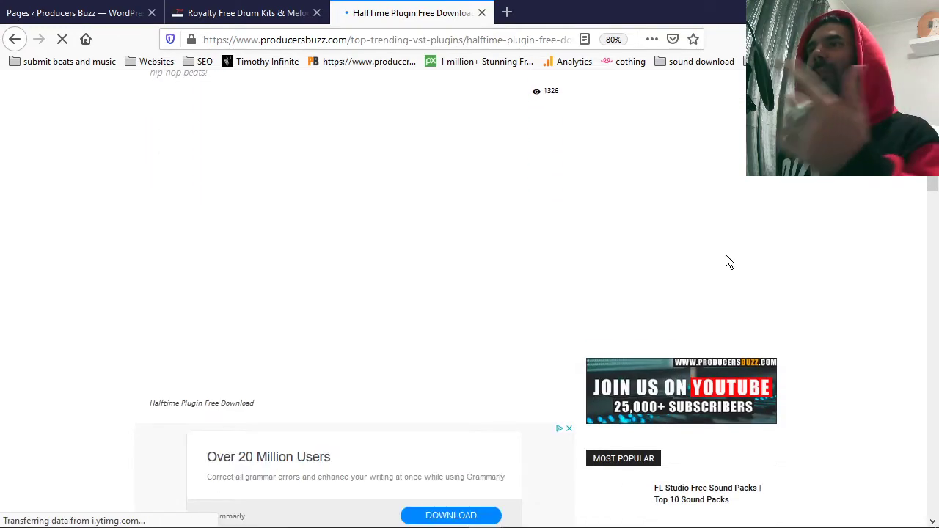
pyautogui.scroll(-3, 590, 285)
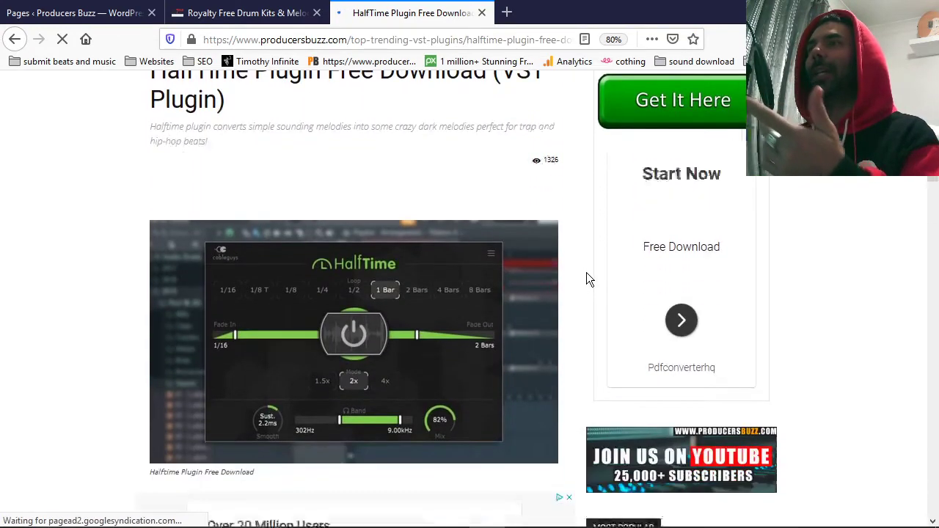
pyautogui.press('alt')
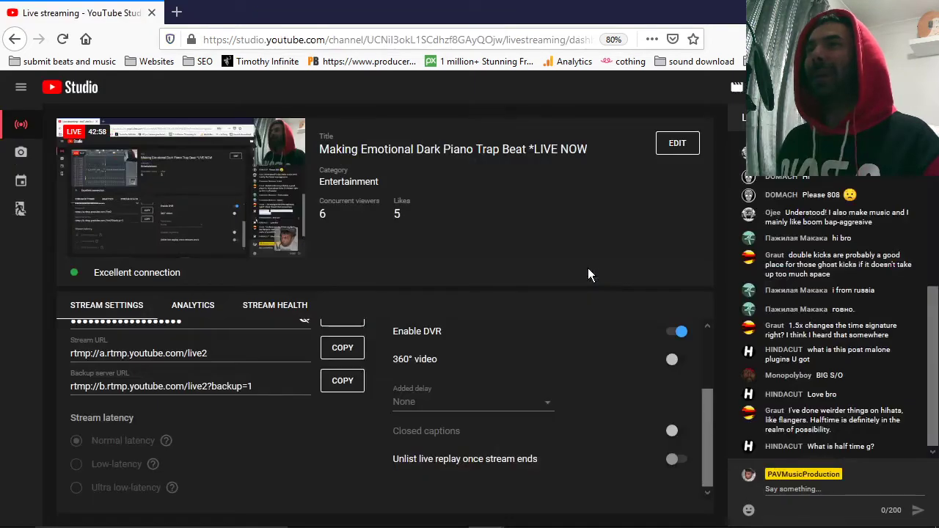
# - Switch to FL Studio and add HalfTime mix level automation points on Track 7 that jump from minimum to maximum at bar 3
pyautogui.hotkey('alt', 'Tab')
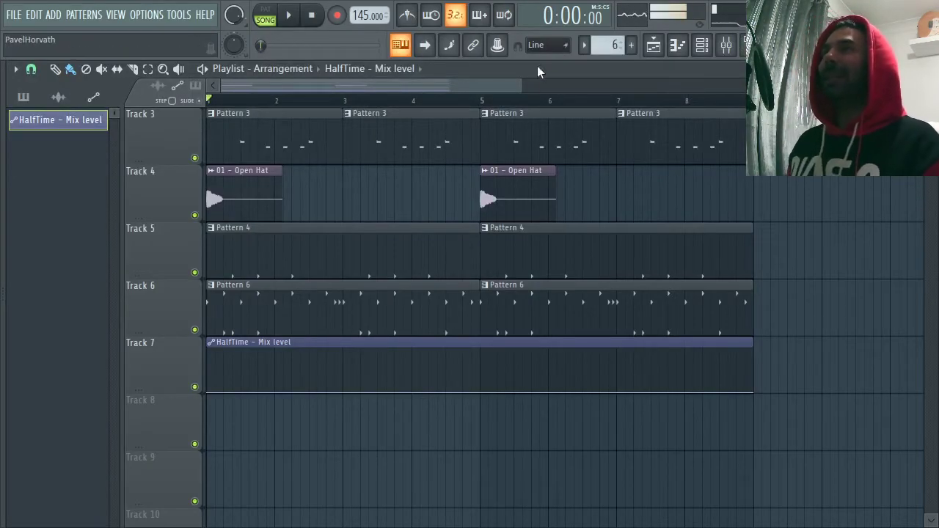
pyautogui.moveTo(521, 85); pyautogui.dragTo(511, 84)
pyautogui.rightClick(340, 362)
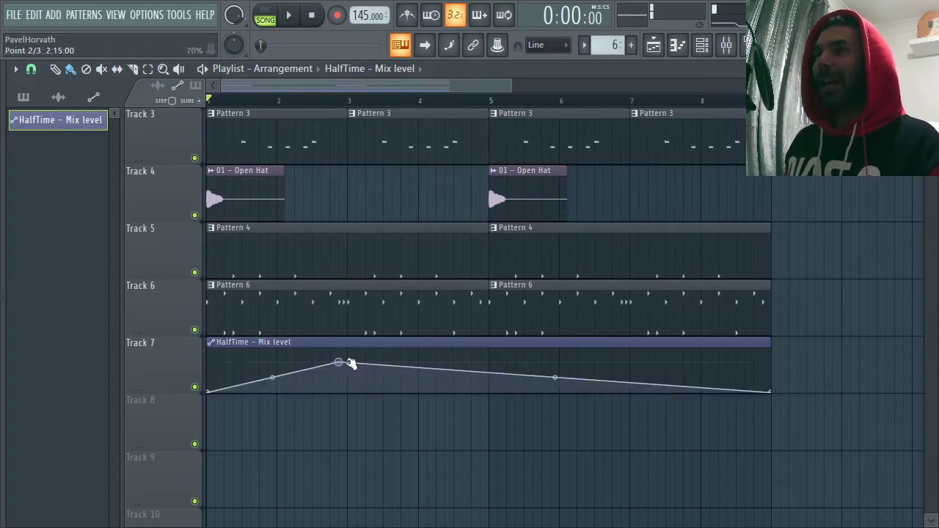
pyautogui.moveTo(339, 362)
pyautogui.mouseDown()
pyautogui.moveTo(344, 390)
pyautogui.moveTo(350, 347)
pyautogui.mouseUp()
pyautogui.rightClick(341, 361)
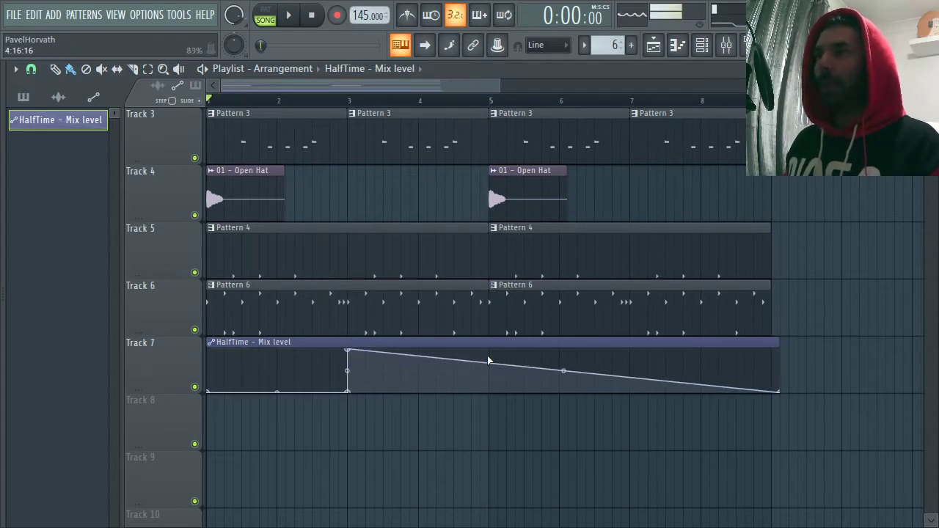
# - Add automation points dropping the HalfTime mix level to minimum at bar 5 and raising it to maximum from bar 7 to the clip's end
pyautogui.moveTo(486, 365); pyautogui.dragTo(490, 394)
pyautogui.rightClick(492, 374)
pyautogui.rightClick(636, 363)
pyautogui.moveTo(636, 362); pyautogui.dragTo(633, 403)
pyautogui.rightClick(629, 360)
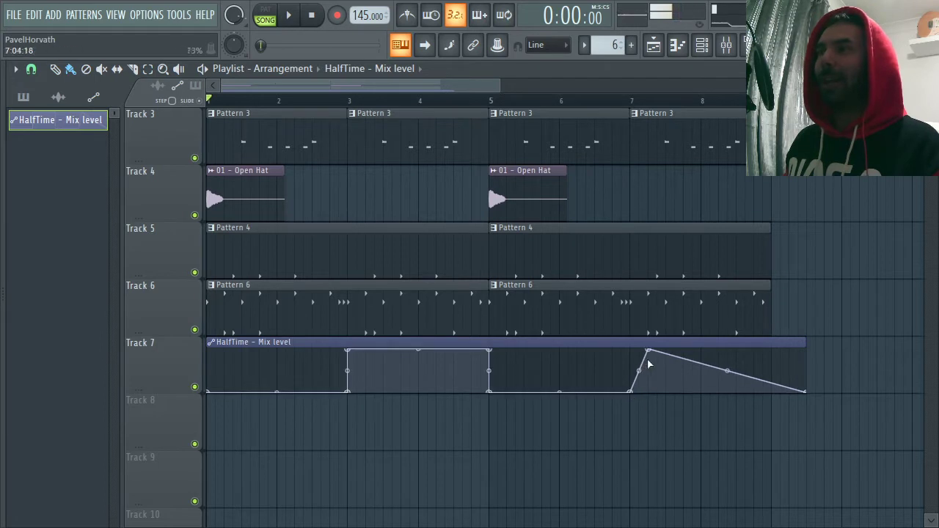
pyautogui.moveTo(648, 352); pyautogui.dragTo(640, 350)
pyautogui.moveTo(787, 387); pyautogui.dragTo(771, 350)
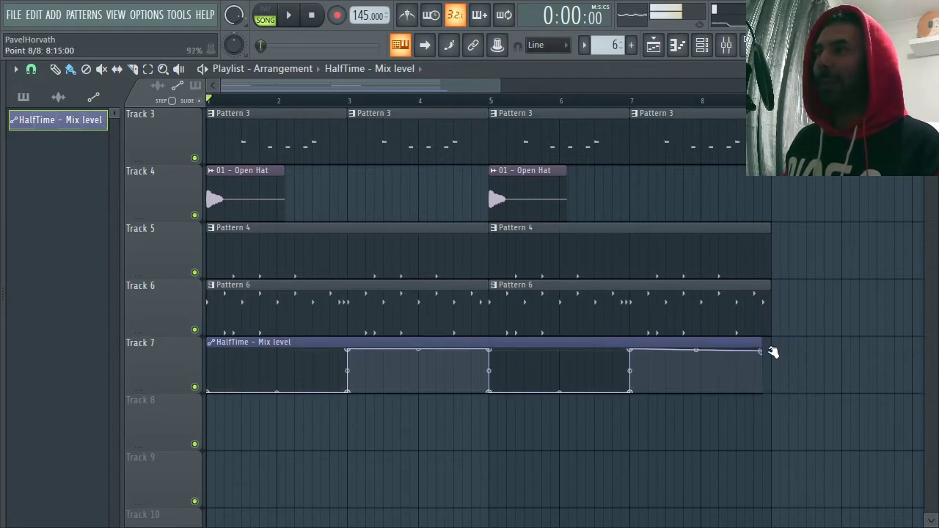
# - Play the arrangement and lower both raised HalfTime mix level sections to about 42%, keeping the second rise vertical at bar 7
pyautogui.click(290, 16)
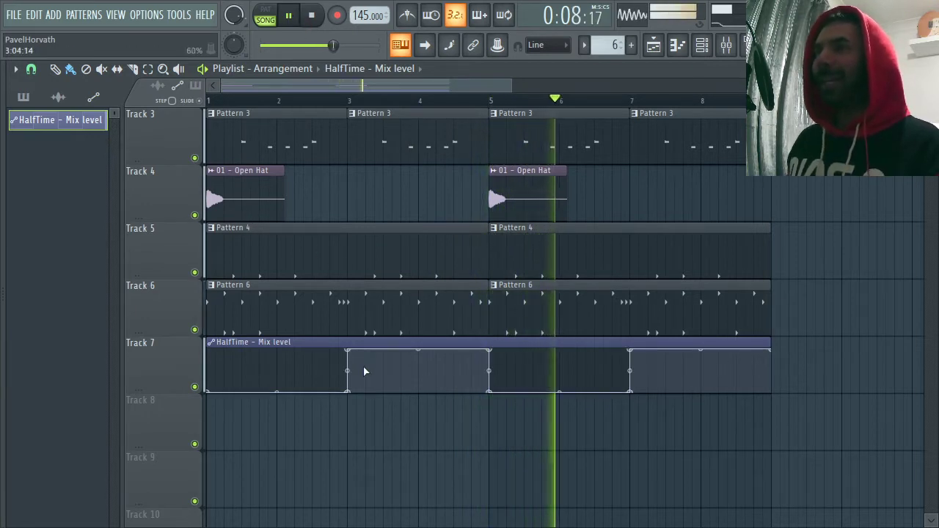
pyautogui.moveTo(350, 357); pyautogui.dragTo(350, 374)
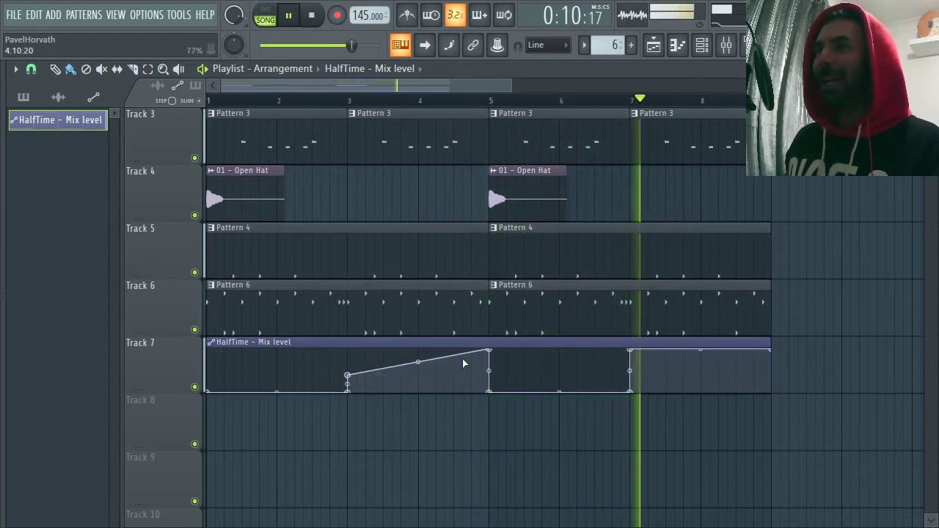
pyautogui.moveTo(489, 350); pyautogui.dragTo(500, 376)
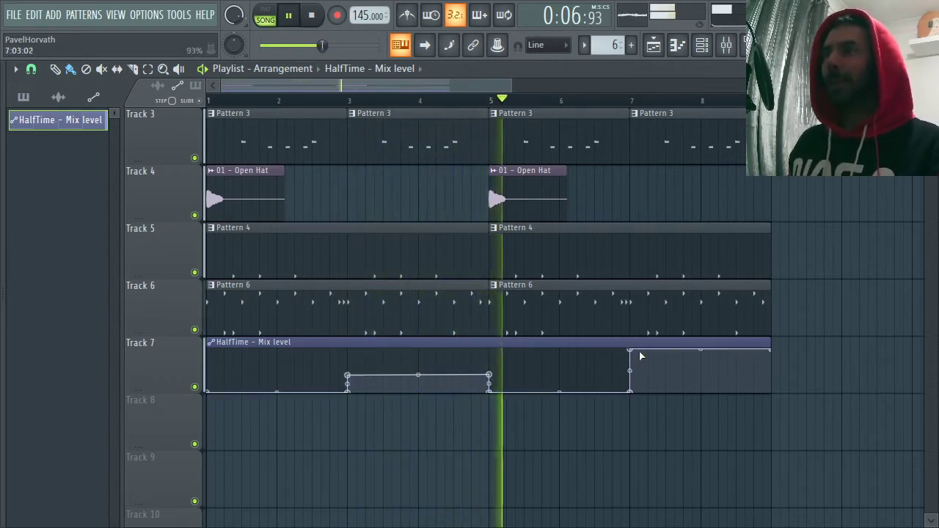
pyautogui.moveTo(631, 351); pyautogui.dragTo(638, 373)
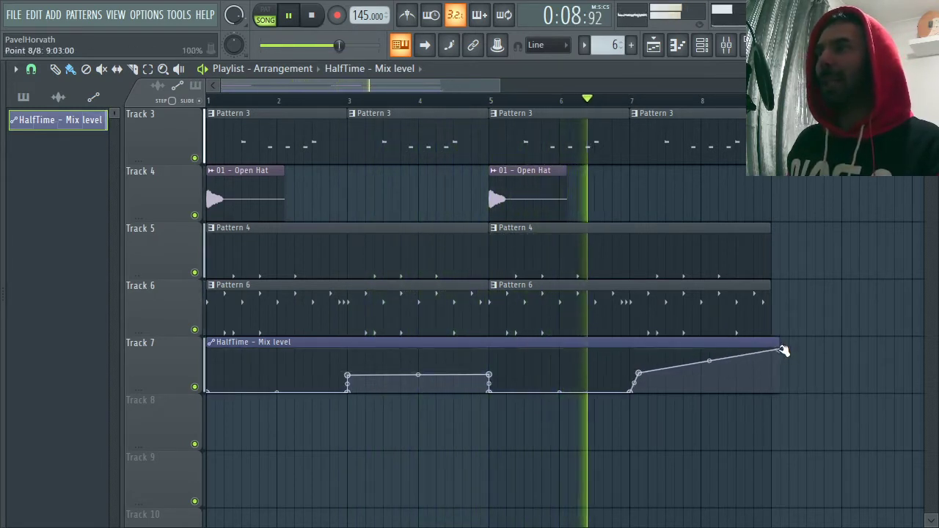
pyautogui.moveTo(780, 351); pyautogui.dragTo(771, 375)
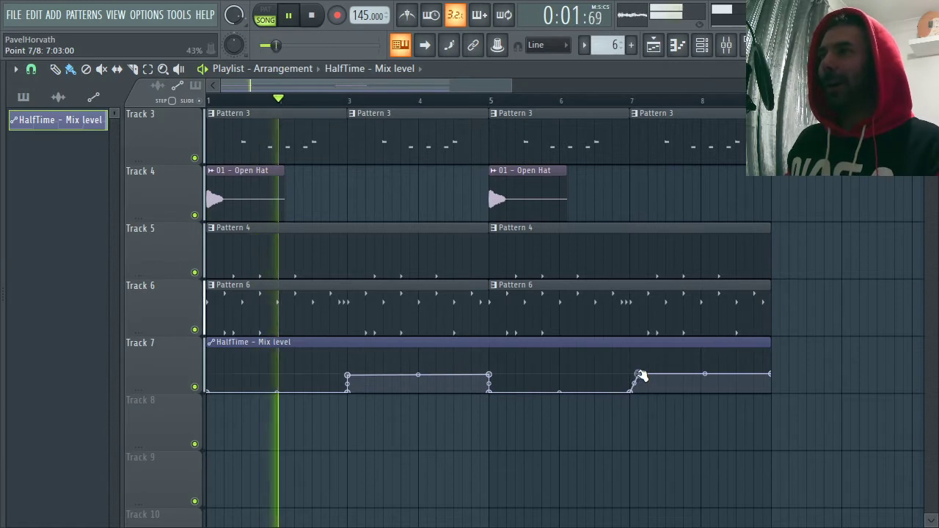
pyautogui.moveTo(638, 374); pyautogui.dragTo(630, 374)
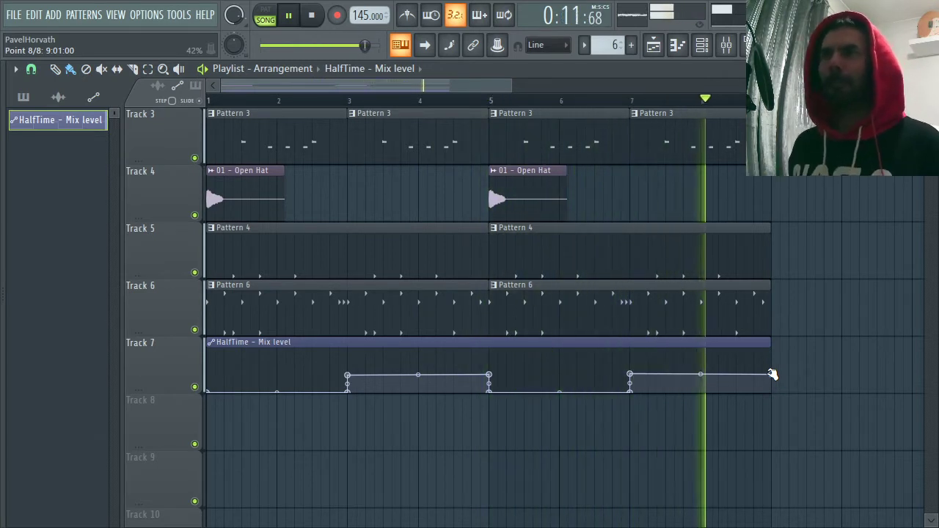
pyautogui.press('space')
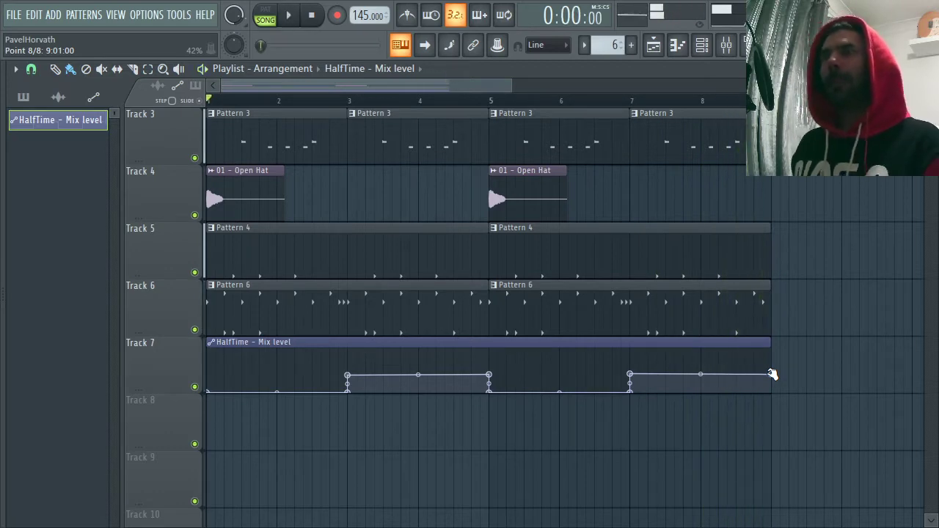
# - Load the MAutopan plugin into effect slot 2 of mixer Insert 16
pyautogui.click(726, 45)
pyautogui.press('space')
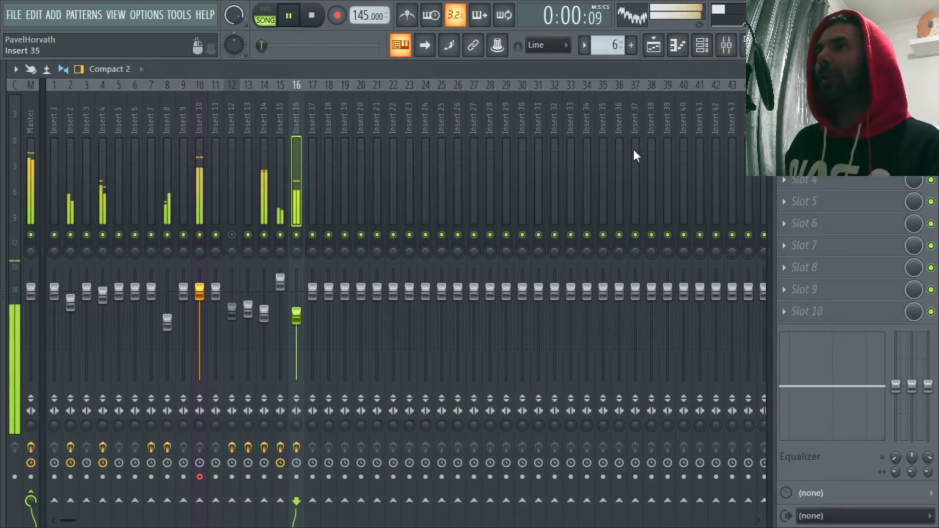
pyautogui.press('space')
pyautogui.click(785, 136)
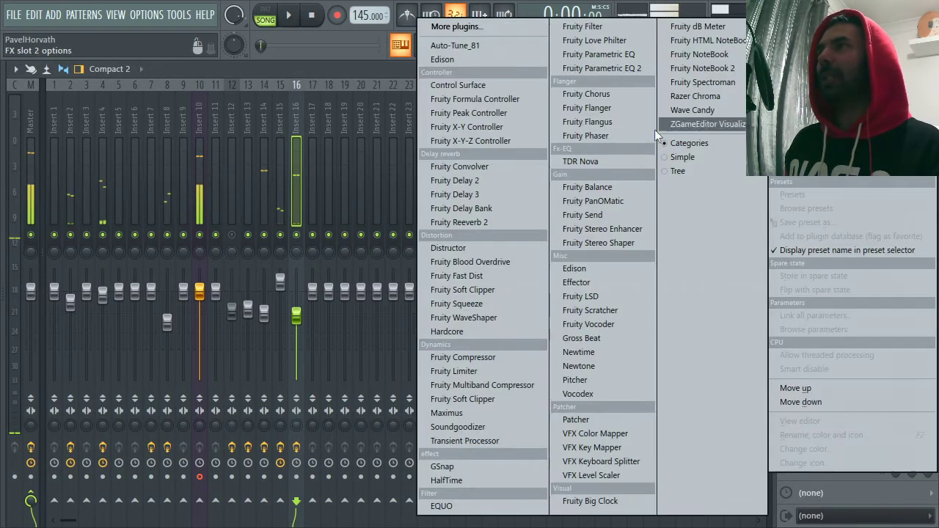
pyautogui.click(462, 27)
pyautogui.scroll(-20, 478, 293)
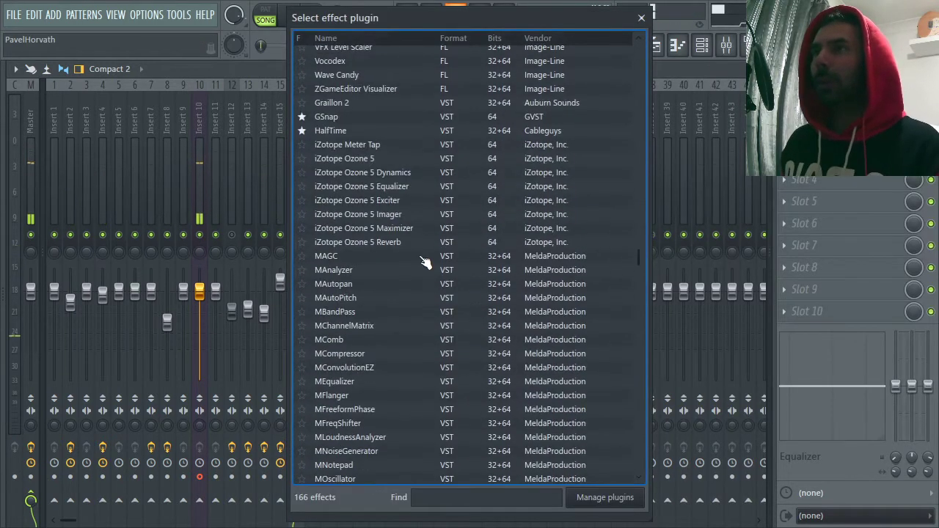
pyautogui.doubleClick(348, 288)
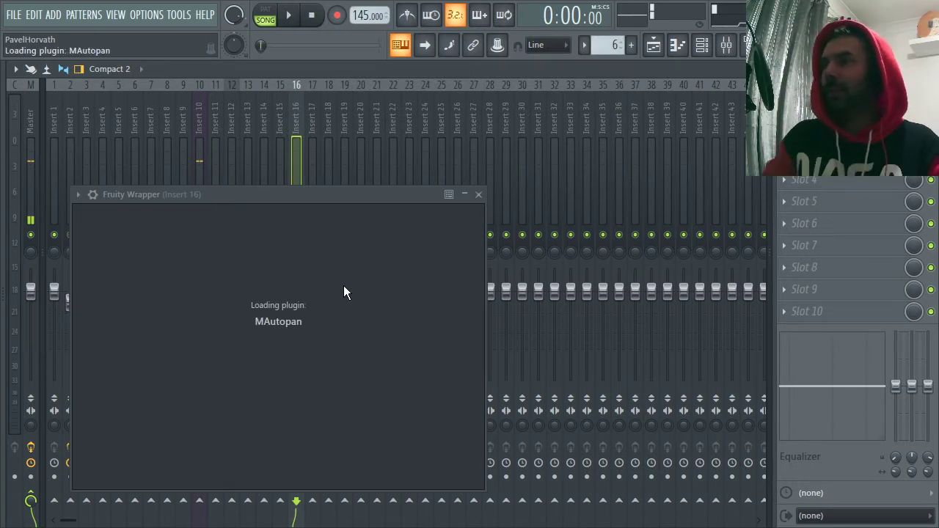
# - Audition the MAutopan presets Switching, Ramjet commence and Fast during playback, and settle on Tidal violator
pyautogui.press('space')
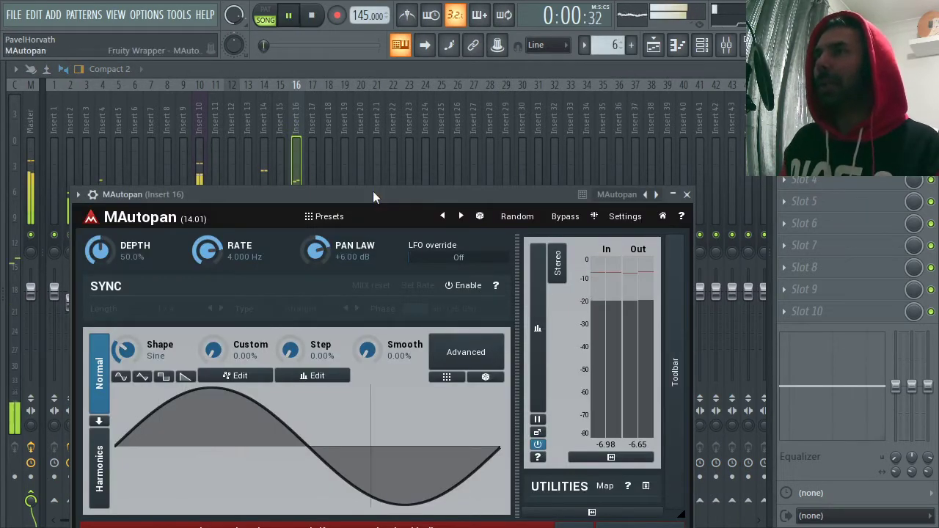
pyautogui.moveTo(373, 195); pyautogui.dragTo(441, 143)
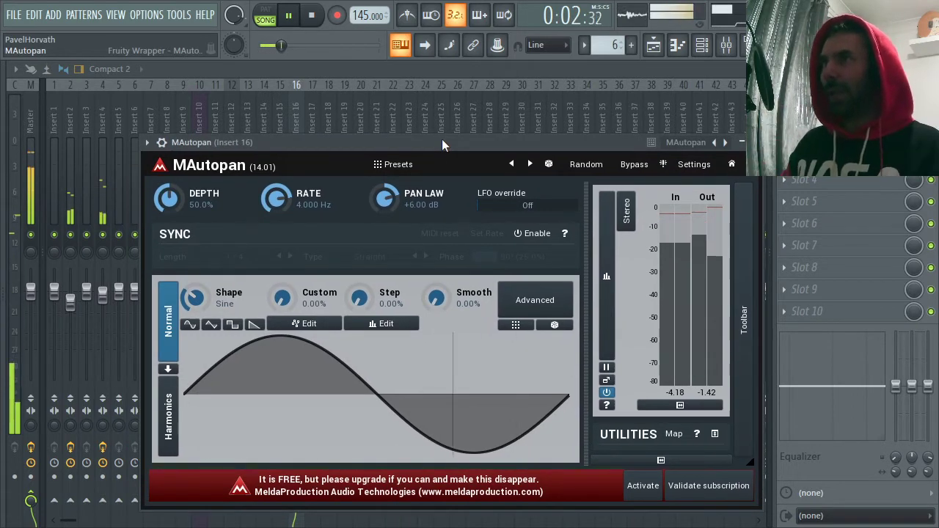
pyautogui.click(398, 165)
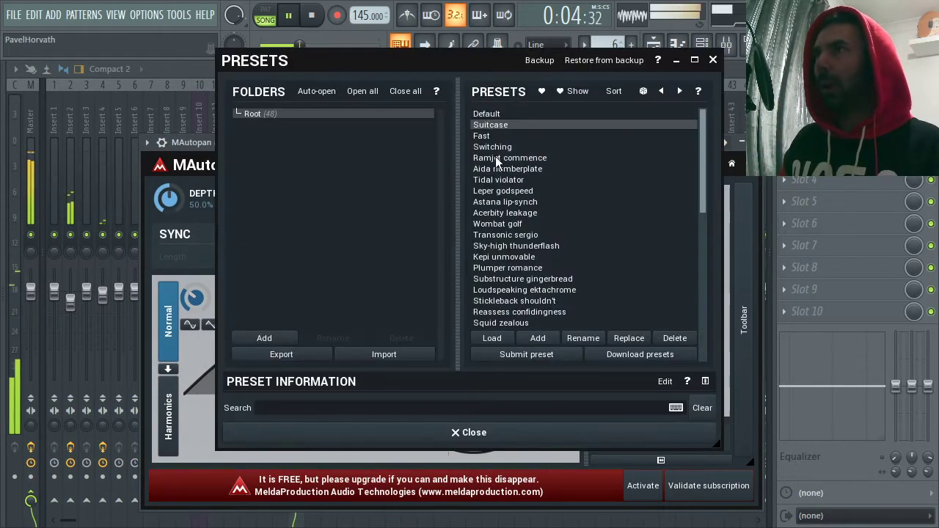
pyautogui.click(501, 149)
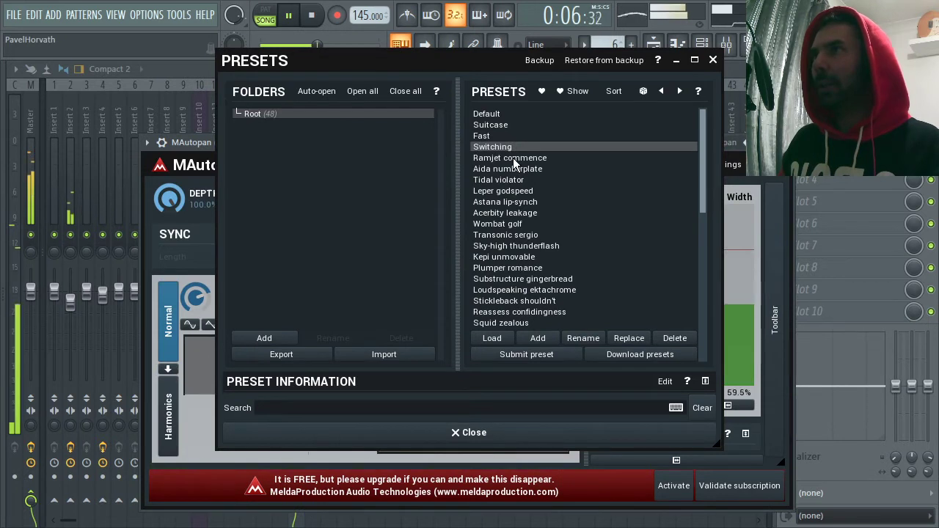
pyautogui.click(513, 160)
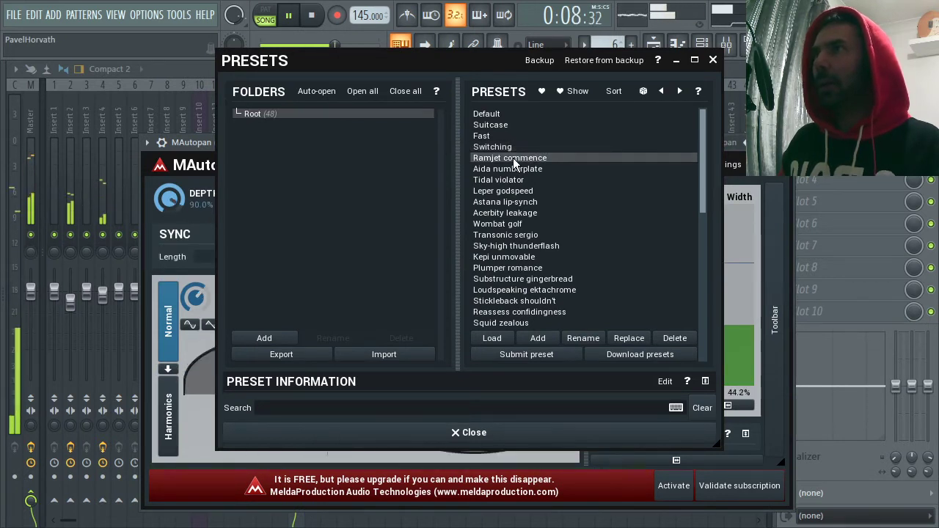
pyautogui.click(504, 137)
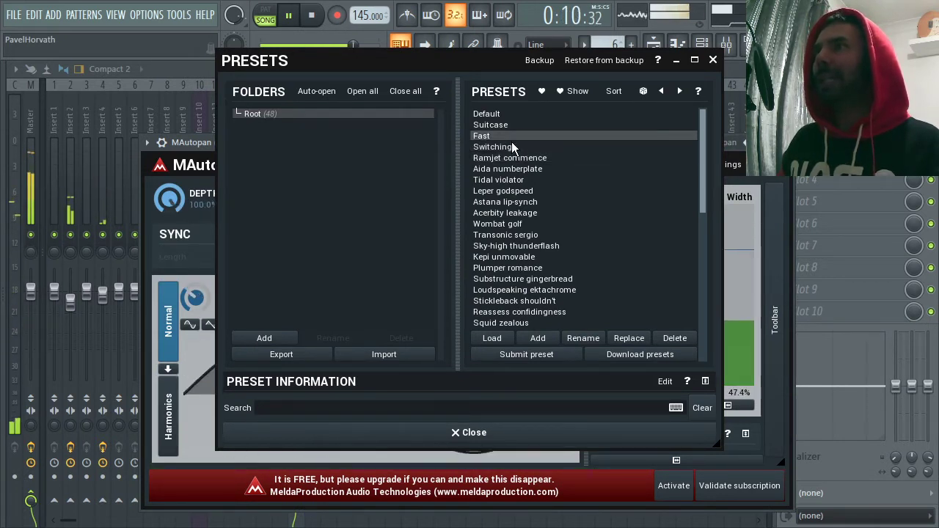
pyautogui.click(505, 181)
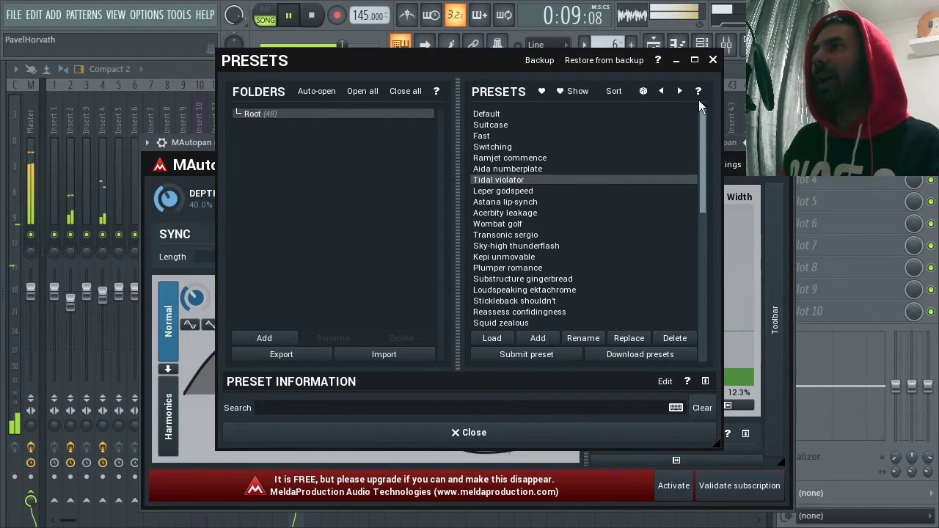
pyautogui.click(712, 62)
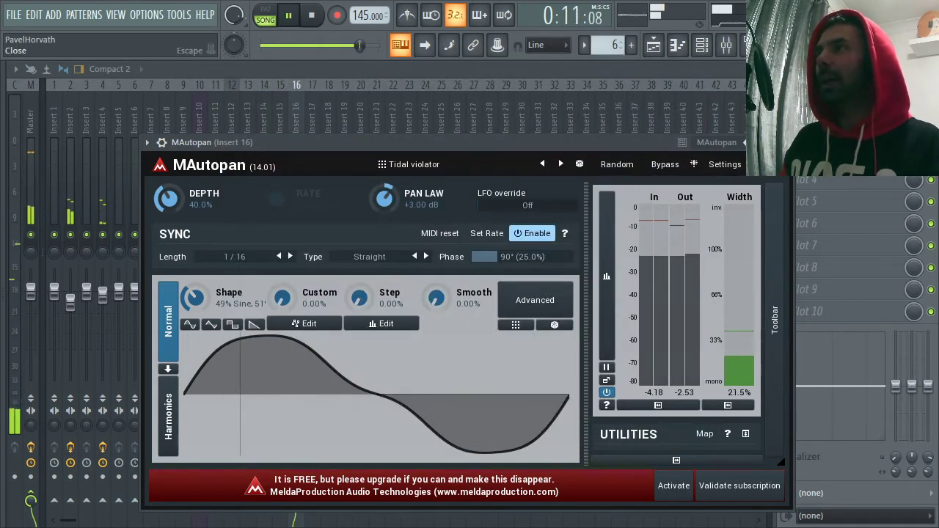
# - Close MAutopan, lower the Insert 16 volume fader slightly, and return to the playlist
pyautogui.press('Escape')
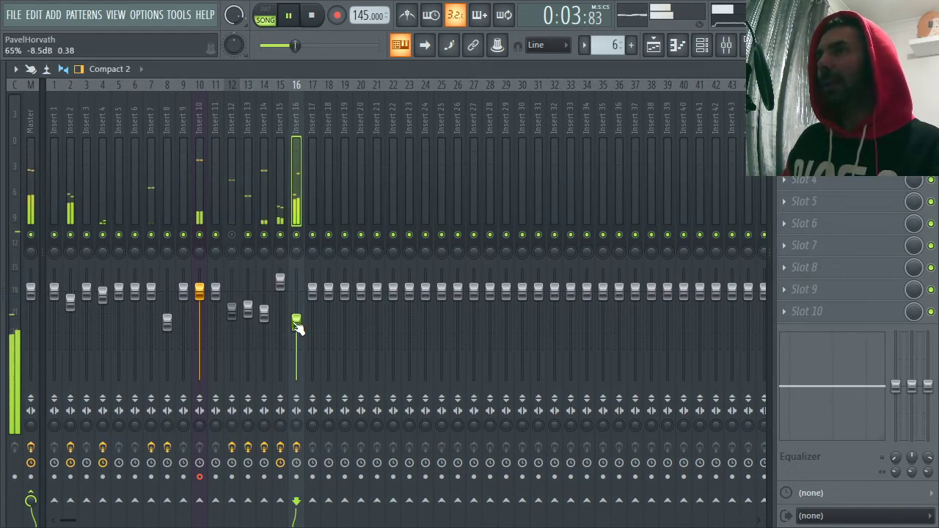
pyautogui.moveTo(295, 321); pyautogui.dragTo(295, 319)
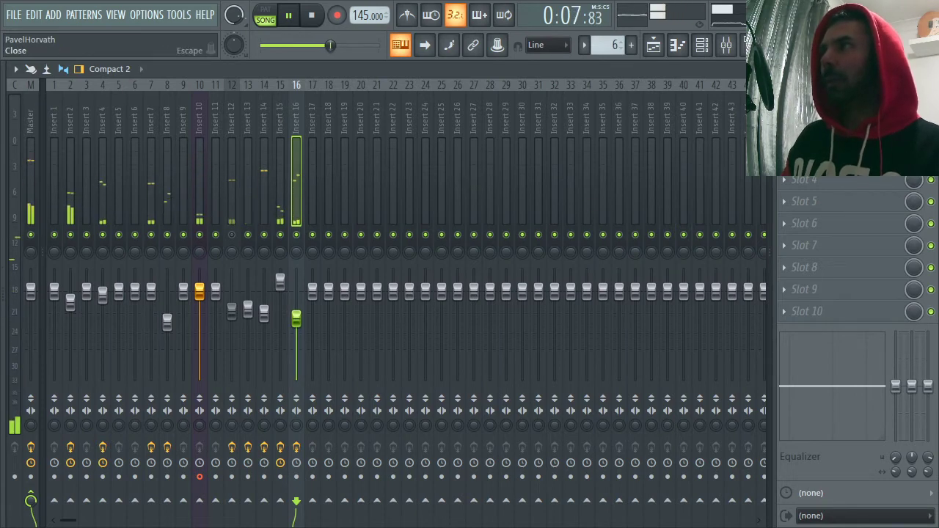
pyautogui.press('F5')
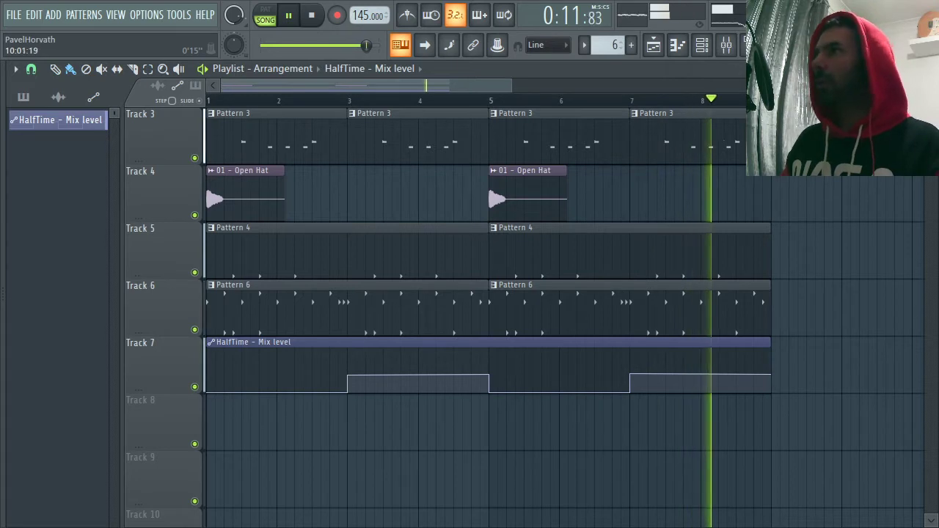
# - Stop playback and insert a FLEX instrument channel after Piano V2 #2 in the channel rack
pyautogui.moveTo(508, 86); pyautogui.dragTo(460, 87)
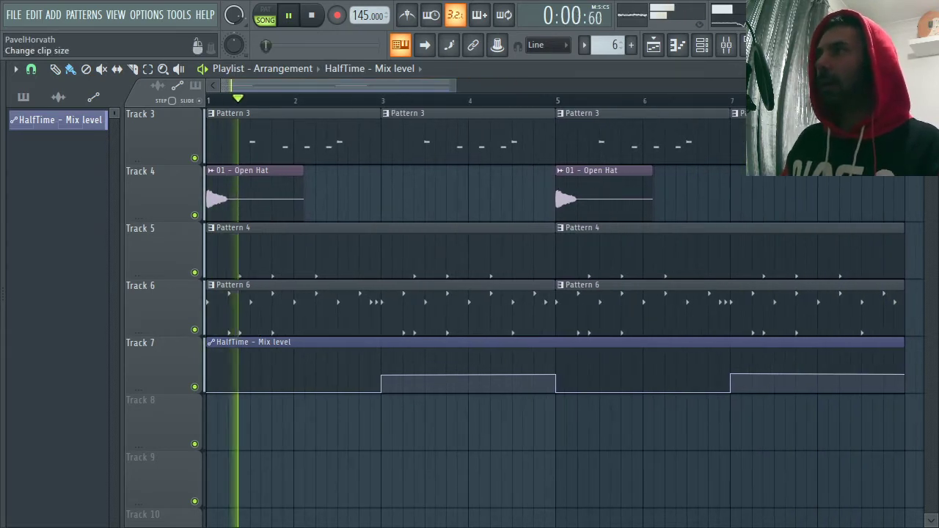
pyautogui.moveTo(930, 100); pyautogui.dragTo(930, 96)
pyautogui.press('F6')
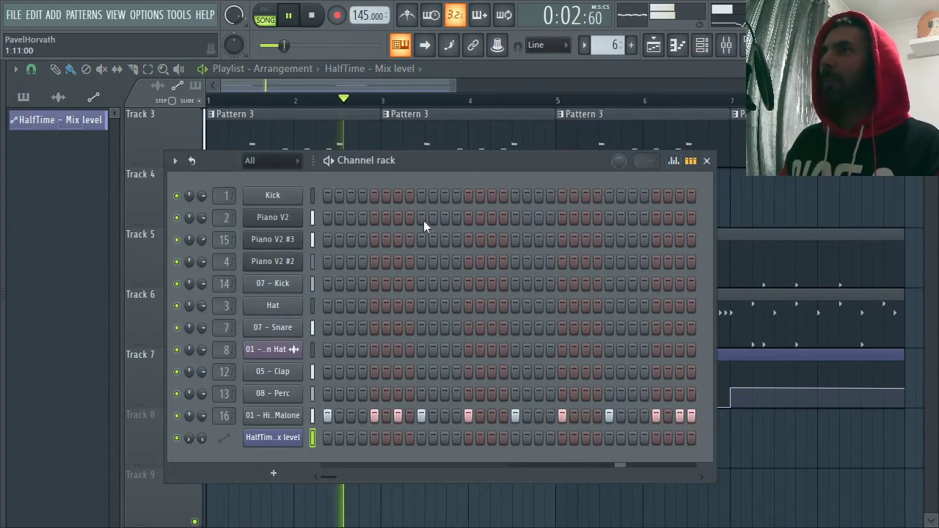
pyautogui.press('space')
pyautogui.rightClick(297, 259)
pyautogui.moveTo(328, 361)
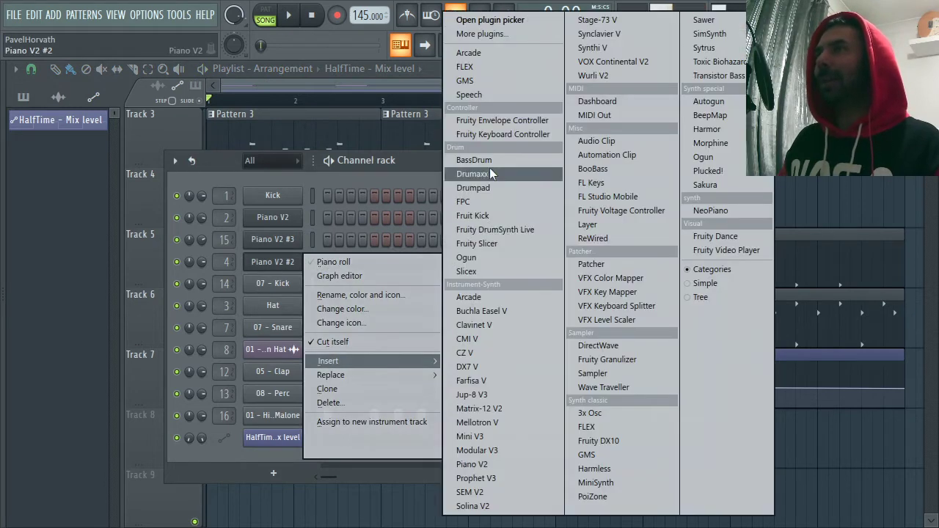
pyautogui.click(488, 67)
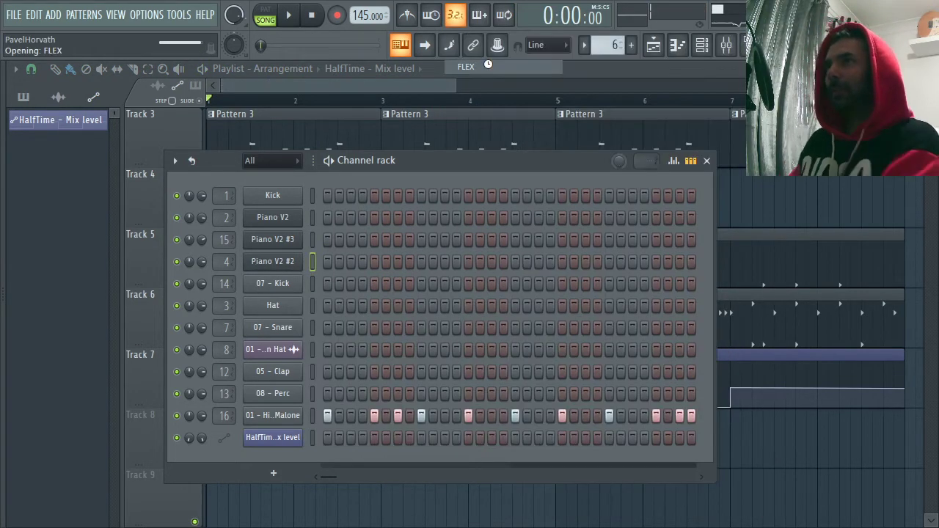
# - Check the YouTube Studio live chat for new questions, then return to FL Studio and move the FLEX window fully into view
pyautogui.hotkey('alt', 'Tab')
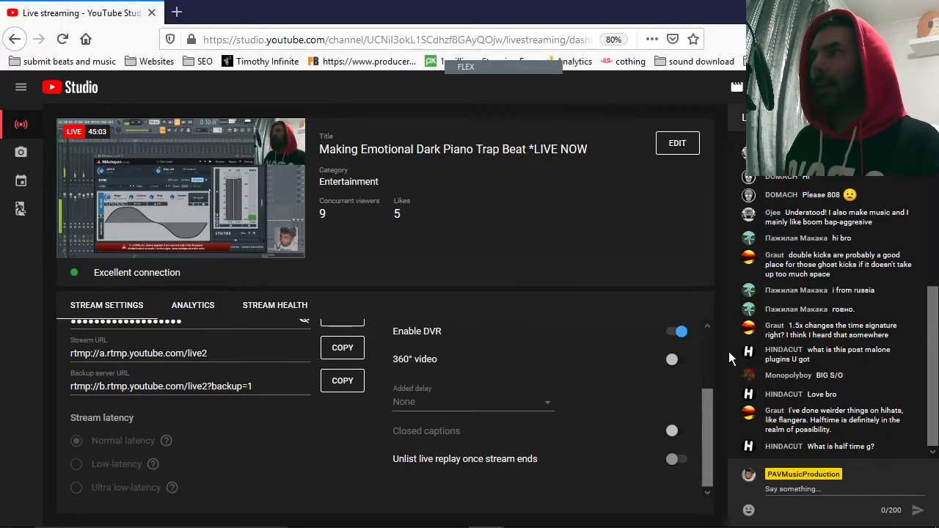
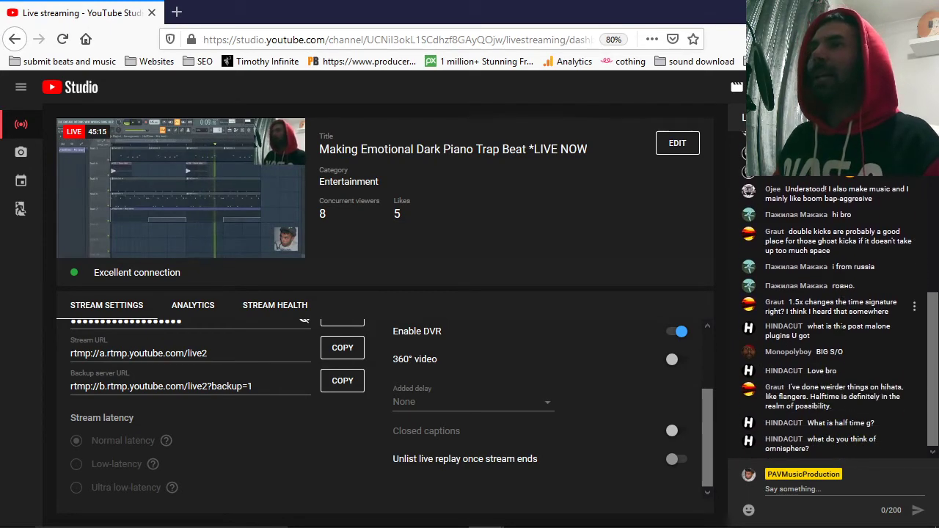
pyautogui.hotkey('alt', 'Tab')
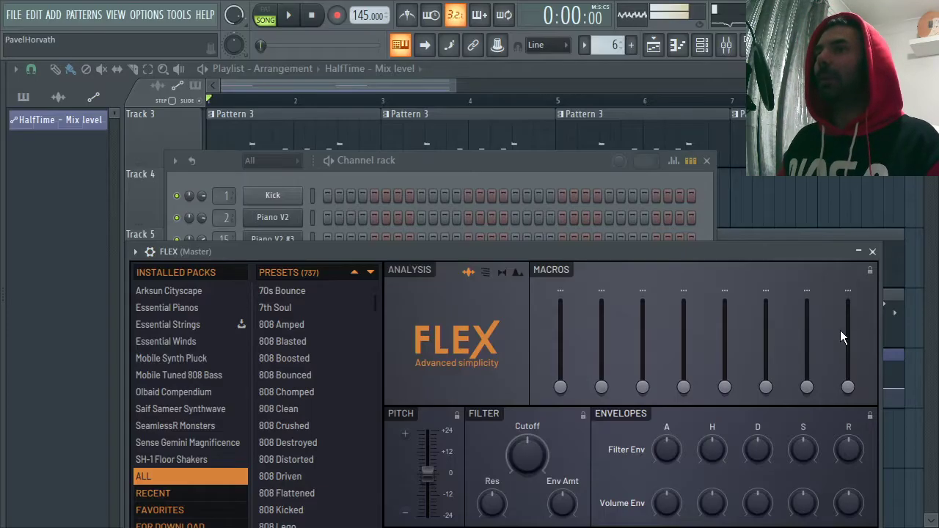
pyautogui.moveTo(544, 249); pyautogui.dragTo(566, 126)
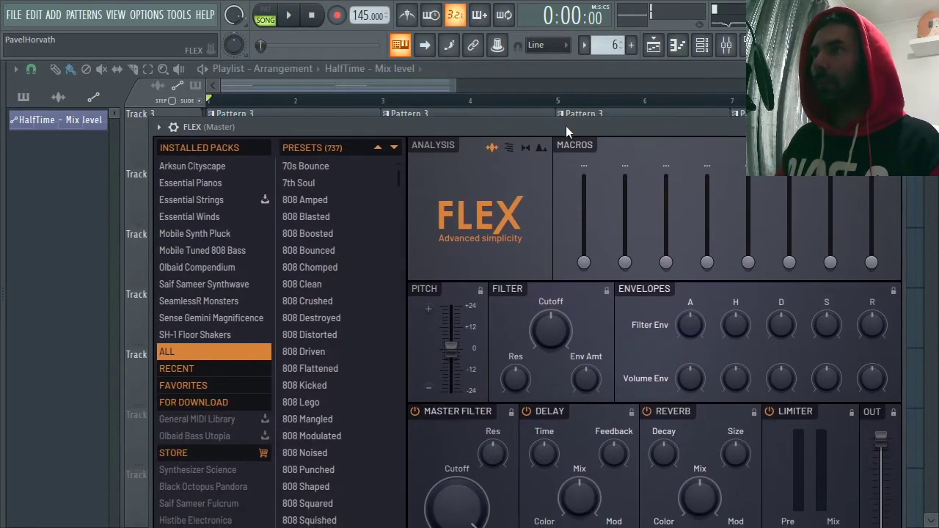
# - Close the FLEX window, restart song playback, widen the playlist's visible range and bring the channel rack back into view
pyautogui.press('space')
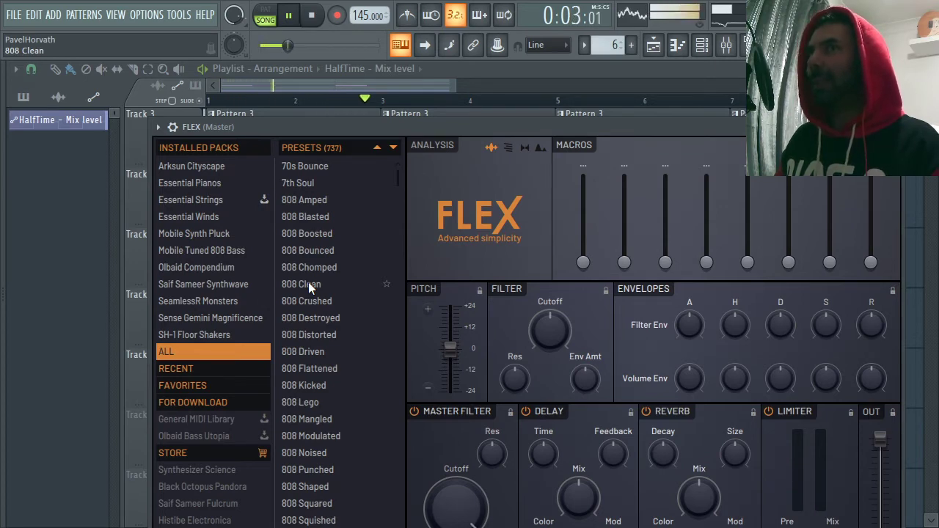
pyautogui.click(890, 127)
pyautogui.press('space')
pyautogui.press('space')
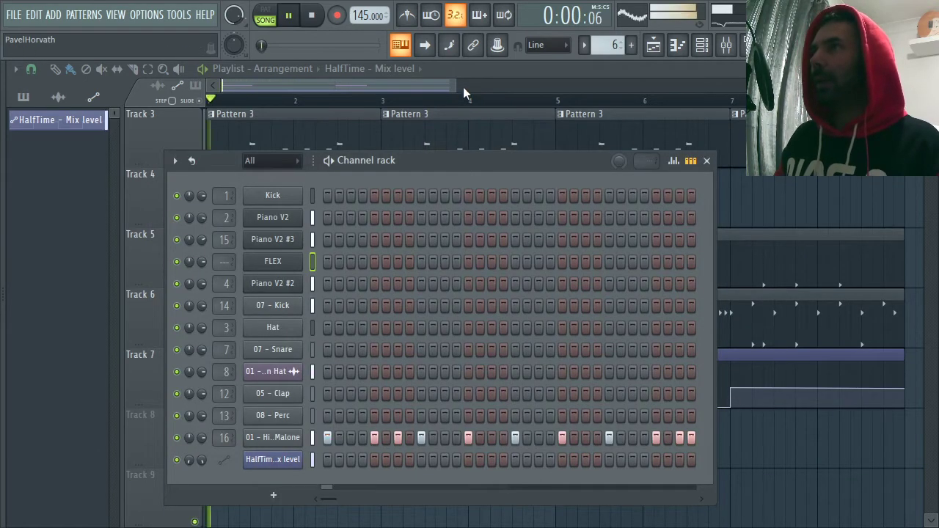
pyautogui.moveTo(456, 85); pyautogui.dragTo(483, 85)
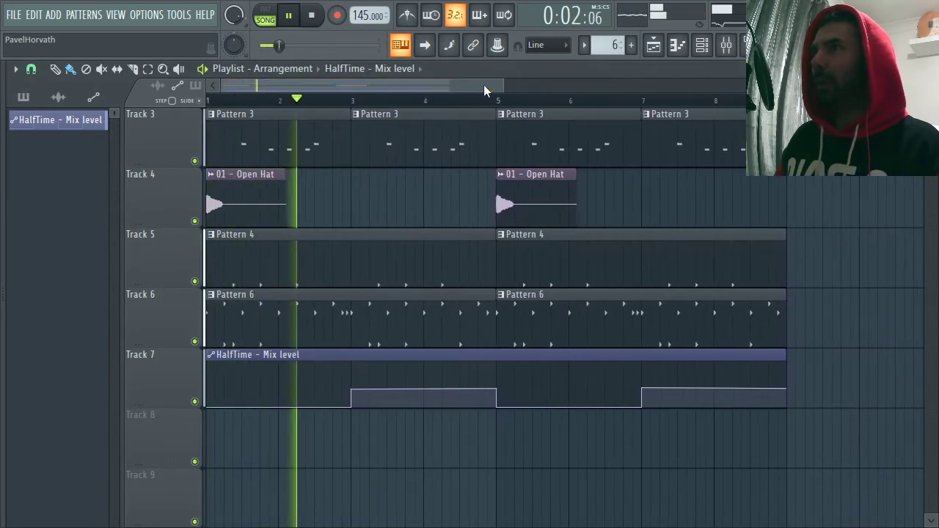
pyautogui.click(701, 45)
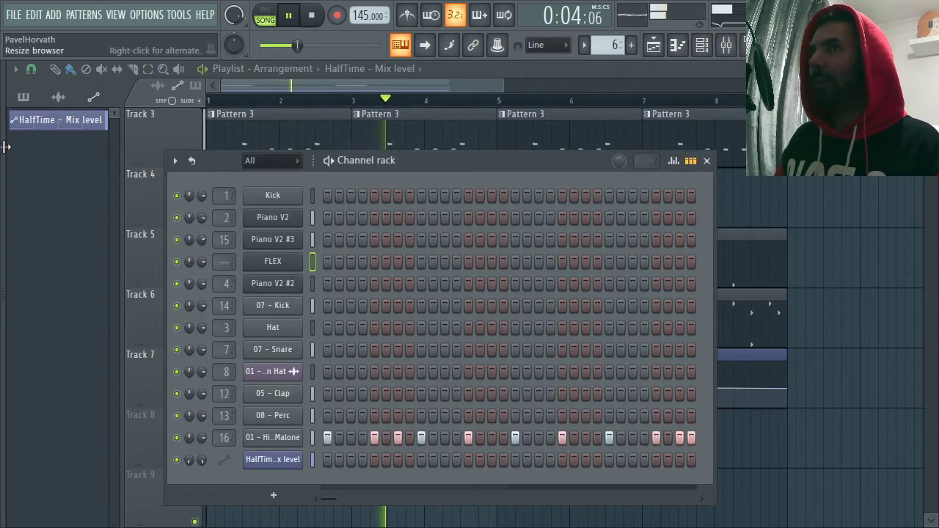
# - Show the sample browser, stop playback and open the 808 Kicks folder of the 2020 X-X-X Drum Kit
pyautogui.click(8, 141)
pyautogui.click(73, 137)
pyautogui.scroll(5, 115, 218)
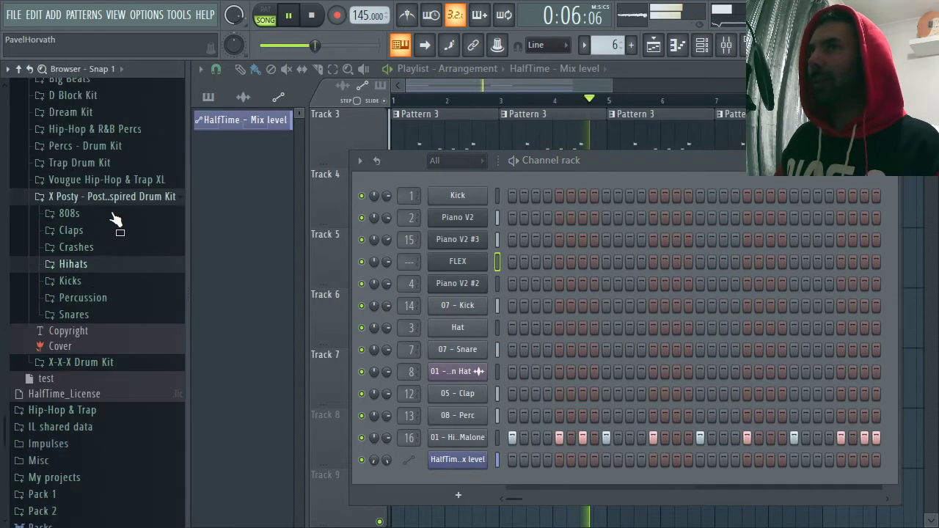
pyautogui.press('space')
pyautogui.click(83, 315)
pyautogui.click(96, 301)
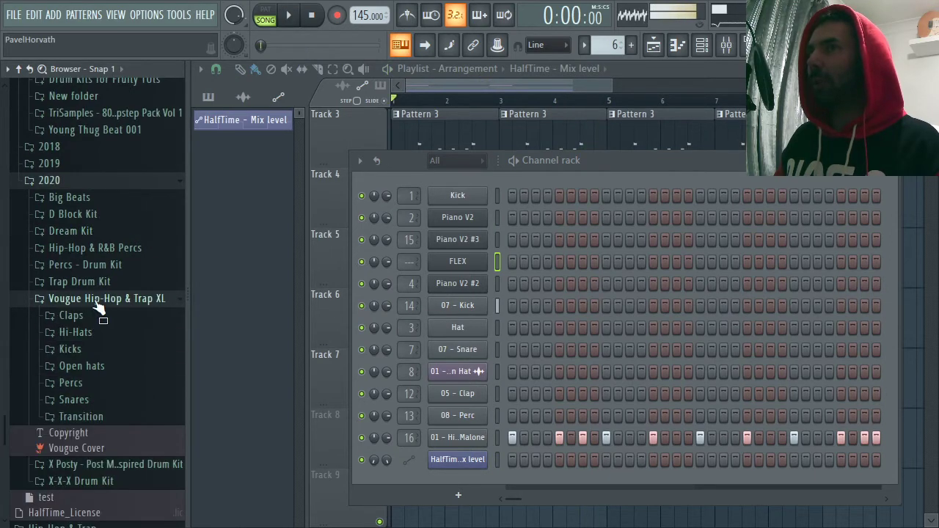
pyautogui.click(101, 479)
pyautogui.scroll(4, 103, 315)
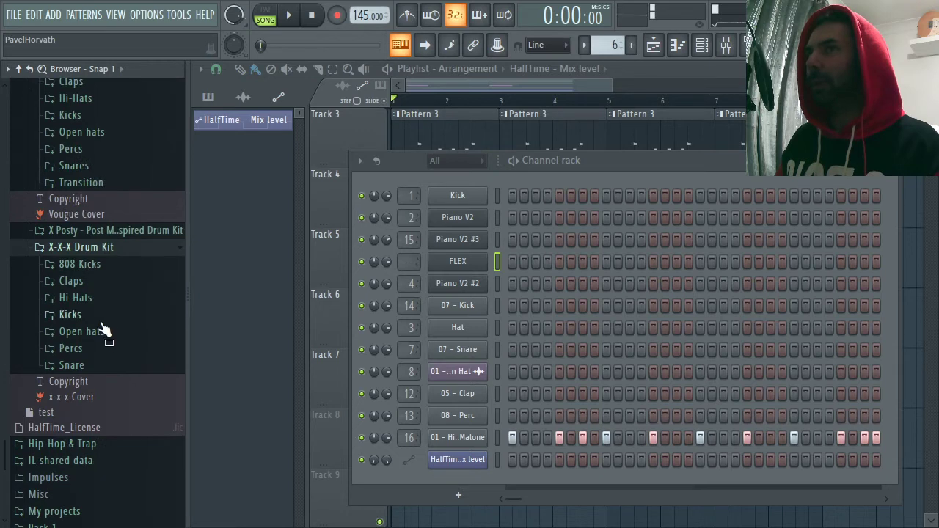
pyautogui.click(79, 264)
# - Audition 808 samples 06, 03 and FUZZ 07 to 10 from the X-X-X Drum Kit, partly against the playing song
pyautogui.click(96, 358)
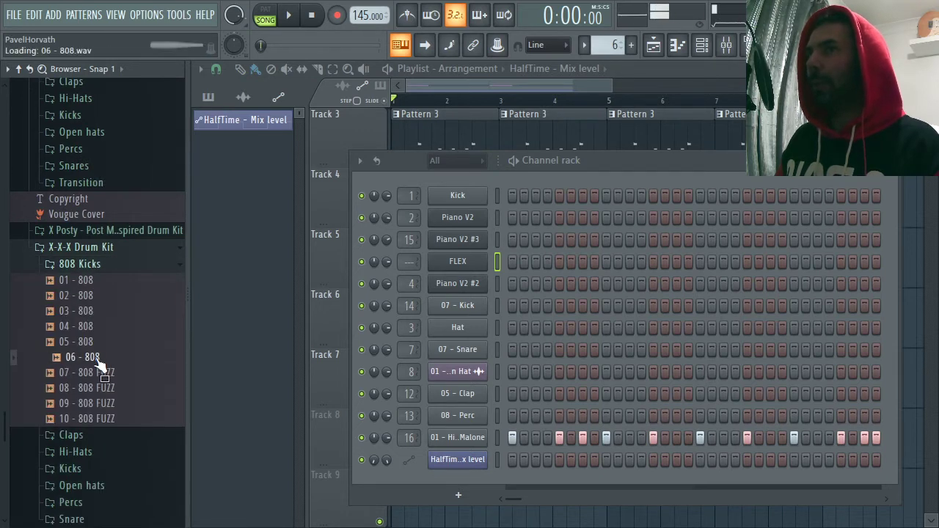
pyautogui.press('space')
pyautogui.click(96, 310)
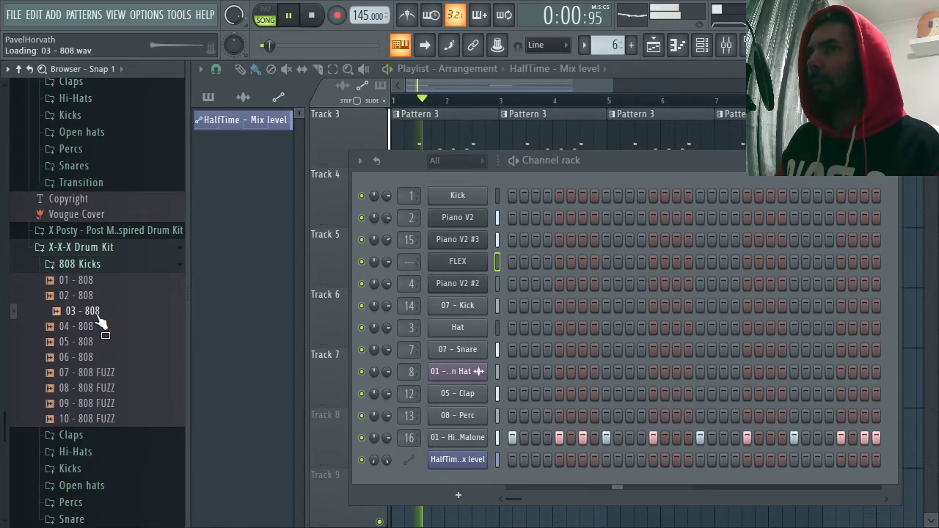
pyautogui.click(100, 374)
pyautogui.click(103, 388)
pyautogui.press('space')
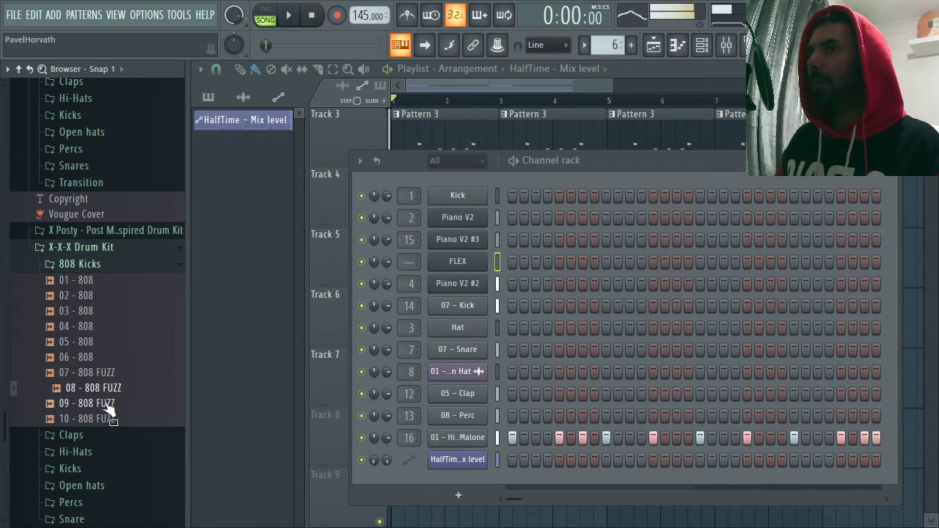
pyautogui.click(107, 404)
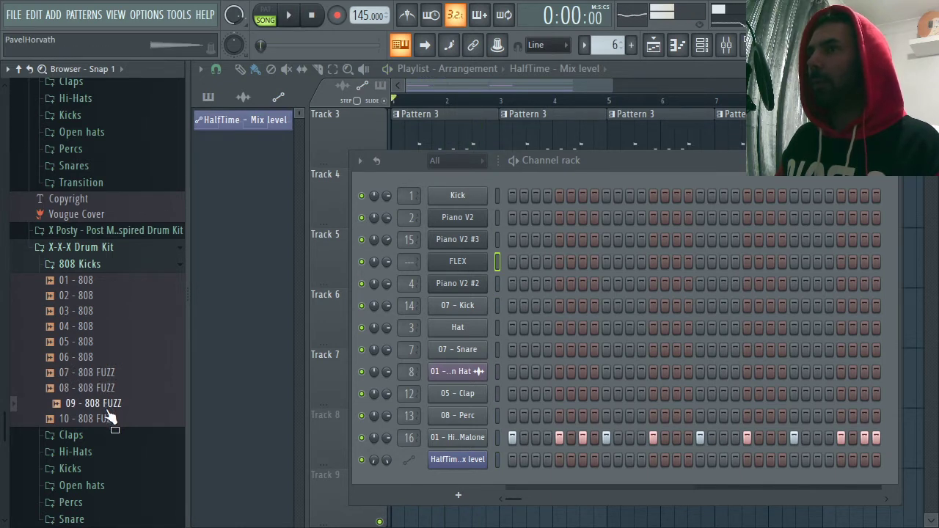
pyautogui.click(110, 420)
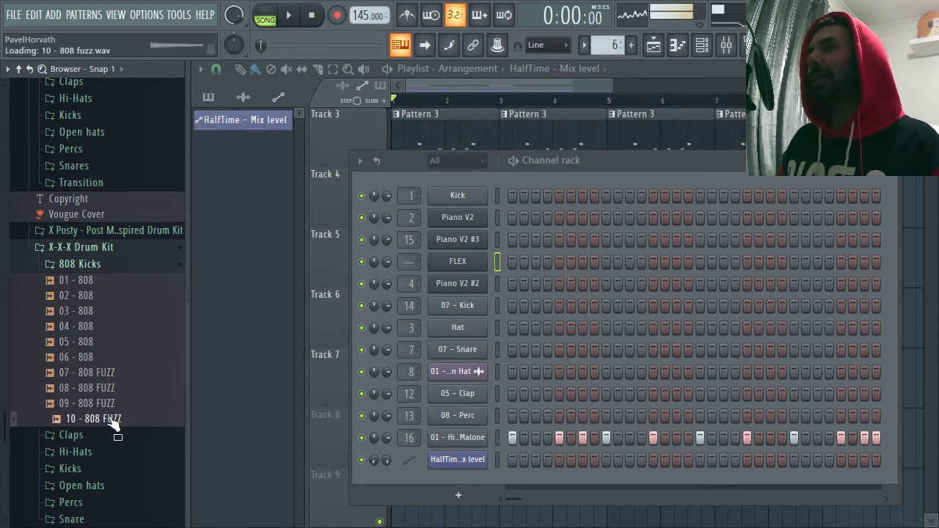
# - Collapse the X-X-X and Vougue Hip-Hop & Trap XL kits and open the X Posty kit's 808s folder
pyautogui.click(103, 254)
pyautogui.scroll(3, 127, 323)
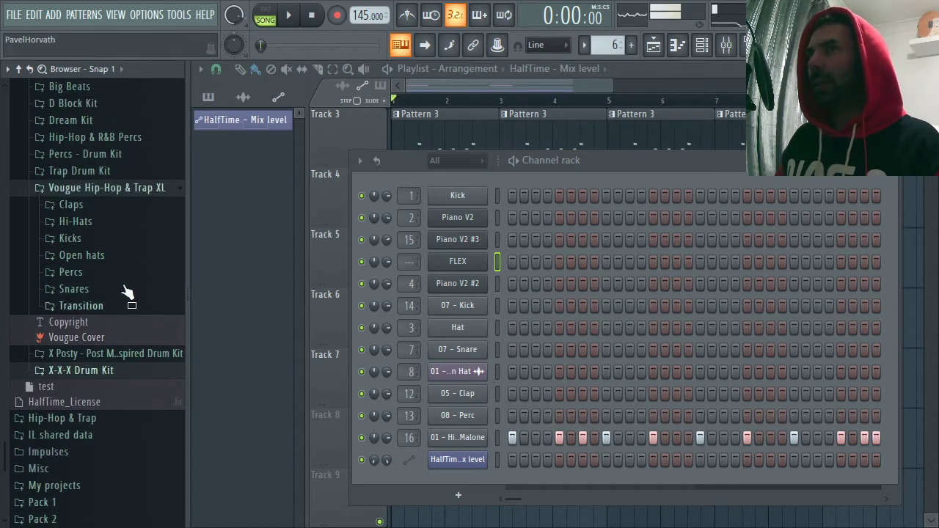
pyautogui.click(110, 188)
pyautogui.scroll(5, 139, 294)
pyautogui.scroll(5, 142, 322)
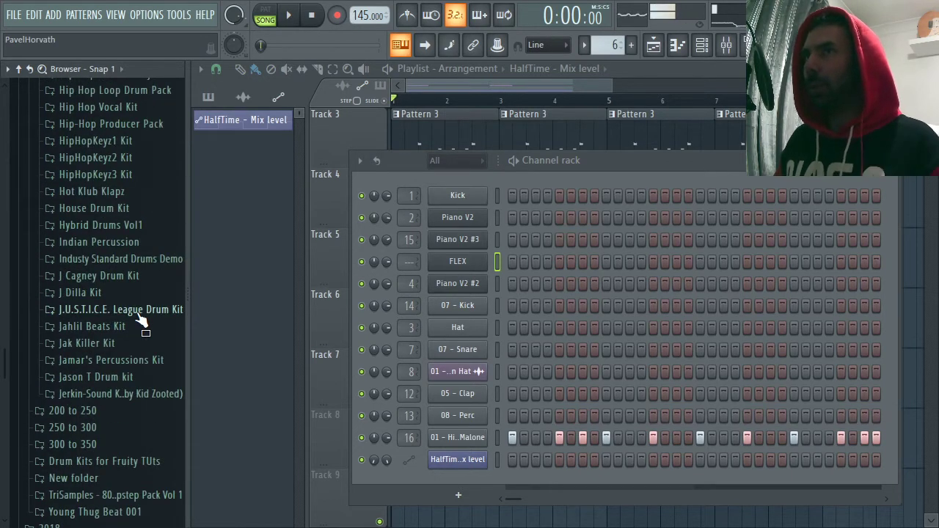
pyautogui.scroll(12, 140, 319)
pyautogui.click(136, 301)
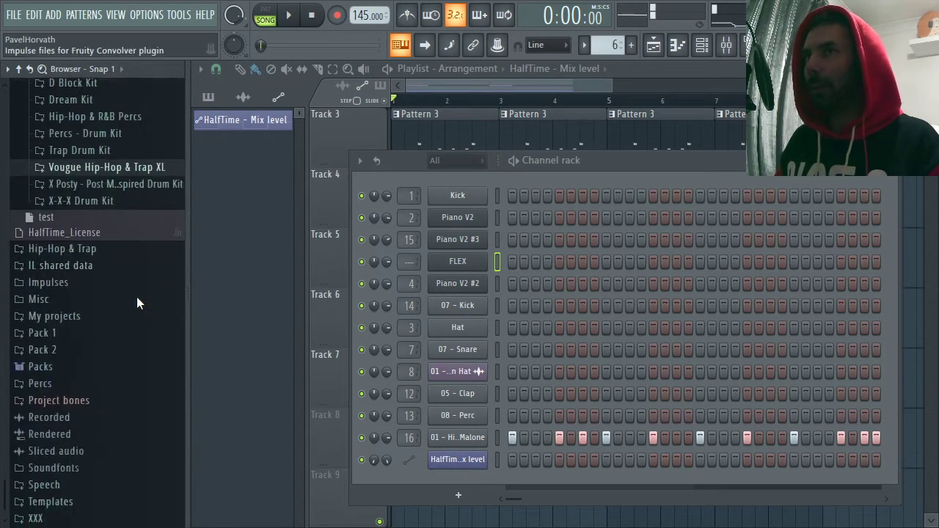
pyautogui.click(110, 184)
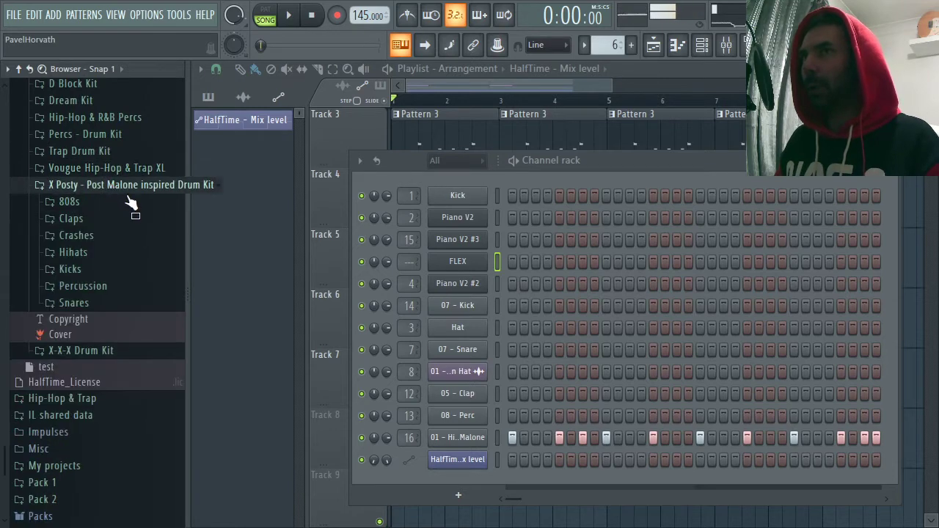
pyautogui.click(90, 207)
# - Audition the Post malone 808 samples 5 to 12 with song playback switched on and off, then stop playback
pyautogui.click(123, 283)
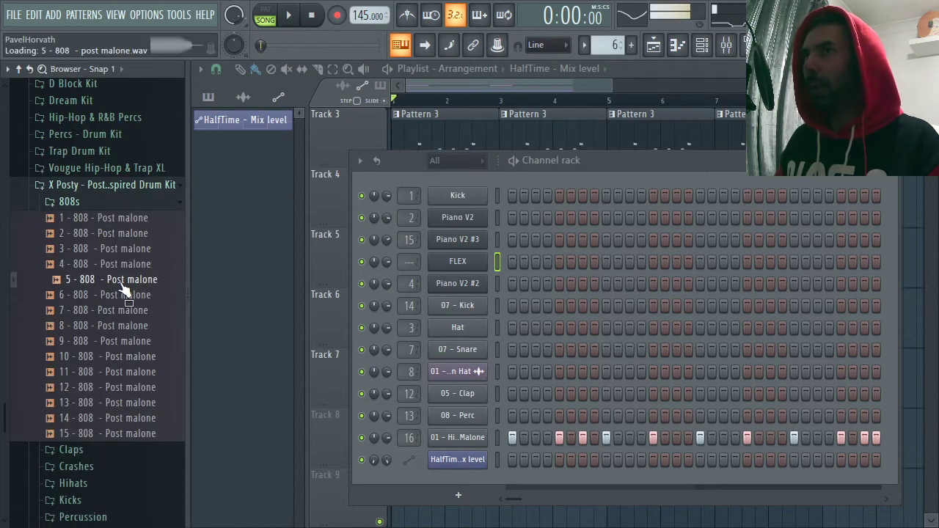
pyautogui.click(125, 296)
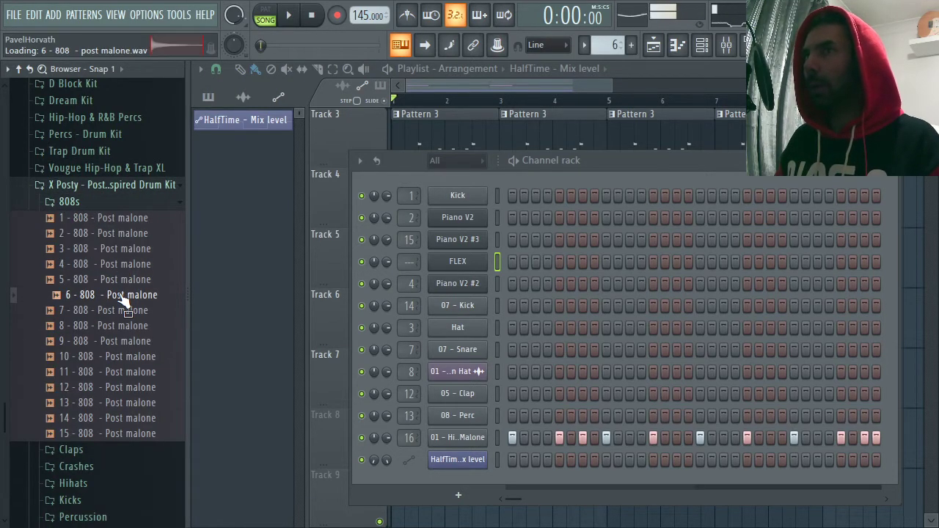
pyautogui.press('space')
pyautogui.click(121, 314)
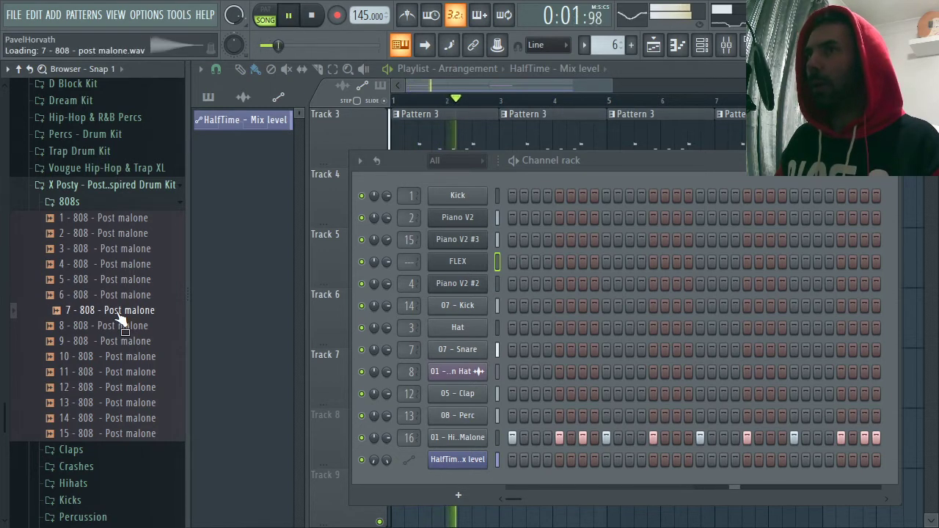
pyautogui.press('space')
pyautogui.click(120, 329)
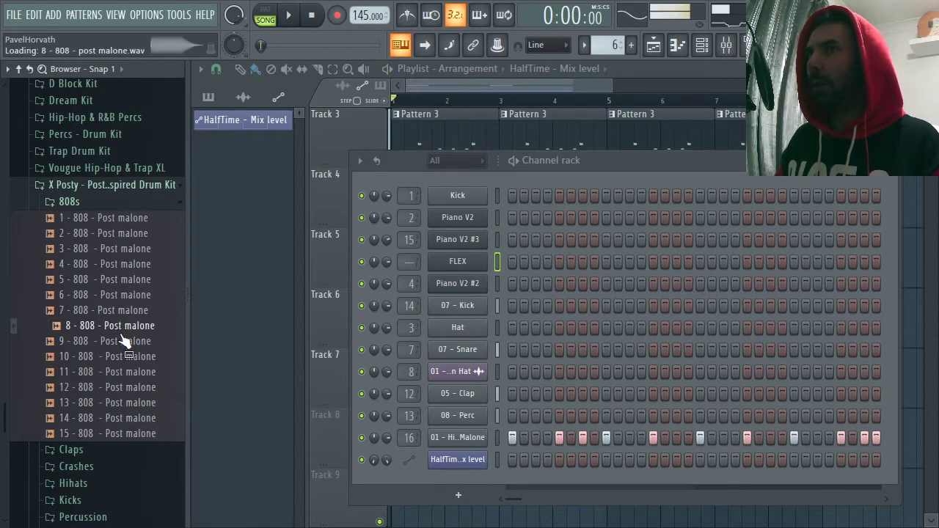
pyautogui.click(133, 343)
pyautogui.click(135, 358)
pyautogui.click(139, 373)
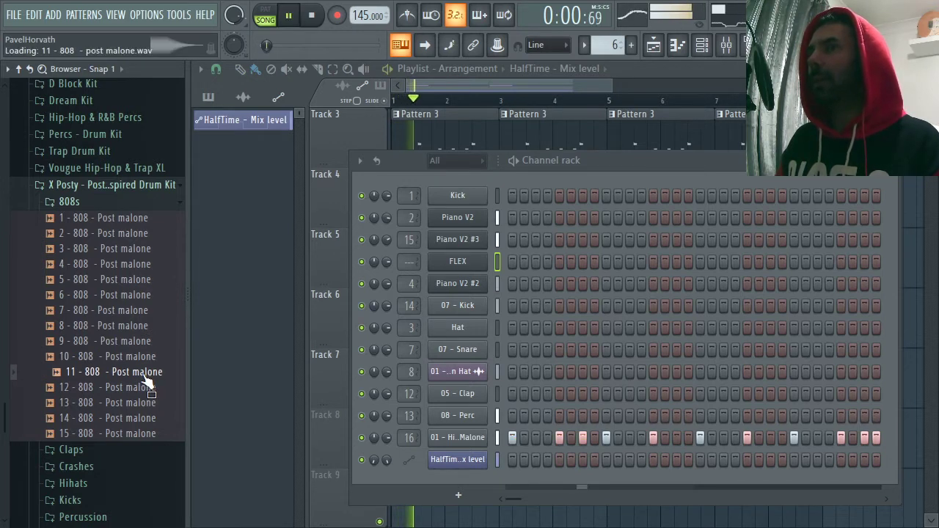
pyautogui.click(143, 387)
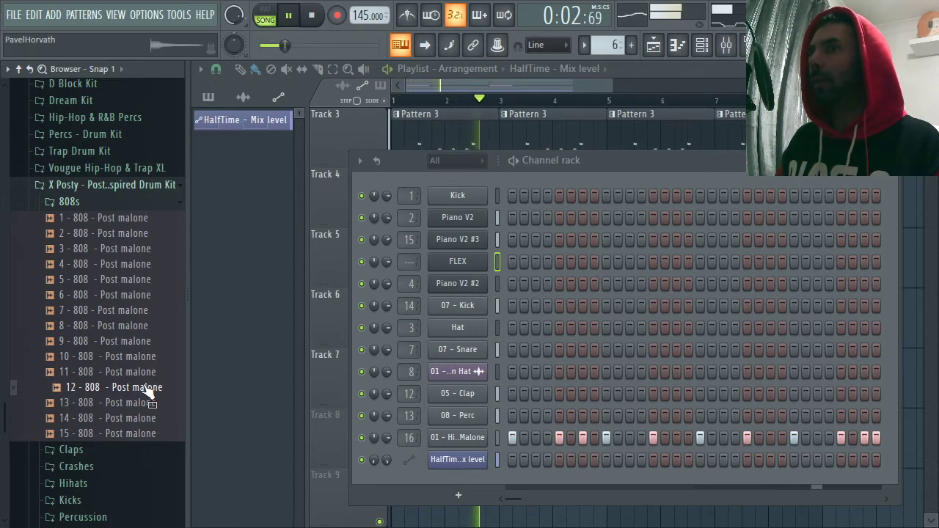
pyautogui.press('space')
# - Compare the Post malone 808 samples 1 to 6 again, playing some of them over the song, and stop playback
pyautogui.click(132, 264)
pyautogui.click(140, 250)
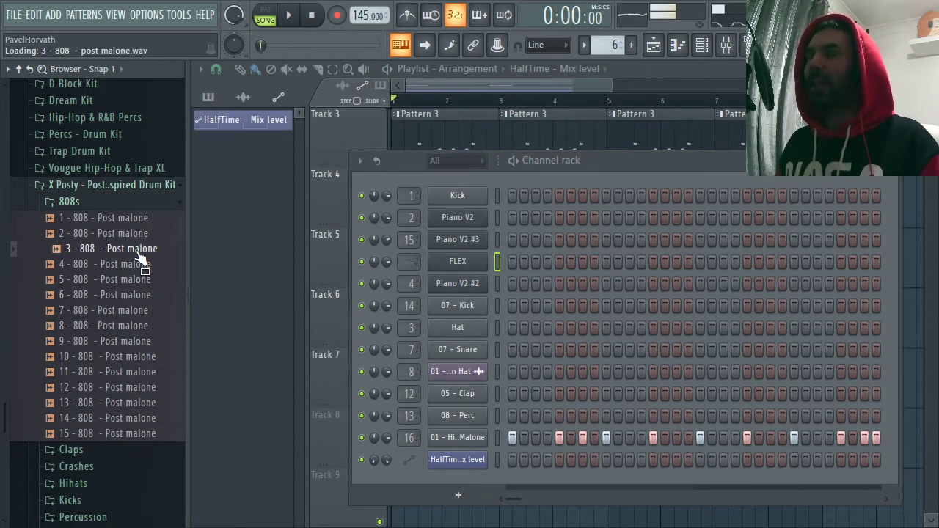
pyautogui.click(137, 266)
pyautogui.click(136, 280)
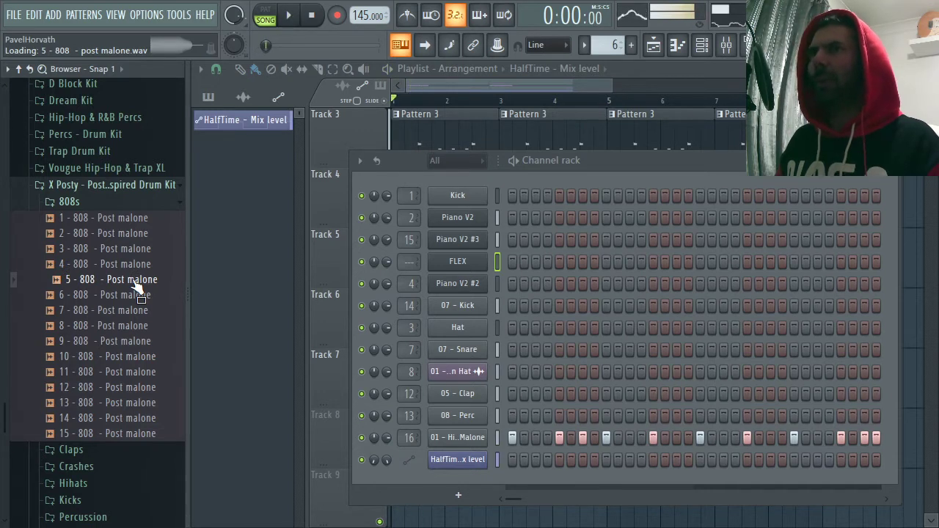
pyautogui.click(136, 296)
pyautogui.press('space')
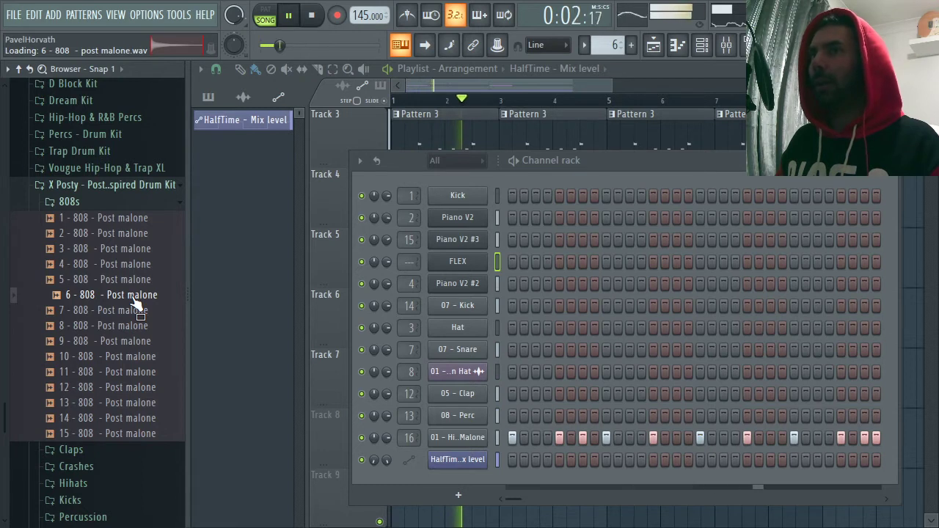
pyautogui.click(136, 234)
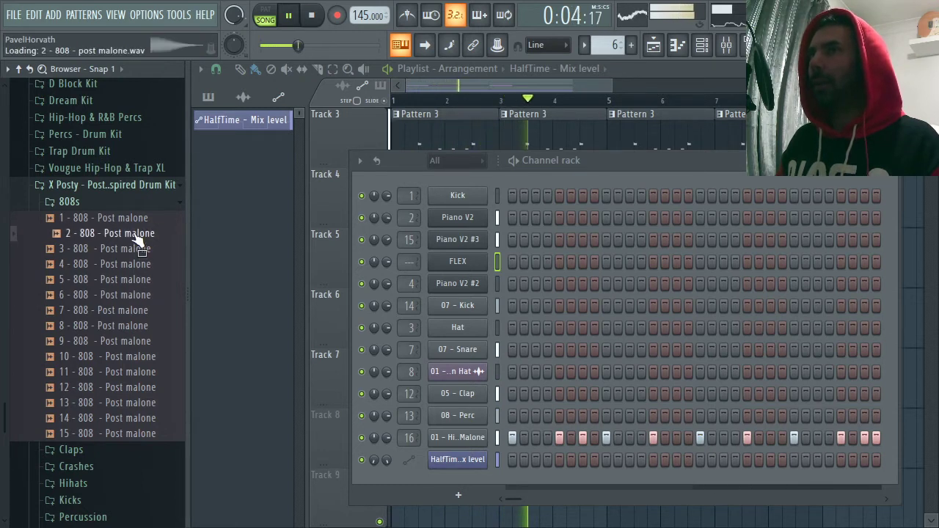
pyautogui.click(137, 222)
pyautogui.press('space')
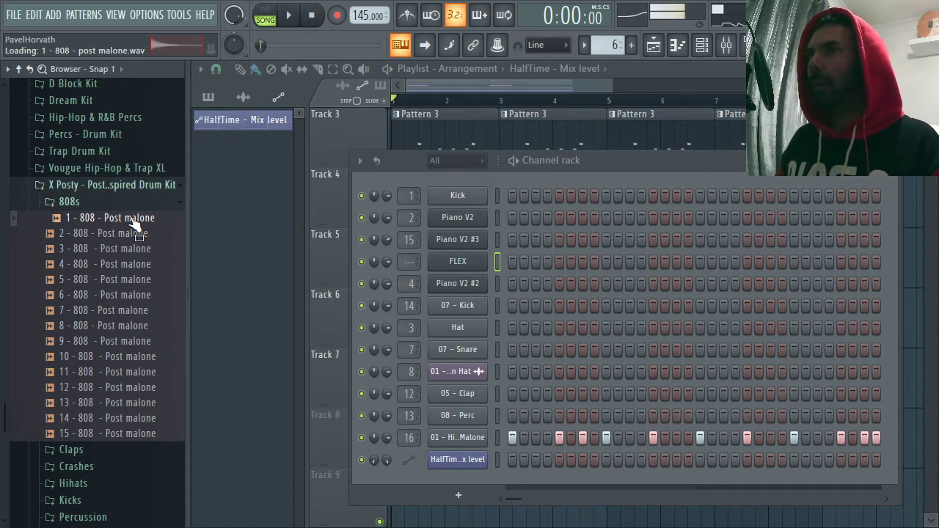
# - Open the HnTvol1 808s folder in the Trap Drum Kit and audition the HnTvol1 808 (1) sample
pyautogui.click(114, 175)
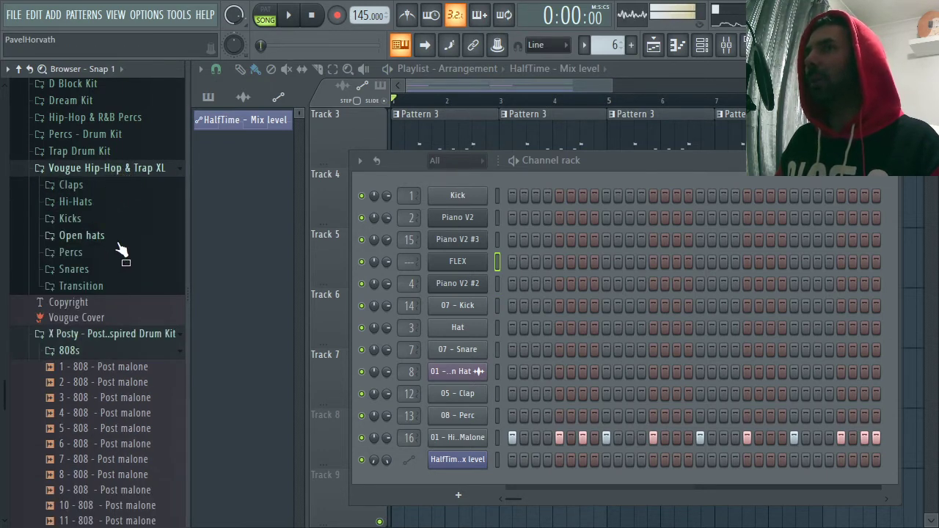
pyautogui.click(110, 170)
pyautogui.click(109, 152)
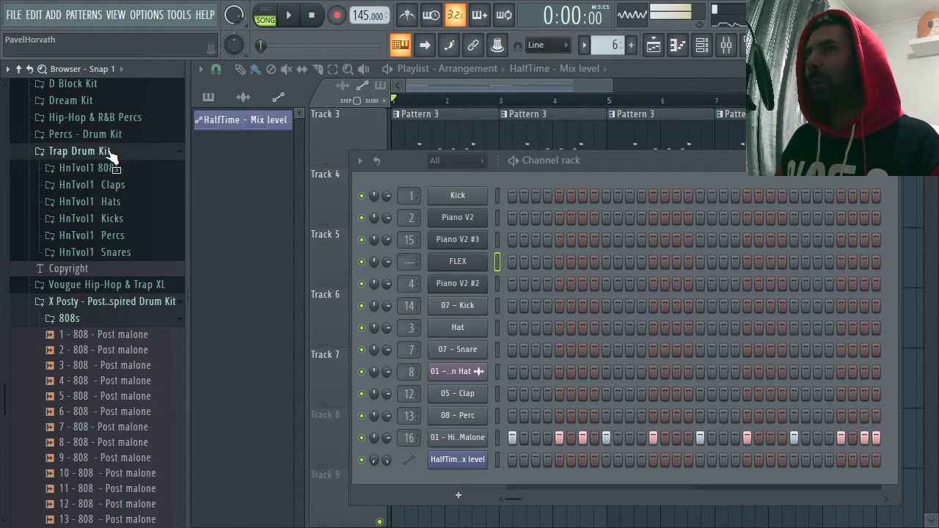
pyautogui.click(110, 168)
pyautogui.click(123, 185)
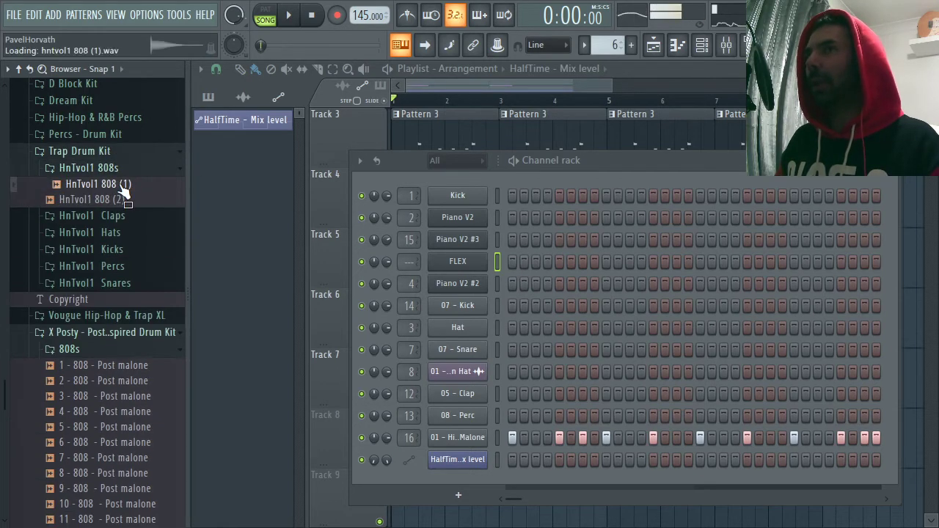
# - Add the HnTvol1 808 (1) sample to the channel rack as a new channel and make Pattern 1 the active pattern
pyautogui.press('space')
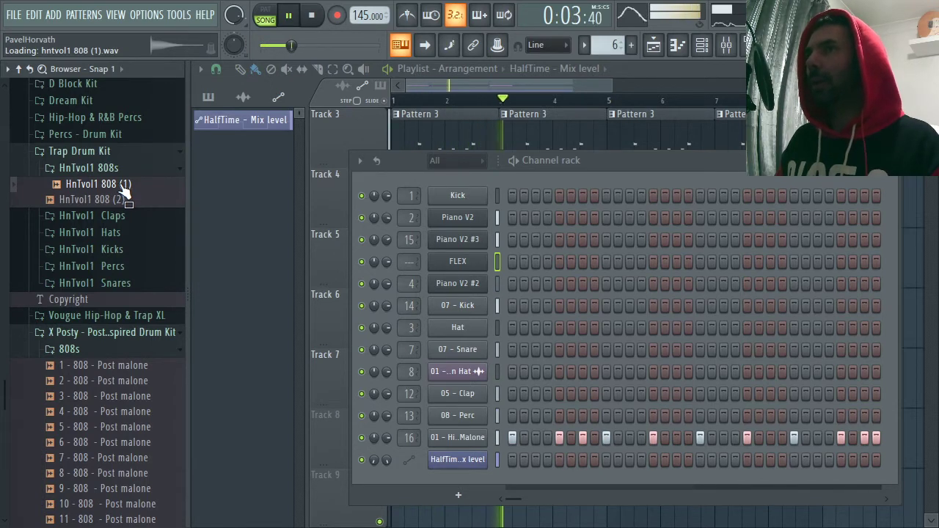
pyautogui.moveTo(123, 189); pyautogui.dragTo(476, 483)
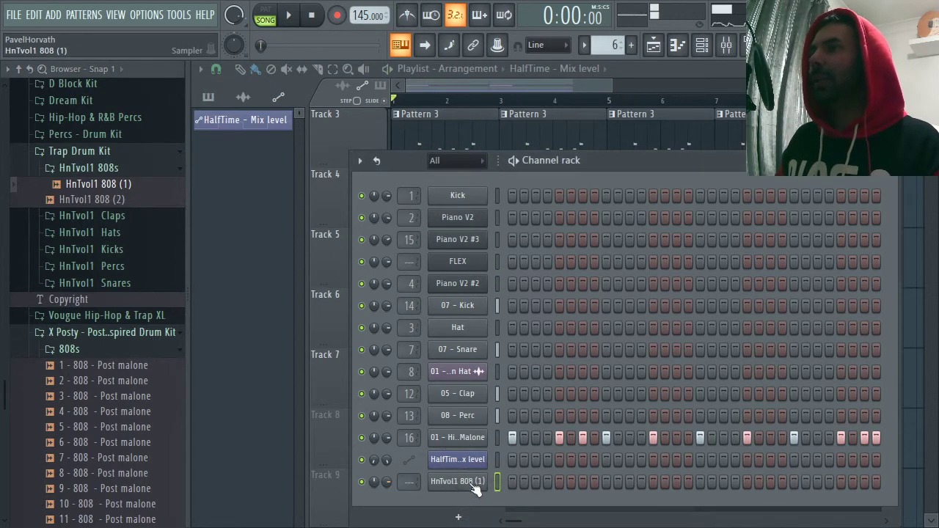
pyautogui.rightClick(475, 482)
pyautogui.click(463, 125)
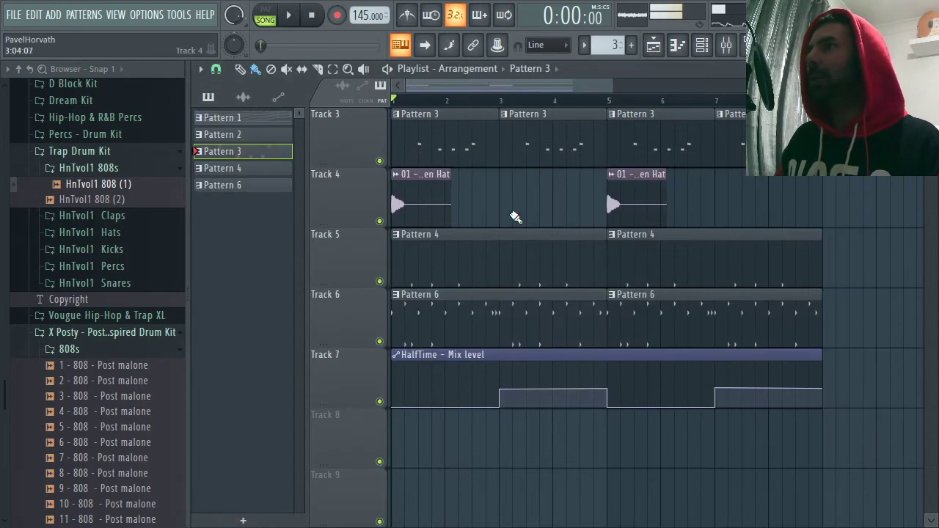
pyautogui.scroll(2, 521, 205)
pyautogui.click(520, 120)
pyautogui.doubleClick(520, 120)
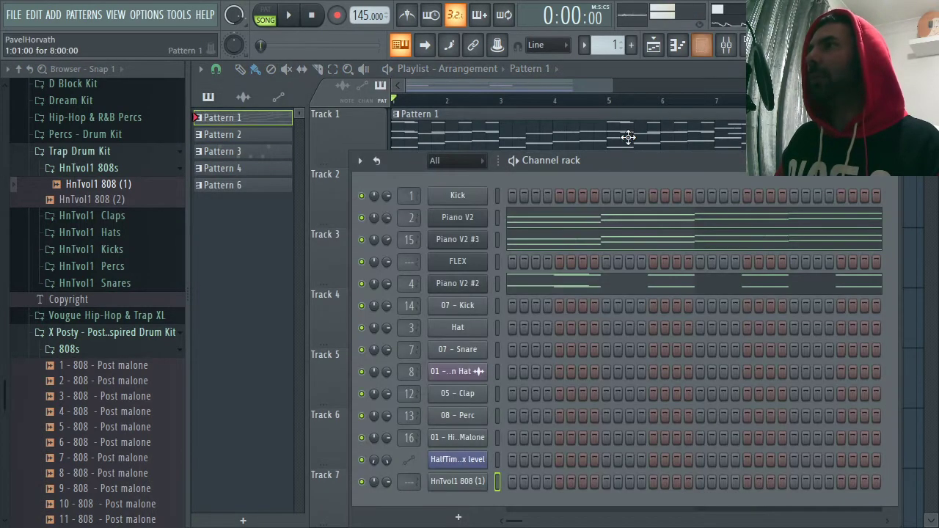
# - Open the sampler settings of the HnTvol1 808 (1) channel and move the window clear of that channel
pyautogui.rightClick(456, 480)
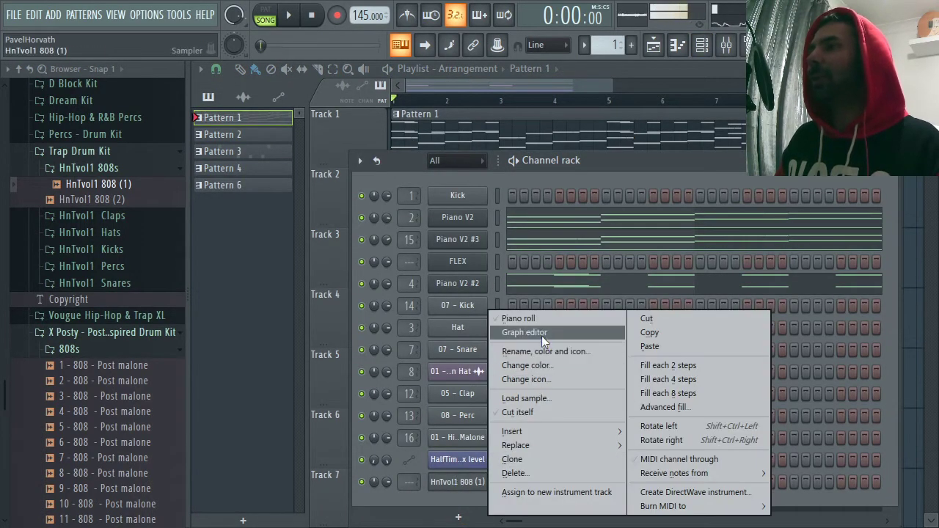
pyautogui.click(459, 482)
pyautogui.click(461, 483)
pyautogui.moveTo(490, 266); pyautogui.dragTo(542, 90)
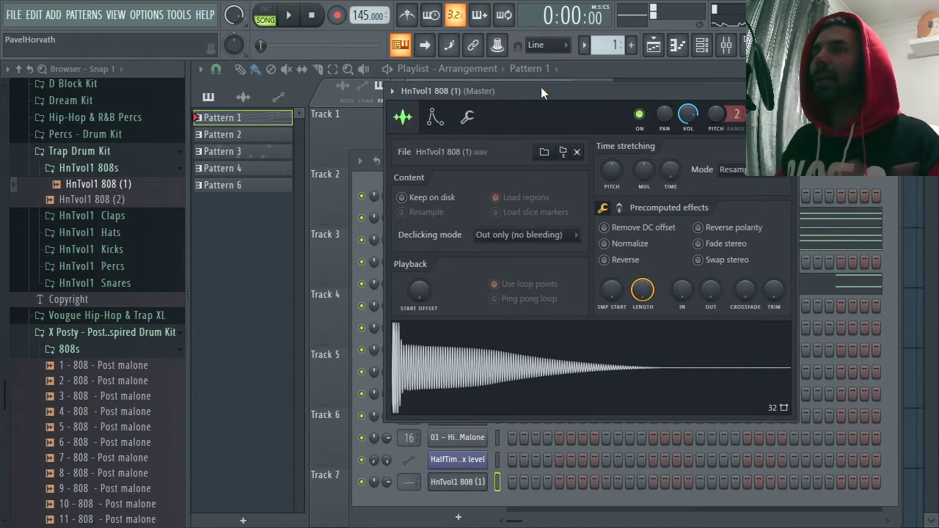
# - Switch to YouTube Studio to read the live chat, return to FL Studio and reposition the 808 sampler window
pyautogui.hotkey('alt', 'Tab')
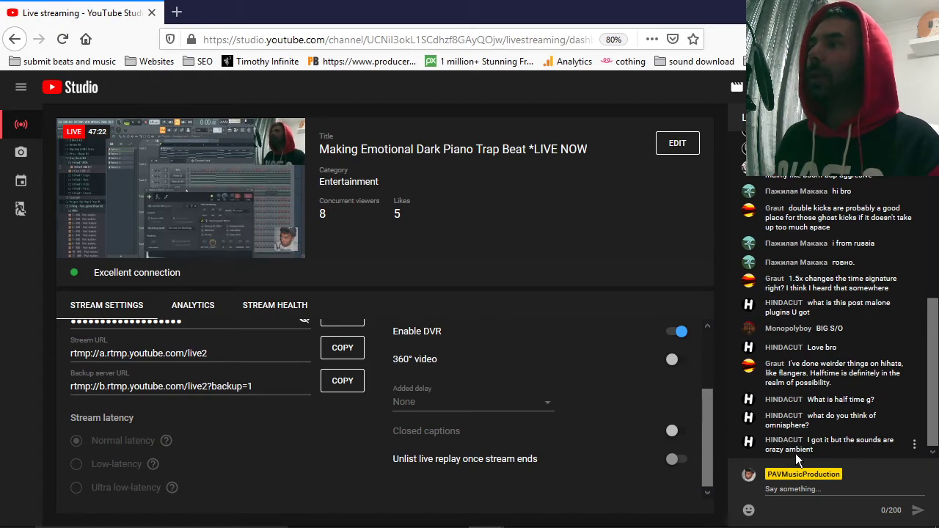
pyautogui.hotkey('alt', 'Tab')
pyautogui.moveTo(616, 100); pyautogui.dragTo(429, 79)
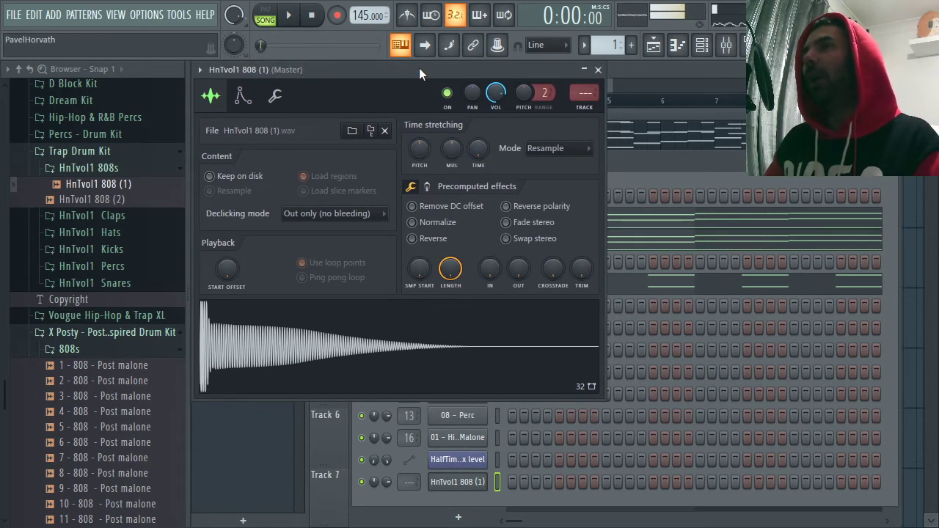
pyautogui.moveTo(420, 69)
pyautogui.mouseDown()
pyautogui.moveTo(427, 81)
pyautogui.moveTo(419, 66)
pyautogui.moveTo(434, 73)
pyautogui.moveTo(400, 68)
pyautogui.moveTo(414, 72)
pyautogui.mouseUp()
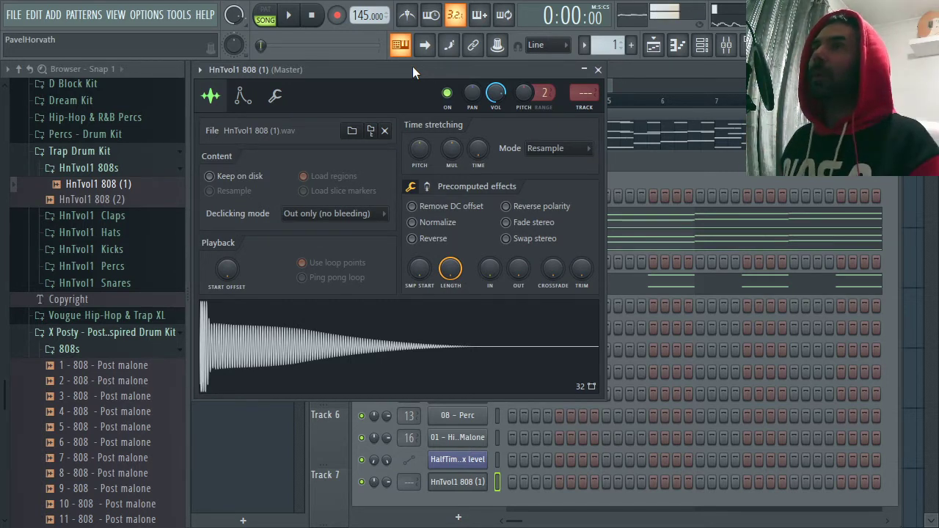
# - Play the arrangement from the start with the 808 settings closed, stop it and bring the channel rack back up
pyautogui.press('space')
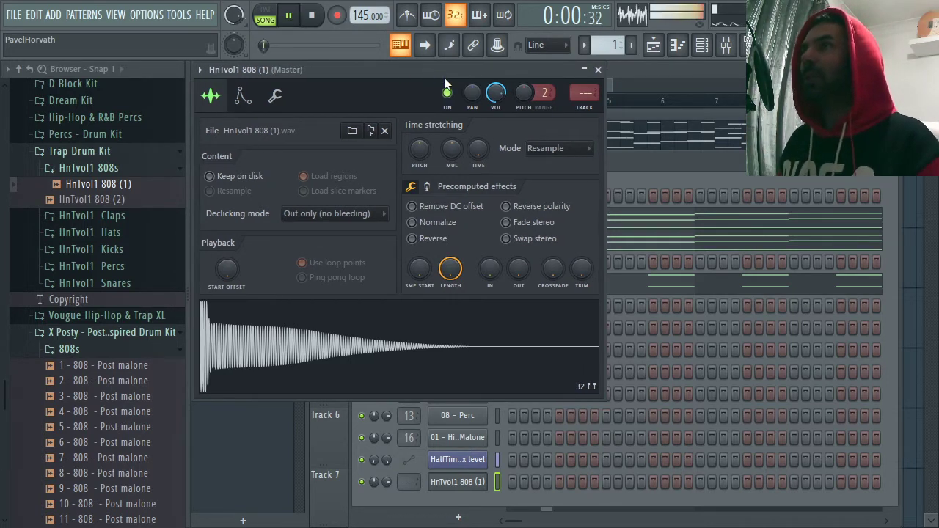
pyautogui.press('space')
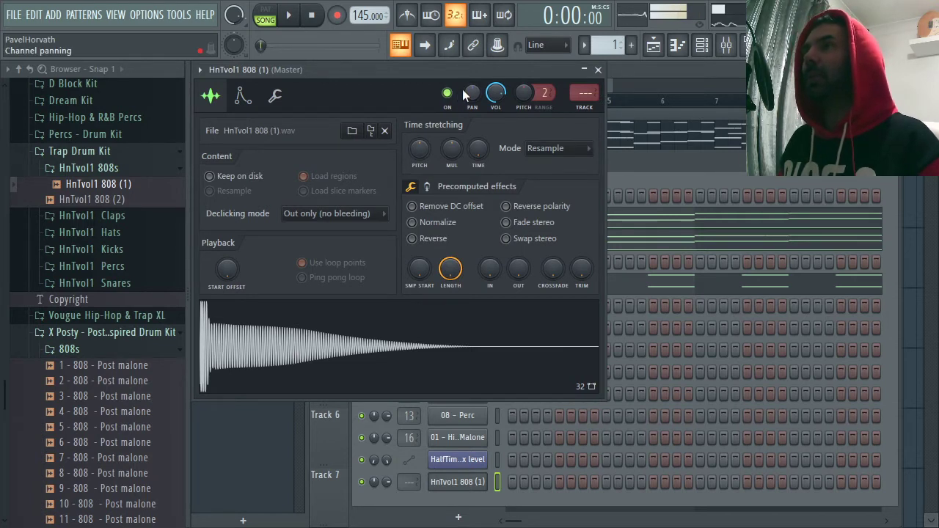
pyautogui.press('space')
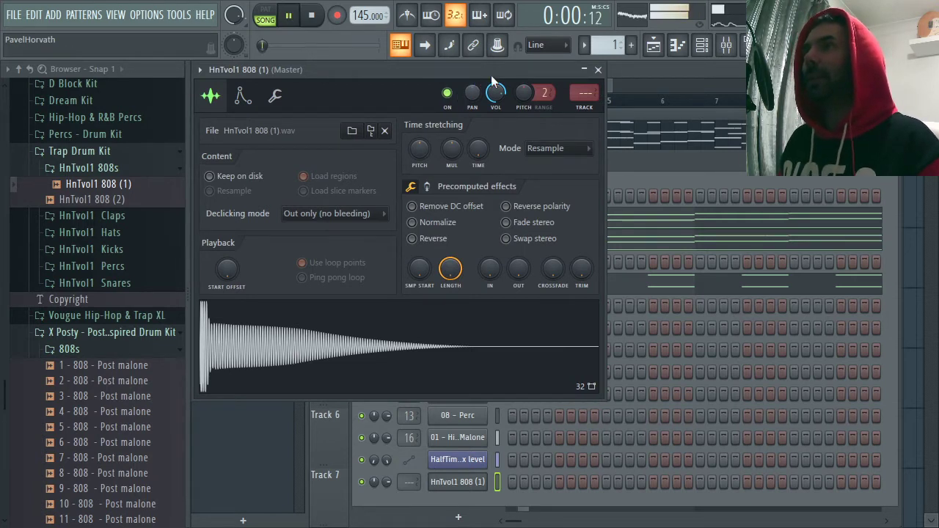
pyautogui.click(598, 70)
pyautogui.click(888, 160)
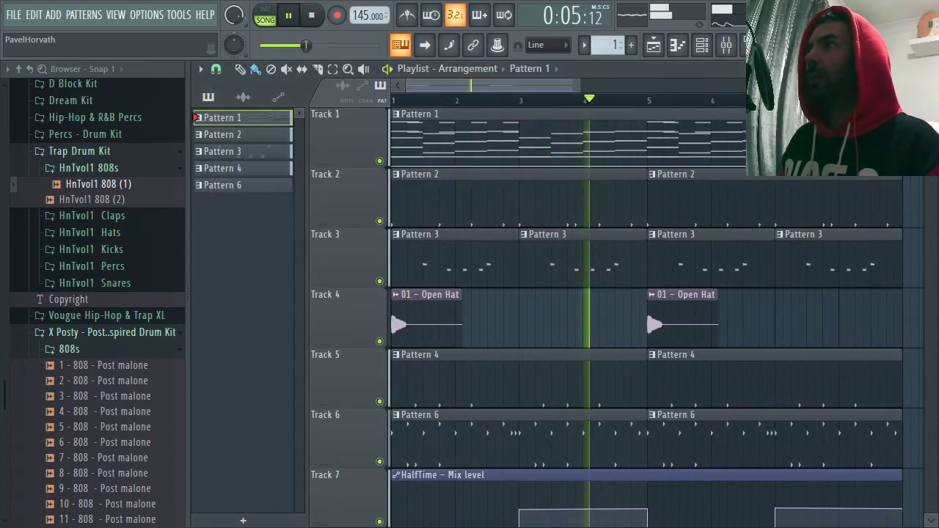
pyautogui.scroll(-2, 903, 147)
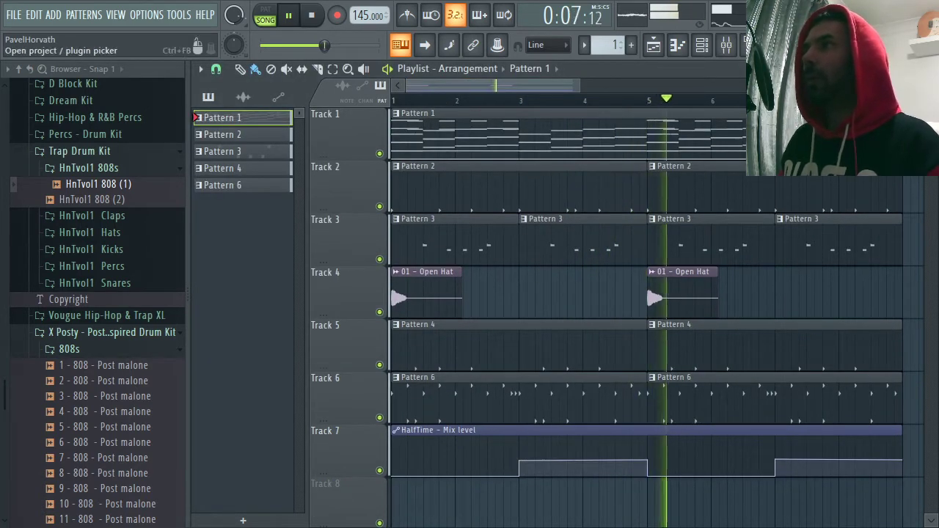
pyautogui.click(703, 45)
pyautogui.press('space')
# - Examine the ghost notes of the piano parts in the HnTvol1 808 (1) piano roll, then close it
pyautogui.rightClick(463, 482)
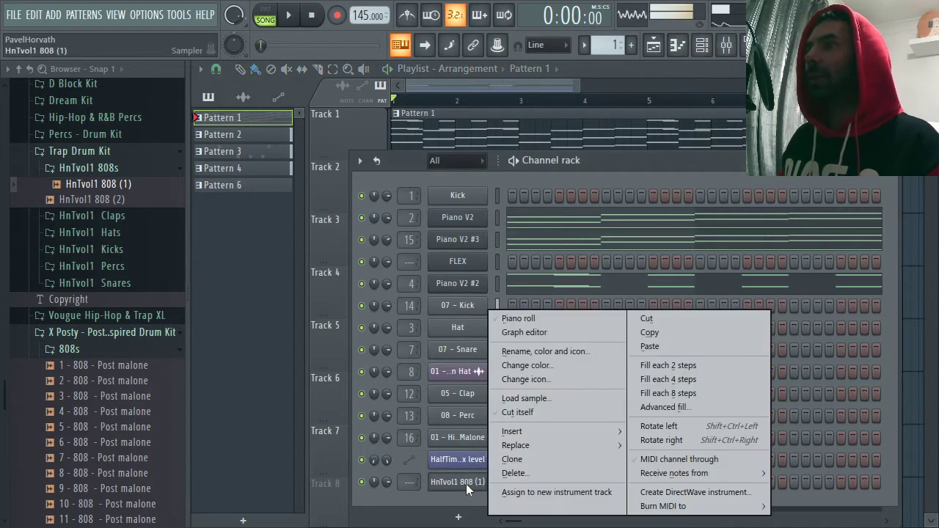
pyautogui.click(565, 323)
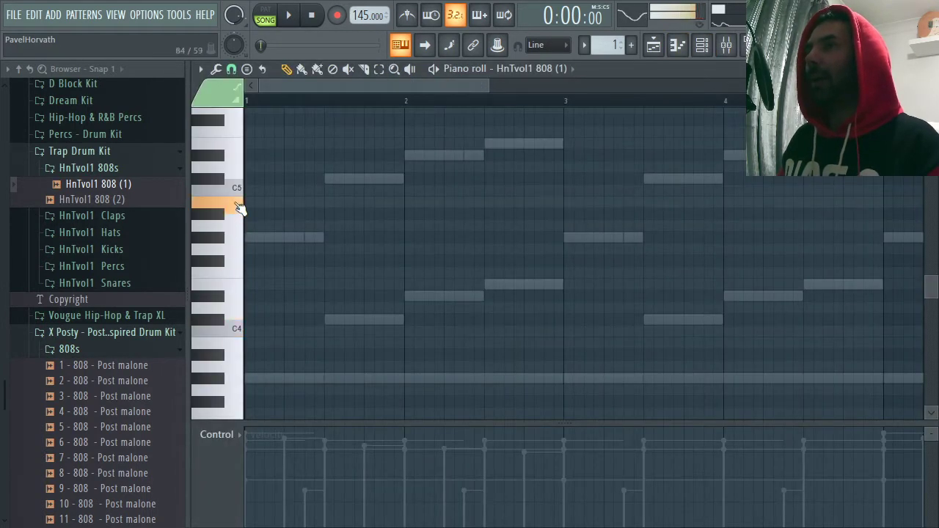
pyautogui.scroll(4, 246, 140)
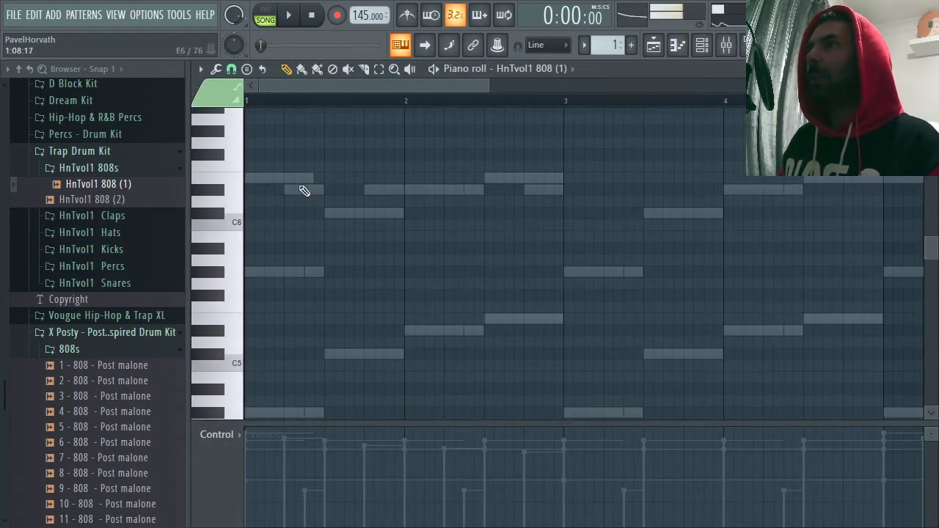
pyautogui.press('Escape')
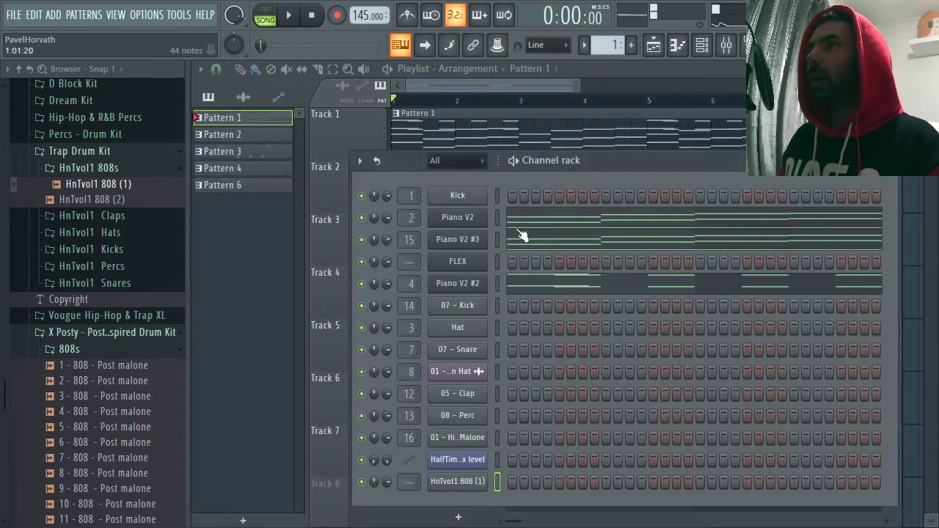
# - Shape the 808's volume envelope with attack, decay, sustain and release at minimum and hold at maximum
pyautogui.click(472, 487)
pyautogui.click(243, 95)
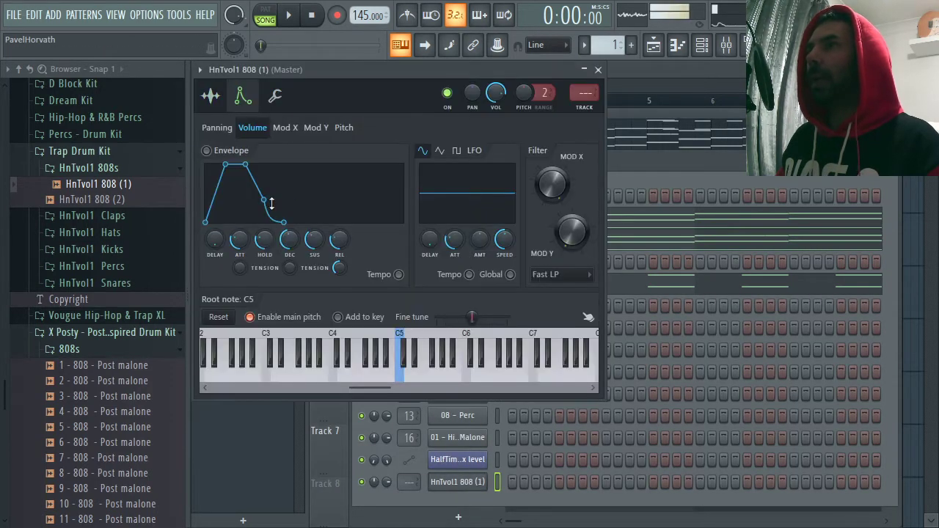
pyautogui.moveTo(266, 241); pyautogui.dragTo(291, 279)
pyautogui.moveTo(315, 240); pyautogui.dragTo(315, 279)
pyautogui.moveTo(338, 242); pyautogui.dragTo(338, 279)
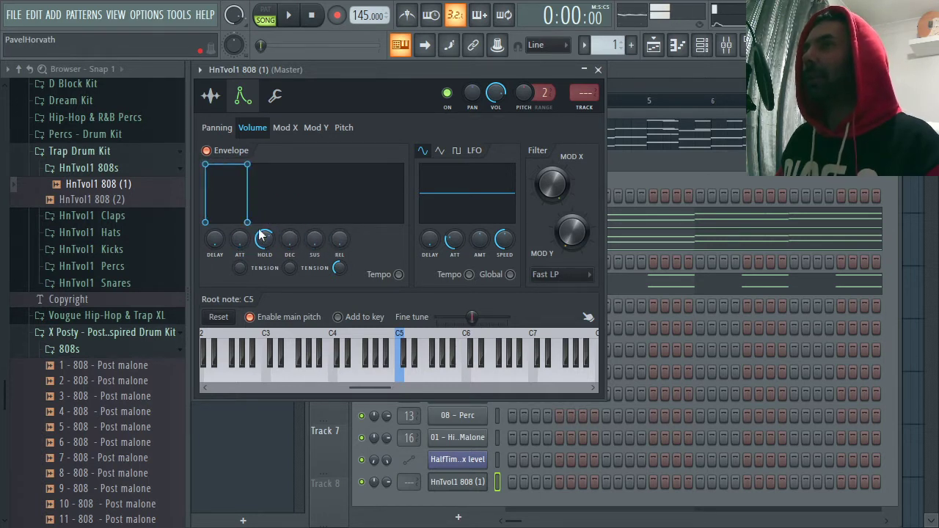
pyautogui.moveTo(264, 241); pyautogui.dragTo(264, 279)
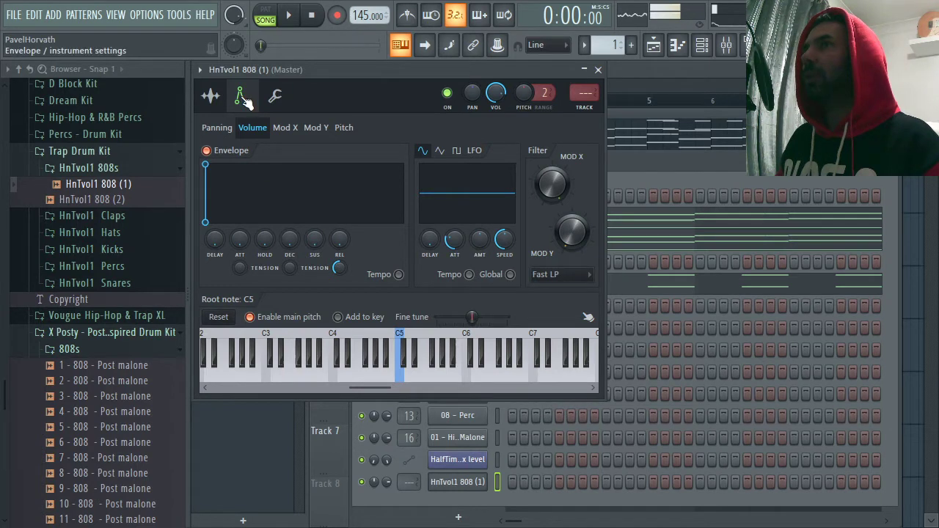
pyautogui.moveTo(264, 241); pyautogui.dragTo(262, 173)
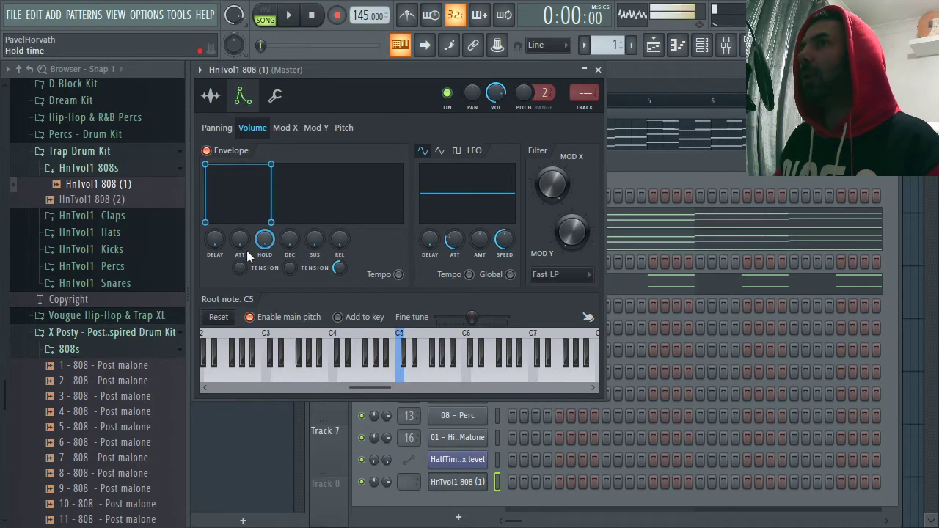
# - Place an E6 note four steps long at the start of bar 1 in the 808's piano roll and start playback
pyautogui.press('F7')
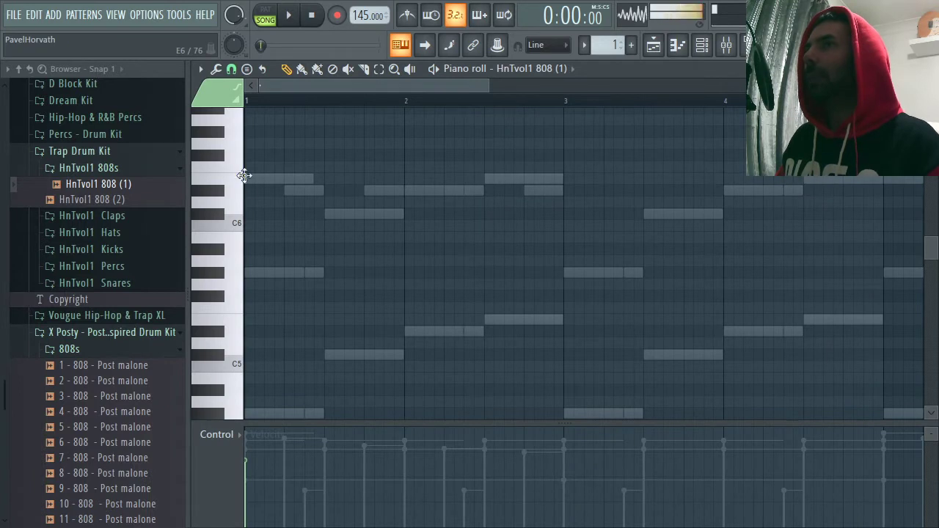
pyautogui.moveTo(280, 179); pyautogui.dragTo(222, 178)
pyautogui.click(264, 440)
pyautogui.press('space')
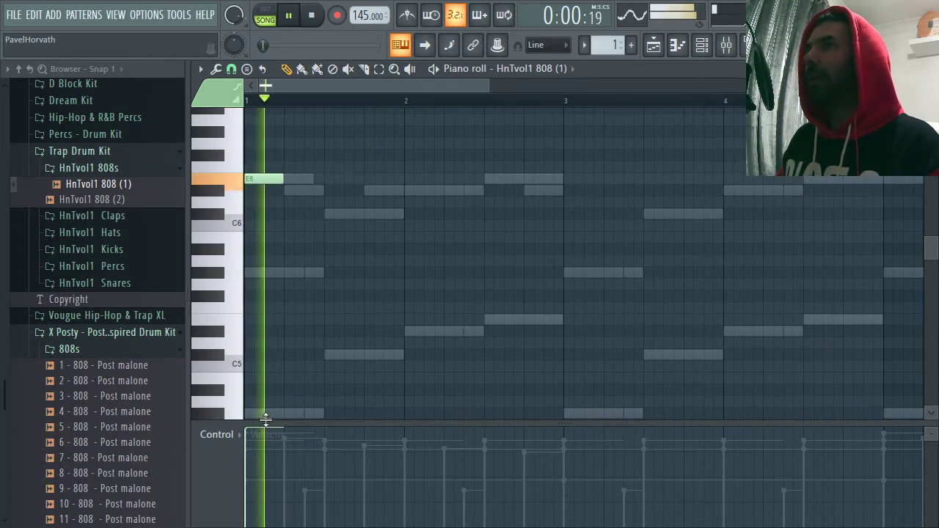
# - Add three four-step D#6 notes on beat 4 of bar 1 and on beats 2 and 4 of bar 2
pyautogui.click(409, 192)
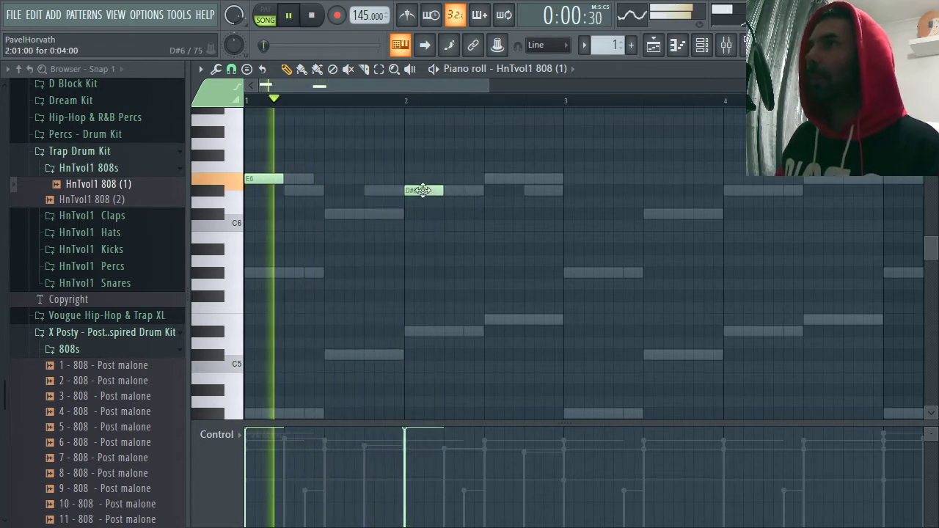
pyautogui.moveTo(426, 190); pyautogui.dragTo(383, 190)
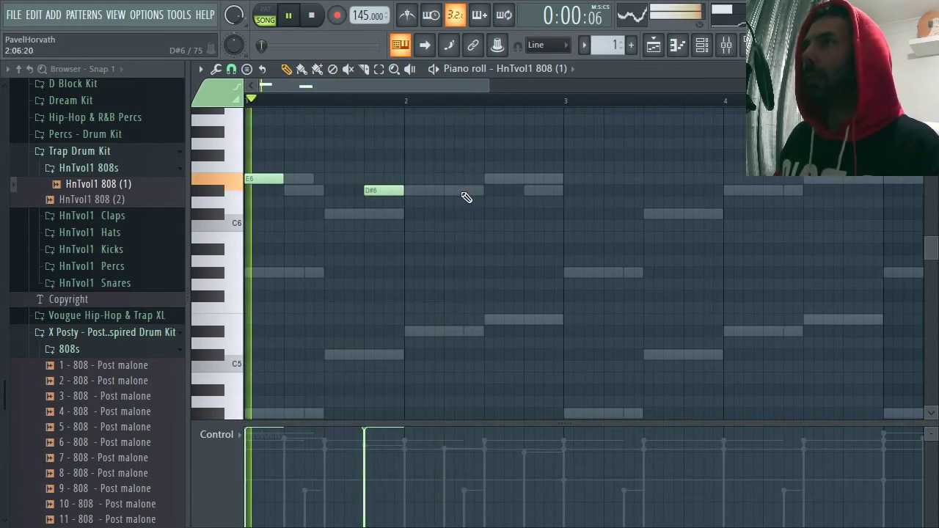
pyautogui.click(448, 192)
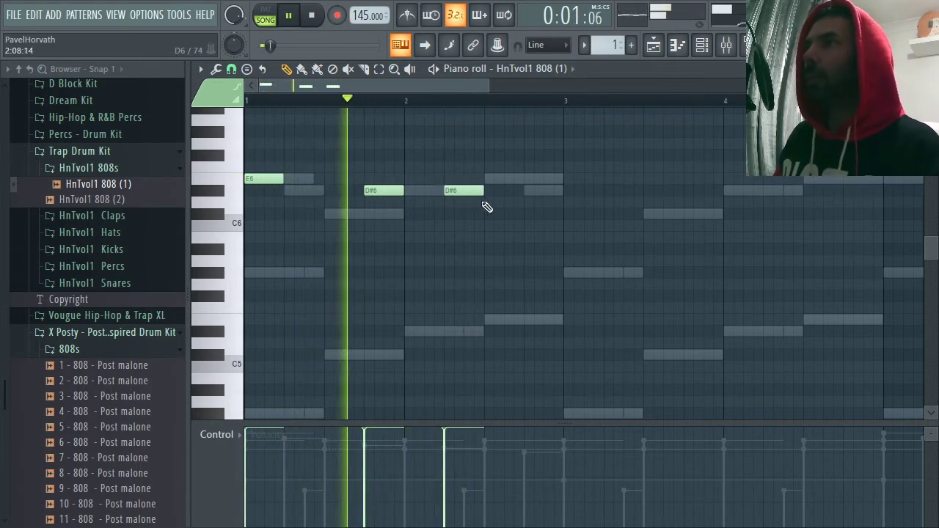
pyautogui.click(527, 192)
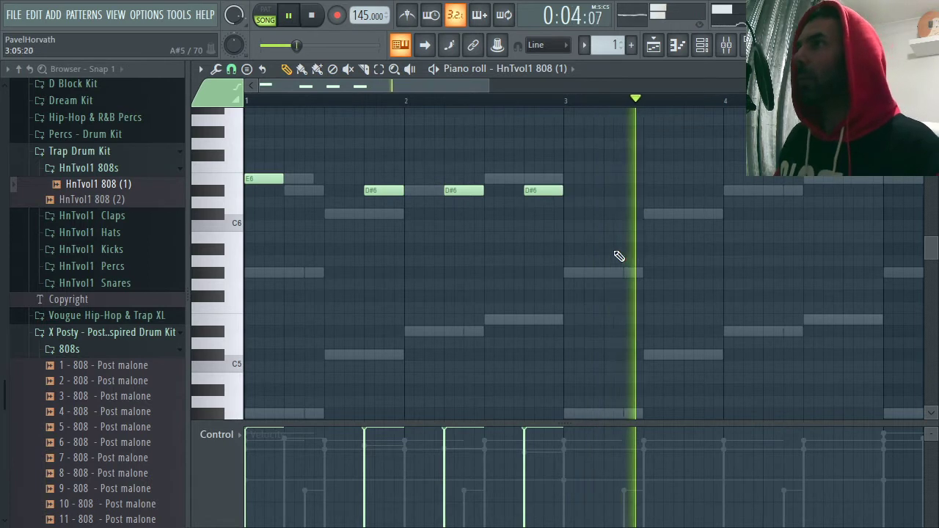
# - Repeat the 808 phrase with E6 at the start of bar 5 and D#6 on 5:13, 6:05 and 6:13
pyautogui.moveTo(490, 86); pyautogui.dragTo(694, 88)
pyautogui.click(586, 180)
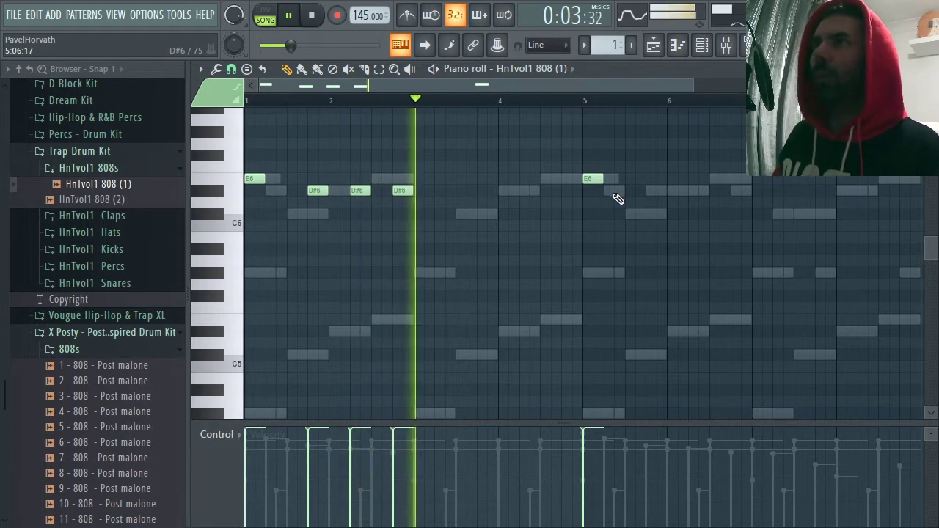
pyautogui.click(648, 191)
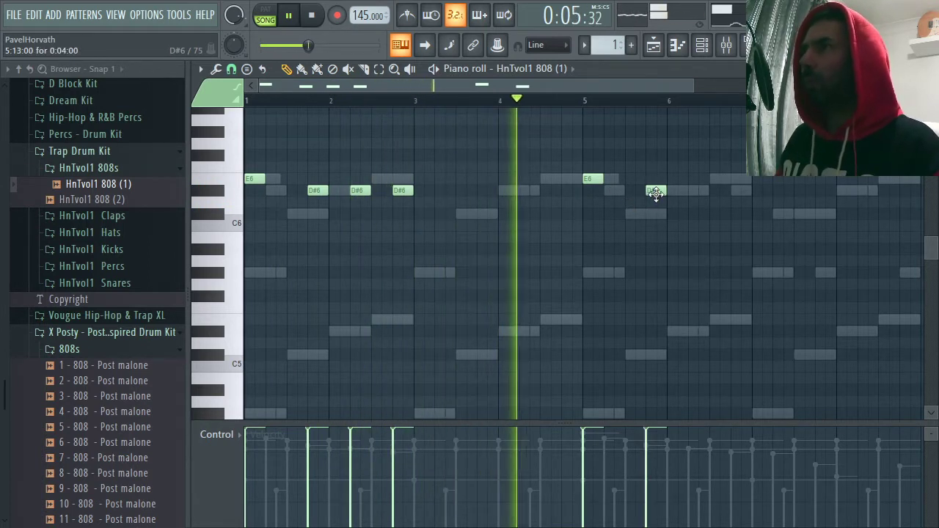
pyautogui.click(691, 191)
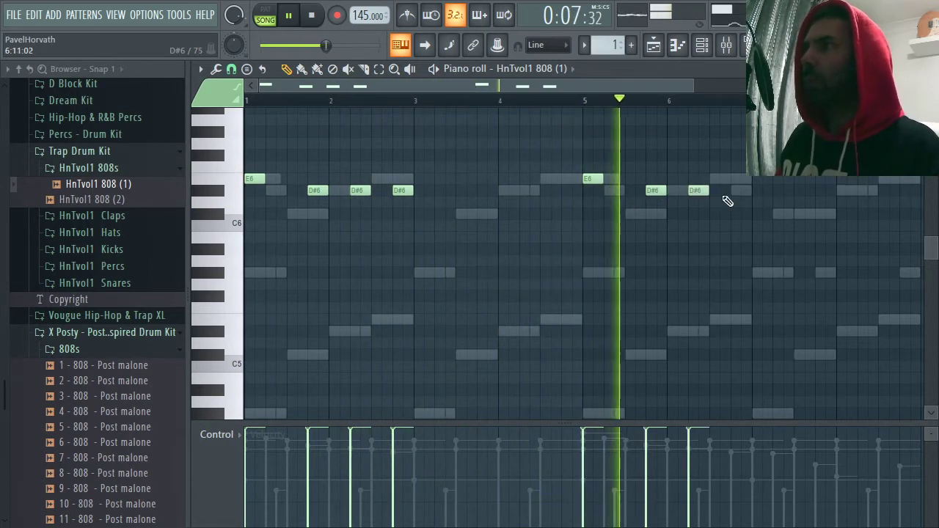
pyautogui.click(733, 191)
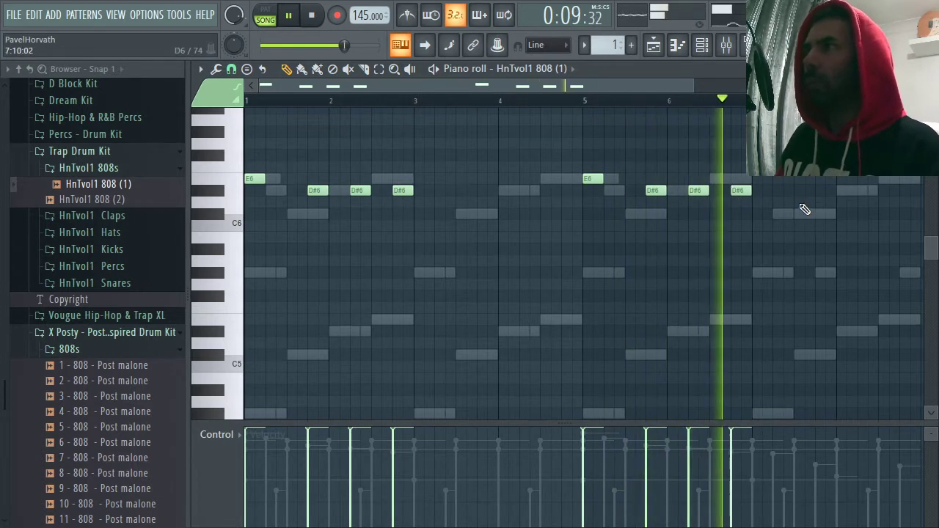
# - Add an E6 note on 8:13 and a C#6 note on 8:05 to end the 808 line
pyautogui.scroll(-1, 697, 87)
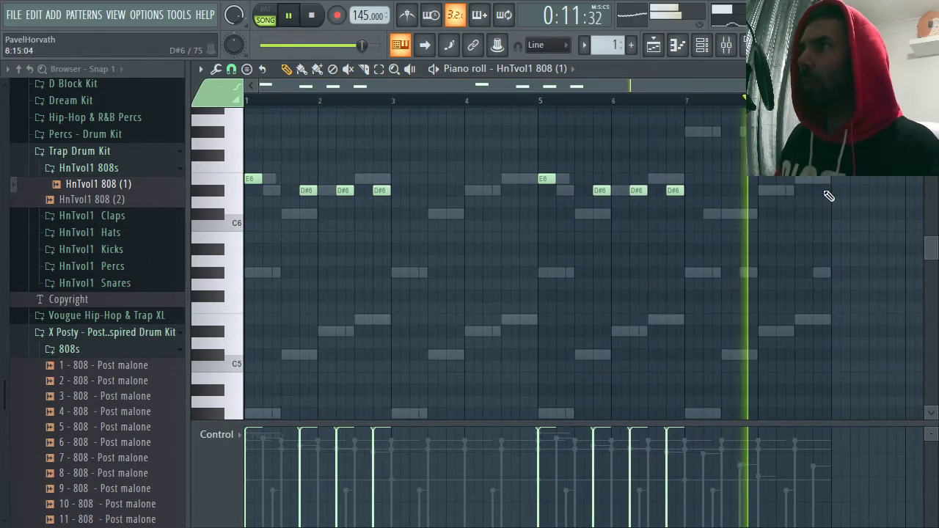
pyautogui.click(820, 179)
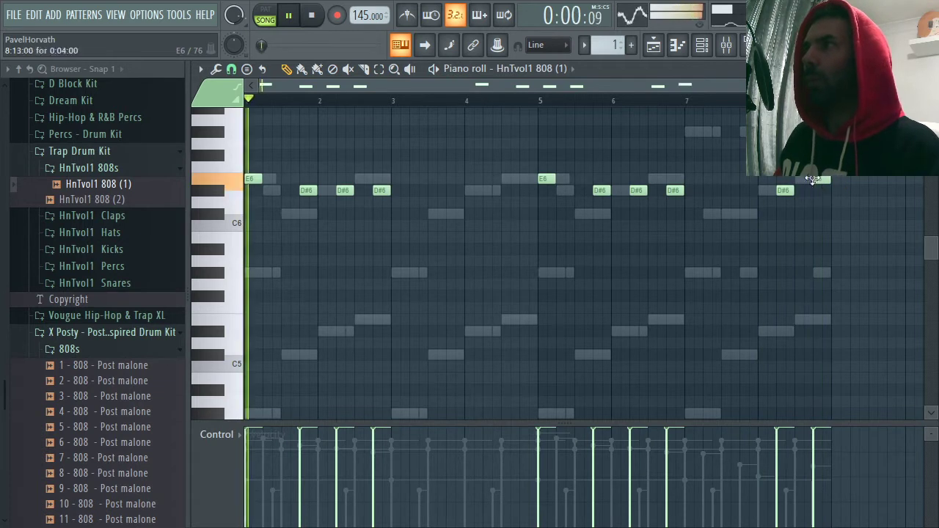
pyautogui.click(783, 191)
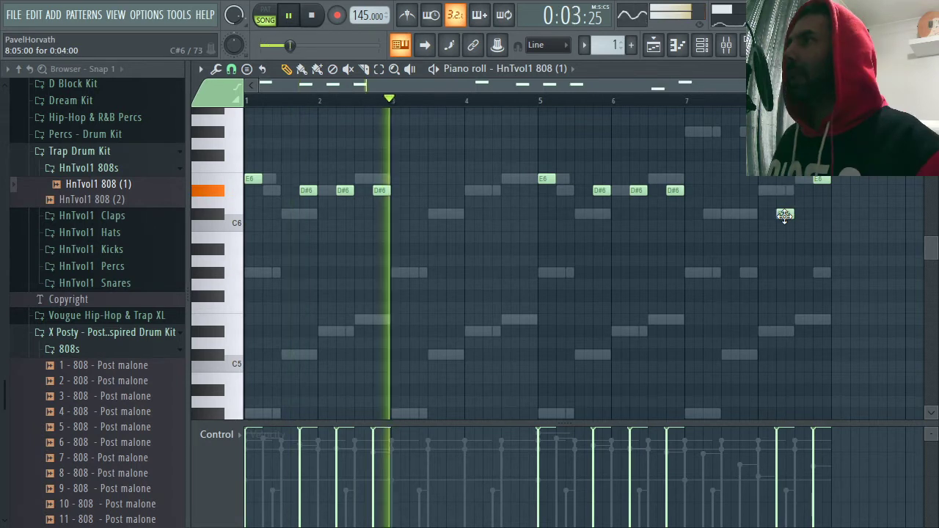
# - Move the last 808 note at 8:13 to G#5, and transpose the whole 808 line down one octave
pyautogui.moveTo(820, 180); pyautogui.dragTo(822, 276)
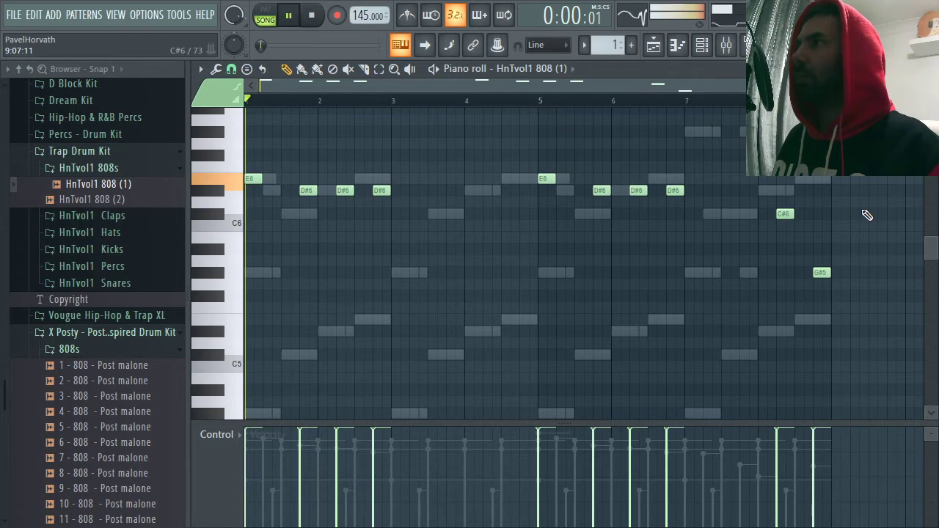
pyautogui.press('space')
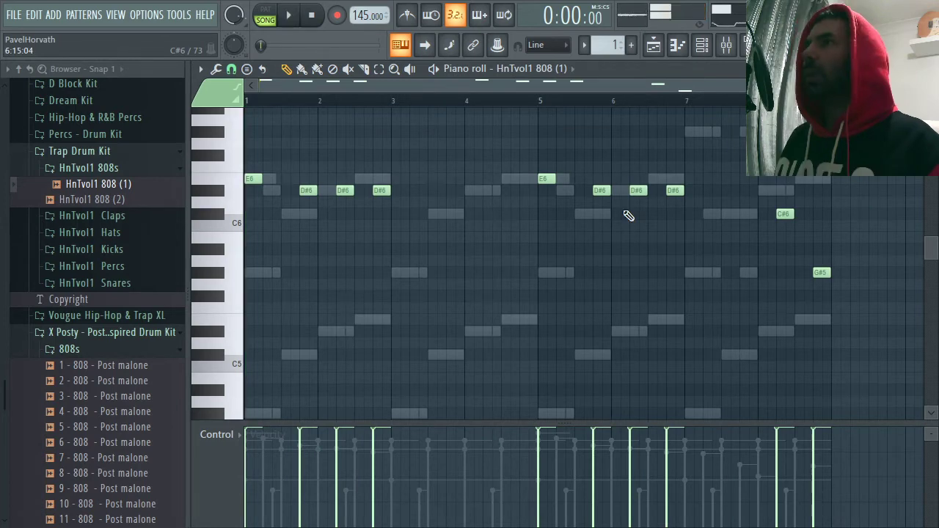
pyautogui.hotkey('ctrl', 'a')
pyautogui.hotkey('ctrl', 'Down')
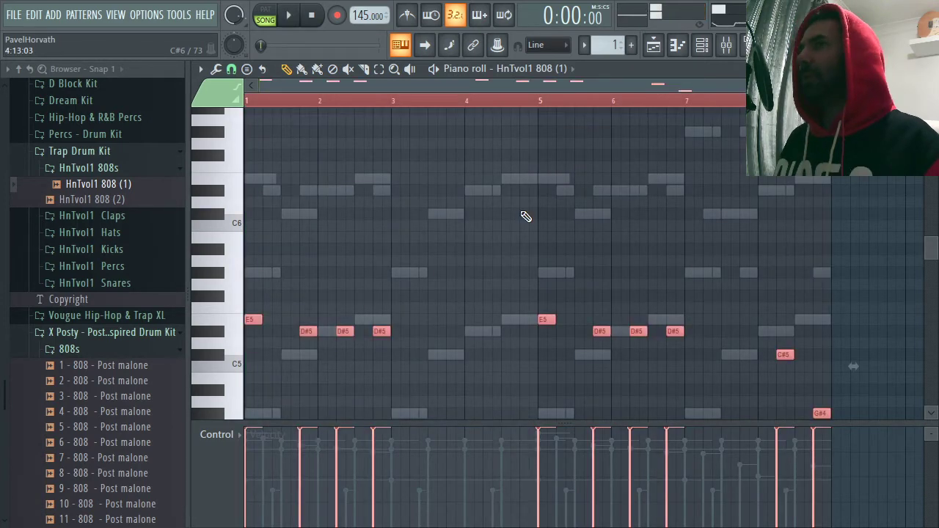
pyautogui.scroll(-2, 543, 217)
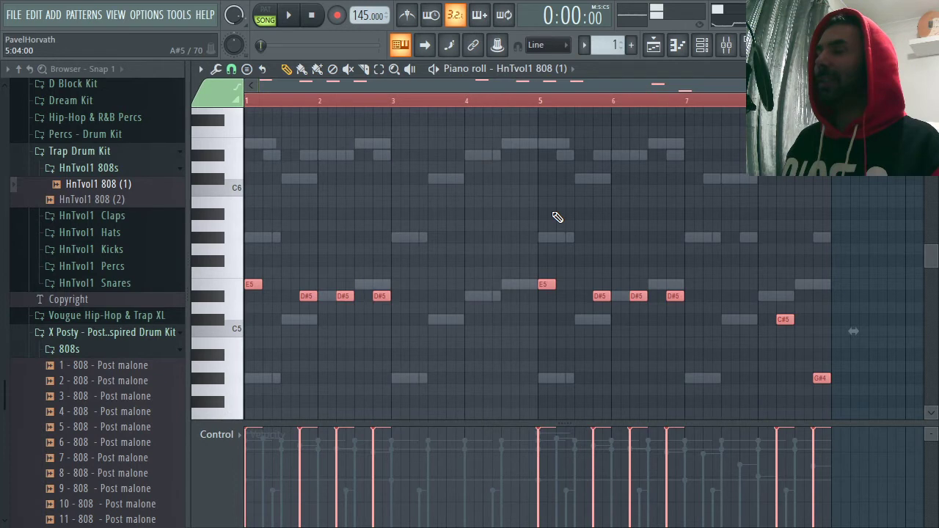
pyautogui.press('space')
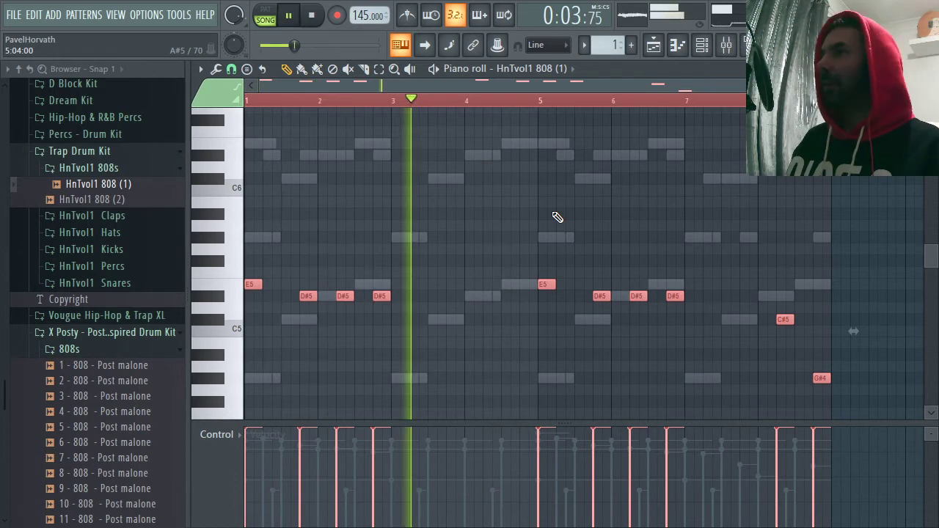
# - Lengthen the E5 notes at bars 1 and 5 and the C#5 note at 8:05 to six steps each
pyautogui.keyDown('ctrl'); pyautogui.click(559, 340); pyautogui.keyUp('ctrl')
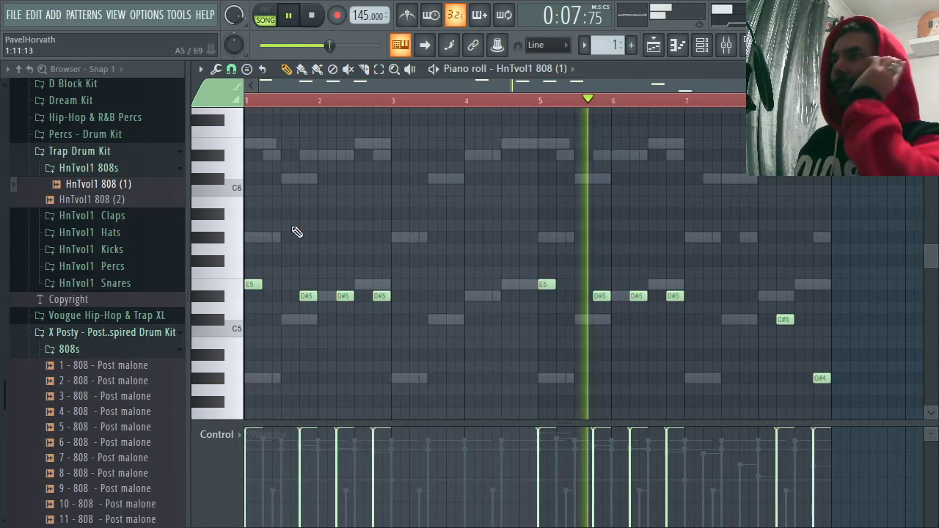
pyautogui.press('space')
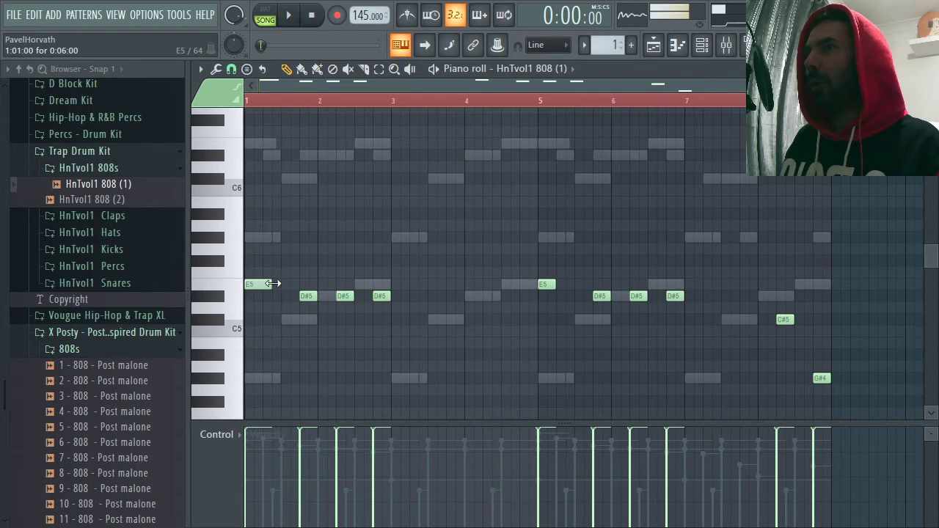
pyautogui.press('space')
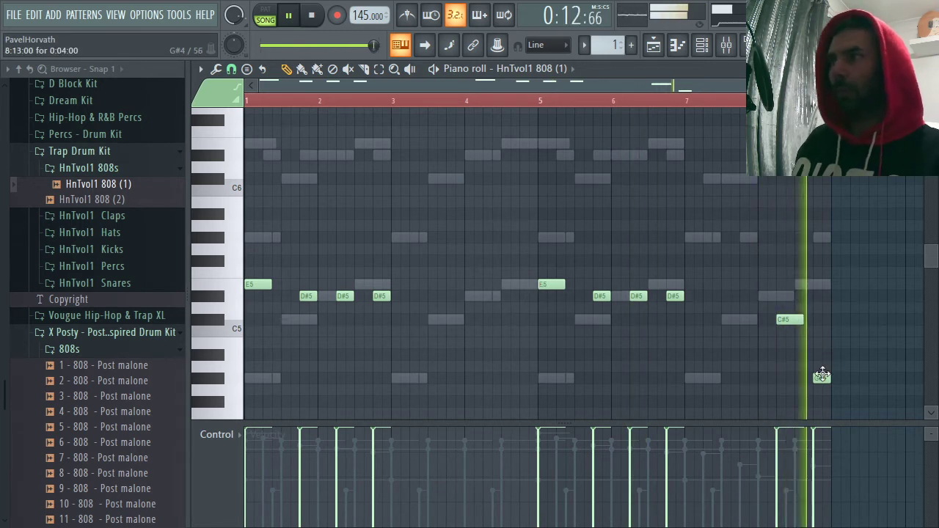
# - Replace the final G#4 note with a five-step one starting at 8:12
pyautogui.rightClick(815, 378)
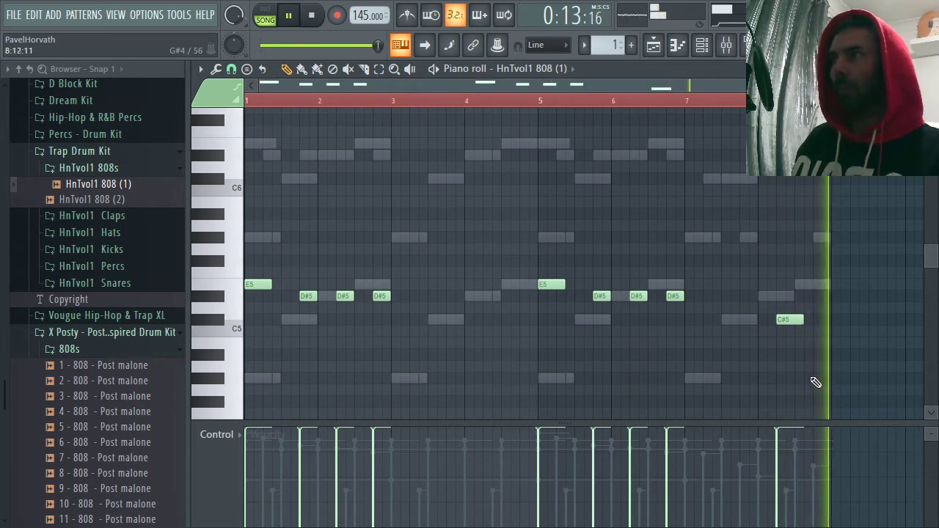
pyautogui.click(813, 378)
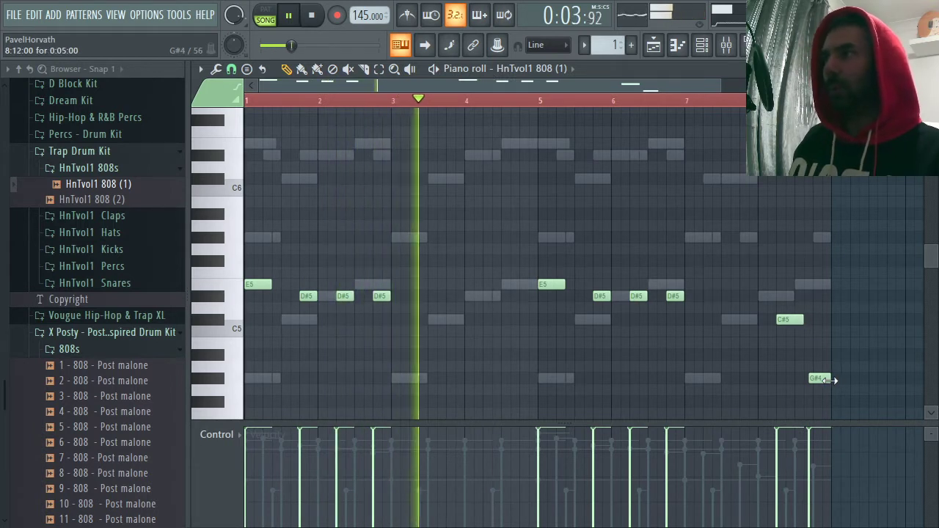
pyautogui.scroll(-1, 797, 314)
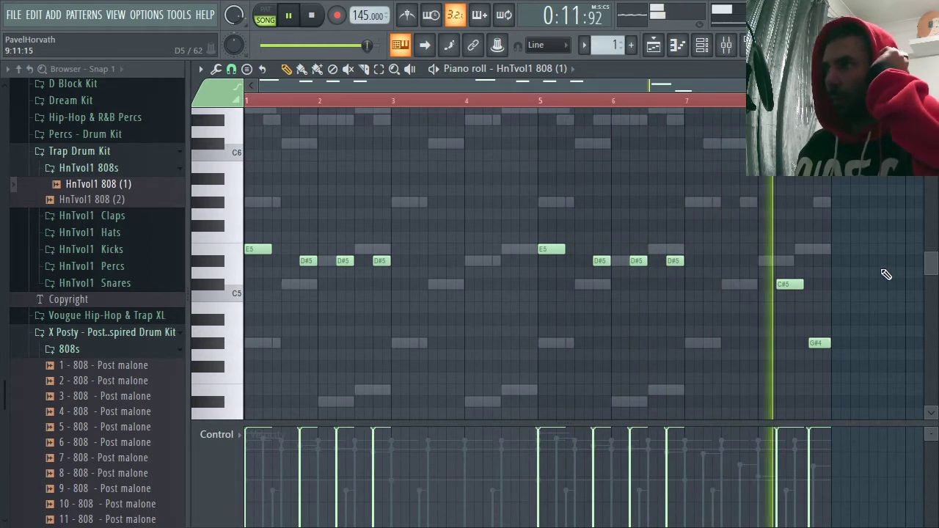
# - Shorten the final G#4 to four steps starting at 8:13, and extend the C#5 note at 8:05 to eight steps
pyautogui.moveTo(817, 343); pyautogui.dragTo(822, 342)
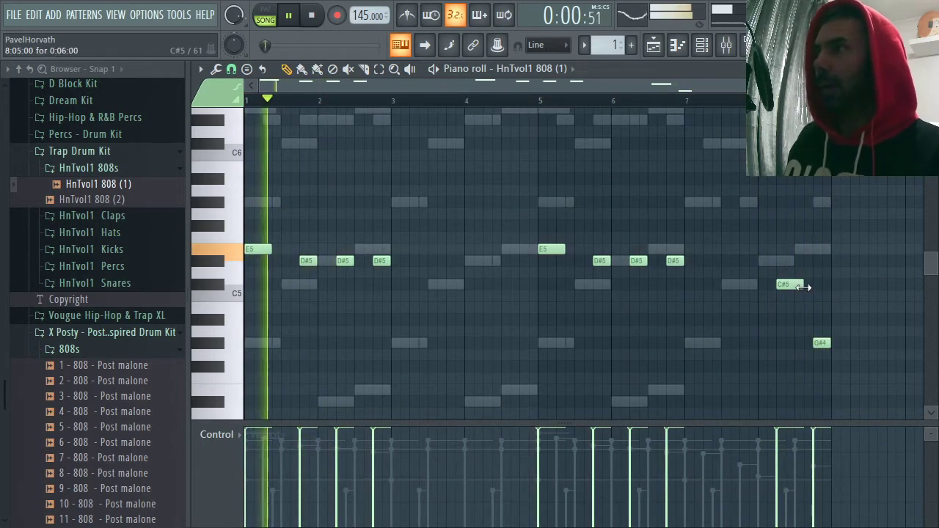
pyautogui.moveTo(803, 288); pyautogui.dragTo(813, 286)
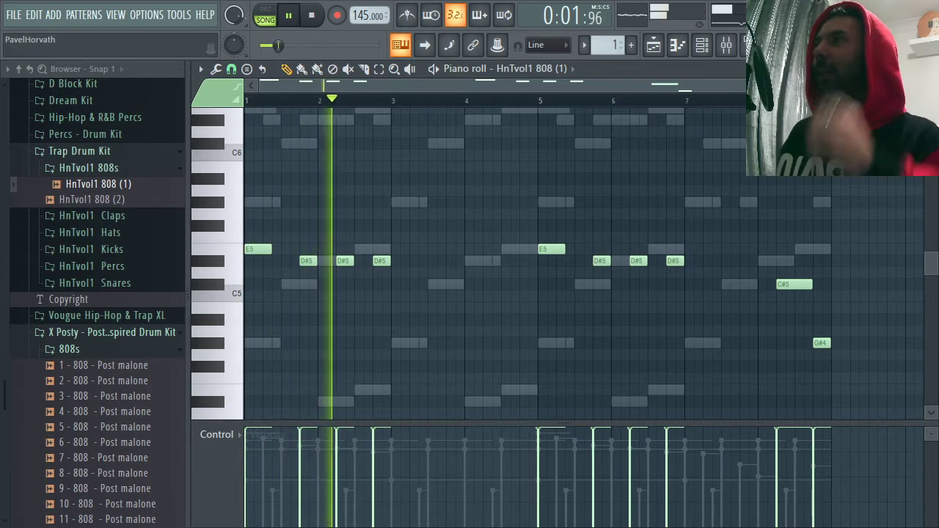
# - Route the 808 channel to mixer insert 17 and lower that insert's volume to about -2.3 dB
pyautogui.click(931, 69)
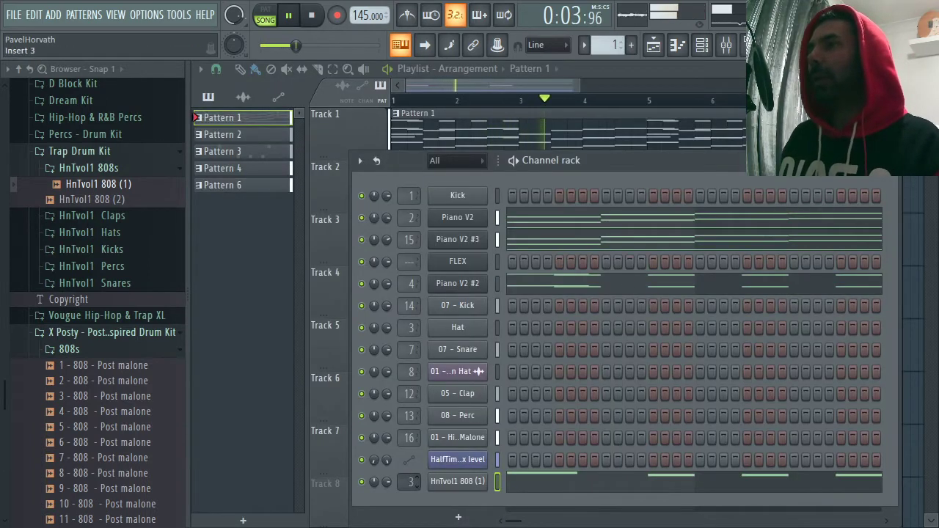
pyautogui.doubleClick(409, 482)
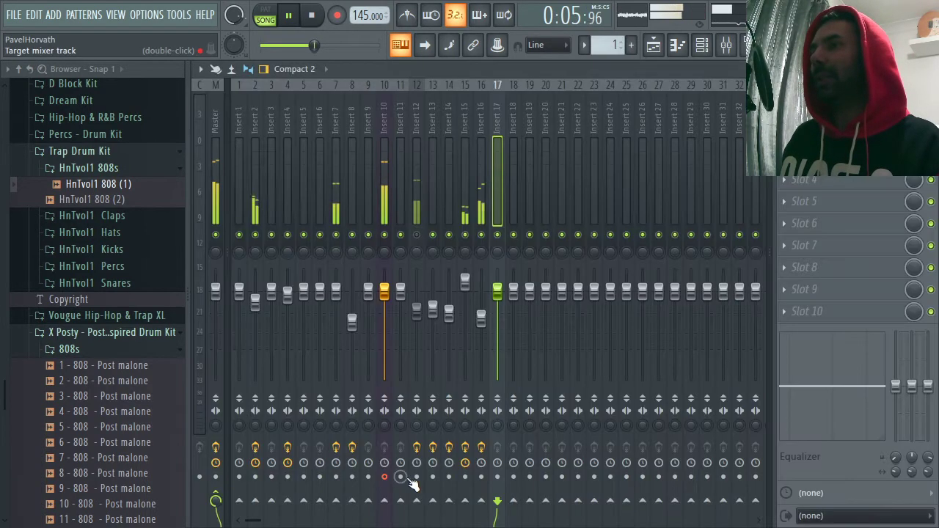
pyautogui.moveTo(504, 298); pyautogui.dragTo(503, 306)
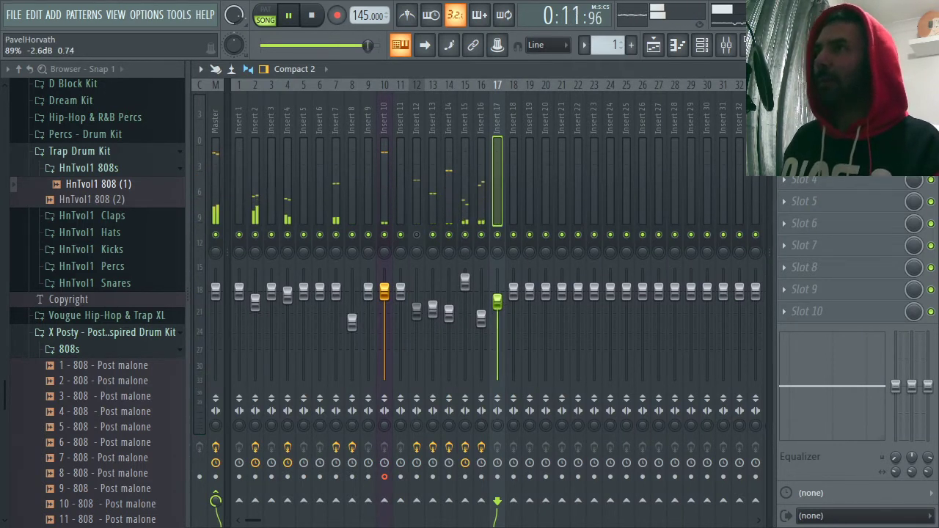
pyautogui.moveTo(497, 303); pyautogui.dragTo(498, 301)
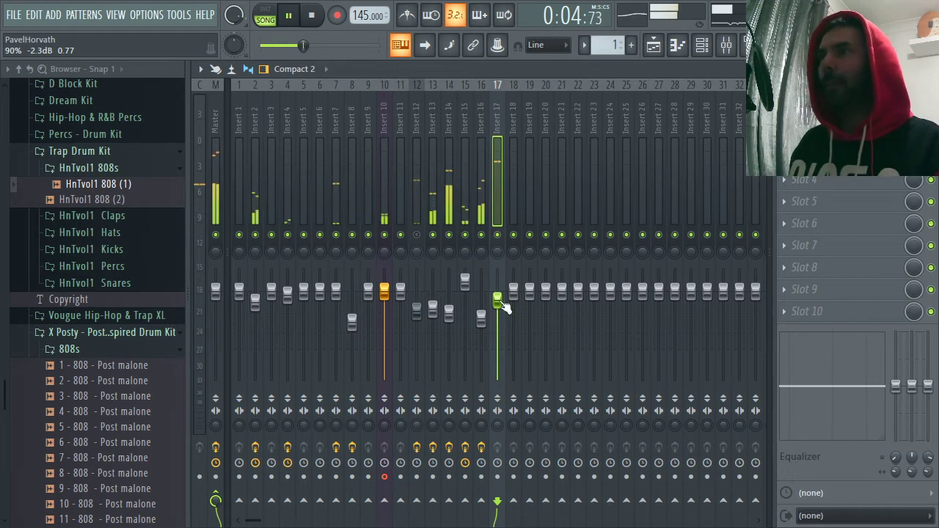
# - Look through the full list of effect plugins for the first effect slot of insert 17
pyautogui.click(803, 135)
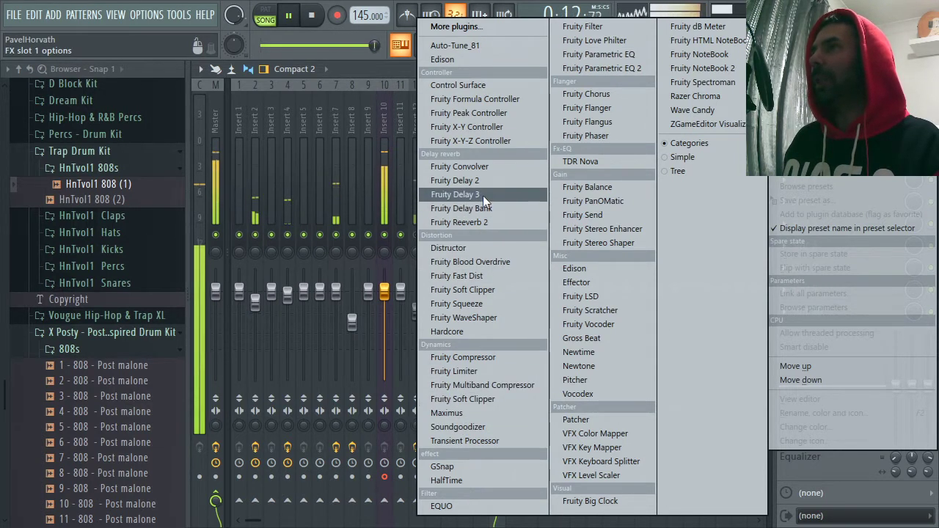
pyautogui.click(490, 27)
pyautogui.scroll(-5, 417, 320)
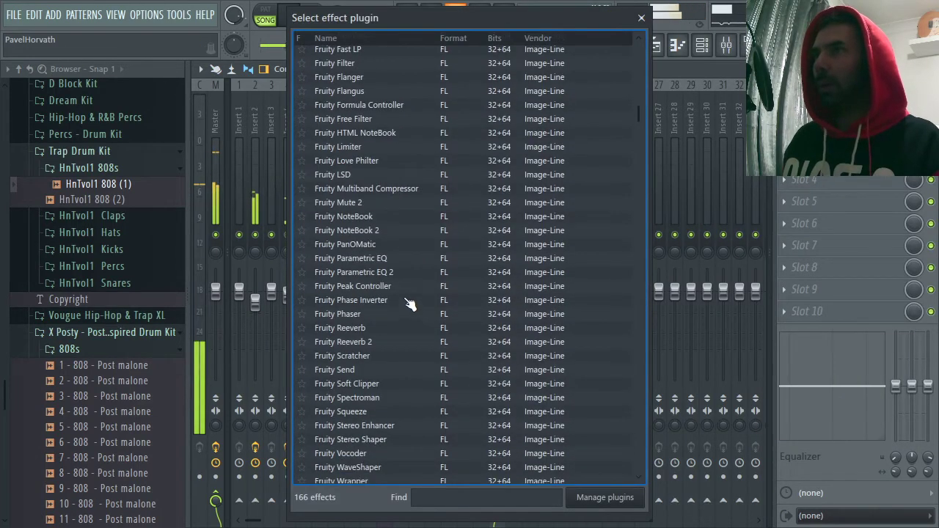
pyautogui.scroll(-9, 408, 302)
pyautogui.scroll(-9, 422, 312)
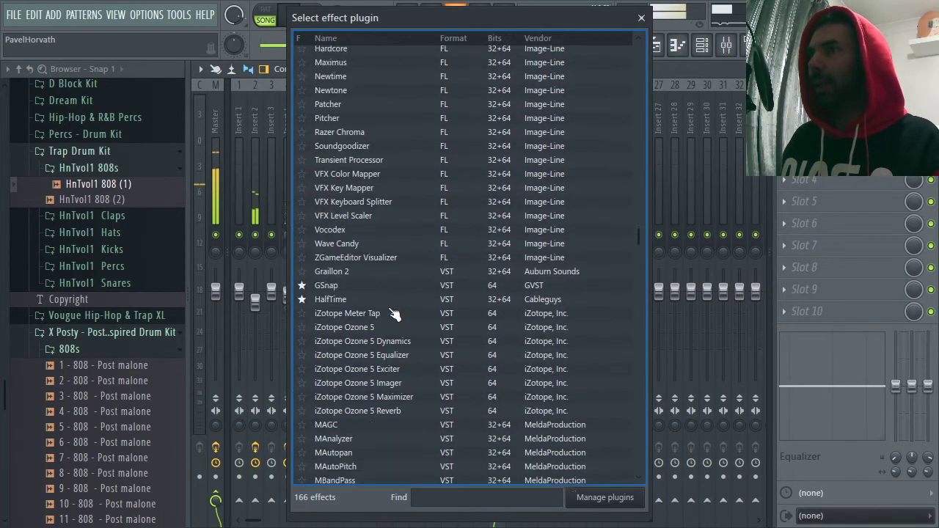
pyautogui.scroll(-2, 396, 308)
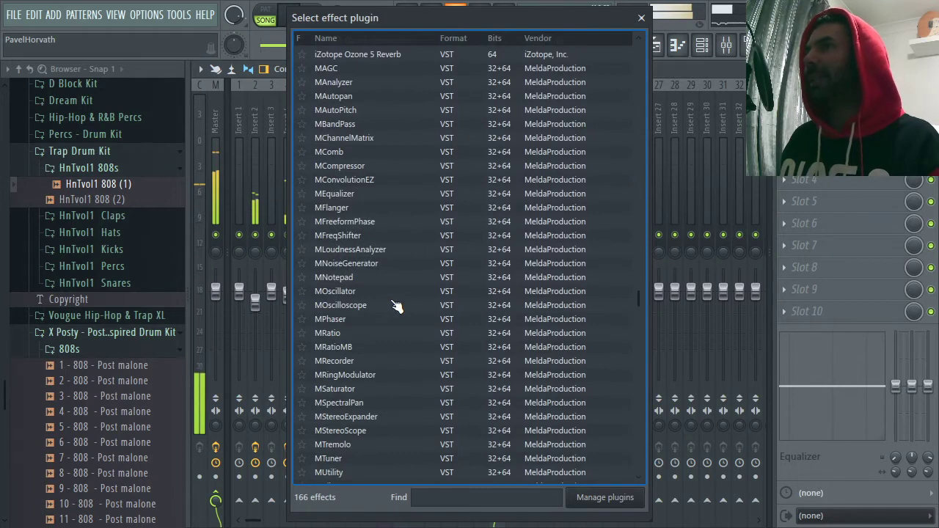
pyautogui.scroll(-6, 396, 306)
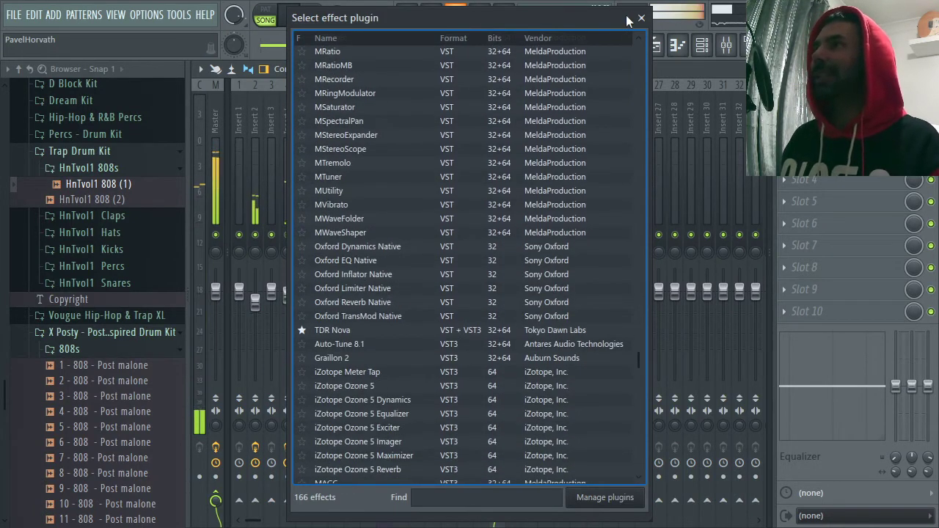
pyautogui.click(641, 18)
# - Load Fruity Fast Dist into the first effect slot of insert 17 with its mix level at about 36%
pyautogui.click(807, 113)
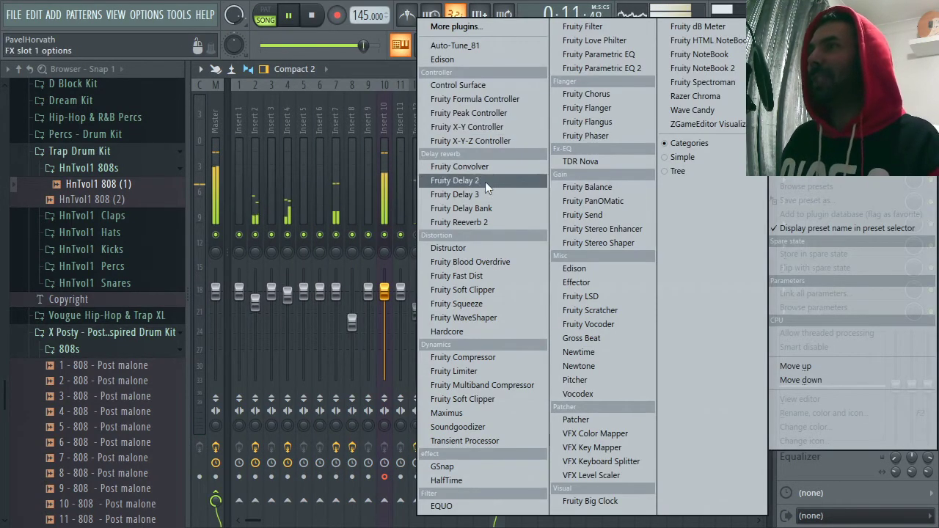
pyautogui.click(457, 275)
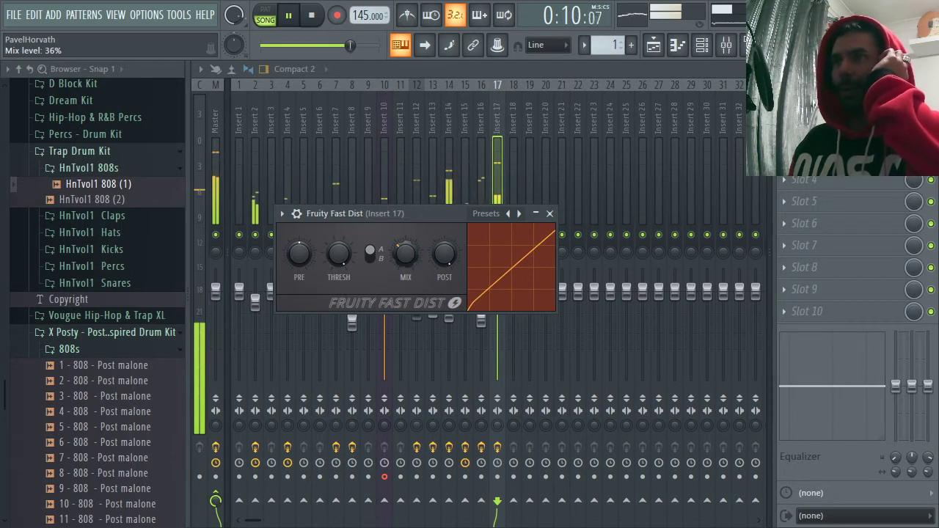
pyautogui.click(550, 213)
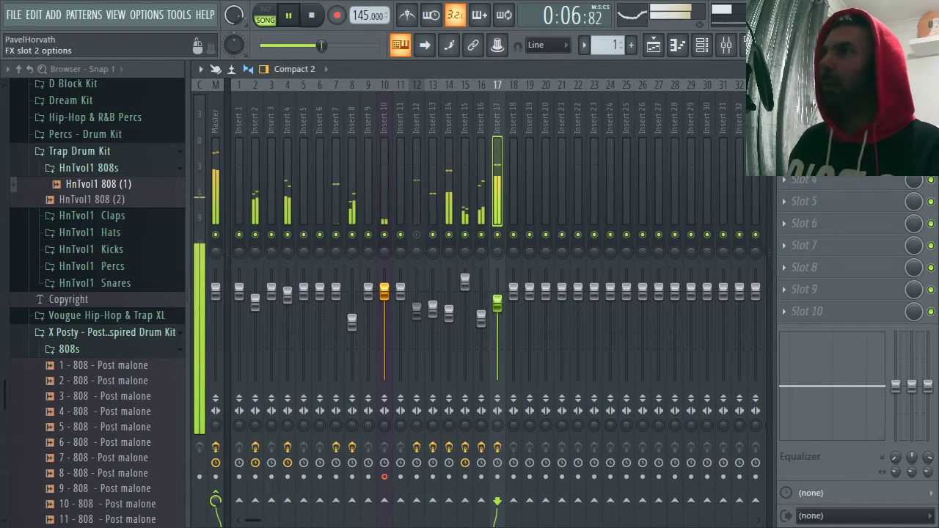
# - Reopen the 808's piano roll in Pattern 1 and check its notes against the beat during playback
pyautogui.press('F9')
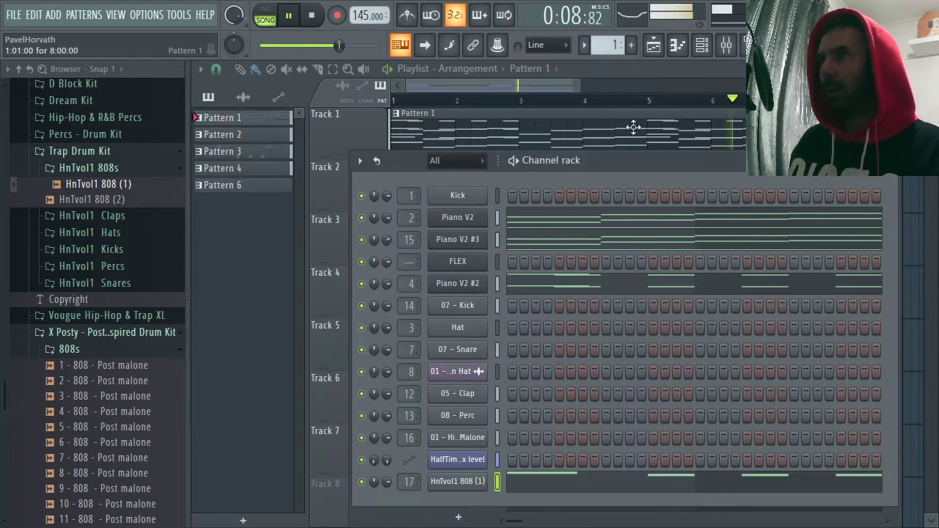
pyautogui.rightClick(512, 475)
pyautogui.click(527, 316)
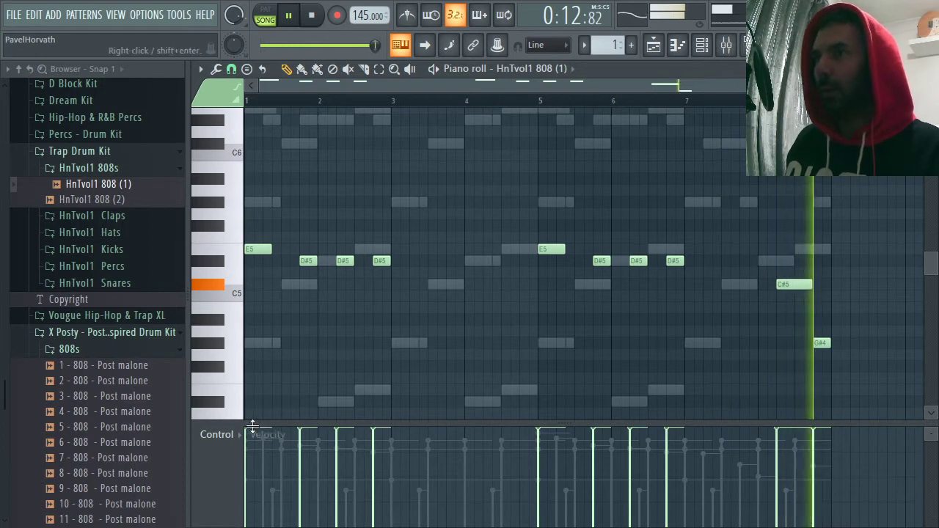
pyautogui.press('space')
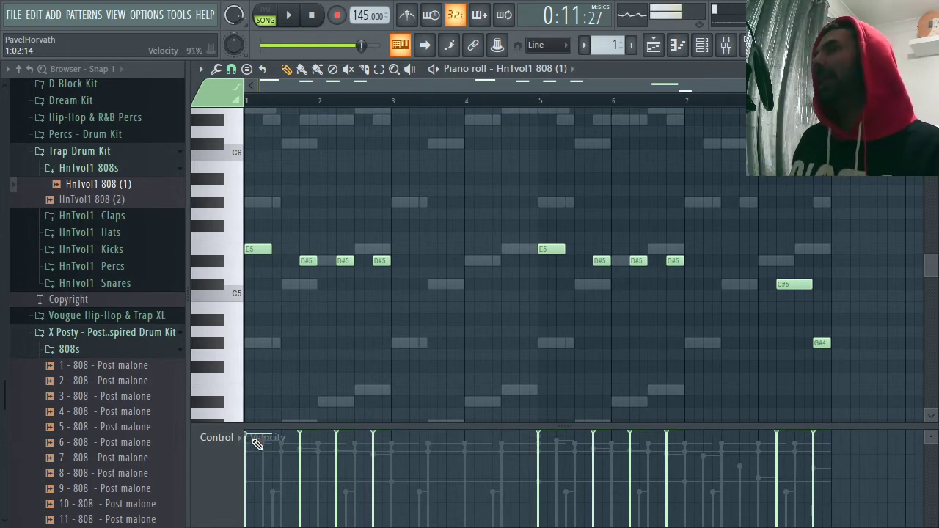
pyautogui.press('space')
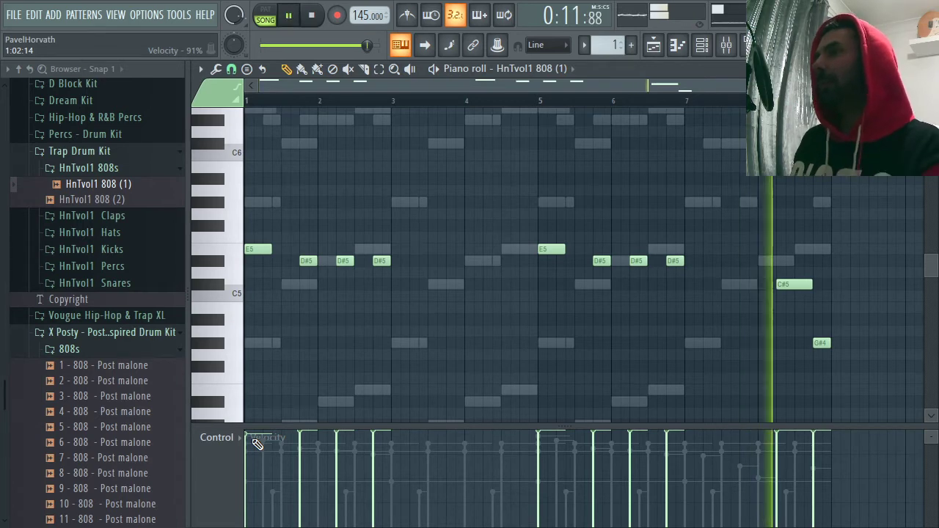
# - Load Fruity Soft Clipper into the second effect slot of insert 17 and lower the insert's volume slightly
pyautogui.click(929, 69)
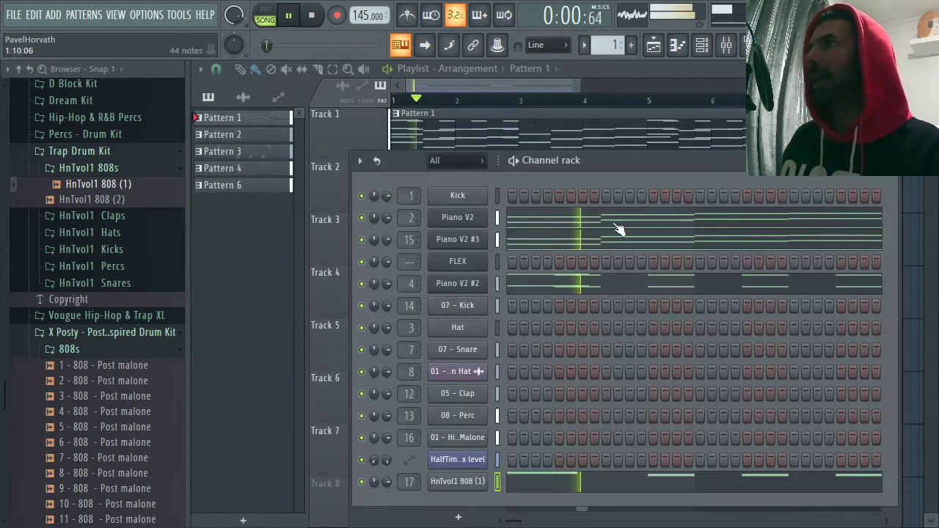
pyautogui.doubleClick(405, 484)
pyautogui.click(784, 136)
pyautogui.moveTo(791, 141)
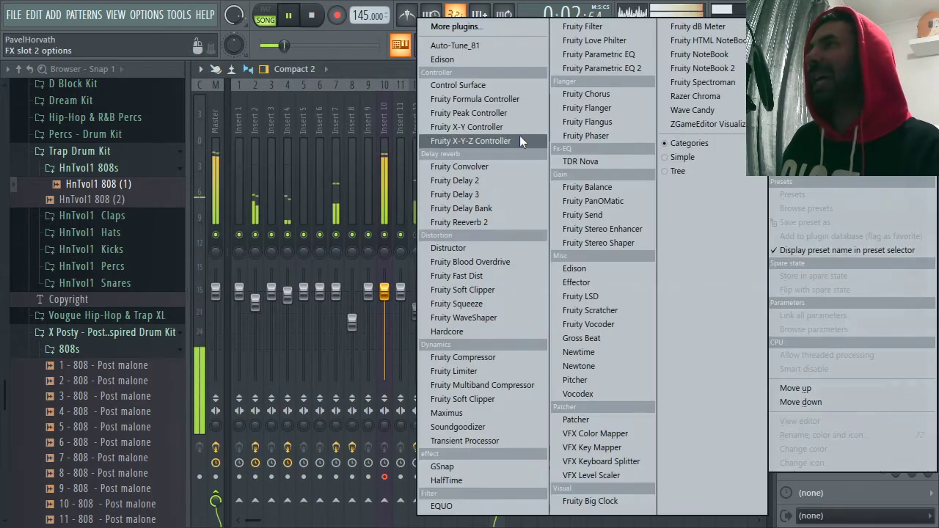
pyautogui.click(469, 290)
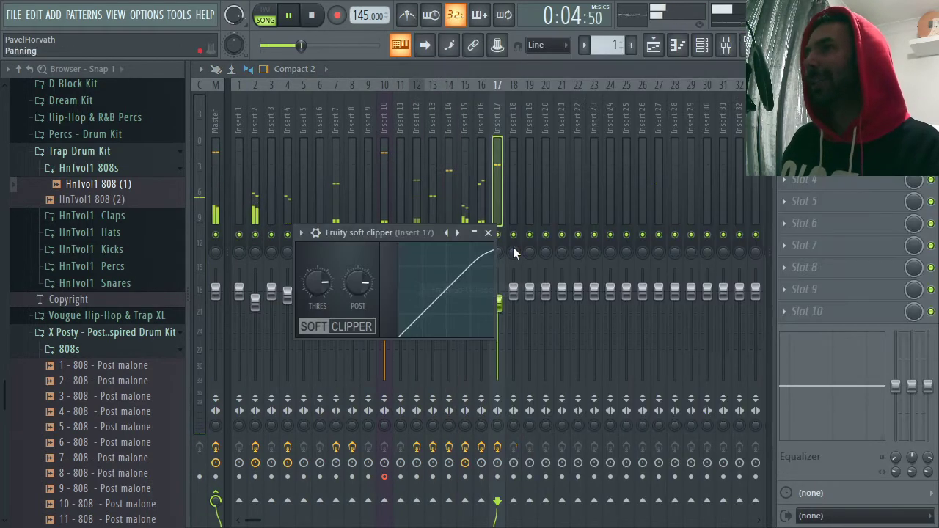
pyautogui.click(475, 234)
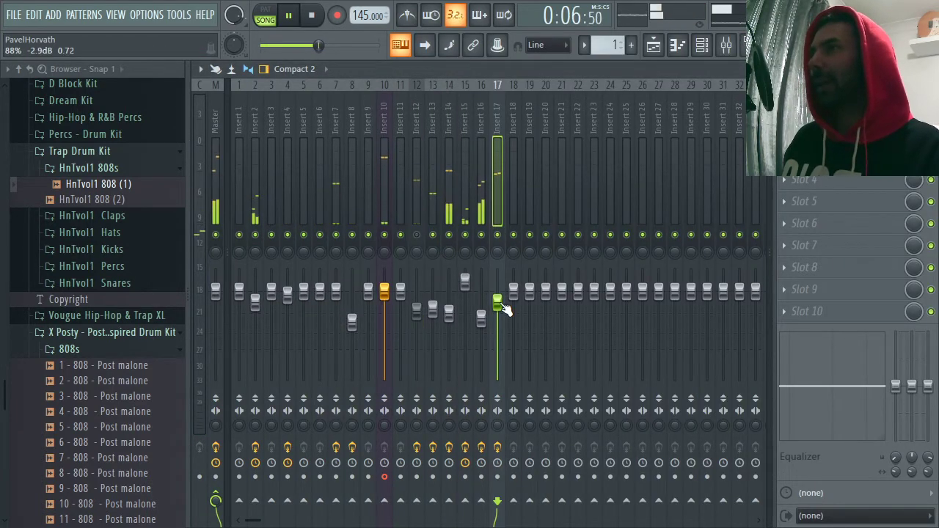
pyautogui.moveTo(504, 308); pyautogui.dragTo(506, 318)
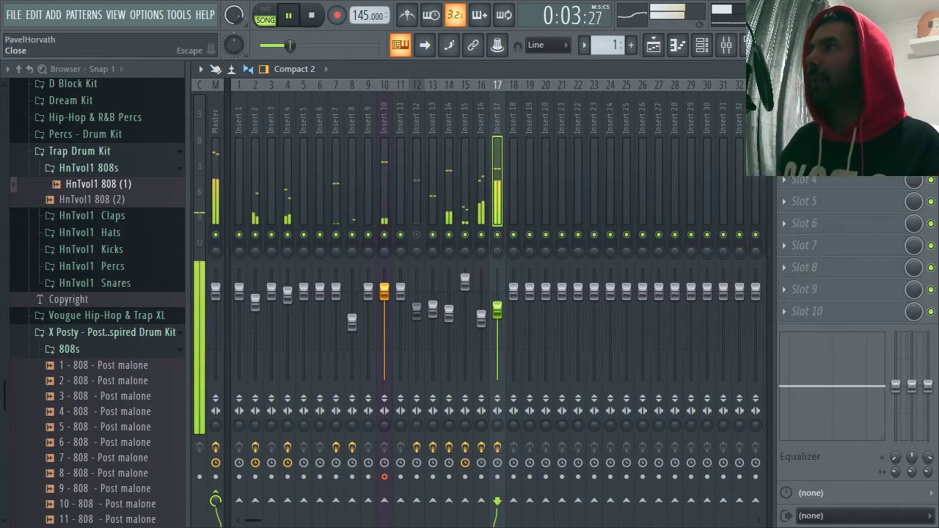
# - Remove the 808 channel's notes from Pattern 1 in the channel rack
pyautogui.press('F9')
pyautogui.rightClick(476, 481)
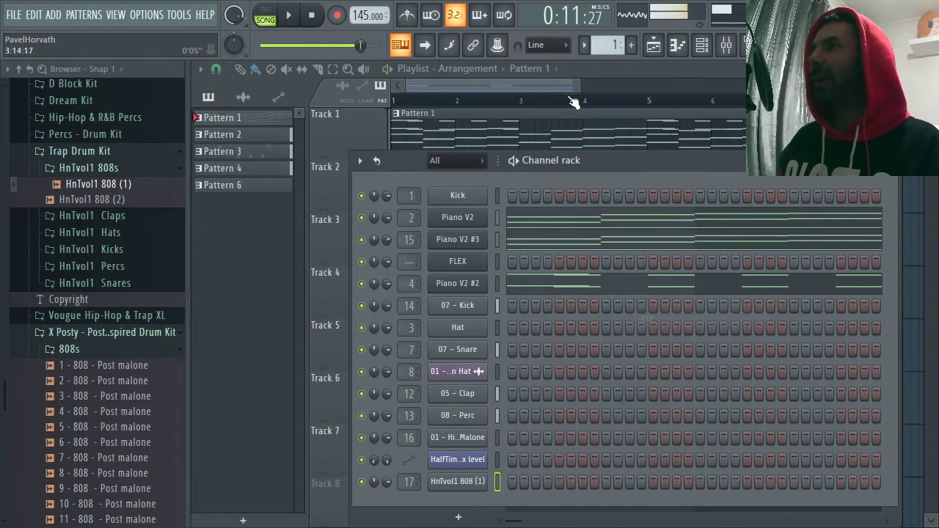
# - Paste the copied 808 notes into the HnTvol1 808 (1) channel of a new empty pattern
pyautogui.press('F6')
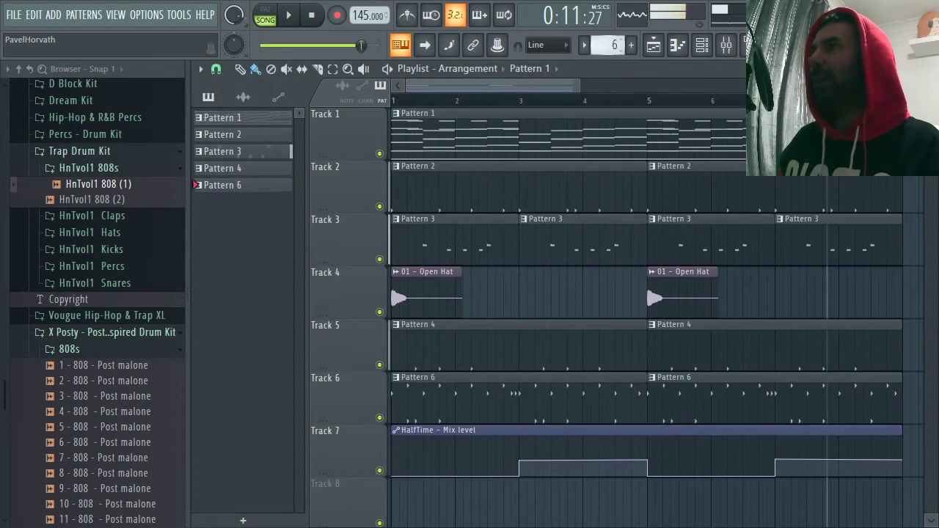
pyautogui.press('F6')
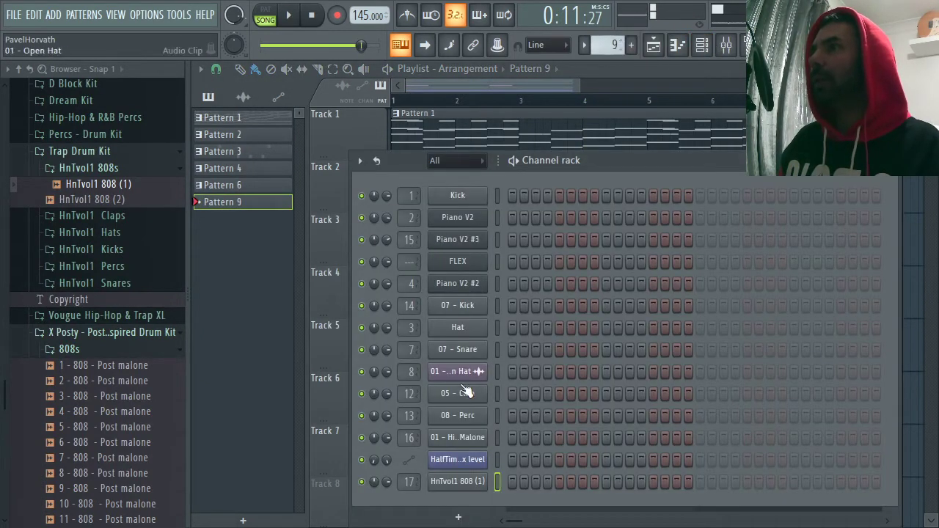
pyautogui.rightClick(468, 485)
pyautogui.click(659, 347)
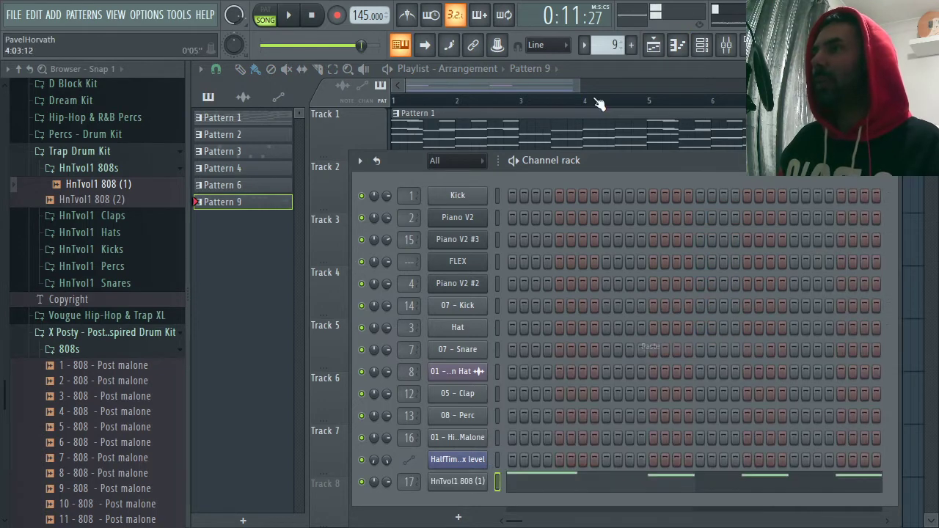
# - Place Pattern 9 at the start of Track 8 in the playlist and play the song
pyautogui.press('F6')
pyautogui.click(406, 505)
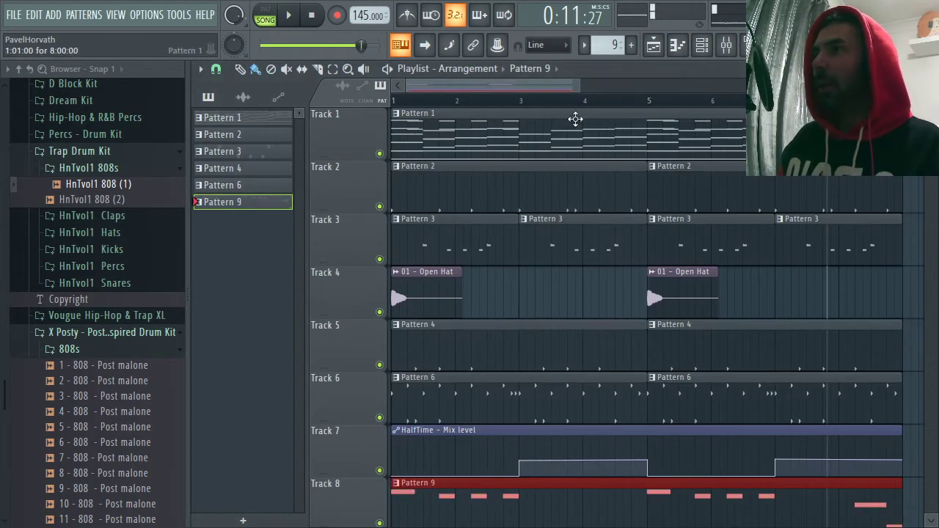
pyautogui.moveTo(583, 87); pyautogui.dragTo(709, 86)
pyautogui.scroll(-1, 731, 194)
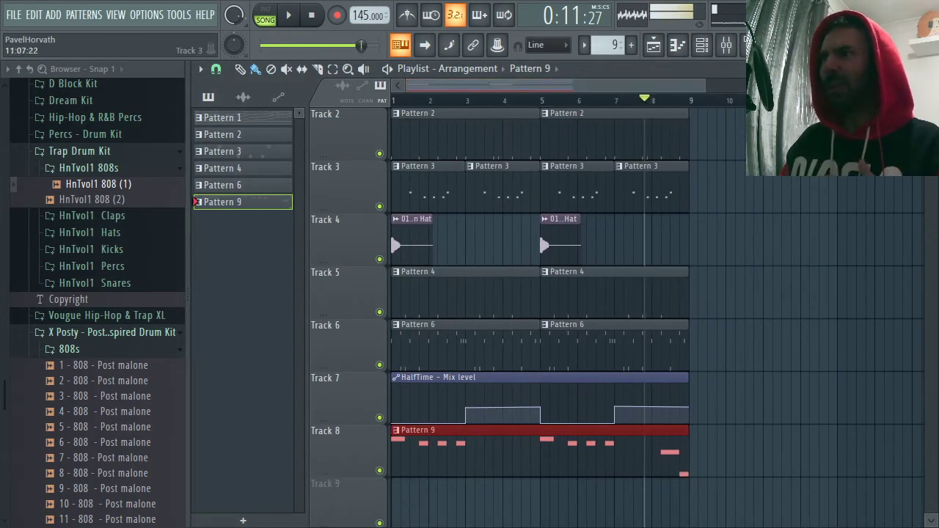
pyautogui.scroll(-4, 539, 233)
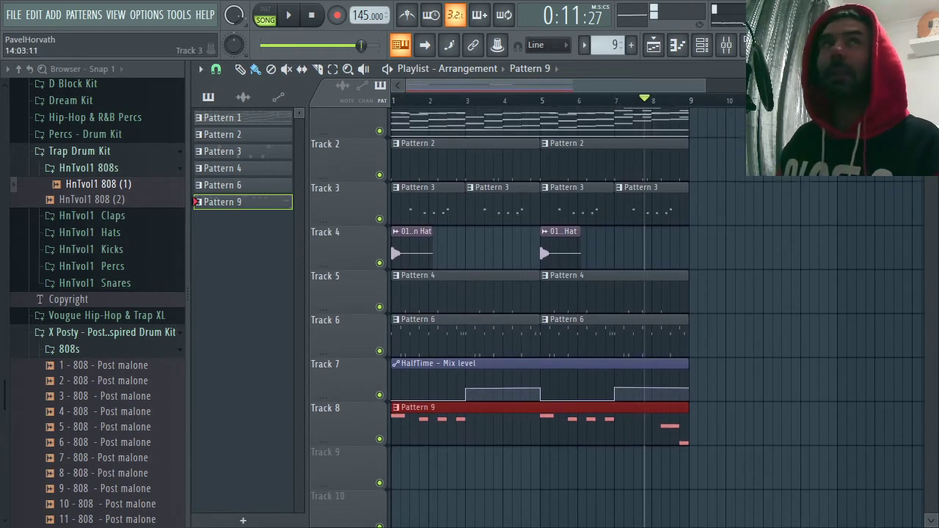
pyautogui.press('space')
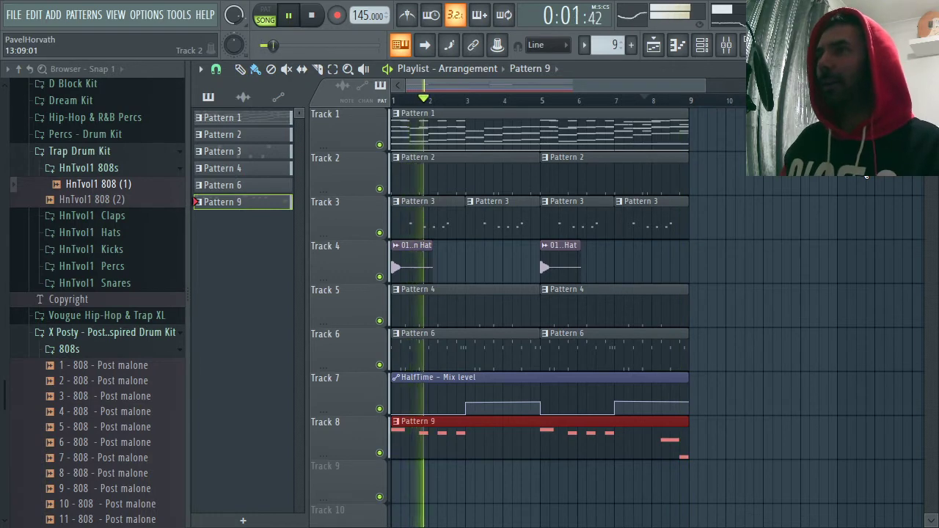
# - Try the first 808 note of Pattern 9 on D#5, settle it on A#4, and audition it with the beat
pyautogui.doubleClick(503, 434)
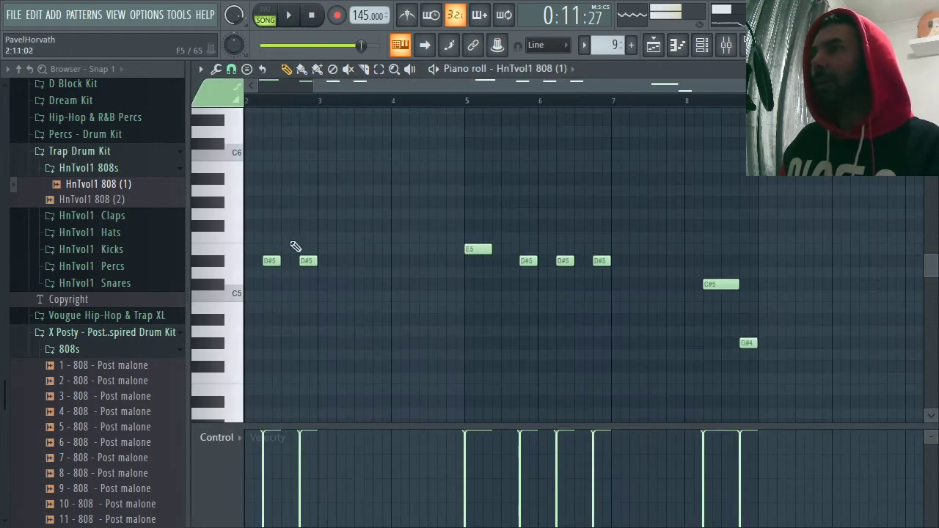
pyautogui.moveTo(371, 90); pyautogui.dragTo(254, 94)
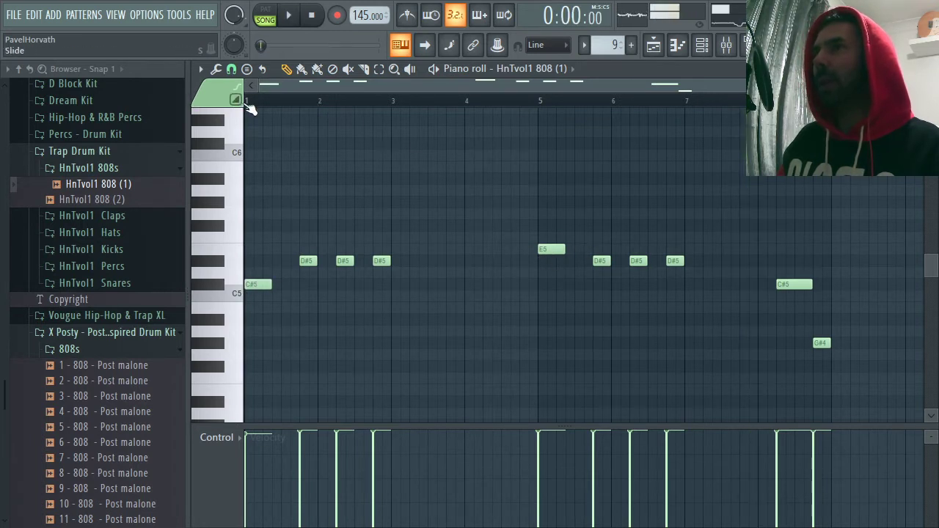
pyautogui.press('space')
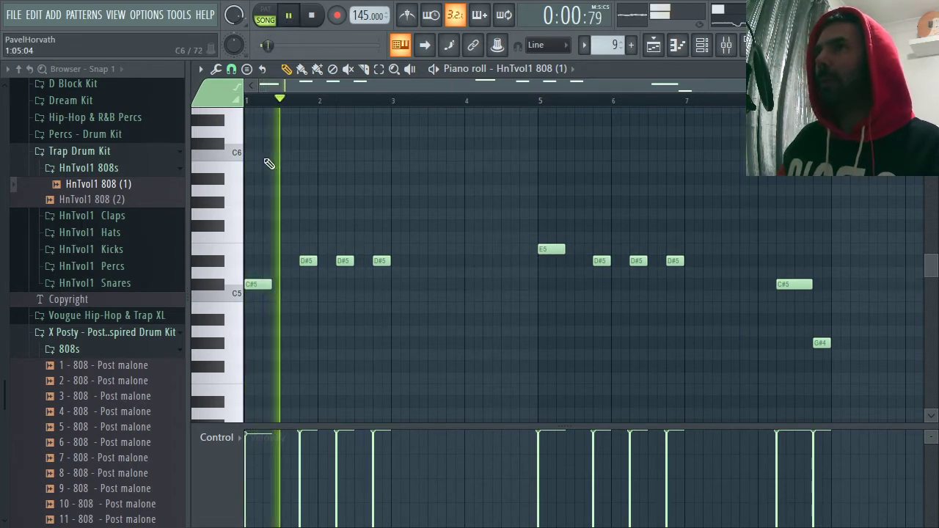
pyautogui.press('space')
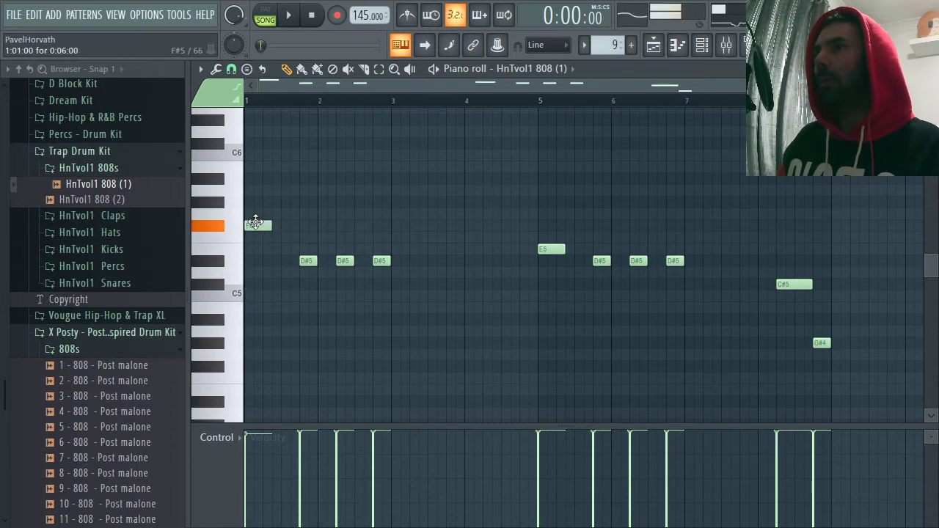
pyautogui.moveTo(261, 225); pyautogui.dragTo(260, 264)
pyautogui.press('space')
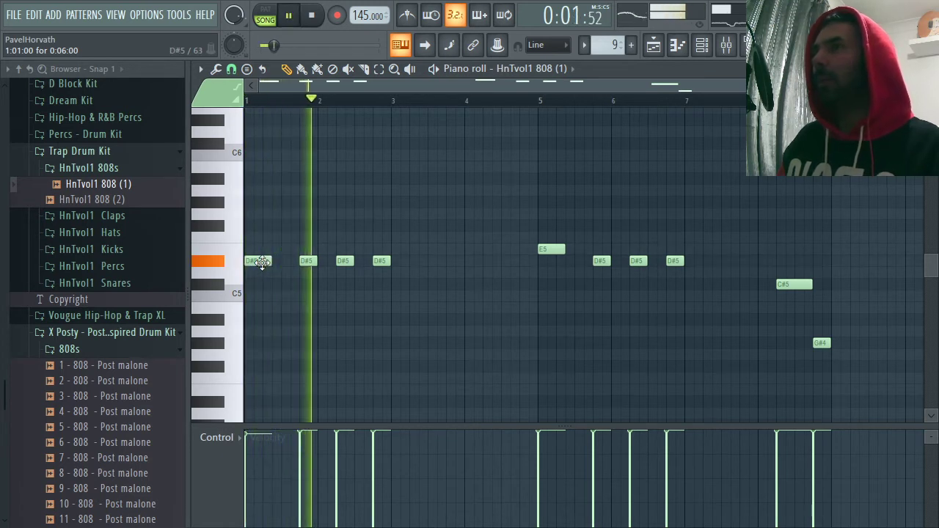
pyautogui.press('space')
pyautogui.moveTo(262, 263); pyautogui.dragTo(258, 325)
pyautogui.press('space')
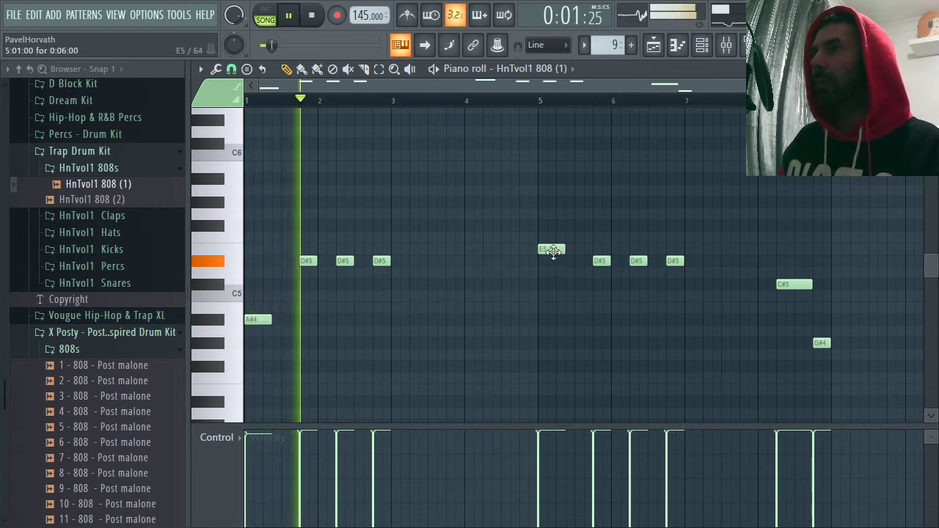
# - Lower the 808 note at bar 5 to A#4, and lengthen it and the first note to half a bar each
pyautogui.moveTo(549, 251); pyautogui.dragTo(551, 325)
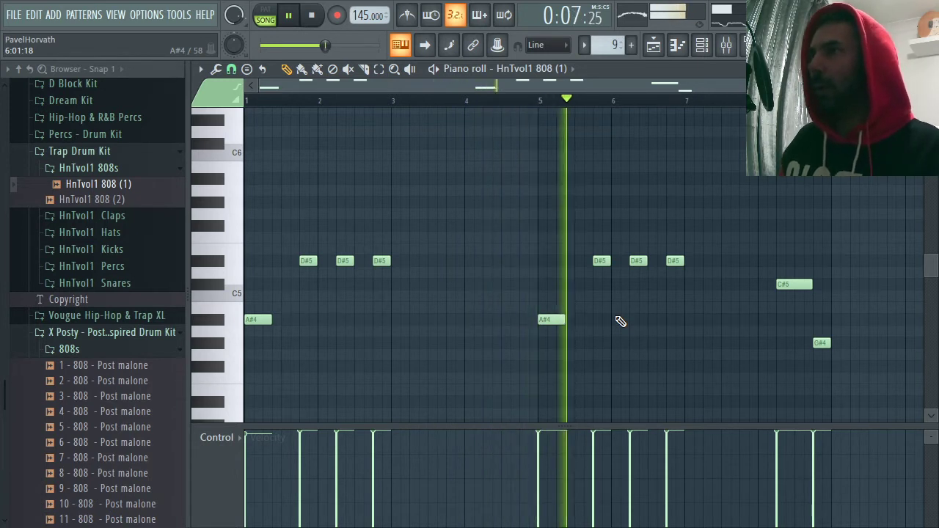
pyautogui.press('space')
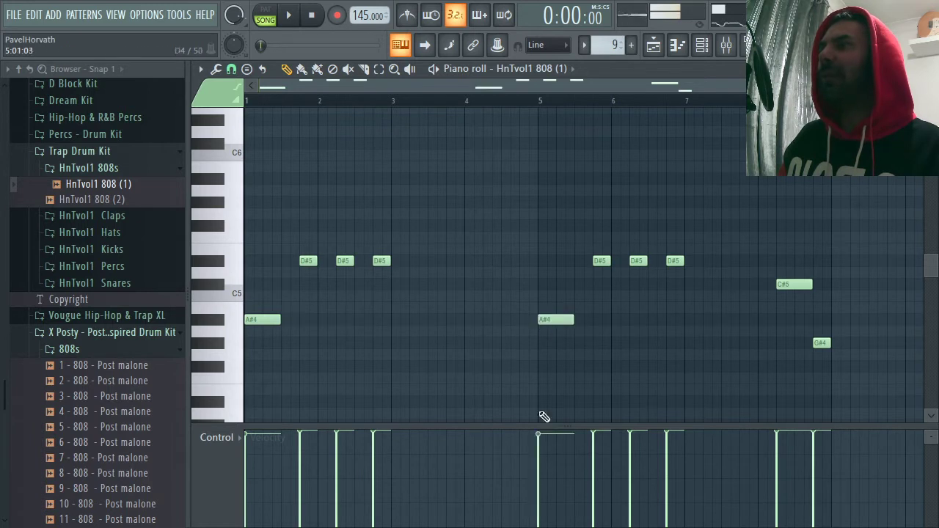
pyautogui.press('space')
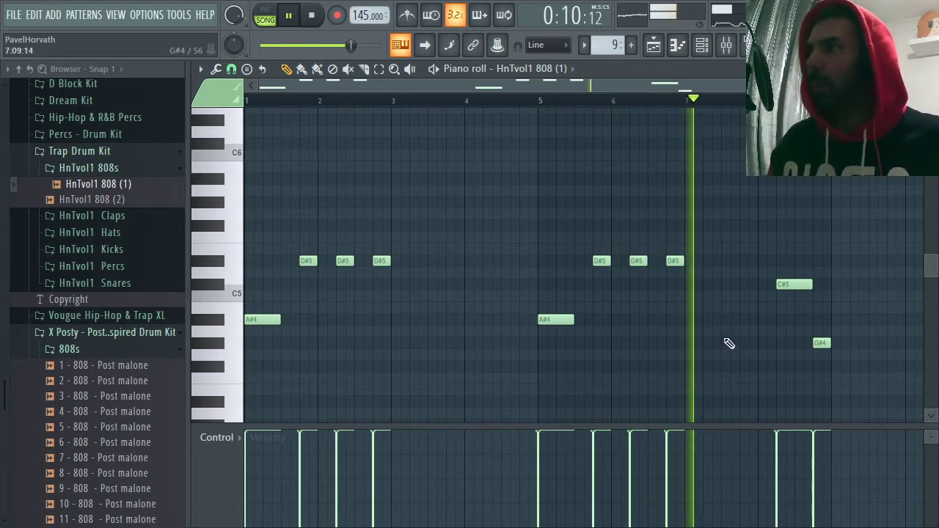
# - Add a half-bar A#4 note at the start of bar 7 and play the song from the beginning
pyautogui.click(694, 319)
pyautogui.press('space')
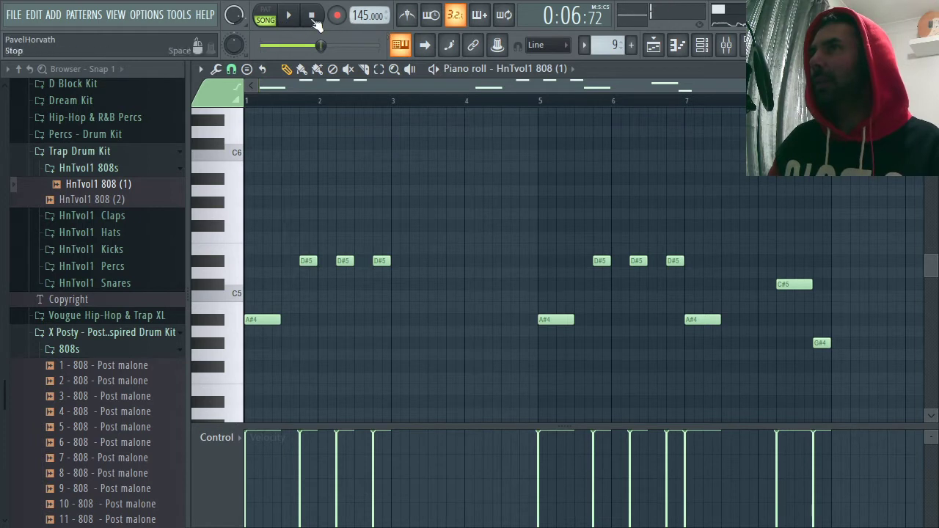
pyautogui.press('space')
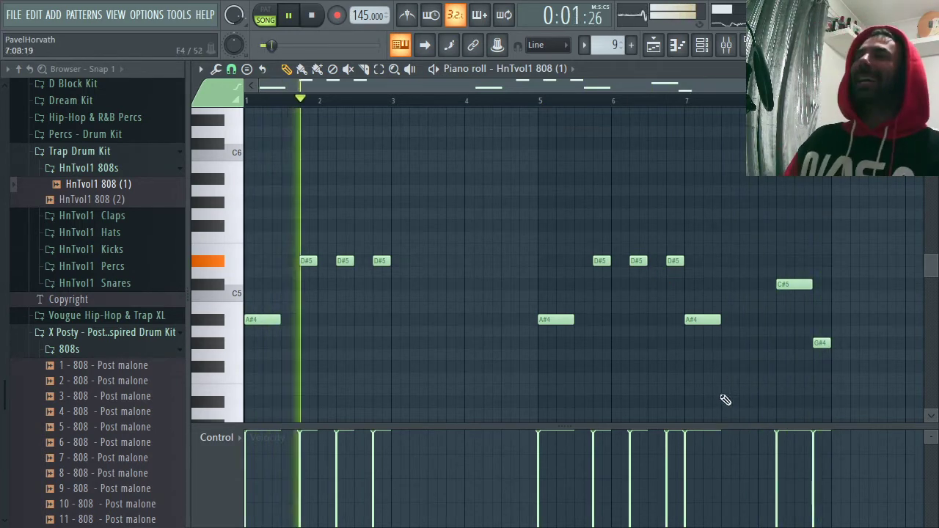
# - Return to the playlist and review the whole eight-bar loop during playback
pyautogui.press('F7')
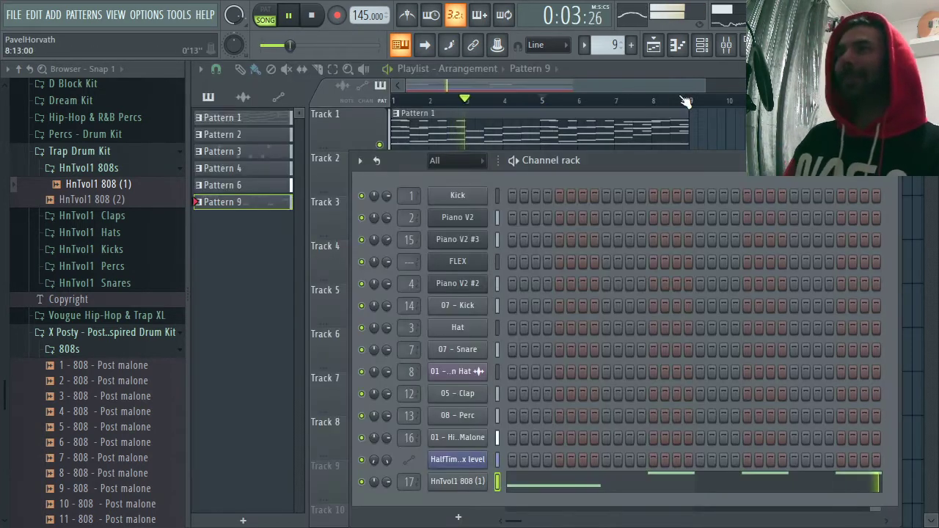
pyautogui.press('F6')
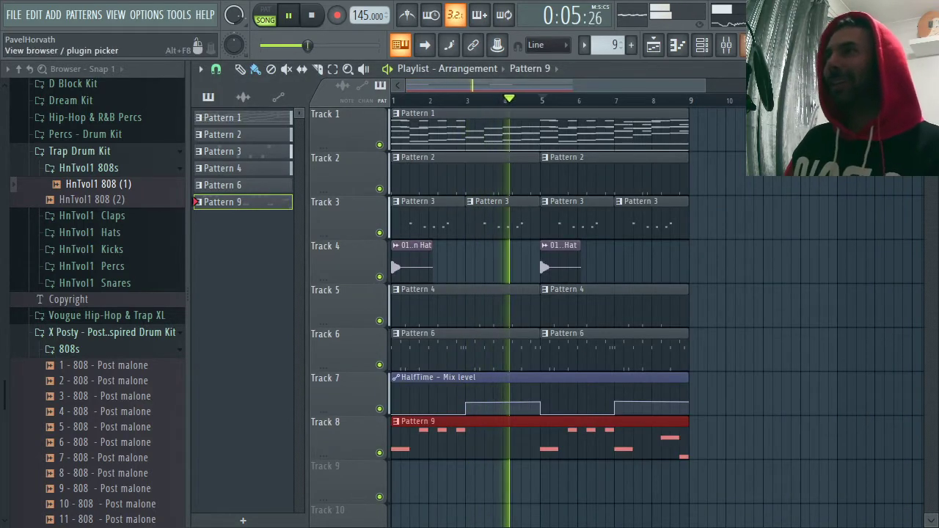
pyautogui.moveTo(705, 87); pyautogui.dragTo(625, 88)
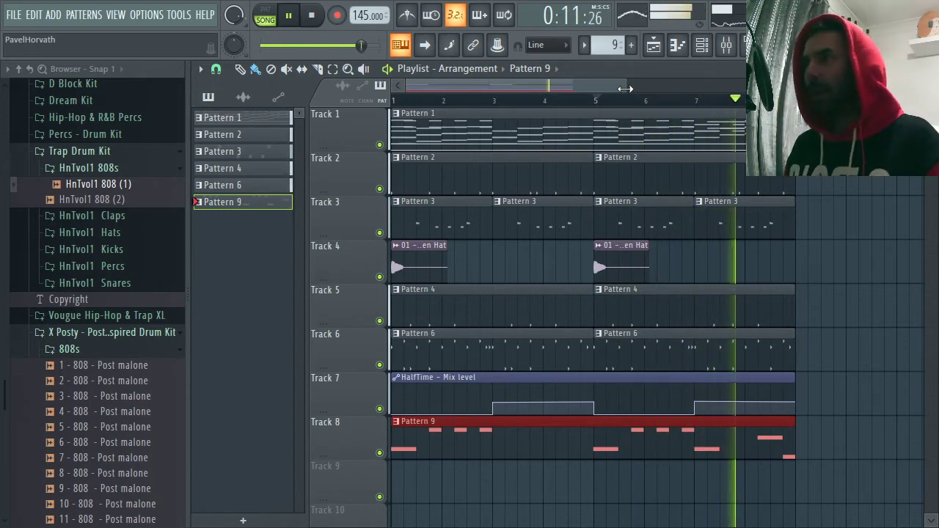
# - Switch to YouTube Studio and read the latest live chat messages, including the question about turning the loop into a whole beat
pyautogui.hotkey('alt', 'Tab')
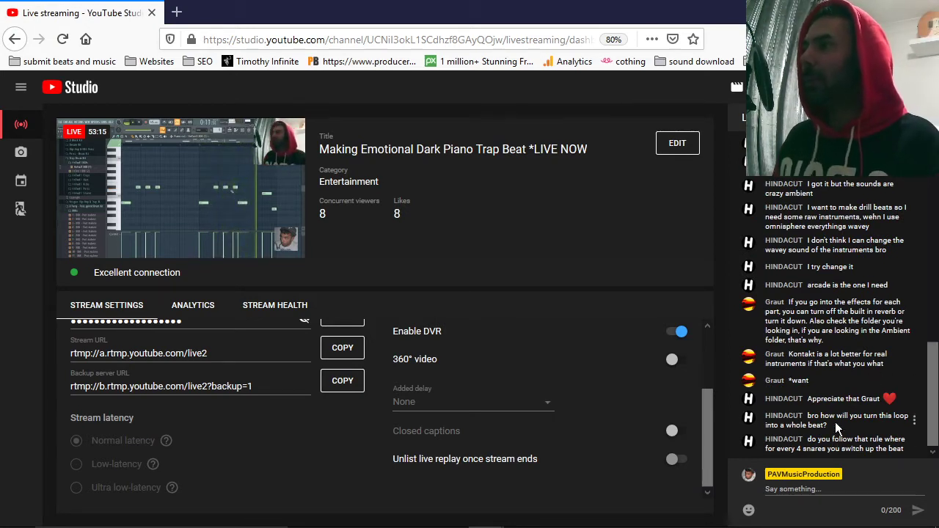
pyautogui.moveTo(807, 398); pyautogui.dragTo(880, 399)
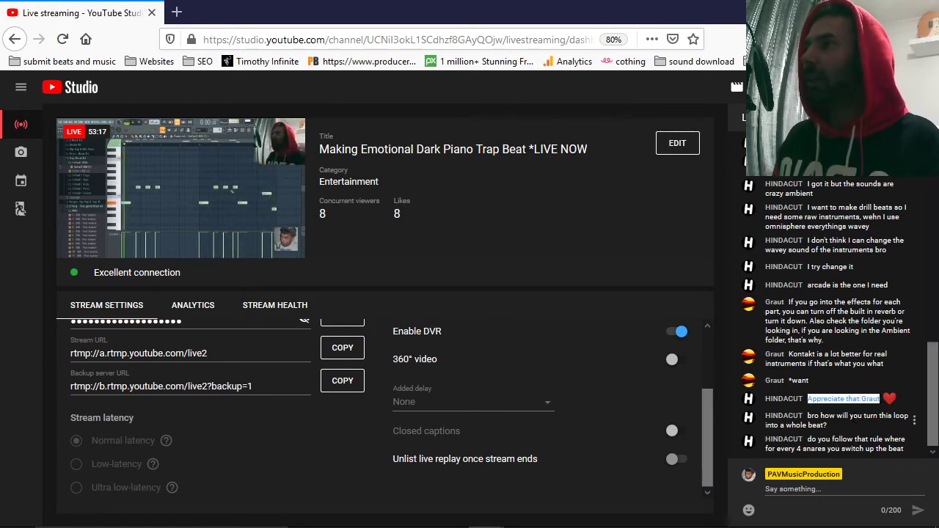
pyautogui.click(859, 406)
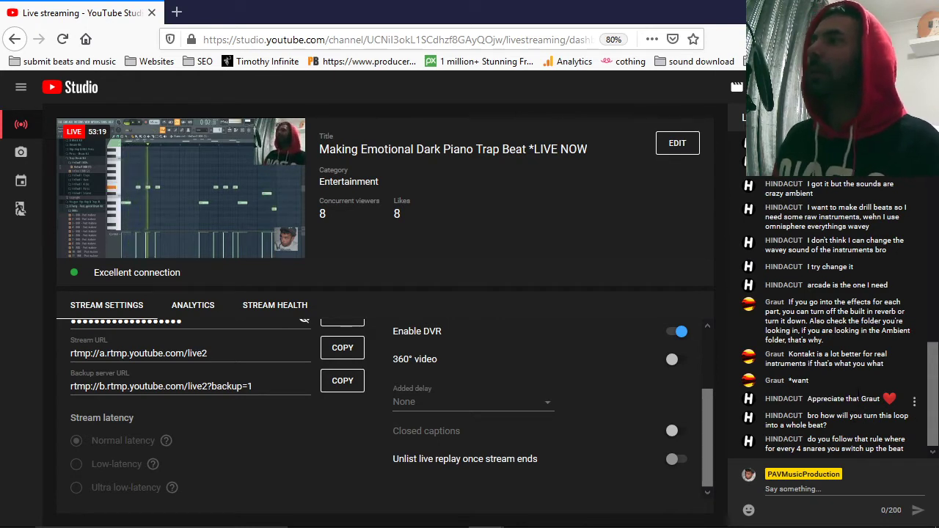
pyautogui.moveTo(793, 381); pyautogui.dragTo(803, 381)
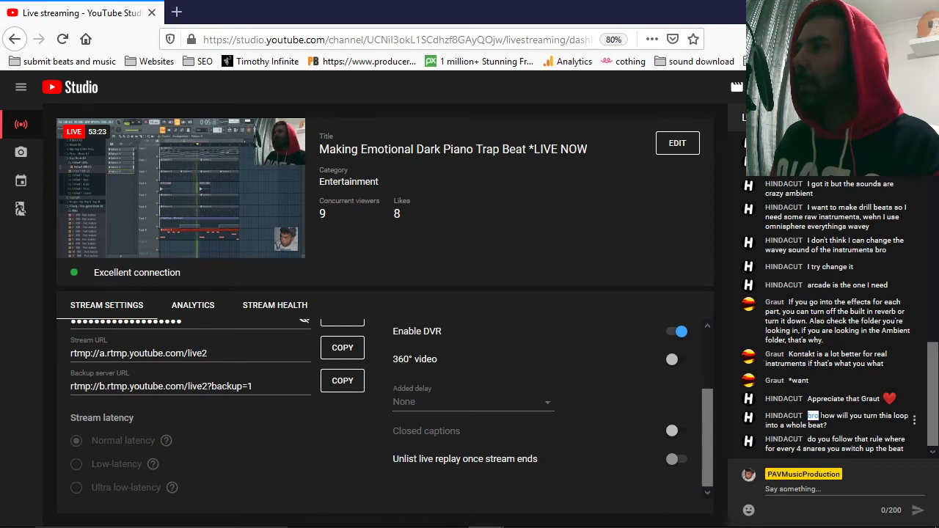
pyautogui.moveTo(819, 417)
pyautogui.mouseDown()
pyautogui.moveTo(830, 416)
pyautogui.moveTo(819, 416)
pyautogui.mouseUp()
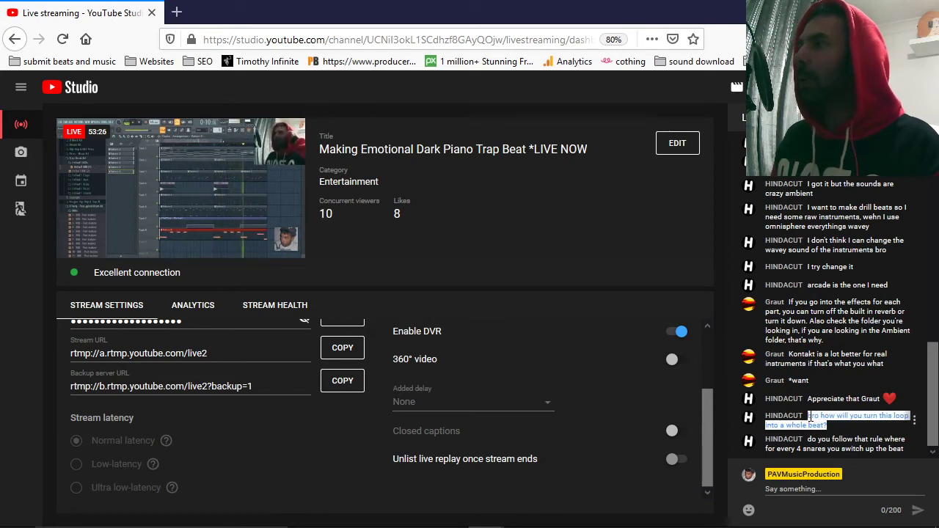
pyautogui.click(837, 430)
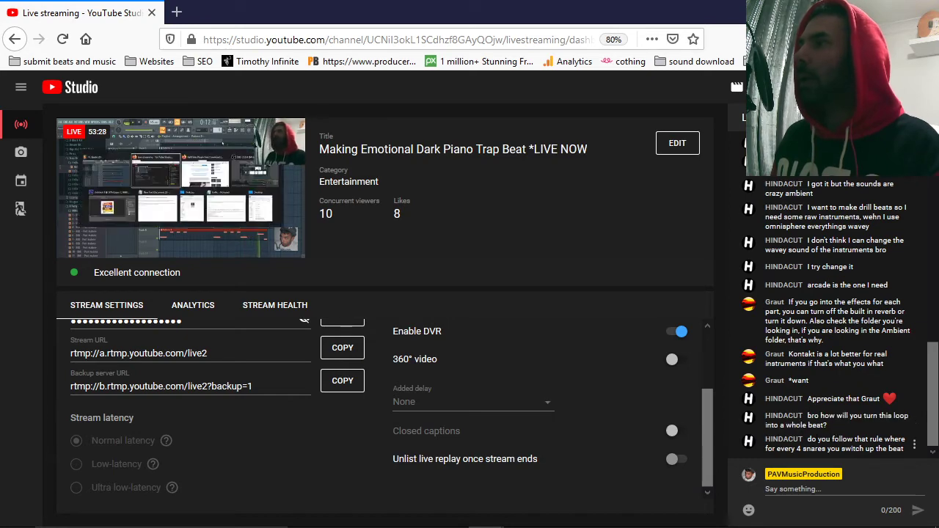
pyautogui.hotkey('alt', 'Tab')
pyautogui.hotkey('alt', 'Tab')
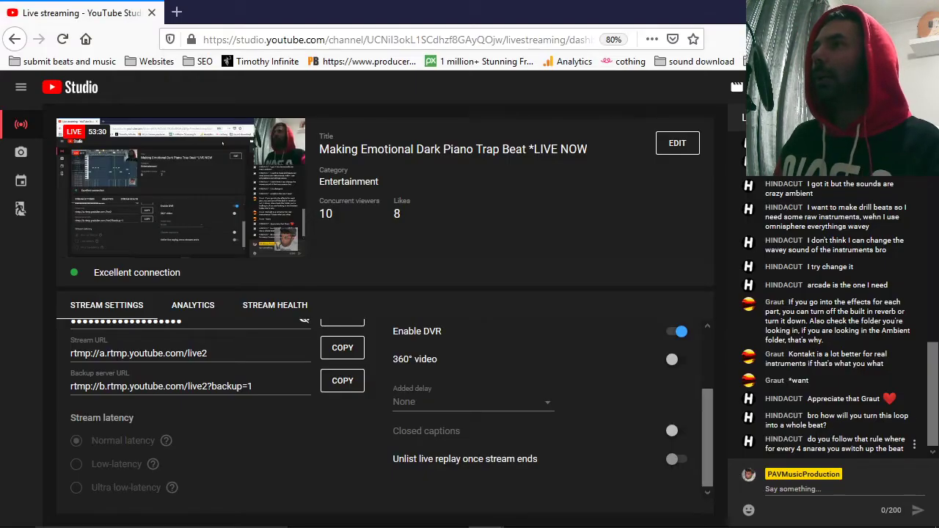
pyautogui.moveTo(808, 416); pyautogui.dragTo(832, 433)
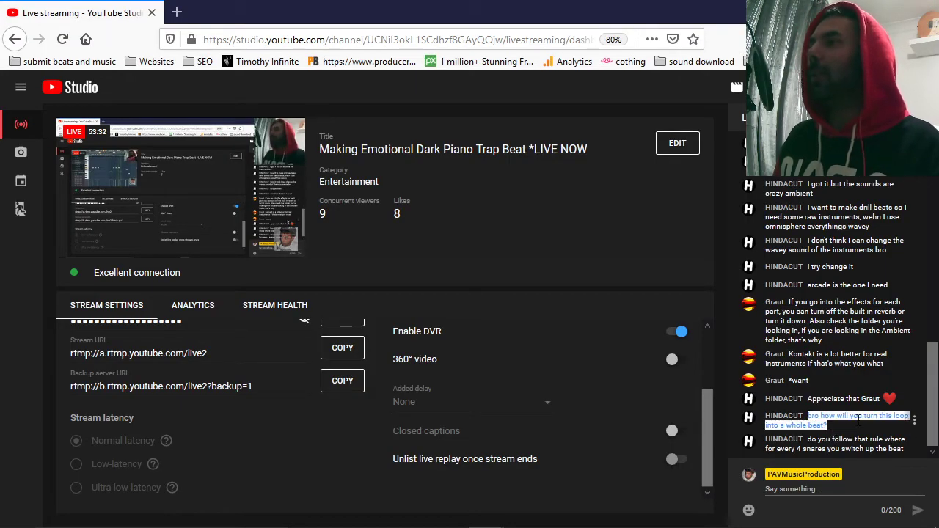
# - Switch back to FL Studio, duplicate all playlist clips so the copy starts at bar 9, and return the playhead to bar 1
pyautogui.hotkey('alt', 'Tab')
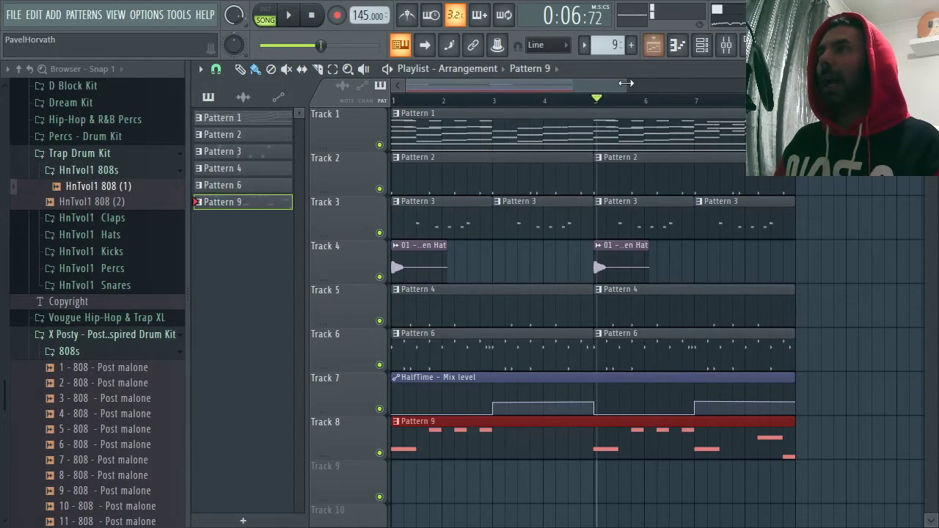
pyautogui.moveTo(626, 82); pyautogui.dragTo(734, 83)
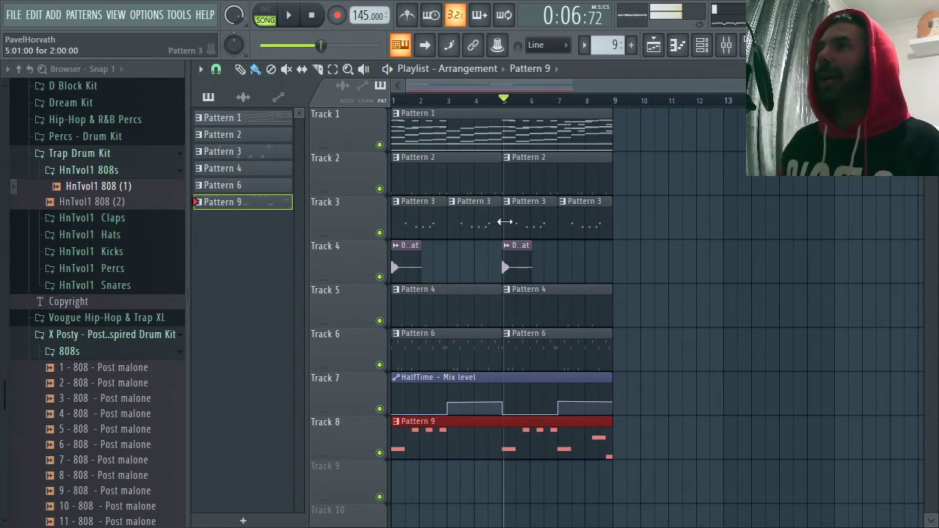
pyautogui.hotkey('ctrl', 'a')
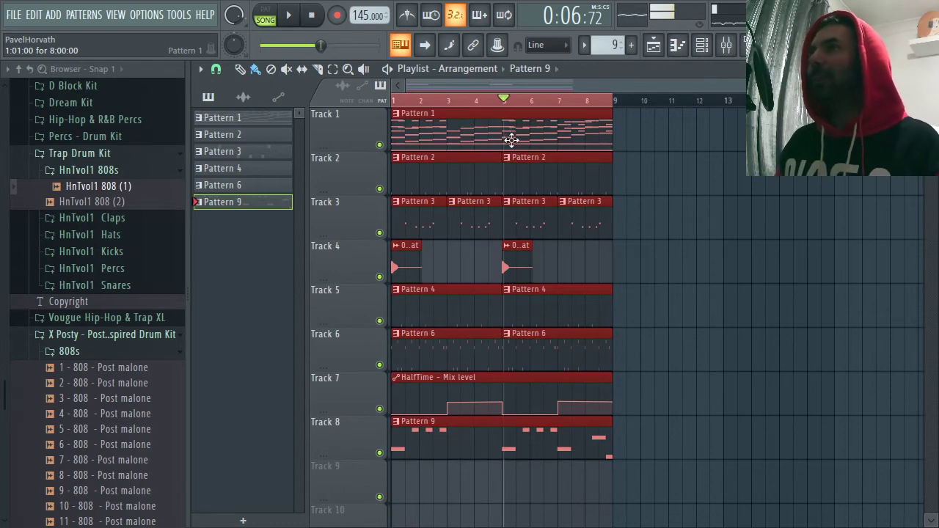
pyautogui.hotkey('alt', 'Tab')
pyautogui.hotkey('alt', 'Tab')
pyautogui.moveTo(462, 138); pyautogui.dragTo(686, 138)
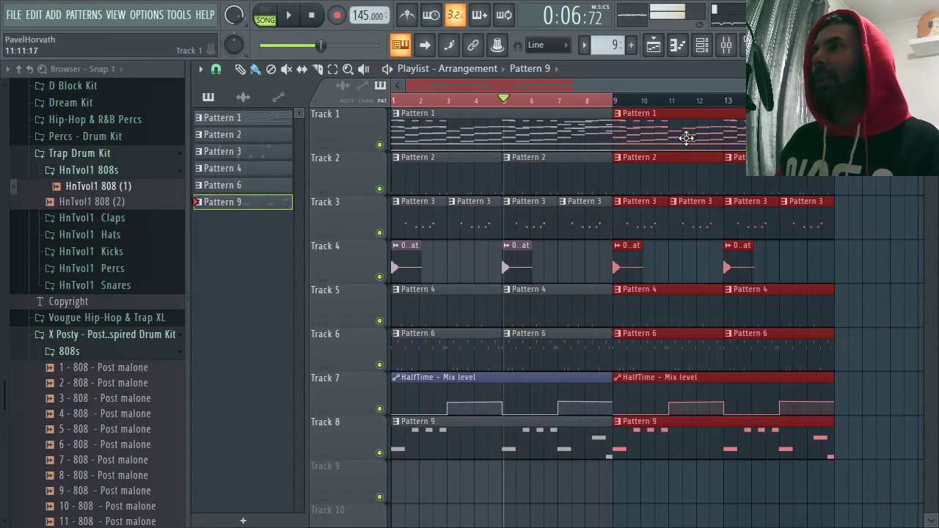
pyautogui.click(395, 101)
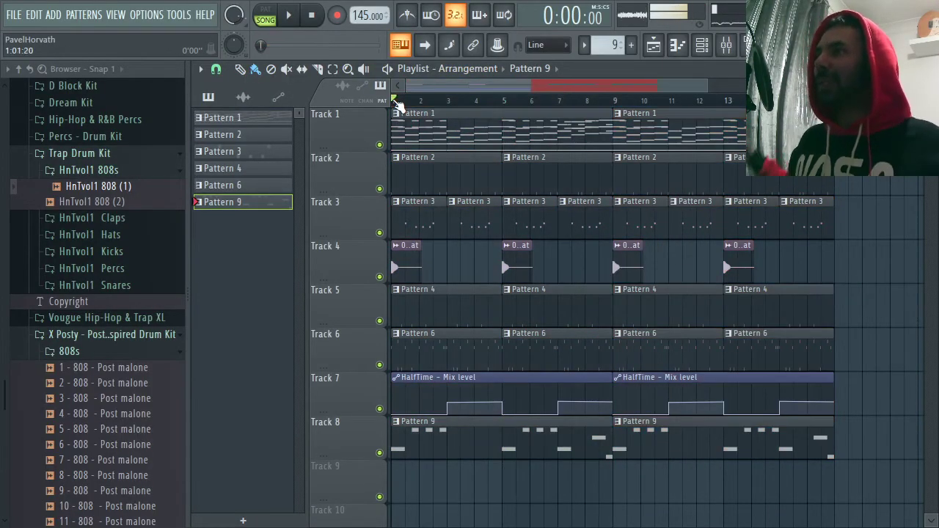
pyautogui.moveTo(703, 87); pyautogui.dragTo(764, 87)
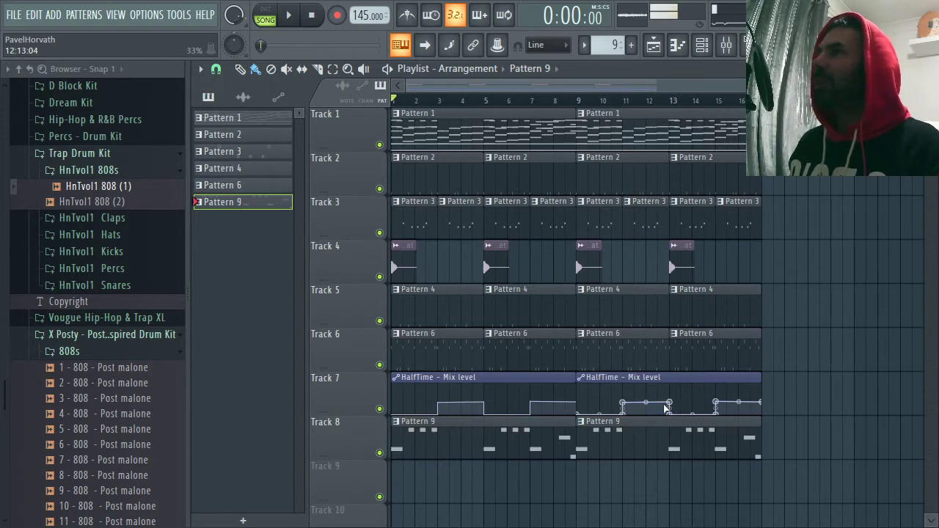
# - Switch to YouTube Studio and read the live chat messages about Omnisphere, Arcade, built-in reverb and switching up the beat every four snares
pyautogui.hotkey('alt', 'Tab')
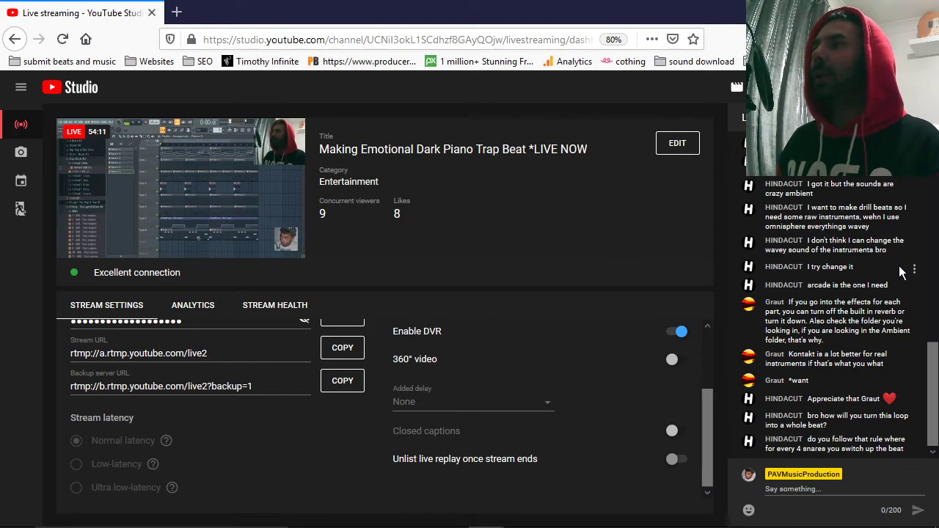
pyautogui.scroll(1, 898, 265)
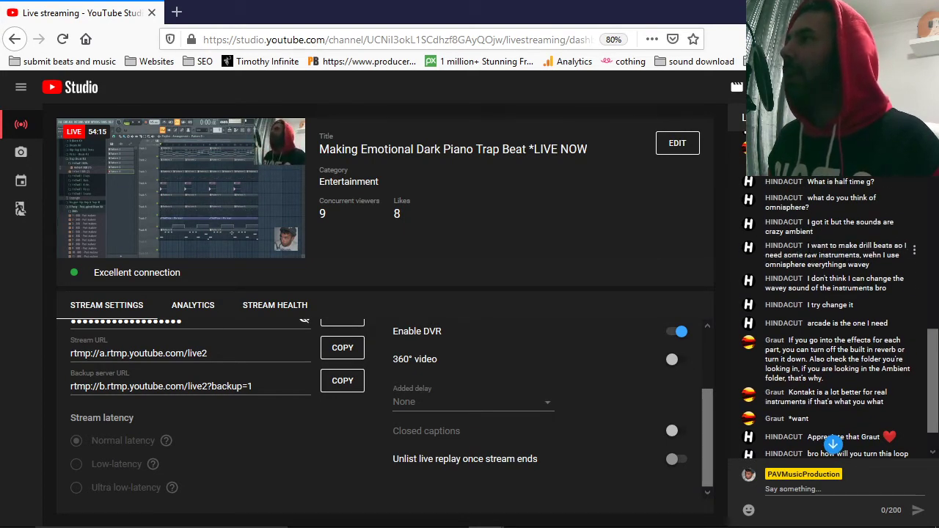
pyautogui.click(873, 272)
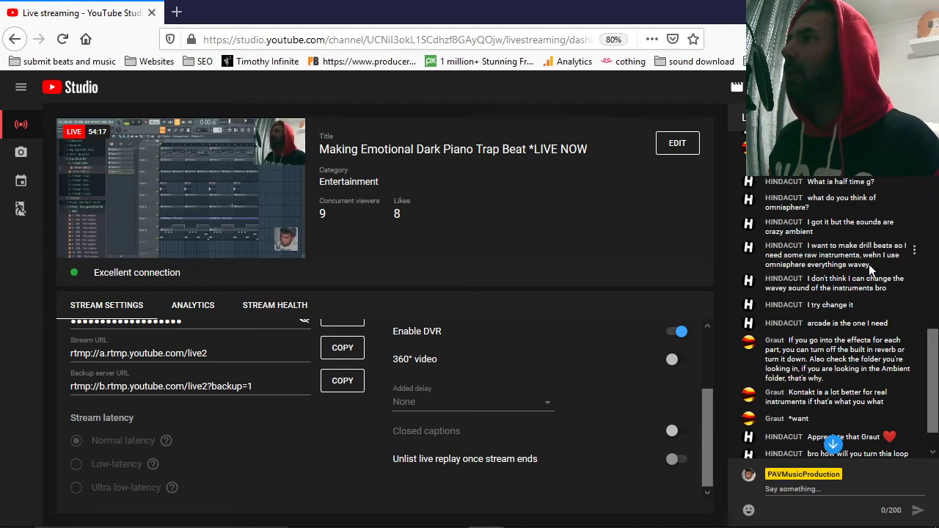
pyautogui.moveTo(834, 262); pyautogui.dragTo(819, 254)
pyautogui.click(814, 272)
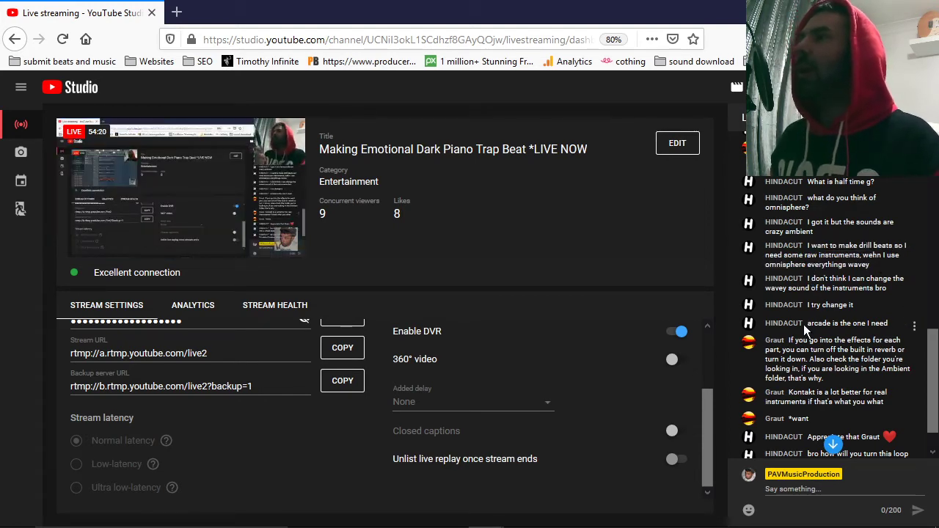
pyautogui.moveTo(806, 324); pyautogui.dragTo(841, 323)
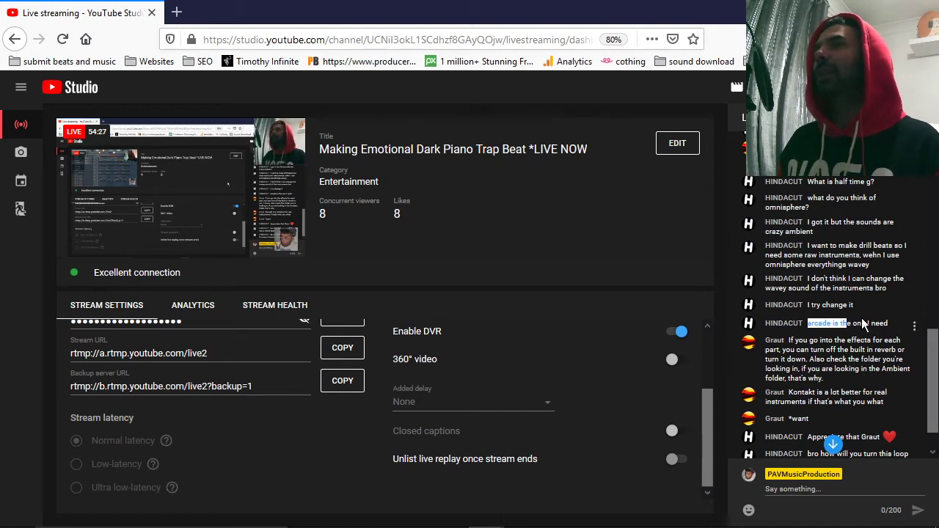
pyautogui.scroll(-2, 870, 299)
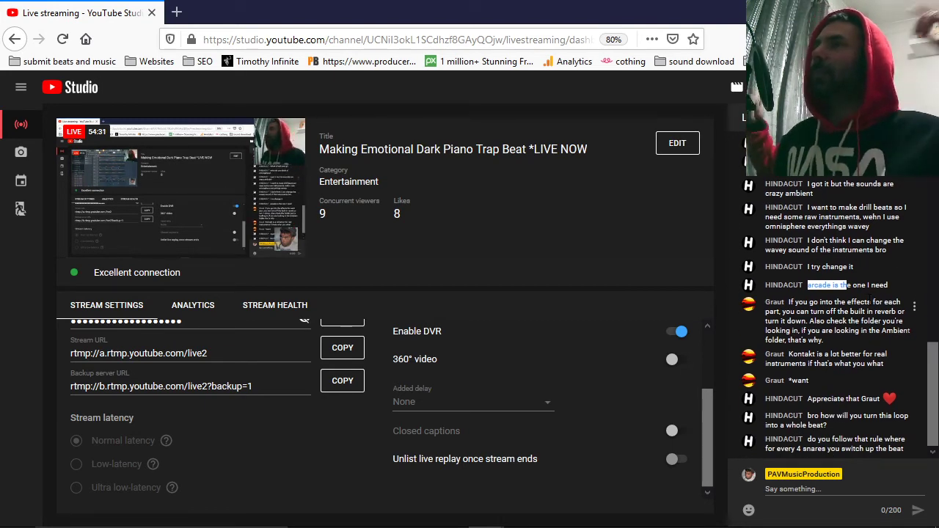
pyautogui.scroll(3, 866, 297)
pyautogui.scroll(-3, 814, 288)
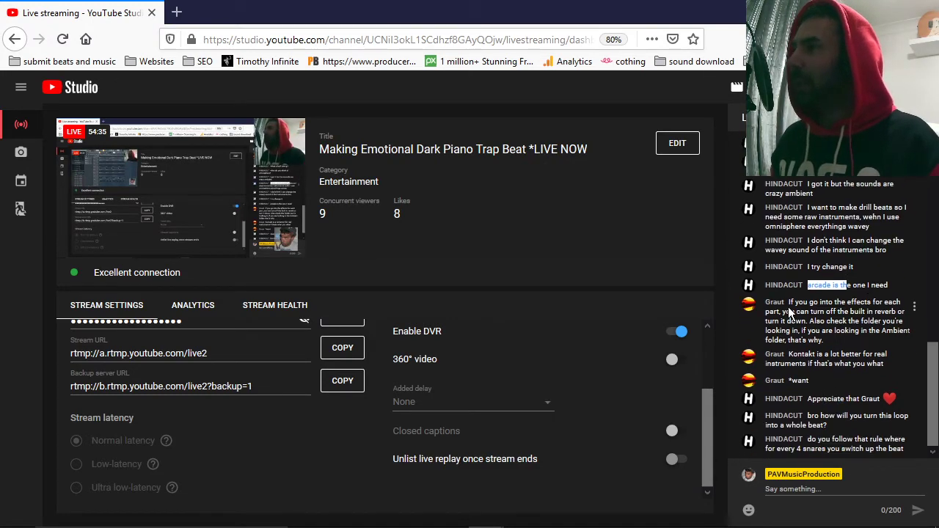
# - Return to FL Studio and play the 16-bar arrangement from the beginning, keeping both eight-bar sections in view, then stop playback
pyautogui.hotkey('alt', 'Tab')
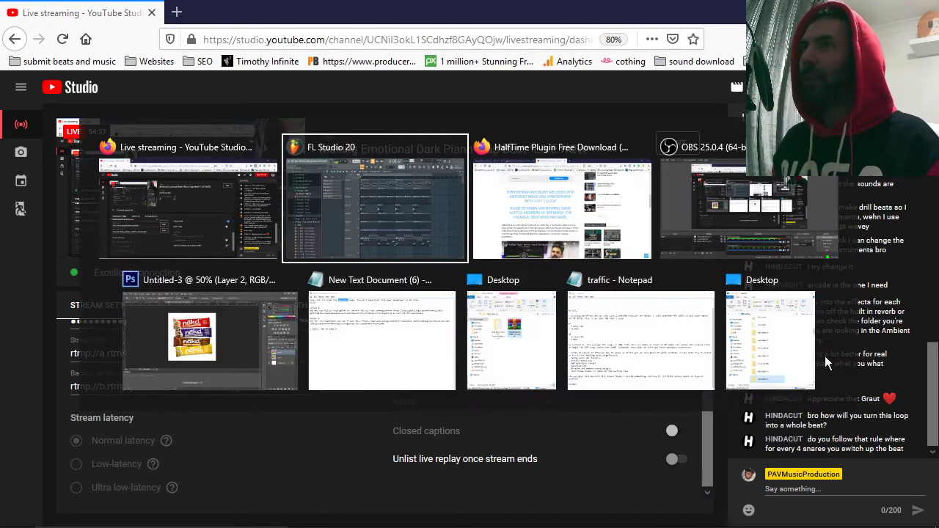
pyautogui.moveTo(736, 88); pyautogui.dragTo(654, 91)
pyautogui.press('space')
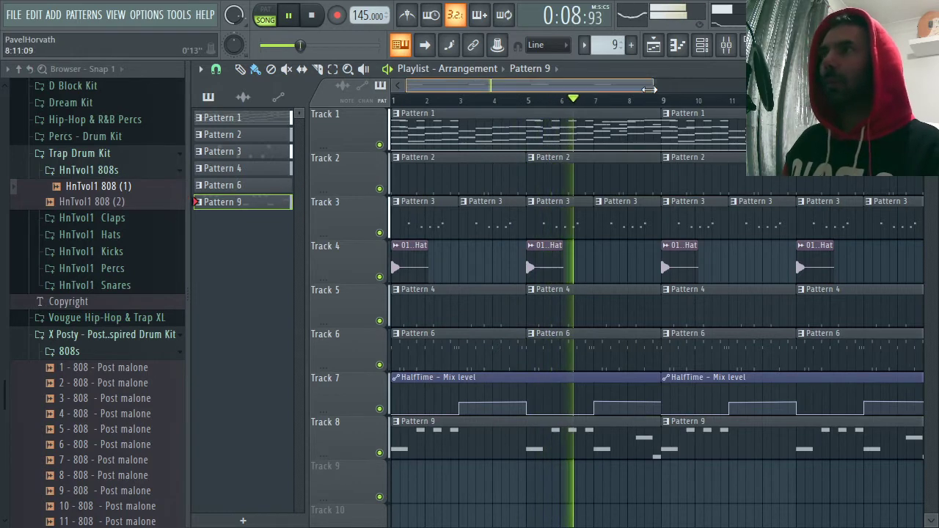
pyautogui.moveTo(650, 89); pyautogui.dragTo(664, 86)
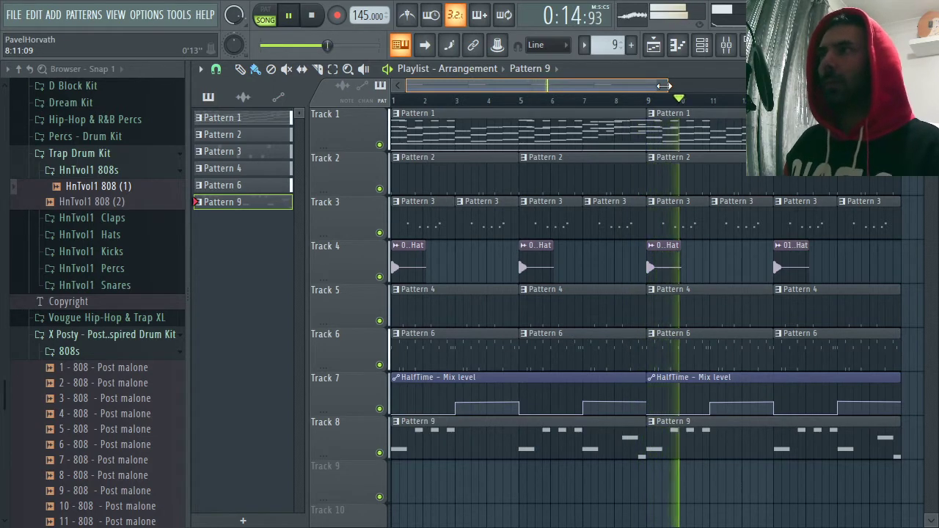
pyautogui.moveTo(190, 161); pyautogui.dragTo(161, 161)
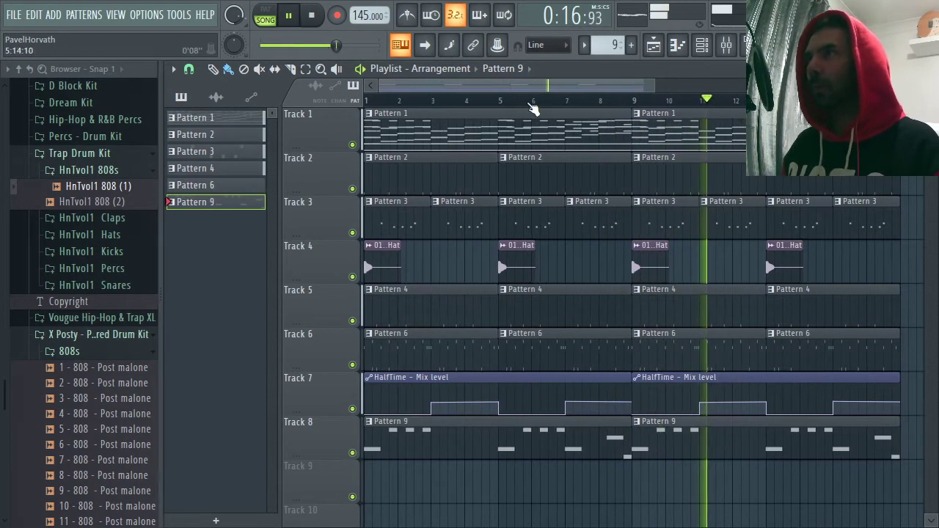
pyautogui.moveTo(646, 84); pyautogui.dragTo(667, 85)
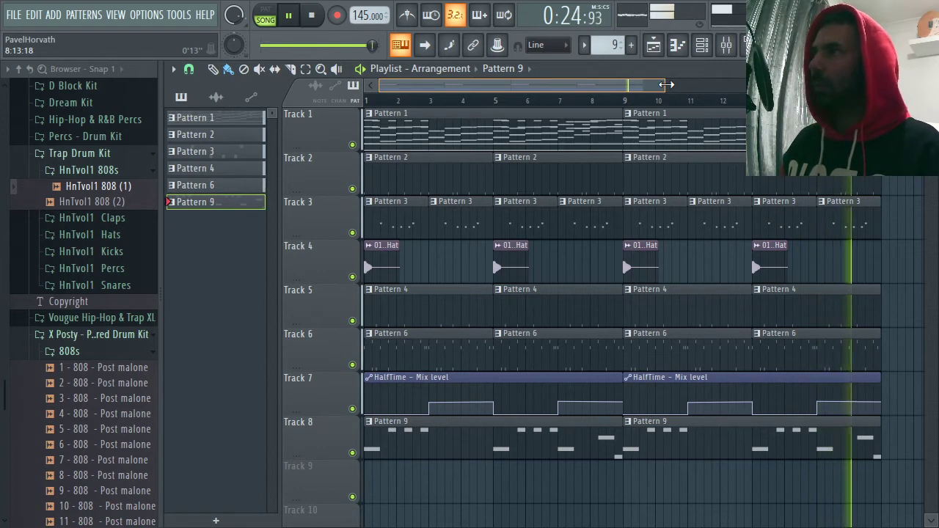
pyautogui.press('space')
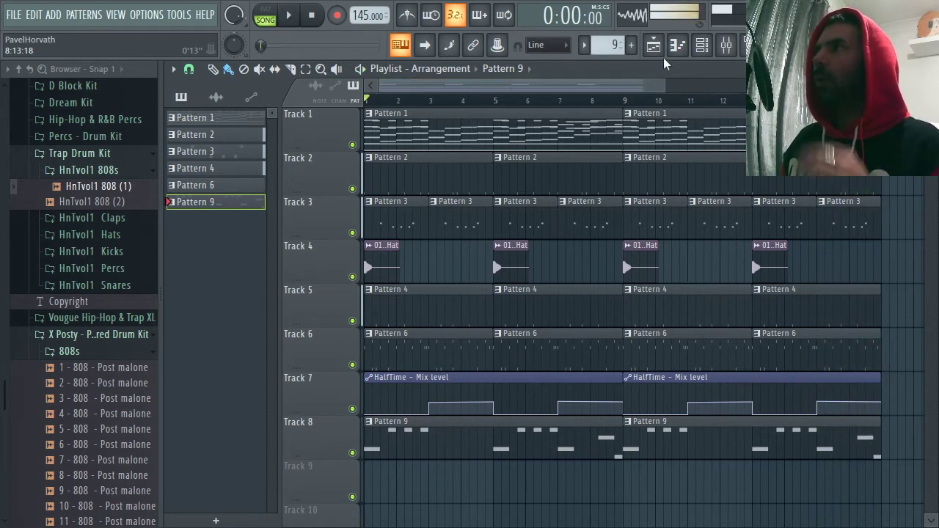
# - Open the channel rack and insert an Arcade instrument channel above Piano V2 #3
pyautogui.click(702, 45)
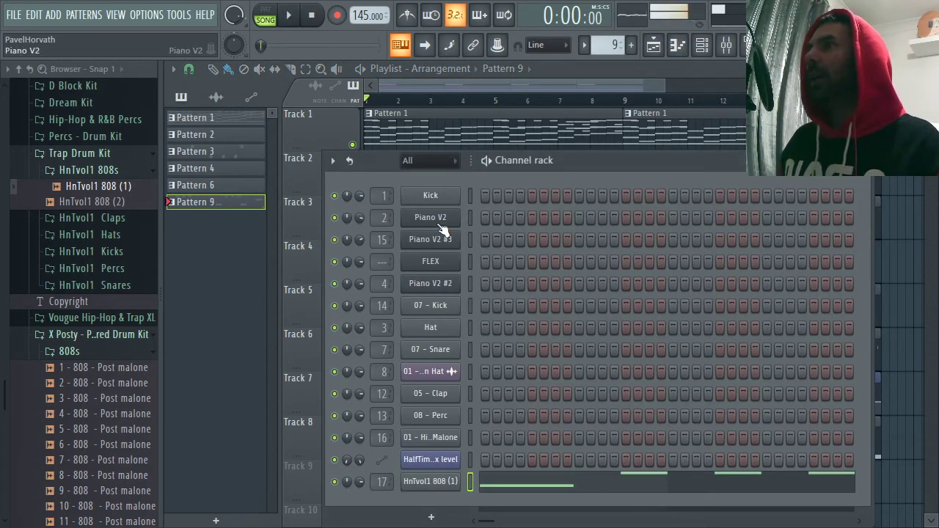
pyautogui.moveTo(597, 165); pyautogui.dragTo(638, 173)
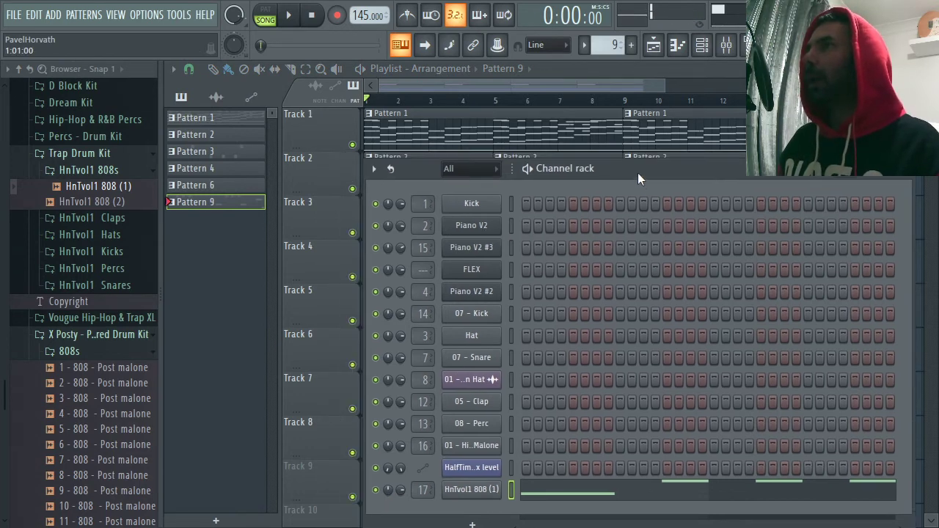
pyautogui.rightClick(481, 247)
pyautogui.moveTo(589, 345)
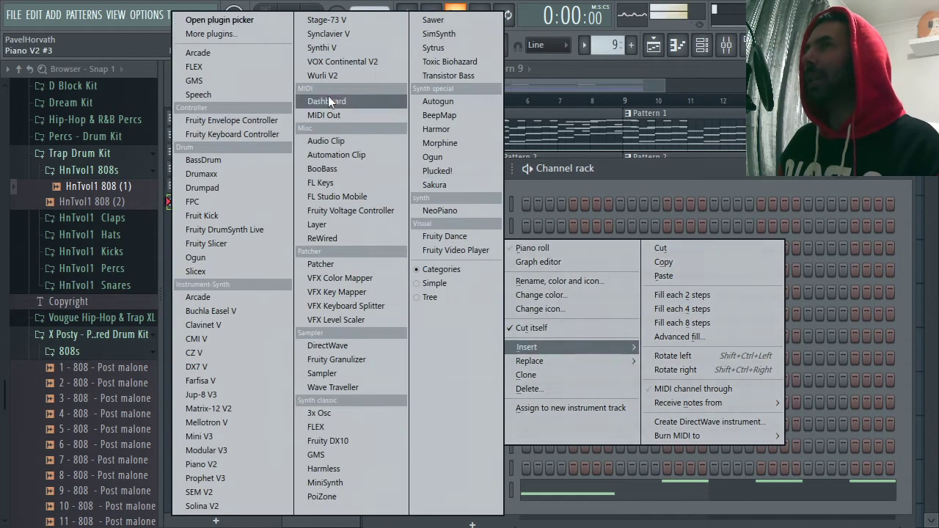
pyautogui.click(256, 52)
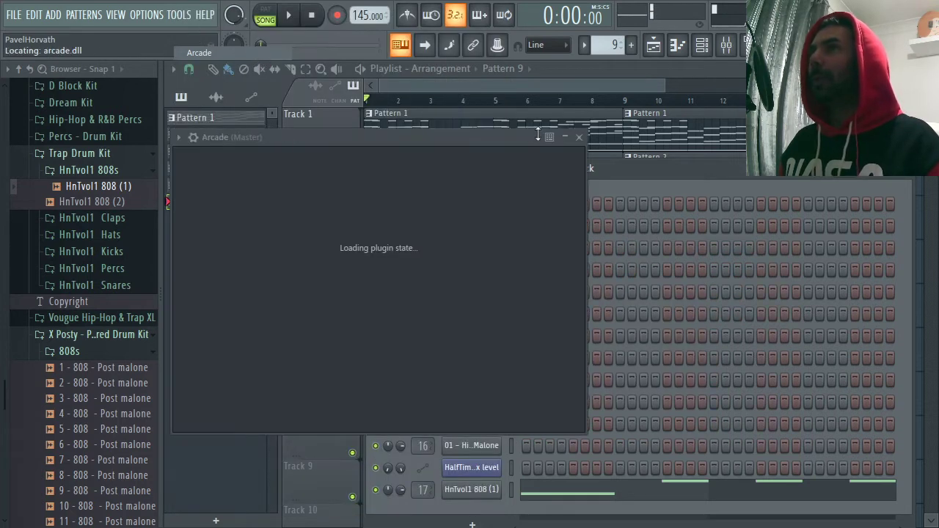
# - Switch to YouTube Studio to read the newest live chat messages, then return to the Arcade window in FL Studio
pyautogui.hotkey('alt', 'Tab')
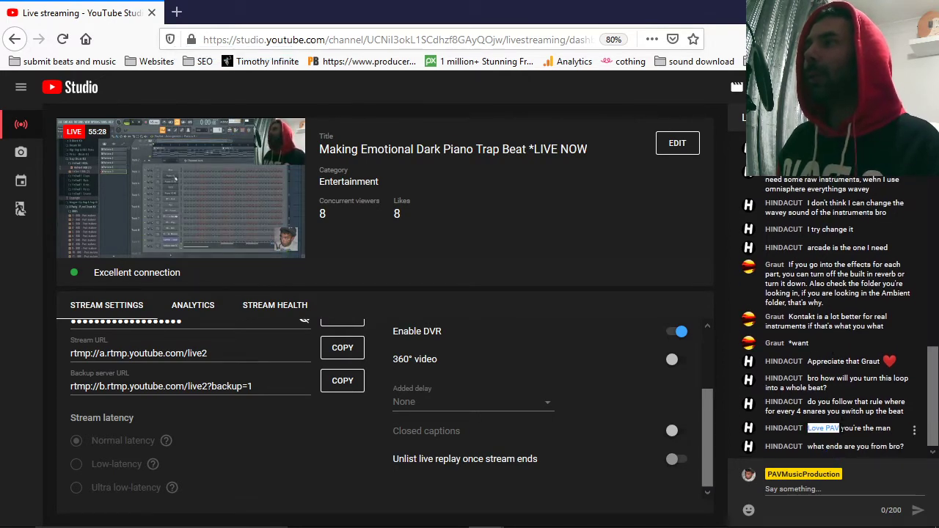
pyautogui.click(857, 428)
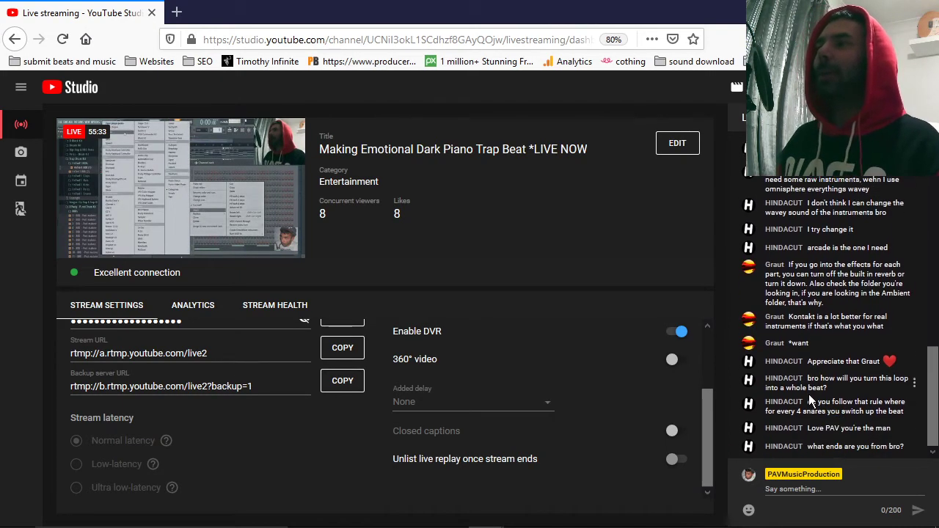
pyautogui.hotkey('alt', 'Tab')
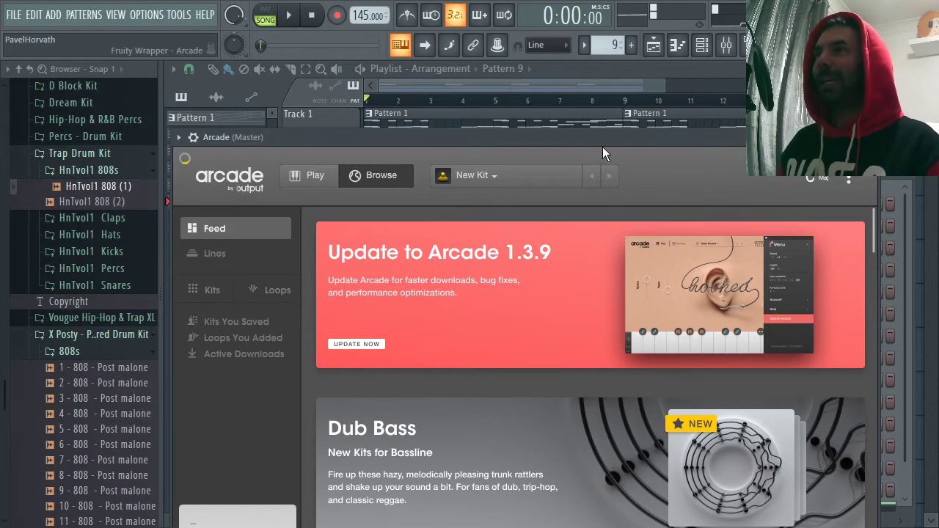
pyautogui.moveTo(602, 146); pyautogui.dragTo(600, 77)
pyautogui.hotkey('alt', 'Tab')
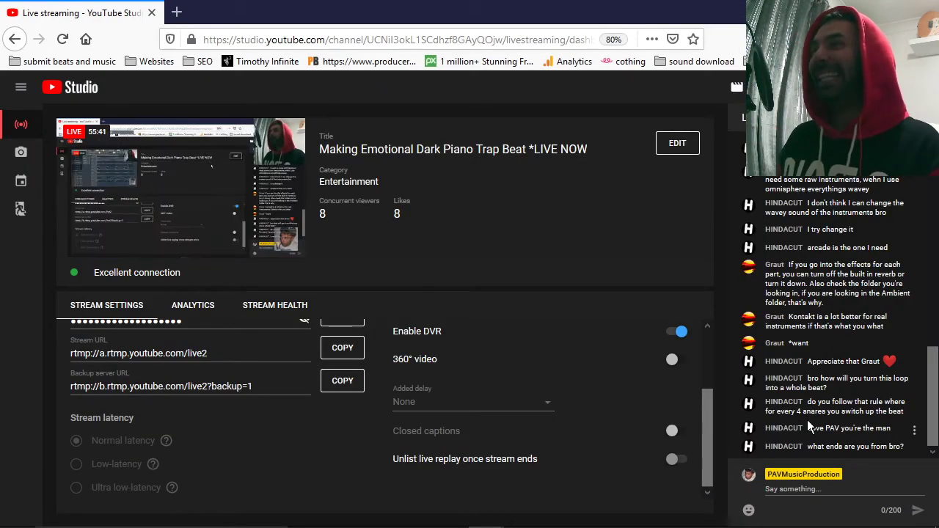
pyautogui.hotkey('alt', 'Tab')
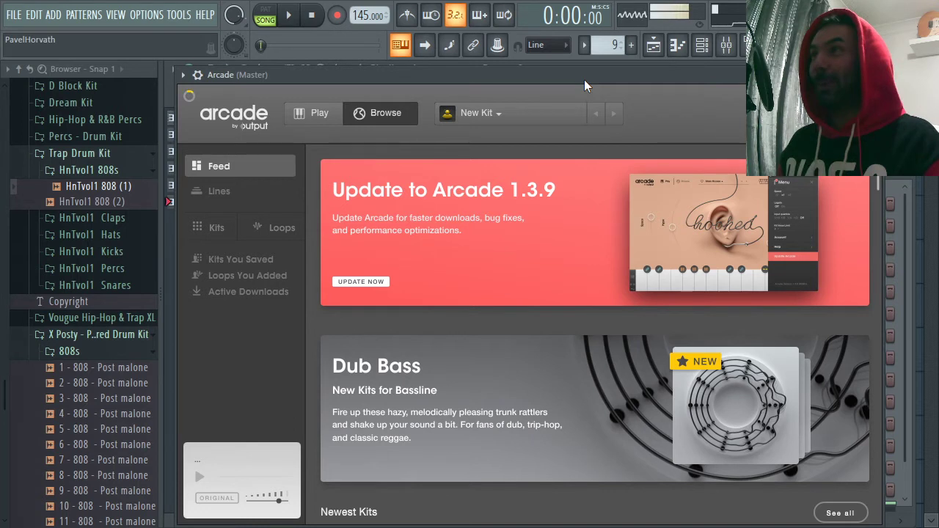
# - Play the opening of the song briefly, close the Arcade window and reopen it from its channel
pyautogui.moveTo(585, 80); pyautogui.dragTo(588, 80)
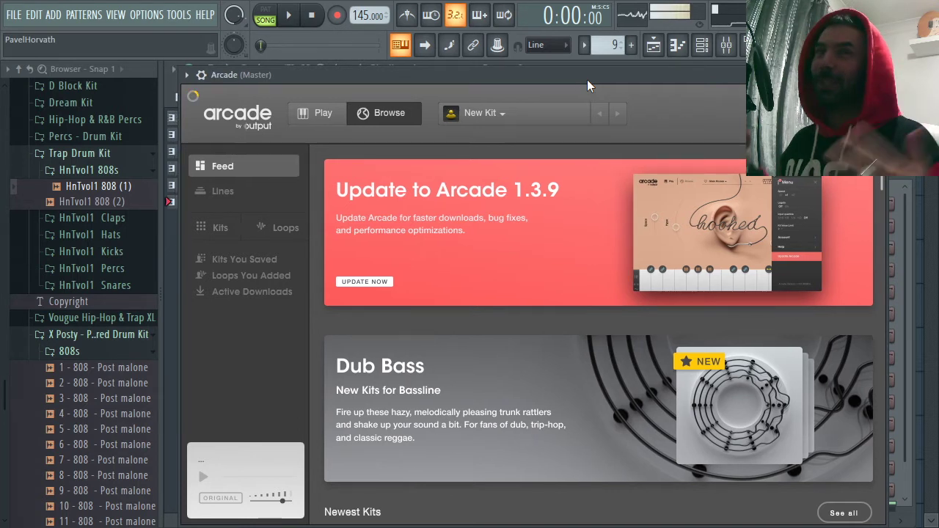
pyautogui.press('space')
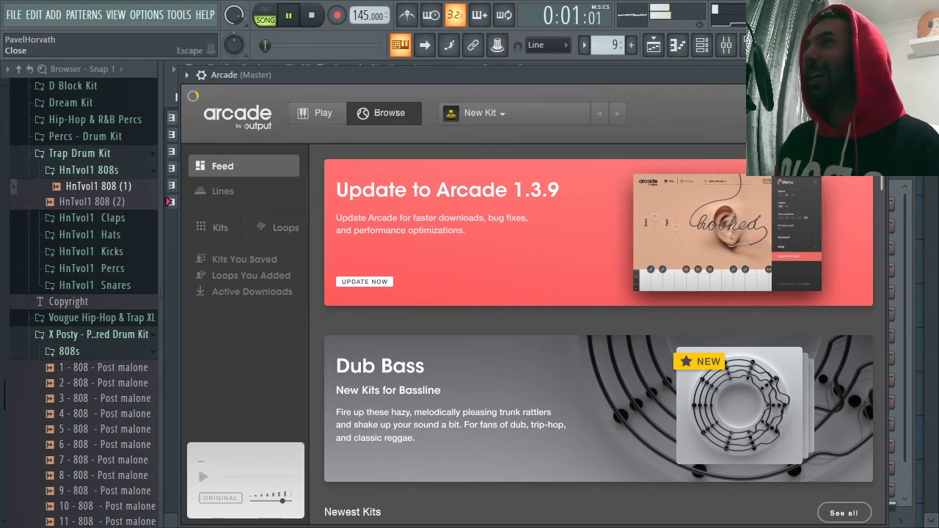
pyautogui.click(877, 75)
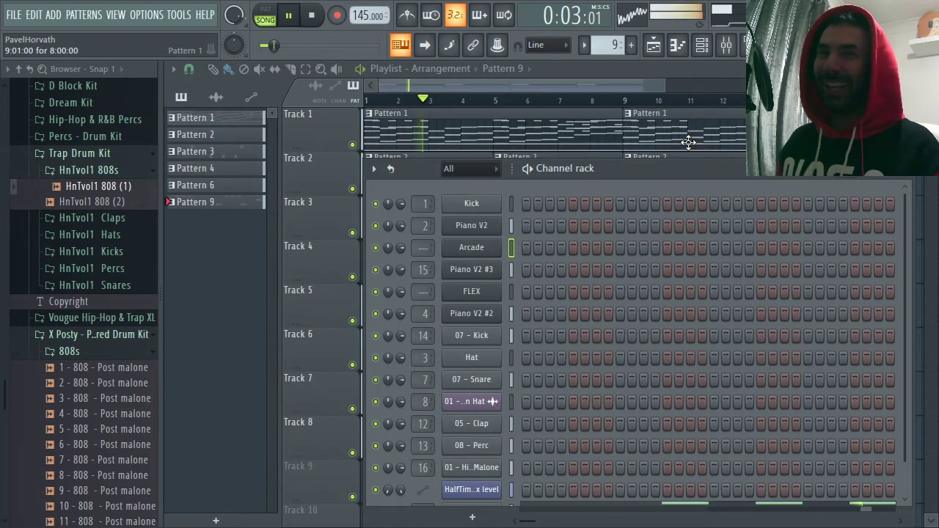
pyautogui.press('space')
pyautogui.moveTo(647, 167); pyautogui.dragTo(652, 130)
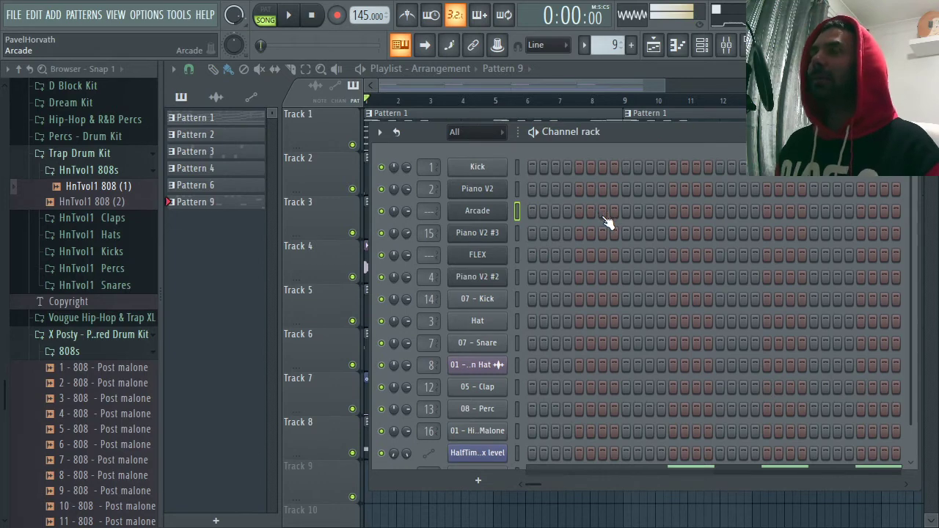
pyautogui.click(477, 211)
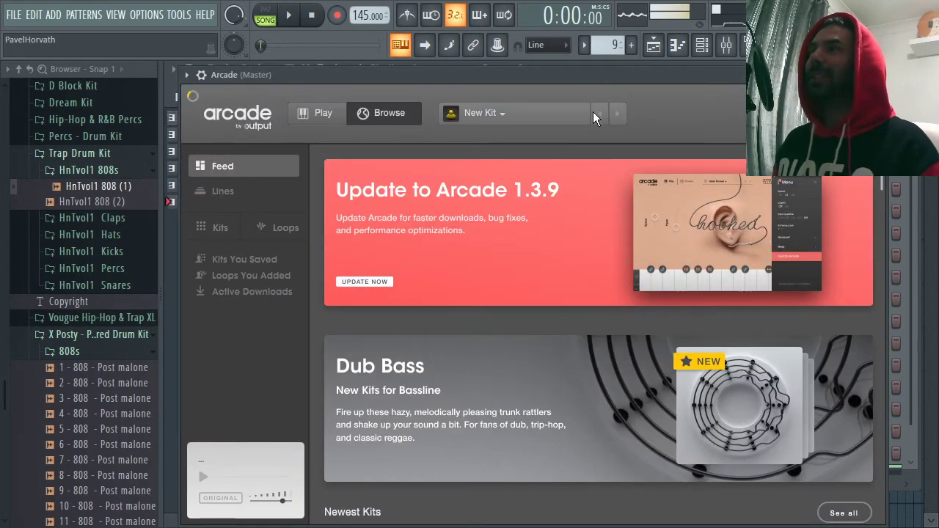
# - Check the latest live chat messages in YouTube Studio and return to the Arcade window in FL Studio
pyautogui.moveTo(504, 70); pyautogui.dragTo(544, 99)
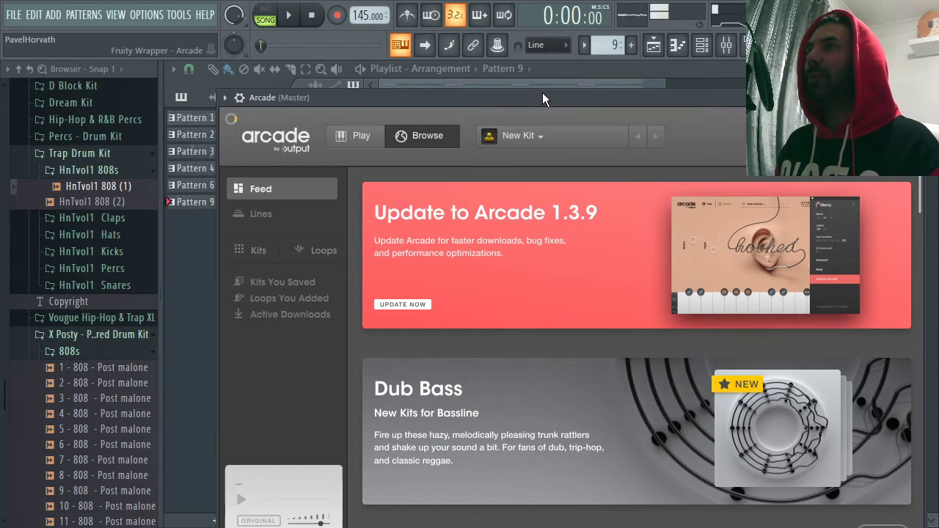
pyautogui.moveTo(543, 93); pyautogui.dragTo(512, 165)
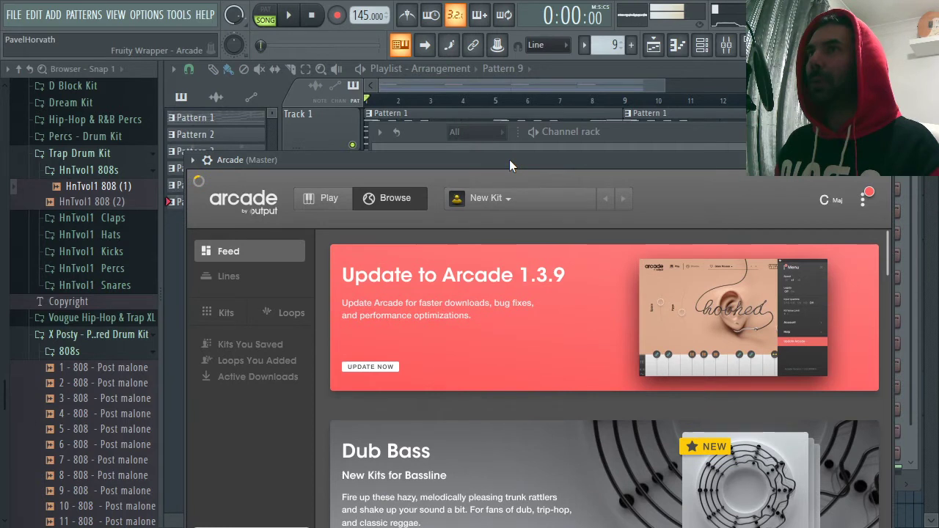
pyautogui.moveTo(509, 160); pyautogui.dragTo(488, 155)
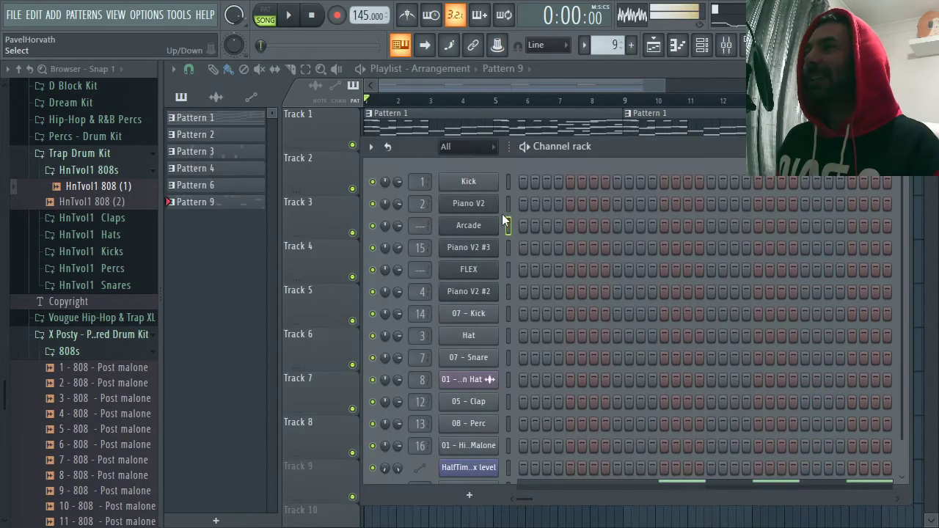
pyautogui.hotkey('alt', 'Tab')
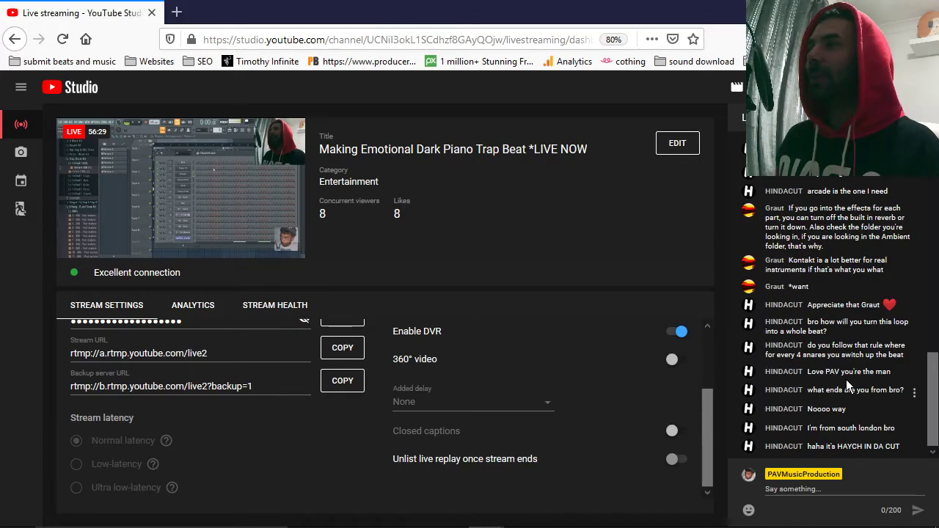
pyautogui.hotkey('alt', 'Tab')
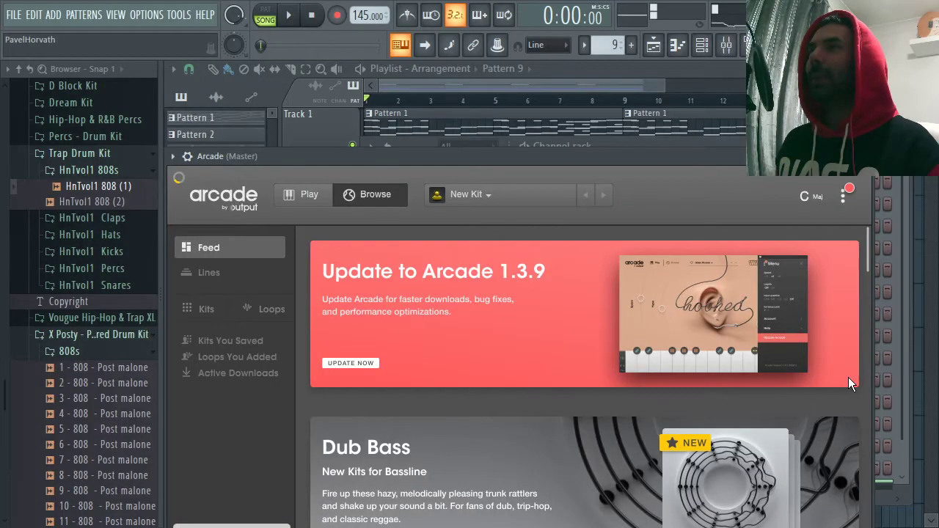
# - Show Arcade's Lines library and position the plugin window so that more of the list fits on screen
pyautogui.moveTo(602, 153); pyautogui.dragTo(632, 132)
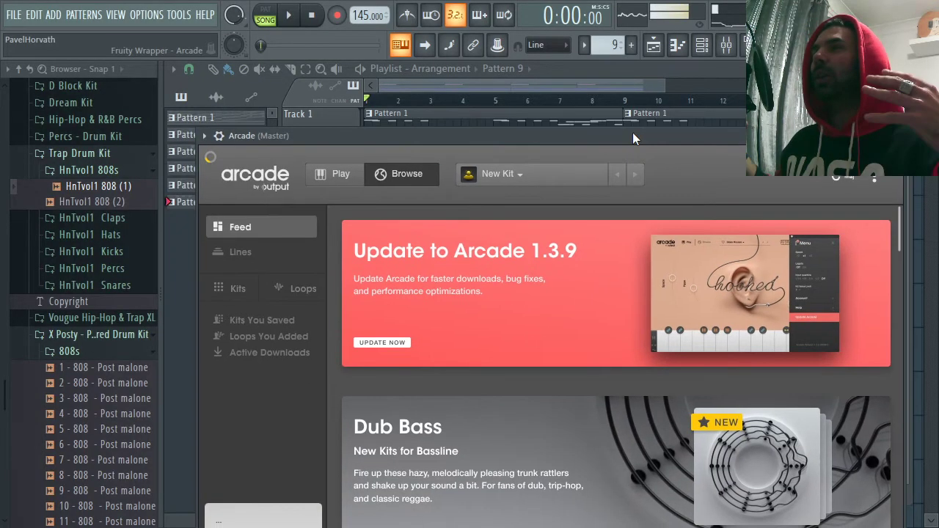
pyautogui.click(549, 180)
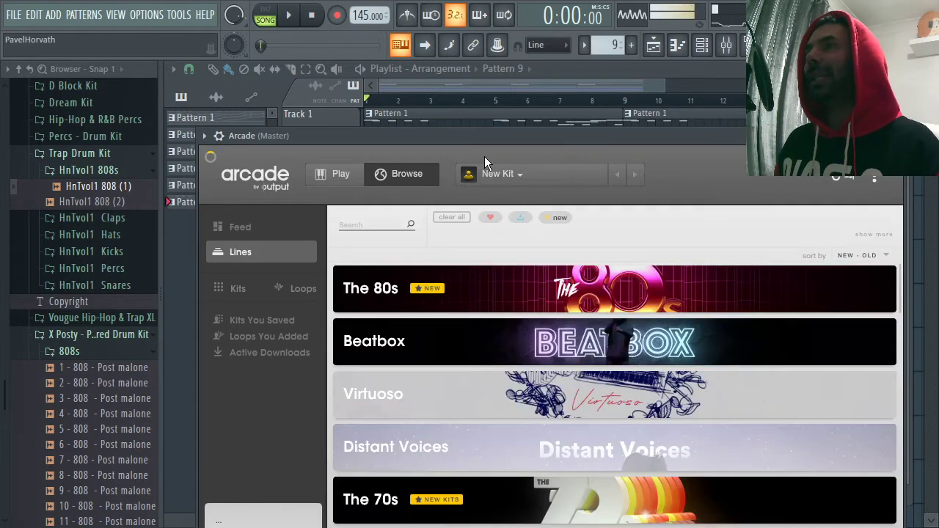
pyautogui.moveTo(484, 157); pyautogui.dragTo(498, 78)
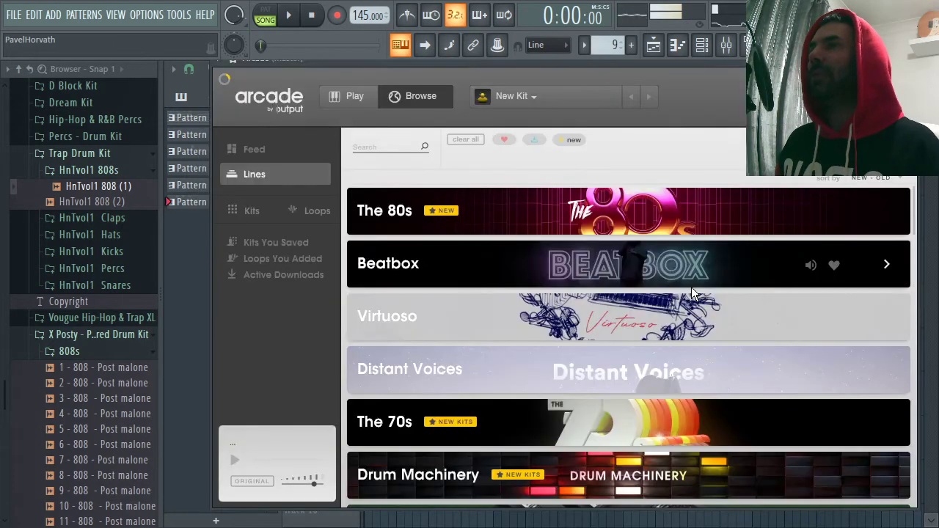
# - Open the Distant Voices line in Arcade's library and move the plugin window out of the way
pyautogui.click(611, 377)
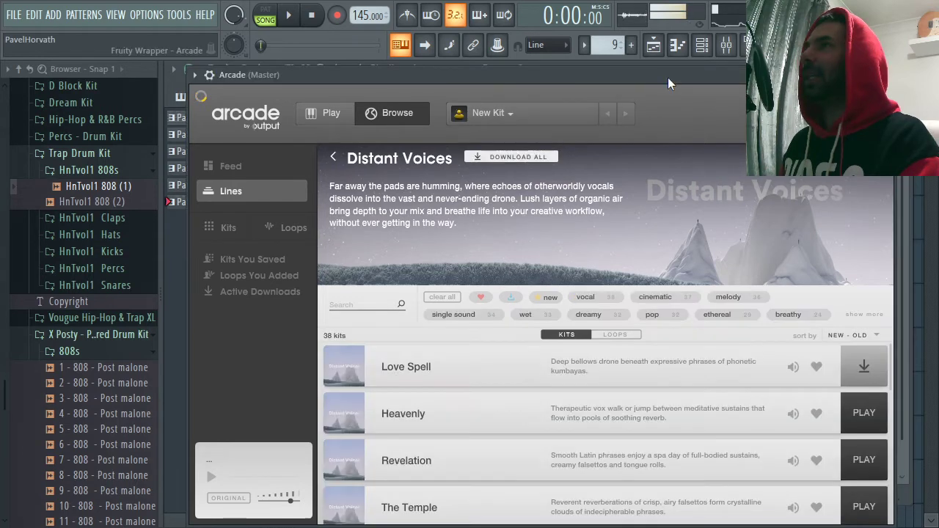
pyautogui.moveTo(668, 77); pyautogui.dragTo(675, 340)
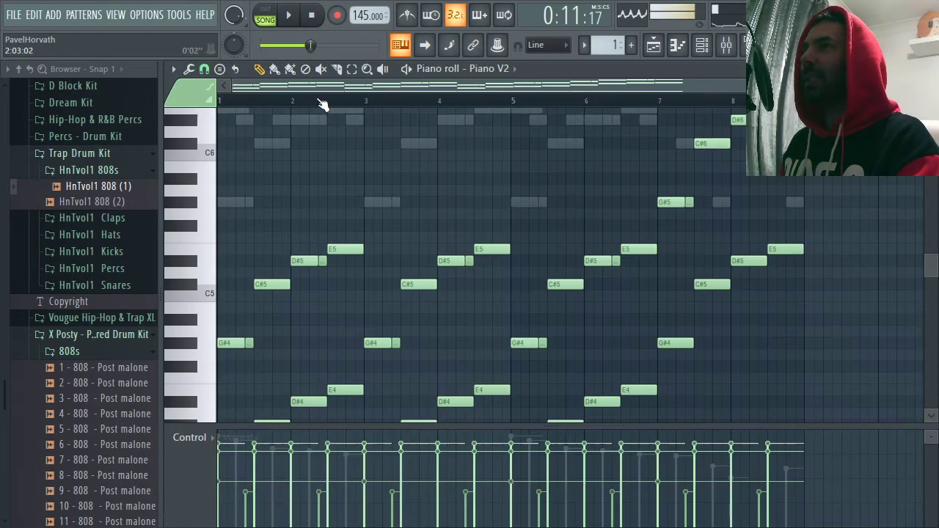
# - Inspect the Piano V2 notes and Arcade's piano roll in Pattern 1, then return to the channel rack
pyautogui.scroll(-5, 323, 105)
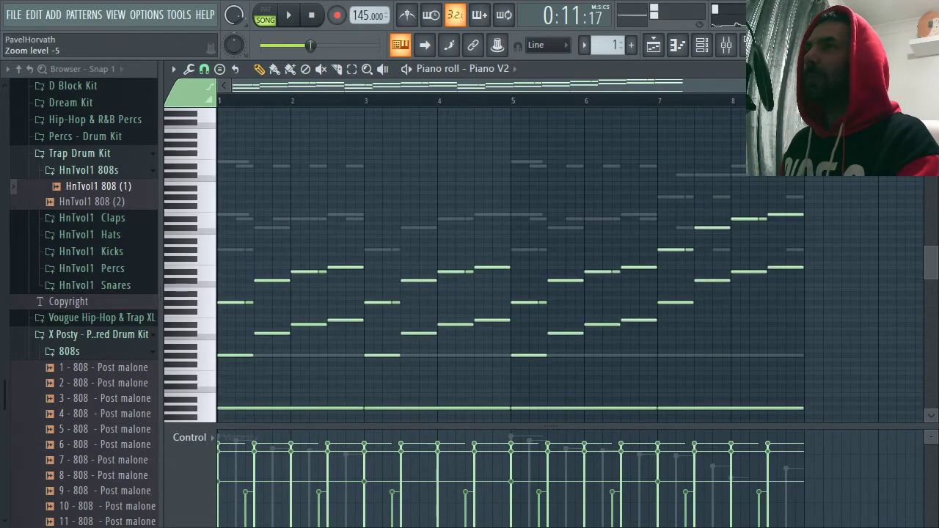
pyautogui.scroll(-2, 434, 250)
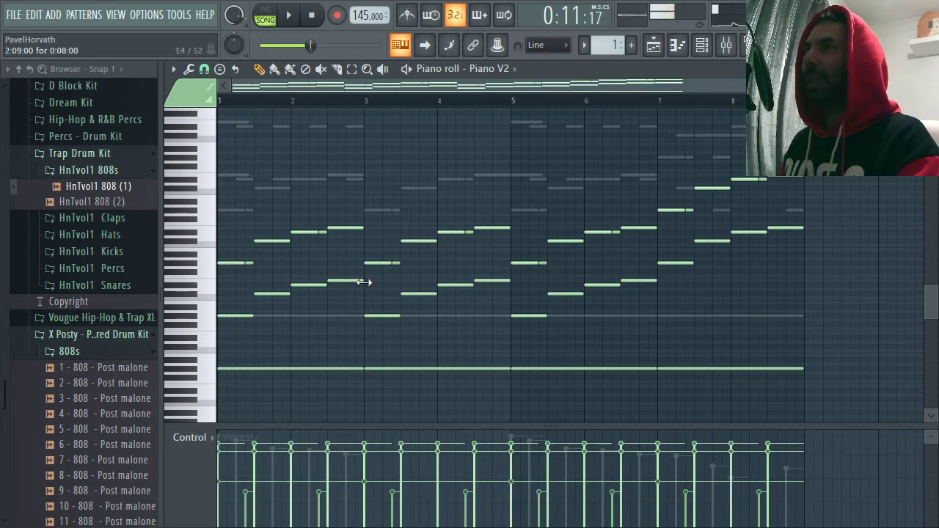
pyautogui.press('Escape')
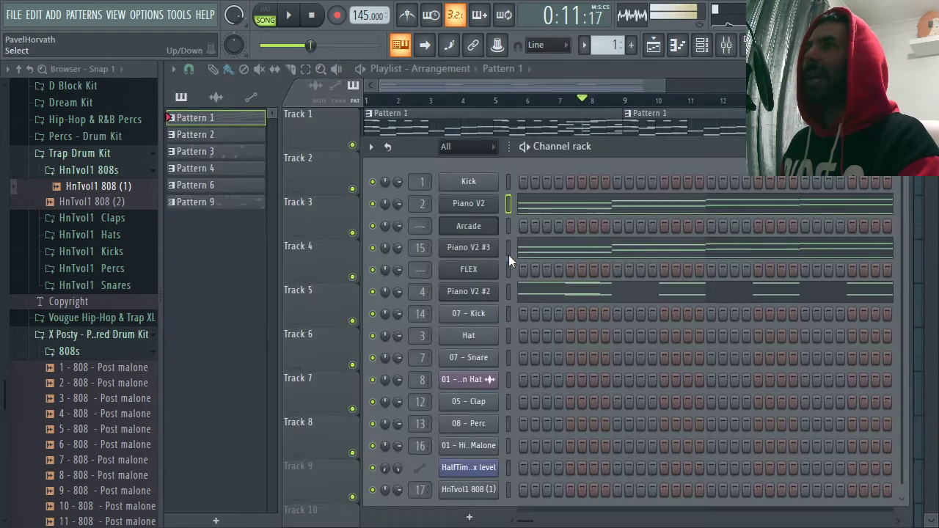
pyautogui.rightClick(475, 226)
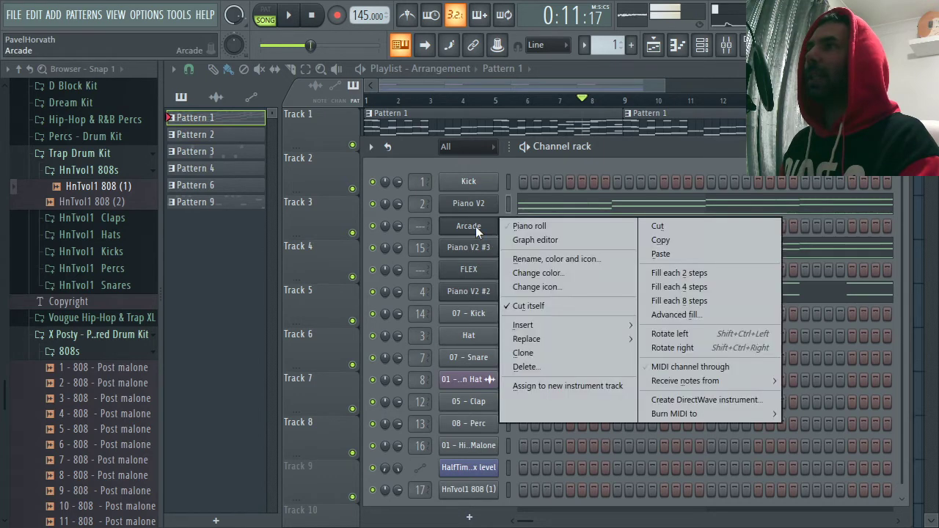
pyautogui.click(529, 226)
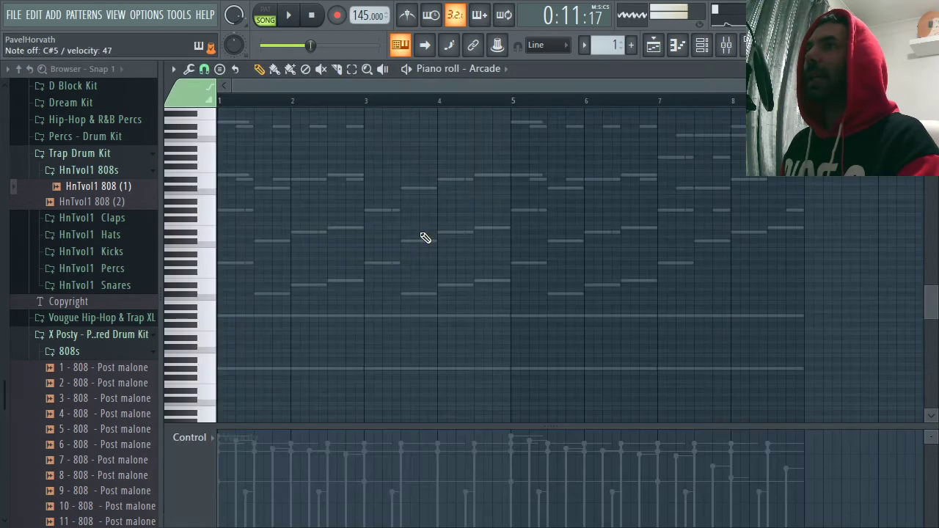
pyautogui.press('F7')
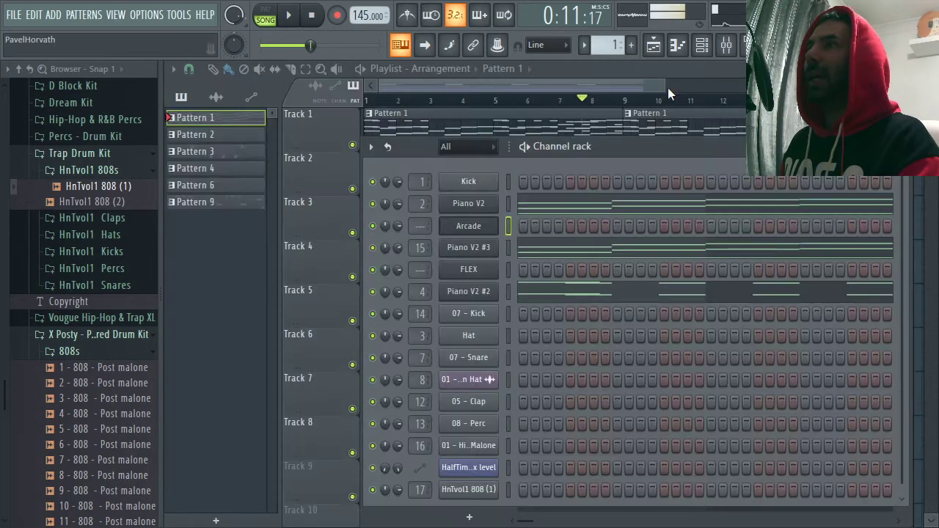
# - Reopen the Arcade window from its channel and position it so the Distant Voices kits and their load options are visible
pyautogui.moveTo(668, 88); pyautogui.dragTo(625, 92)
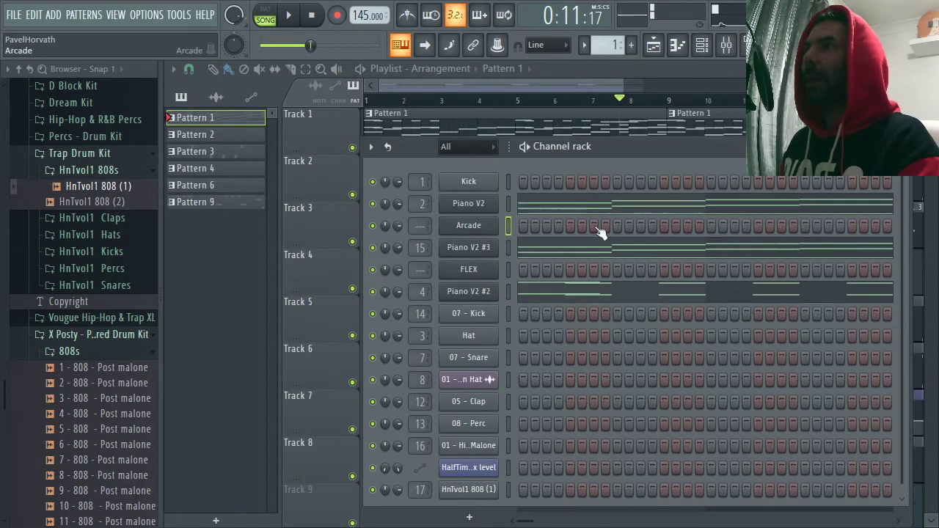
pyautogui.click(470, 226)
pyautogui.moveTo(555, 337); pyautogui.dragTo(546, 71)
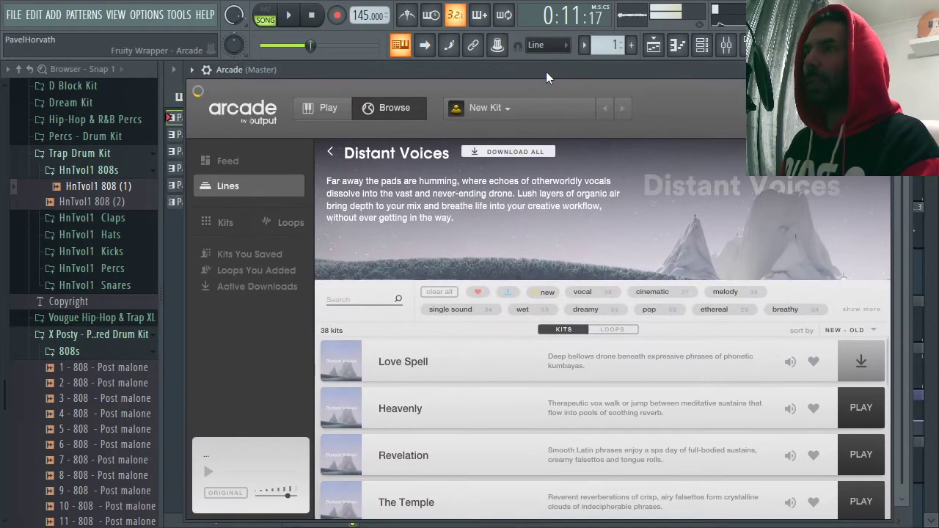
pyautogui.moveTo(648, 63); pyautogui.dragTo(558, 60)
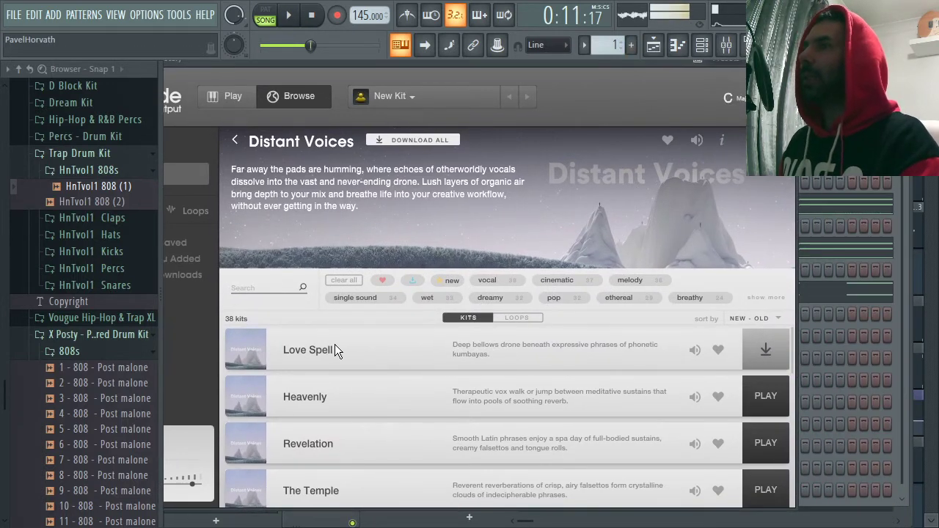
# - Try to download the Love Spell kit from Distant Voices and dismiss the error dialogs
pyautogui.click(764, 349)
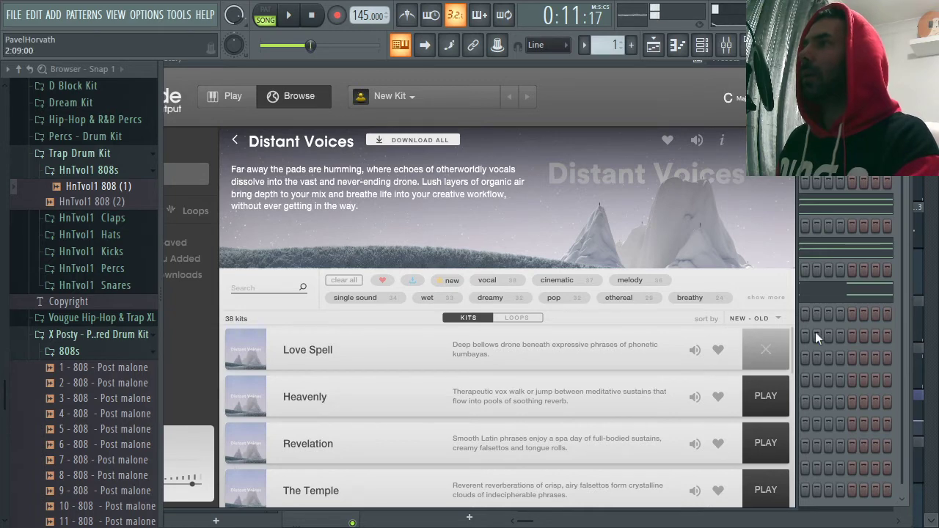
pyautogui.click(773, 351)
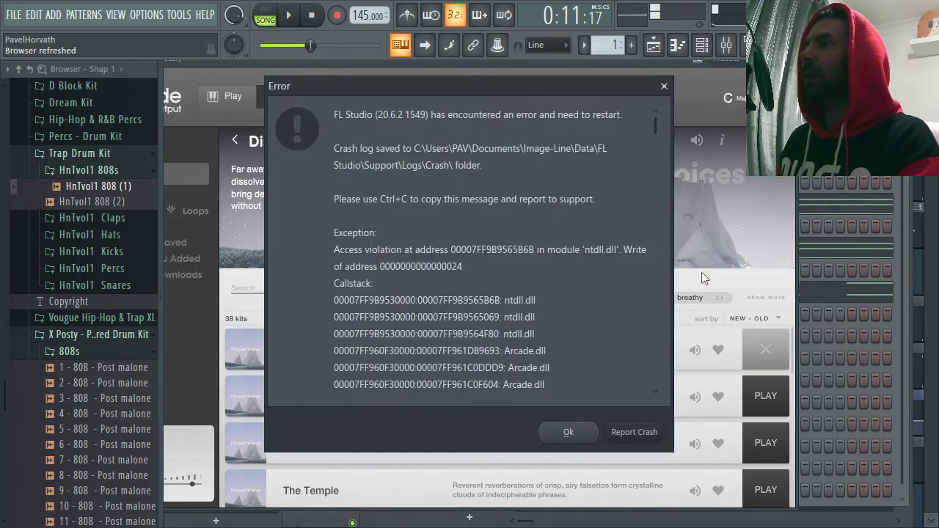
pyautogui.click(664, 88)
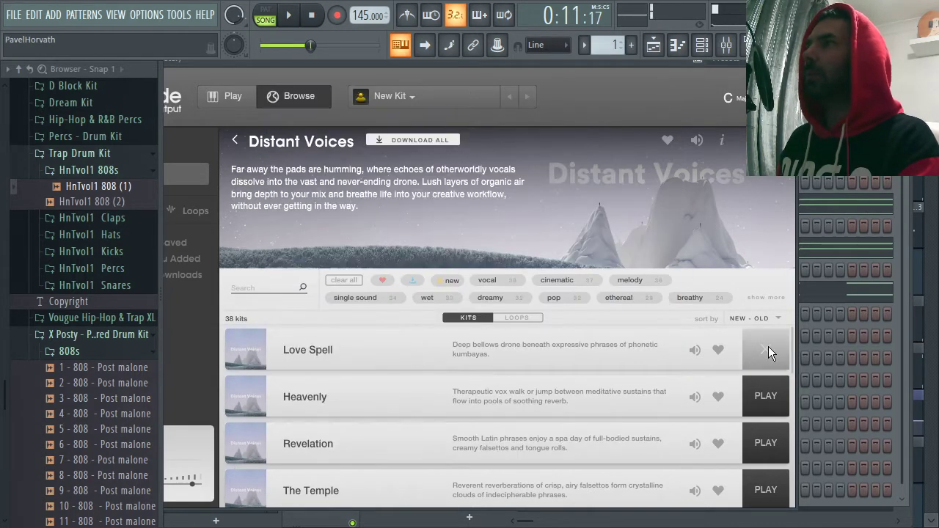
pyautogui.click(768, 347)
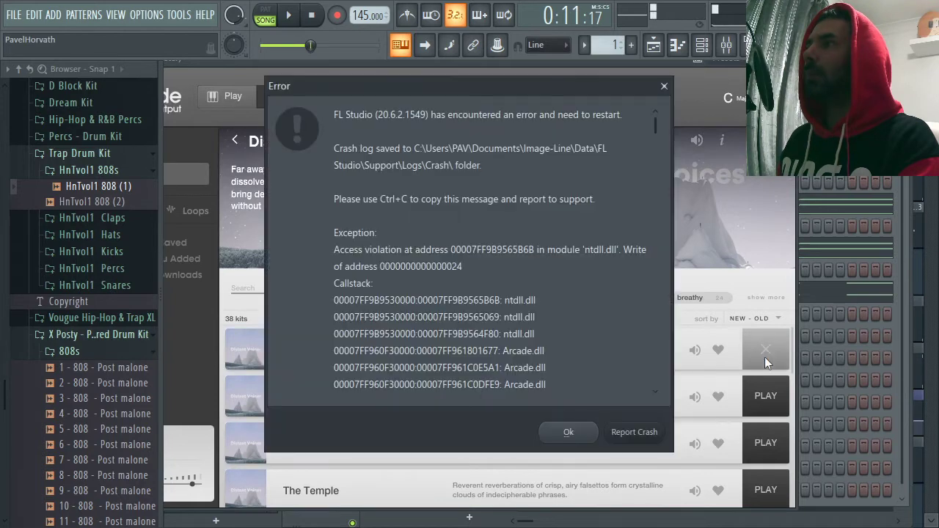
pyautogui.click(664, 87)
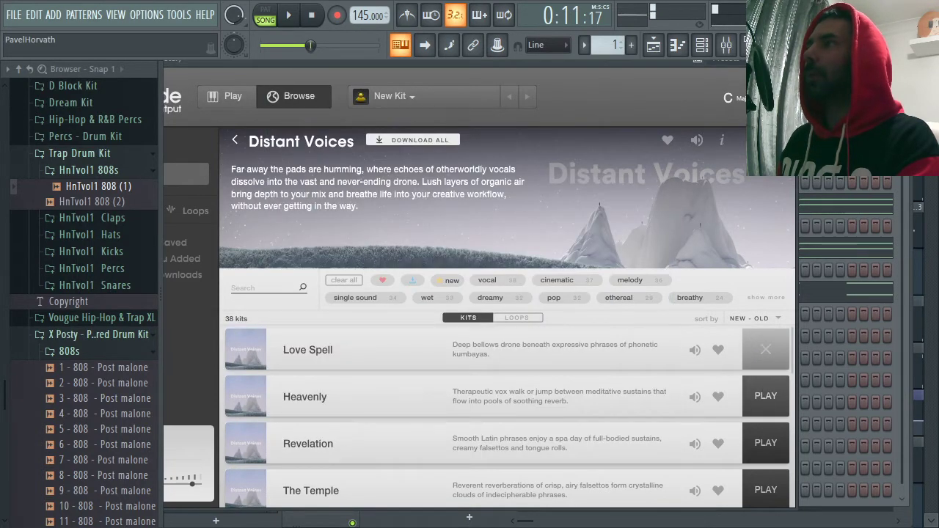
# - Load the Heavenly kit from Distant Voices to try it out, and switch Arcade on to the Revelation kit
pyautogui.click(765, 396)
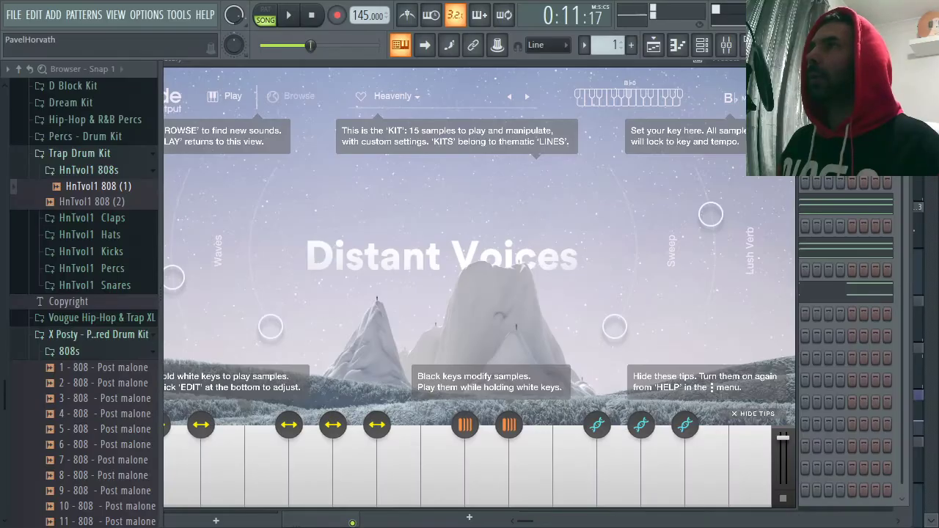
pyautogui.moveTo(638, 63); pyautogui.dragTo(646, 91)
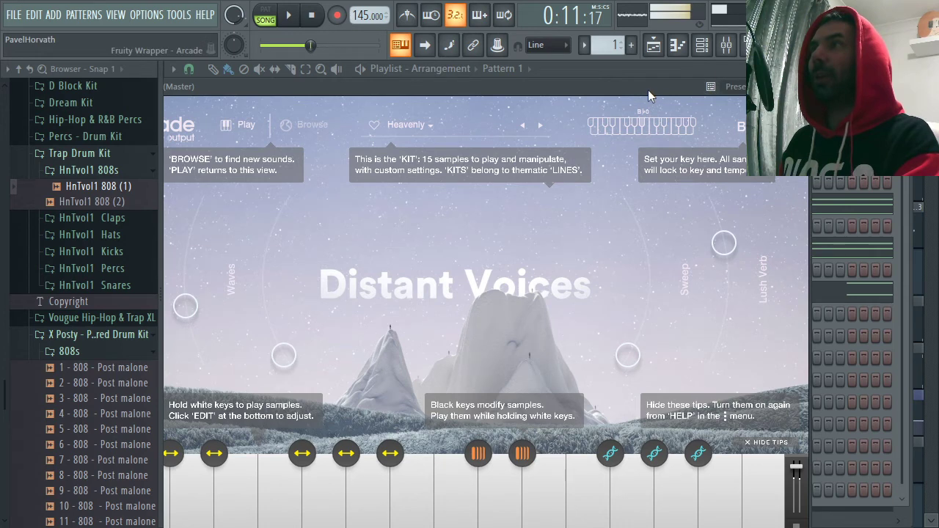
pyautogui.moveTo(648, 90); pyautogui.dragTo(722, 77)
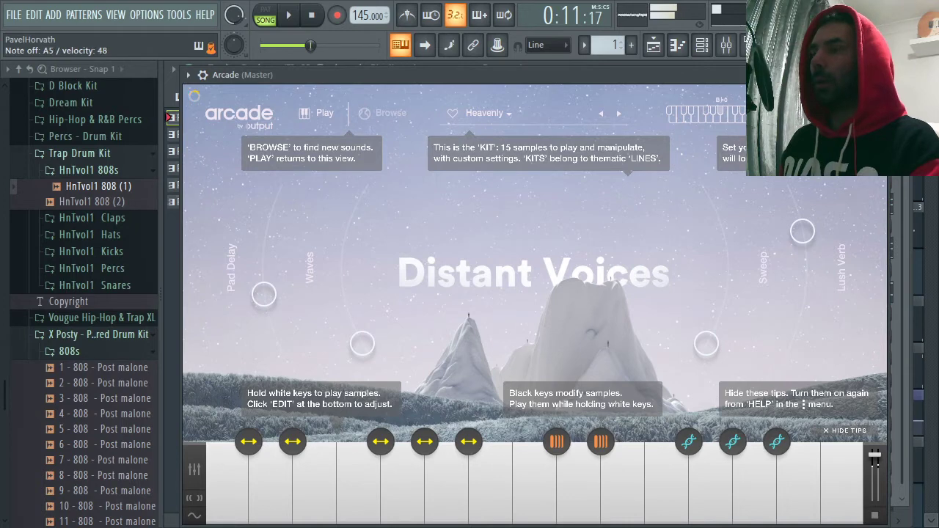
pyautogui.click(619, 114)
pyautogui.click(881, 74)
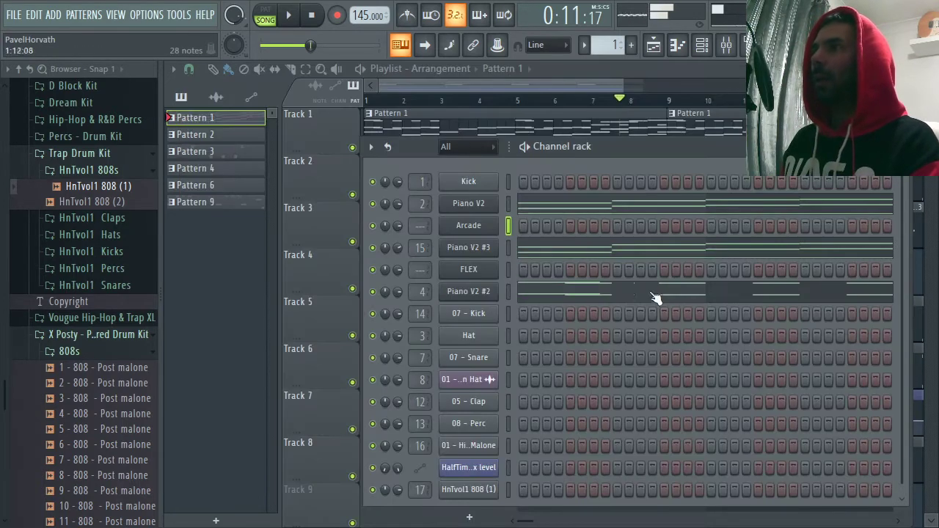
# - Open Arcade's piano roll in Pattern 1 and start playback in pattern mode
pyautogui.rightClick(483, 228)
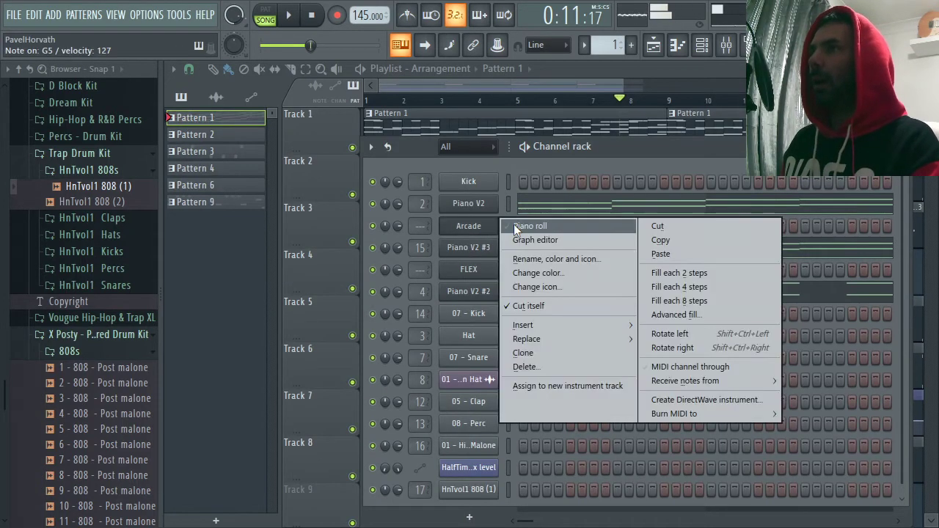
pyautogui.click(514, 224)
pyautogui.moveTo(775, 86); pyautogui.dragTo(544, 87)
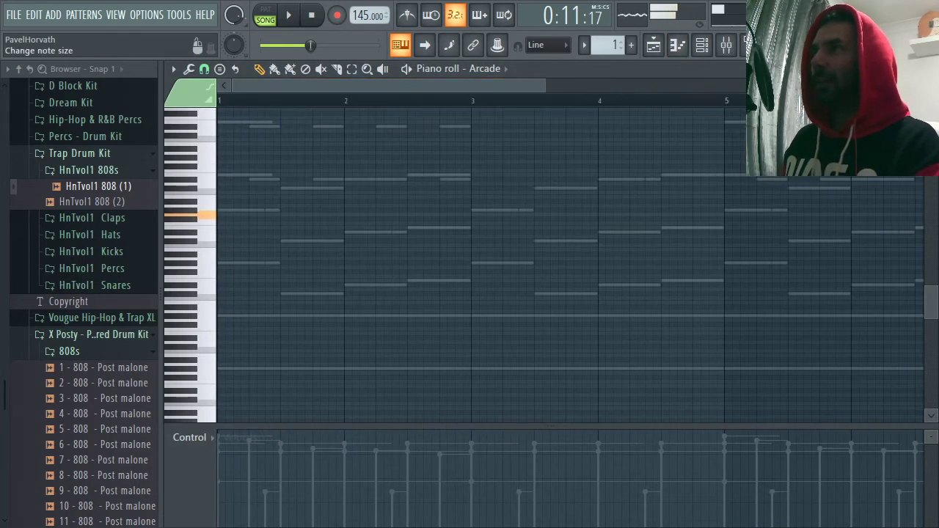
pyautogui.click(286, 16)
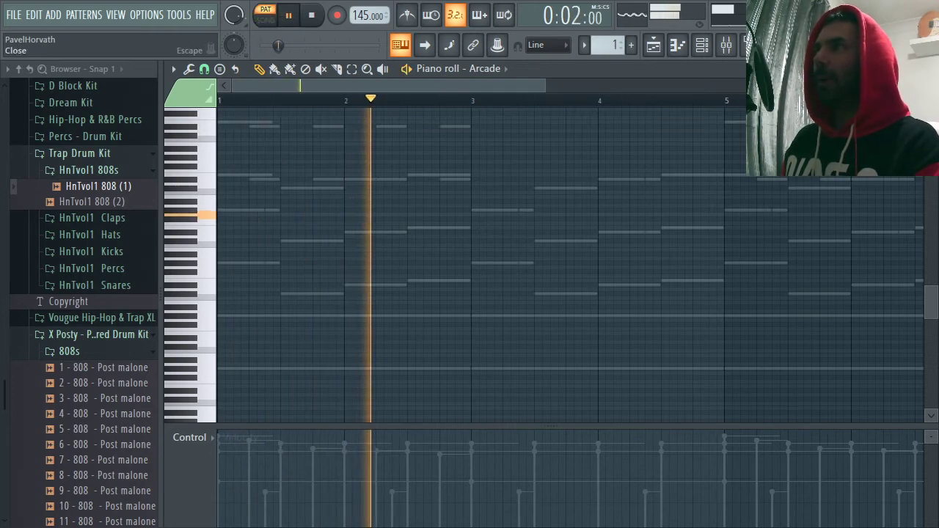
# - Return to the Arcade window and audition the Revelation kit in A# minor and E♭ major over the playing pattern
pyautogui.click(929, 69)
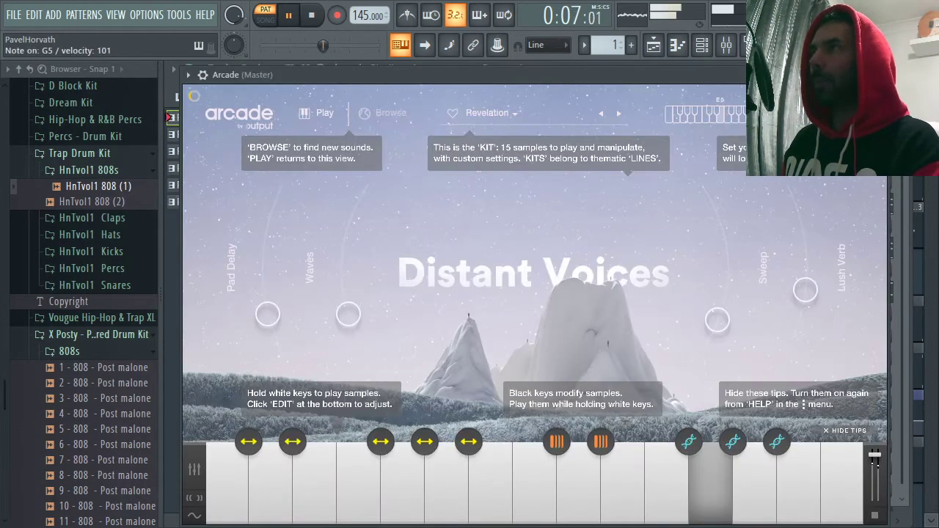
pyautogui.click(793, 113)
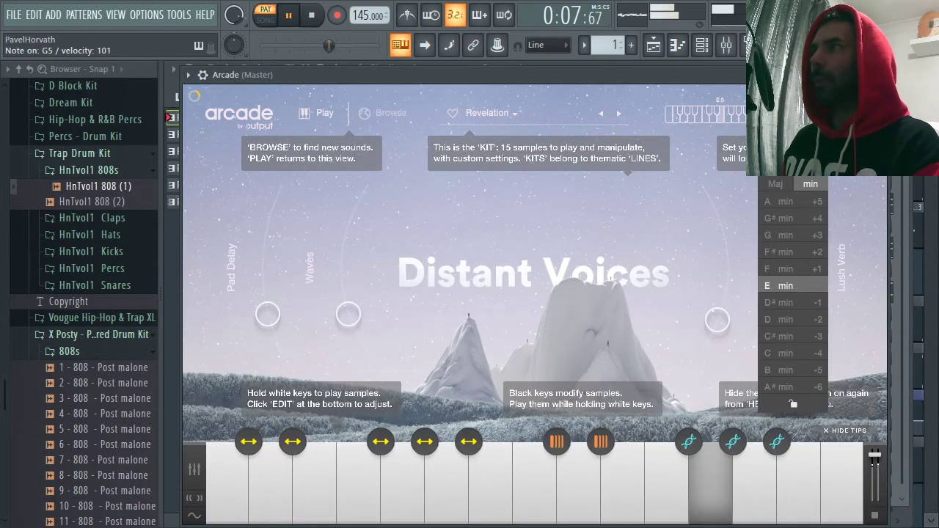
pyautogui.click(797, 302)
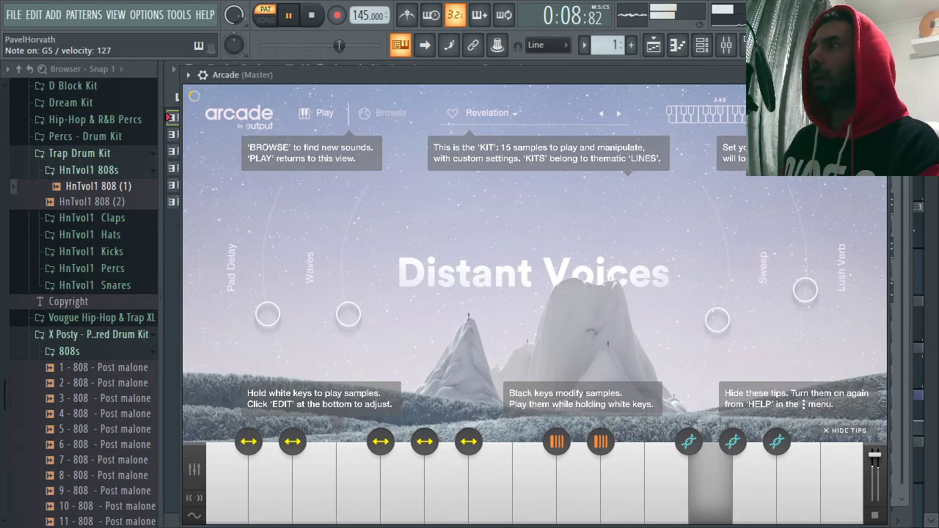
pyautogui.click(794, 114)
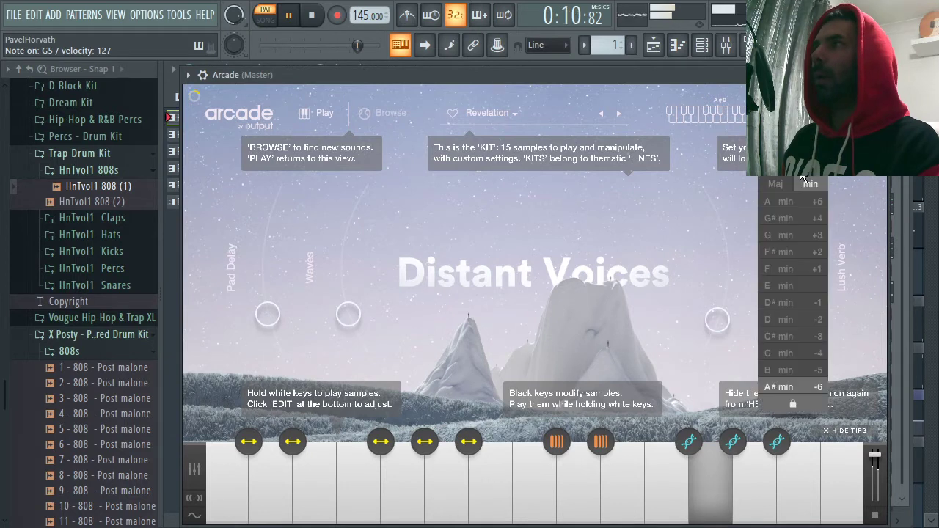
pyautogui.click(792, 201)
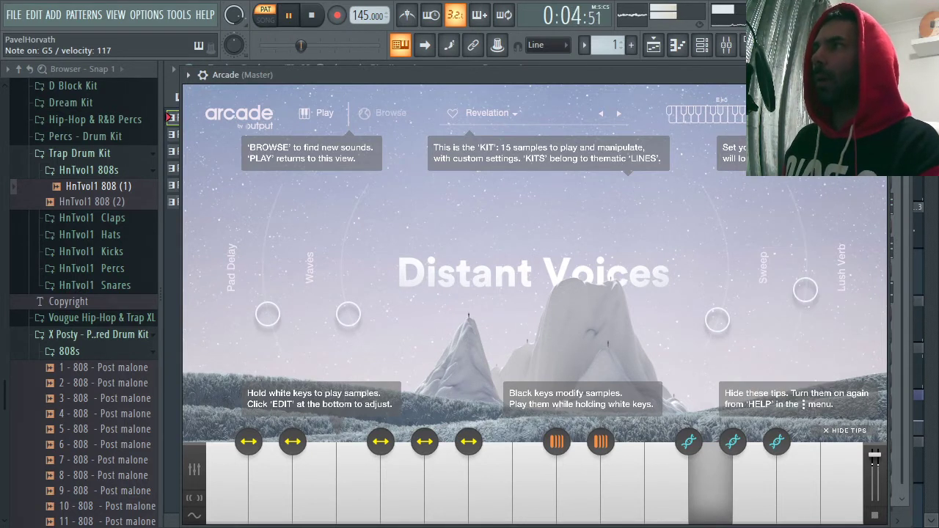
# - Transpose the Revelation kit to D major and compare it with other major keys over the playing pattern
pyautogui.click(794, 114)
pyautogui.click(781, 387)
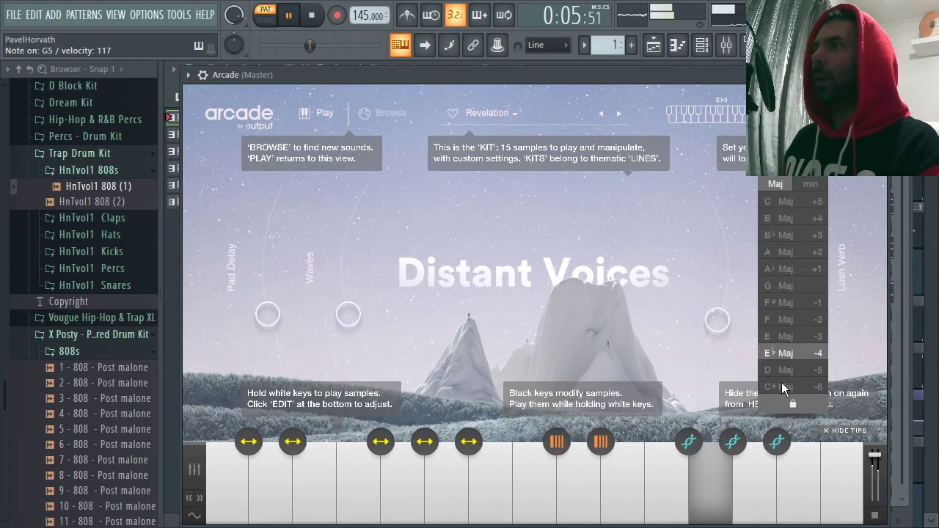
pyautogui.click(794, 113)
pyautogui.click(804, 369)
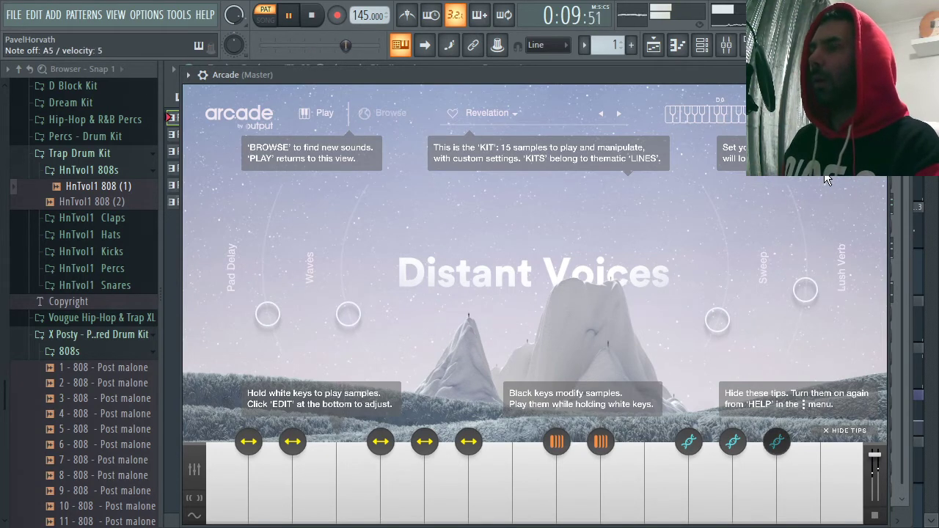
pyautogui.click(794, 114)
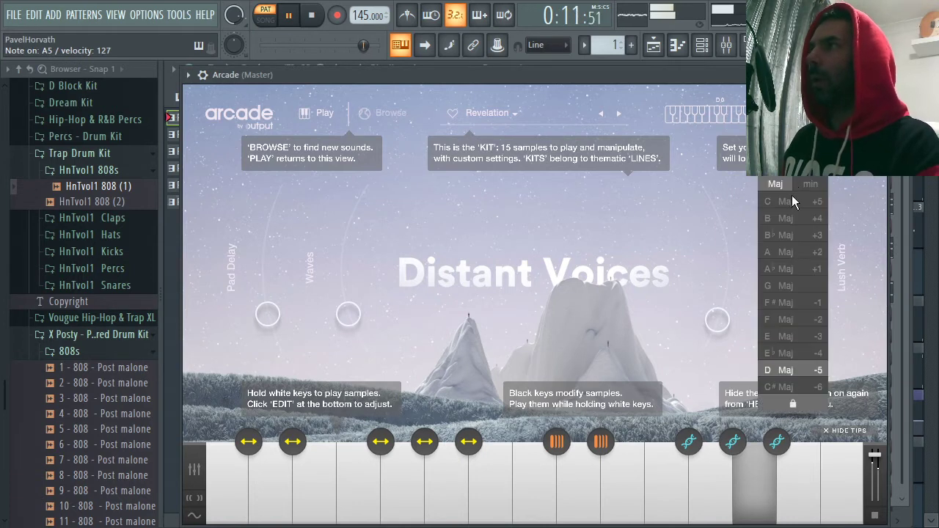
pyautogui.click(789, 219)
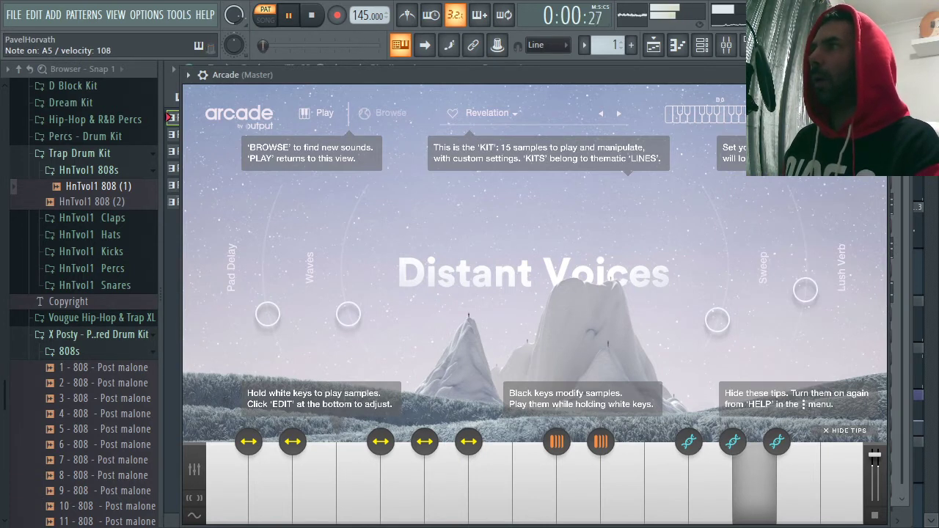
pyautogui.click(794, 114)
pyautogui.click(794, 75)
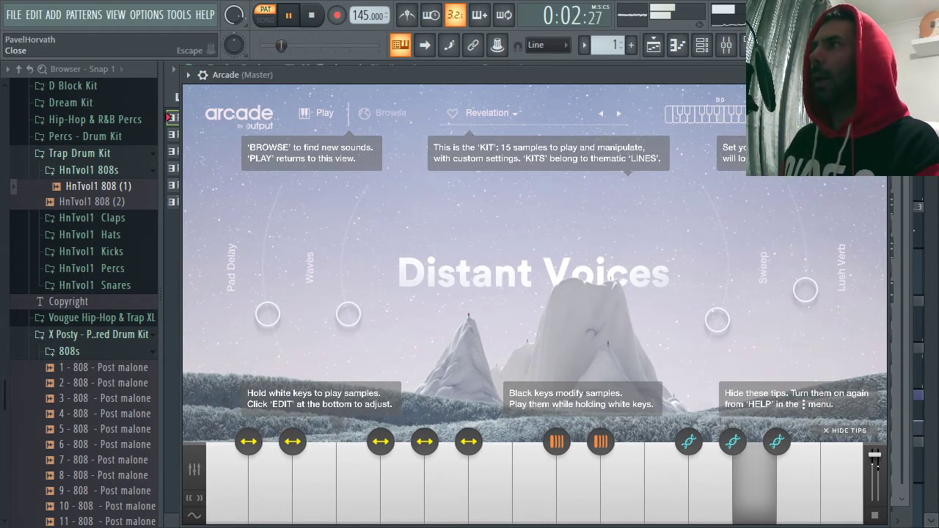
# - Close the Arcade window and open its piano roll in Pattern 1 while playback continues
pyautogui.click(878, 75)
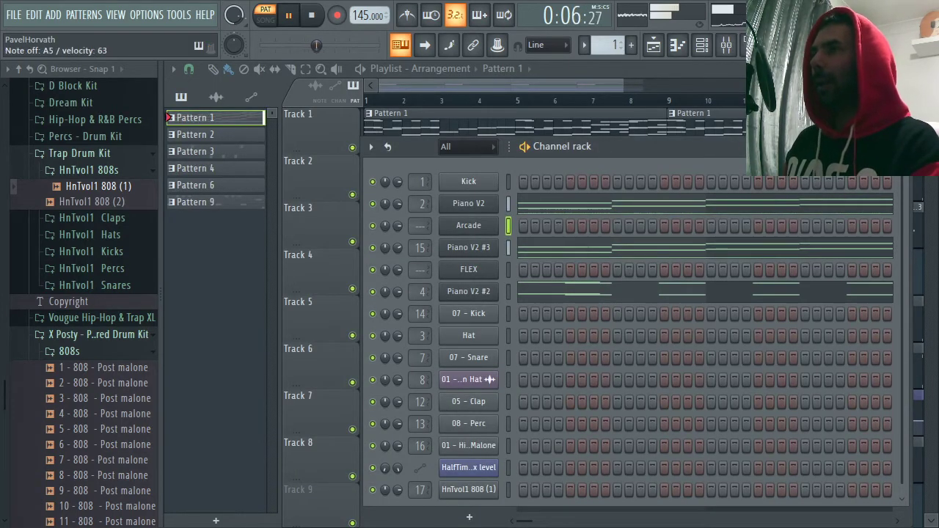
pyautogui.rightClick(464, 228)
pyautogui.click(547, 224)
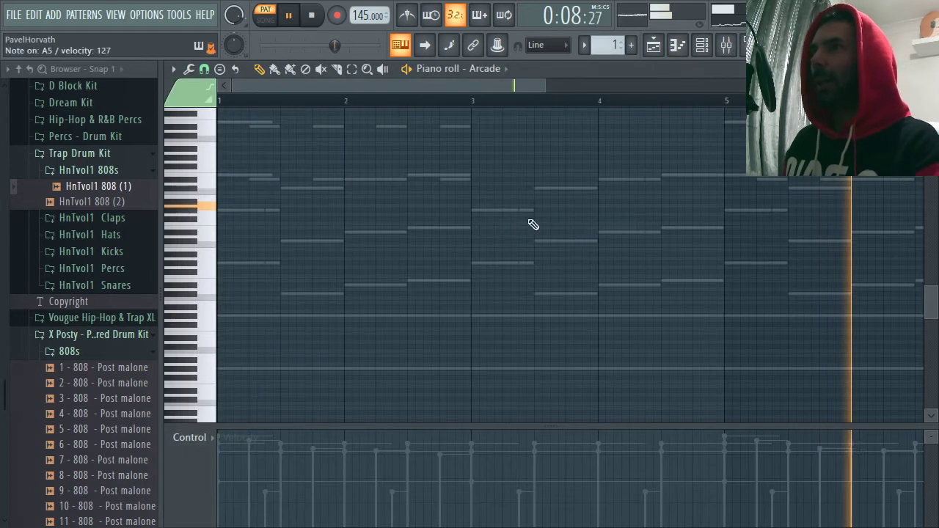
# - Add half-bar Arcade notes in Pattern 1: A5 at bars 1 and 3, and C6 at bar 4
pyautogui.moveTo(524, 87); pyautogui.dragTo(293, 100)
pyautogui.moveTo(932, 99); pyautogui.dragTo(931, 114)
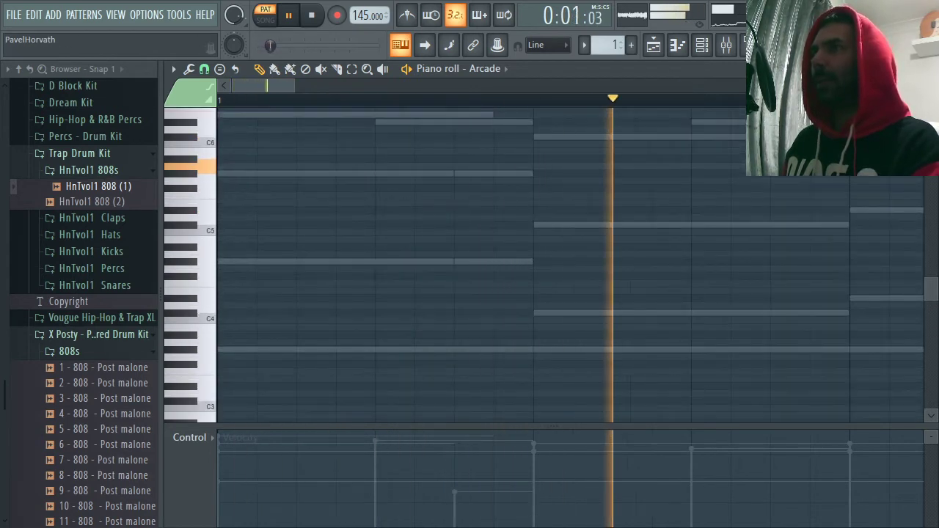
pyautogui.scroll(2, 283, 193)
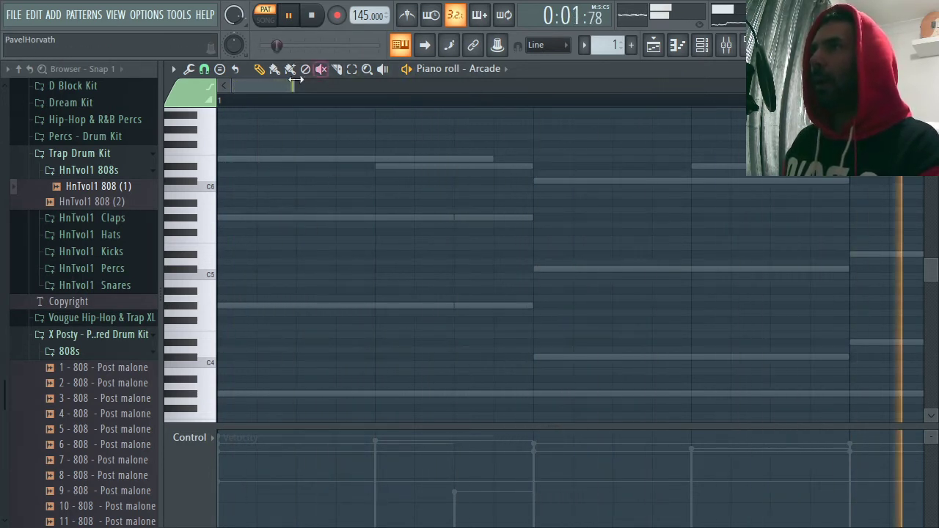
pyautogui.moveTo(295, 87); pyautogui.dragTo(504, 88)
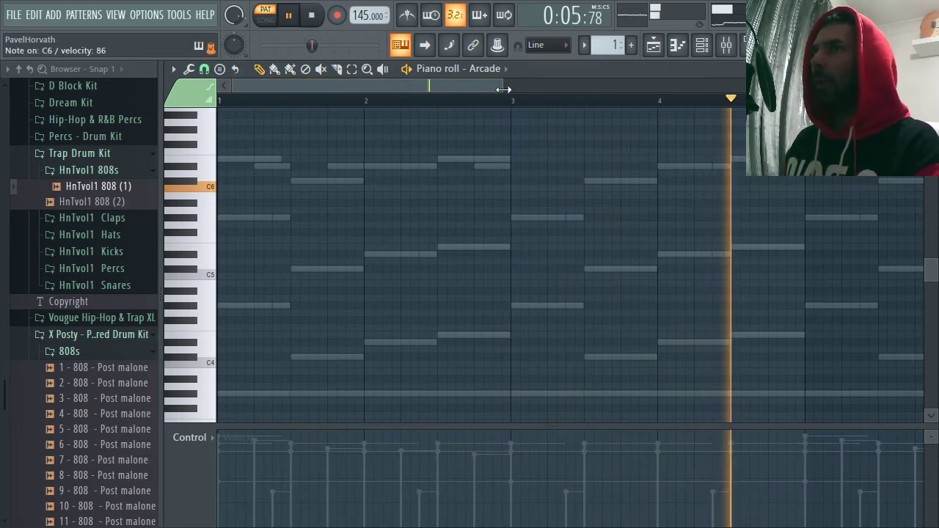
pyautogui.click(222, 211)
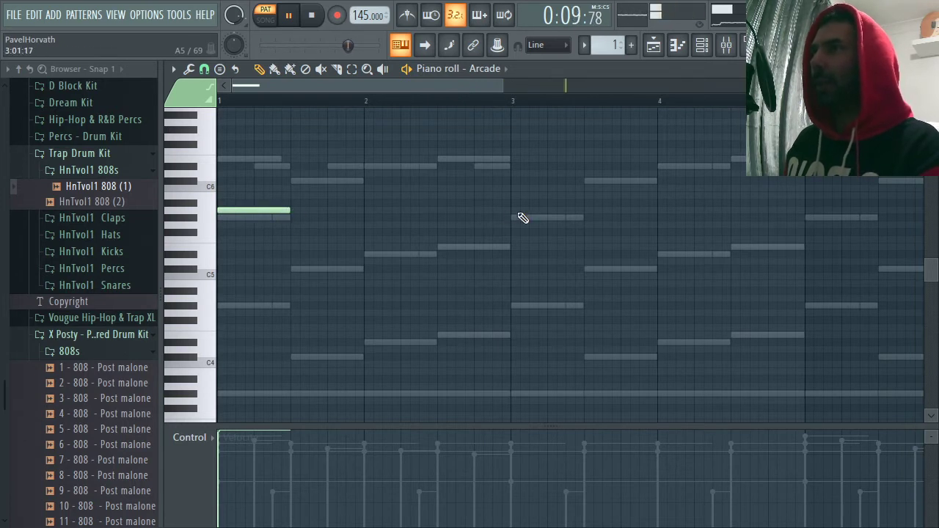
pyautogui.moveTo(505, 87); pyautogui.dragTo(710, 87)
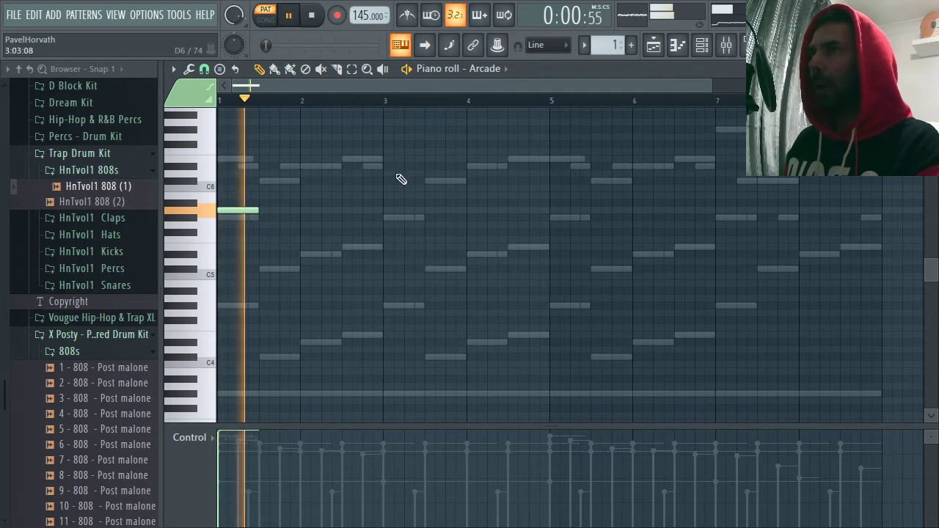
pyautogui.click(386, 212)
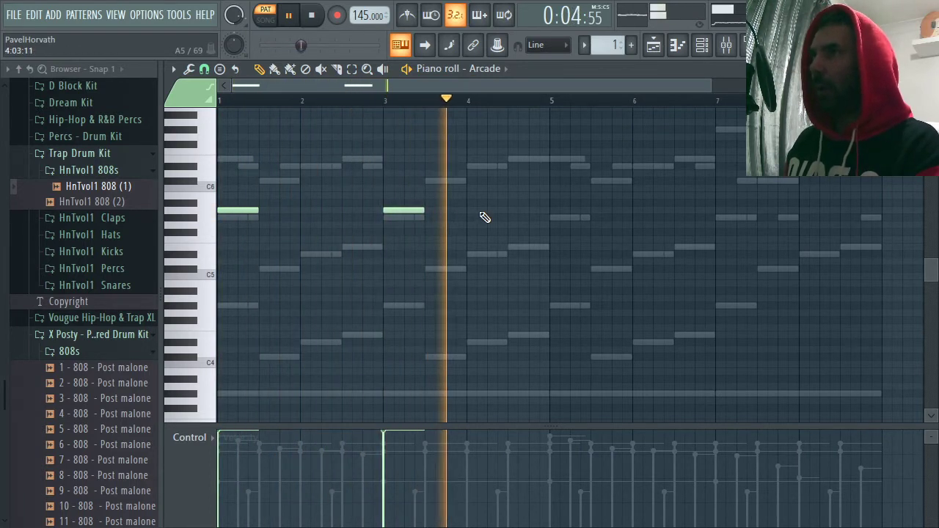
pyautogui.click(476, 189)
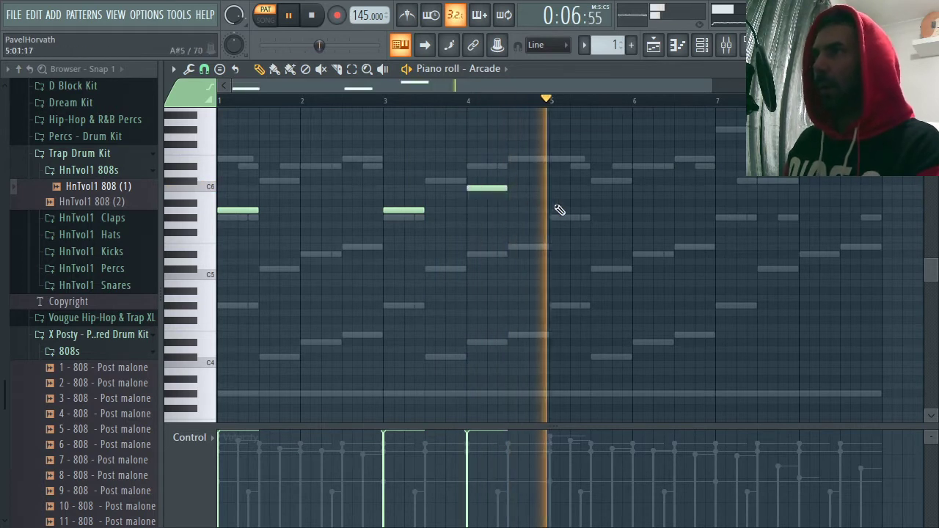
# - Try G#5 notes at bars 5 and 7 and a C6 note midway through bar 8, and audition the phrase
pyautogui.click(552, 217)
pyautogui.click(840, 188)
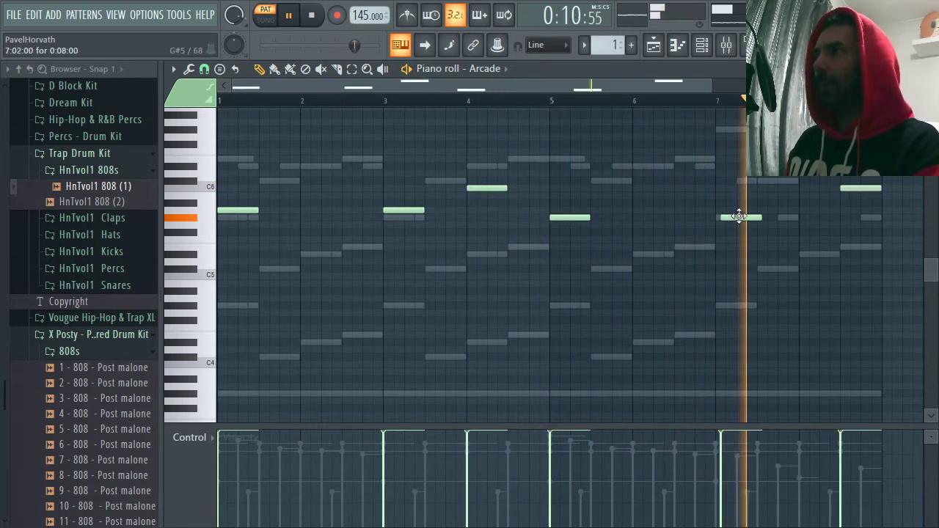
pyautogui.moveTo(741, 217); pyautogui.dragTo(729, 216)
pyautogui.press('space')
pyautogui.press('space')
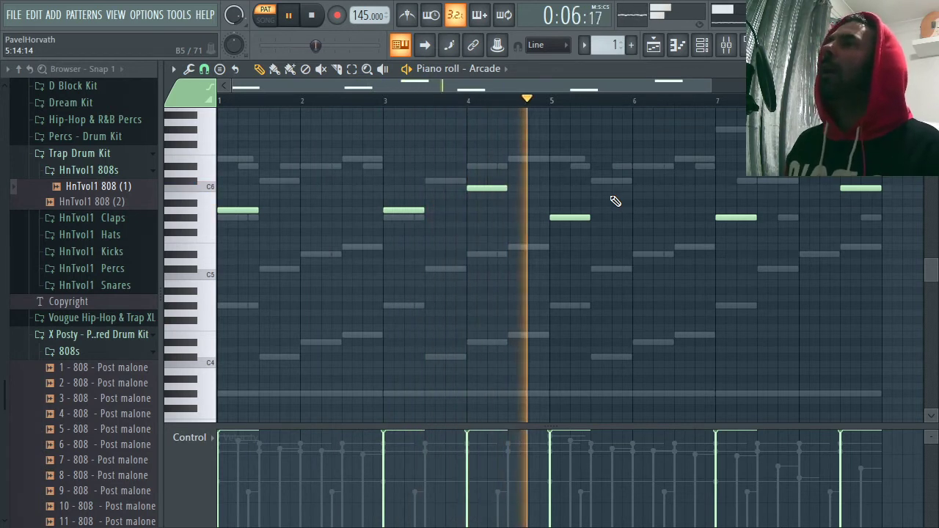
pyautogui.press('space')
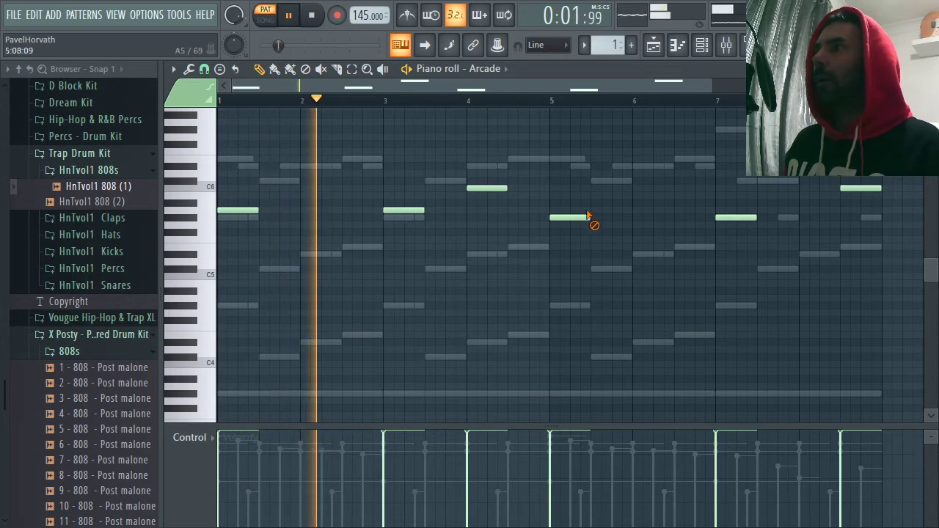
# - Delete the three Arcade notes from bar 5 onward
pyautogui.rightClick(587, 216)
pyautogui.rightClick(736, 217)
pyautogui.rightClick(857, 188)
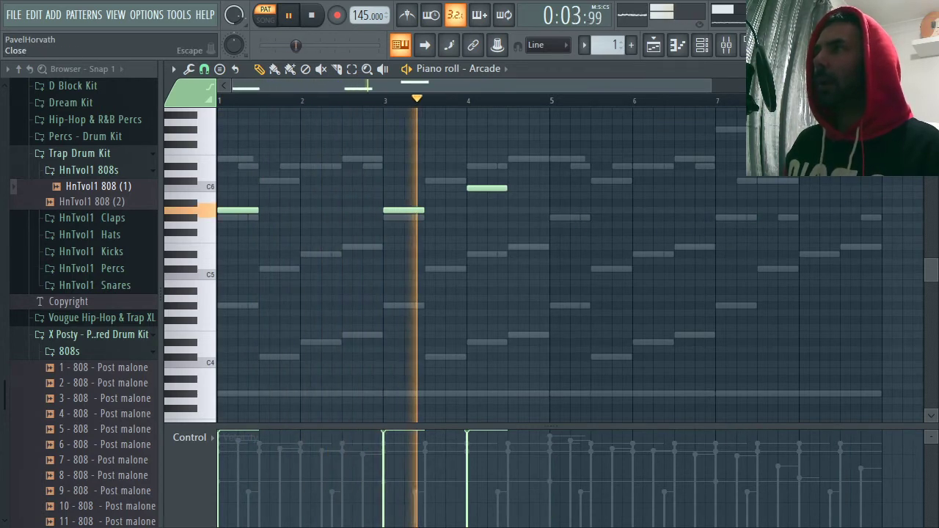
# - Cut the Arcade notes from Pattern 1 and paste them into the Arcade channel of Pattern 7
pyautogui.click(929, 68)
pyautogui.rightClick(457, 232)
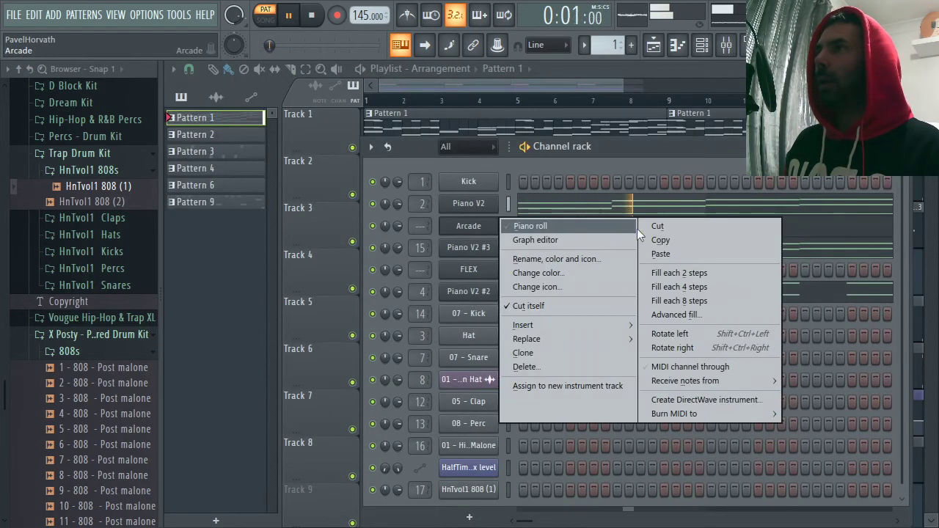
pyautogui.click(661, 227)
pyautogui.press('space')
pyautogui.moveTo(614, 45); pyautogui.dragTo(615, 22)
pyautogui.rightClick(484, 221)
pyautogui.click(705, 254)
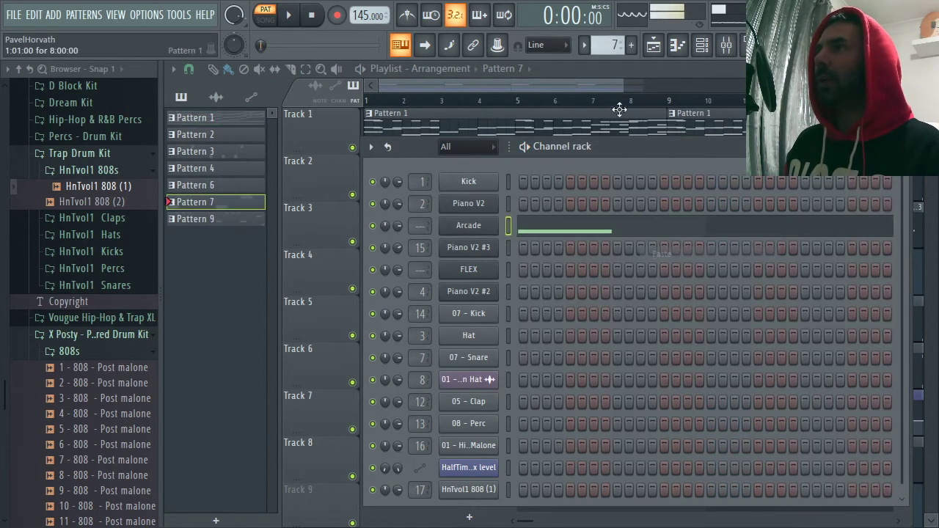
# - Place Pattern 7 on Track 9 of the playlist at bar 1
pyautogui.press('F6')
pyautogui.scroll(-3, 528, 294)
pyautogui.click(416, 424)
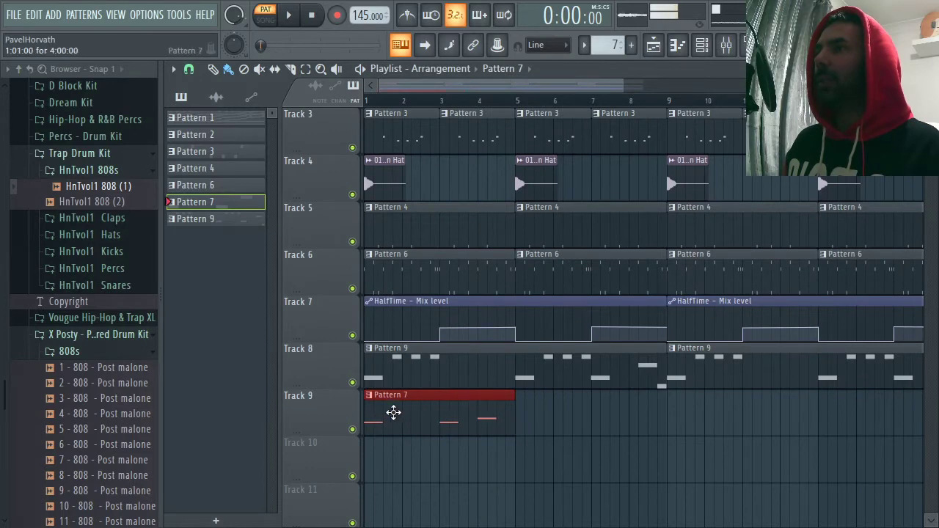
# - Open Pattern 7's Arcade piano roll and play the full arrangement in song mode
pyautogui.doubleClick(412, 413)
pyautogui.moveTo(435, 85); pyautogui.dragTo(327, 59)
pyautogui.press('space')
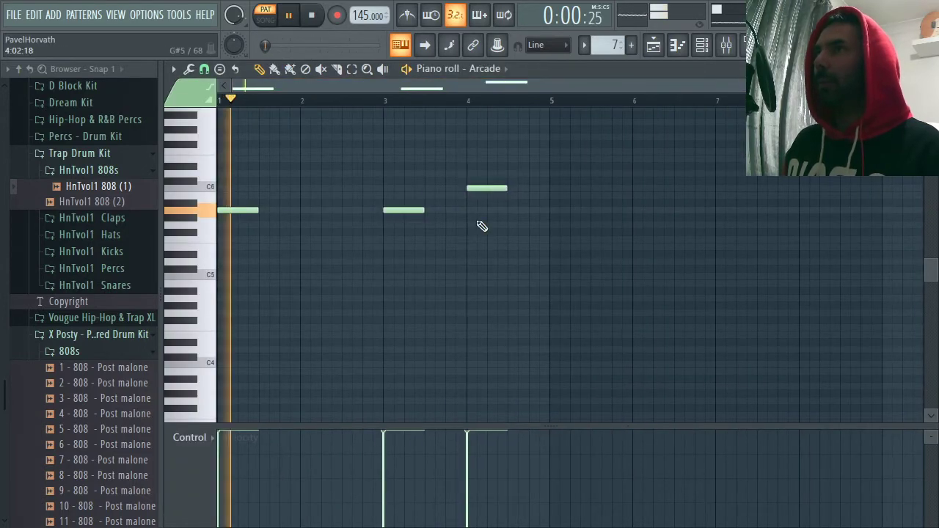
pyautogui.press('space')
pyautogui.press('space')
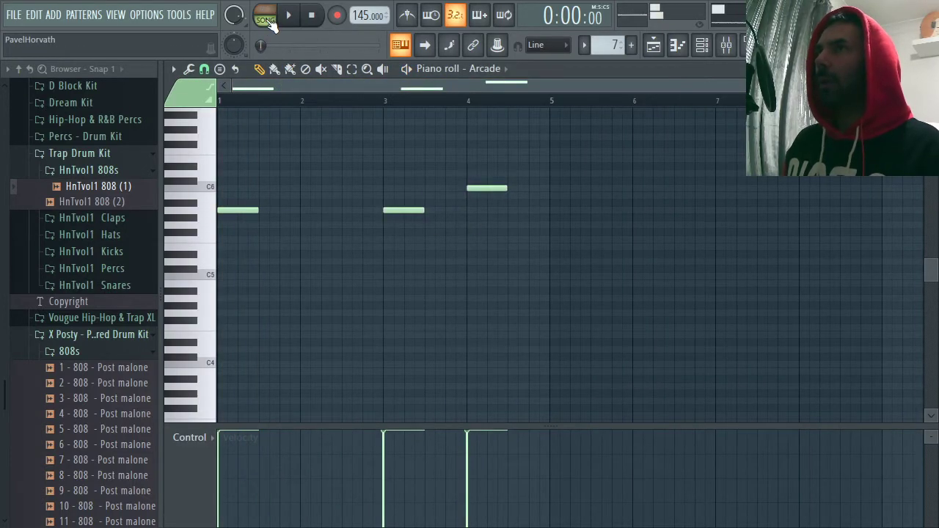
pyautogui.press('space')
# - Duplicate the three-note phrase to start at bar 6 and delete the A5 note at bar 3
pyautogui.hotkey('ctrl', 'a')
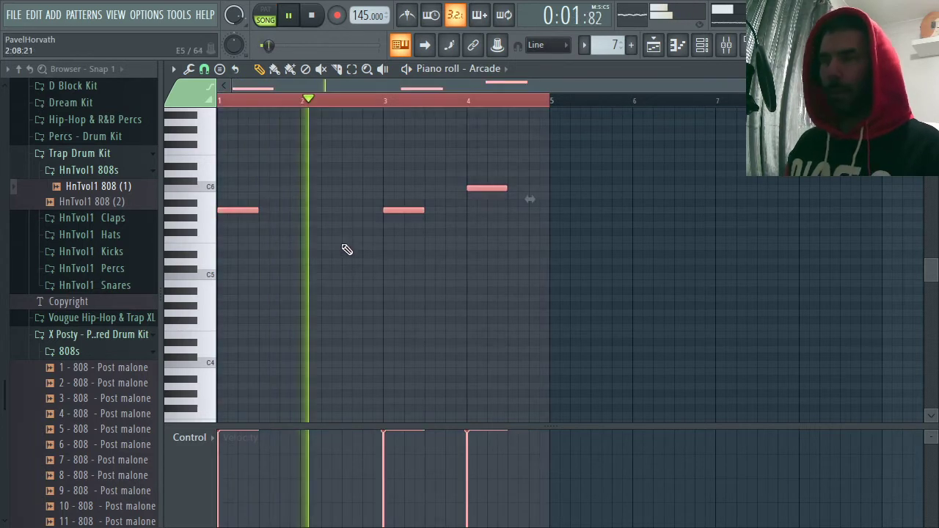
pyautogui.moveTo(247, 210); pyautogui.dragTo(654, 212)
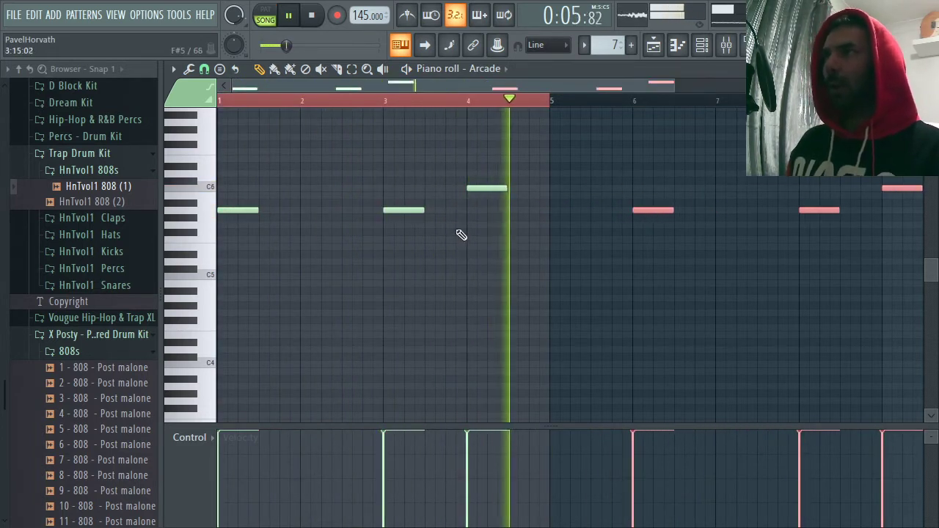
pyautogui.press('space')
pyautogui.rightClick(422, 210)
pyautogui.press('space')
pyautogui.doubleClick(224, 102)
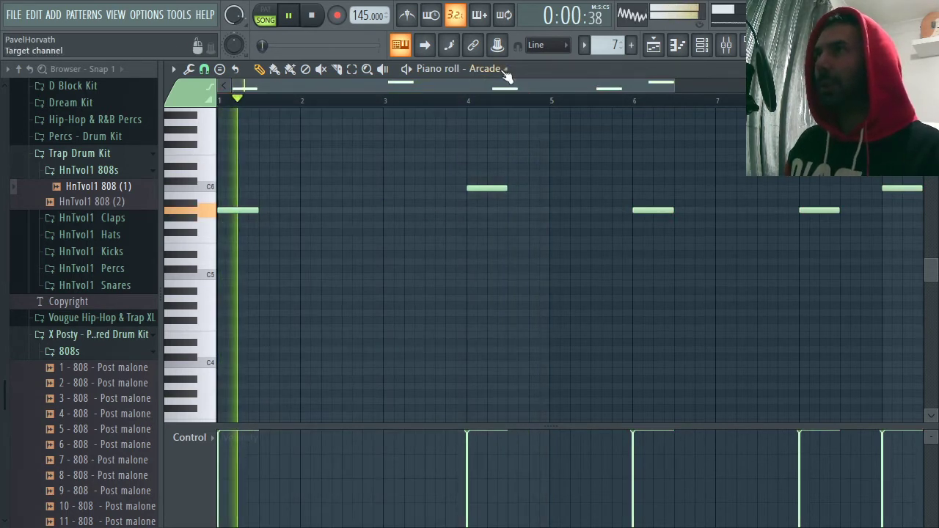
# - Test longer lengths for the C6 note at bar 4 during playback and shorten it to six steps
pyautogui.moveTo(675, 88); pyautogui.dragTo(803, 88)
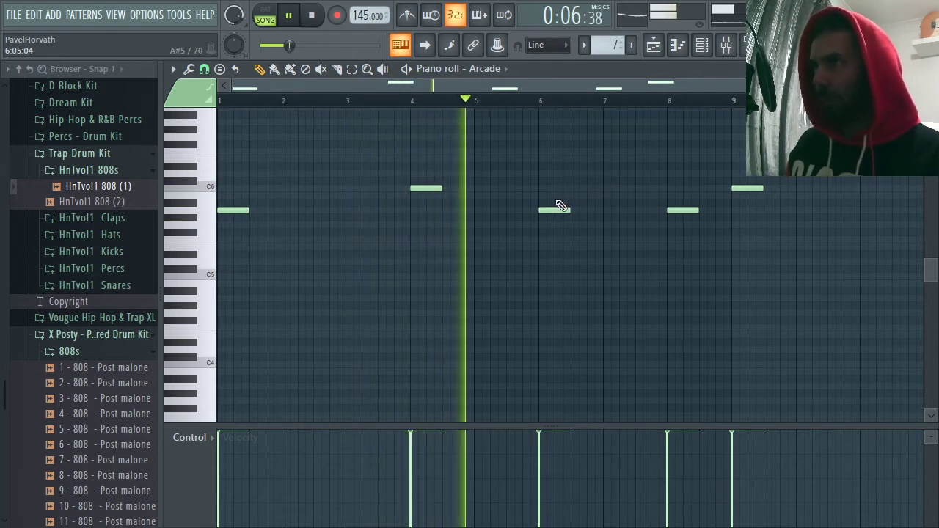
pyautogui.press('space')
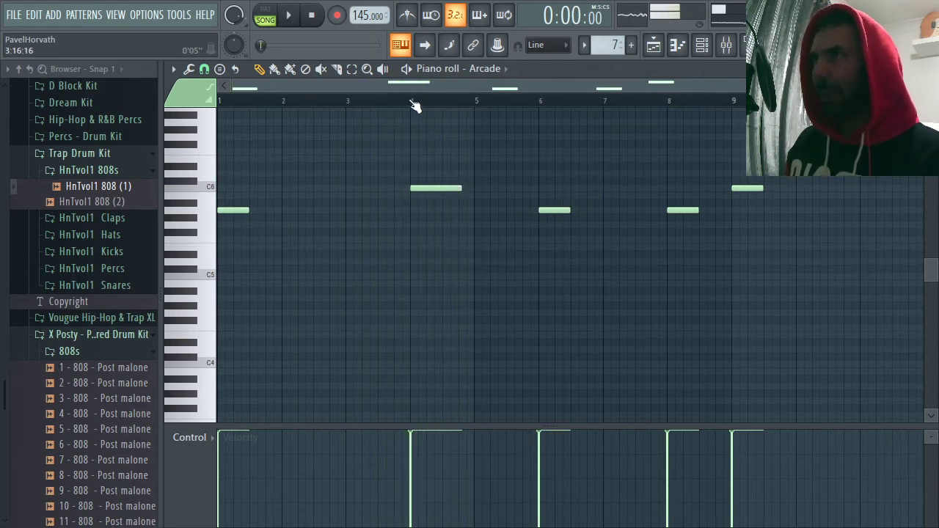
pyautogui.press('space')
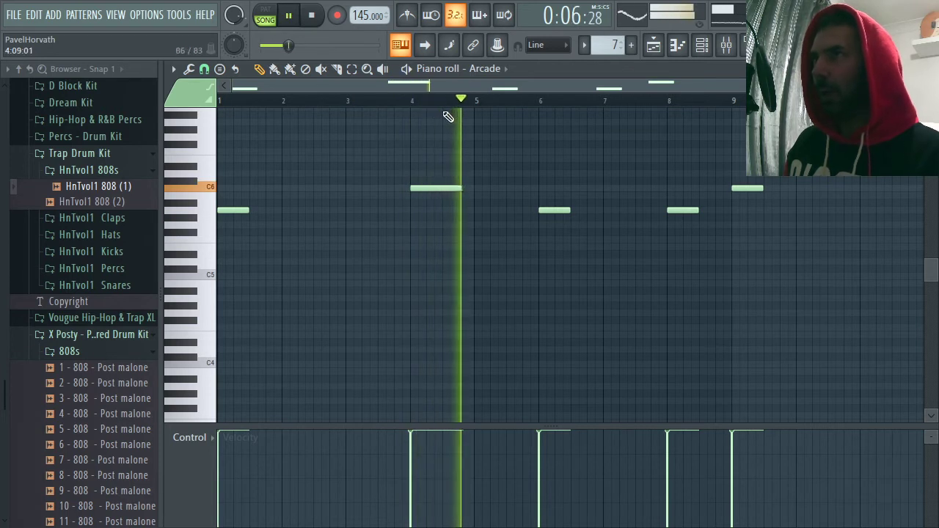
pyautogui.moveTo(457, 188); pyautogui.dragTo(473, 188)
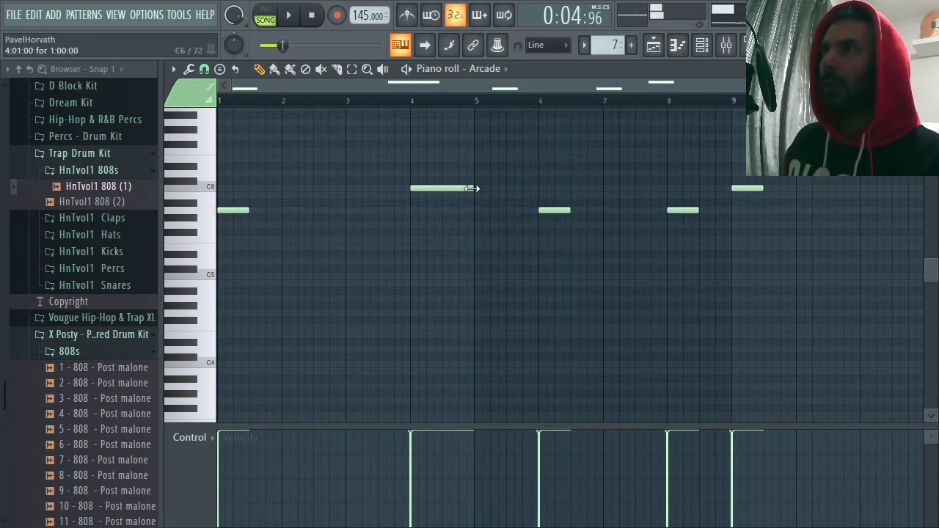
pyautogui.press('space')
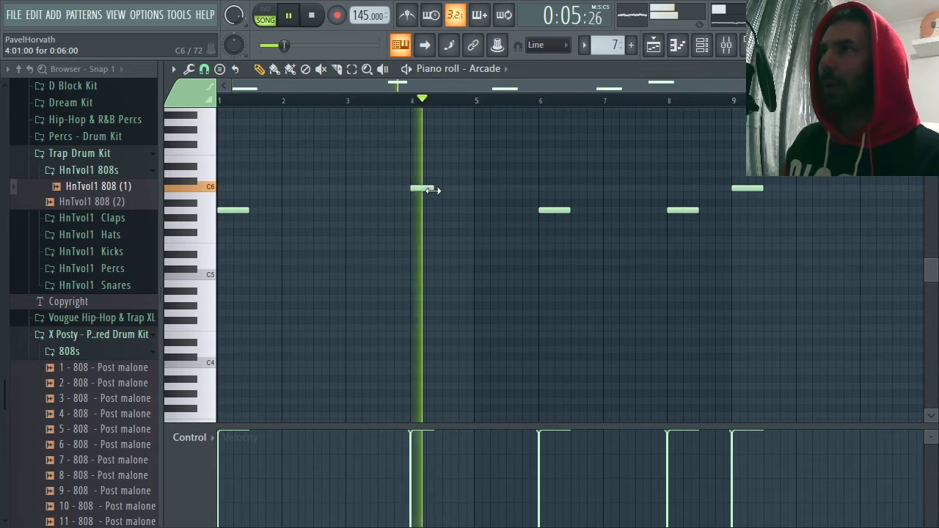
pyautogui.click(427, 188)
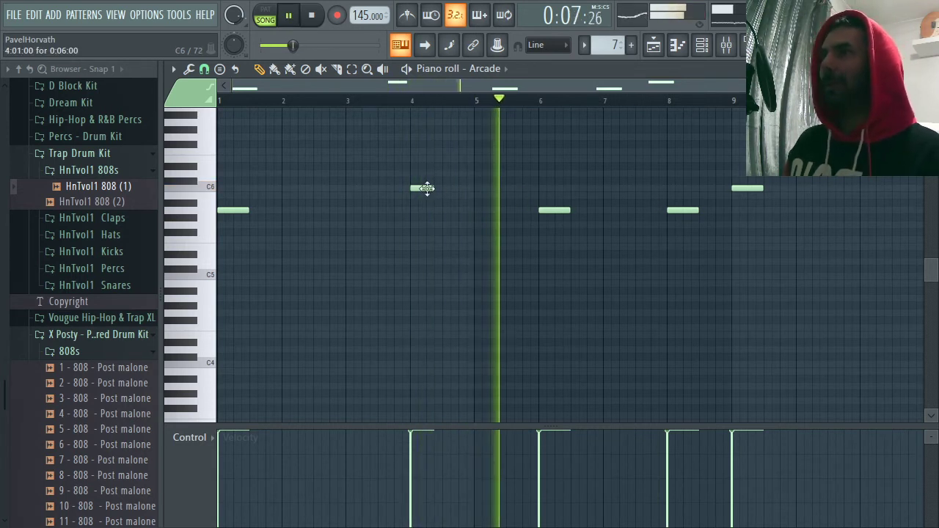
# - Rework the copied phrase into an A5 note at bar 5 and a six-step C6 note at bar 8
pyautogui.rightClick(697, 211)
pyautogui.rightClick(743, 190)
pyautogui.click(732, 189)
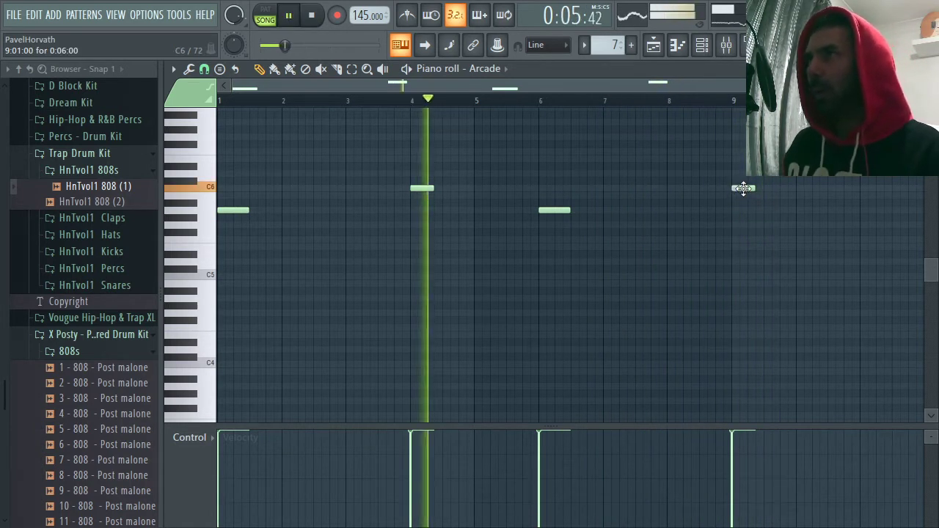
pyautogui.moveTo(742, 189); pyautogui.dragTo(678, 190)
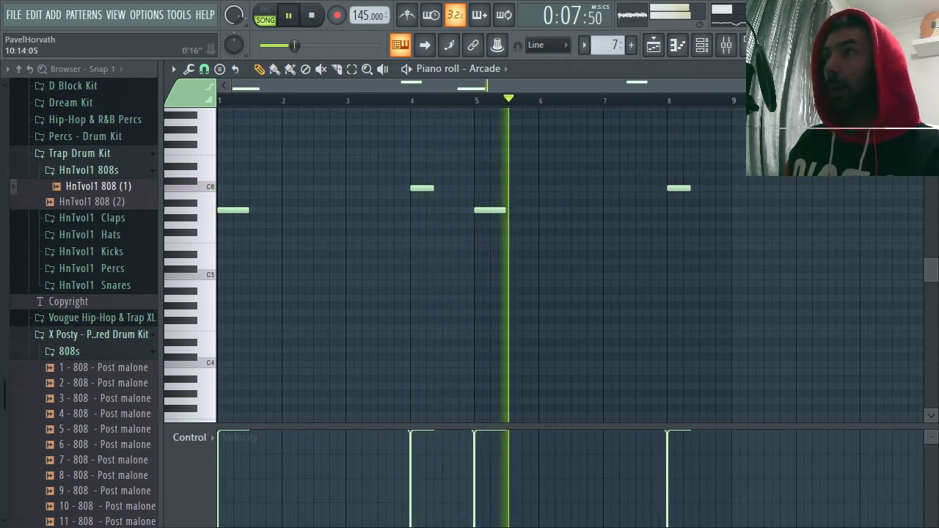
pyautogui.scroll(1, 638, 158)
pyautogui.press('space')
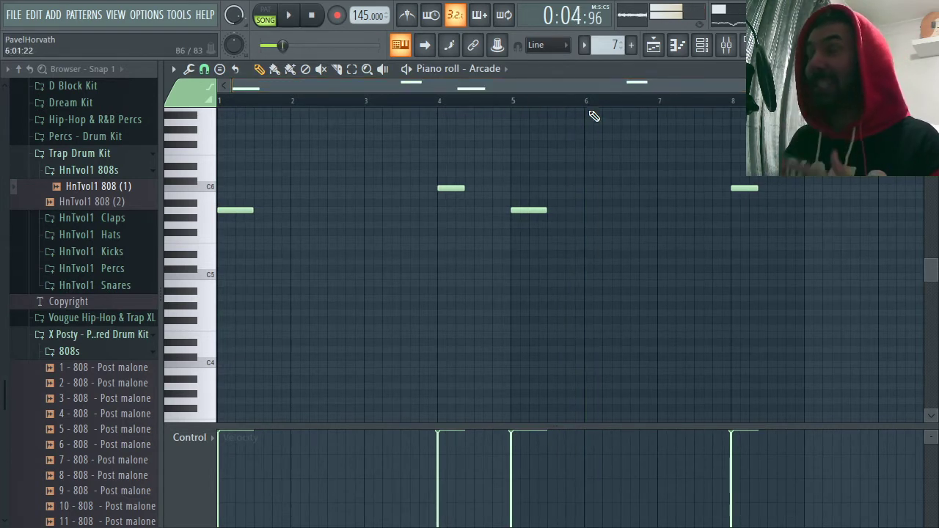
# - Add a seven-step G5 note and position it midway through bar 2
pyautogui.press('space')
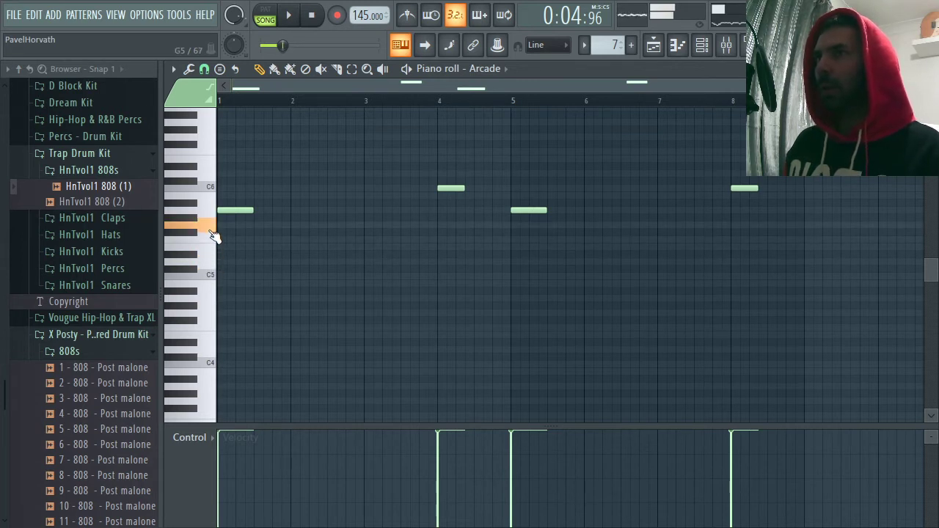
pyautogui.press('space')
pyautogui.press('space')
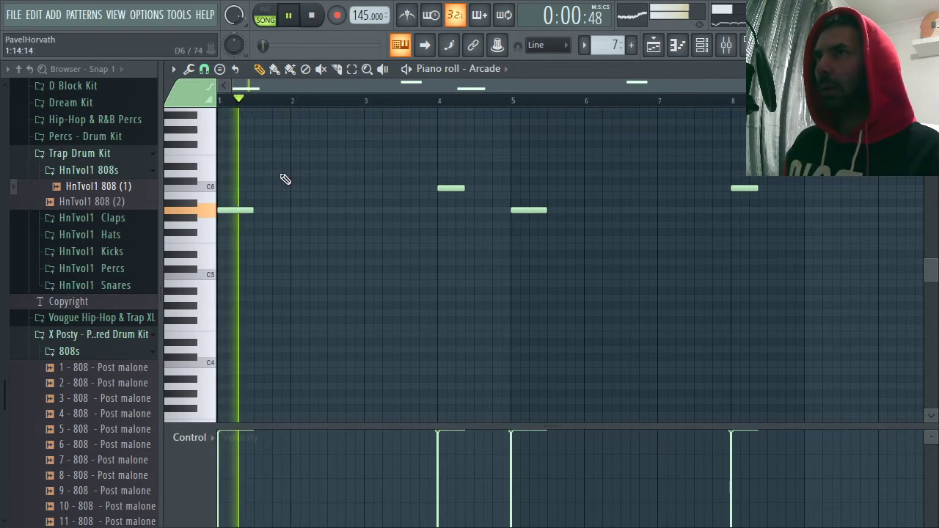
pyautogui.click(299, 226)
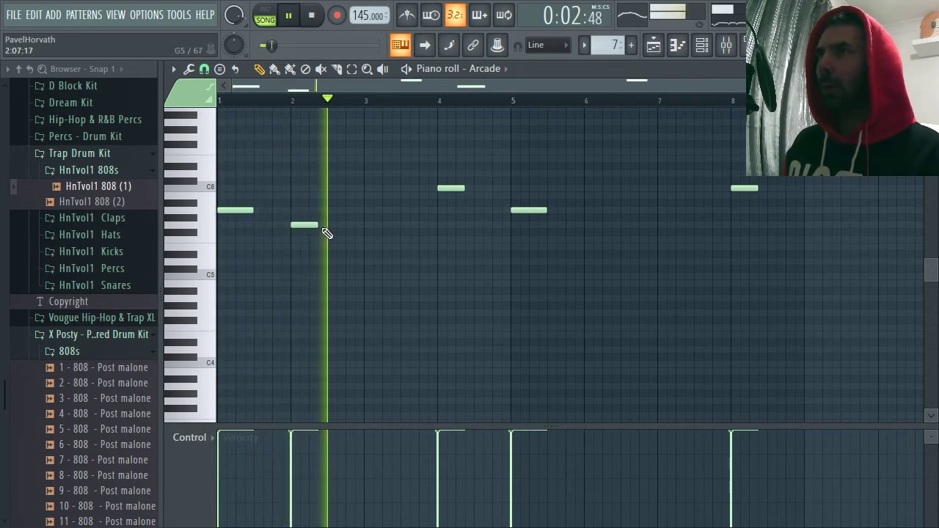
pyautogui.press('space')
pyautogui.moveTo(318, 224); pyautogui.dragTo(280, 224)
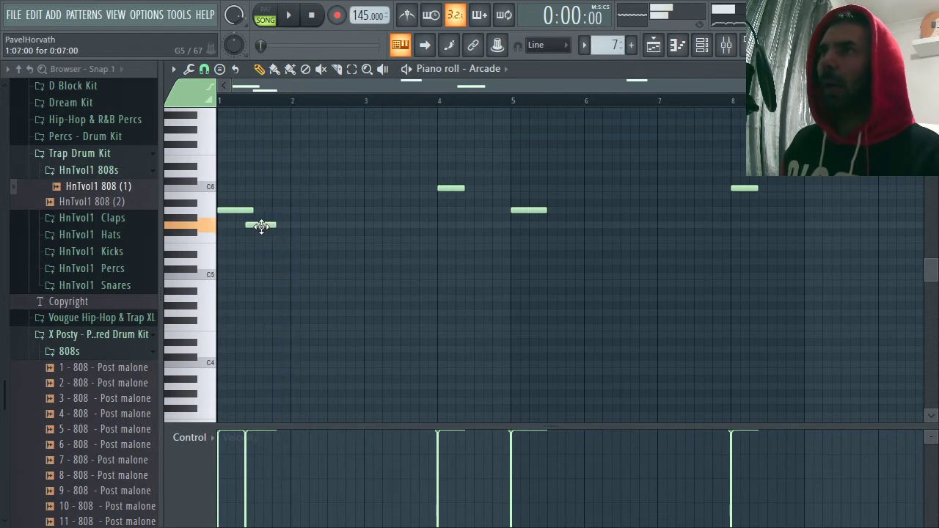
pyautogui.moveTo(269, 225); pyautogui.dragTo(347, 228)
# - Add a matching seven-step G5 note midway through bar 6 and listen to the phrase with the arrangement
pyautogui.press('space')
pyautogui.press('space')
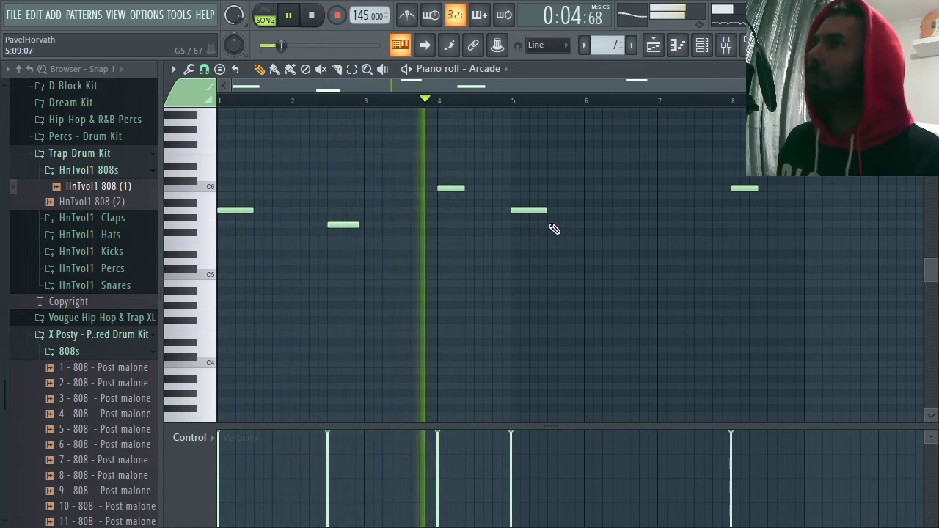
pyautogui.click(624, 225)
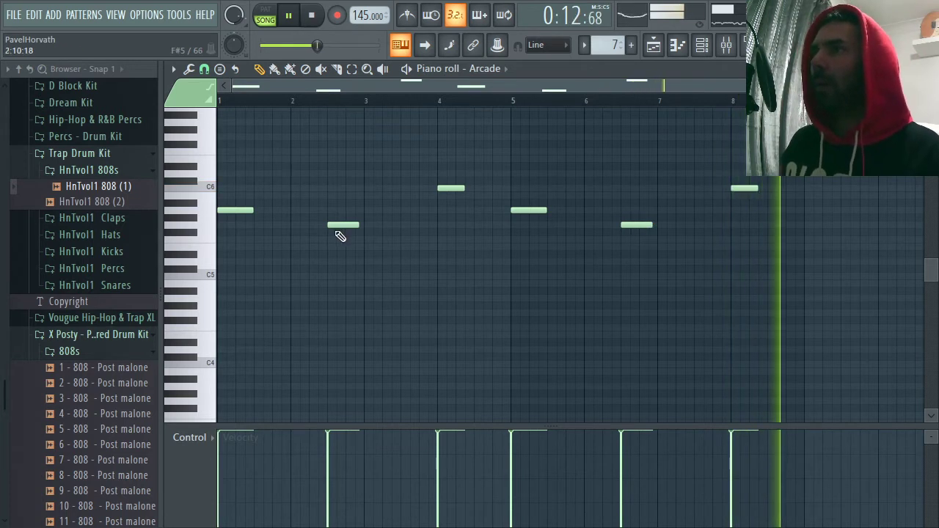
pyautogui.press('space')
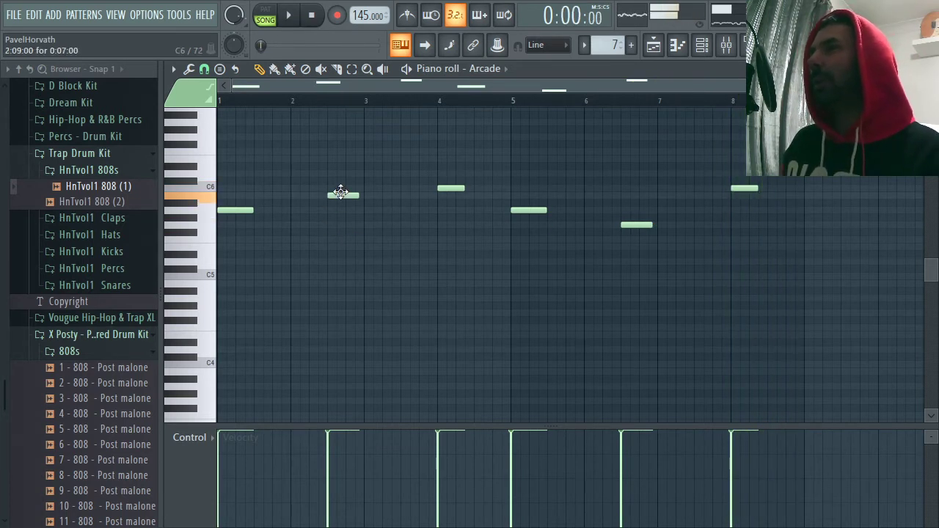
# - Listen to the Arcade phrase with the arrangement and delete the notes midway through bars 2 and 6
pyautogui.press('space')
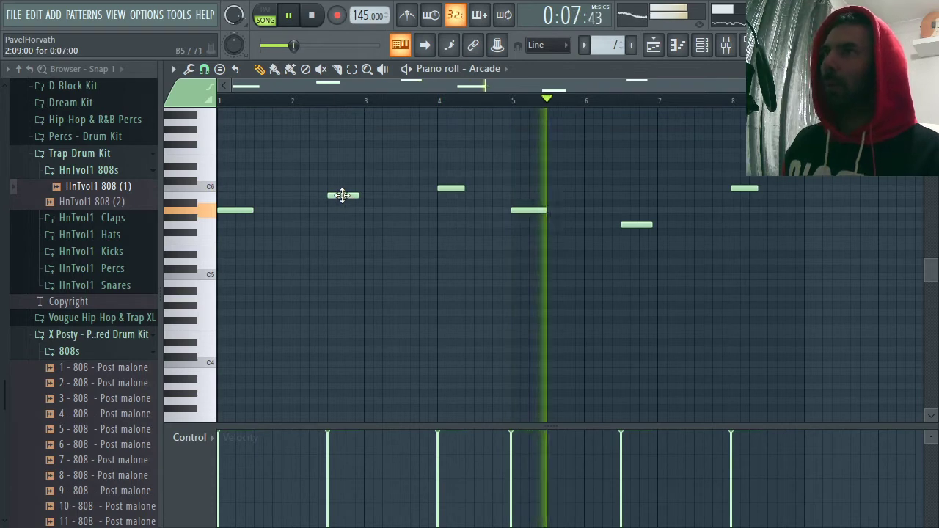
pyautogui.click(930, 68)
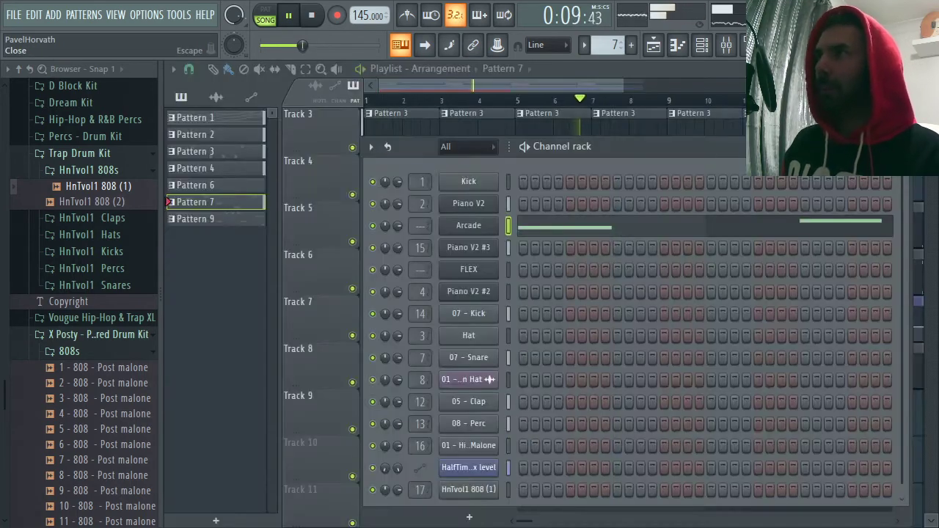
pyautogui.press('space')
pyautogui.rightClick(473, 223)
pyautogui.click(516, 226)
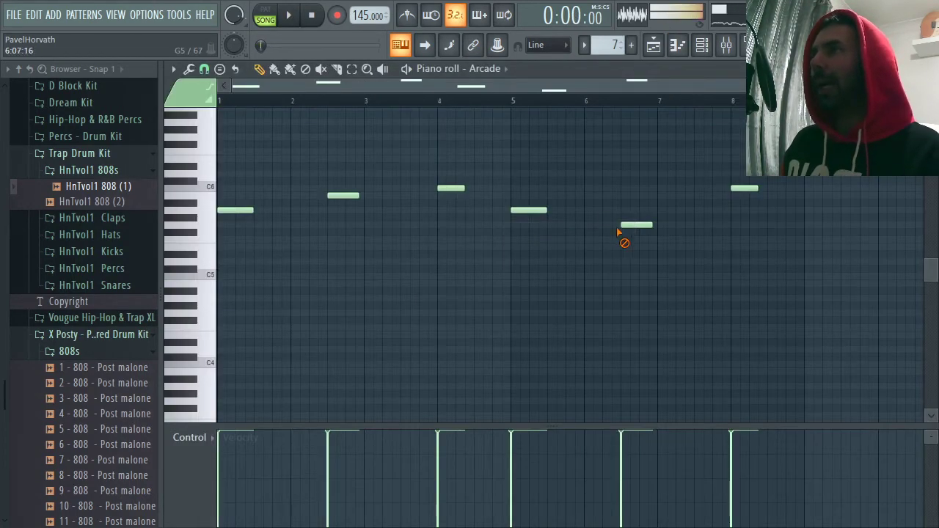
# - Switch to YouTube Studio and check the live chat for viewers' messages
pyautogui.hotkey('alt', 'Tab')
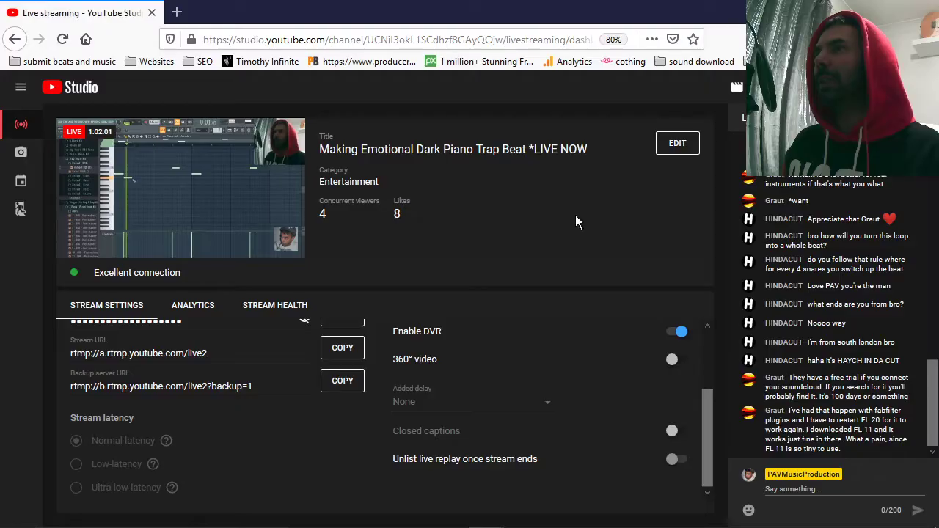
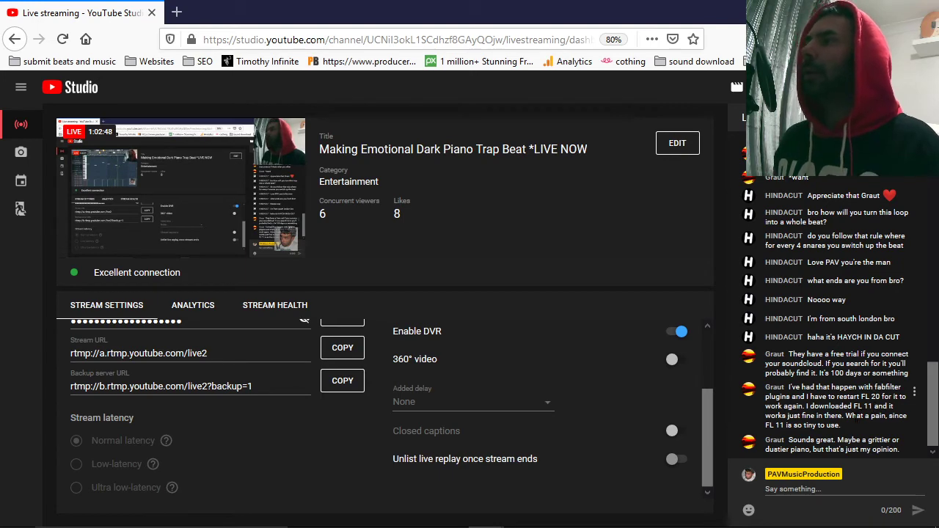
pyautogui.moveTo(306, 258)
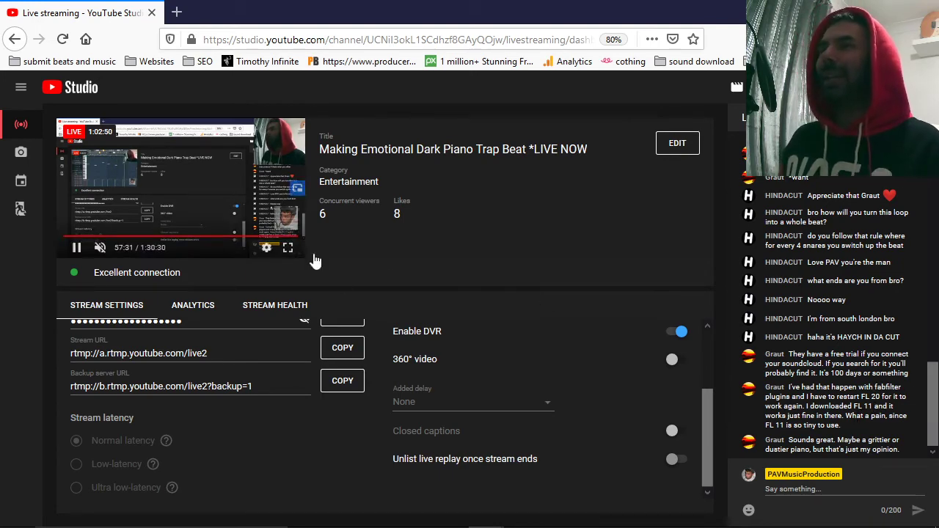
pyautogui.hotkey('alt', 'Tab')
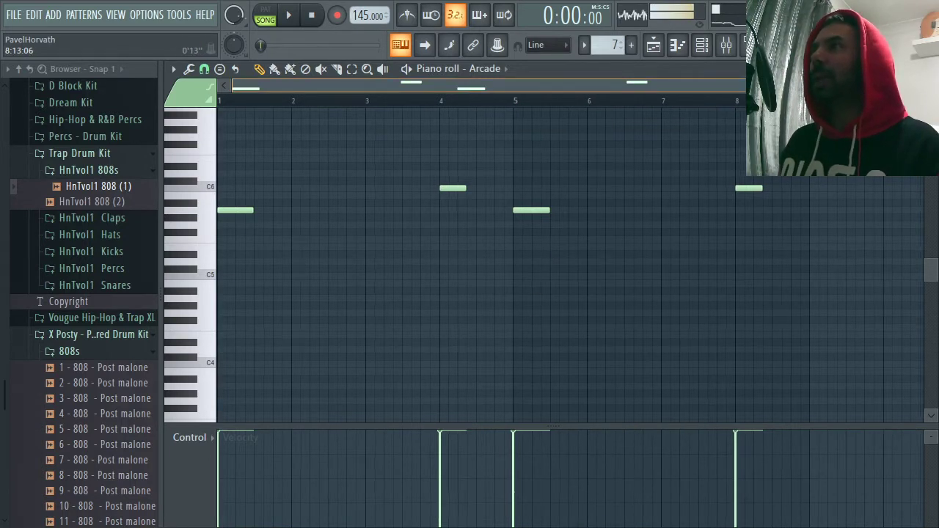
pyautogui.moveTo(745, 88); pyautogui.dragTo(662, 94)
pyautogui.scroll(-2, 190, 264)
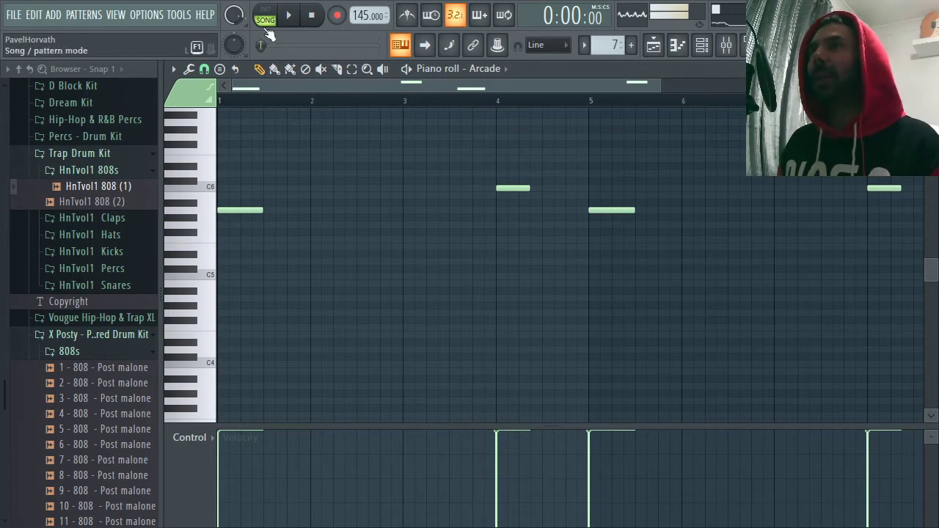
pyautogui.hotkey('alt', 'Tab')
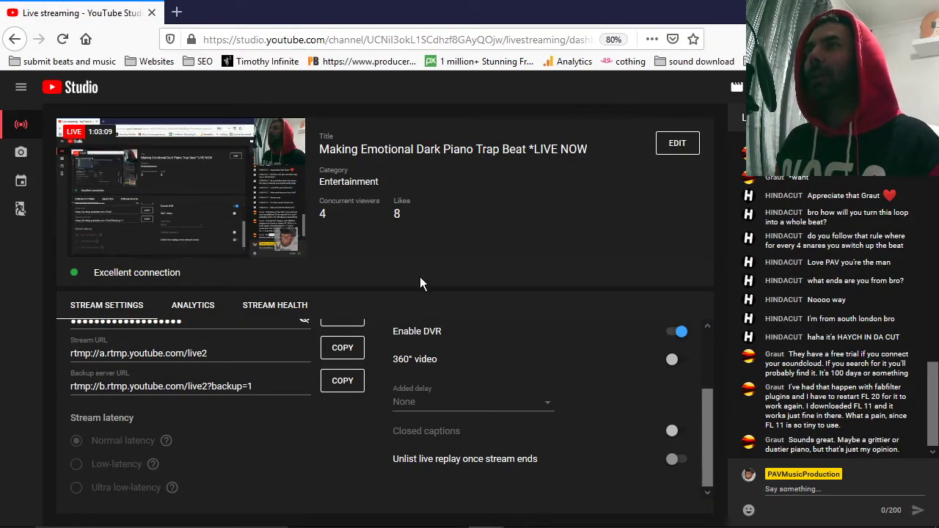
pyautogui.hotkey('alt', 'Tab')
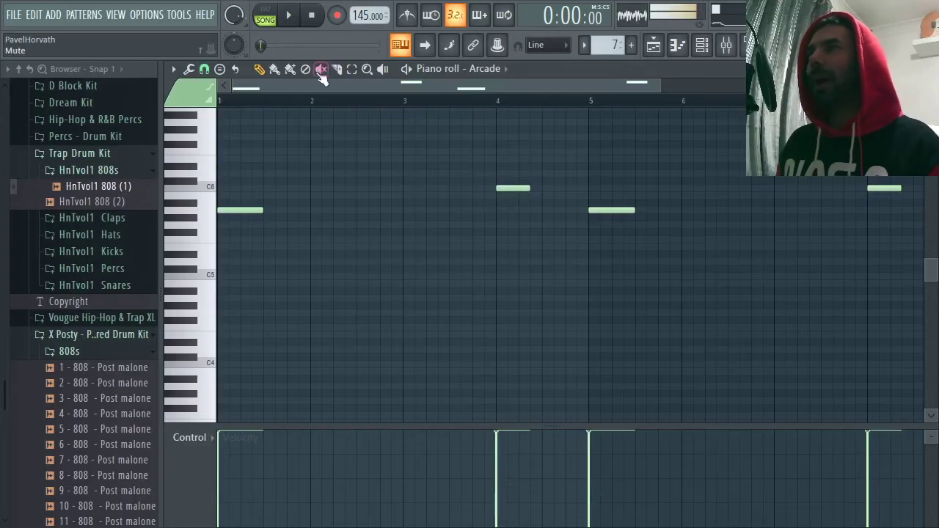
# - Play the reduced four-note Arcade phrase with the arrangement
pyautogui.moveTo(649, 90); pyautogui.dragTo(745, 90)
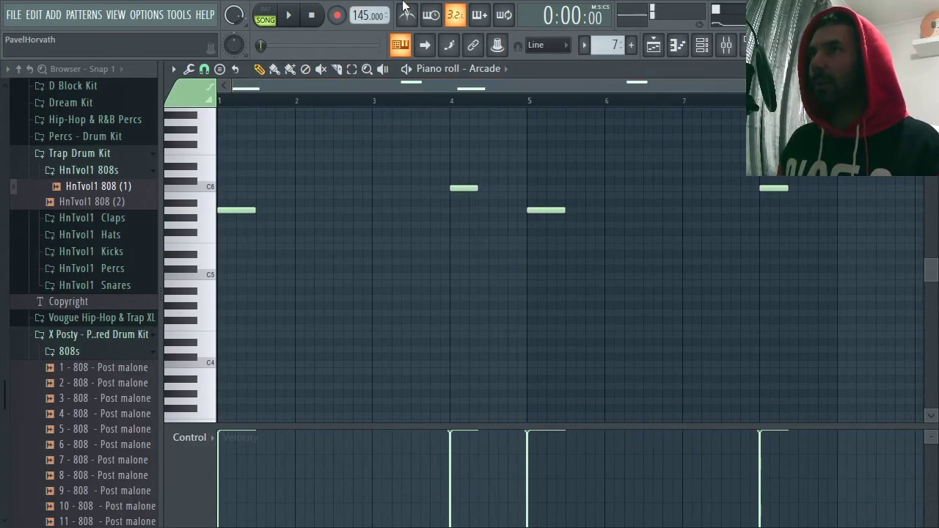
pyautogui.click(289, 15)
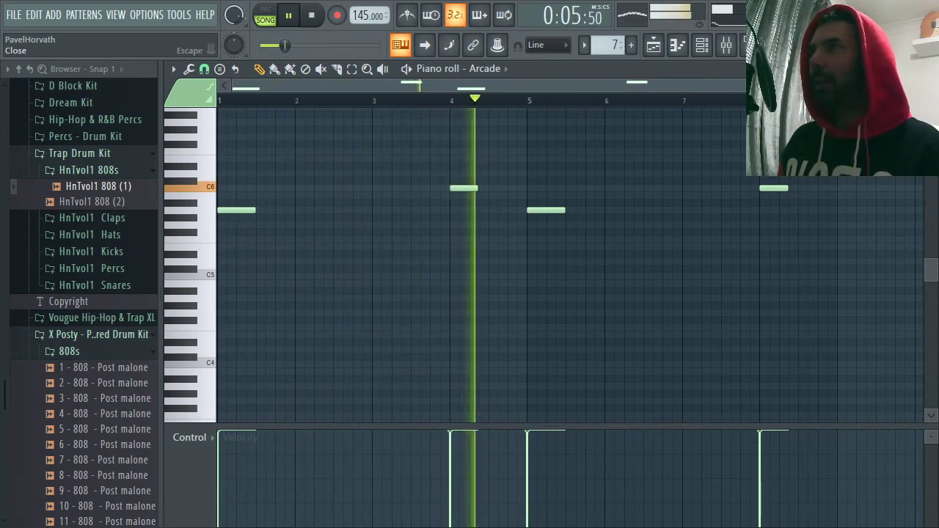
pyautogui.click(930, 69)
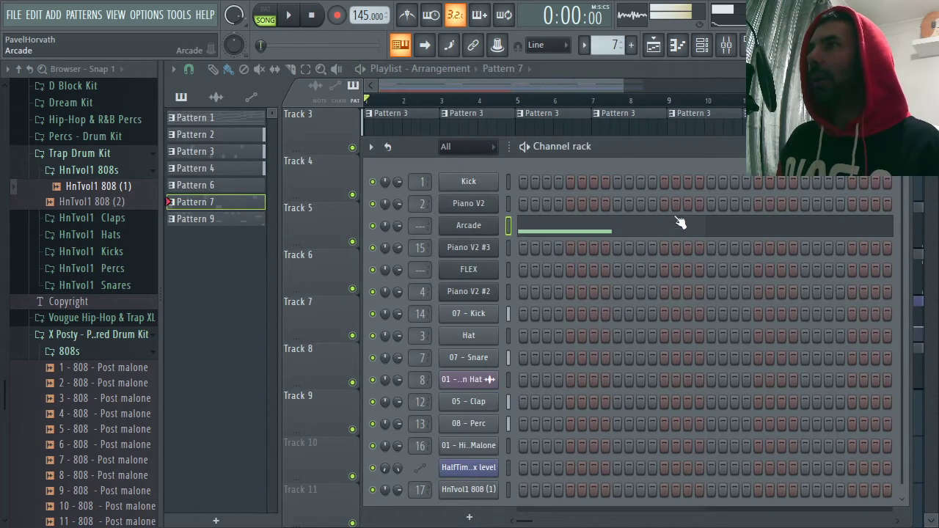
# - Audition the Arcade kits The Temple, Devotion and Mirrors against the arrangement
pyautogui.click(484, 229)
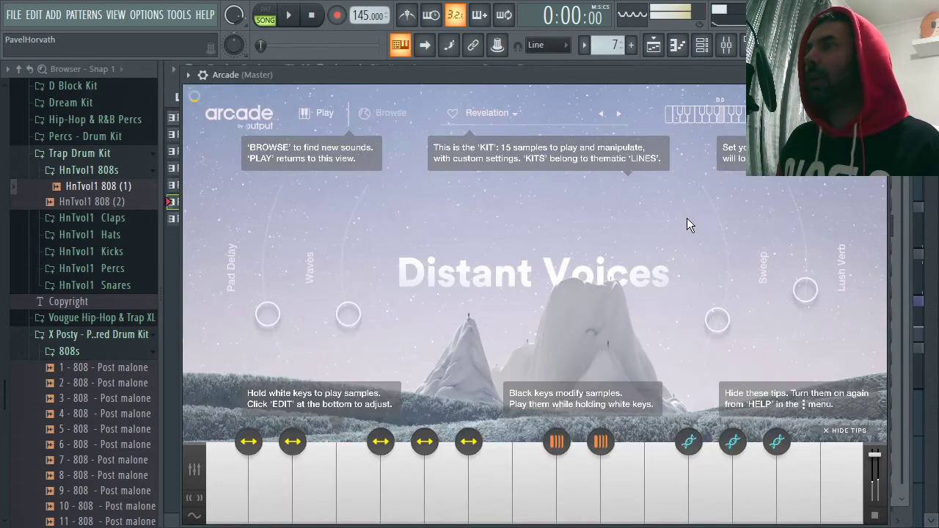
pyautogui.click(620, 114)
pyautogui.press('space')
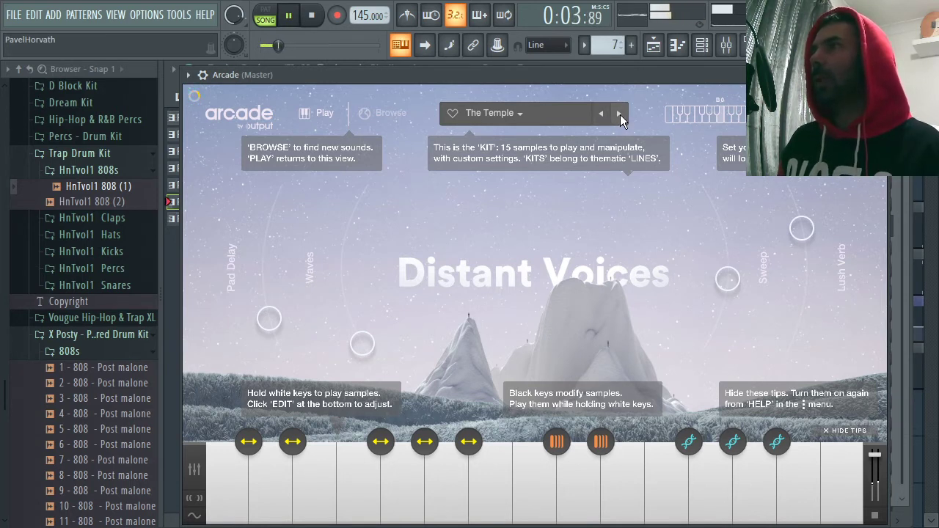
pyautogui.click(620, 115)
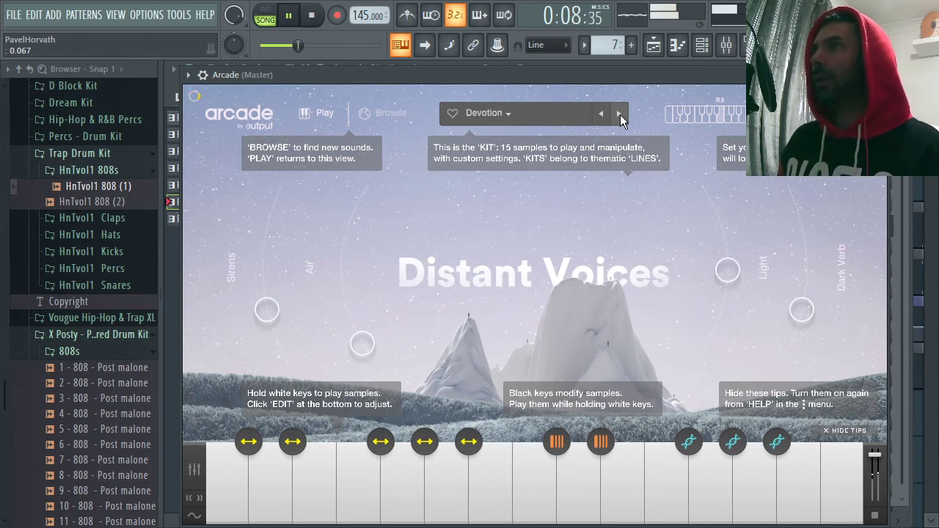
pyautogui.click(621, 115)
pyautogui.press('space')
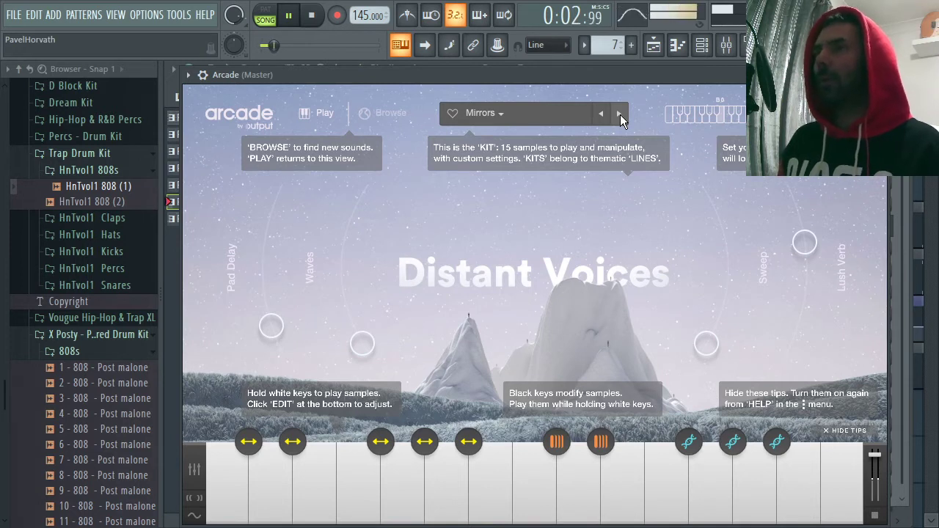
pyautogui.press('space')
pyautogui.press('space')
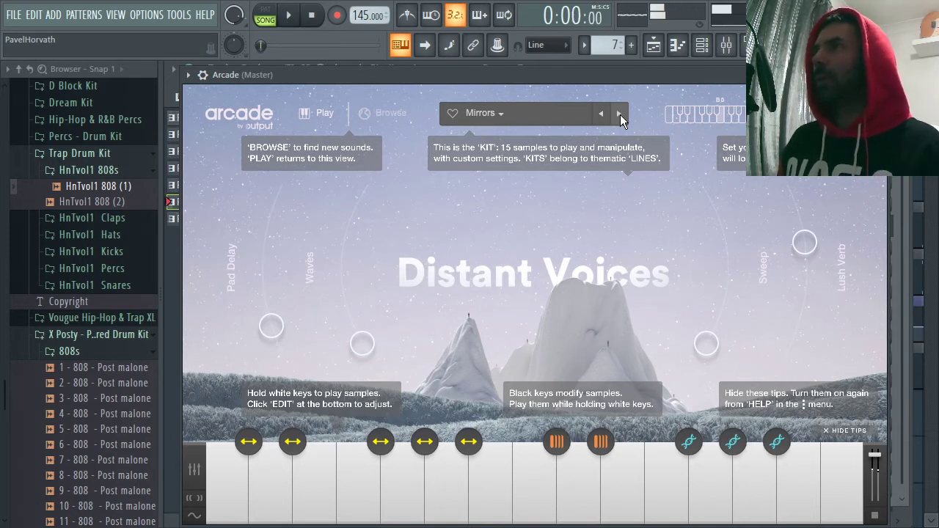
# - Audition the Arcade kits Eternity, Sunward and Spectral against the arrangement
pyautogui.click(620, 114)
pyautogui.press('space')
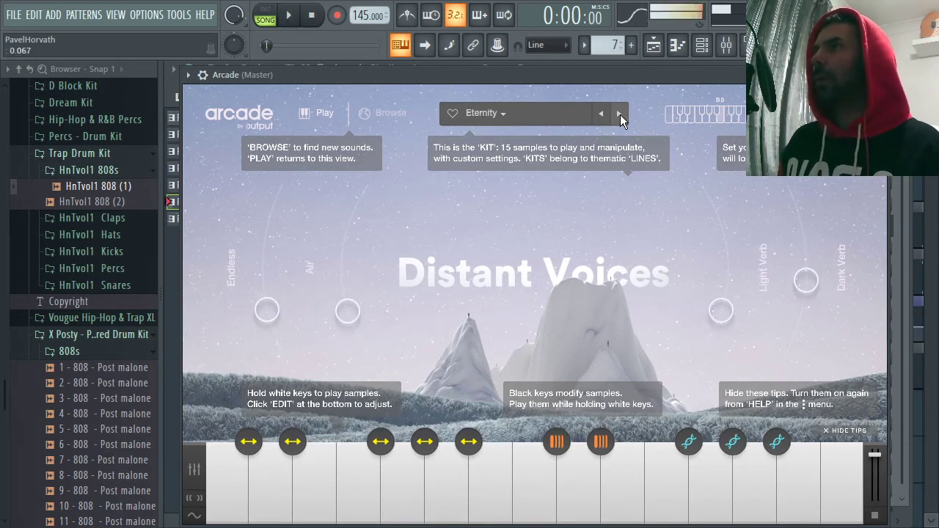
pyautogui.click(620, 114)
pyautogui.press('space')
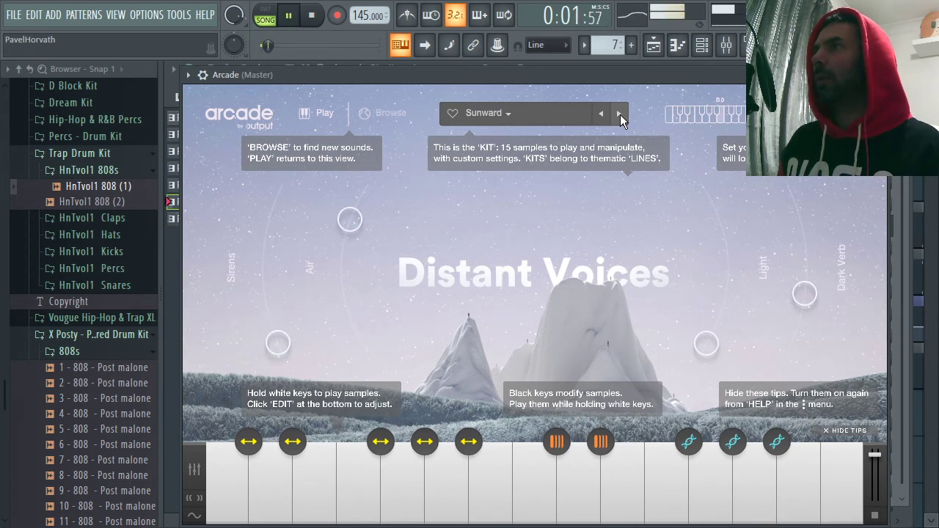
pyautogui.press('space')
pyautogui.click(620, 115)
pyautogui.press('space')
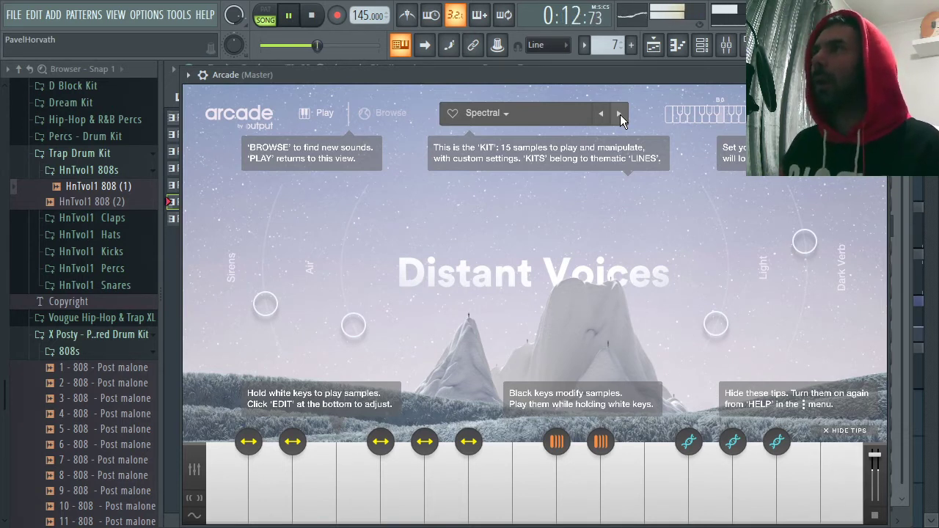
pyautogui.press('space')
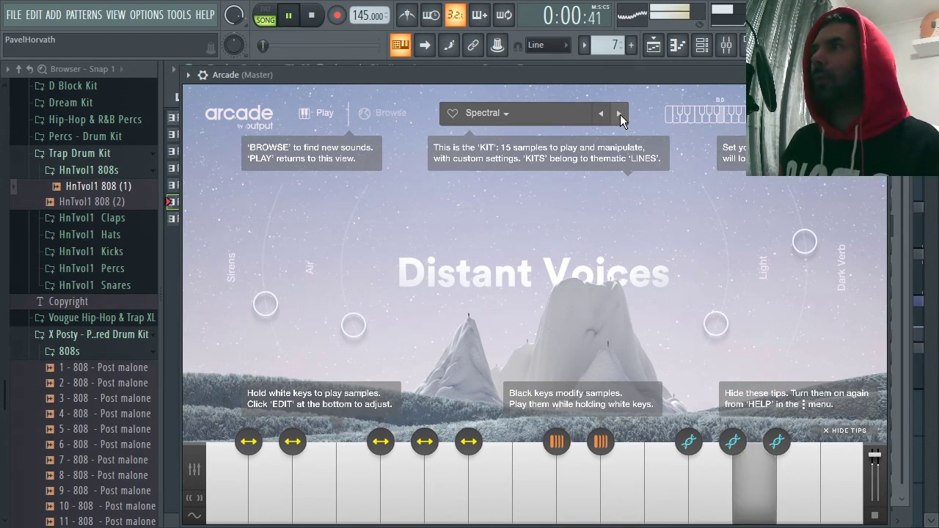
pyautogui.click(880, 75)
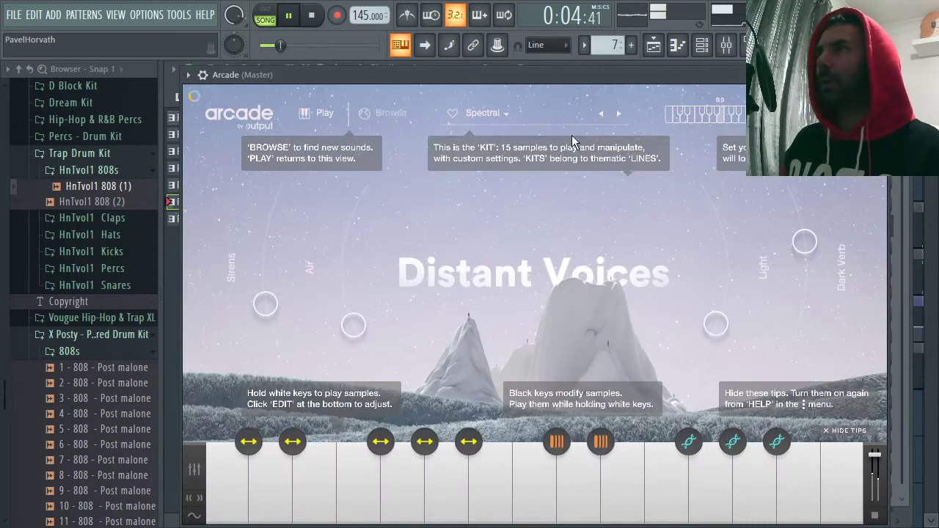
# - Load the Cloudless kit in Arcade and listen to it with the arrangement
pyautogui.press('space')
pyautogui.click(621, 116)
pyautogui.press('space')
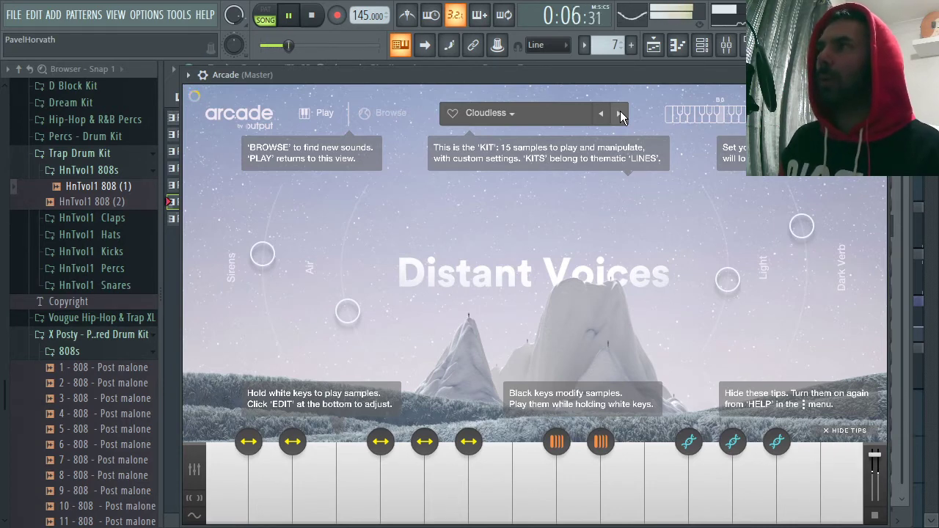
pyautogui.click(878, 75)
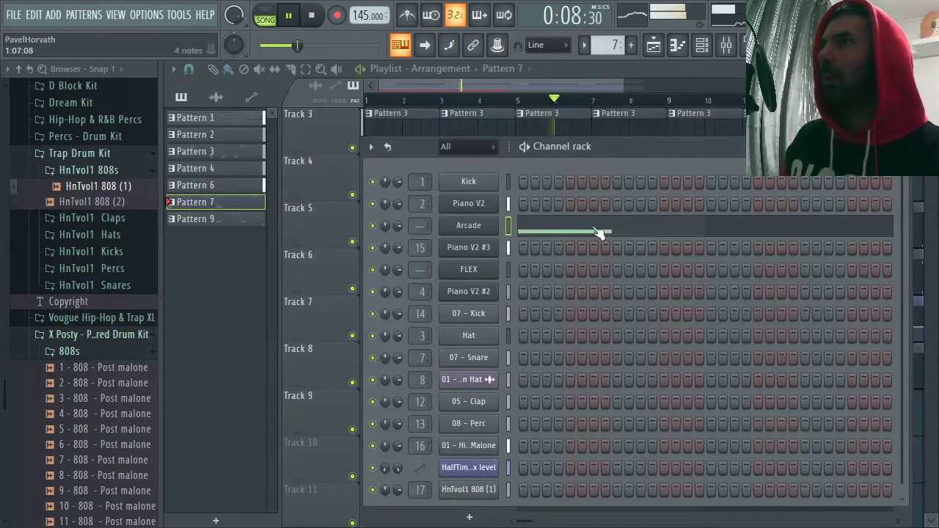
pyautogui.click(511, 232)
pyautogui.press('space')
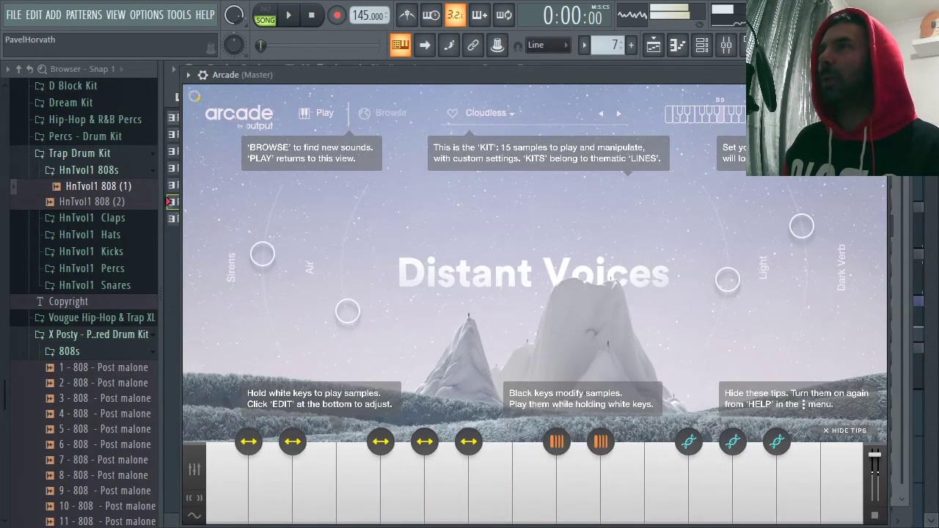
# - Lower the Arcade notes at bars 1 and 5 to B4 in the piano roll
pyautogui.click(878, 75)
pyautogui.rightClick(481, 226)
pyautogui.click(530, 227)
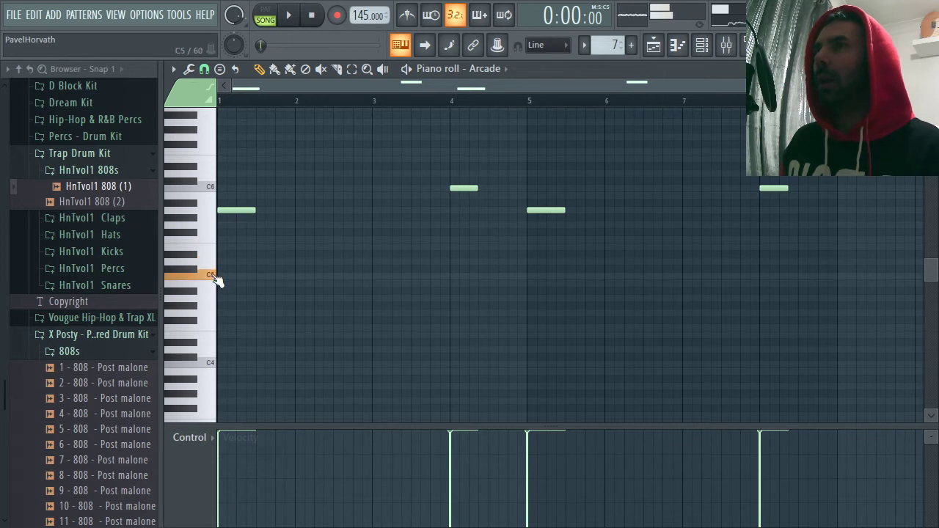
pyautogui.moveTo(227, 212); pyautogui.dragTo(226, 272)
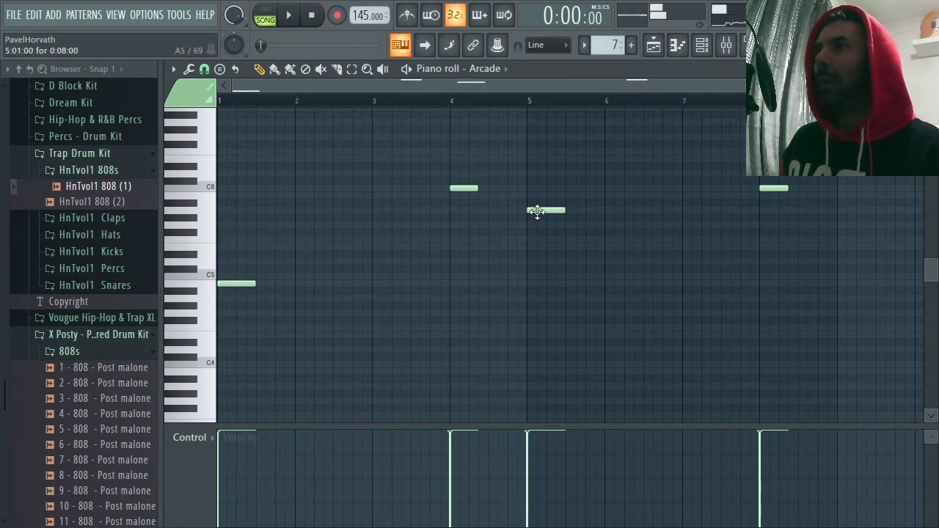
pyautogui.moveTo(537, 212); pyautogui.dragTo(538, 278)
# - Lengthen the C6 note at bar 4 to eight steps and replace bar 8's note with a matching eight-step C6 during playback
pyautogui.press('space')
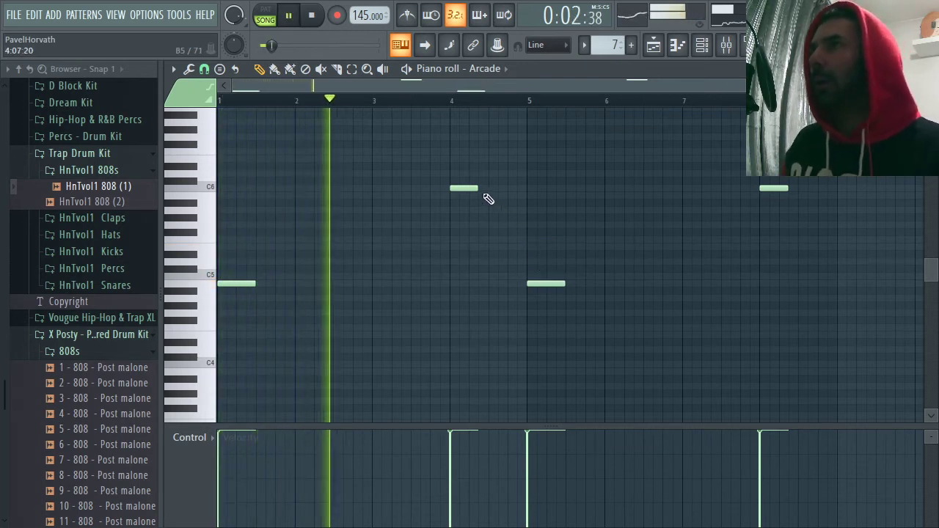
pyautogui.moveTo(477, 188); pyautogui.dragTo(488, 189)
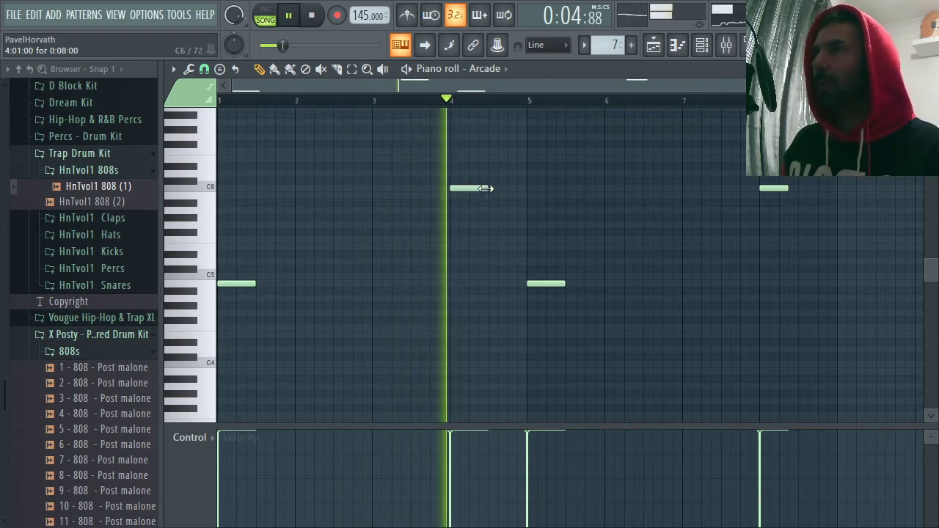
pyautogui.rightClick(774, 188)
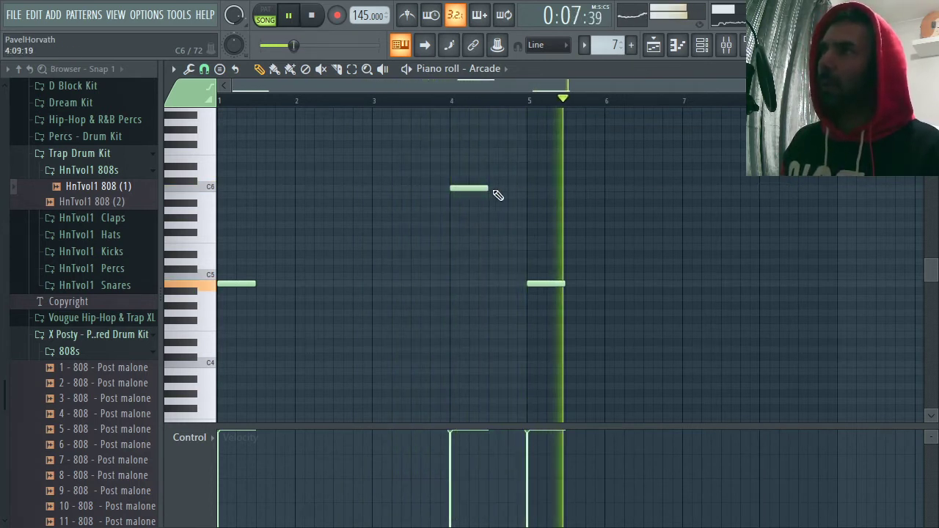
pyautogui.click(766, 190)
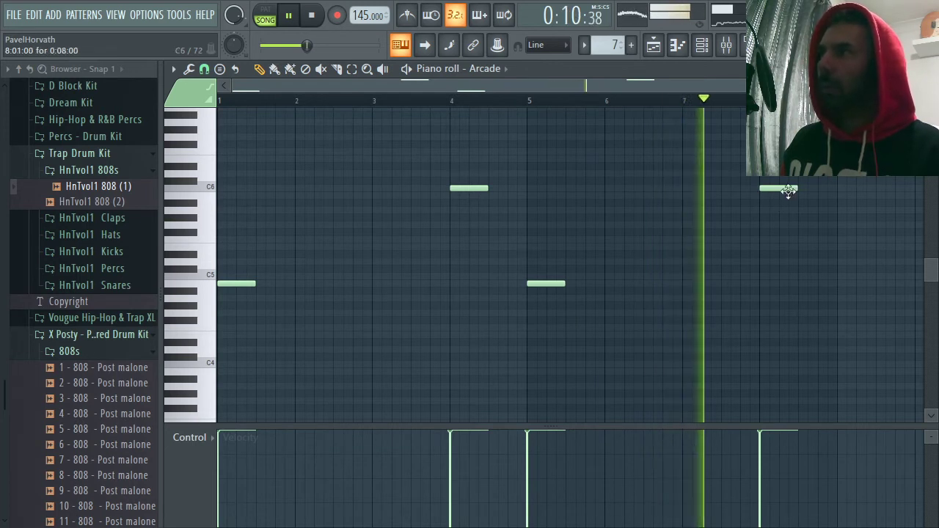
# - Add an eight-step G5 note directly after bar 8's C6 note and replay the phrase with the arrangement
pyautogui.click(802, 196)
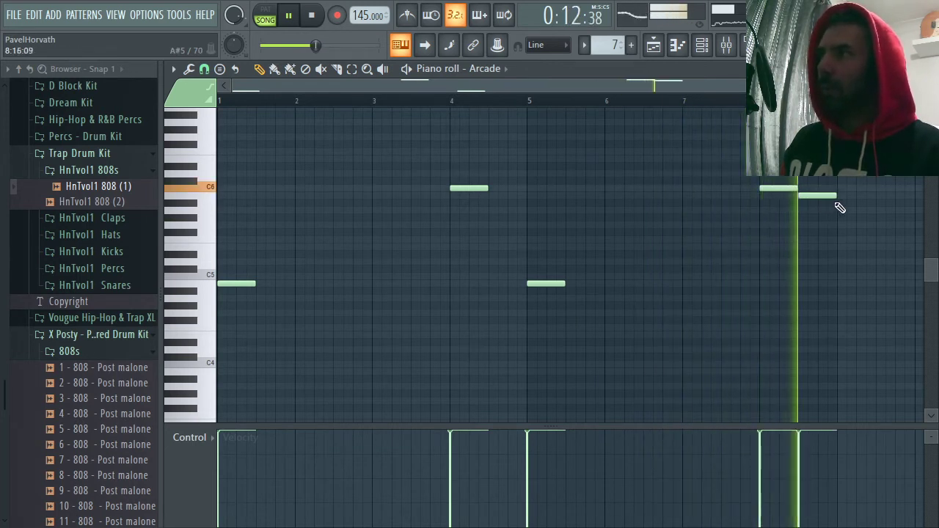
pyautogui.press('space')
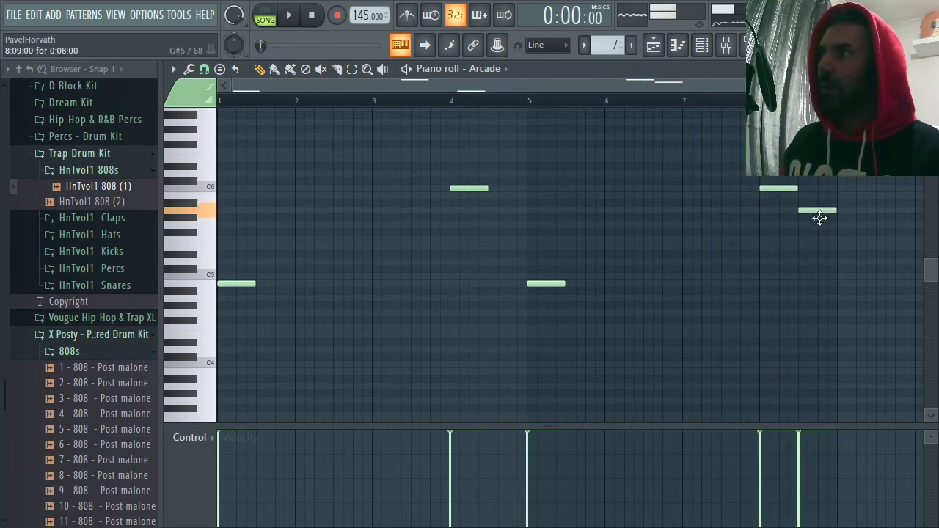
pyautogui.press('space')
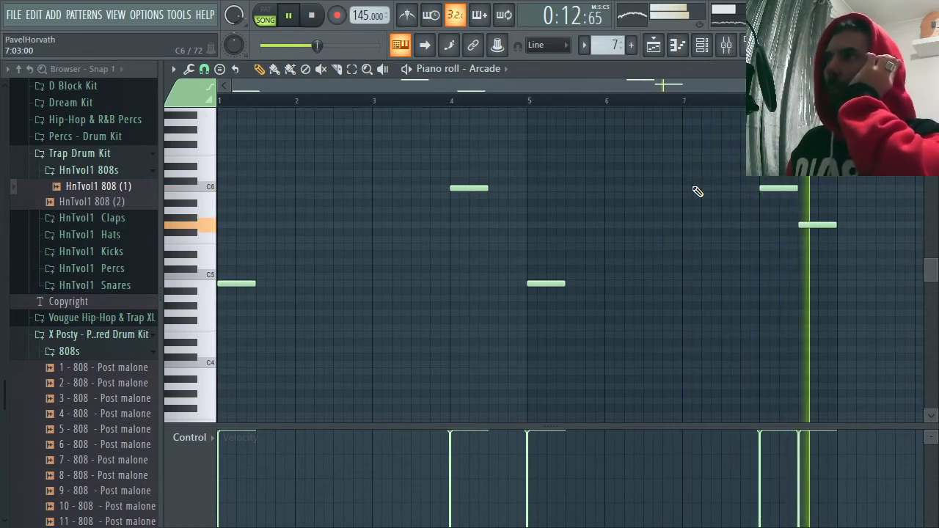
# - Repeat the Pattern 7 clip on Track 9 from bar 9 and play the arrangement from the start
pyautogui.press('space')
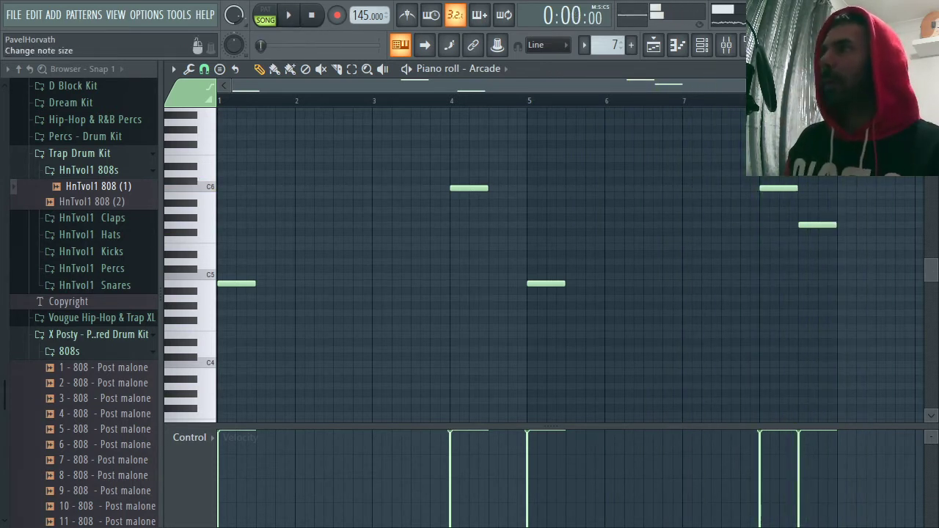
pyautogui.press('F5')
pyautogui.press('F6')
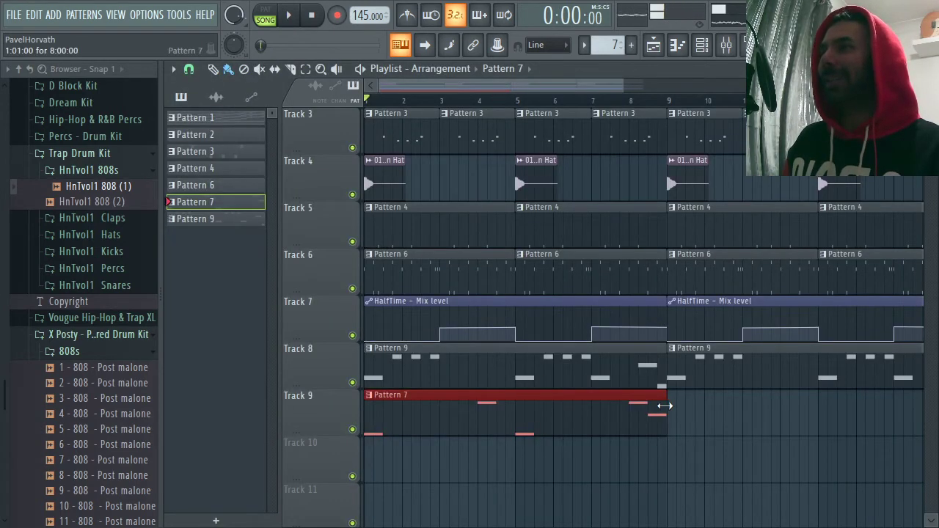
pyautogui.hotkey('ctrl', 'b')
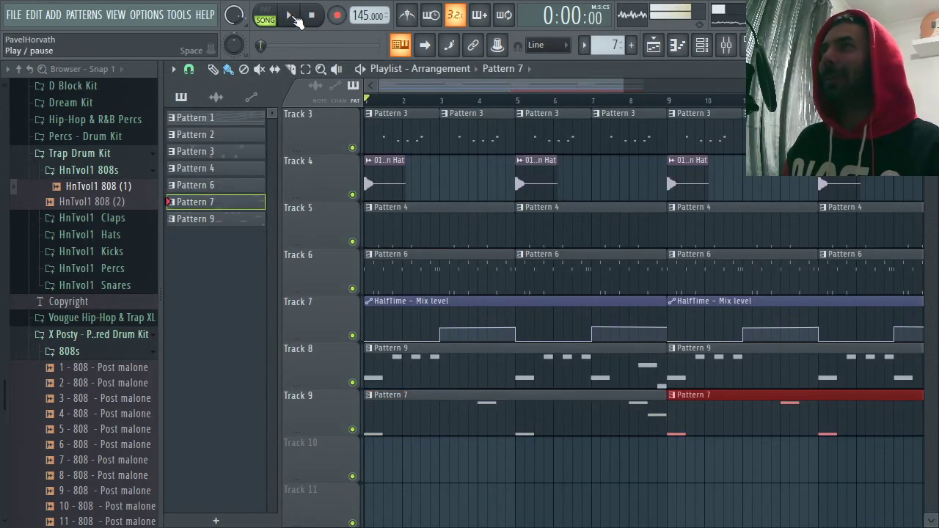
pyautogui.click(291, 15)
# - Route the Arcade channel to mixer track 18 and slightly lower that track's level
pyautogui.click(702, 45)
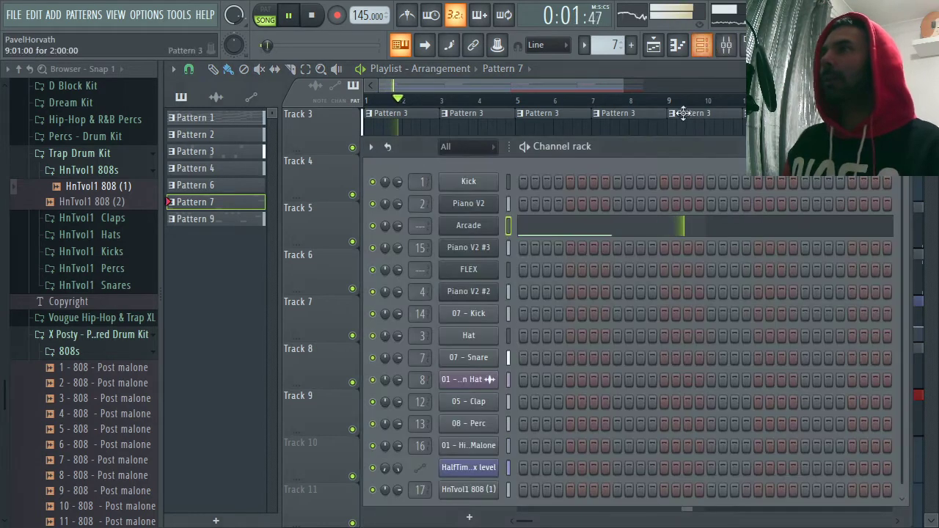
pyautogui.moveTo(420, 226); pyautogui.dragTo(420, 213)
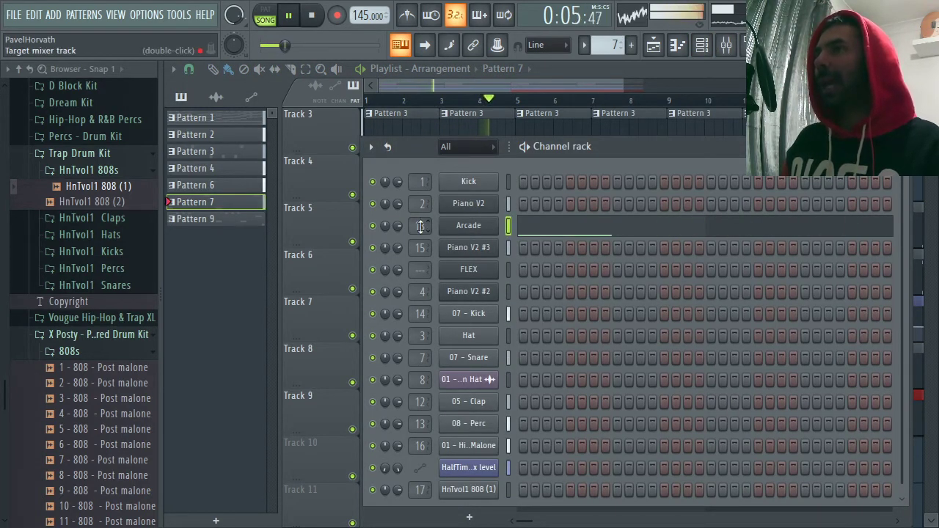
pyautogui.press('F9')
pyautogui.moveTo(486, 293); pyautogui.dragTo(489, 297)
# - Add Fruity Parametric EQ 2 to insert 18, cutting bands 1 and 2 strongly, dipping band 3 slightly and boosting band 4 by 3.4 dB at 616 Hz
pyautogui.click(784, 114)
pyautogui.moveTo(794, 122)
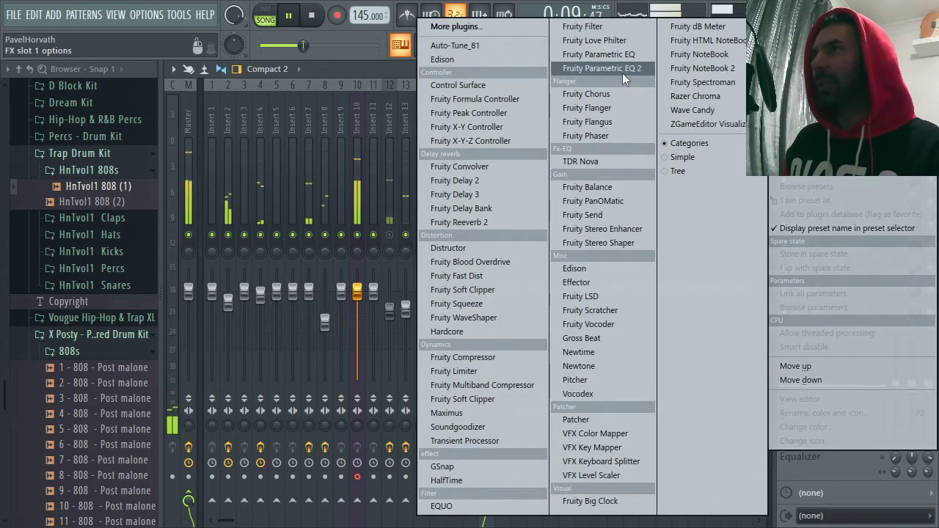
pyautogui.click(602, 68)
pyautogui.moveTo(356, 371); pyautogui.dragTo(356, 425)
pyautogui.moveTo(388, 371); pyautogui.dragTo(388, 411)
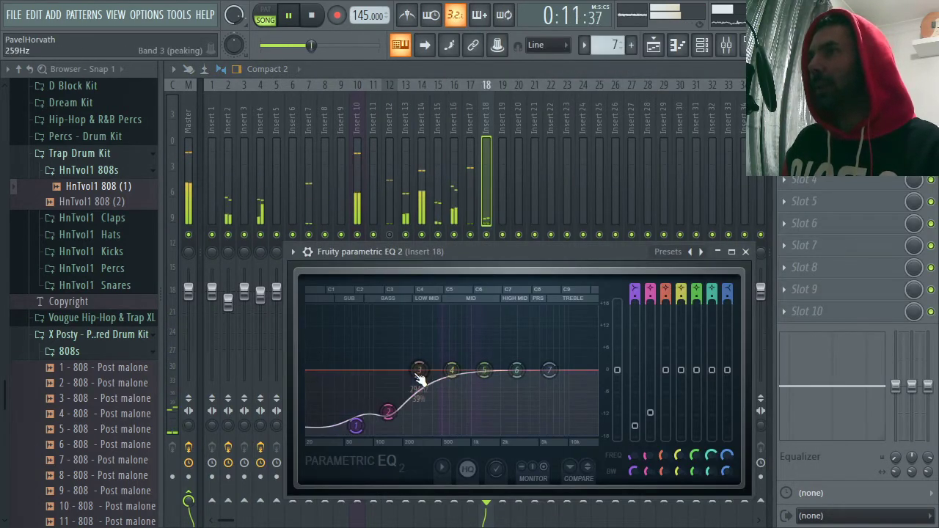
pyautogui.moveTo(419, 370); pyautogui.dragTo(420, 377)
pyautogui.moveTo(453, 371); pyautogui.dragTo(451, 355)
pyautogui.moveTo(484, 371); pyautogui.dragTo(450, 357)
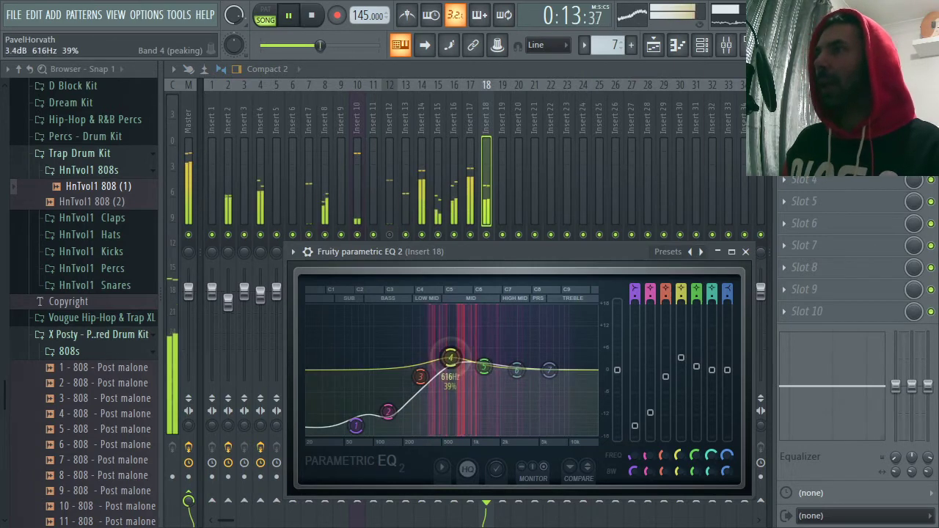
pyautogui.click(746, 252)
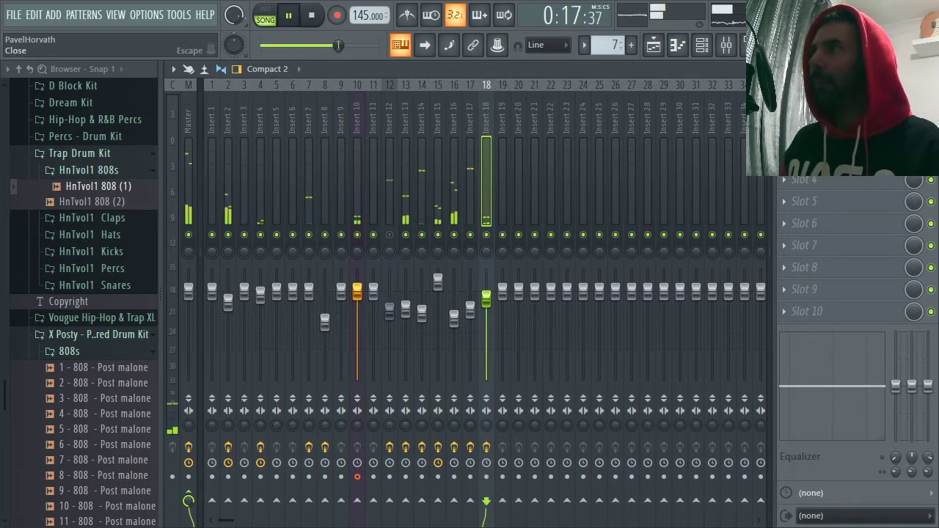
# - In the Arcade piano roll, replace bar 1's note with an eight-step G5 and raise bar 5's note to G5 during playback
pyautogui.press('Escape')
pyautogui.rightClick(488, 224)
pyautogui.click(535, 225)
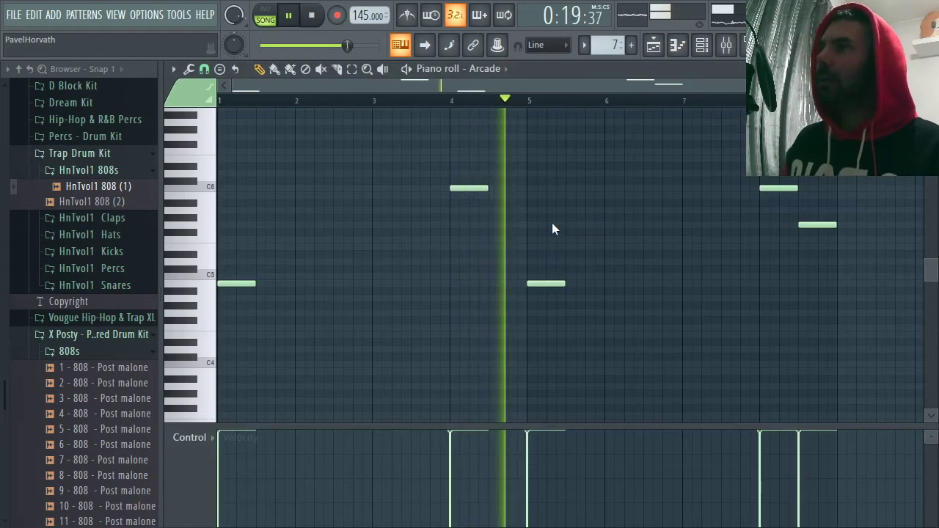
pyautogui.press('space')
pyautogui.press('space')
pyautogui.press('space')
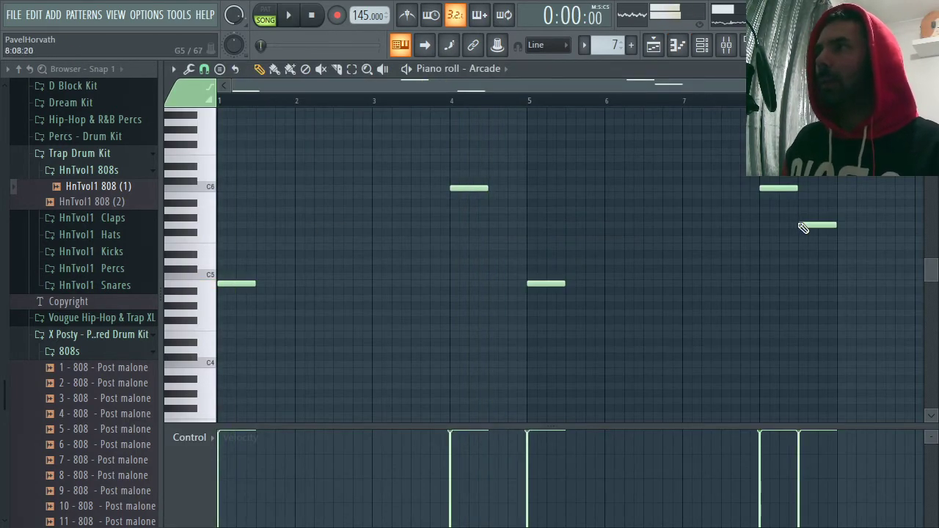
pyautogui.moveTo(220, 224); pyautogui.dragTo(216, 226)
pyautogui.press('space')
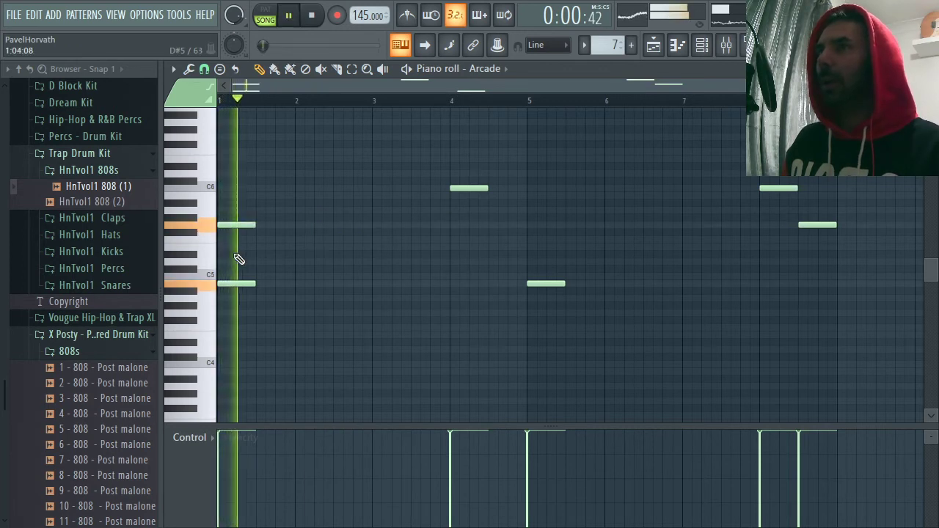
pyautogui.press('space')
pyautogui.rightClick(236, 285)
pyautogui.press('space')
pyautogui.moveTo(547, 285); pyautogui.dragTo(534, 226)
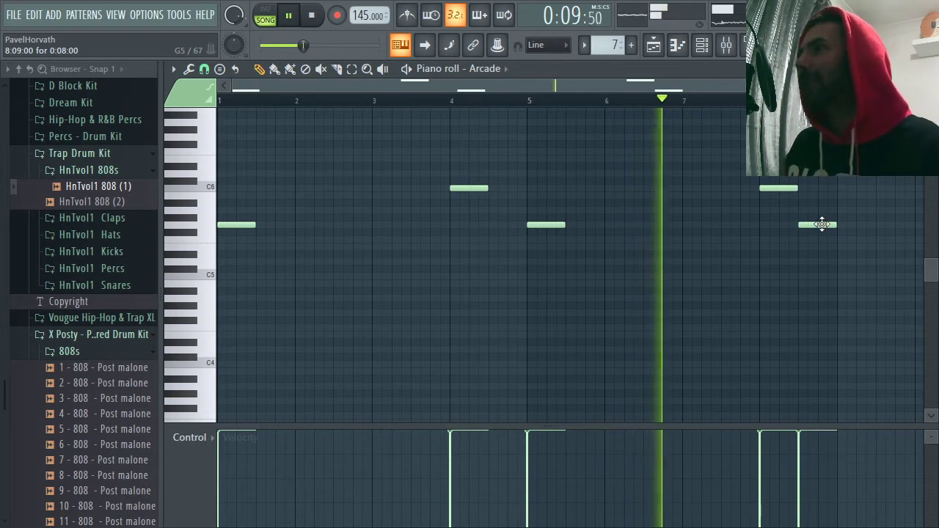
# - Audition lower pitches for the last note of bar 8, settle it on C6 and replay the arrangement
pyautogui.moveTo(817, 223); pyautogui.dragTo(818, 238)
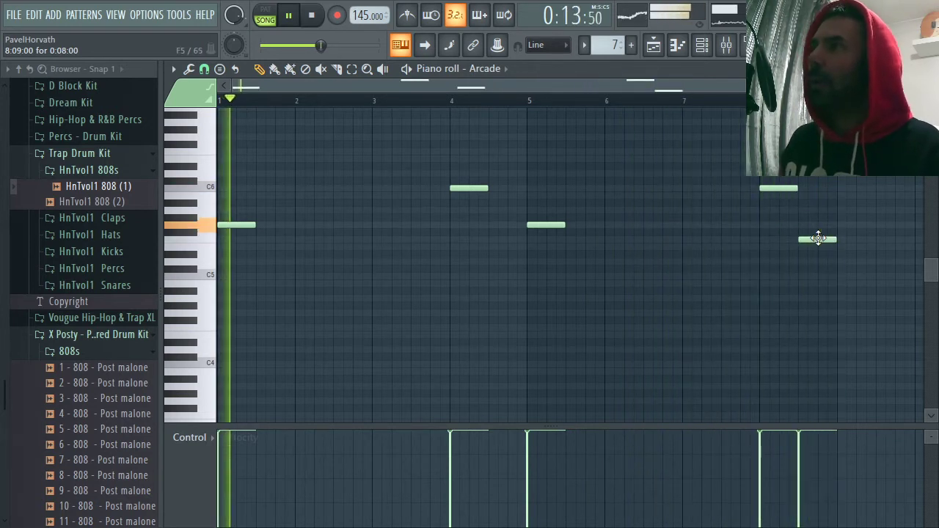
pyautogui.press('space')
pyautogui.moveTo(814, 240); pyautogui.dragTo(815, 250)
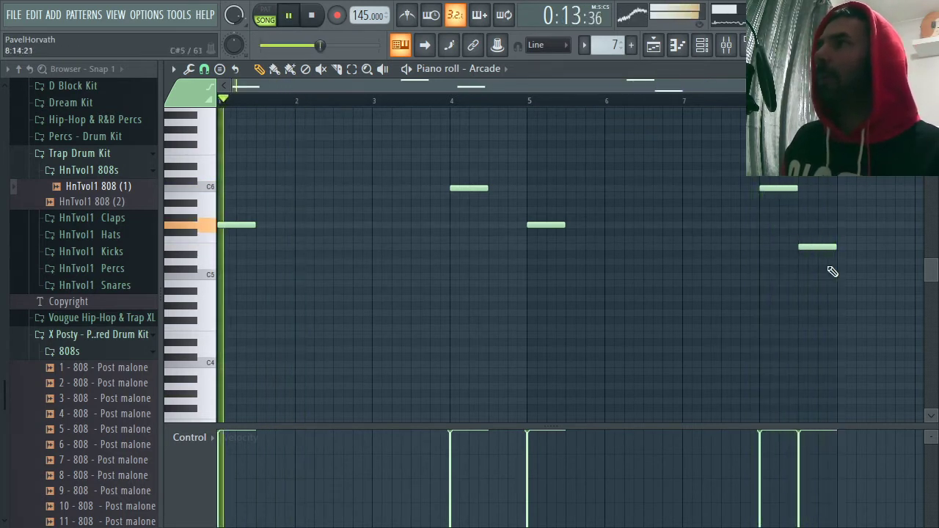
pyautogui.press('space')
pyautogui.moveTo(815, 248); pyautogui.dragTo(813, 259)
pyautogui.press('space')
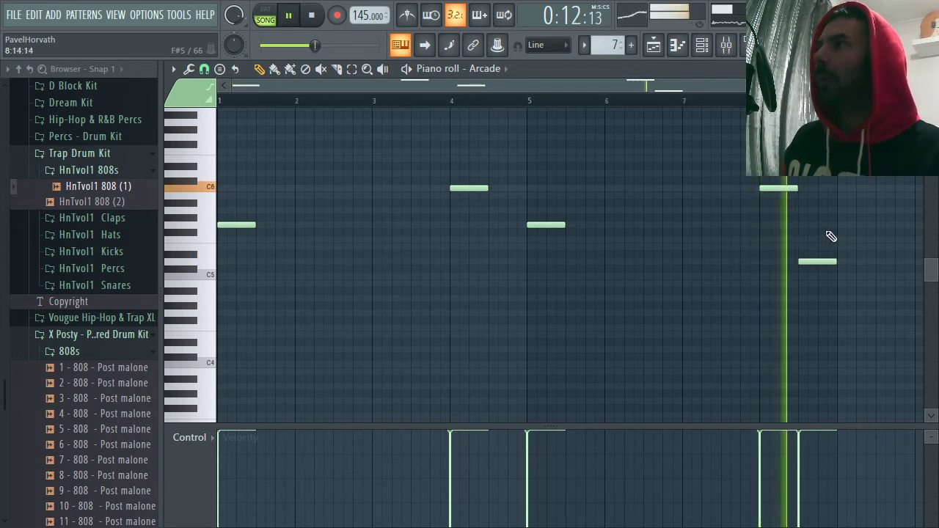
pyautogui.press('space')
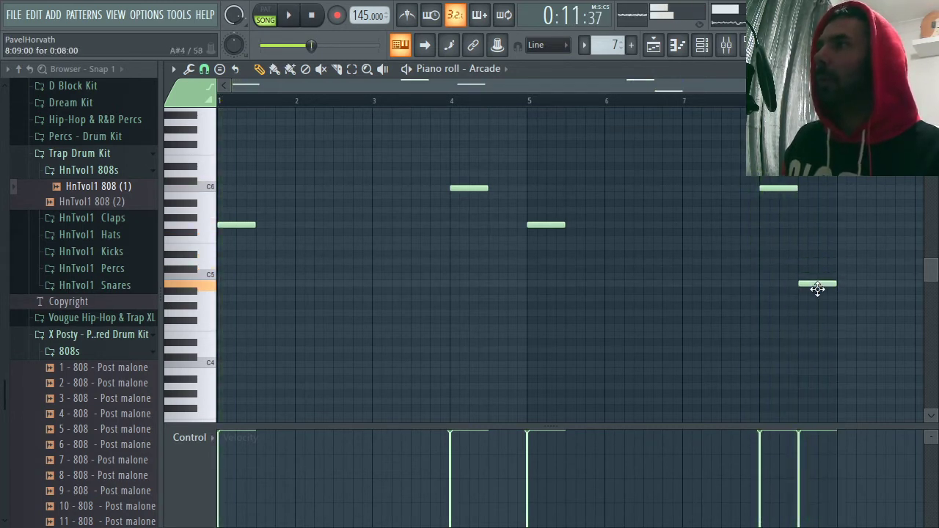
pyautogui.moveTo(816, 298); pyautogui.dragTo(820, 188)
pyautogui.press('space')
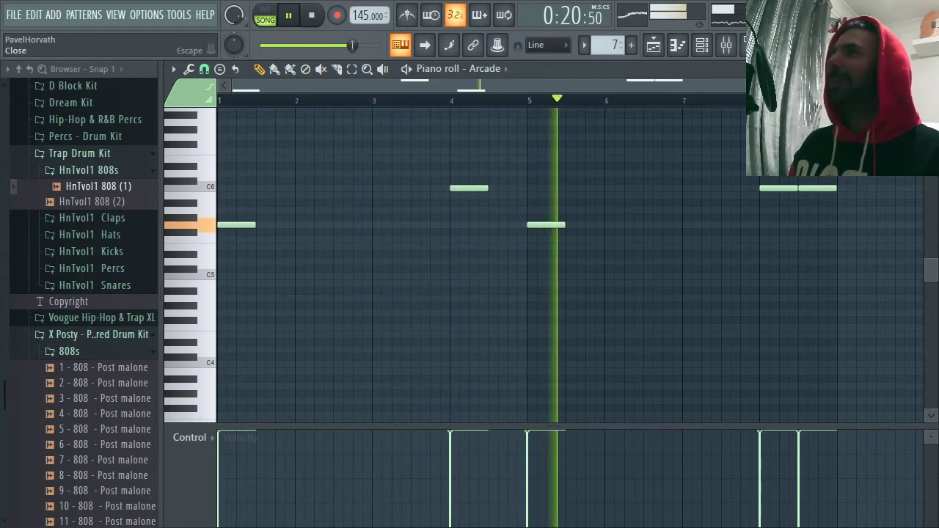
# - Lower the fader of the Arcade channel's mixer track further
pyautogui.press('Escape')
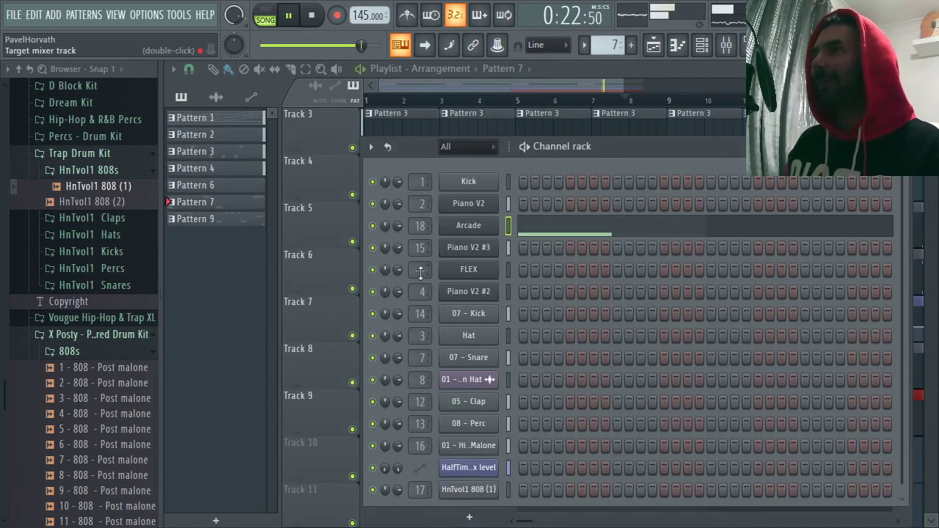
pyautogui.doubleClick(421, 231)
pyautogui.moveTo(494, 309); pyautogui.dragTo(493, 318)
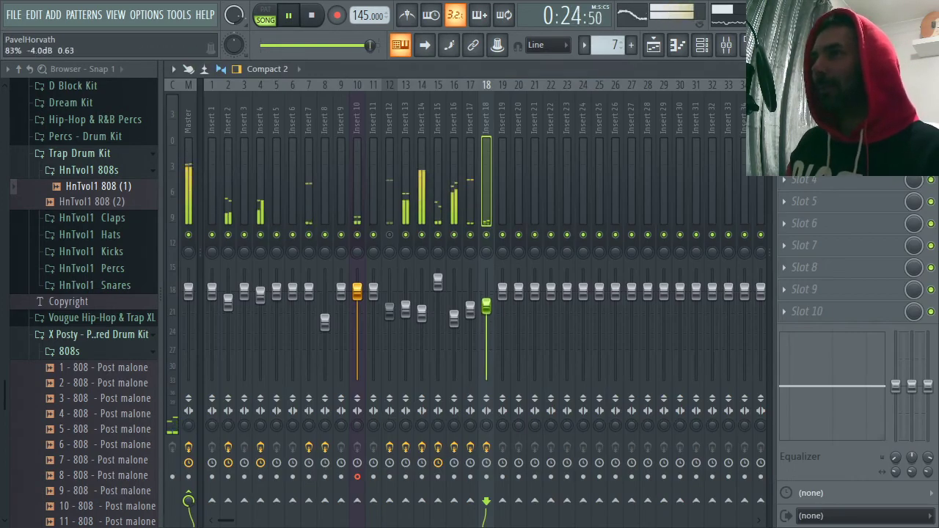
# - Add Fruity Stereo Shaper to the second effect slot of insert 18 and adjust its delay
pyautogui.click(785, 136)
pyautogui.moveTo(794, 144)
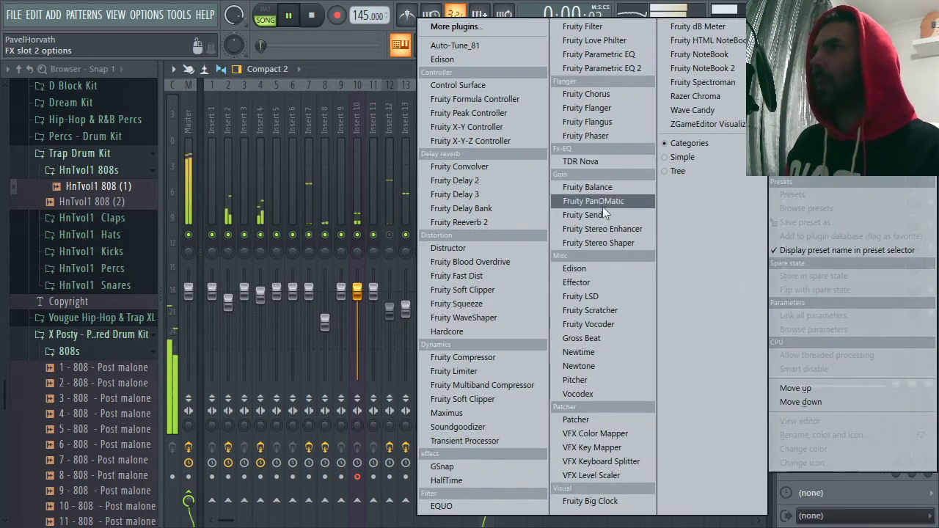
pyautogui.click(600, 243)
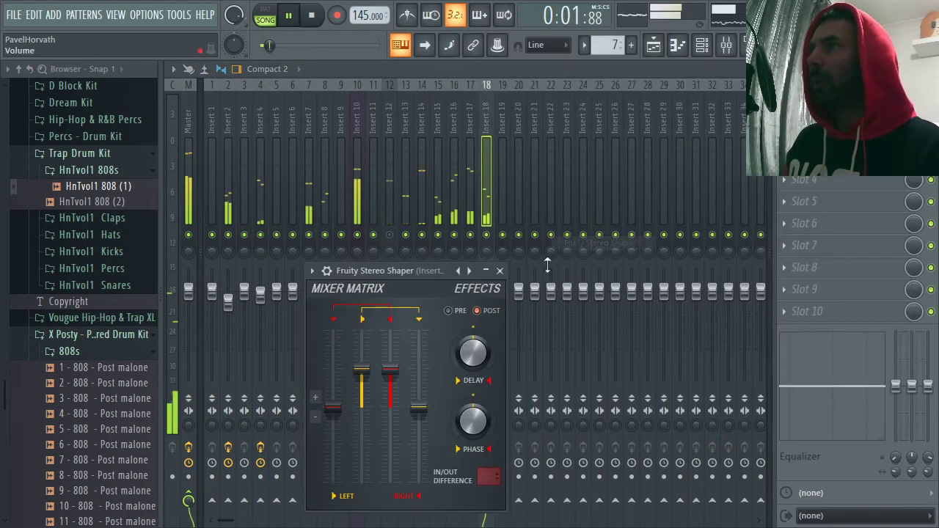
pyautogui.moveTo(473, 353); pyautogui.dragTo(474, 339)
pyautogui.click(500, 271)
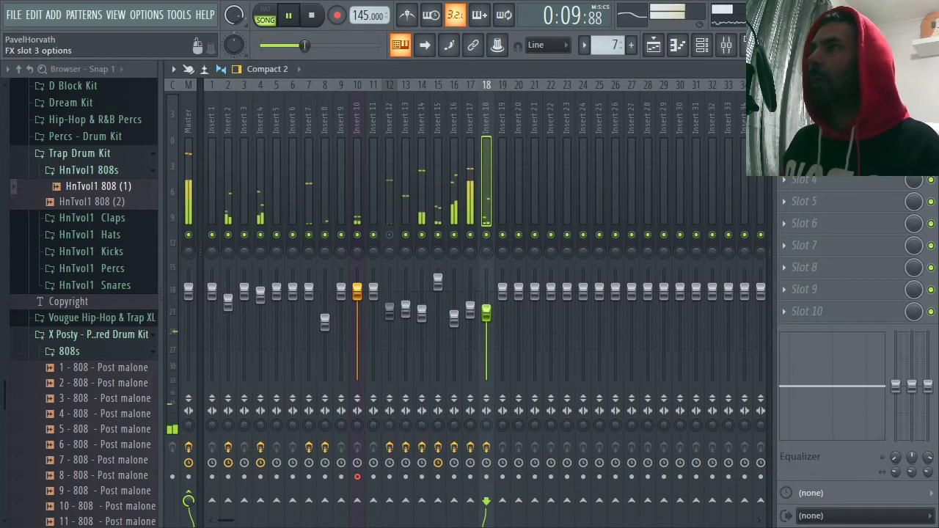
# - Raise insert 18's fader to about -3.5 dB and return to the playlist
pyautogui.click(807, 157)
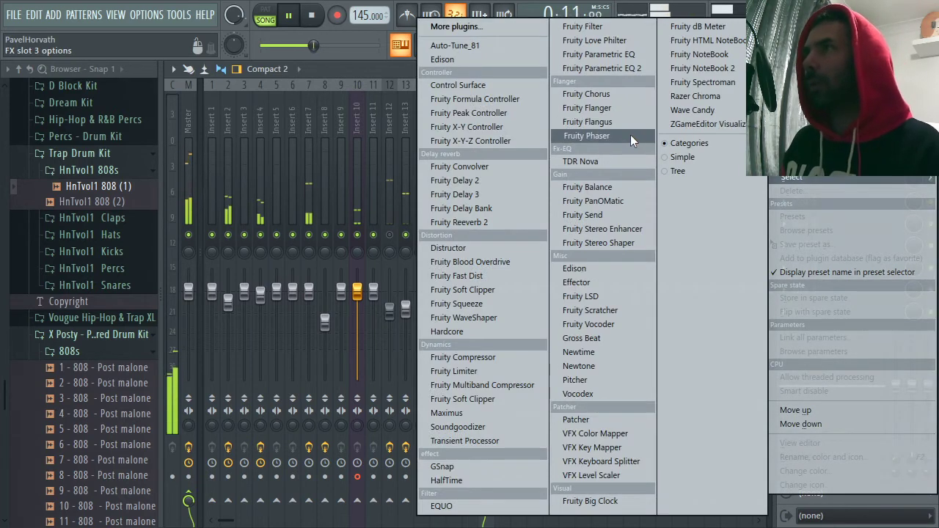
pyautogui.click(363, 70)
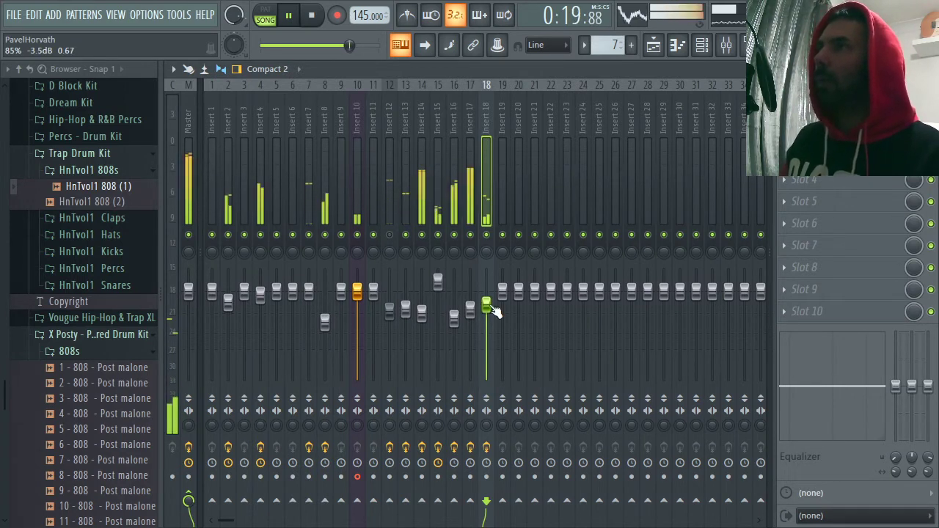
pyautogui.press('F9')
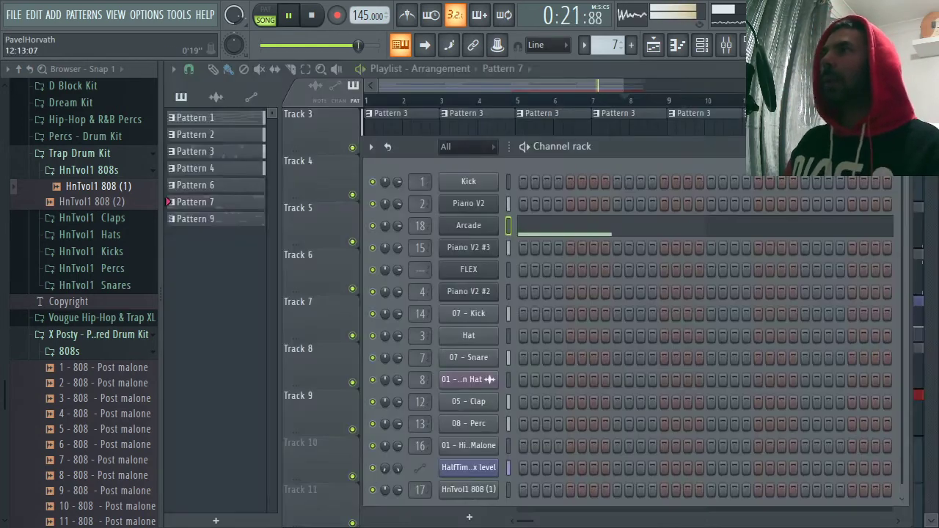
# - Delete the two Pattern 4 clips in bars 1 to 8 on Track 5
pyautogui.moveTo(626, 87); pyautogui.dragTo(669, 87)
pyautogui.click(376, 102)
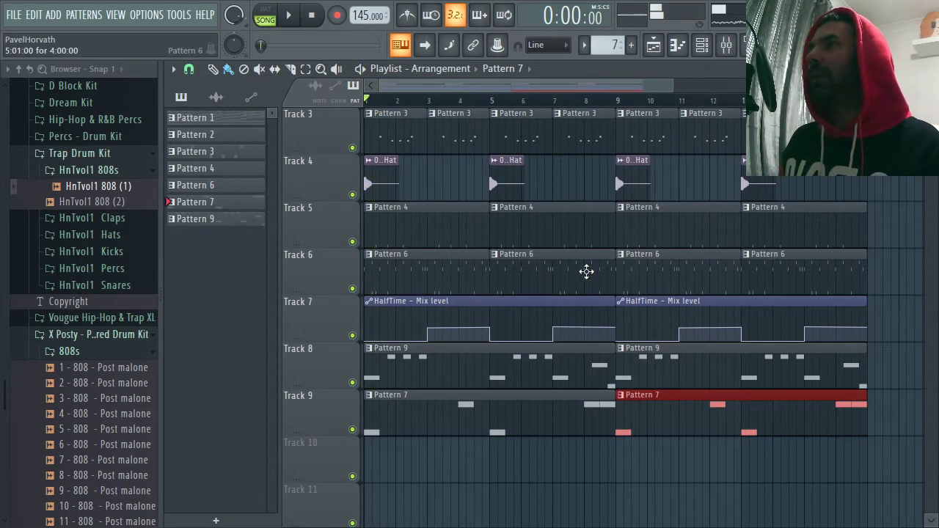
pyautogui.scroll(-1, 725, 103)
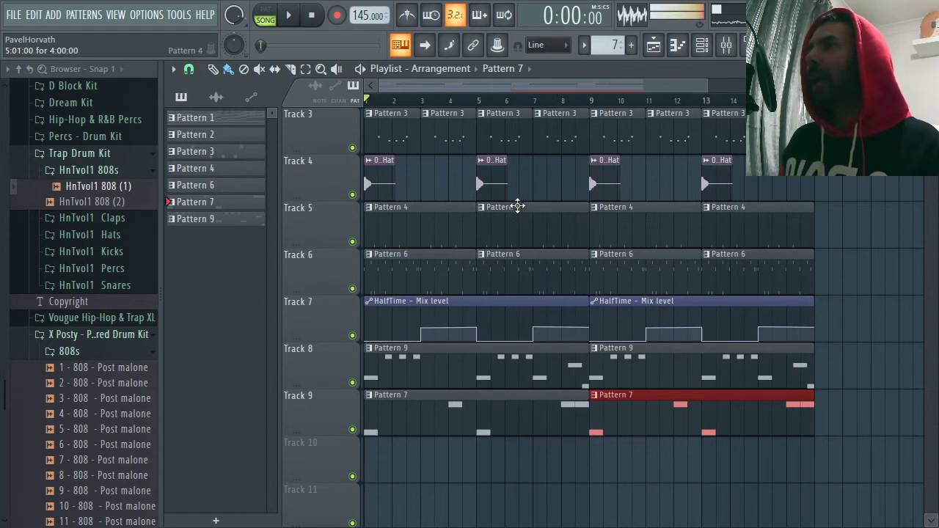
pyautogui.rightClick(504, 209)
pyautogui.rightClick(407, 214)
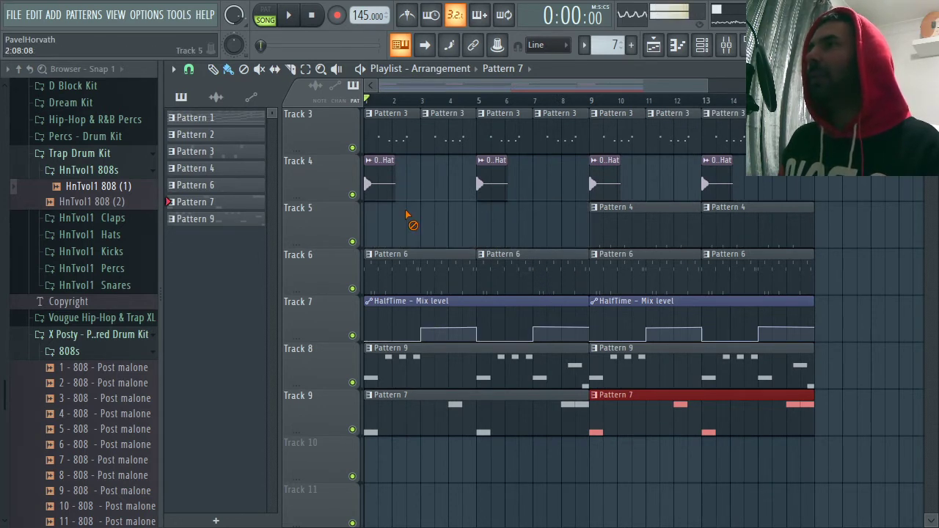
# - Delete all Pattern 3 clips on Track 3 and Pattern 2 clips on Track 2 in bars 1 to 8
pyautogui.scroll(2, 455, 202)
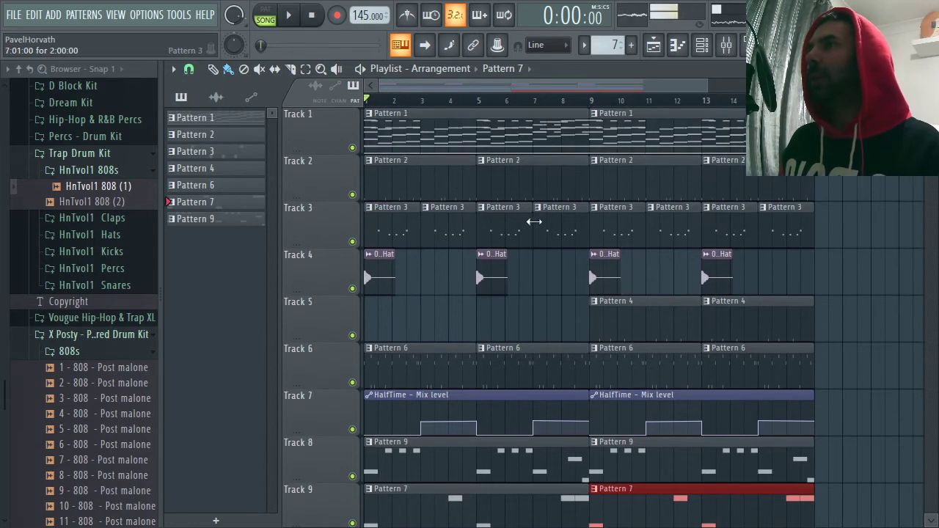
pyautogui.rightClick(534, 222)
pyautogui.rightClick(506, 224)
pyautogui.rightClick(447, 223)
pyautogui.rightClick(389, 220)
pyautogui.rightClick(411, 187)
pyautogui.rightClick(508, 187)
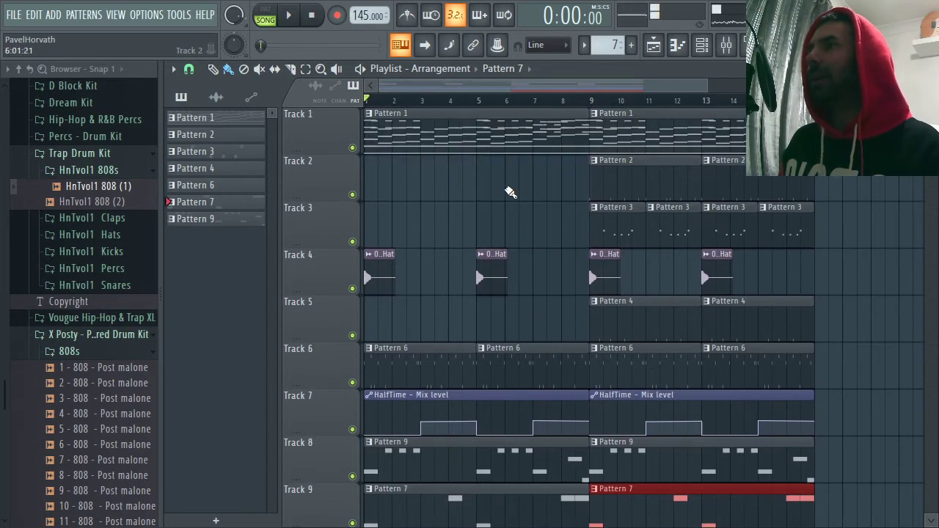
# - Listen to the reduced opening section, select Pattern 1 and show its channels in the channel rack
pyautogui.scroll(-2, 587, 308)
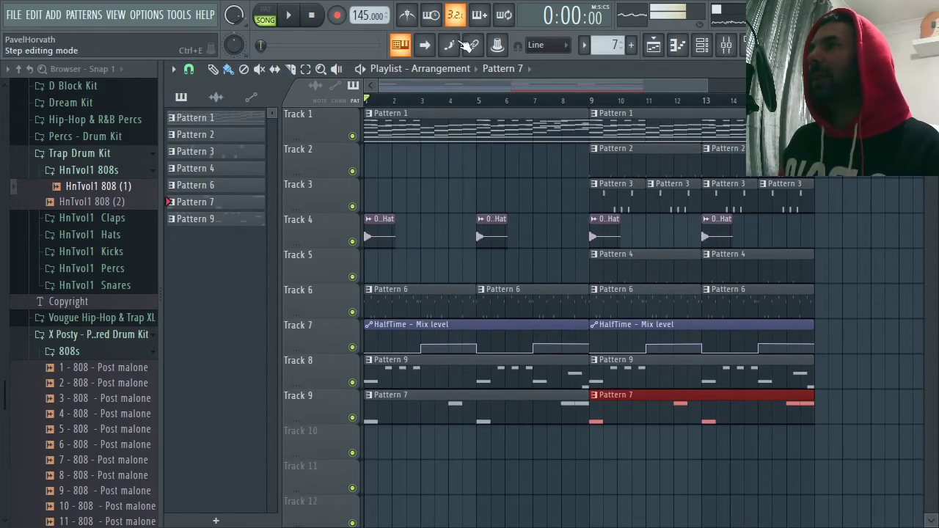
pyautogui.press('space')
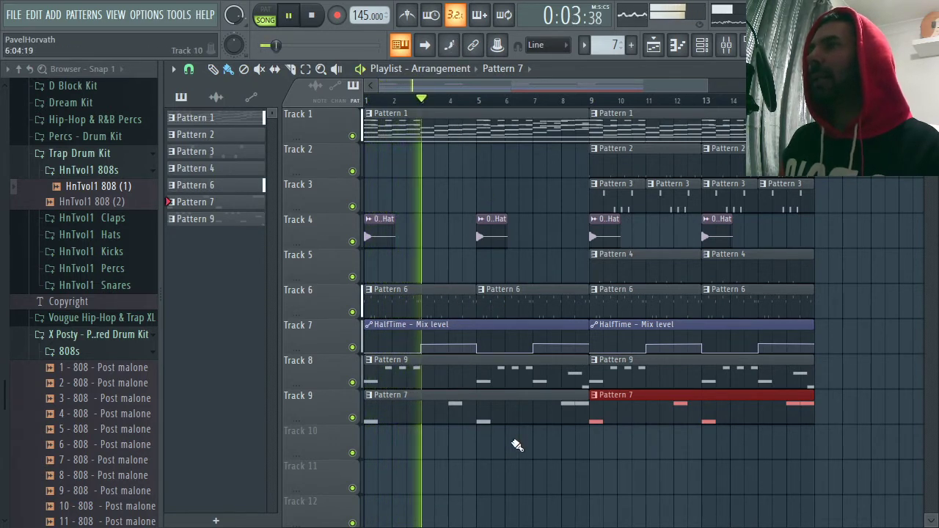
pyautogui.click(466, 125)
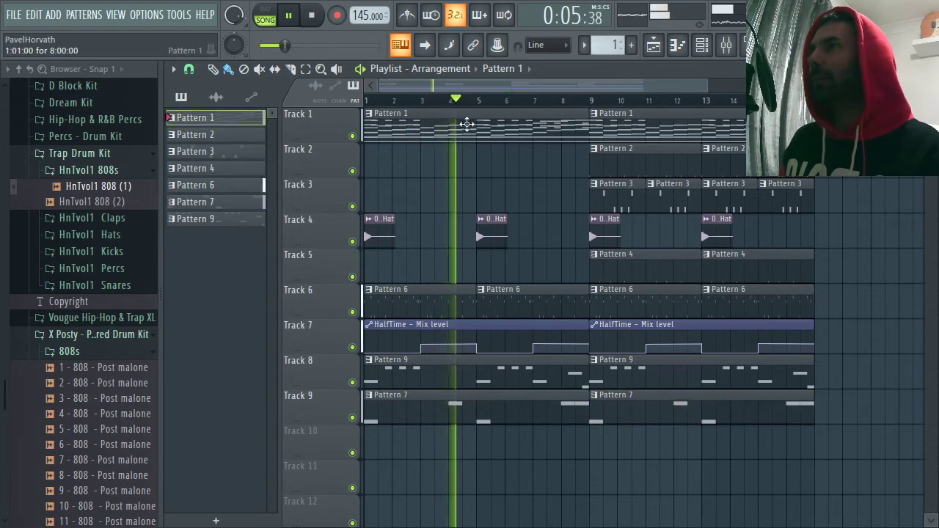
pyautogui.press('space')
pyautogui.press('space')
pyautogui.click(709, 44)
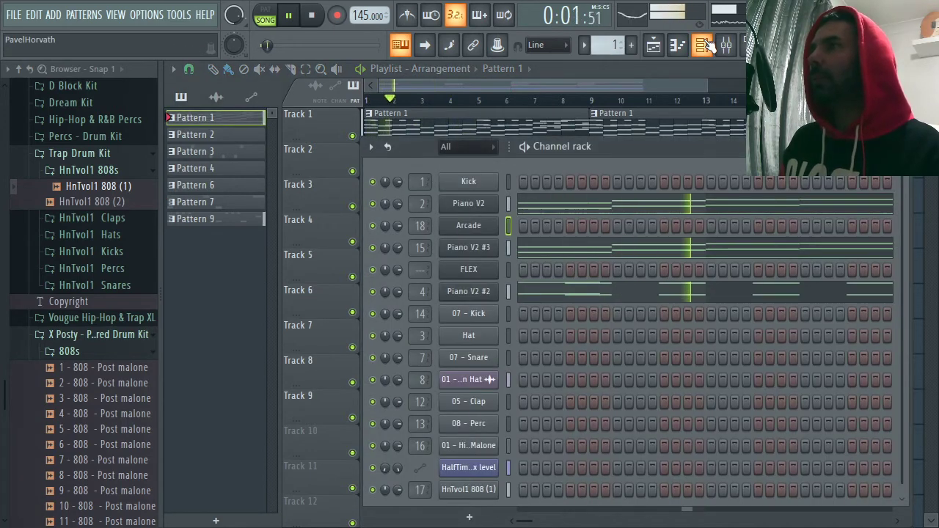
# - Stop playback, check the channels used by Pattern 6 in the channel rack and return to the playlist
pyautogui.press('space')
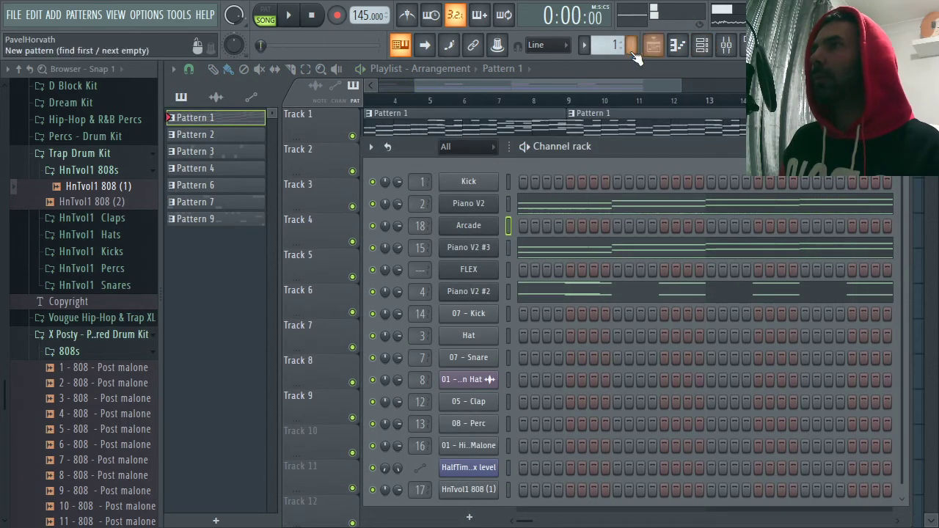
pyautogui.press('F6')
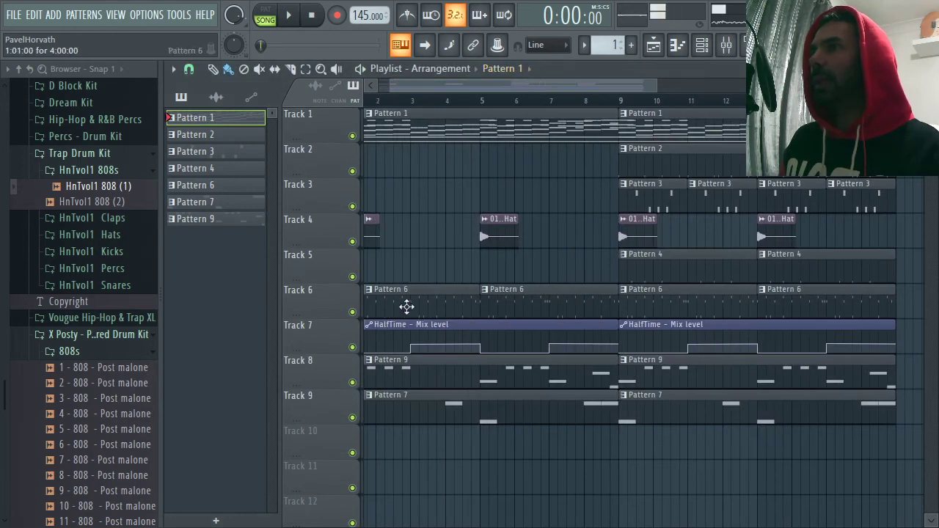
pyautogui.click(708, 47)
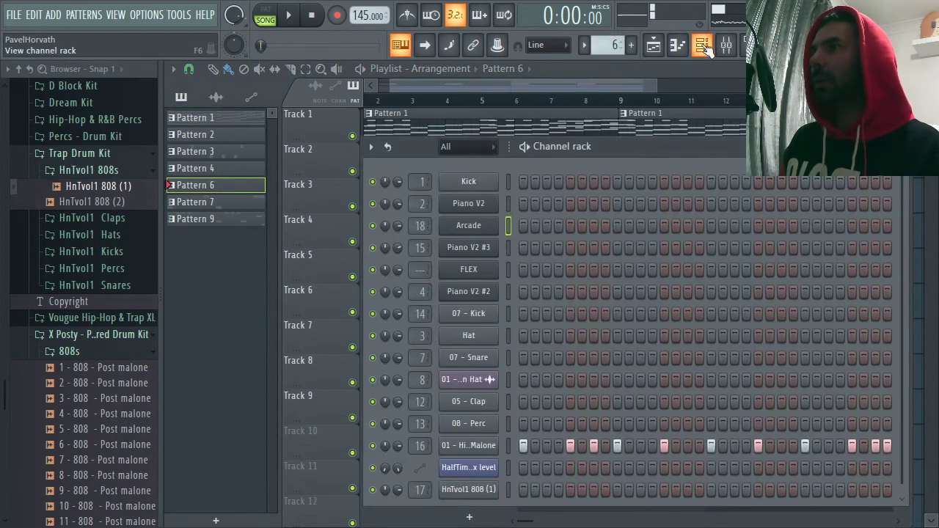
pyautogui.press('F6')
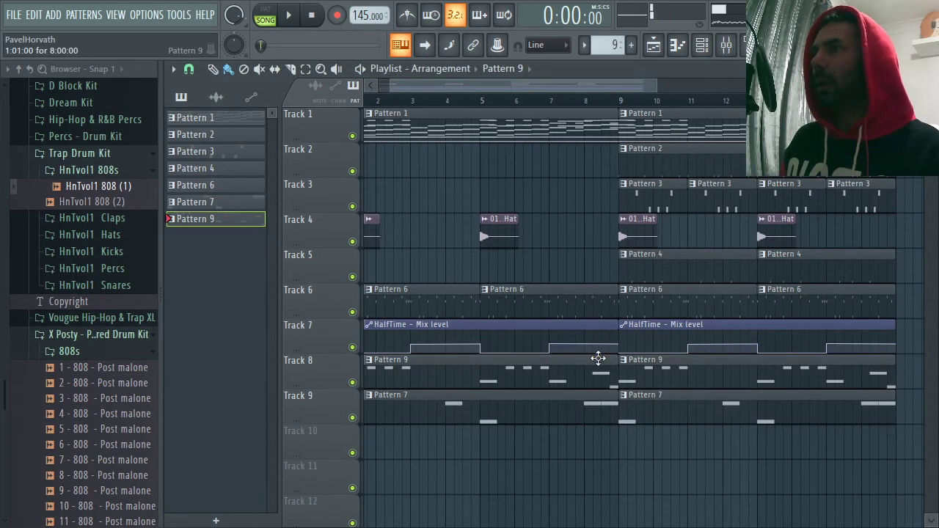
# - Delete the Pattern 9 clip in bars 1 to 8 on Track 8 and play the thinned intro through into bar 9
pyautogui.rightClick(453, 367)
pyautogui.press('space')
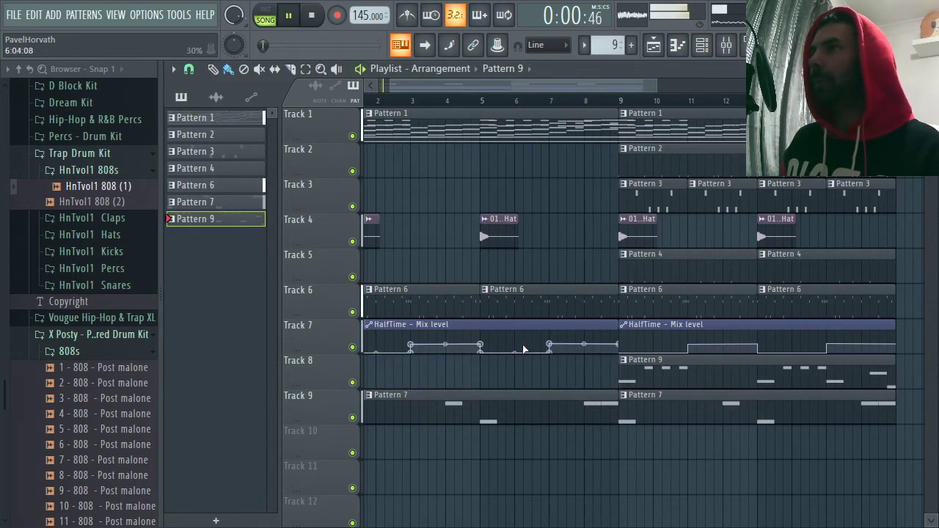
pyautogui.moveTo(401, 86); pyautogui.dragTo(387, 85)
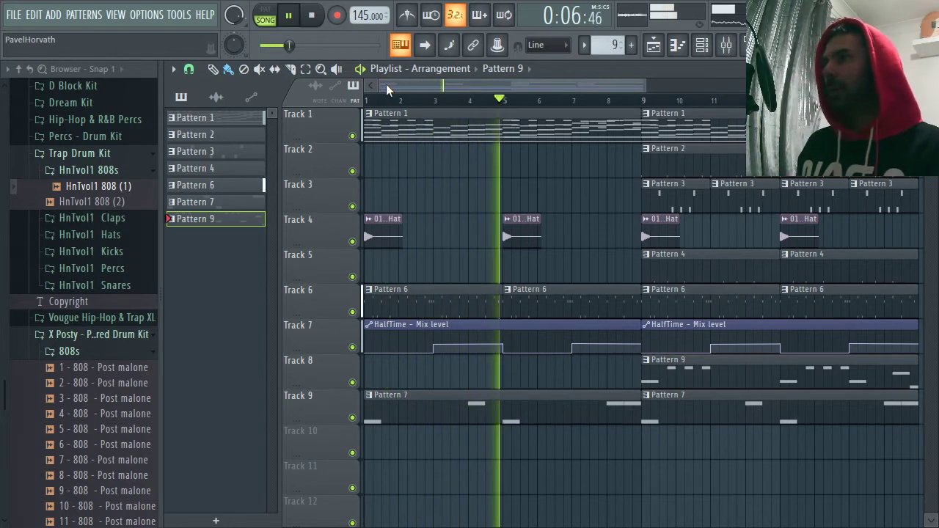
pyautogui.moveTo(647, 84); pyautogui.dragTo(699, 80)
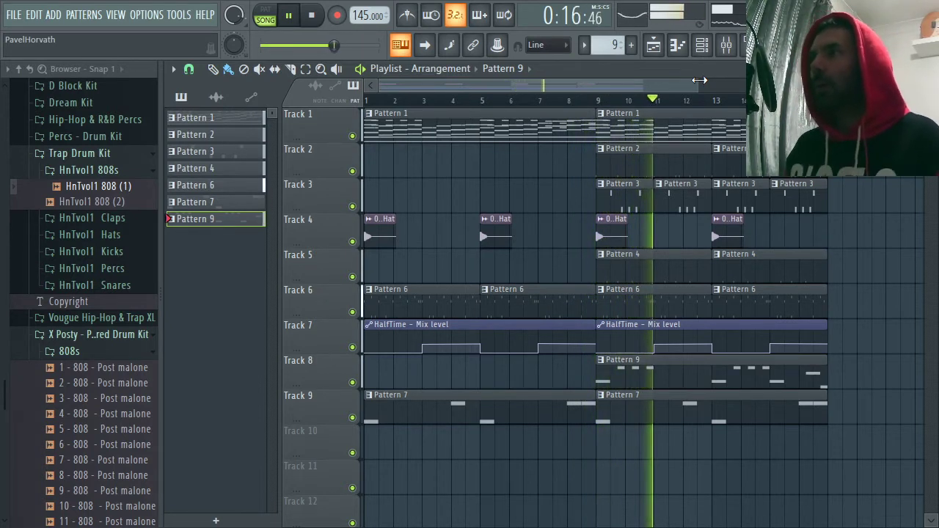
# - Listen to Pattern 9's 808 notes in the piano roll, then delete and redraw the high note late in bar 5
pyautogui.doubleClick(656, 378)
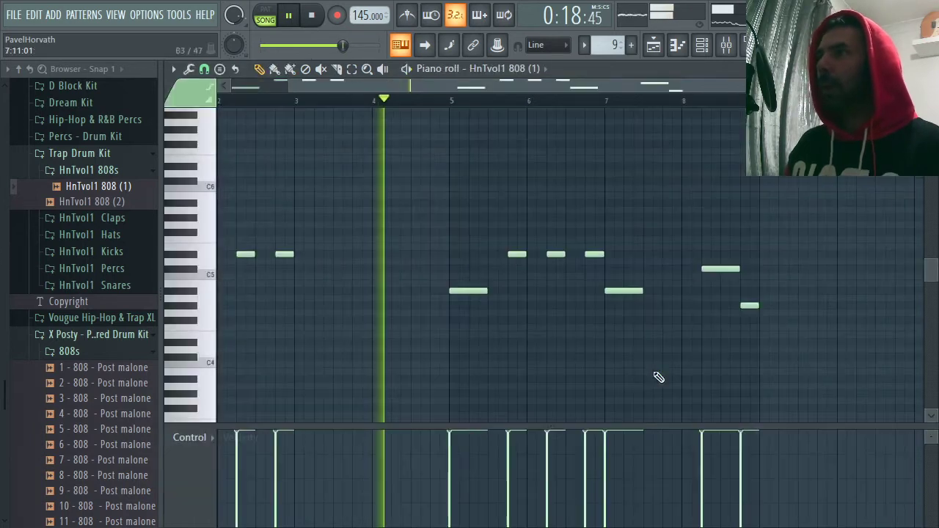
pyautogui.press('space')
pyautogui.moveTo(341, 87); pyautogui.dragTo(283, 88)
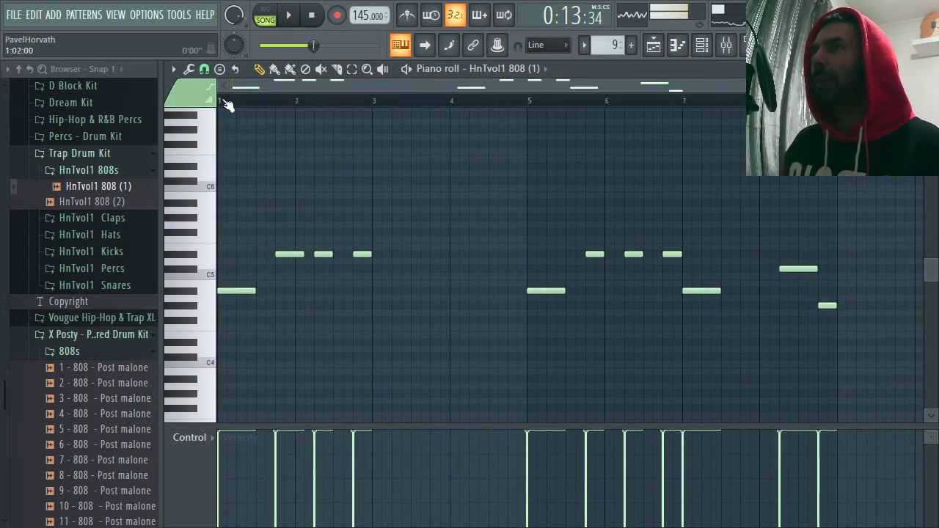
pyautogui.press('space')
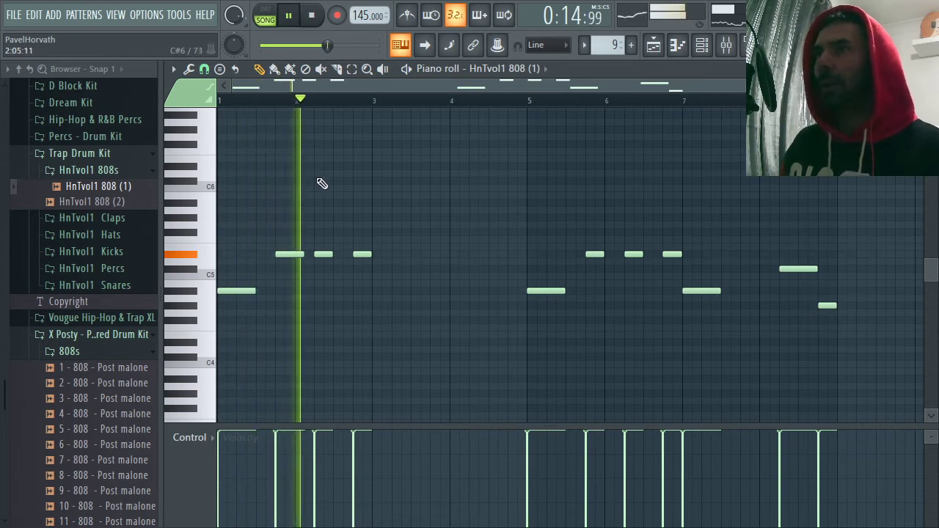
pyautogui.rightClick(595, 255)
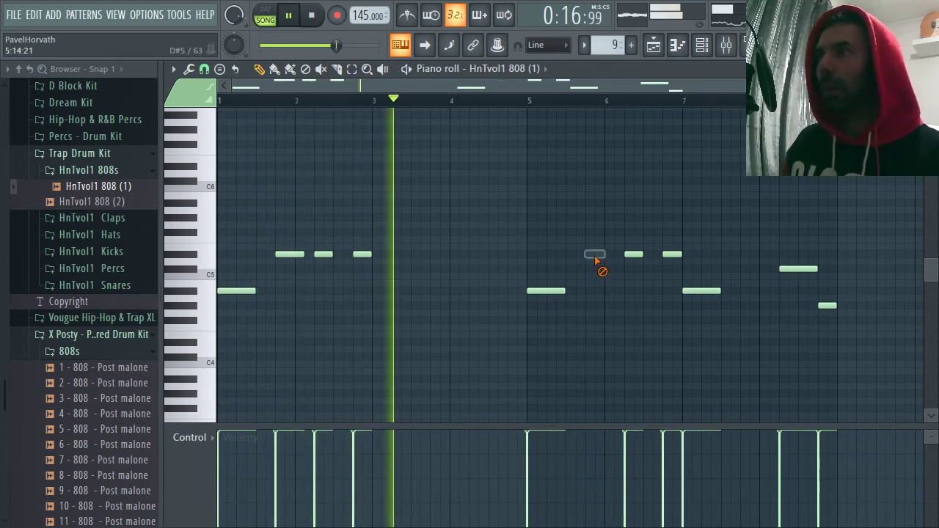
pyautogui.click(592, 254)
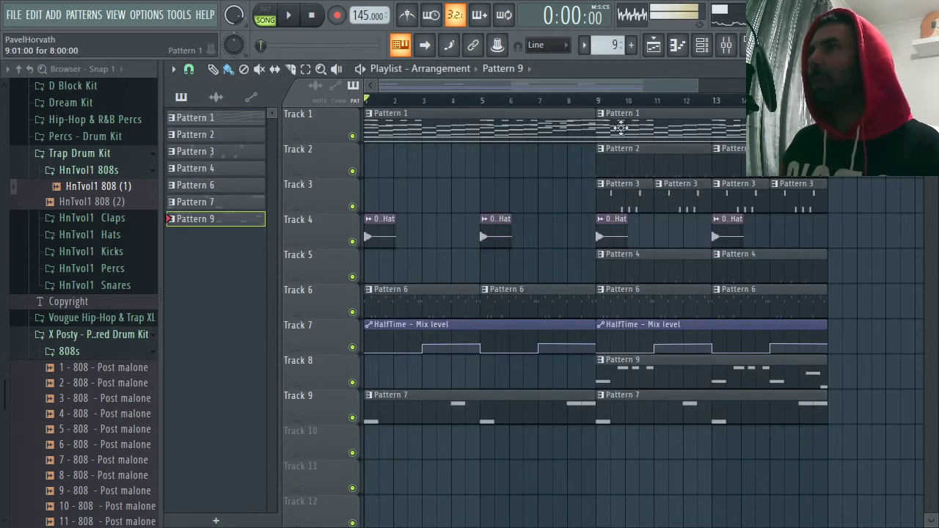
# - Set the playback position just before bar 9 and open the Vougue Hip-Hop & Trap XL kit's Transition folder in the browser
pyautogui.click(598, 102)
pyautogui.moveTo(698, 86); pyautogui.dragTo(688, 86)
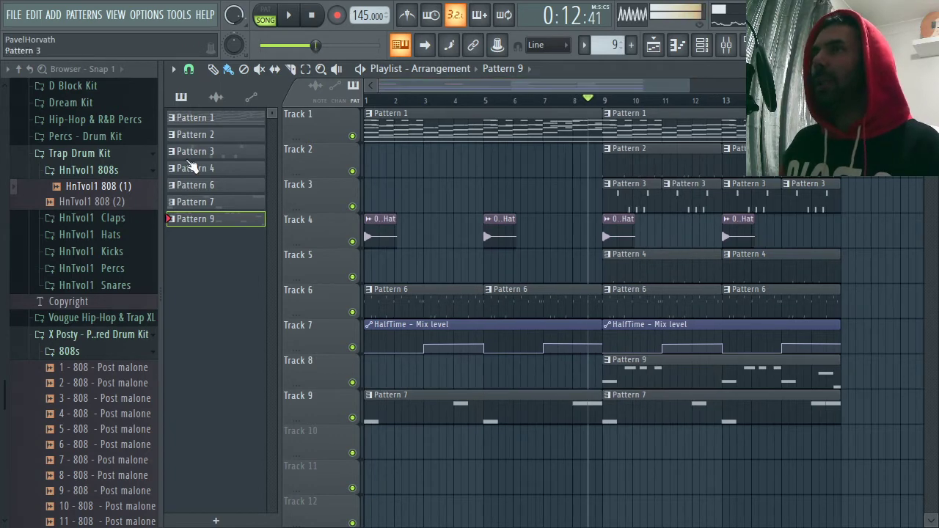
pyautogui.scroll(3, 98, 206)
pyautogui.click(112, 279)
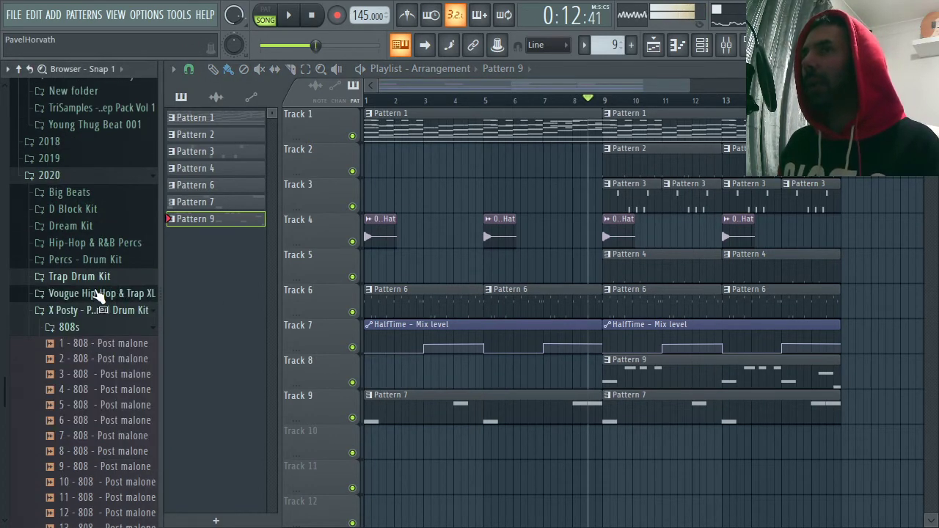
pyautogui.click(98, 294)
pyautogui.click(84, 412)
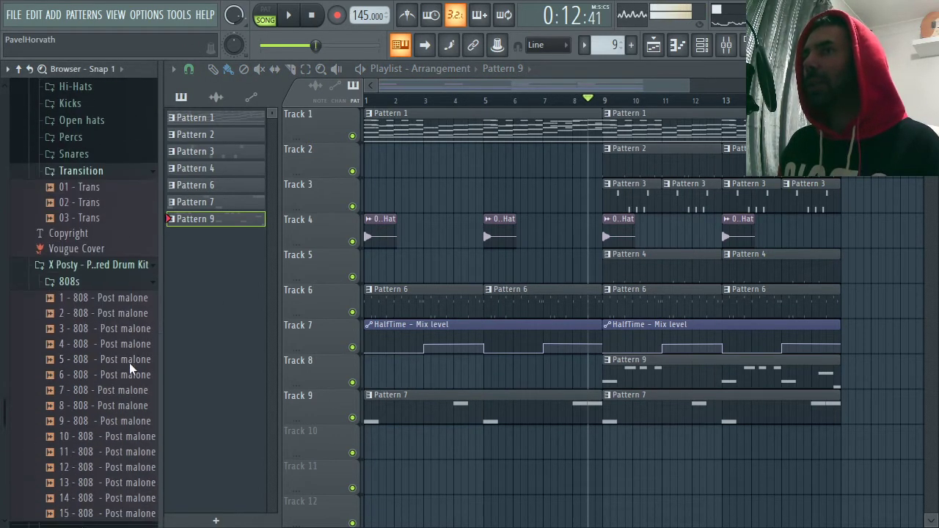
# - Preview the three transition samples, place 01 - Trans at bar 8 on Track 3 and play it
pyautogui.click(94, 196)
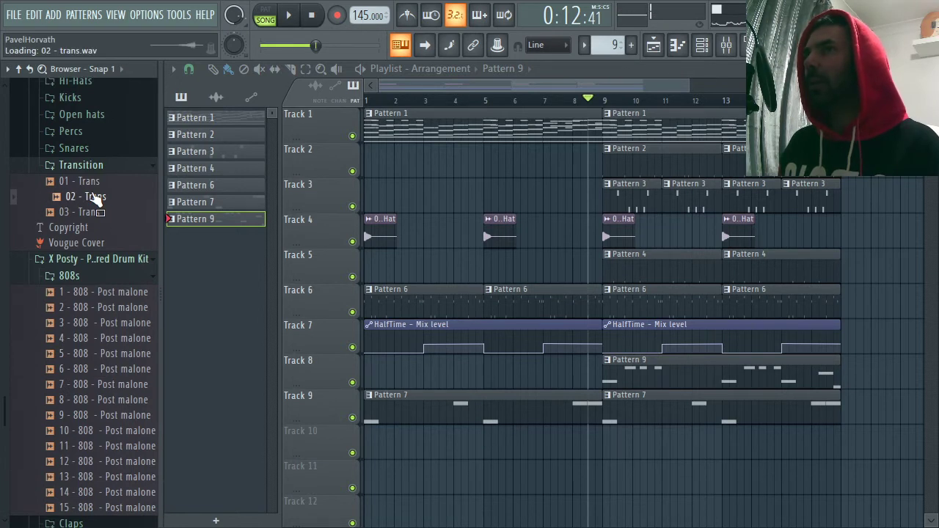
pyautogui.click(96, 211)
pyautogui.click(99, 183)
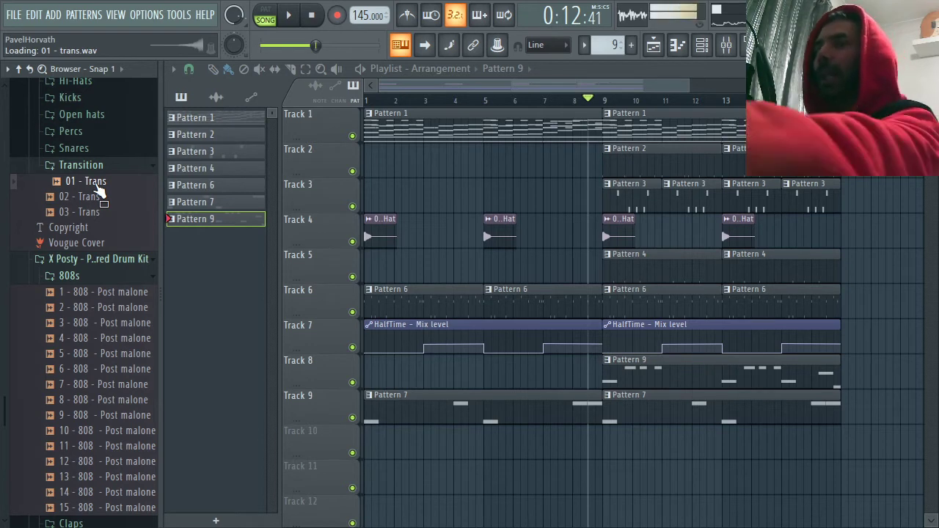
pyautogui.moveTo(96, 186); pyautogui.dragTo(581, 194)
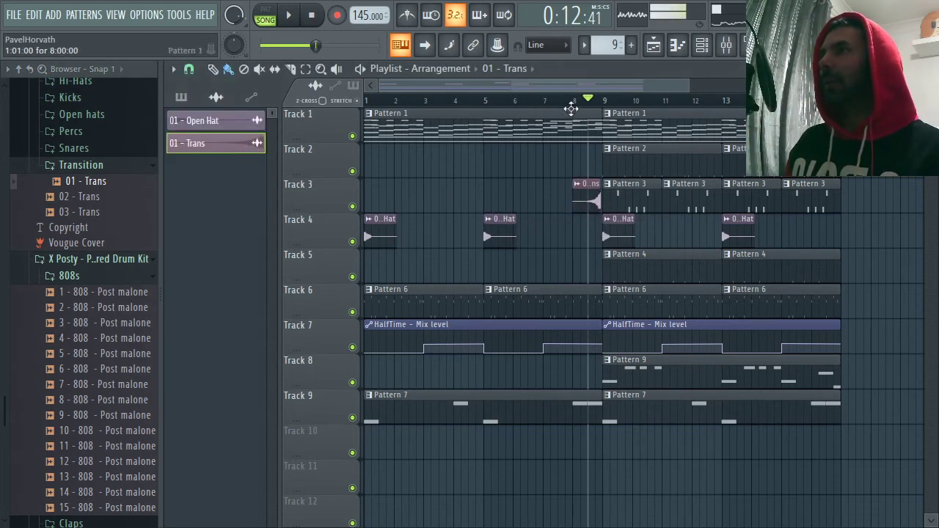
pyautogui.press('space')
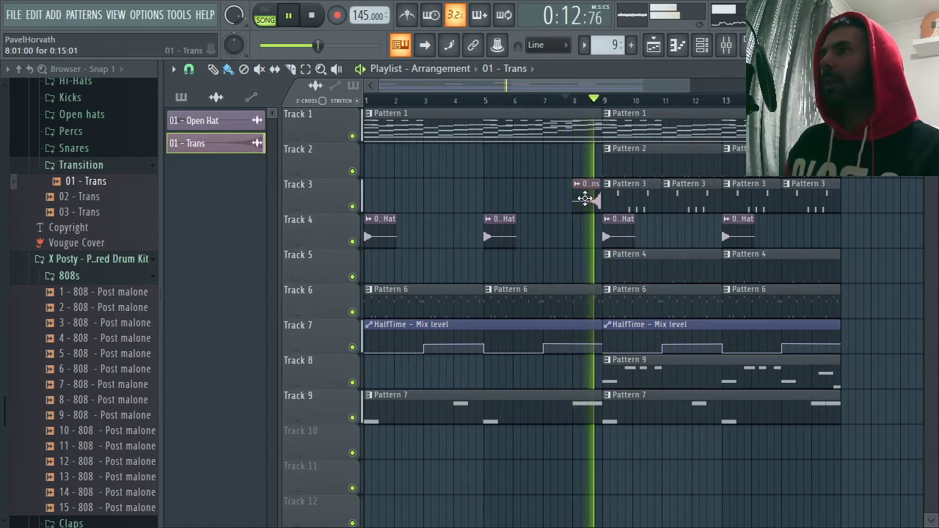
pyautogui.press('space')
# - Move the 01 - Trans clip to Track 10, align its end with the start of bar 9 with snap set to none, and play it
pyautogui.moveTo(688, 86); pyautogui.dragTo(511, 86)
pyautogui.moveTo(495, 85); pyautogui.dragTo(582, 85)
pyautogui.moveTo(525, 192); pyautogui.dragTo(529, 433)
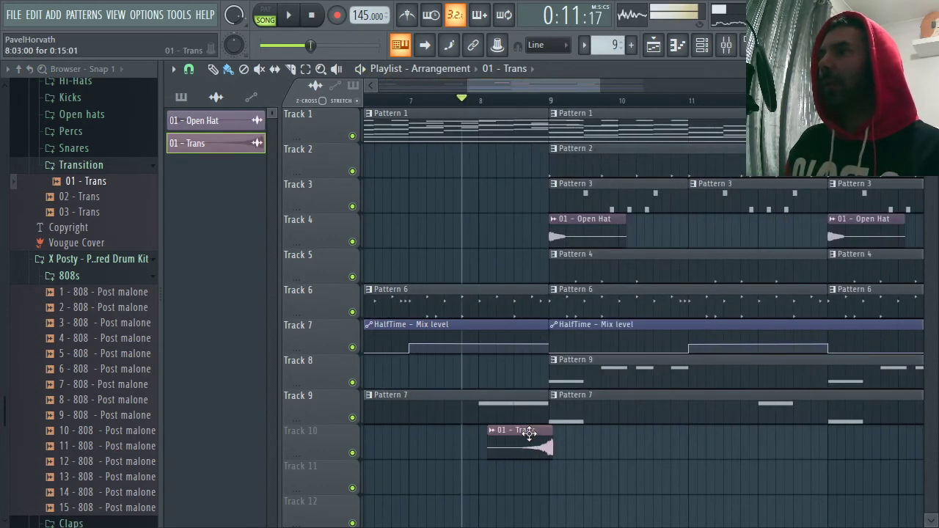
pyautogui.click(189, 68)
pyautogui.click(207, 139)
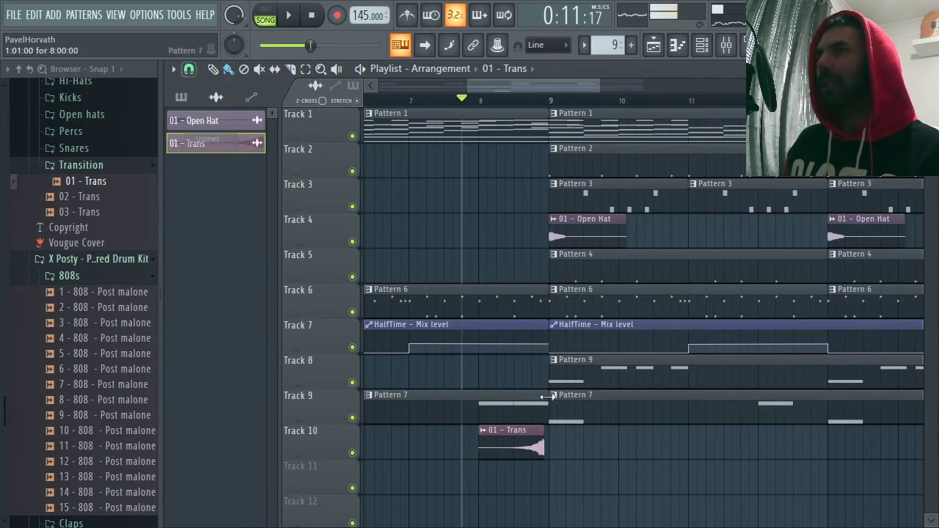
pyautogui.press('space')
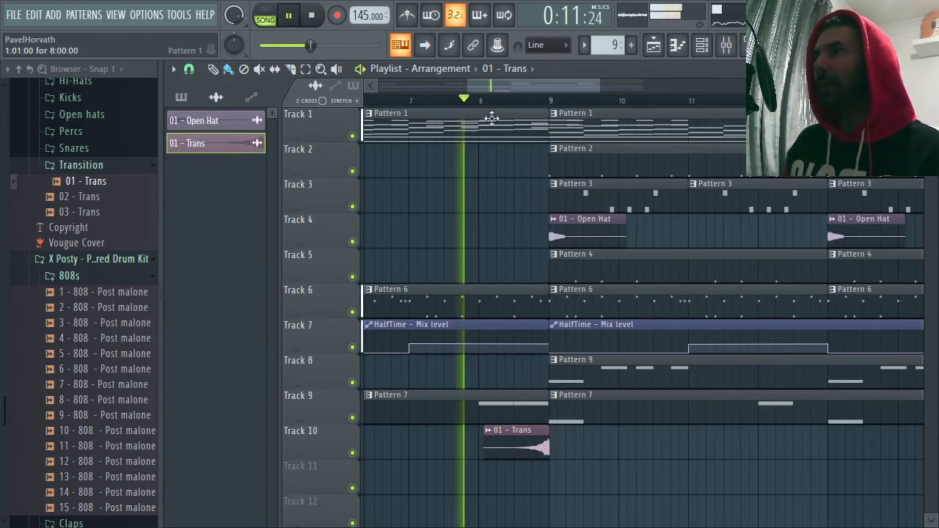
pyautogui.press('space')
# - Show mixer insert 25 for the 01 - Trans sample and lower its fader to about -7.5 dB during playback
pyautogui.doubleClick(524, 438)
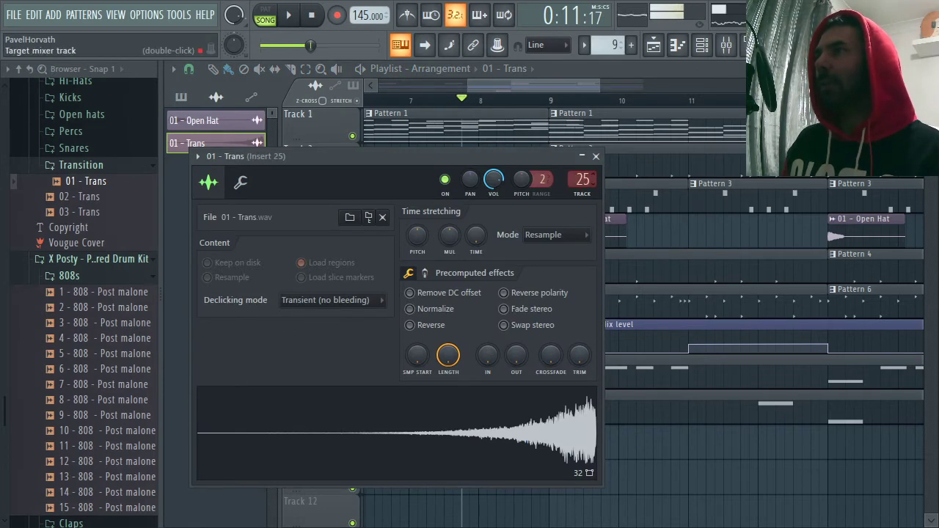
pyautogui.doubleClick(582, 179)
pyautogui.moveTo(603, 312)
pyautogui.mouseDown()
pyautogui.moveTo(603, 335)
pyautogui.moveTo(599, 320)
pyautogui.mouseUp()
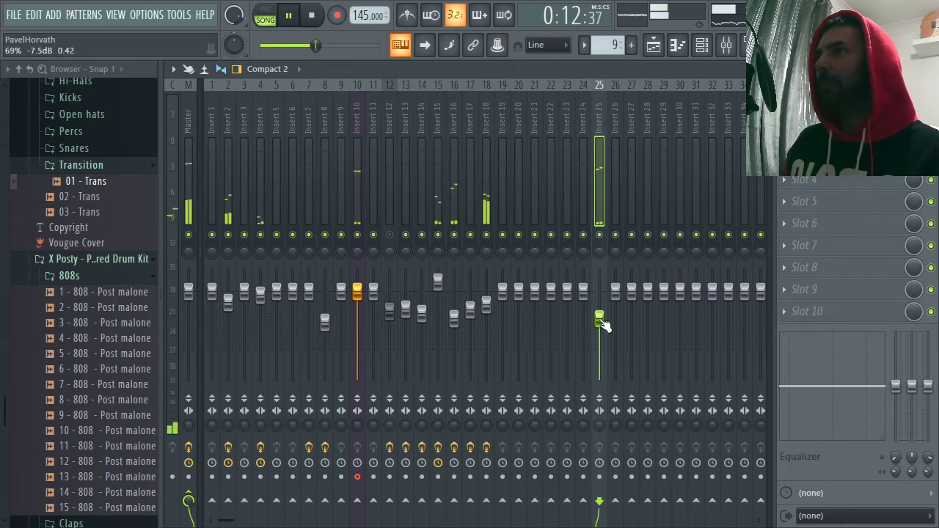
pyautogui.press('space')
# - Add Fruity Parametric EQ 2 to slot 1 of insert 25 and cut its low bands 1 and 2
pyautogui.click(807, 113)
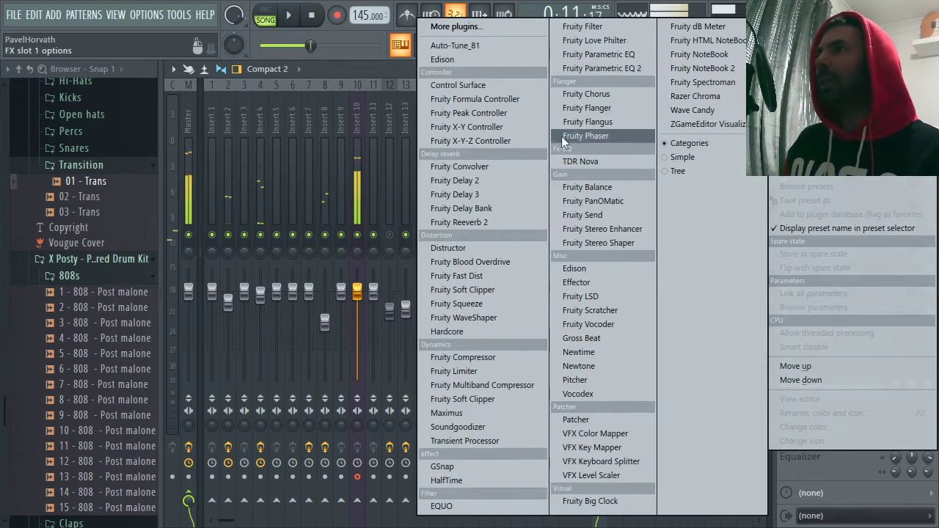
pyautogui.click(602, 68)
pyautogui.moveTo(318, 332); pyautogui.dragTo(325, 380)
pyautogui.press('space')
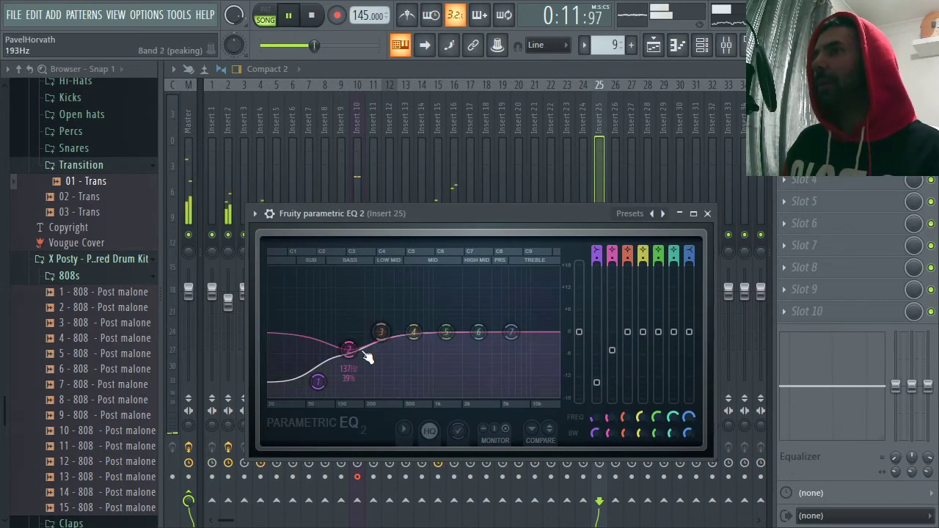
# - Slightly boost bands 4, 5 and 6 of insert 25's equalizer and play the transition
pyautogui.press('space')
pyautogui.moveTo(413, 331); pyautogui.dragTo(480, 324)
pyautogui.press('space')
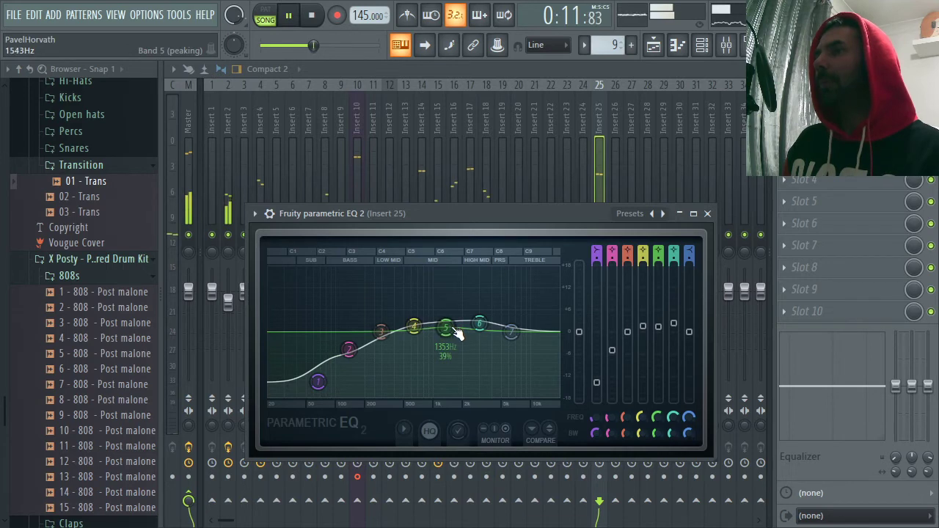
# - Shape Insert 25's parametric EQ during playback by boosting the high band 7 and slightly cutting band 3
pyautogui.press('space')
pyautogui.moveTo(511, 331); pyautogui.dragTo(511, 314)
pyautogui.press('space')
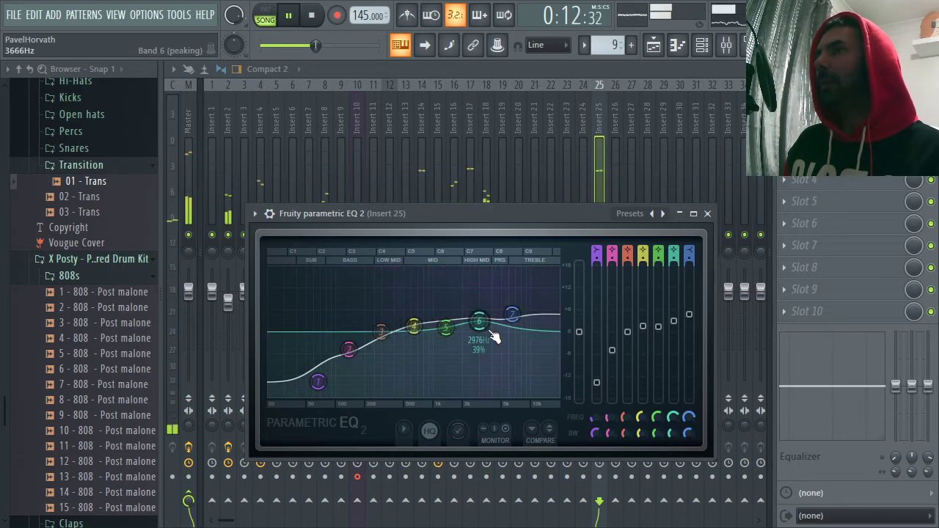
pyautogui.press('space')
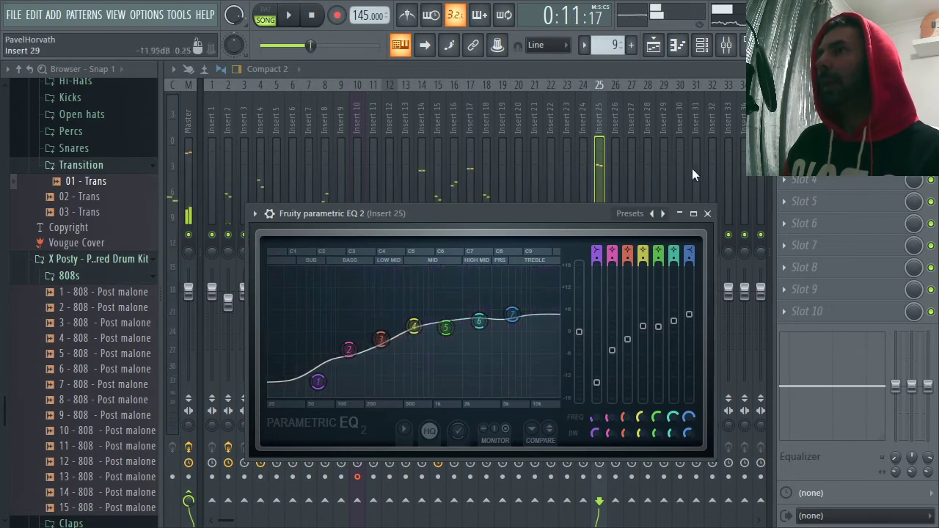
pyautogui.click(708, 213)
# - Lower Insert 25's mixer level to about -13.2 dB, checking the balance against playback
pyautogui.moveTo(600, 320); pyautogui.dragTo(603, 333)
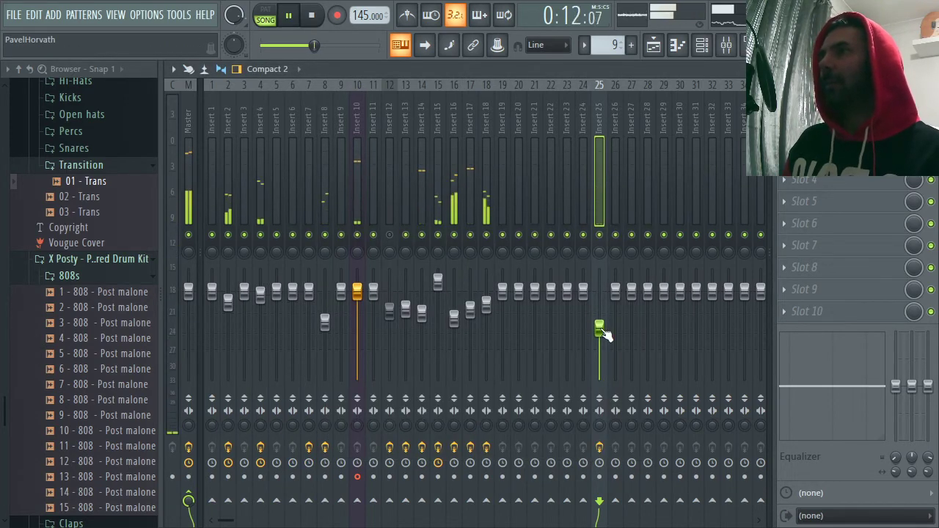
pyautogui.press('space')
pyautogui.click(784, 136)
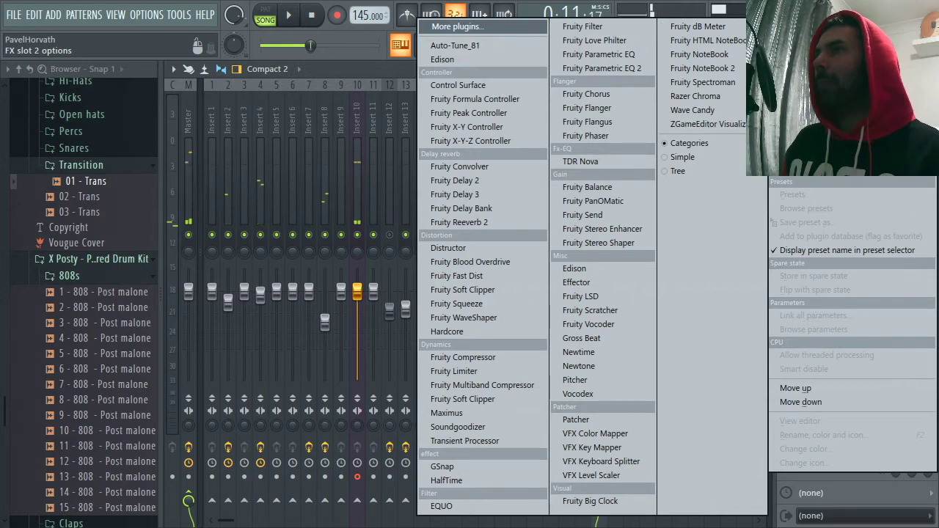
pyautogui.press('Escape')
pyautogui.press('space')
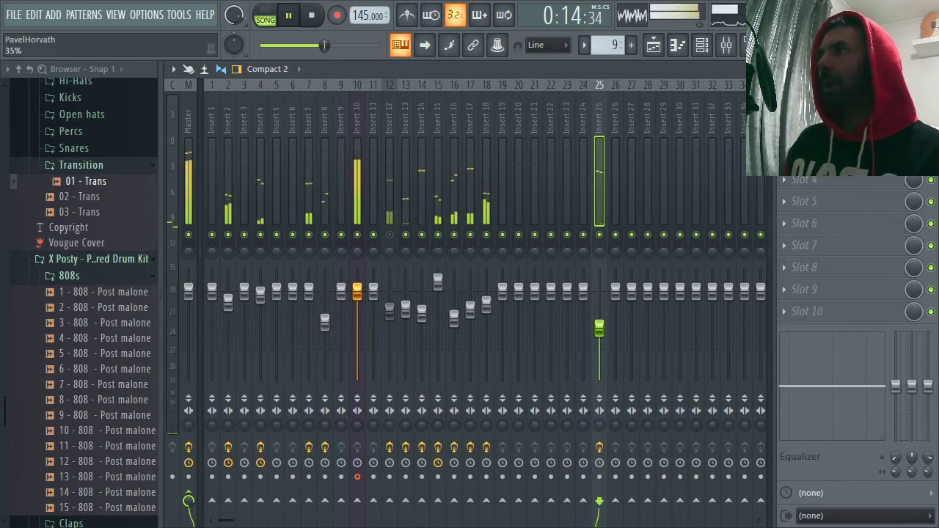
pyautogui.press('space')
pyautogui.moveTo(599, 328); pyautogui.dragTo(600, 335)
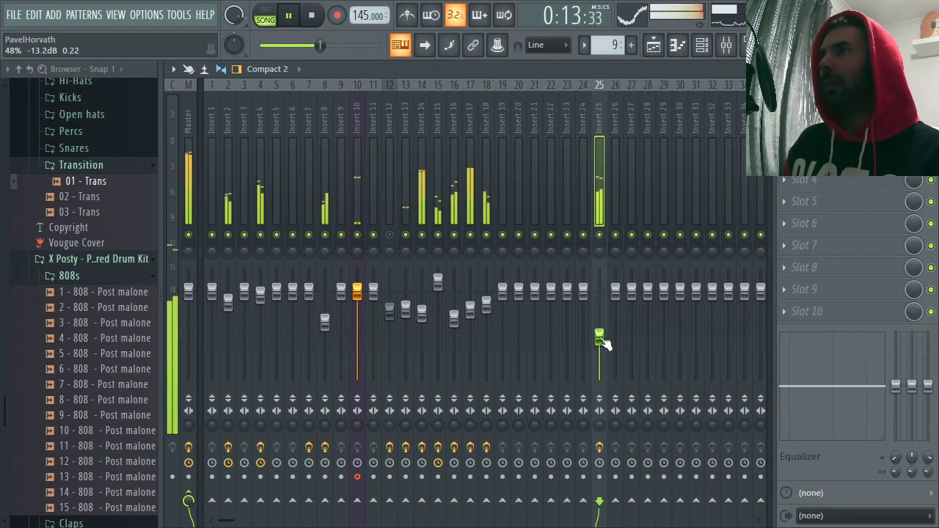
# - Return from the mixer to the playlist and replay the arrangement from just before bar 9
pyautogui.click(929, 69)
pyautogui.moveTo(600, 86); pyautogui.dragTo(492, 86)
pyautogui.moveTo(611, 87); pyautogui.dragTo(584, 91)
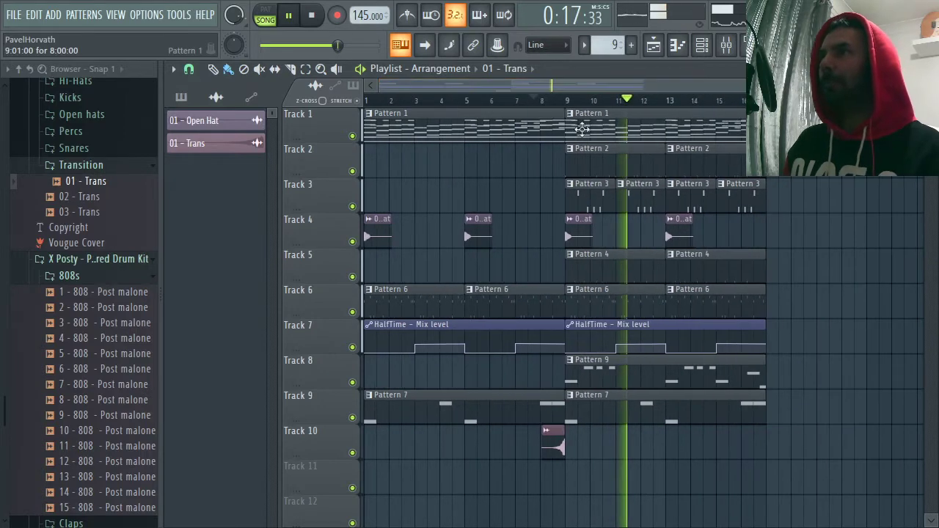
pyautogui.click(562, 99)
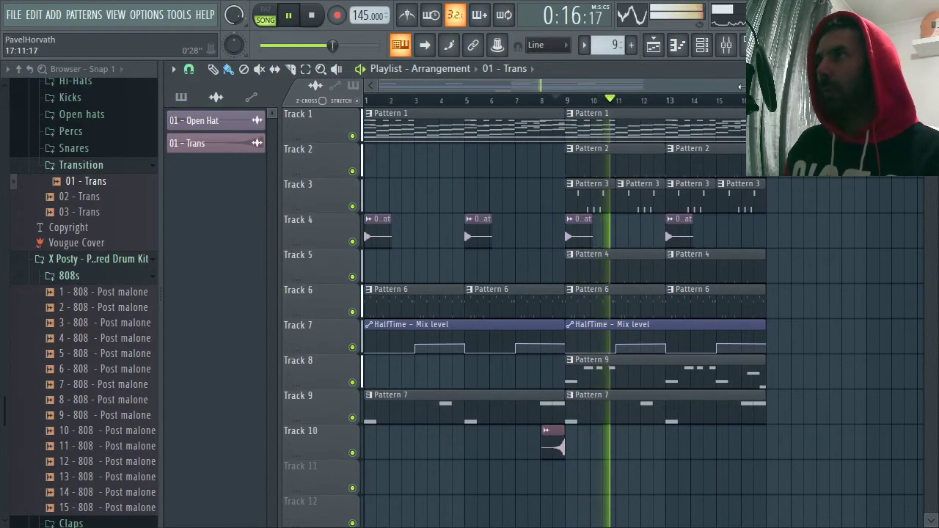
pyautogui.moveTo(748, 86)
pyautogui.mouseDown()
pyautogui.moveTo(778, 86)
pyautogui.moveTo(766, 85)
pyautogui.mouseUp()
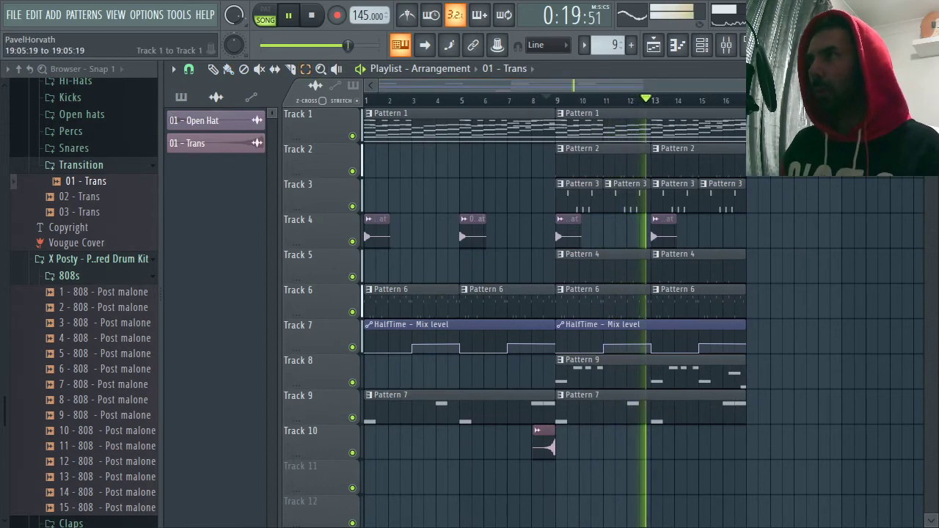
pyautogui.moveTo(800, 123); pyautogui.dragTo(569, 413)
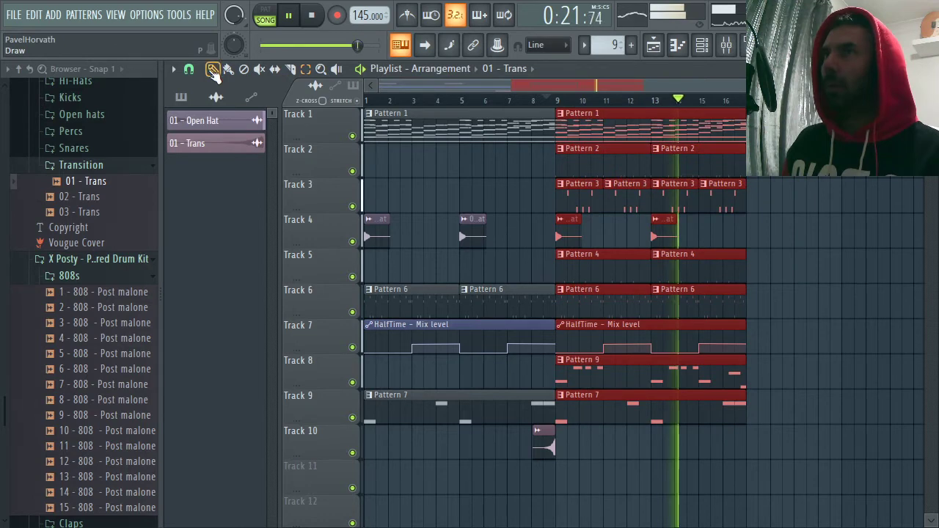
pyautogui.hotkey('ctrl', 'b')
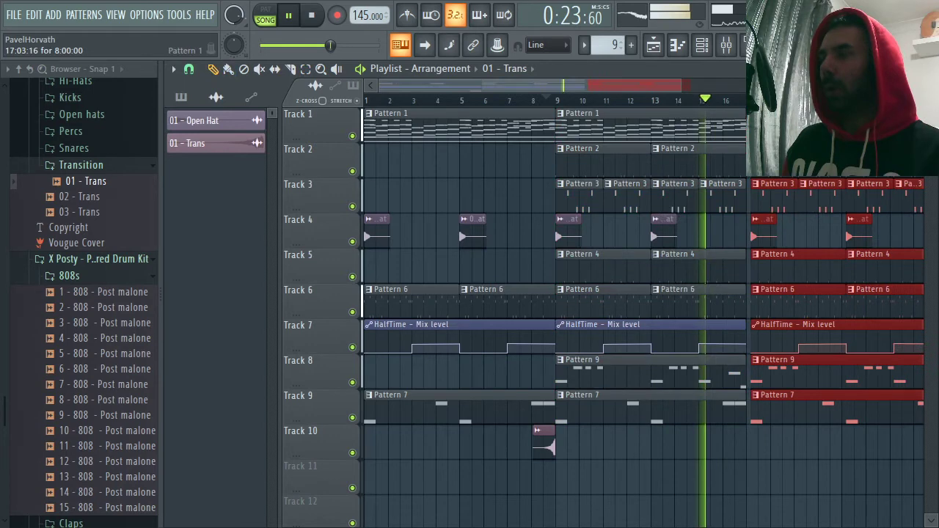
pyautogui.press('Delete')
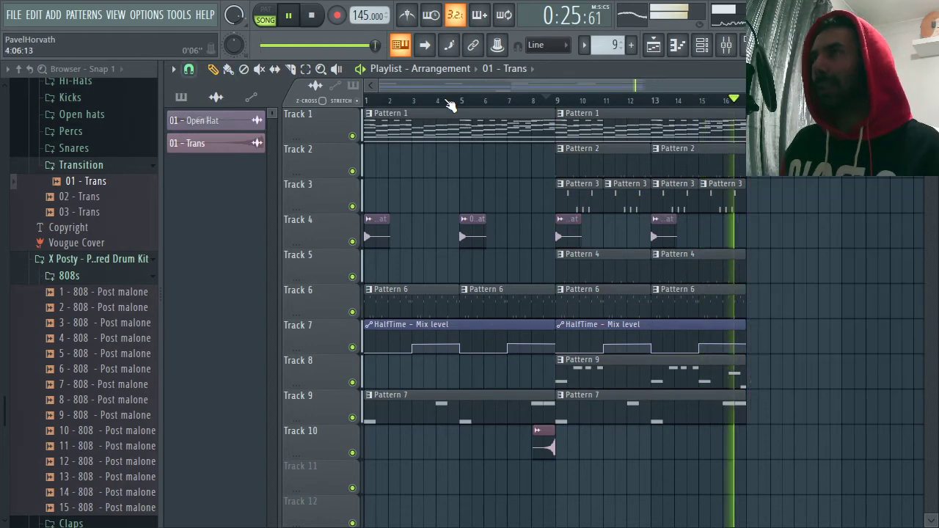
# - Duplicate the bar 9–16 clips on Tracks 1–9 into bars 17–24
pyautogui.moveTo(823, 109); pyautogui.dragTo(584, 418)
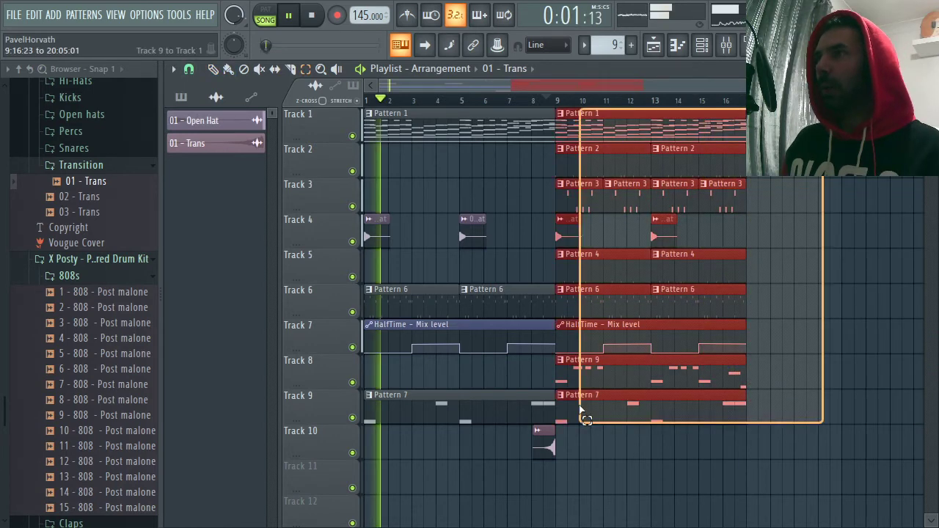
# - Switch to the YouTube Studio live dashboard, read the latest chat messages, and return to FL Studio
pyautogui.hotkey('alt', 'Tab')
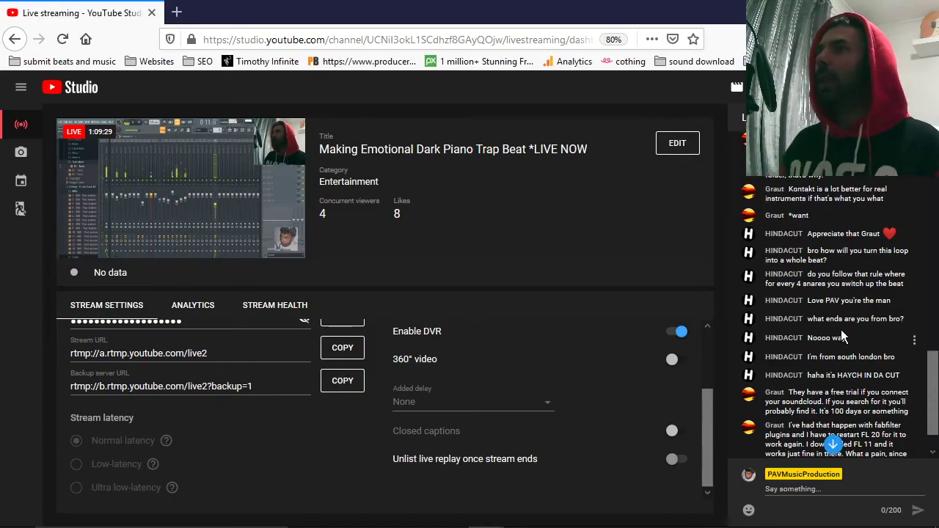
pyautogui.scroll(1, 895, 295)
pyautogui.scroll(-3, 895, 294)
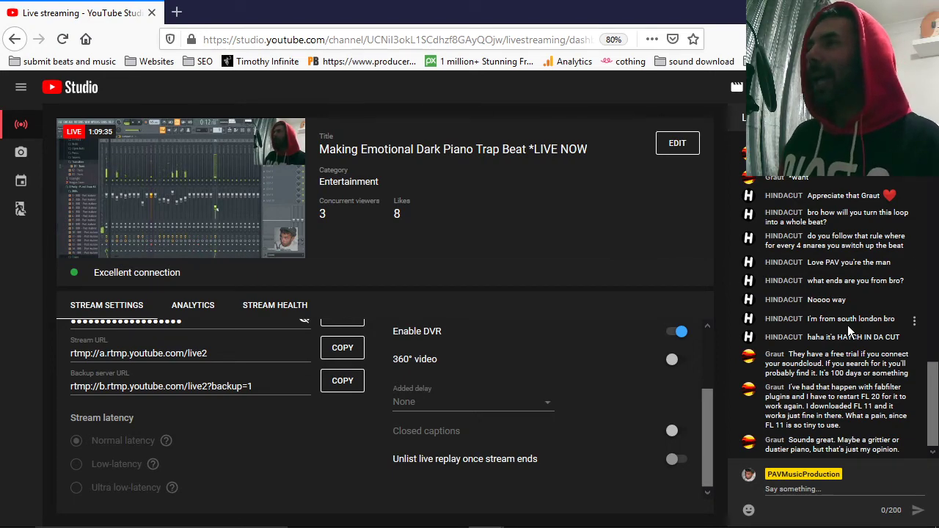
pyautogui.hotkey('alt', 'Tab')
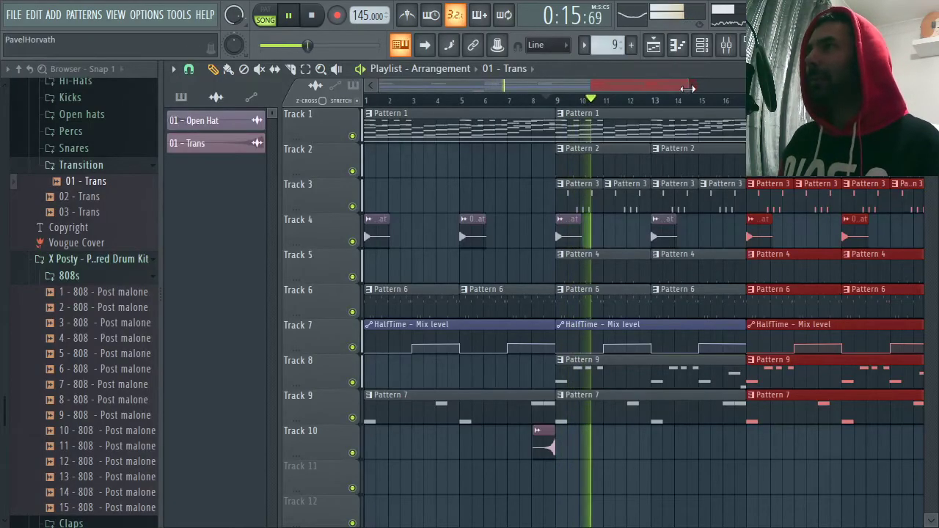
# - Listen to the arrangement through the duplicated section up to bar 24
pyautogui.moveTo(688, 88); pyautogui.dragTo(632, 82)
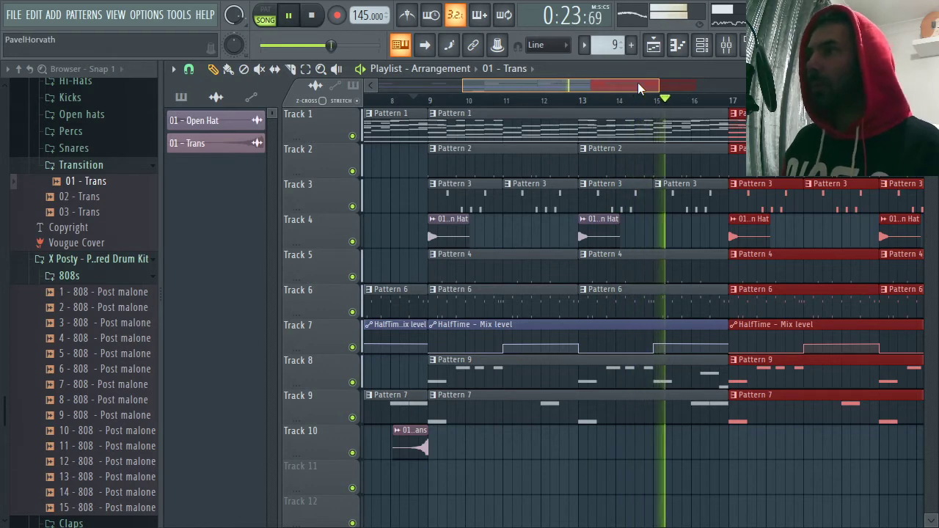
pyautogui.moveTo(659, 86); pyautogui.dragTo(811, 87)
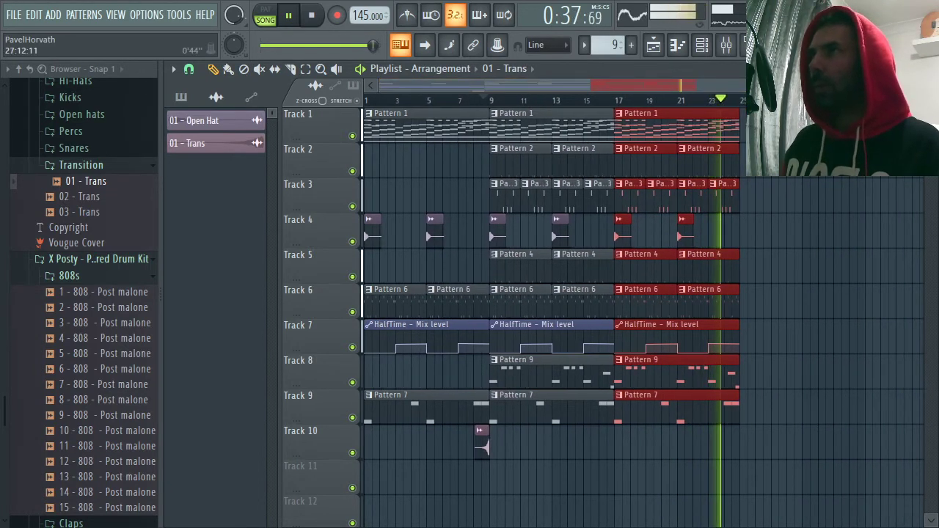
pyautogui.press('space')
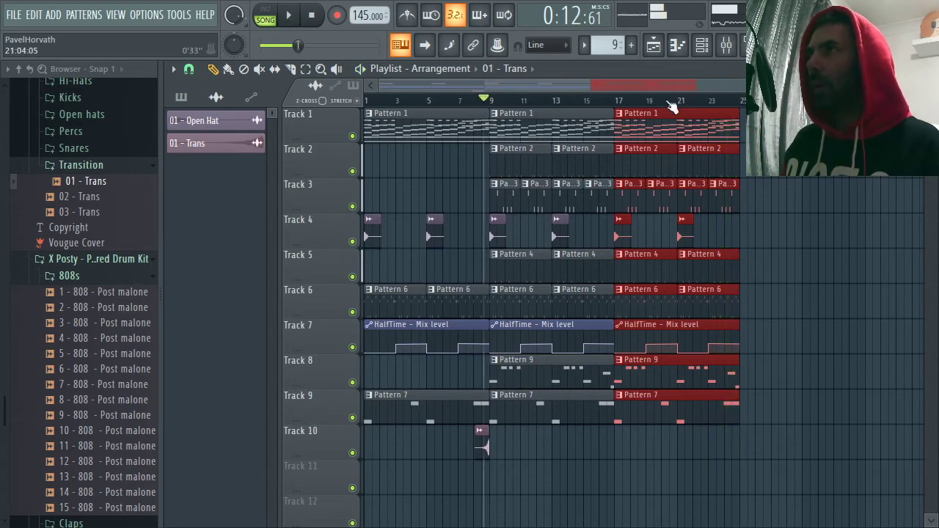
# - Try the section without the Pattern 6 clips at bars 9 and 13 on Track 6, replaying from bar 7
pyautogui.moveTo(845, 110); pyautogui.dragTo(498, 416)
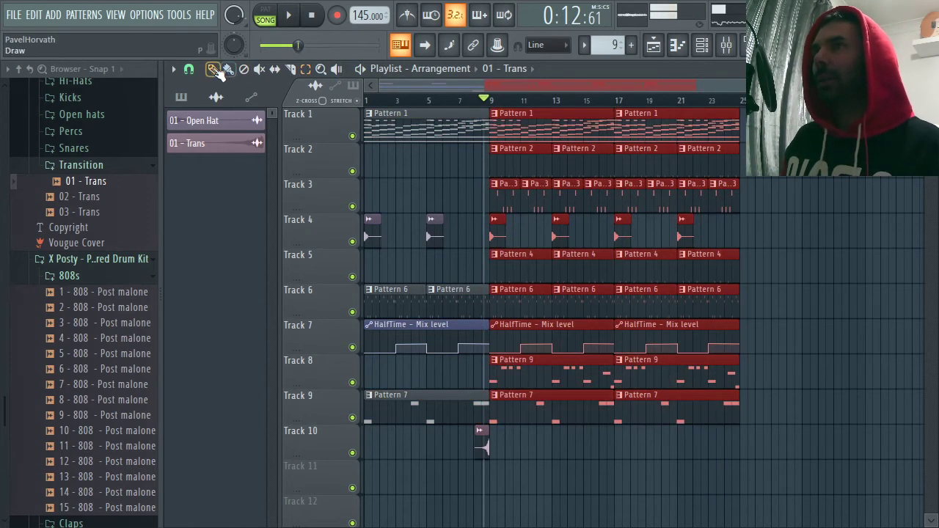
pyautogui.press('space')
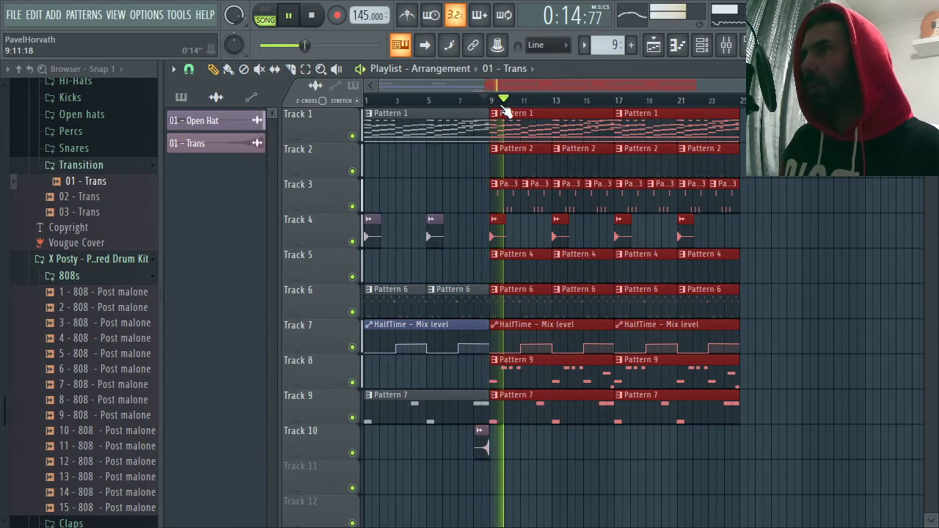
pyautogui.rightClick(507, 298)
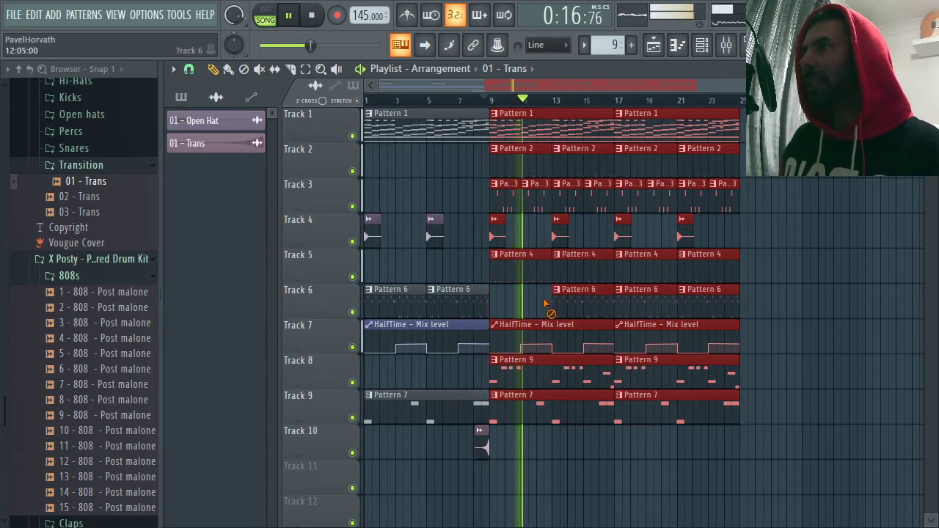
pyautogui.rightClick(566, 308)
pyautogui.click(463, 100)
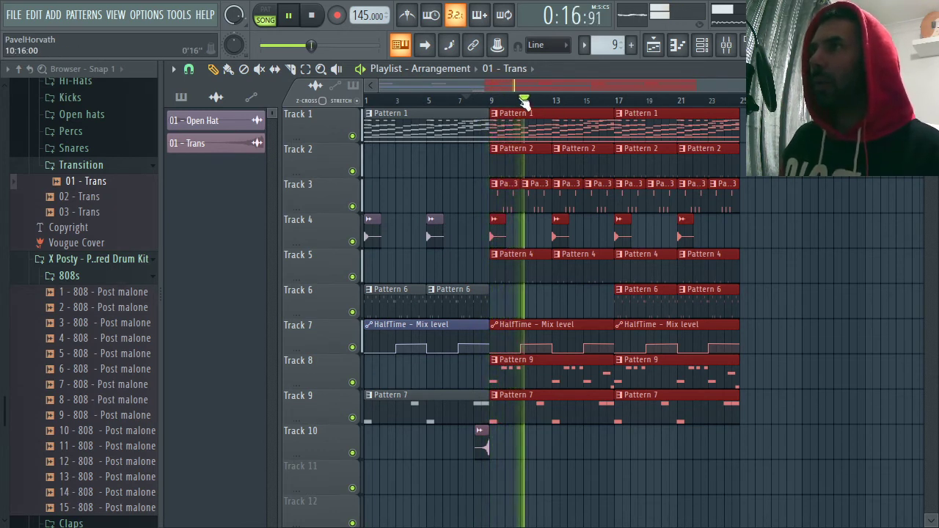
pyautogui.click(463, 100)
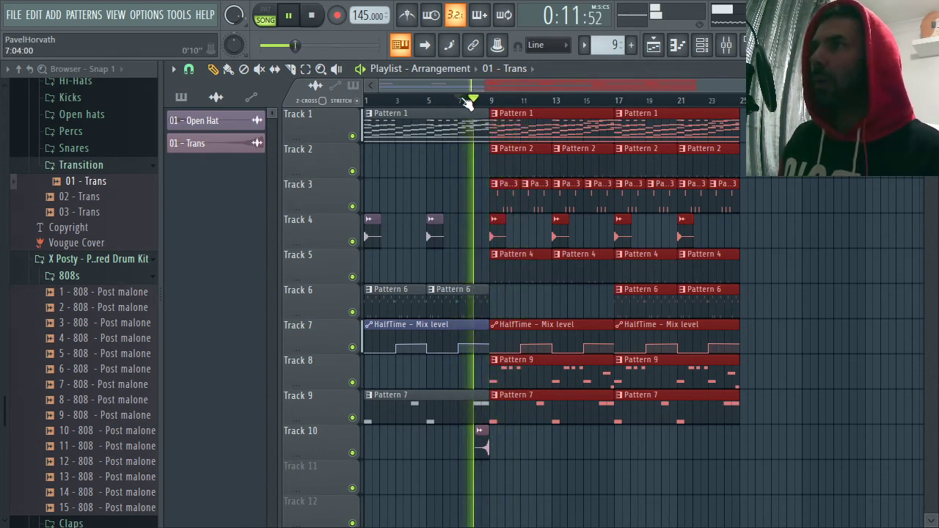
# - Put the Pattern 6 clips back on Track 6 at bars 9 and 13 and replay the section
pyautogui.click(483, 289)
pyautogui.press('space')
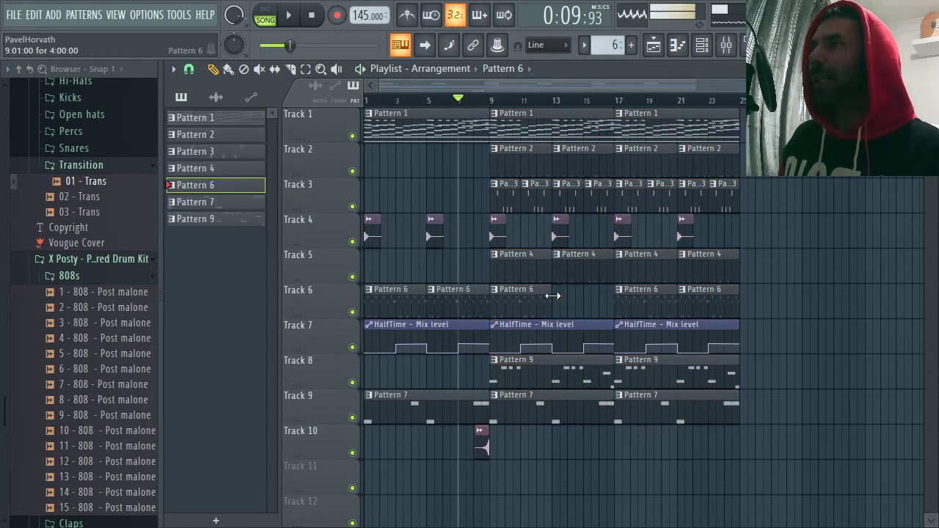
pyautogui.press('space')
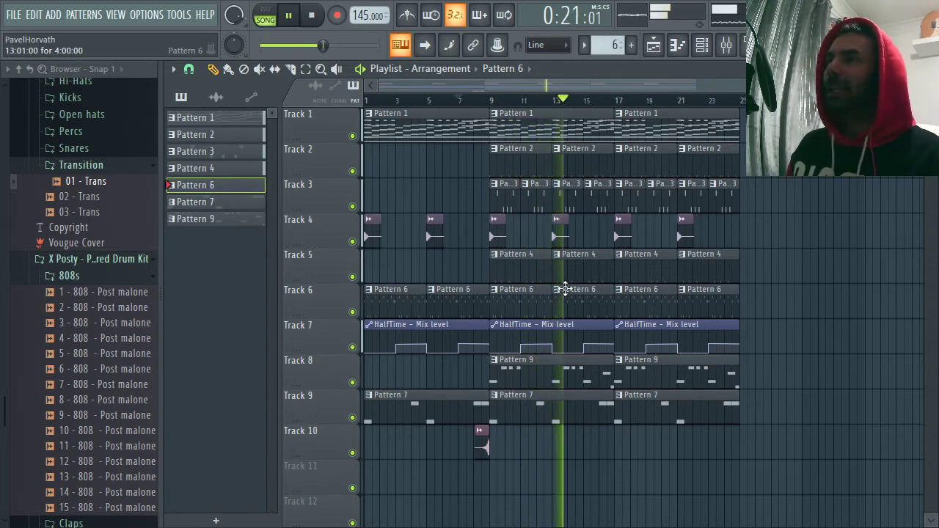
# - Slightly lower Insert 16's volume in the mixer and return to the playlist
pyautogui.click(726, 45)
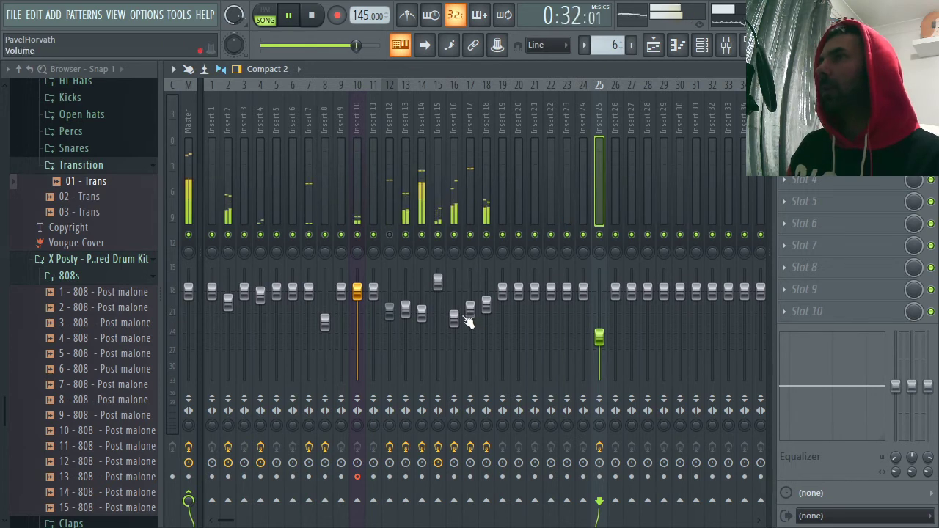
pyautogui.moveTo(454, 318); pyautogui.dragTo(460, 329)
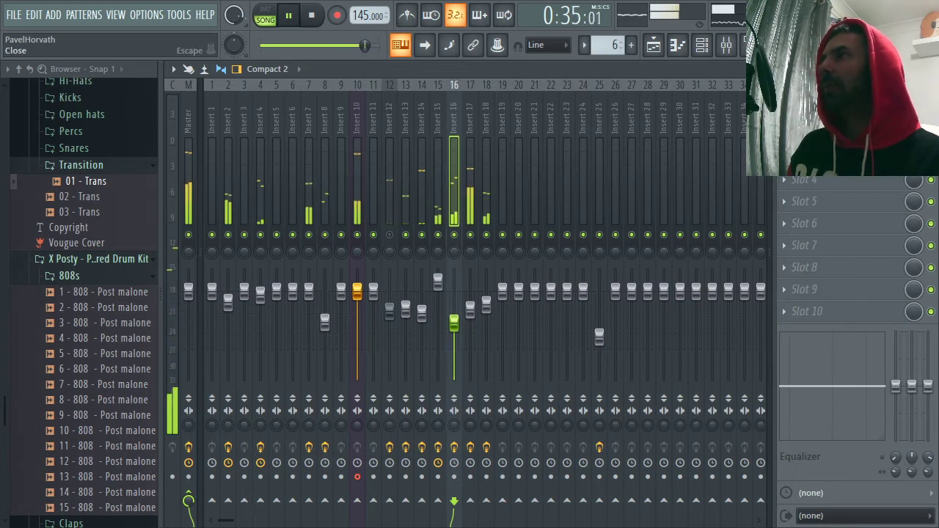
pyautogui.click(930, 68)
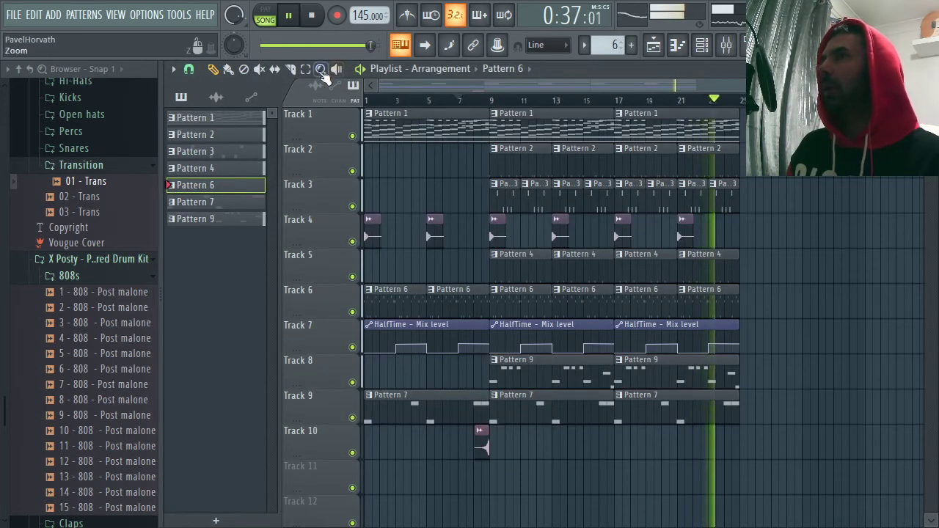
# - Duplicate all clips from bars 9–24 on Tracks 1–9 into bars 25–40 and clear the selection
pyautogui.press('space')
pyautogui.moveTo(788, 107); pyautogui.dragTo(490, 425)
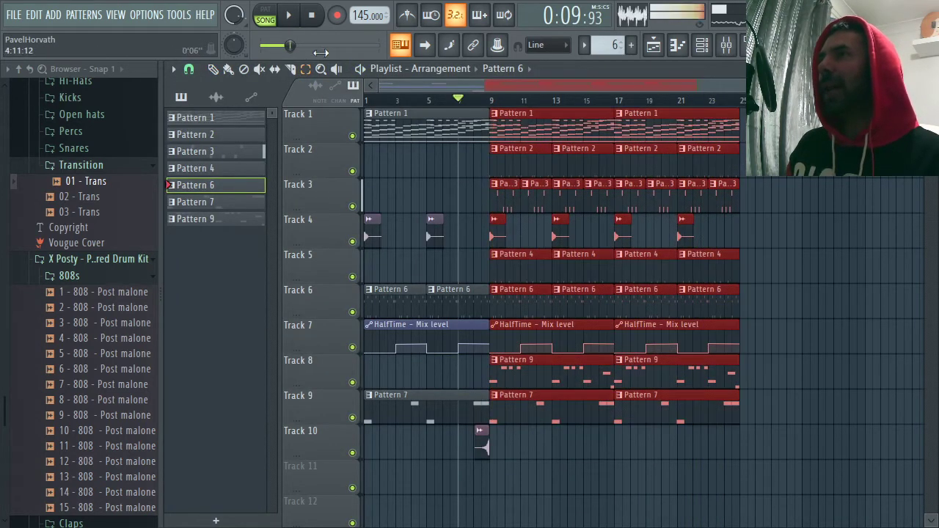
pyautogui.hotkey('ctrl', 'b')
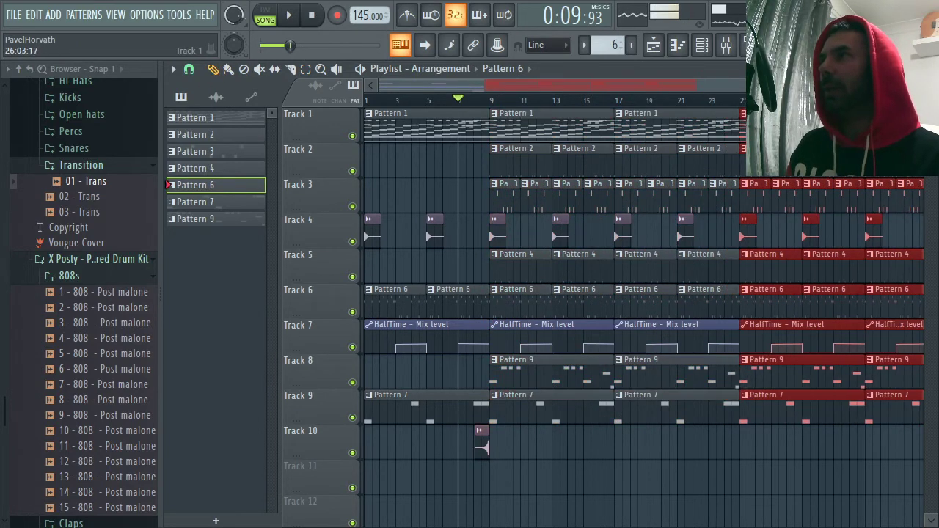
pyautogui.scroll(-3, 526, 113)
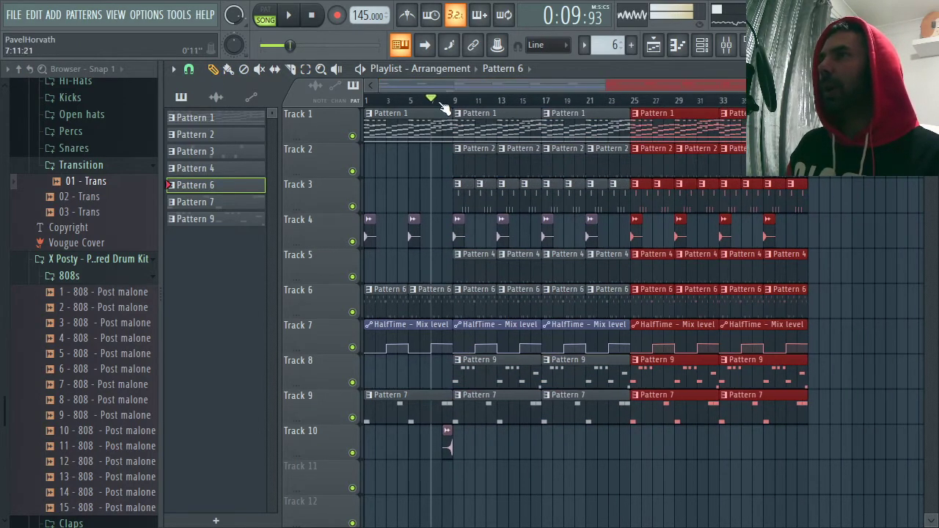
pyautogui.hotkey('ctrl', 'd')
# - Play the arrangement, set a time selection over bars 9–24, and stop playback
pyautogui.press('space')
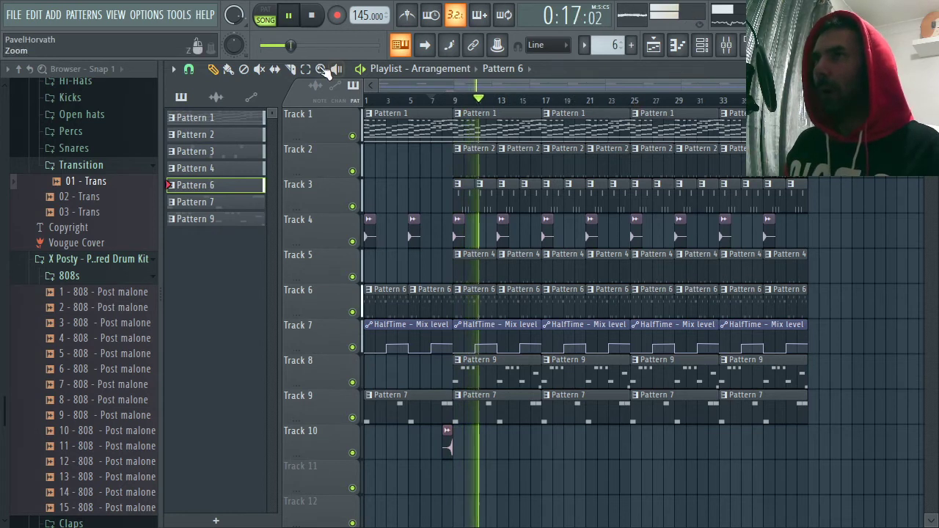
pyautogui.moveTo(454, 91); pyautogui.dragTo(630, 110)
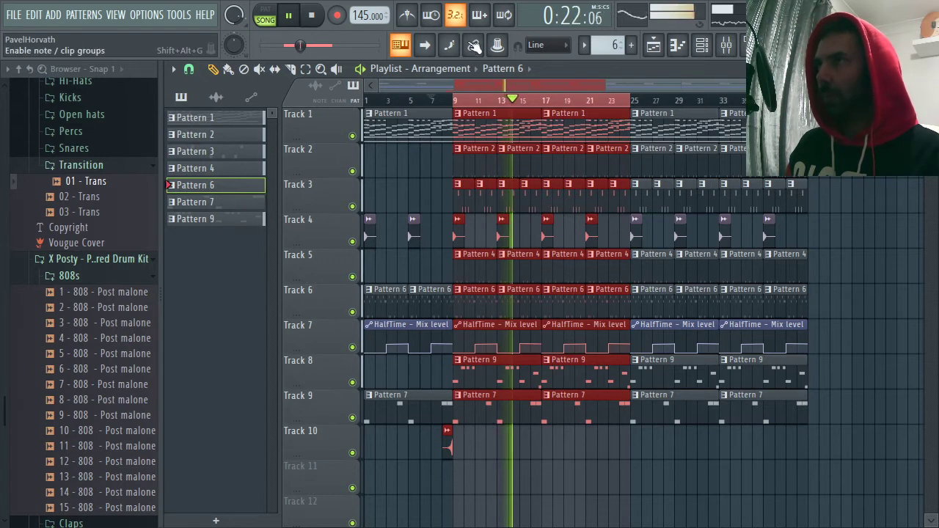
pyautogui.press('space')
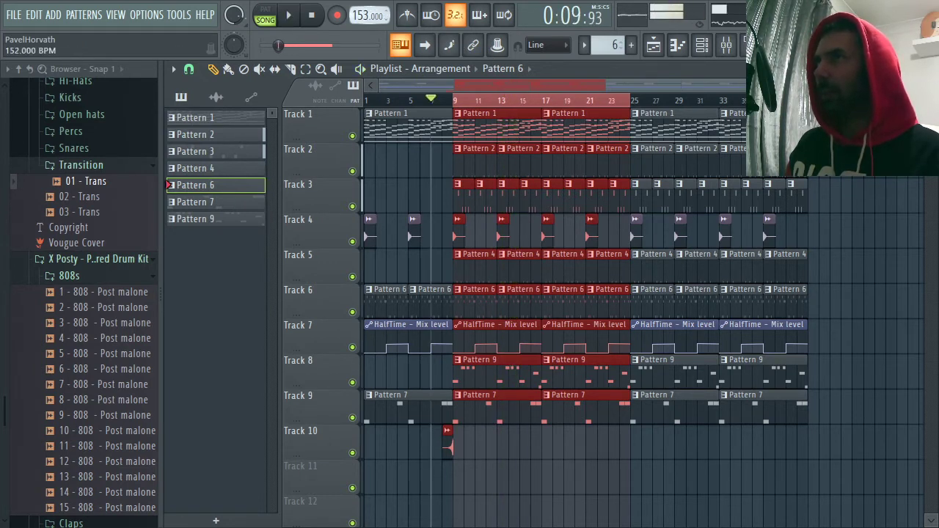
# - Lower the project tempo to 145 BPM, auditioning the change, and clear the selection over bars 9–24
pyautogui.press('space')
pyautogui.moveTo(364, 14); pyautogui.dragTo(364, 19)
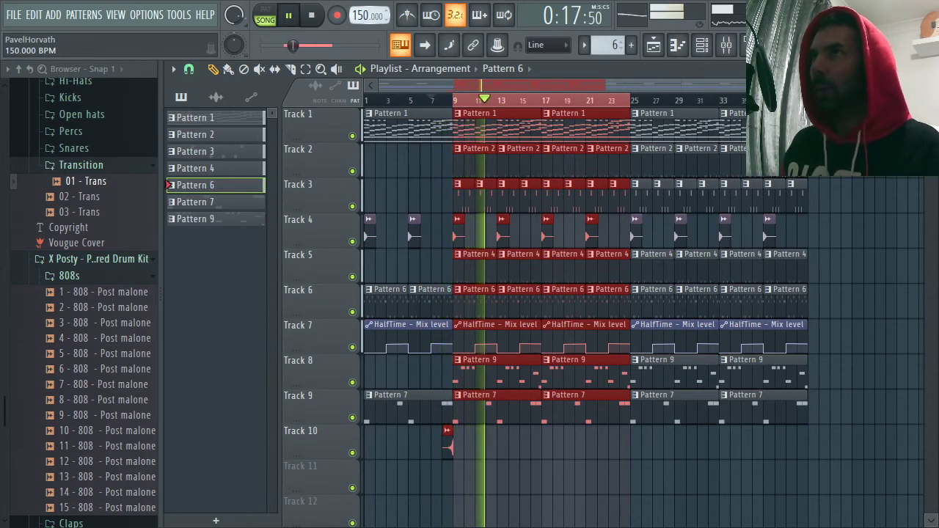
pyautogui.moveTo(858, 85); pyautogui.dragTo(755, 85)
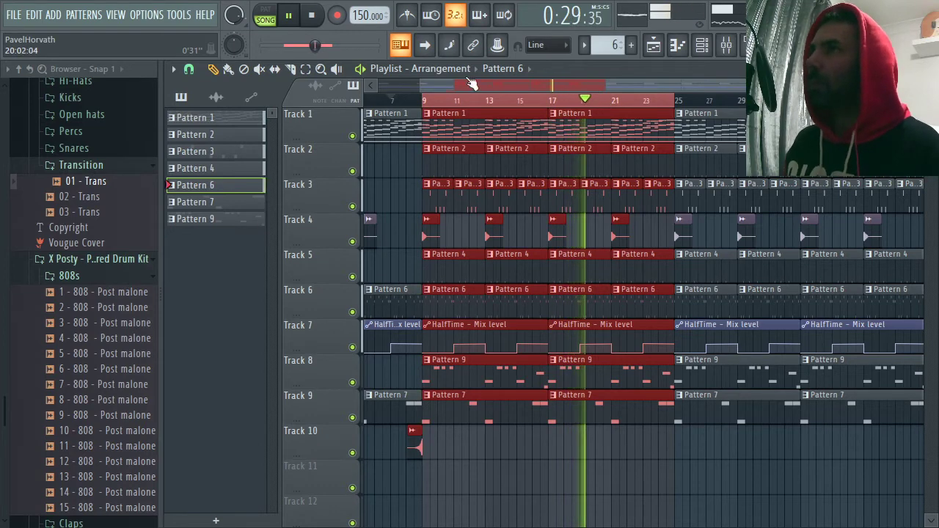
pyautogui.press('space')
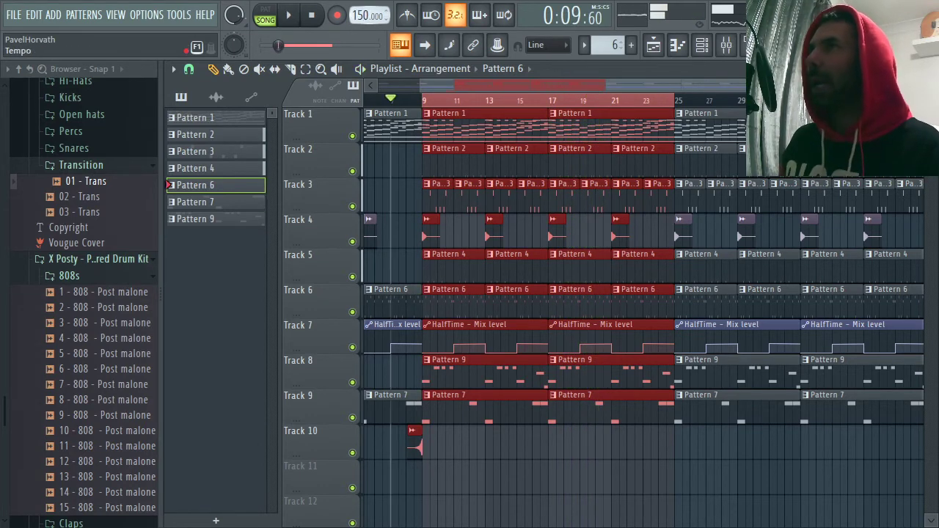
pyautogui.click(428, 100)
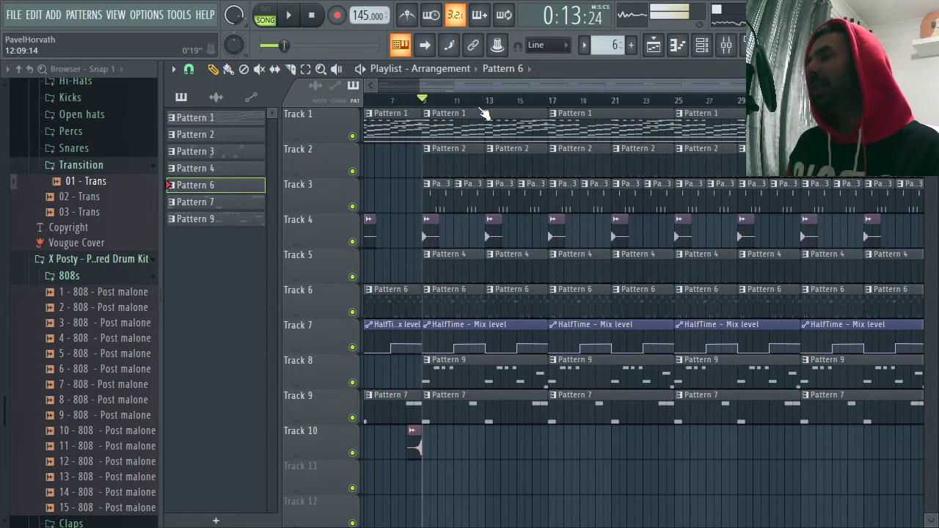
# - Play the arrangement from bar 9, stop it, and place the playhead at bar 25
pyautogui.press('space')
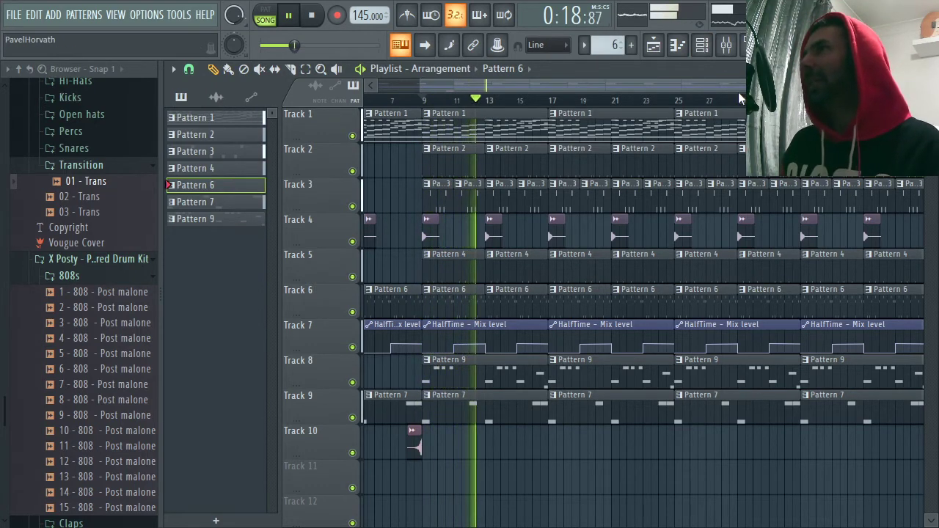
pyautogui.scroll(-2, 740, 99)
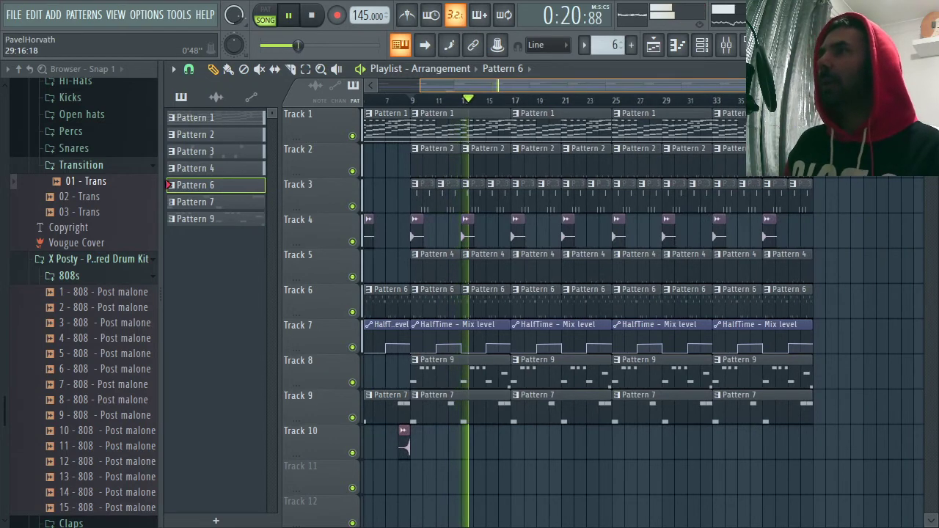
pyautogui.scroll(-1, 703, 77)
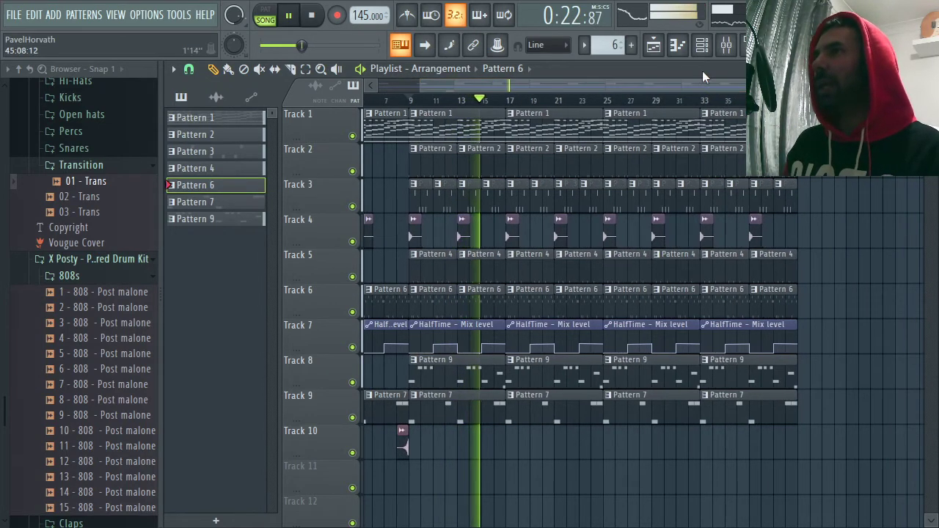
pyautogui.moveTo(605, 94); pyautogui.dragTo(750, 102)
pyautogui.hotkey('ctrl', 'd')
pyautogui.press('space')
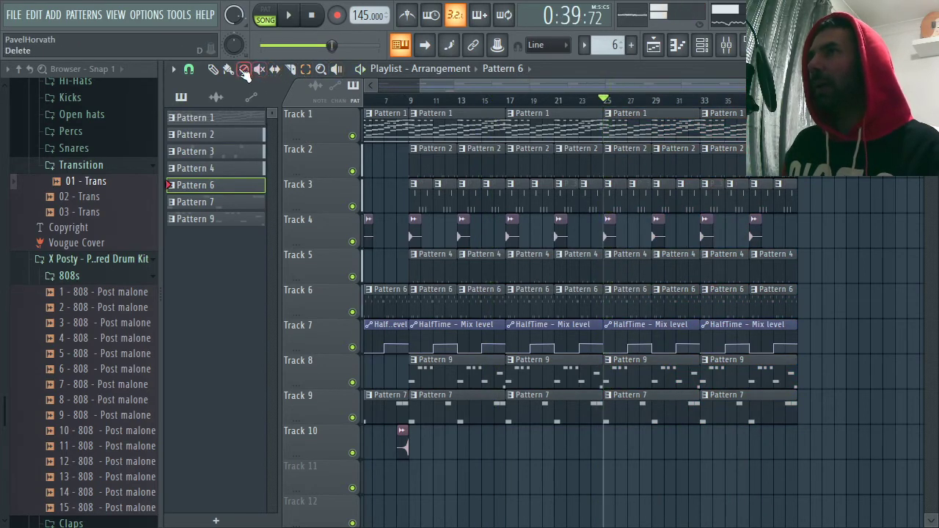
# - Clone Pattern 1, use the copy for the Track 1 clips at bars 25 and 33, and show its channels
pyautogui.click(616, 46)
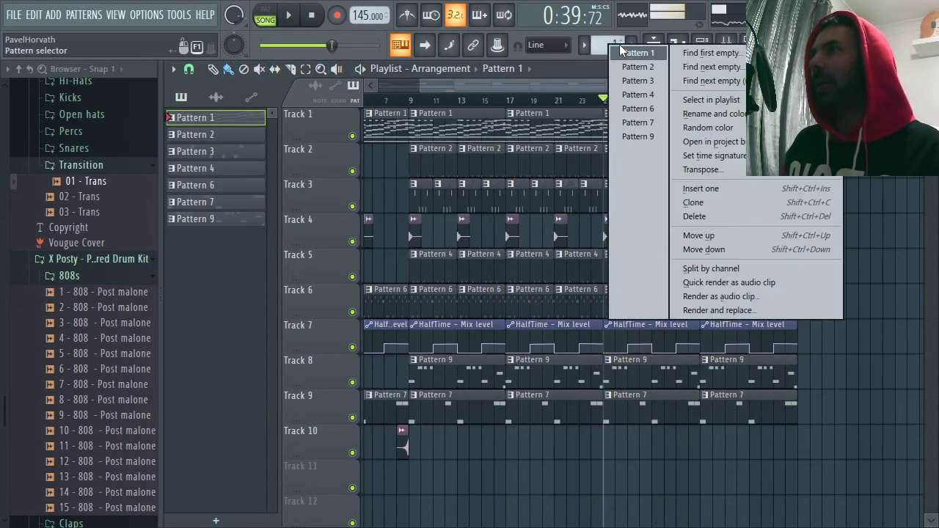
pyautogui.click(716, 188)
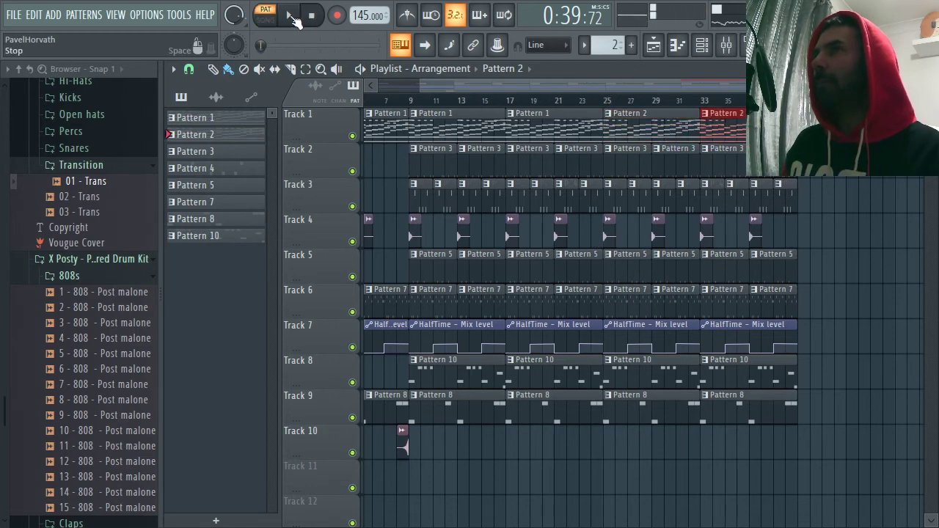
pyautogui.click(703, 46)
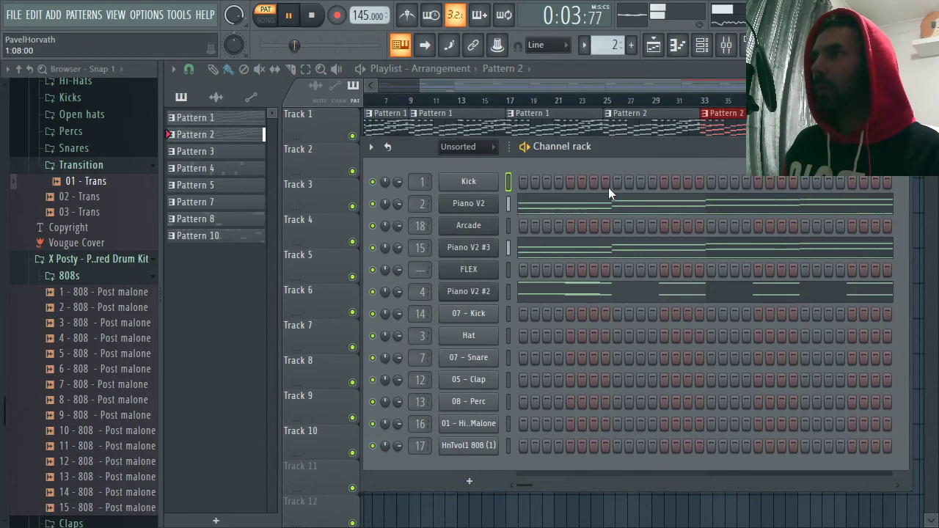
# - Copy the Piano V2 #2 notes and paste them into the FLEX channel of the cloned pattern
pyautogui.rightClick(501, 288)
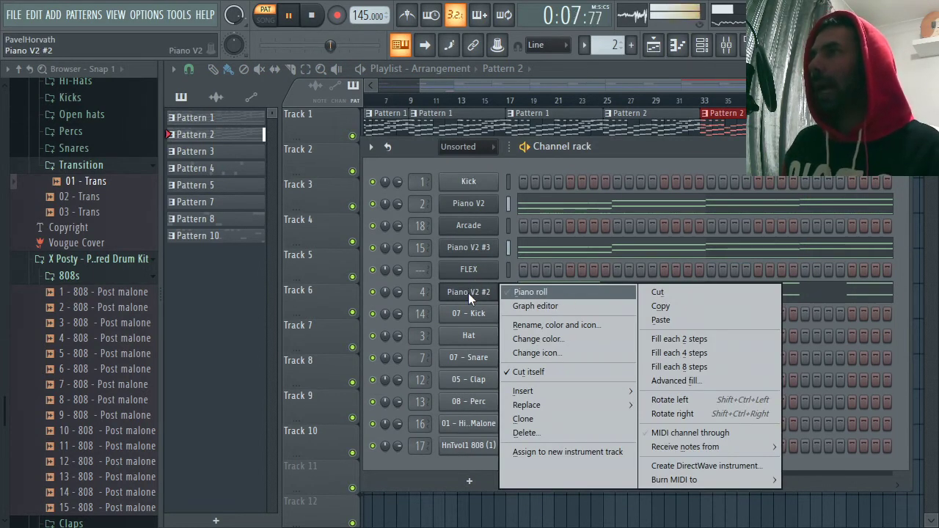
pyautogui.click(697, 305)
pyautogui.rightClick(476, 268)
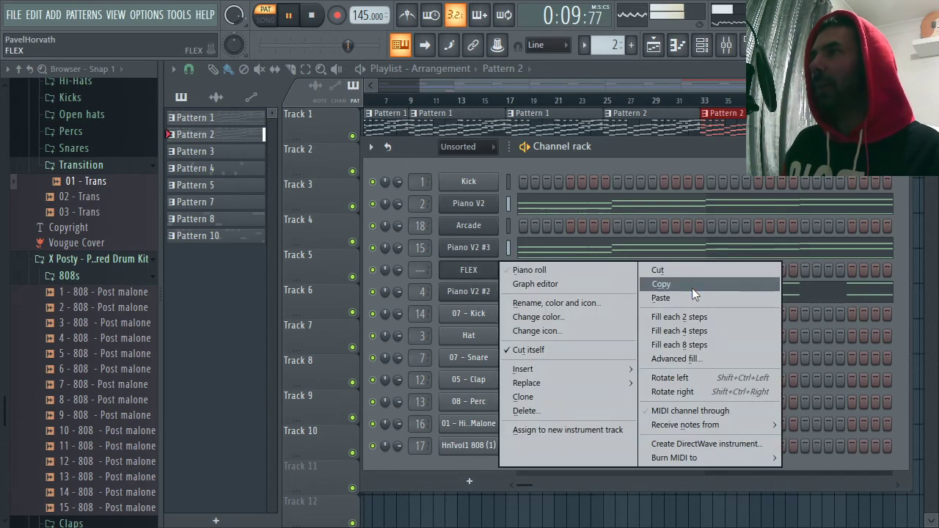
pyautogui.click(689, 298)
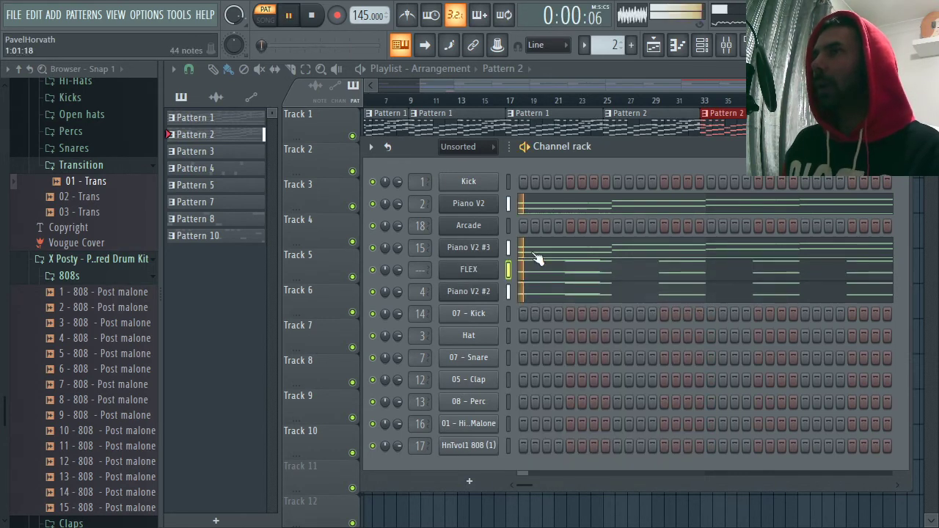
# - Route the FLEX channel to mixer track 21 and lower Insert 21's volume to about -7.3 dB
pyautogui.click(470, 276)
pyautogui.moveTo(420, 270); pyautogui.dragTo(420, 254)
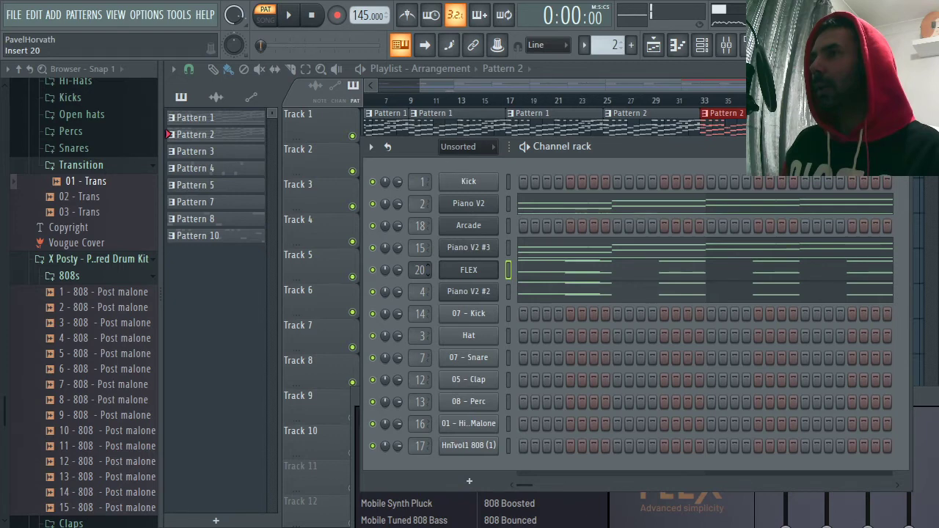
pyautogui.moveTo(420, 270); pyautogui.dragTo(420, 266)
pyautogui.press('F9')
pyautogui.press('space')
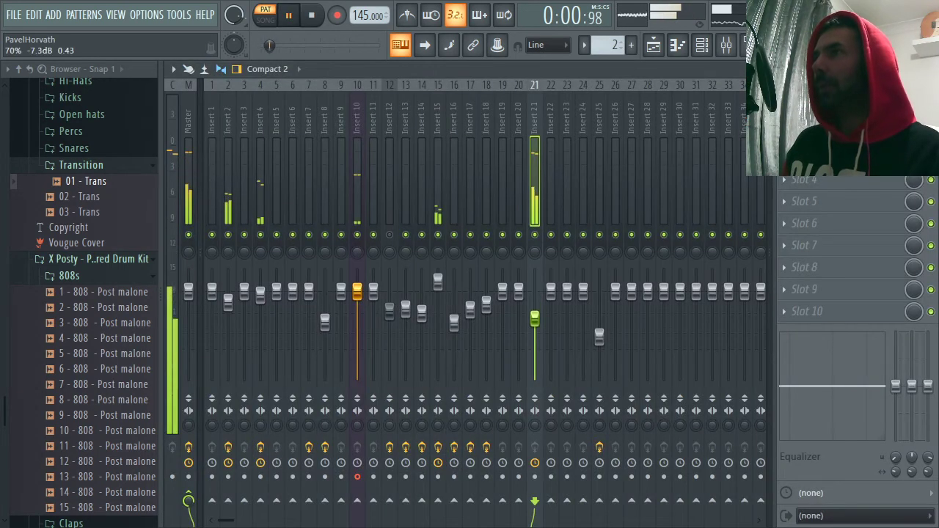
pyautogui.press('F9')
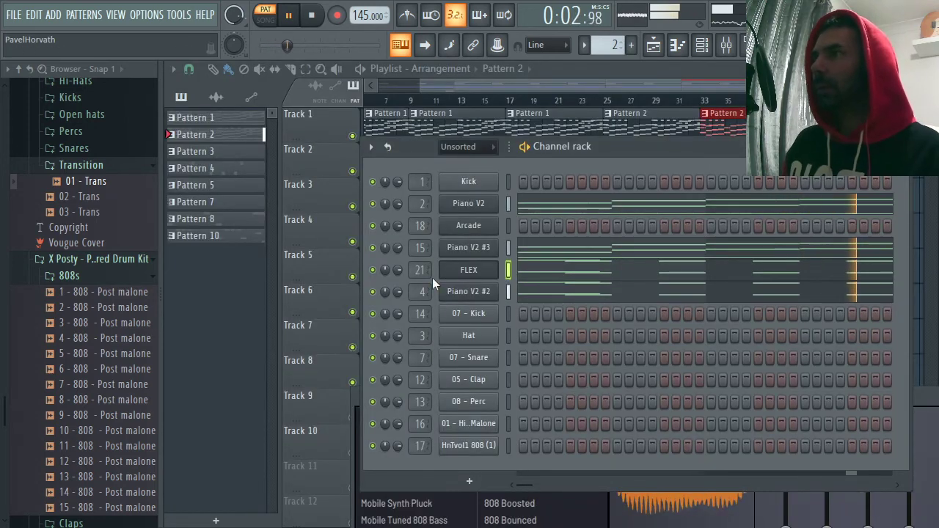
pyautogui.doubleClick(421, 269)
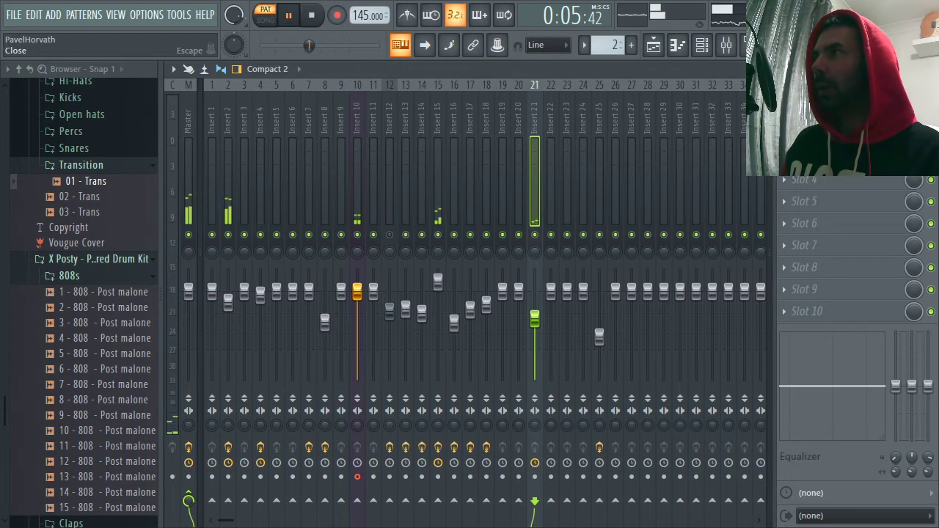
pyautogui.click(931, 69)
# - Load the Synpluck Buzzy preset from the Mobile Synth Pluck pack in FLEX and close the plugin
pyautogui.moveTo(686, 397); pyautogui.dragTo(662, 142)
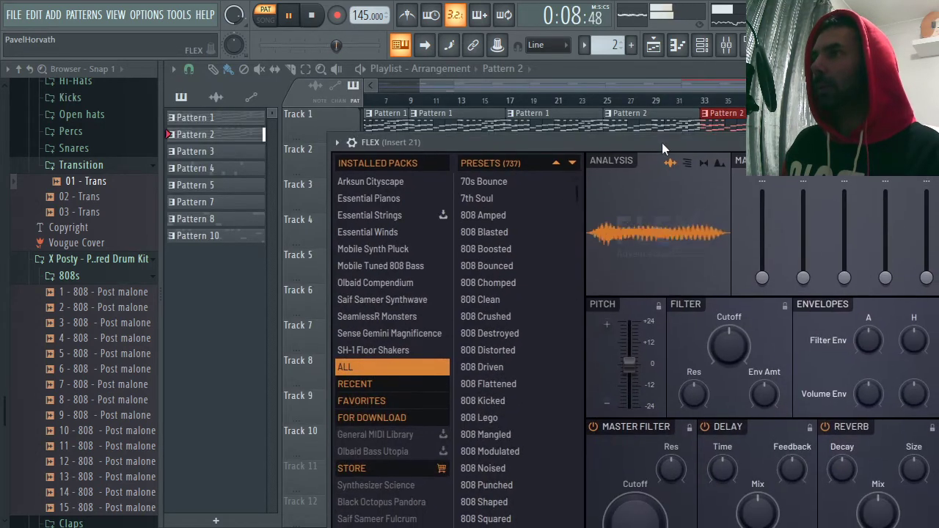
pyautogui.click(388, 233)
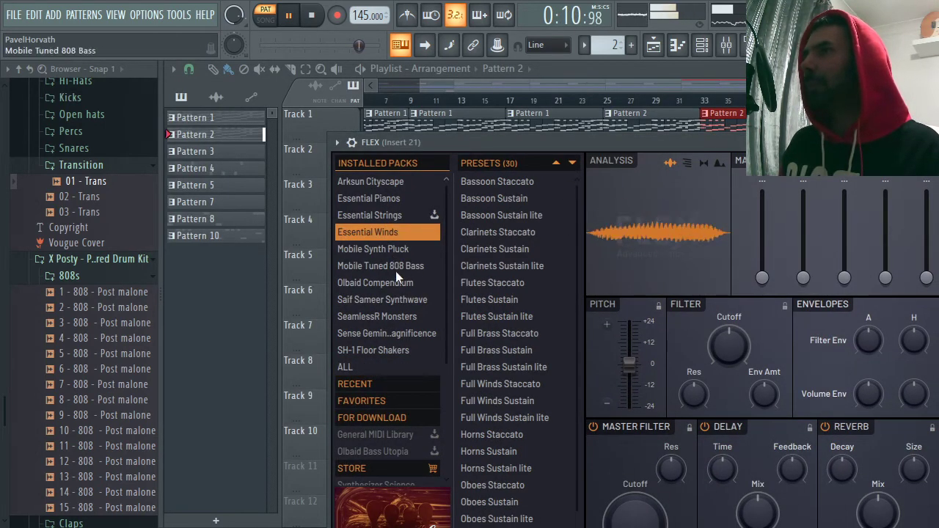
pyautogui.click(390, 252)
pyautogui.click(492, 250)
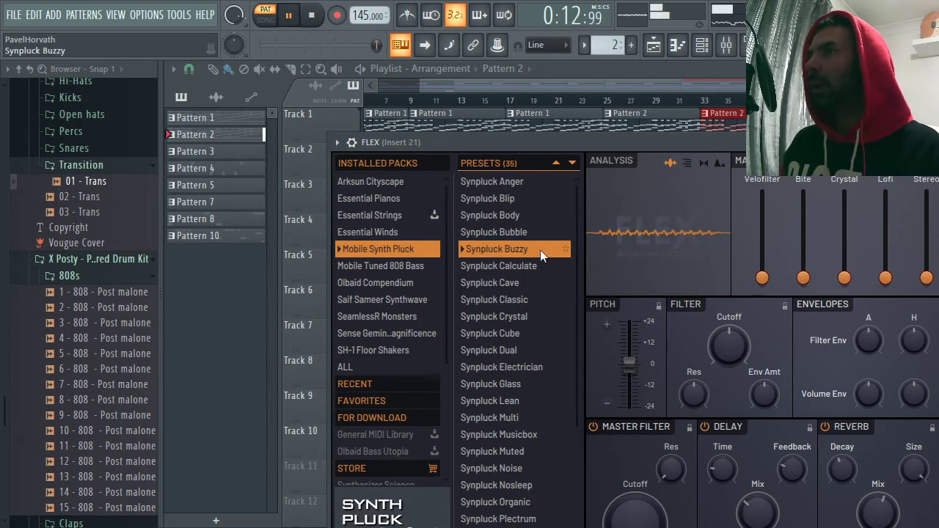
pyautogui.moveTo(728, 142); pyautogui.dragTo(516, 150)
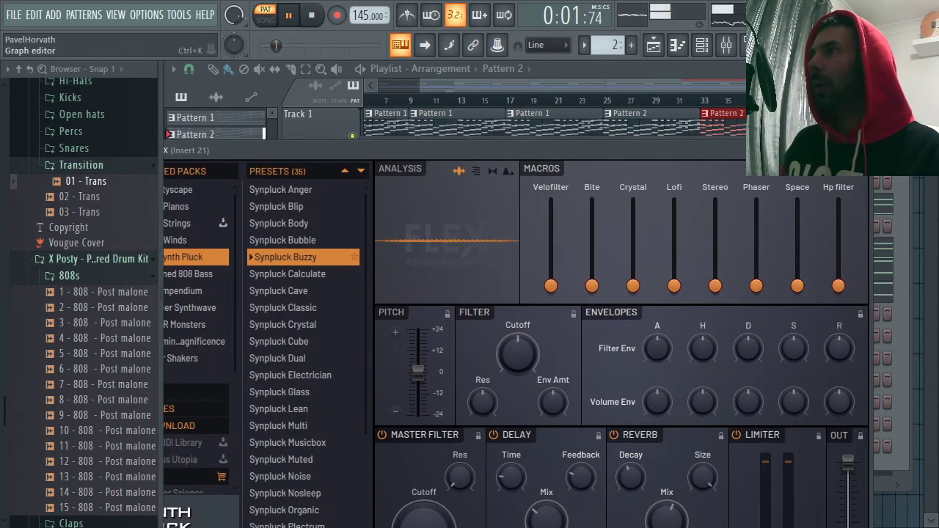
pyautogui.click(860, 149)
# - Delete the FLEX notes in the middle of bar 7 and at the start of bar 8 in its piano roll
pyautogui.rightClick(494, 244)
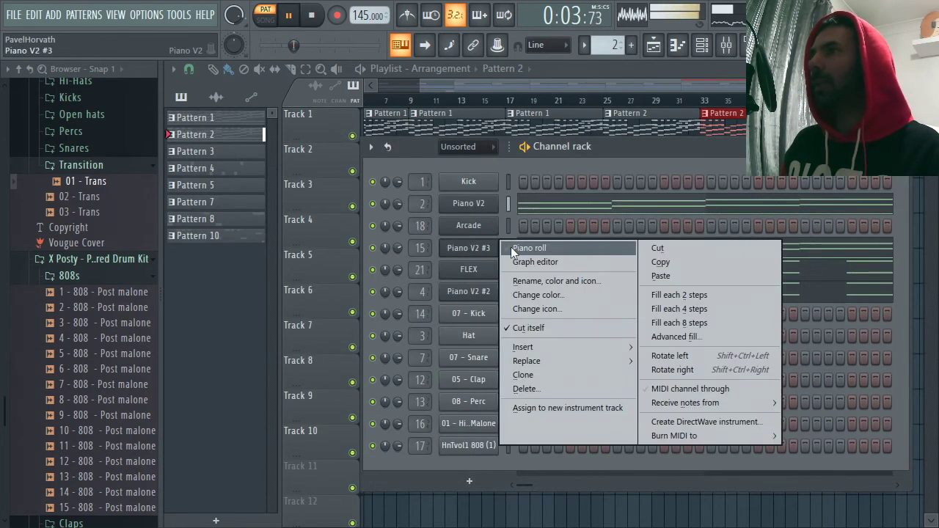
pyautogui.click(514, 247)
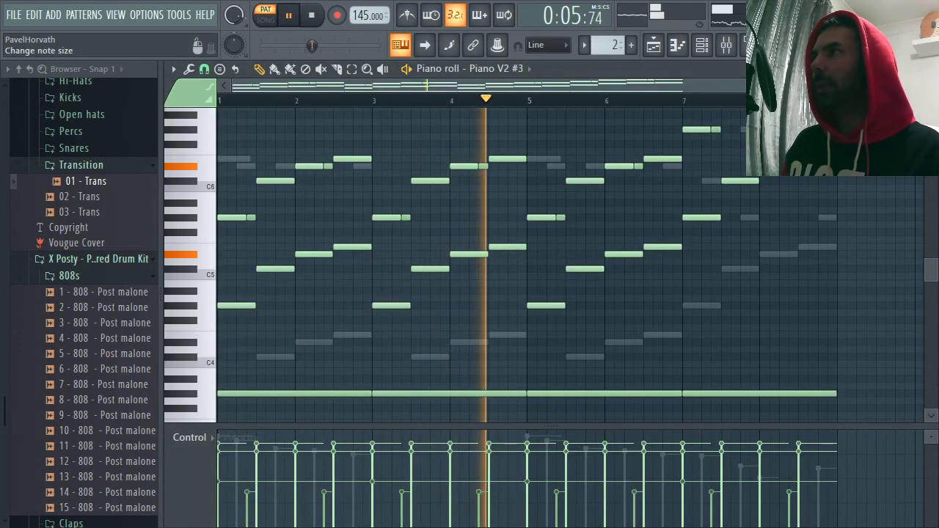
pyautogui.press('F7')
pyautogui.rightClick(471, 270)
pyautogui.click(514, 266)
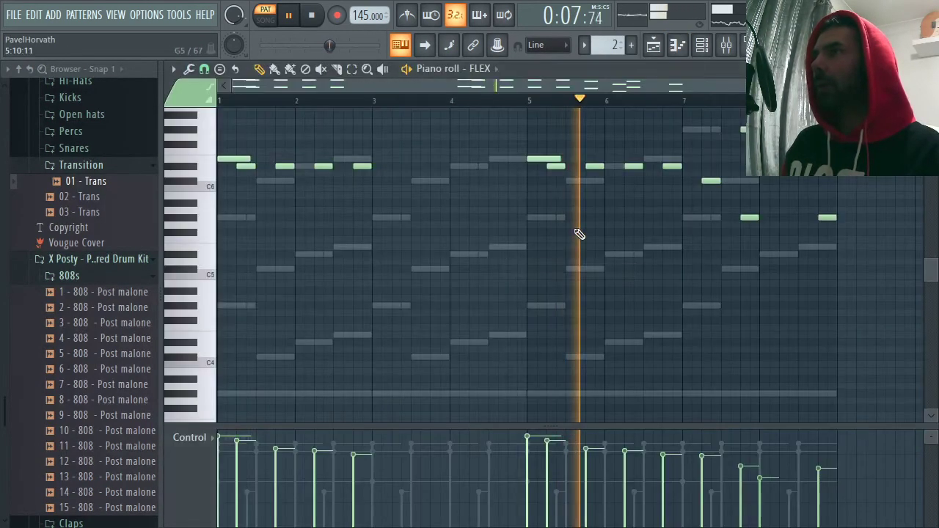
pyautogui.scroll(2, 747, 236)
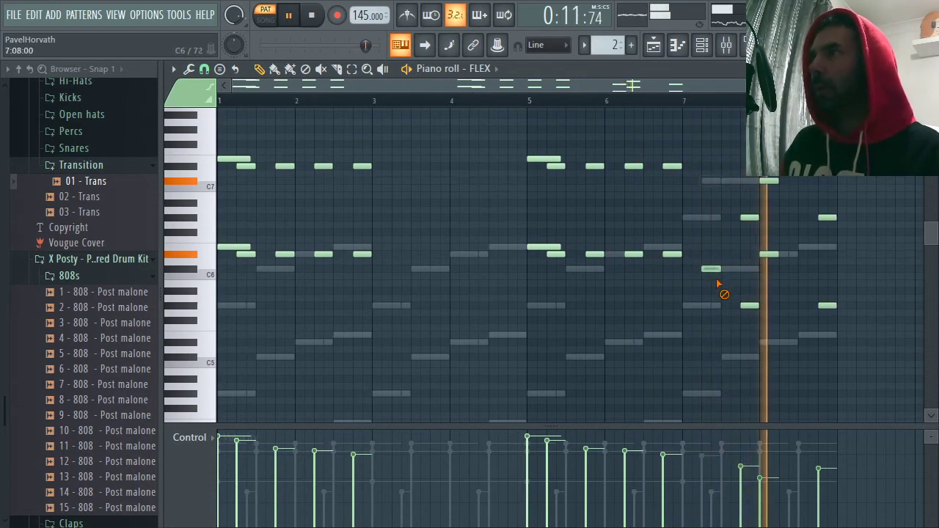
pyautogui.rightClick(770, 181)
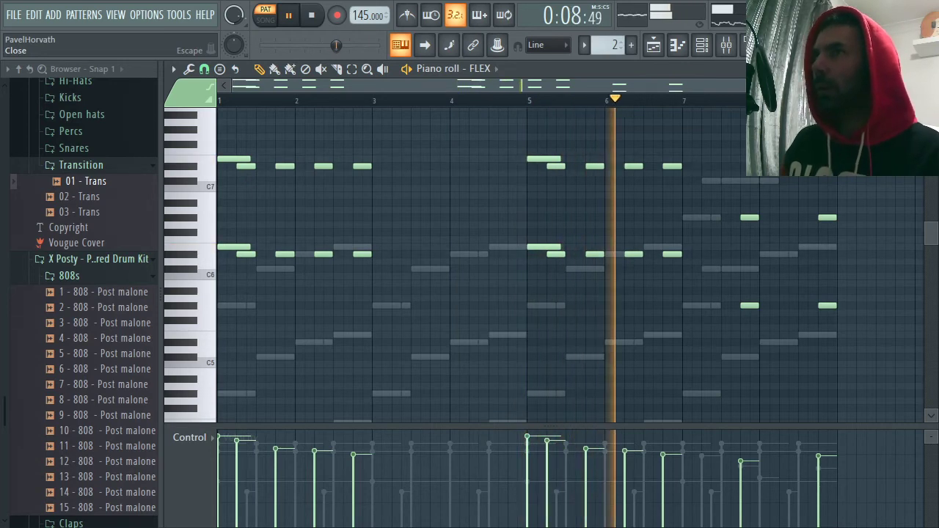
pyautogui.press('Escape')
# - Try out FLEX's Crystal and Lofi macros, then raise its Stereo macro to 99%
pyautogui.click(497, 273)
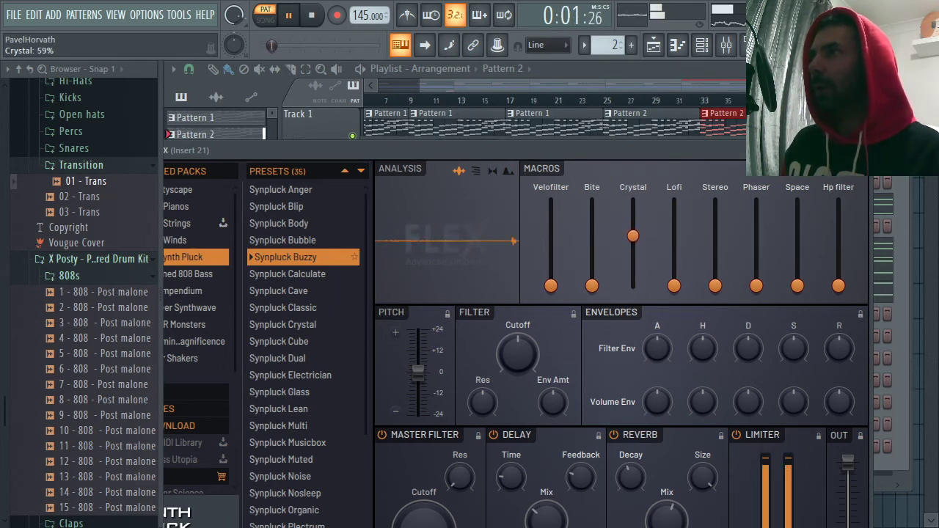
pyautogui.moveTo(675, 287); pyautogui.dragTo(674, 227)
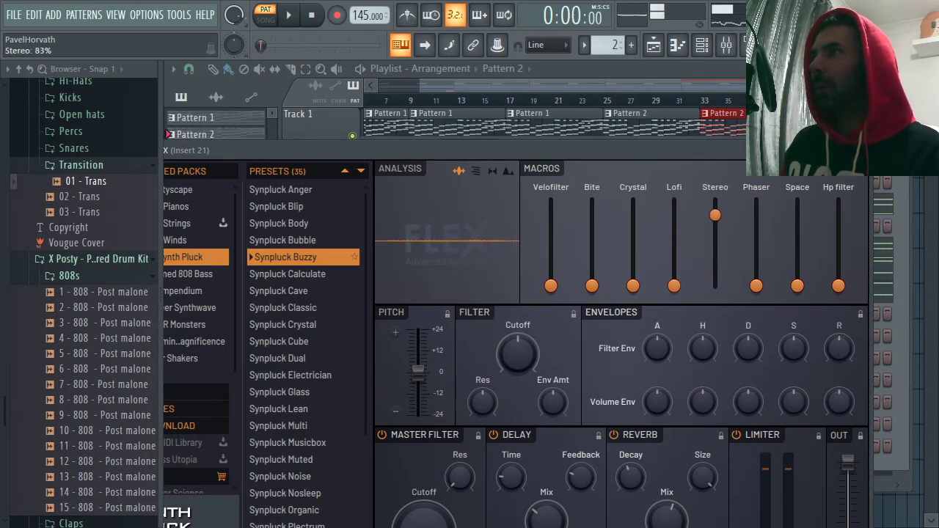
pyautogui.press('space')
pyautogui.moveTo(716, 215); pyautogui.dragTo(715, 202)
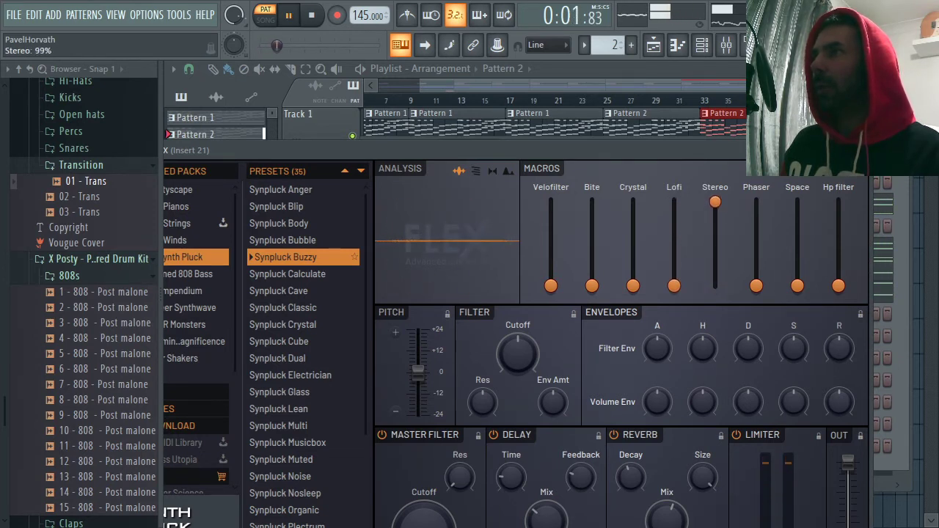
# - Turn off FLEX's delay and set its master filter cutoff to 71%
pyautogui.moveTo(608, 152); pyautogui.dragTo(627, 94)
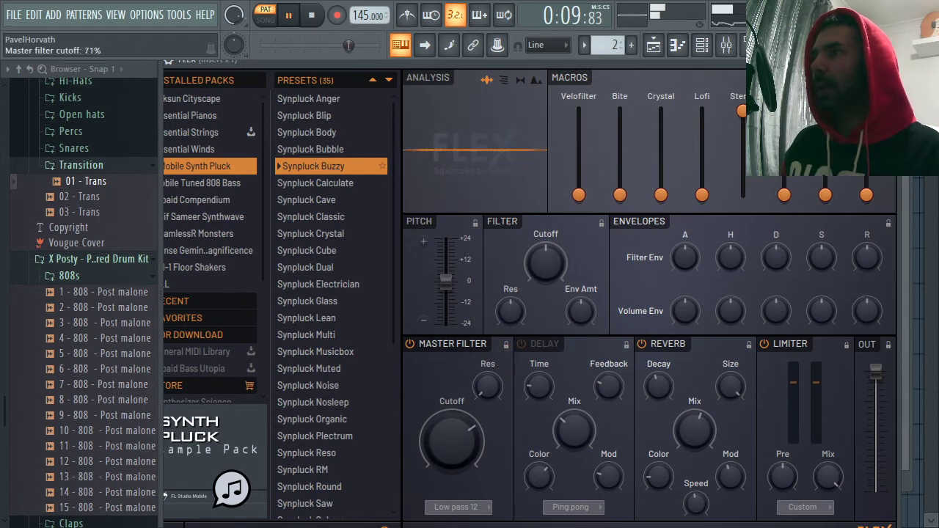
pyautogui.press('Escape')
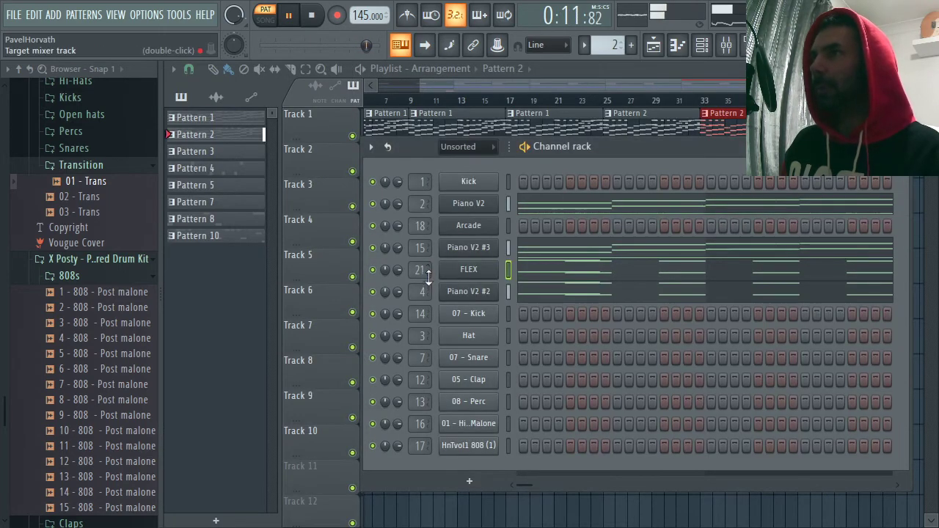
# - Slightly raise Insert 21's volume in the mixer and play the full arrangement from bar 25
pyautogui.press('F9')
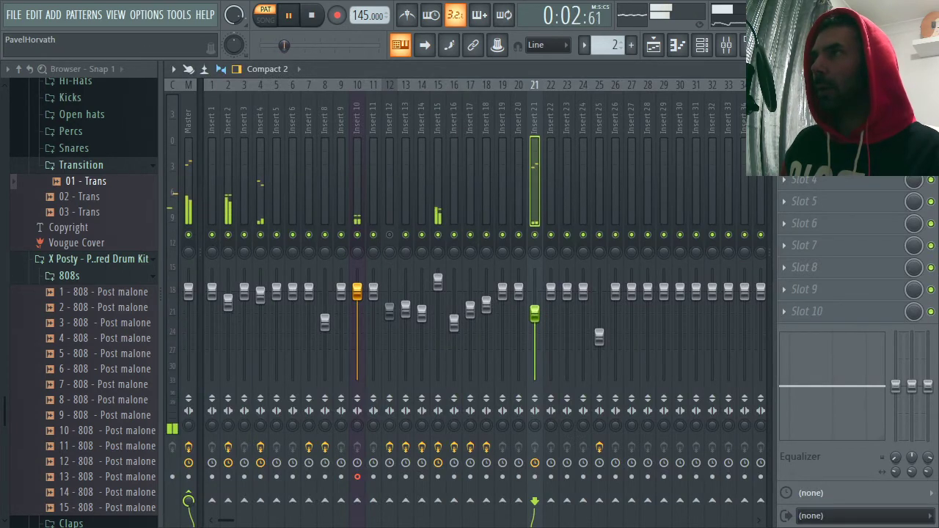
pyautogui.press('Escape')
pyautogui.click(581, 101)
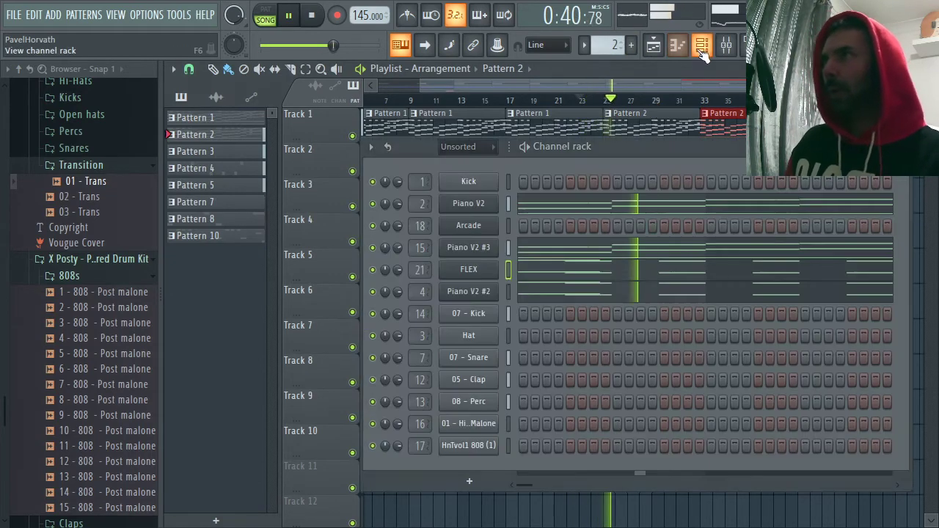
pyautogui.click(725, 45)
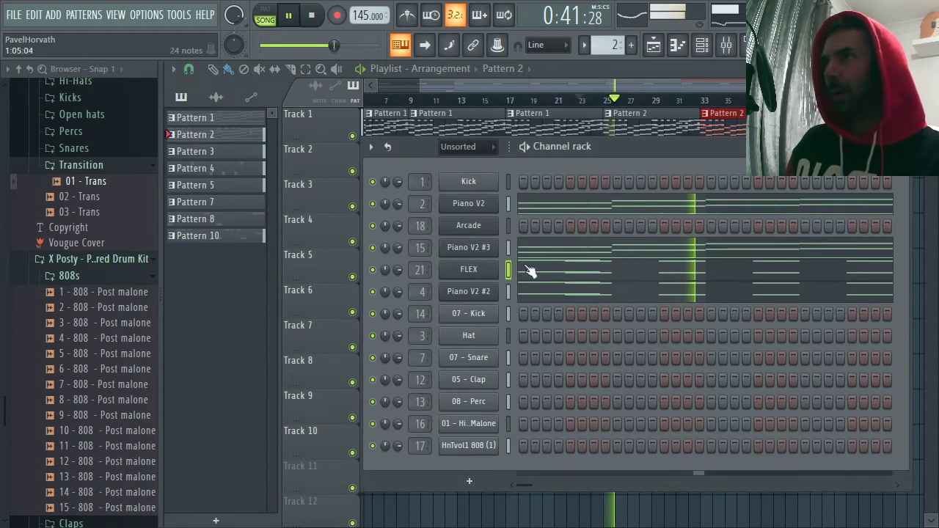
# - Lower Insert 21's mixer volume to 63% (-9.1 dB) while the arrangement plays
pyautogui.doubleClick(419, 268)
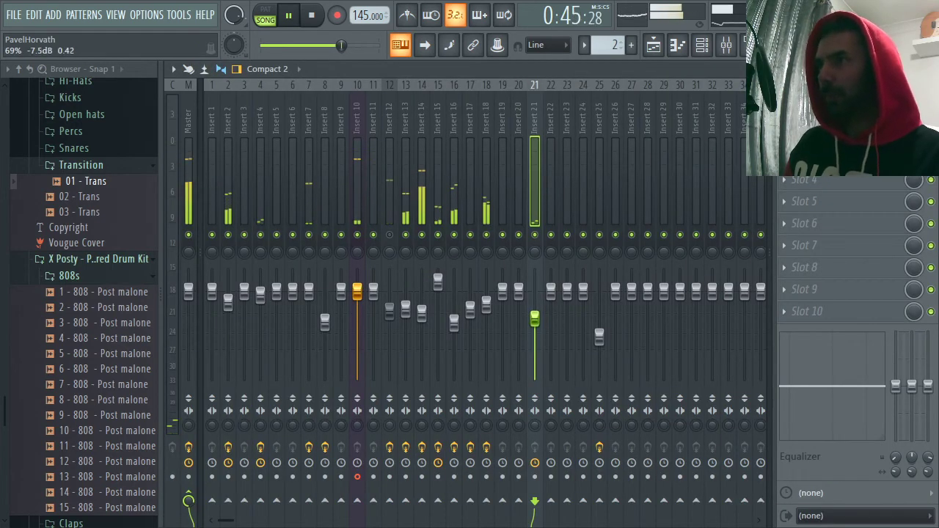
pyautogui.moveTo(539, 325); pyautogui.dragTo(541, 330)
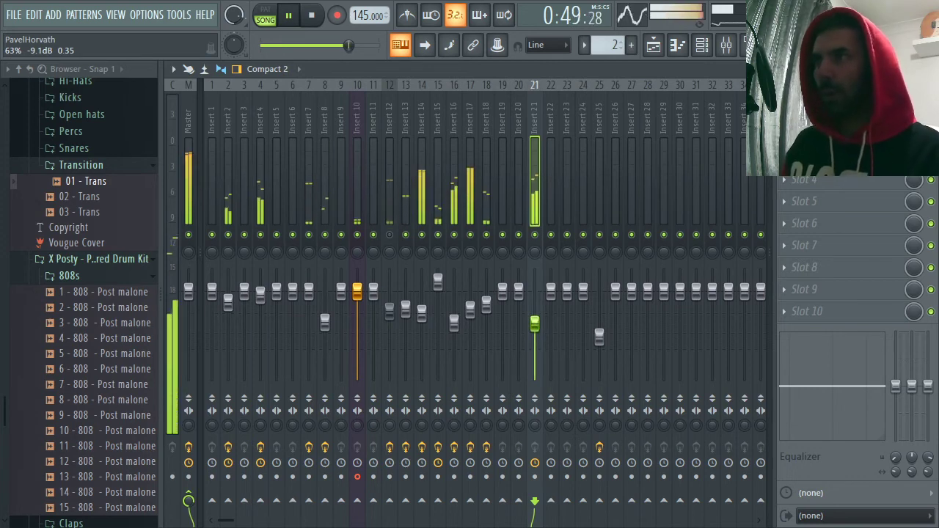
pyautogui.press('F9')
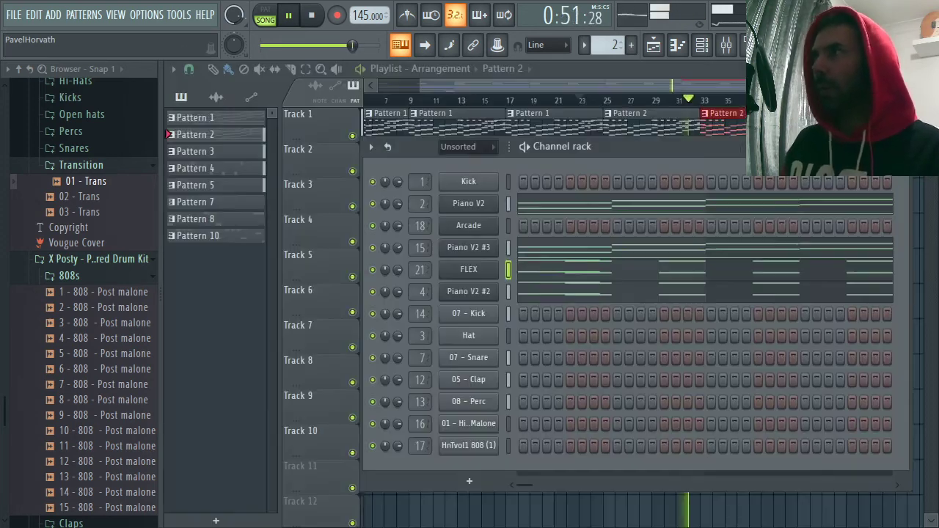
# - Slice the Pattern 3 clip on Track 2 and the Pattern 4 clip on Track 3 at the start of bar 24
pyautogui.click(901, 147)
pyautogui.moveTo(848, 86); pyautogui.dragTo(673, 86)
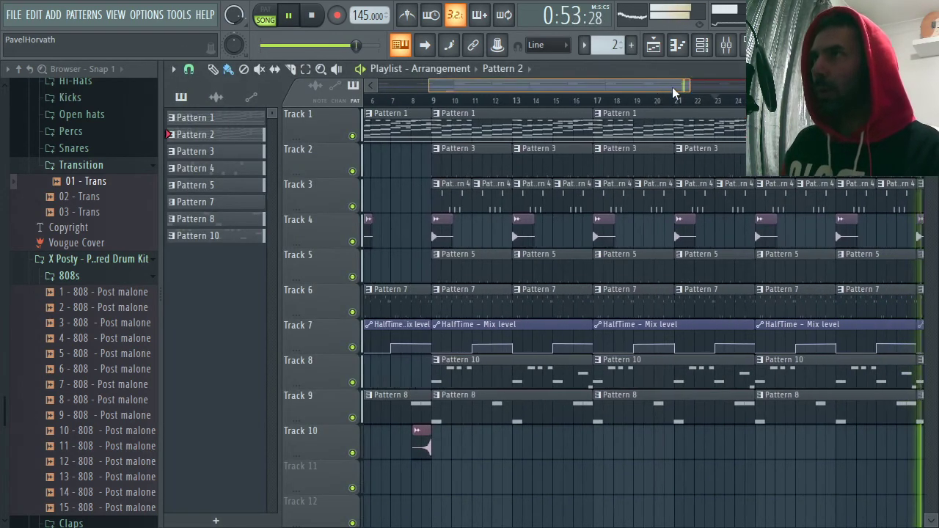
pyautogui.click(629, 101)
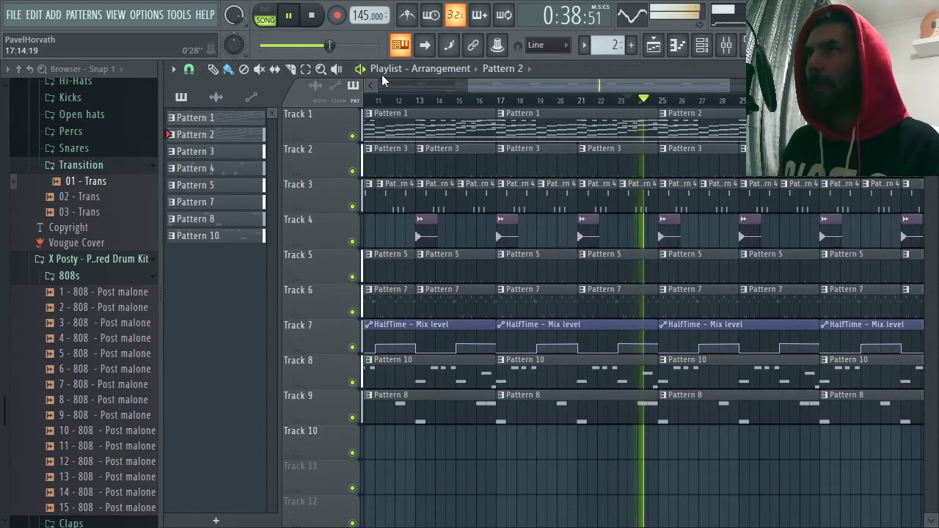
pyautogui.press('space')
pyautogui.moveTo(730, 87); pyautogui.dragTo(684, 86)
pyautogui.moveTo(654, 87); pyautogui.dragTo(699, 89)
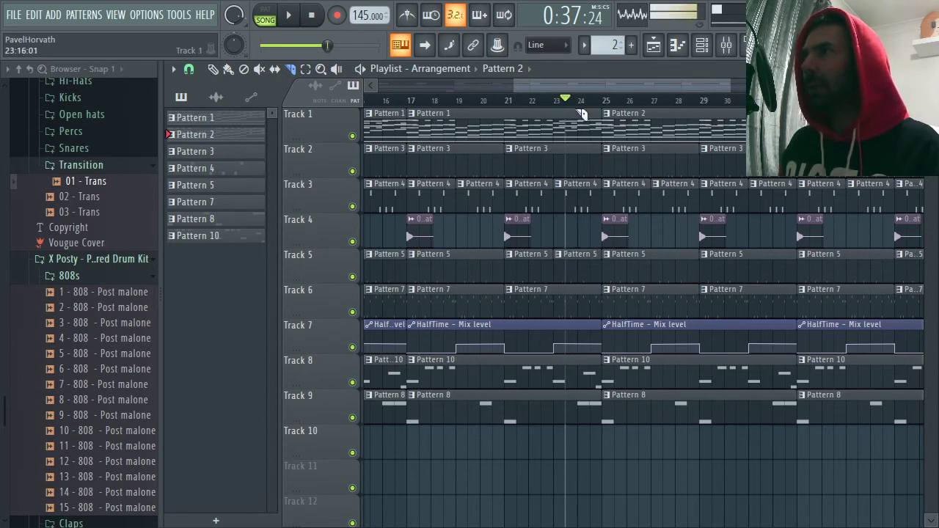
pyautogui.press('space')
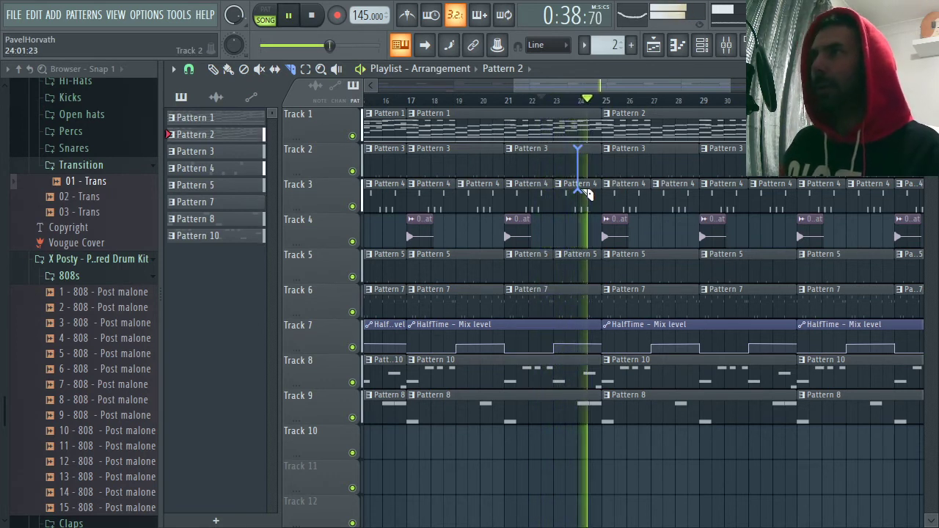
pyautogui.press('space')
pyautogui.press('space')
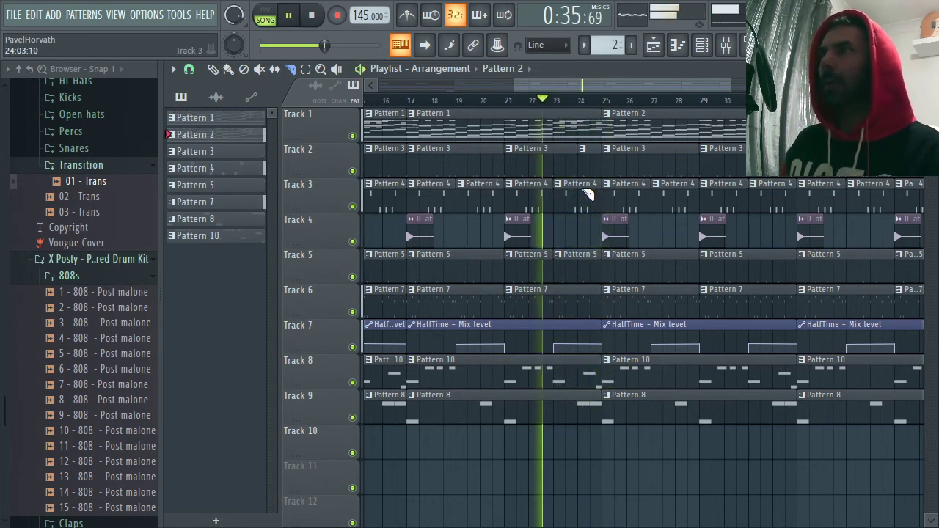
pyautogui.press('space')
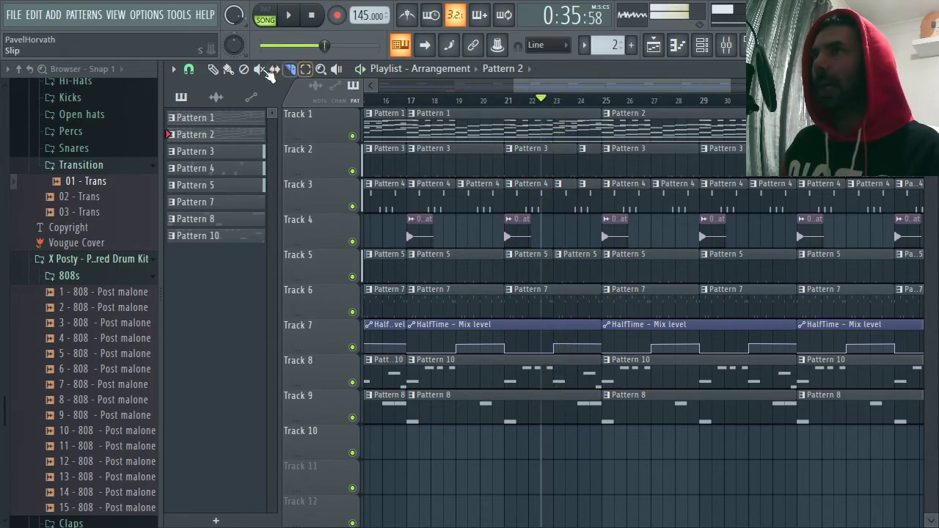
# - Delete the bar 24 pieces of Pattern 3 and Pattern 4, and play the transition into bar 25
pyautogui.rightClick(589, 178)
pyautogui.press('space')
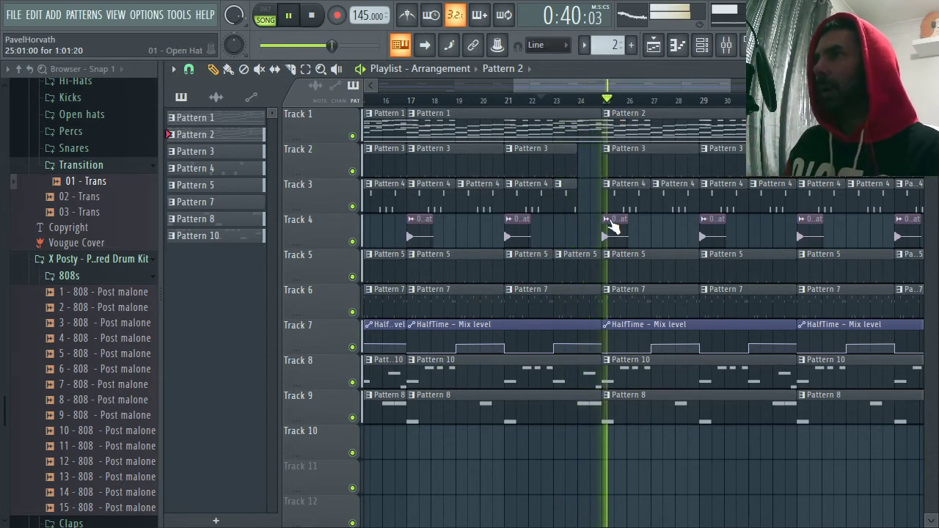
pyautogui.press('space')
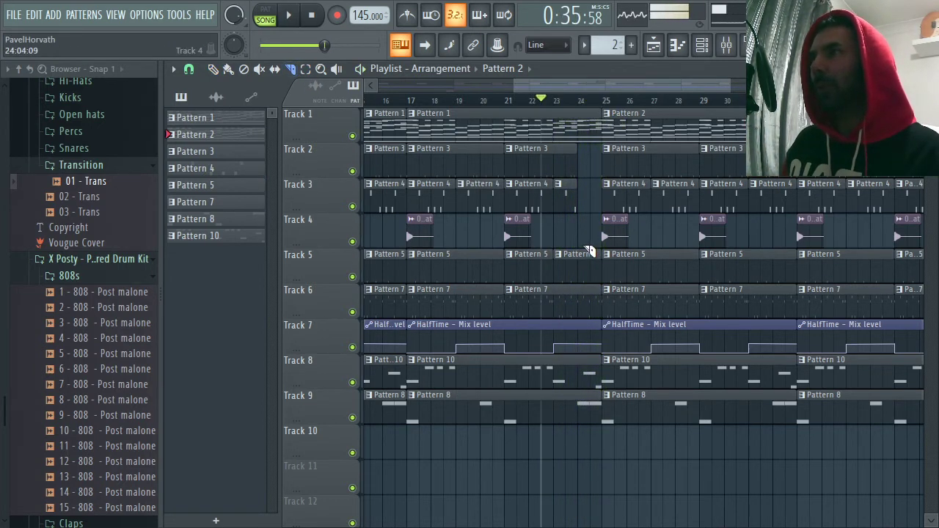
# - Slice the clips on Tracks 5 to 9 at bar 24 and delete the bar 24 pieces on Tracks 5 to 8
pyautogui.moveTo(590, 324); pyautogui.dragTo(590, 363)
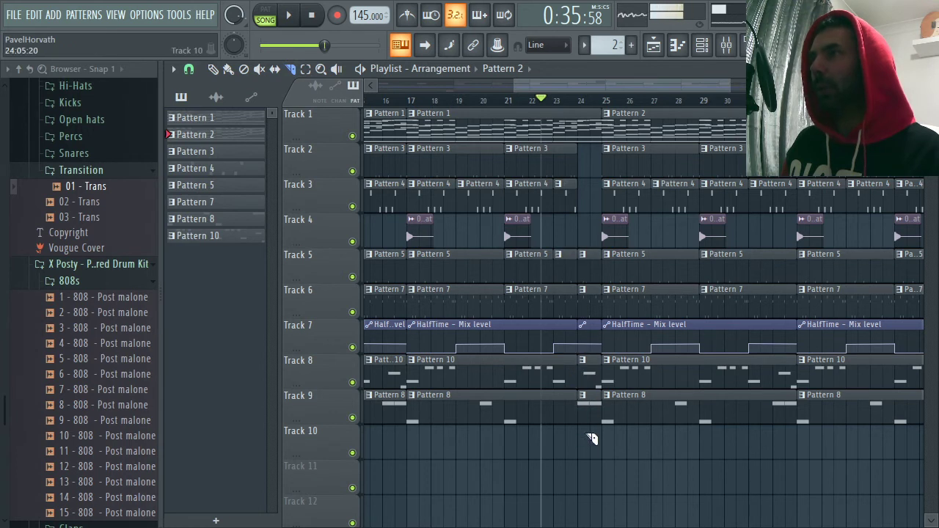
pyautogui.press('space')
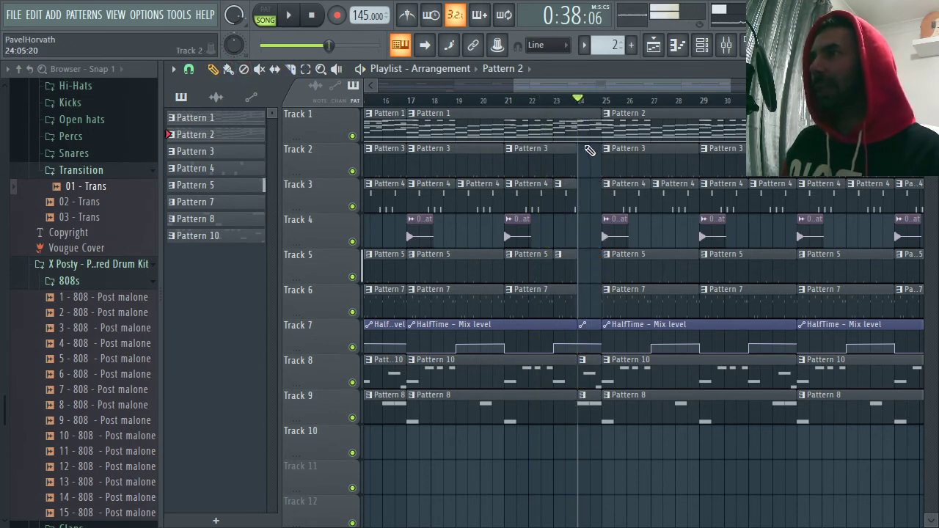
pyautogui.rightClick(587, 374)
pyautogui.press('space')
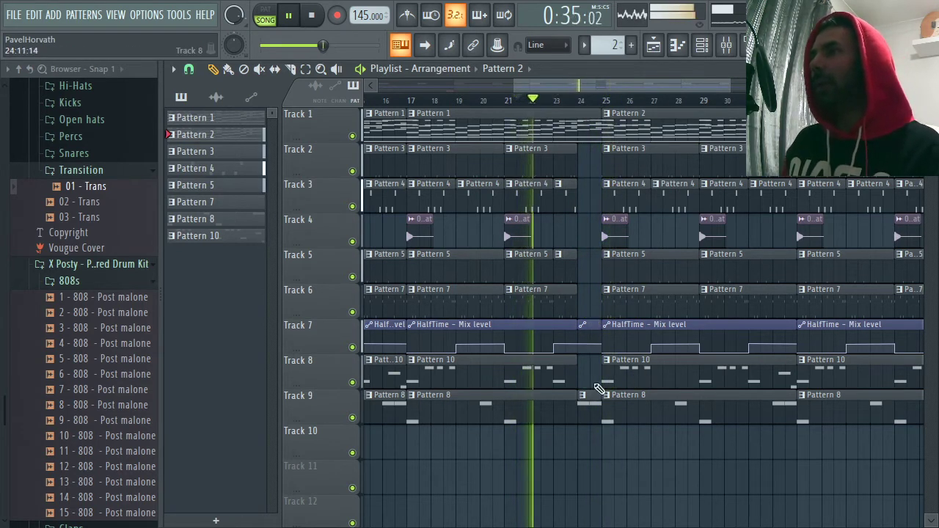
pyautogui.rightClick(591, 339)
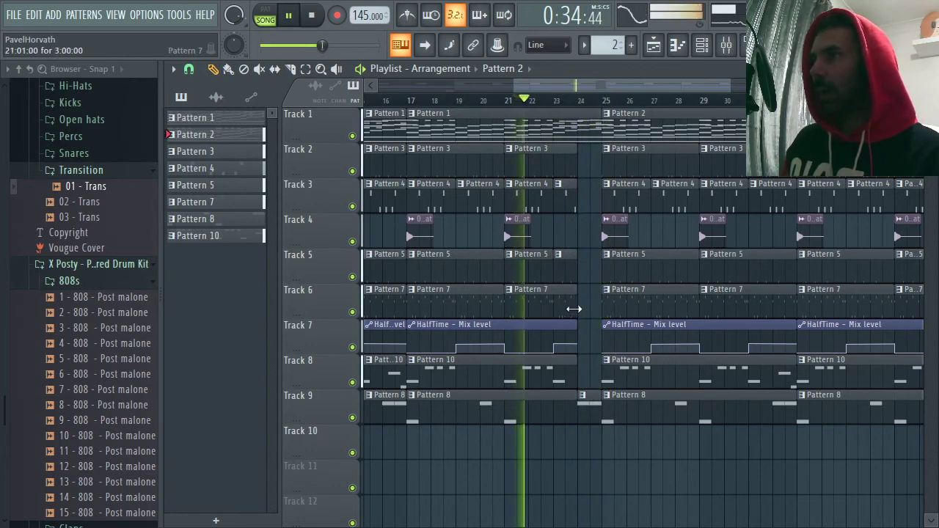
# - Switch FLEX to the Synpluck Cave preset from the Mobile Synth Pluck pack while the second half plays
pyautogui.moveTo(730, 85); pyautogui.dragTo(820, 85)
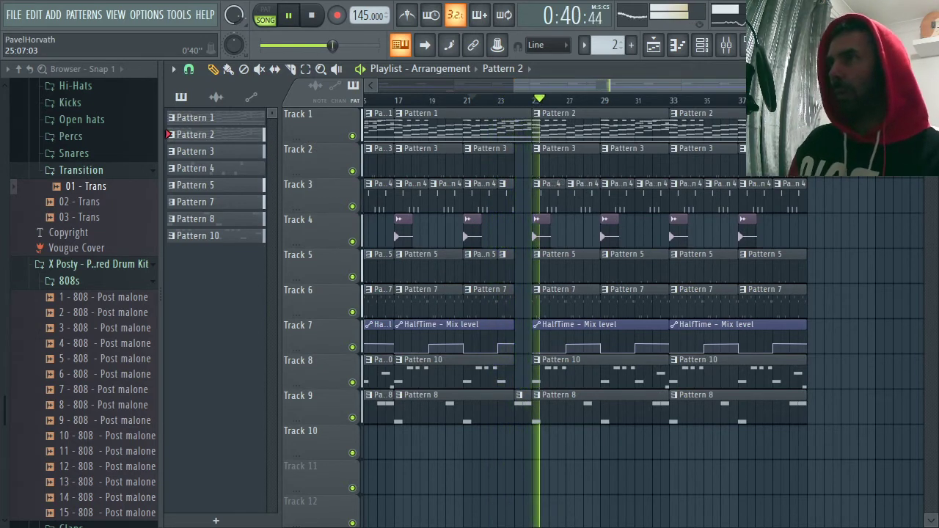
pyautogui.click(702, 45)
pyautogui.click(469, 269)
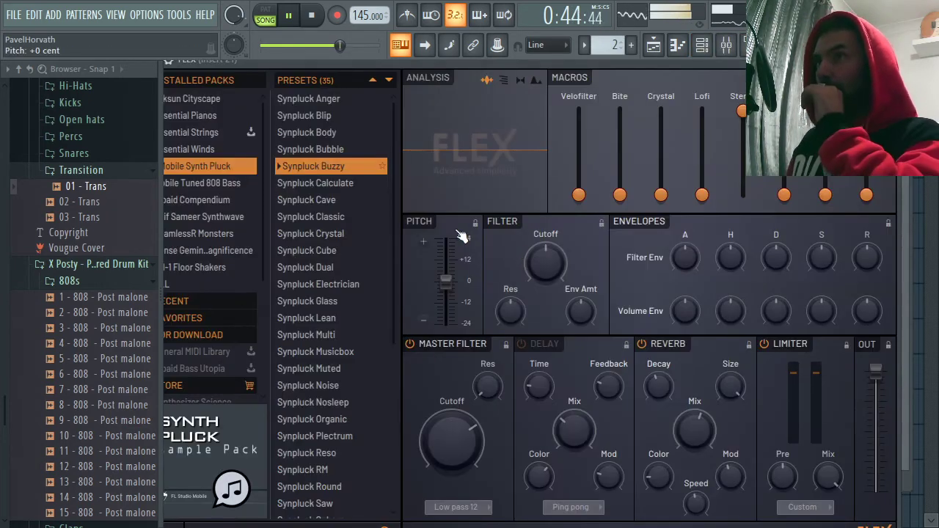
pyautogui.moveTo(378, 63); pyautogui.dragTo(463, 75)
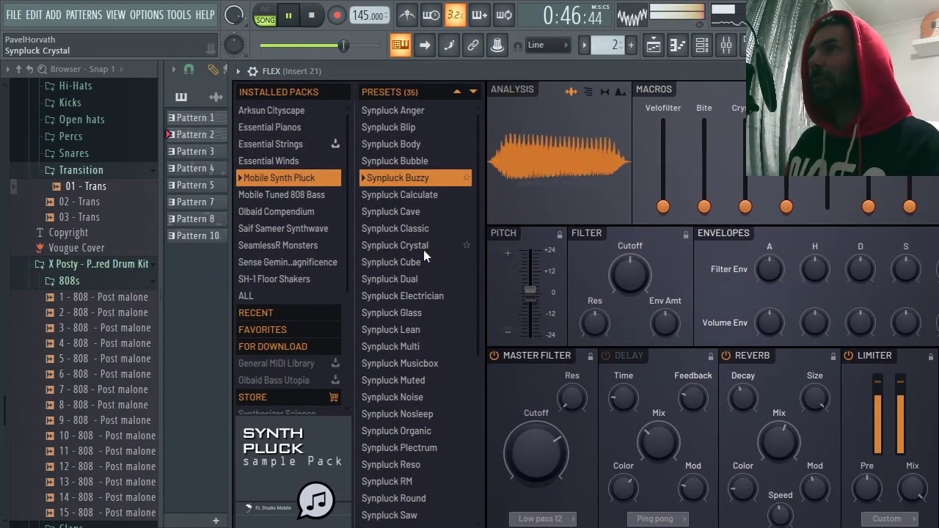
pyautogui.click(407, 212)
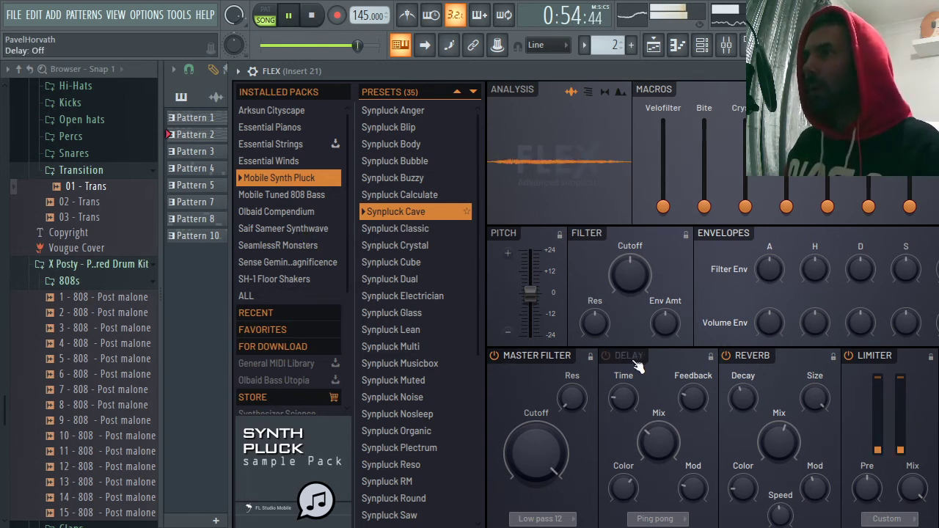
# - Slightly lower FLEX's master filter cutoff, set its Stereo macro to 79%, and close the plugin
pyautogui.moveTo(566, 447); pyautogui.dragTo(566, 450)
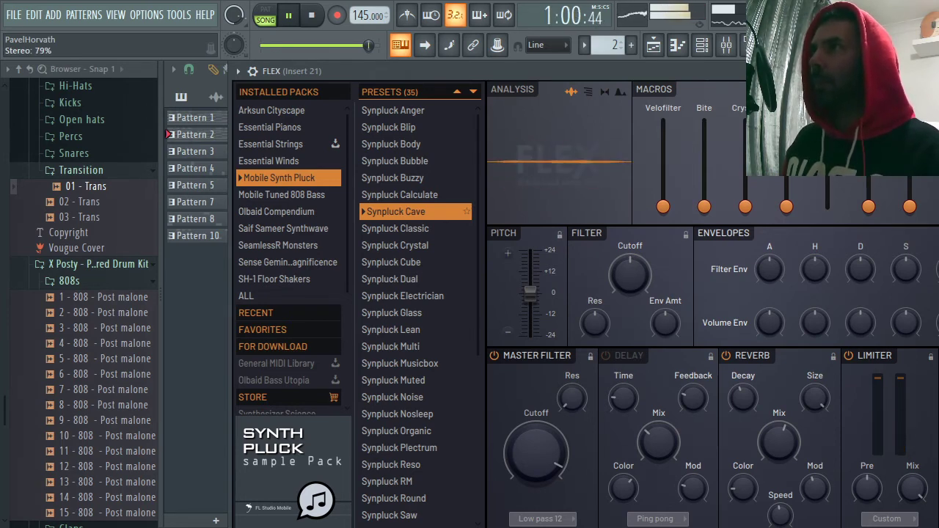
pyautogui.moveTo(829, 71); pyautogui.dragTo(551, 235)
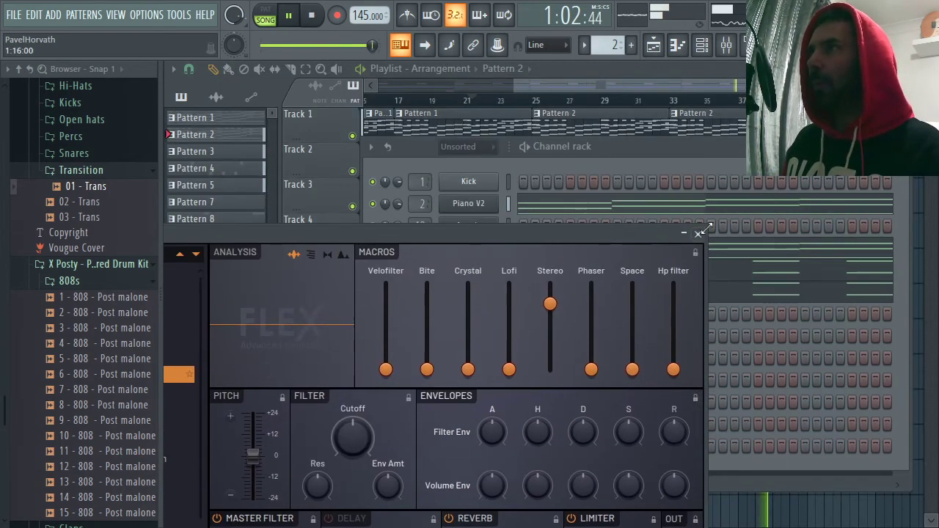
pyautogui.click(707, 232)
# - Check FLEX's notes in its piano roll against playback of the pattern and the song
pyautogui.rightClick(488, 269)
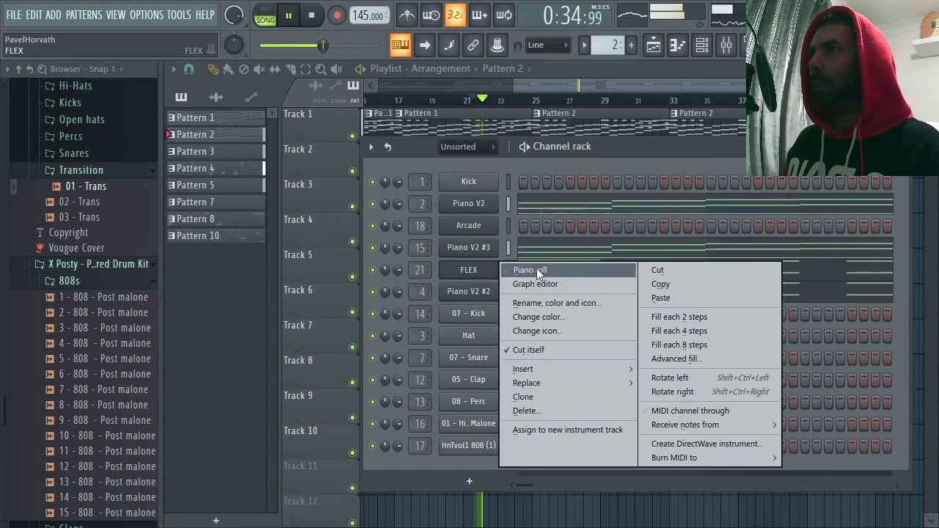
pyautogui.click(537, 268)
pyautogui.hotkey('ctrl', 'a')
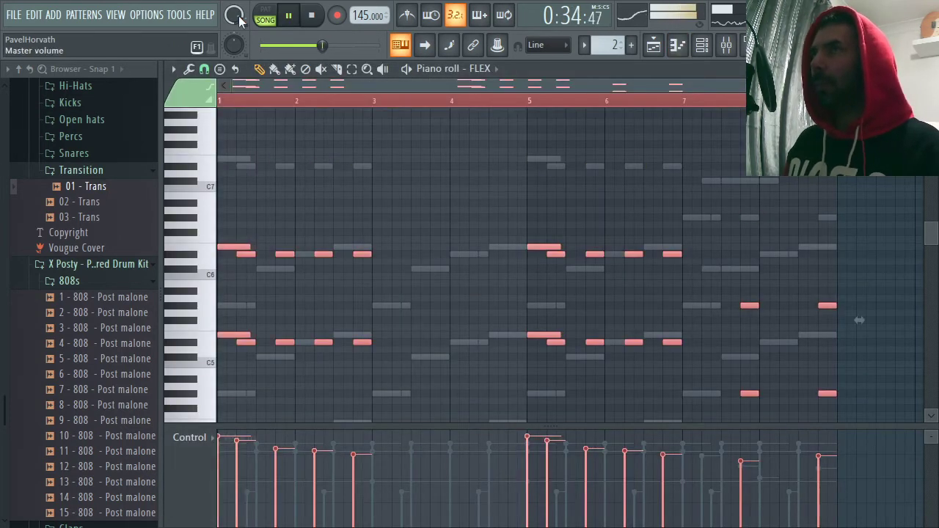
pyautogui.click(262, 14)
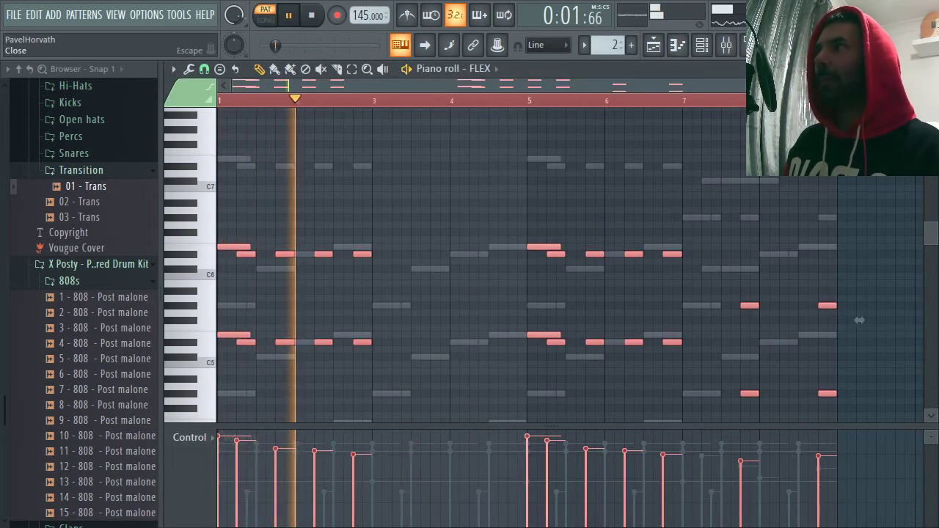
pyautogui.press('Escape')
pyautogui.click(677, 45)
pyautogui.press('l')
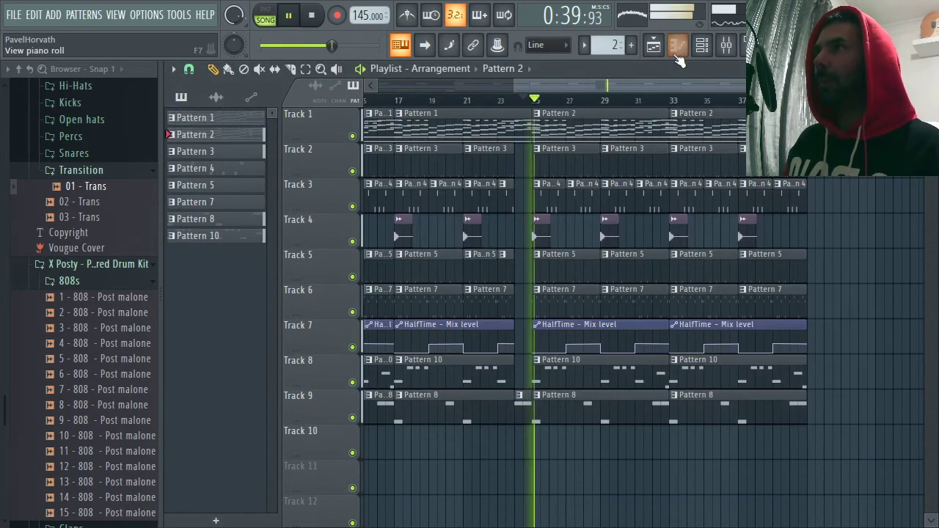
pyautogui.click(702, 49)
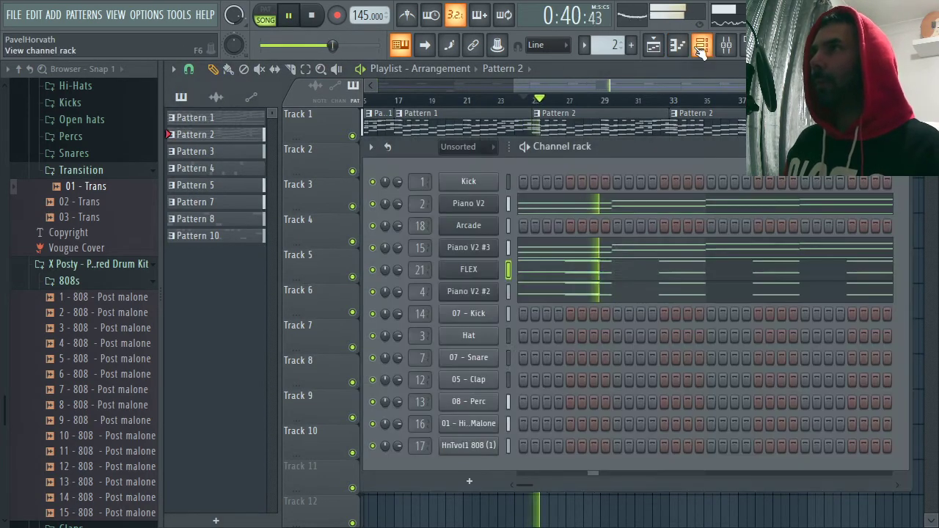
pyautogui.rightClick(492, 280)
pyautogui.click(532, 267)
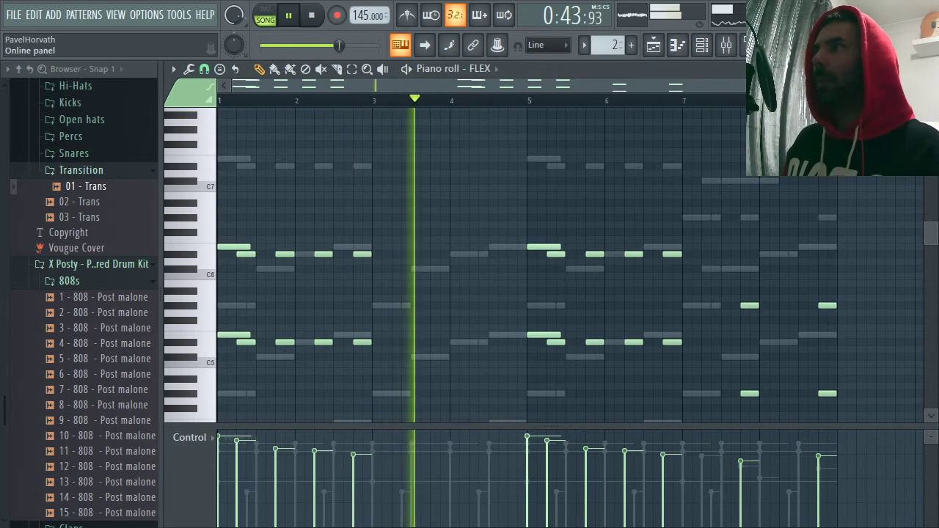
pyautogui.press('Escape')
# - Add Fruity Parametric EQ 2 to the first effect slot of Insert 21
pyautogui.click(728, 48)
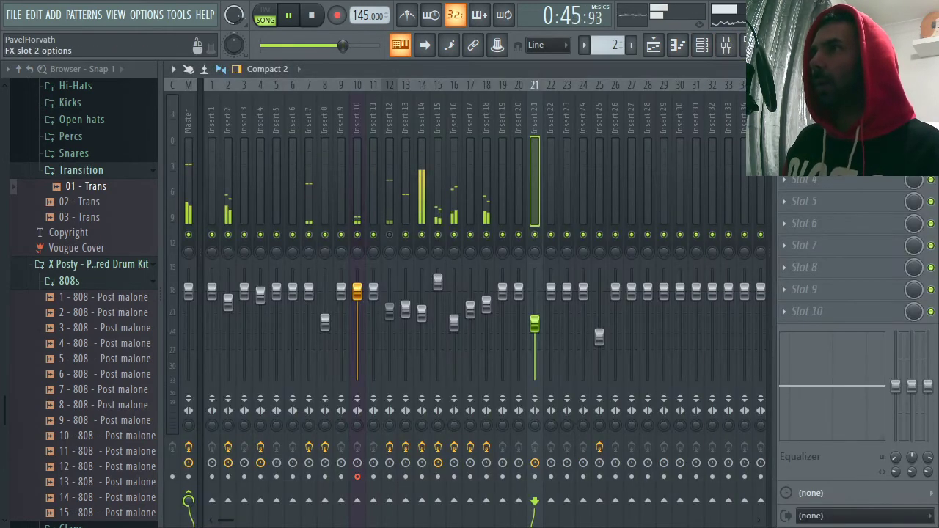
pyautogui.click(784, 114)
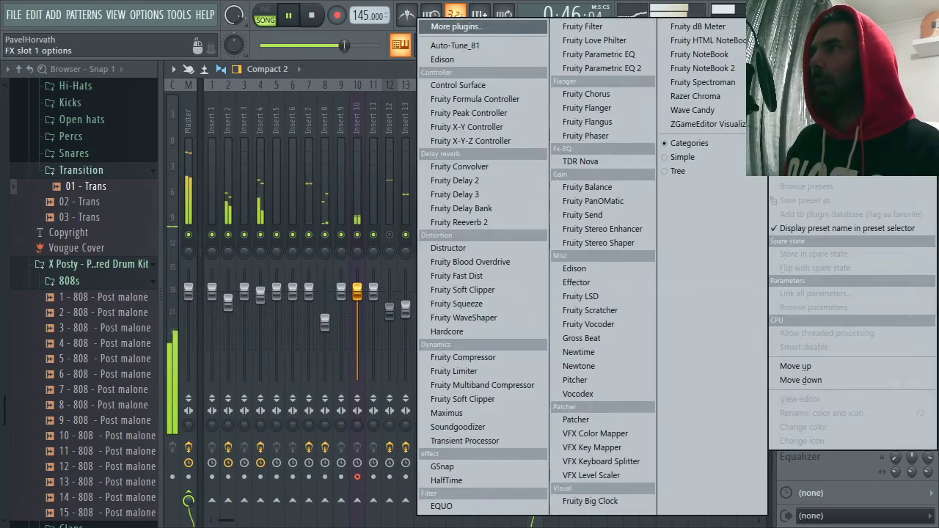
pyautogui.click(615, 70)
# - Cut the low bands 1 to 3 in Insert 21's EQ and gently boost bands 4 and 5
pyautogui.moveTo(317, 332); pyautogui.dragTo(316, 372)
pyautogui.moveTo(348, 333); pyautogui.dragTo(351, 346)
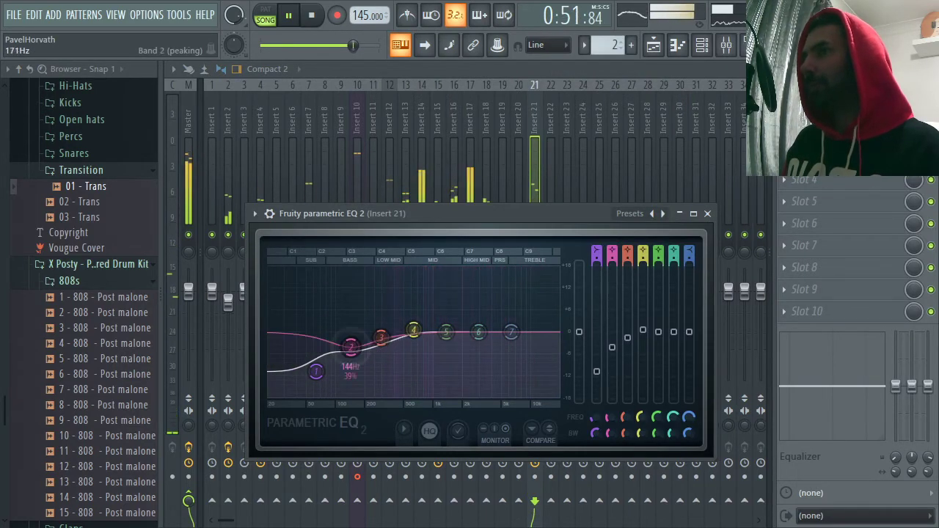
pyautogui.moveTo(416, 330); pyautogui.dragTo(416, 326)
pyautogui.moveTo(446, 333); pyautogui.dragTo(446, 324)
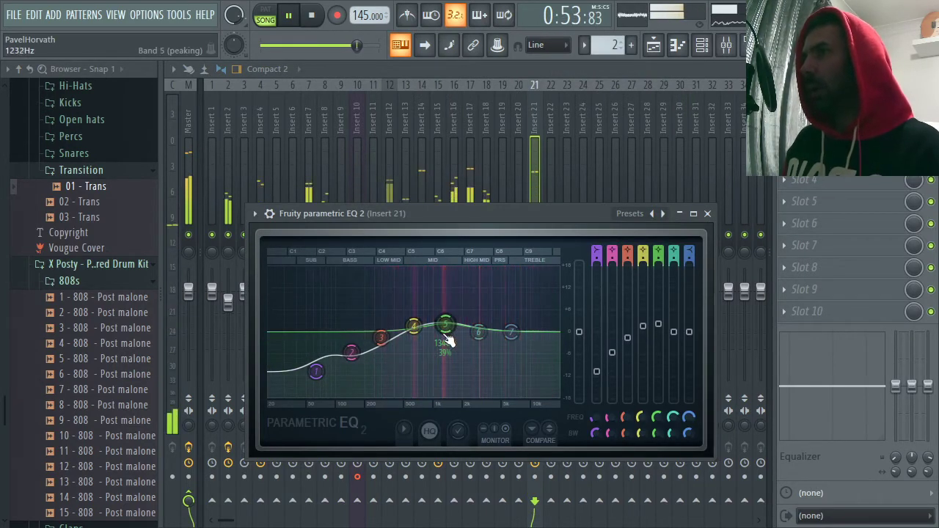
pyautogui.moveTo(351, 352); pyautogui.dragTo(351, 361)
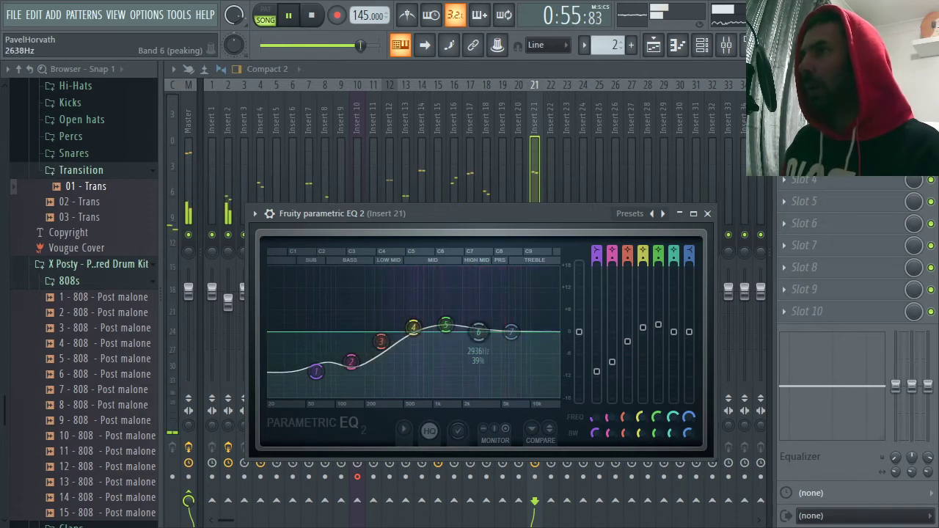
# - Lower EQ bands 5 and 6 slightly, cut the band 7 high shelf strongly, and close the equalizer
pyautogui.moveTo(455, 330); pyautogui.dragTo(455, 334)
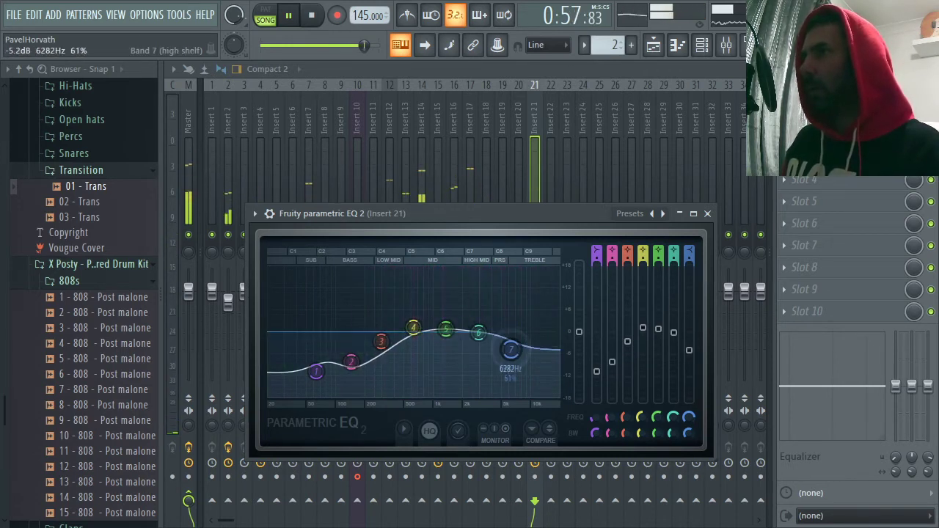
pyautogui.moveTo(511, 330); pyautogui.dragTo(508, 365)
pyautogui.moveTo(479, 333); pyautogui.dragTo(477, 336)
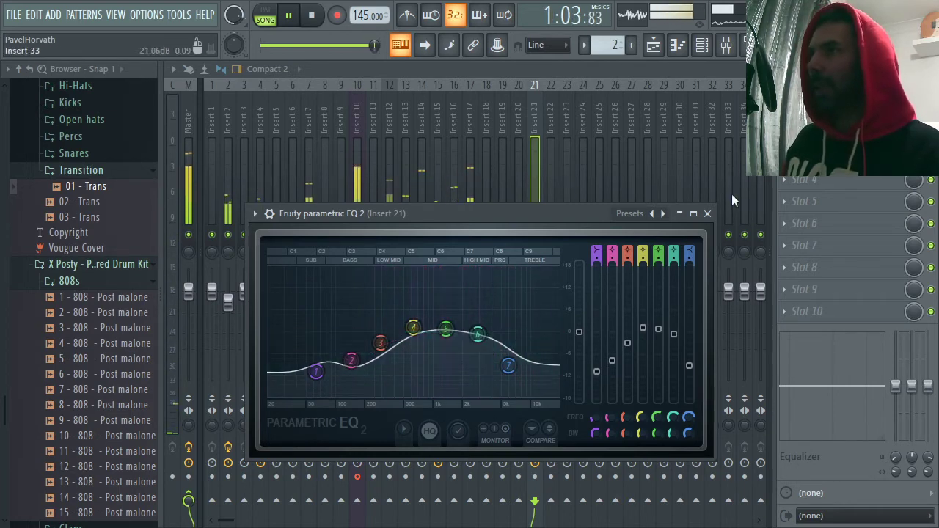
pyautogui.click(707, 213)
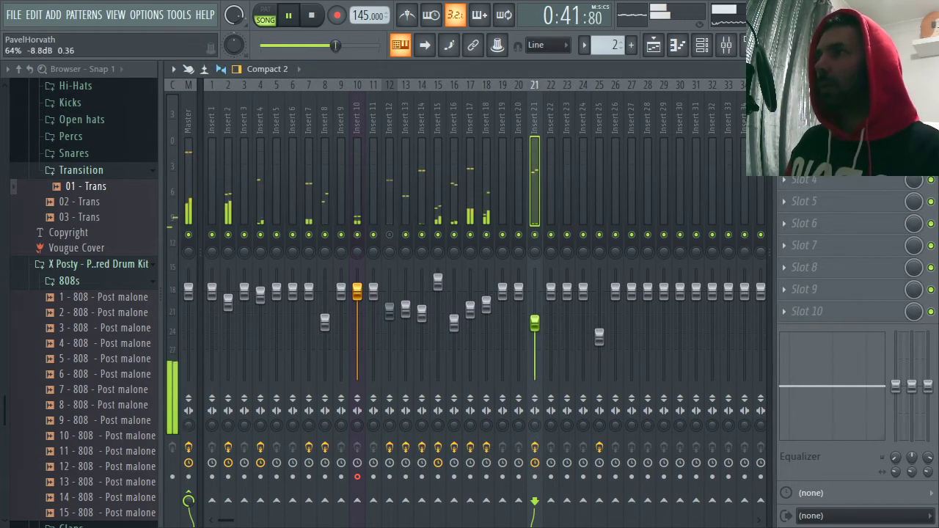
# - Close the mixer, pause the song, and examine Piano V2's notes in Pattern 2's piano roll
pyautogui.press('Escape')
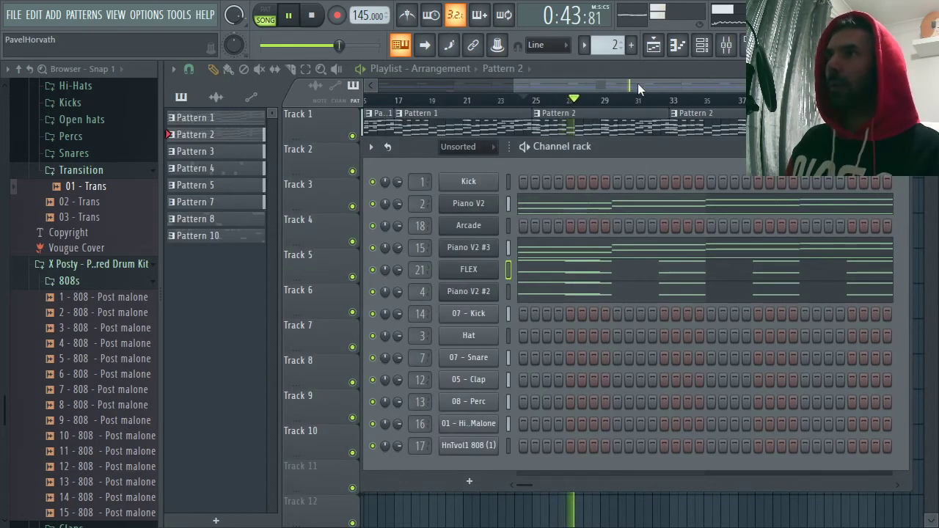
pyautogui.press('Escape')
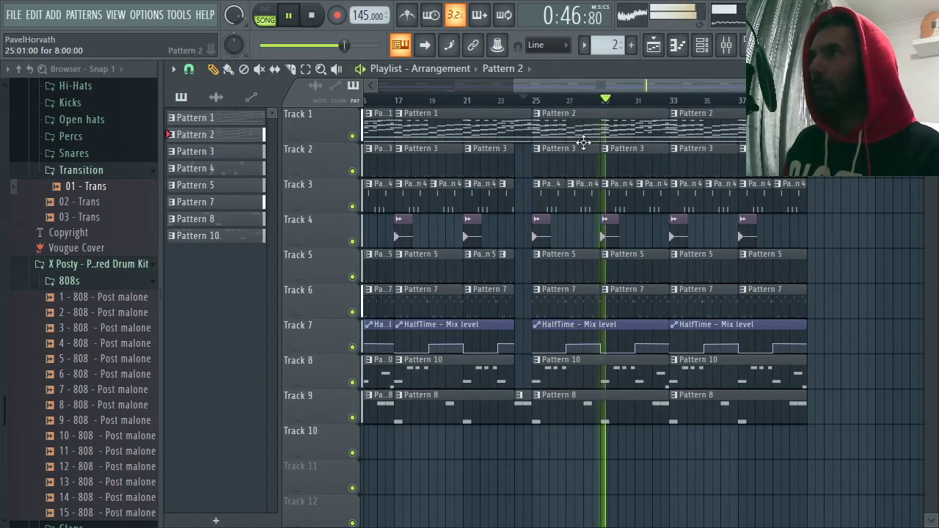
pyautogui.press('space')
pyautogui.doubleClick(562, 121)
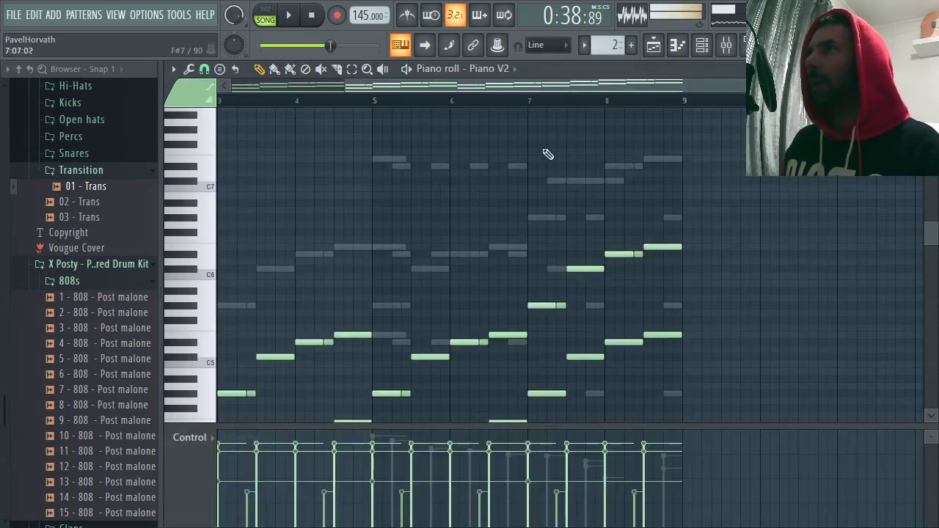
pyautogui.click(930, 69)
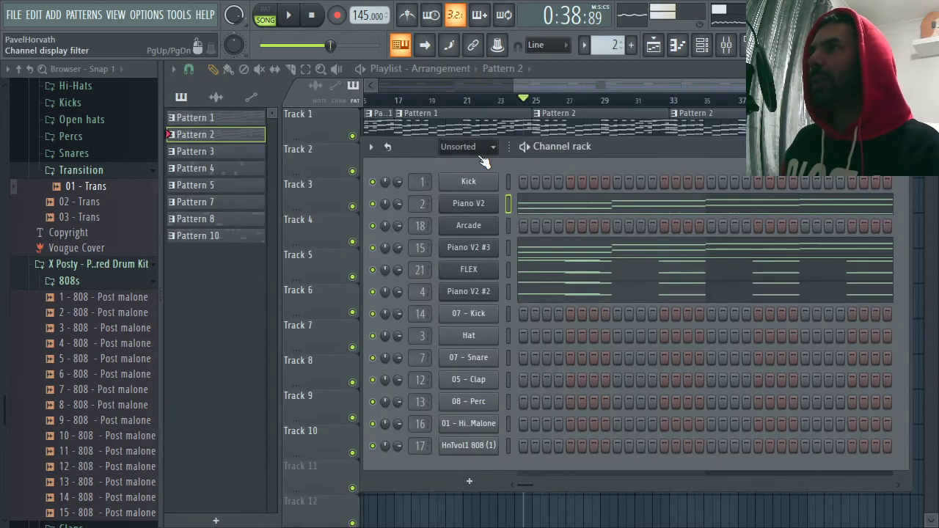
# - Switch to YouTube Studio to read the latest live chat comment about the piano, and return to FL Studio
pyautogui.hotkey('alt', 'Tab')
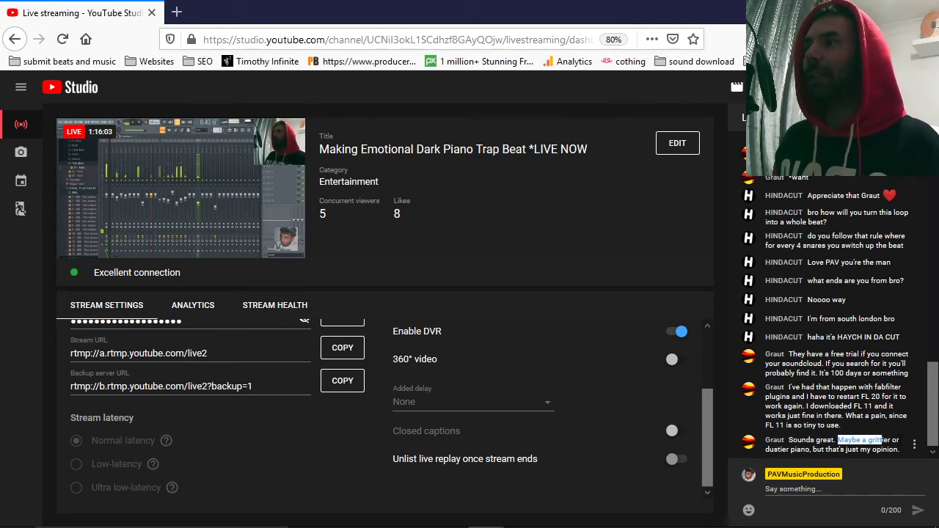
pyautogui.hotkey('alt', 'Tab')
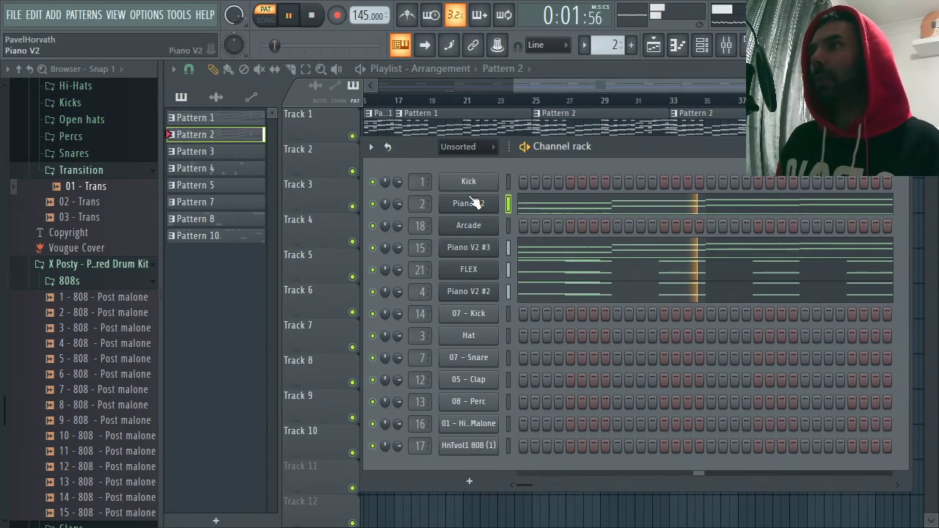
# - Play Pattern 2 with the Piano V2 #3, FLEX and Piano V2 #2 channels muted to isolate Piano V2
pyautogui.press('space')
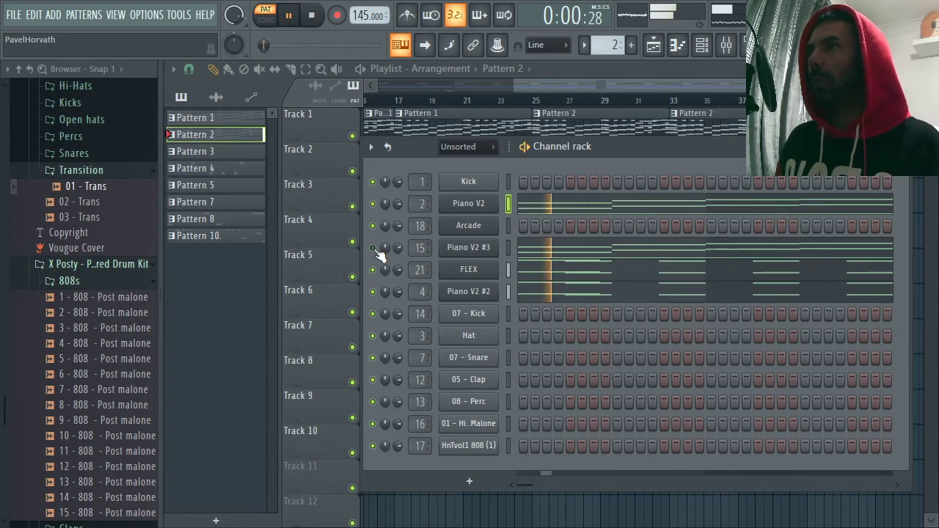
pyautogui.click(372, 248)
pyautogui.press('space')
pyautogui.click(373, 291)
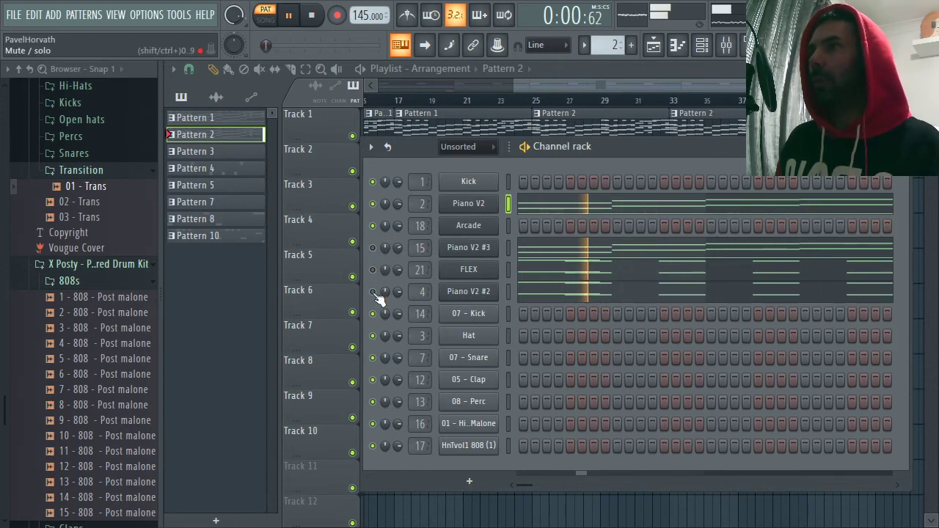
# - Open Piano V2 and audition the German Studio and Glass Grand Concert presets against the playing pattern
pyautogui.click(469, 205)
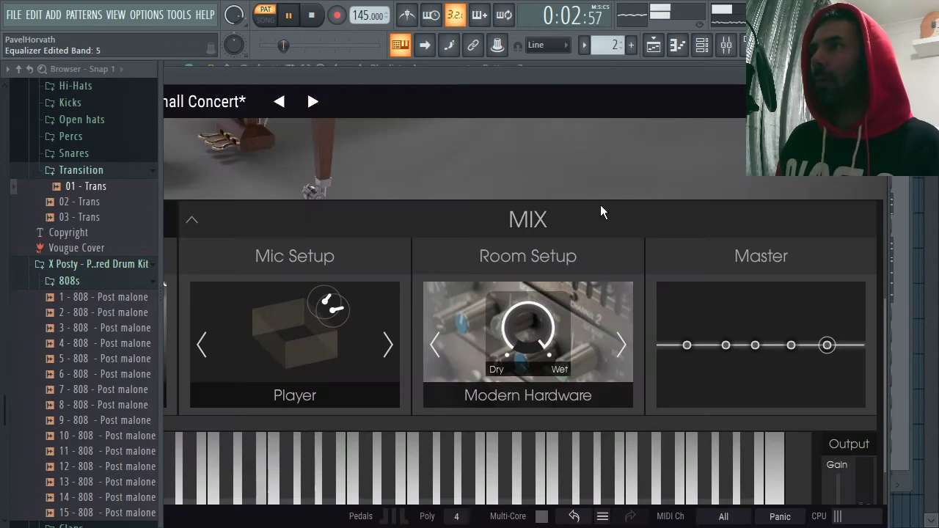
pyautogui.moveTo(496, 78); pyautogui.dragTo(611, 92)
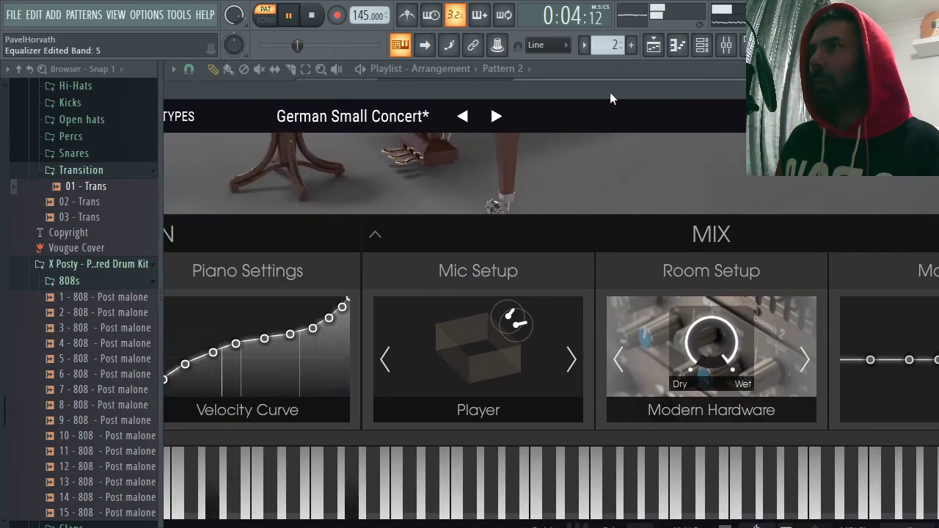
pyautogui.click(508, 116)
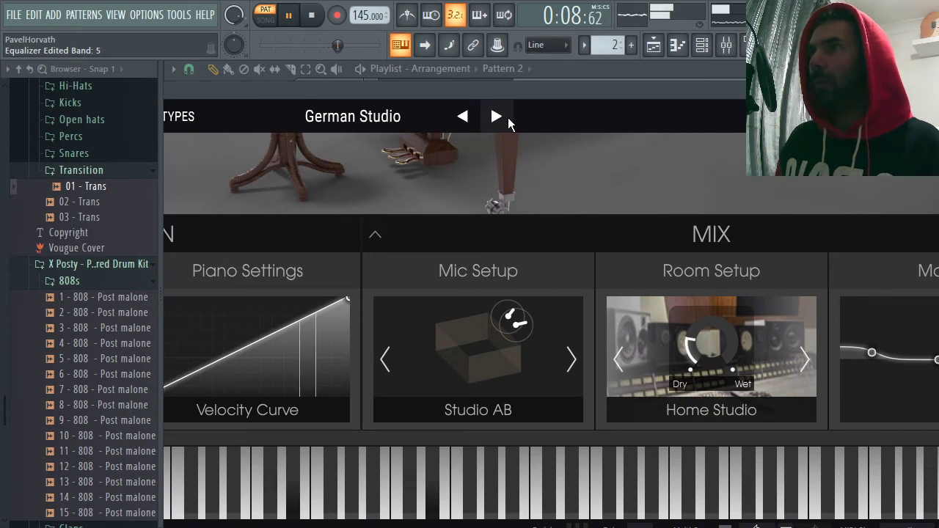
pyautogui.click(509, 122)
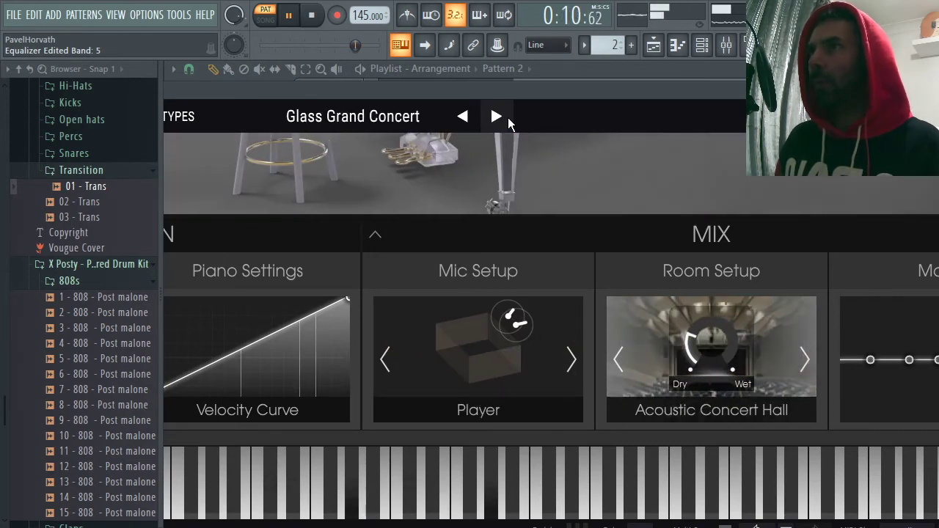
pyautogui.moveTo(566, 93); pyautogui.dragTo(386, 102)
pyautogui.moveTo(571, 105); pyautogui.dragTo(562, 113)
# - Continue auditioning the glass piano presets, including Glass Piano Fantasy and Glass Play It Low
pyautogui.click(303, 136)
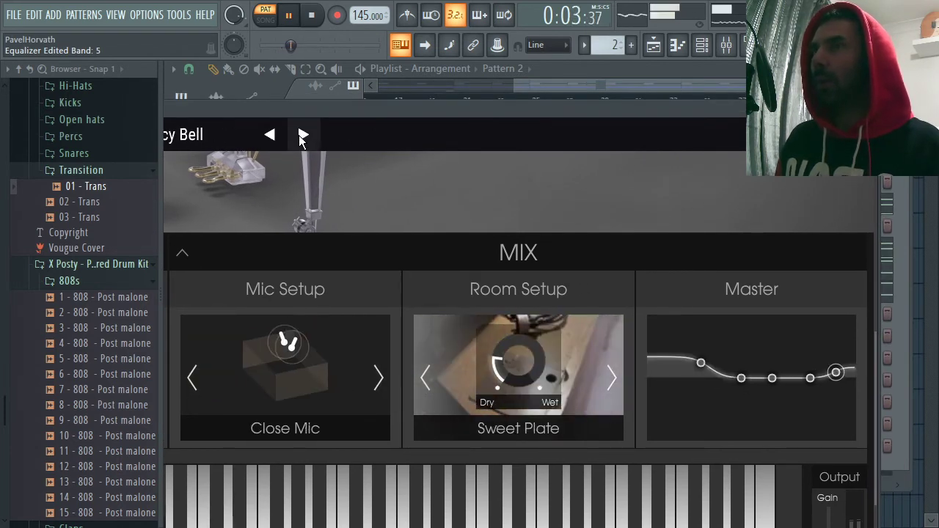
pyautogui.click(303, 136)
pyautogui.moveTo(289, 115); pyautogui.dragTo(475, 119)
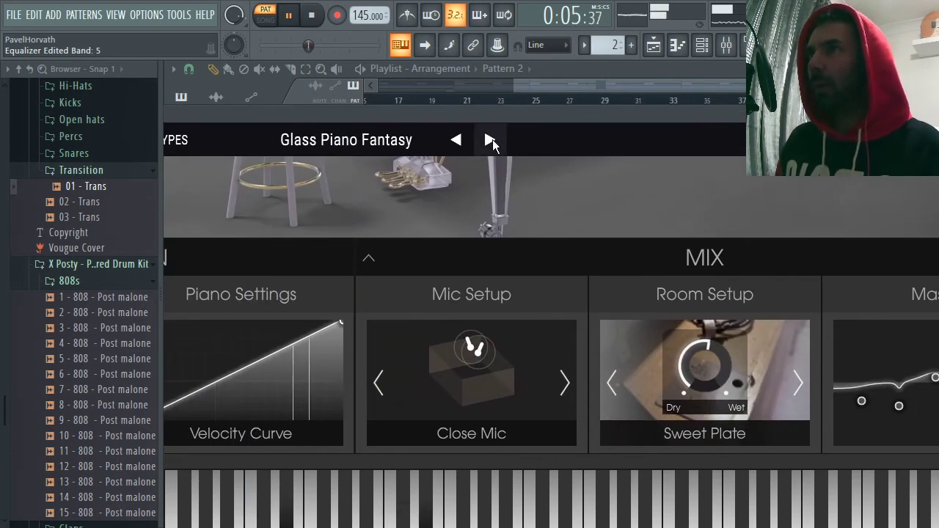
pyautogui.click(490, 140)
pyautogui.click(490, 139)
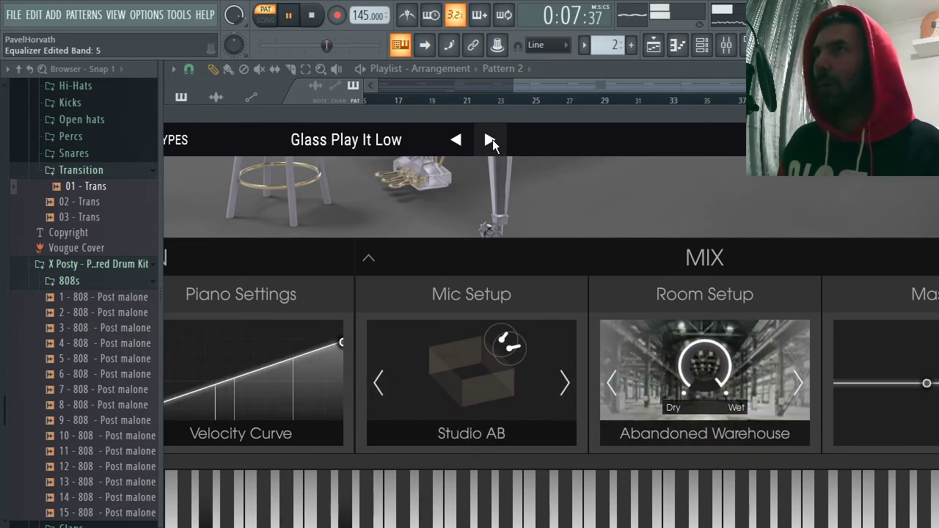
# - Load the Japanese Concert preset in Piano V2, close the plugin, and unmute the silenced channels
pyautogui.click(490, 140)
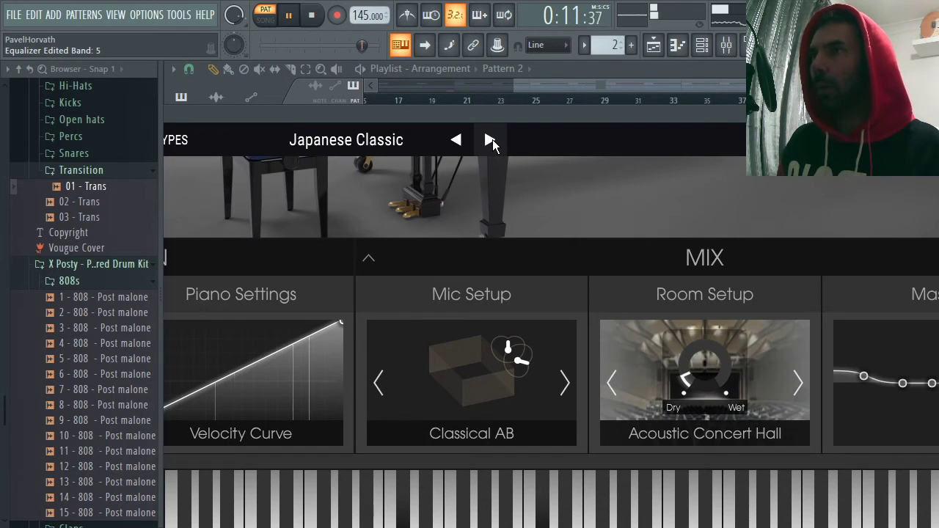
pyautogui.click(491, 140)
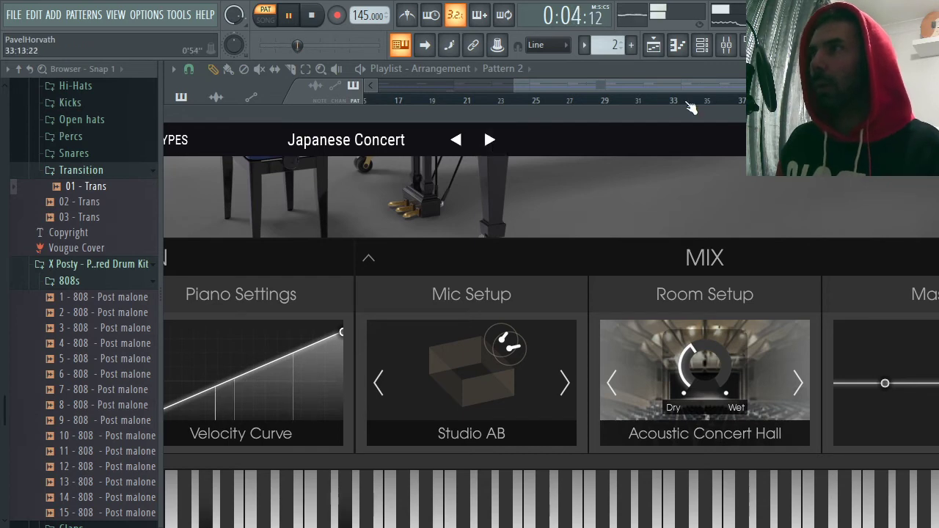
pyautogui.moveTo(760, 114); pyautogui.dragTo(537, 112)
pyautogui.click(830, 113)
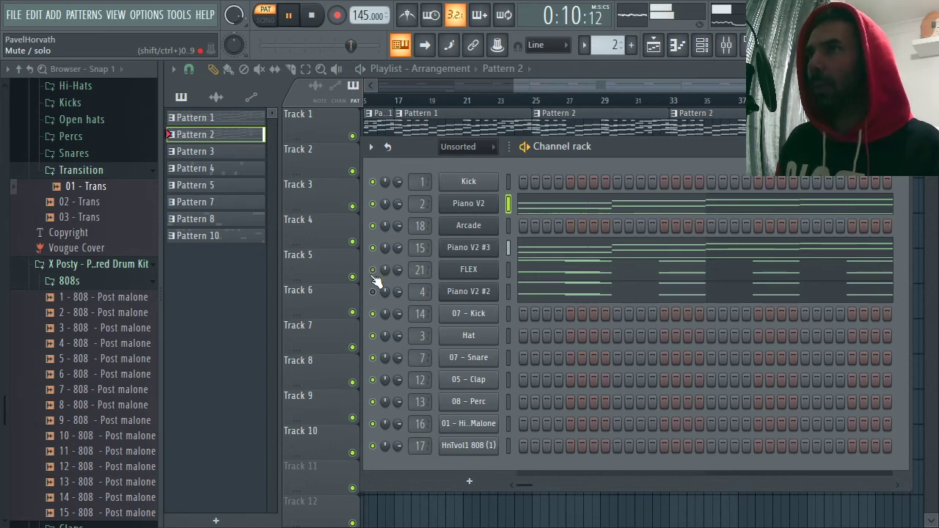
# - Set Insert 2's mixer fader to about -4.9 dB for Piano V2 and close the mixer
pyautogui.doubleClick(416, 208)
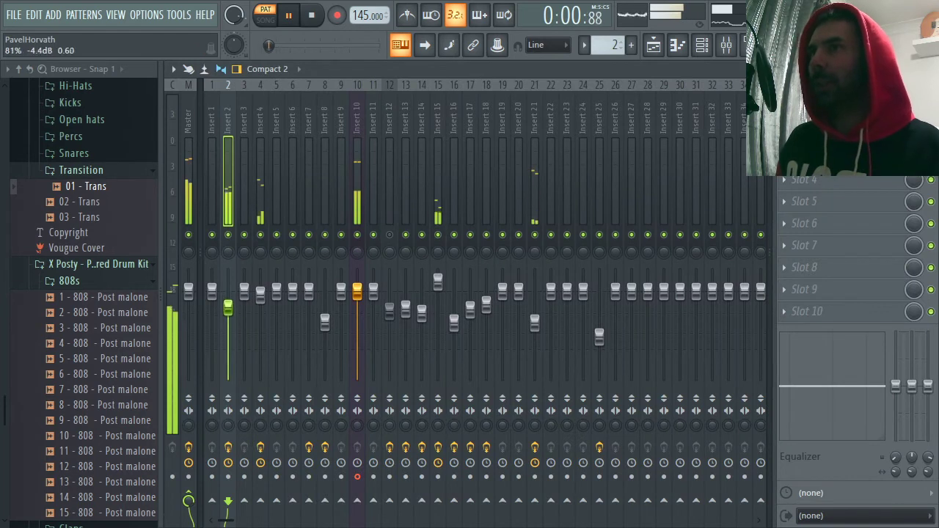
pyautogui.moveTo(281, 46); pyautogui.dragTo(286, 45)
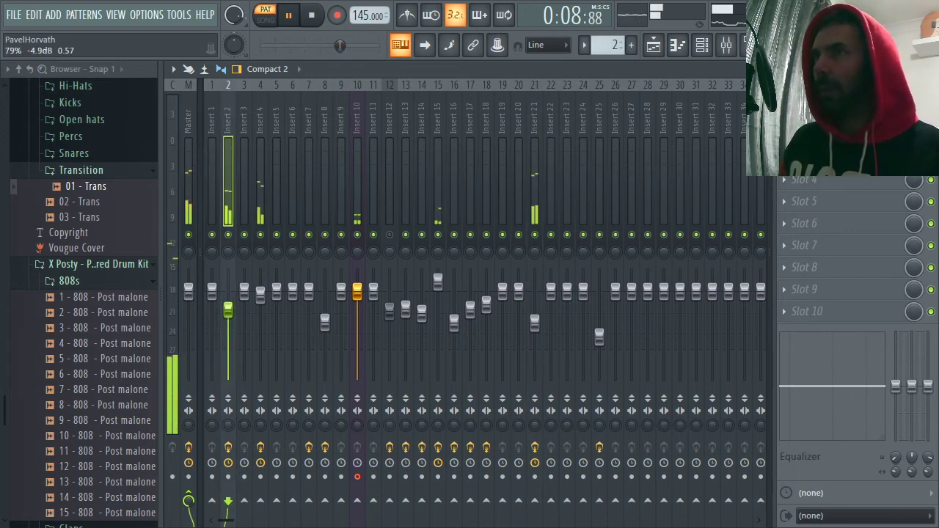
pyautogui.click(930, 69)
# - Play the song from the beginning and follow the arrangement through the drum break before bar 25
pyautogui.moveTo(599, 87); pyautogui.dragTo(433, 87)
pyautogui.moveTo(687, 82); pyautogui.dragTo(598, 110)
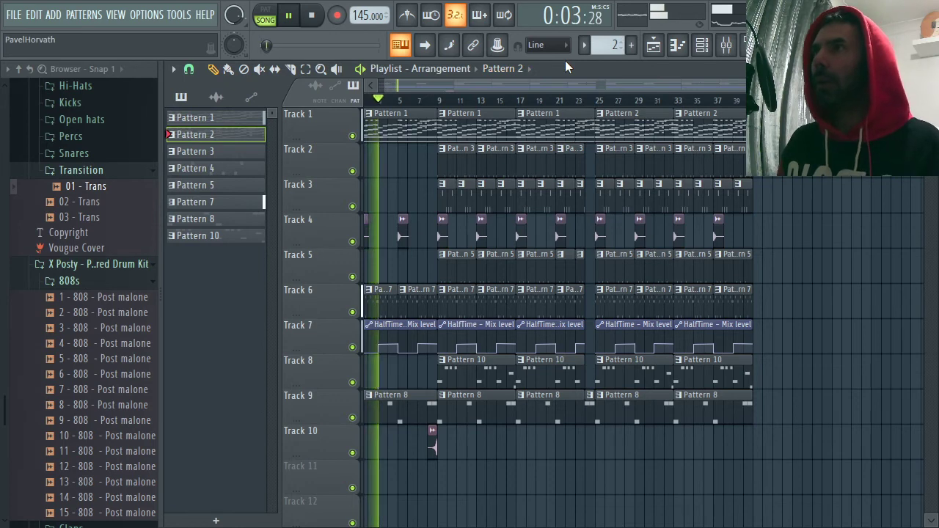
pyautogui.click(13, 10)
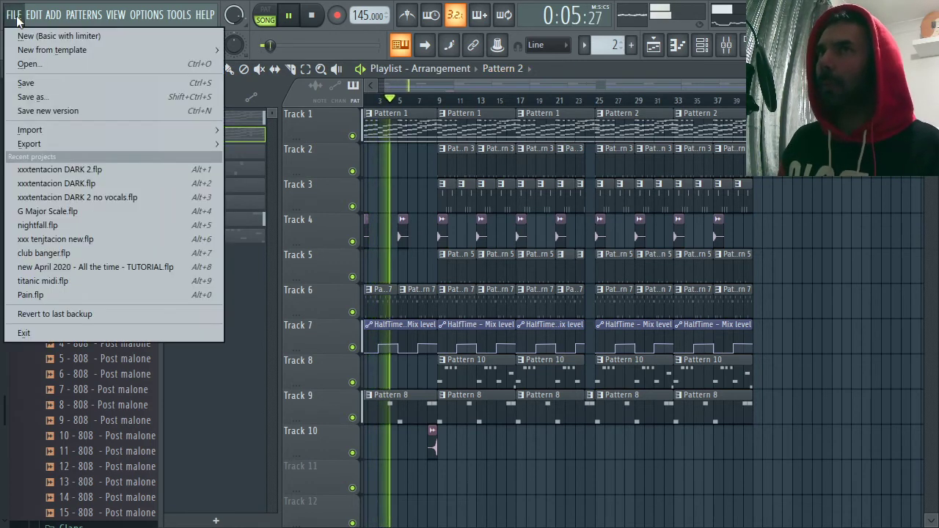
pyautogui.click(11, 7)
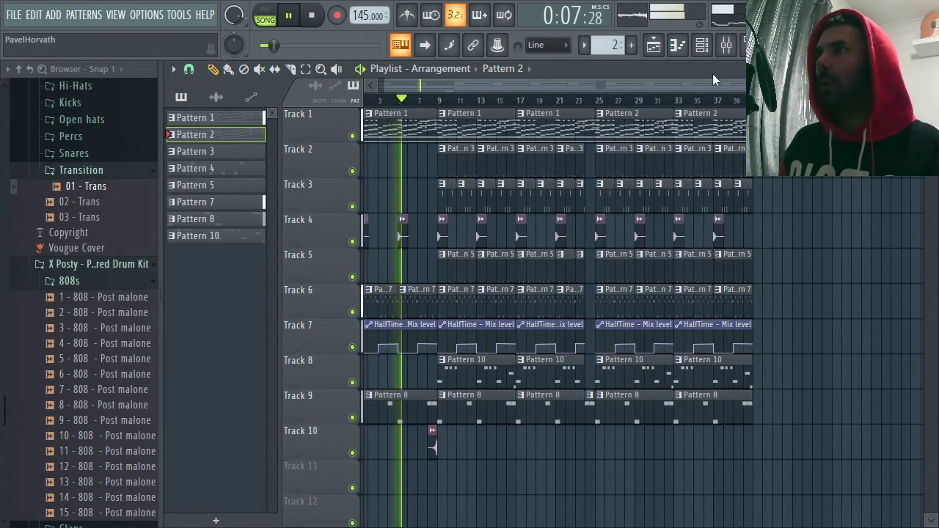
pyautogui.moveTo(763, 85); pyautogui.dragTo(678, 84)
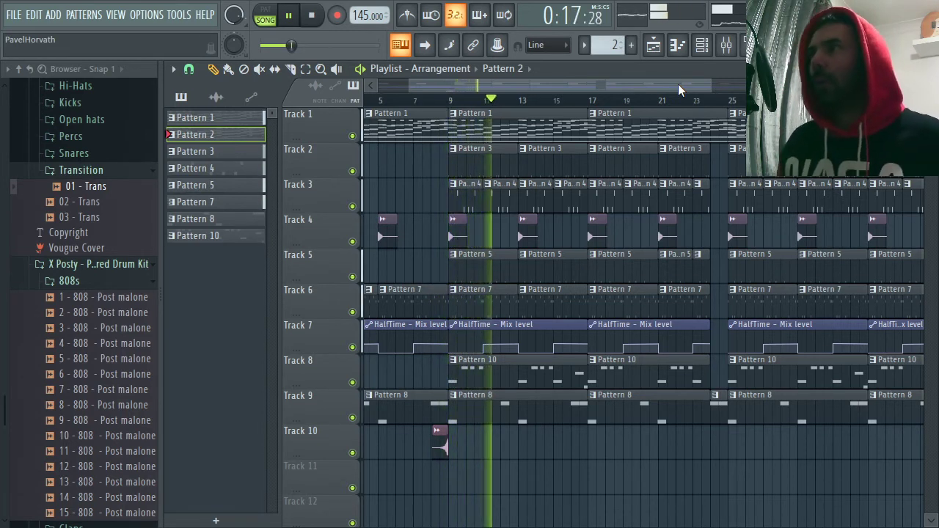
pyautogui.moveTo(678, 84); pyautogui.dragTo(788, 85)
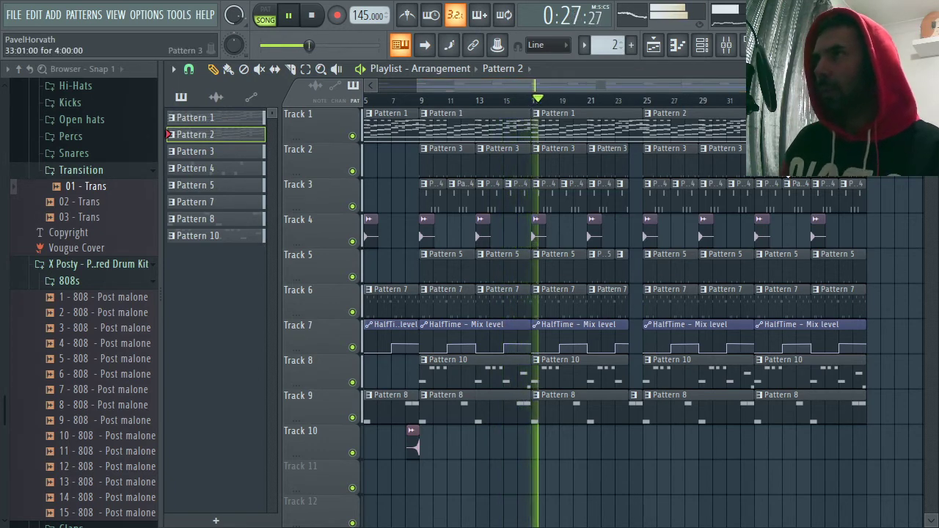
pyautogui.moveTo(800, 86); pyautogui.dragTo(839, 86)
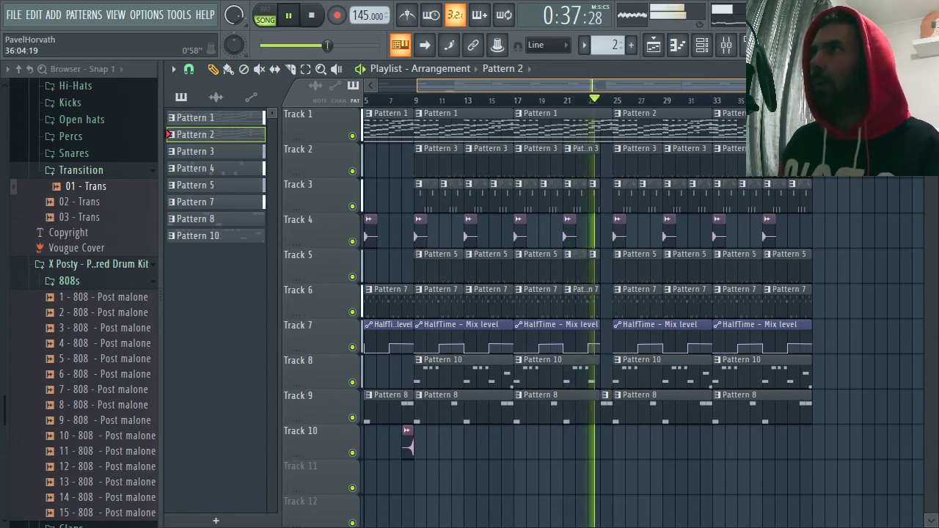
pyautogui.click(585, 16)
pyautogui.click(586, 16)
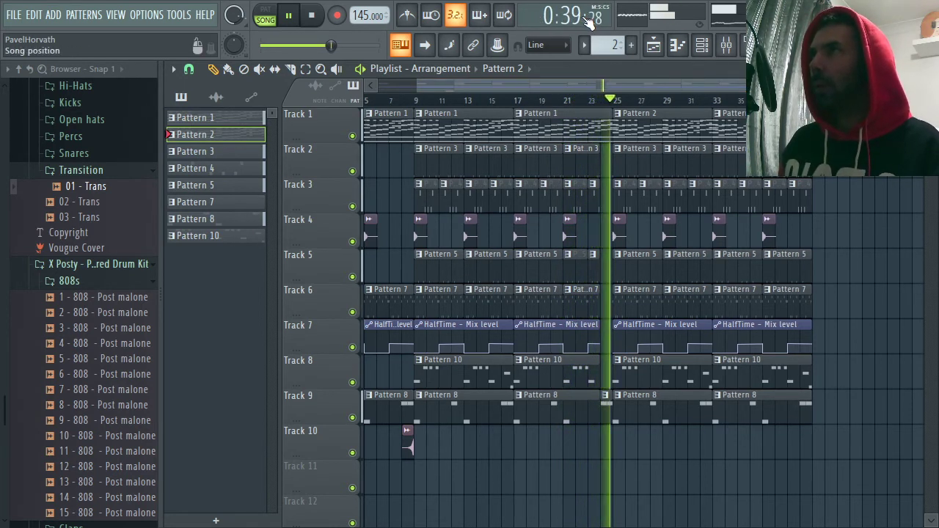
# - Set FLEX's Insert 21 mixer fader to about -12.8 dB and close the mixer
pyautogui.click(702, 45)
pyautogui.doubleClick(422, 269)
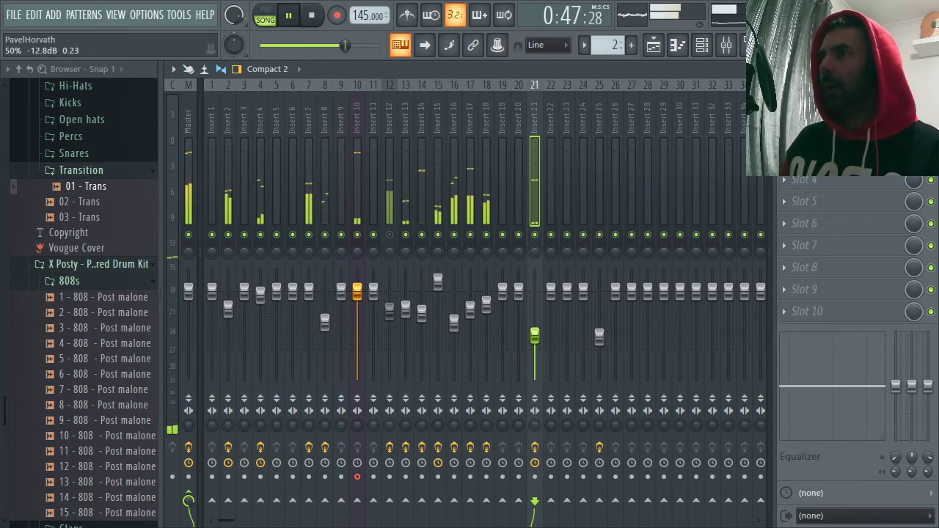
pyautogui.click(929, 69)
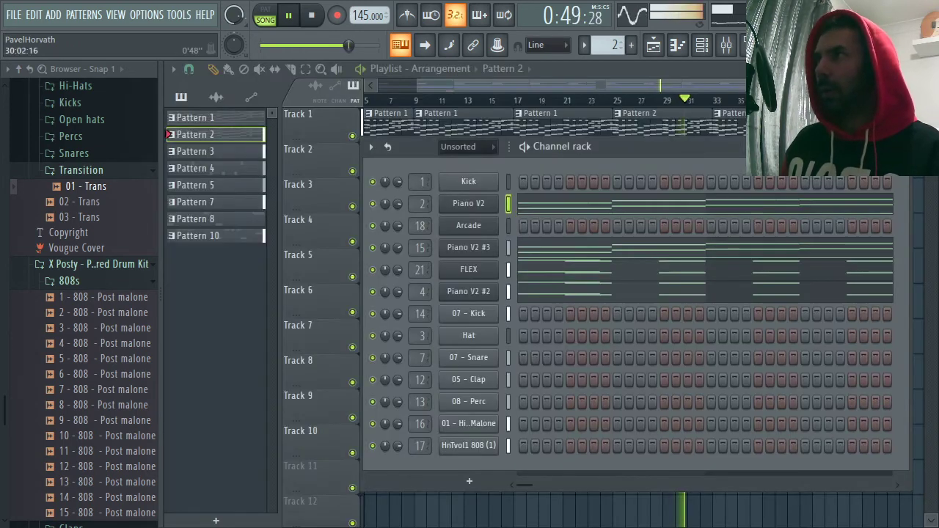
# - Duplicate the Track 1 to 9 clips from bars 25 to 41 to bar 41, with the copies one track lower
pyautogui.moveTo(850, 86); pyautogui.dragTo(774, 85)
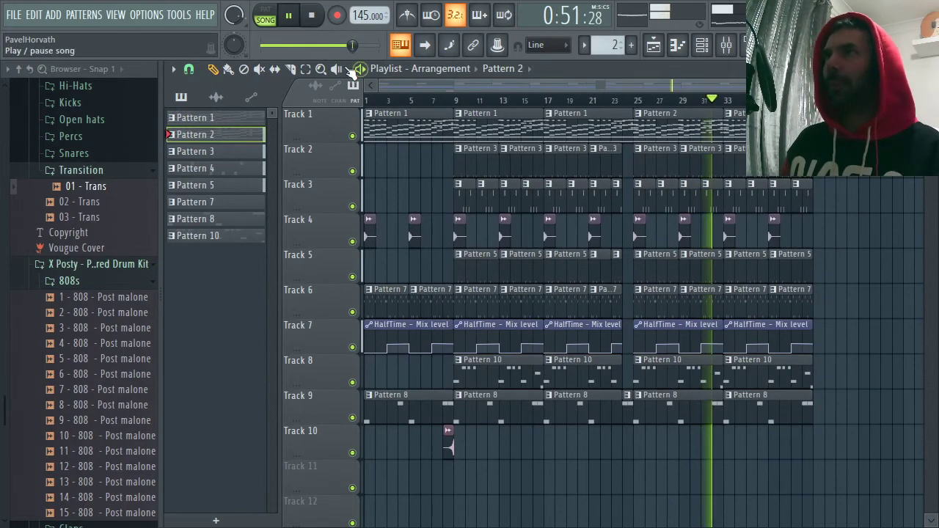
pyautogui.moveTo(844, 111); pyautogui.dragTo(646, 436)
pyautogui.hotkey('ctrl', 'b')
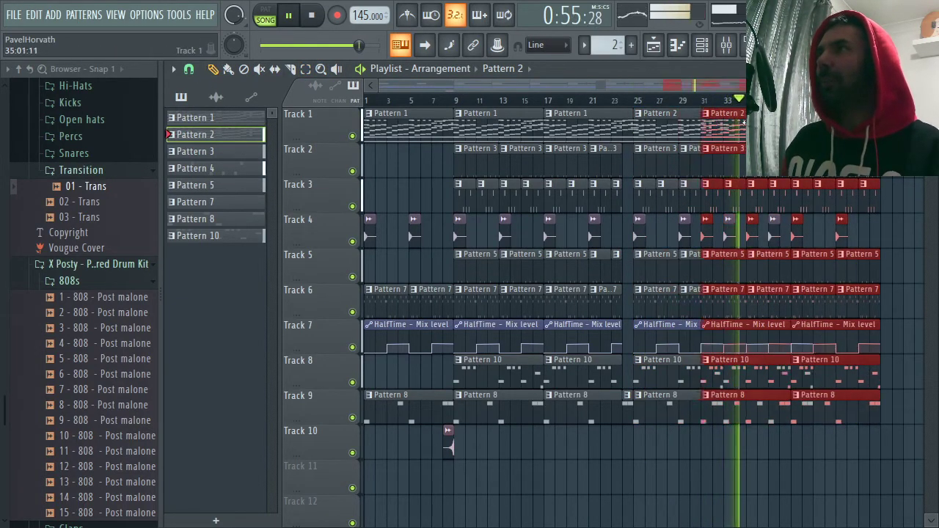
pyautogui.hotkey('ctrl', 'b')
pyautogui.moveTo(850, 124); pyautogui.dragTo(850, 157)
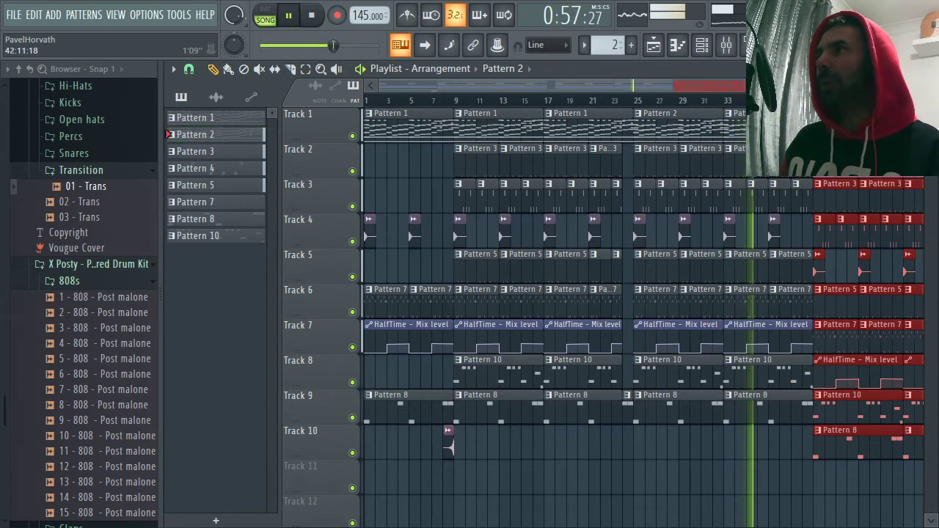
# - Slice the clips on Tracks 2 to 9 at bar 39 and deselect the duplicated section
pyautogui.moveTo(740, 86); pyautogui.dragTo(772, 87)
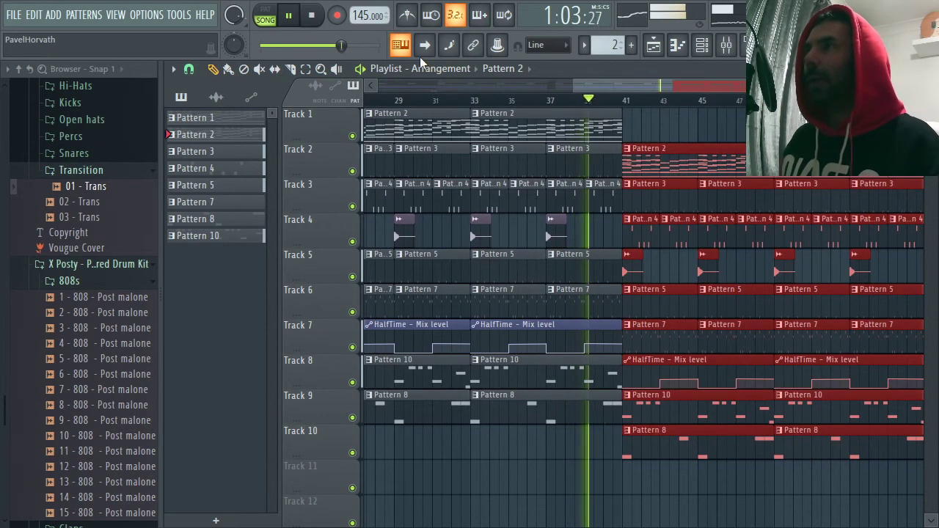
pyautogui.press('space')
pyautogui.press('space')
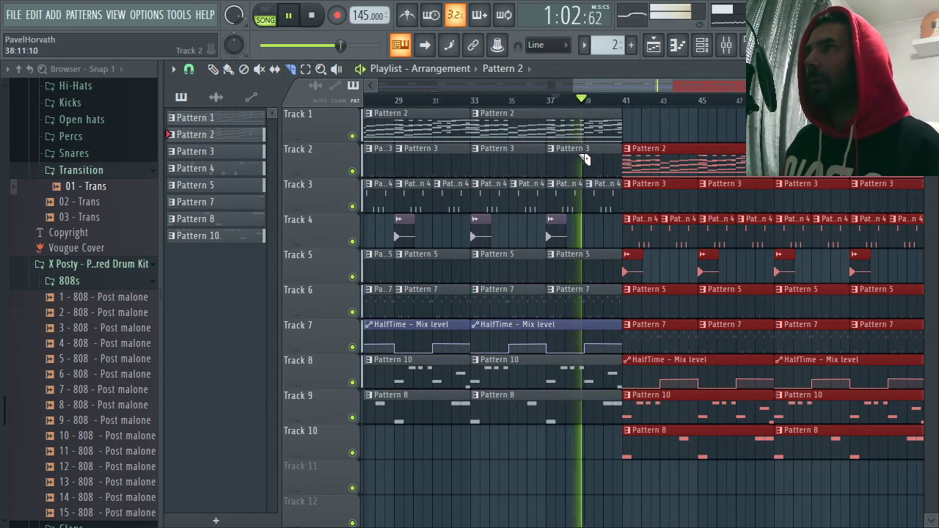
pyautogui.moveTo(585, 150)
pyautogui.mouseDown()
pyautogui.moveTo(587, 425)
pyautogui.moveTo(576, 388)
pyautogui.mouseUp()
pyautogui.click(214, 69)
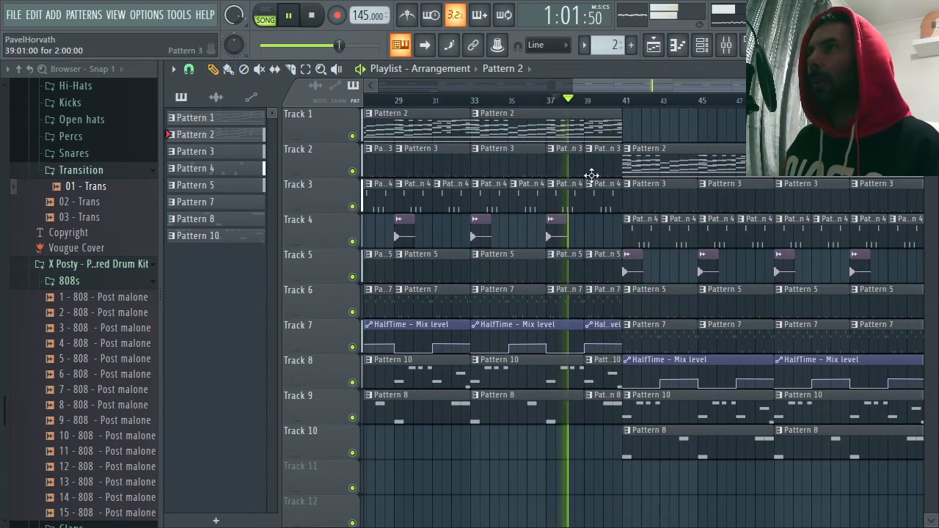
# - Delete the bar 39 to 41 clips on Tracks 2, 3, 5 and 6 and replay from just before bar 39
pyautogui.rightClick(602, 158)
pyautogui.rightClick(601, 195)
pyautogui.rightClick(600, 264)
pyautogui.rightClick(602, 304)
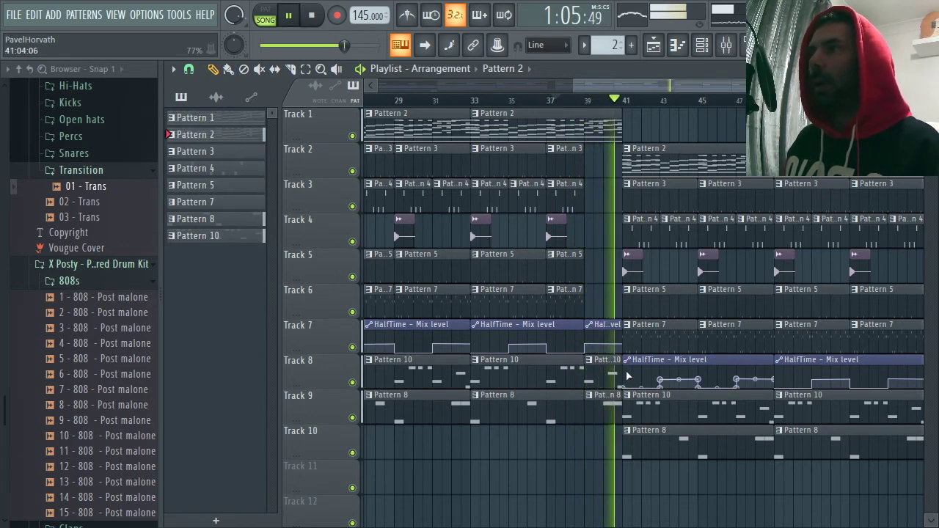
pyautogui.click(568, 100)
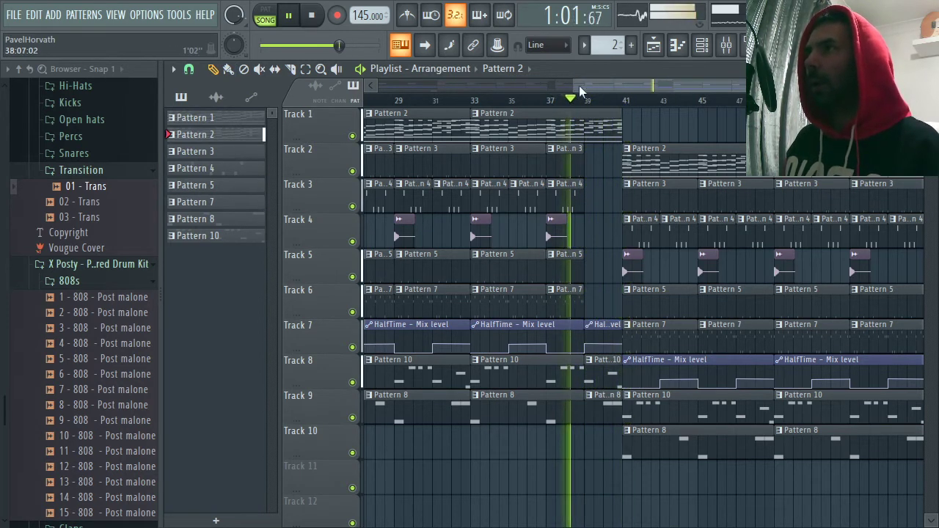
# - Place a copy of the 01 - Trans clip on Track 10 ending at bar 41 and play the section from bar 37
pyautogui.moveTo(573, 85); pyautogui.dragTo(378, 86)
pyautogui.click(437, 451)
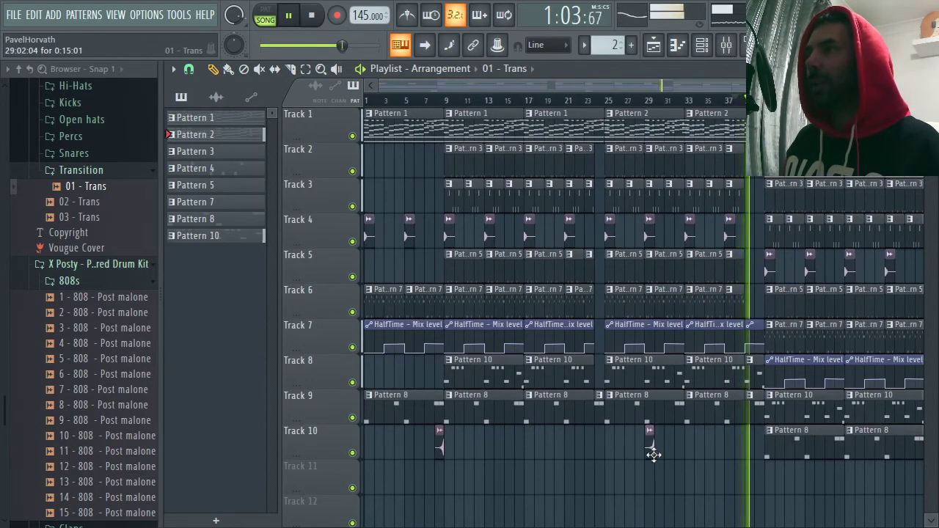
pyautogui.click(738, 451)
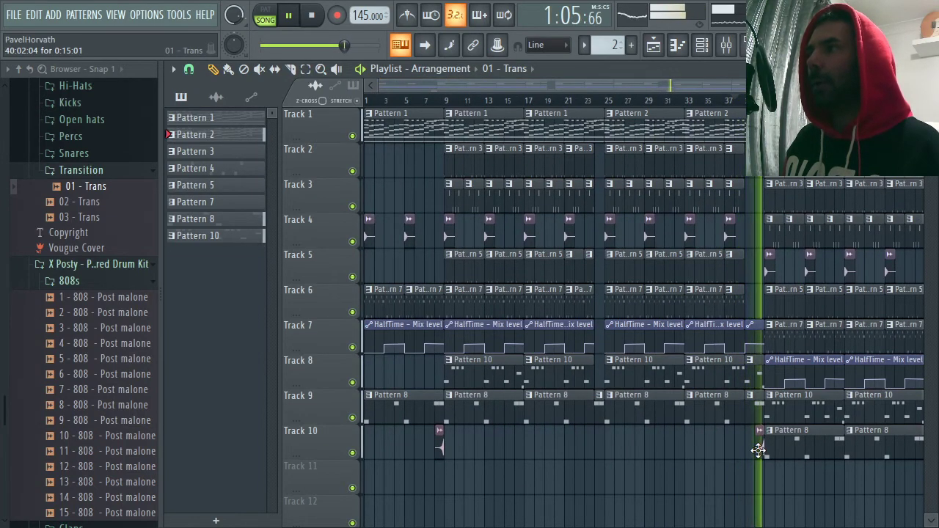
pyautogui.click(737, 102)
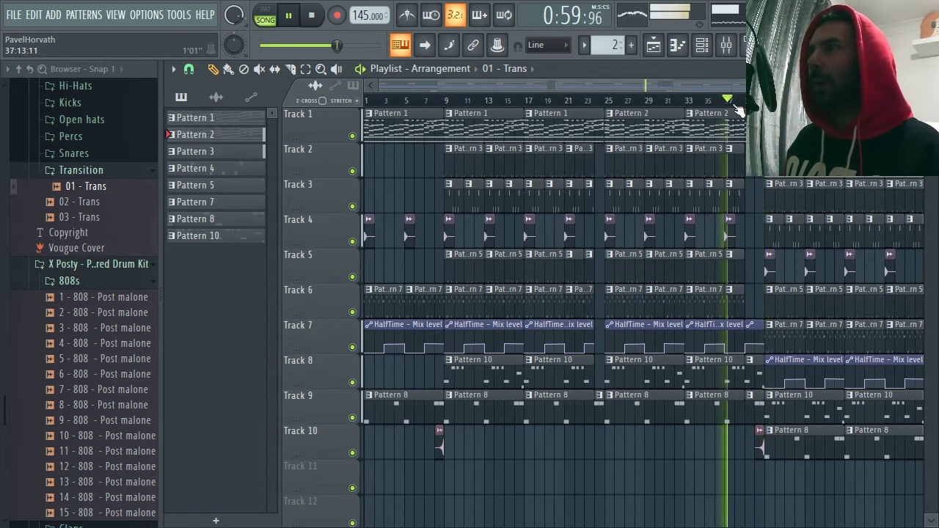
pyautogui.moveTo(790, 86); pyautogui.dragTo(612, 86)
pyautogui.moveTo(560, 86); pyautogui.dragTo(783, 86)
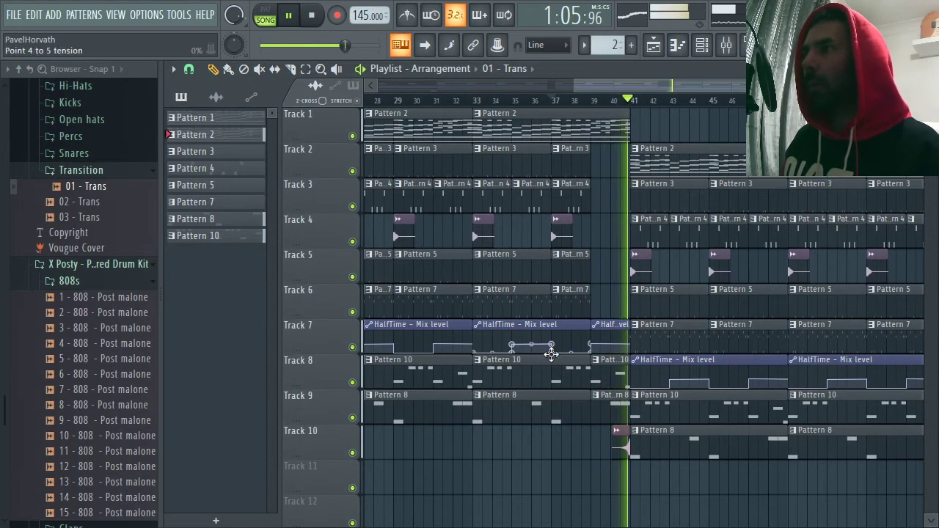
# - Replay the break before bar 41 and delete the Pattern 10 clip at bar 39 on Track 8
pyautogui.press('space')
pyautogui.press('space')
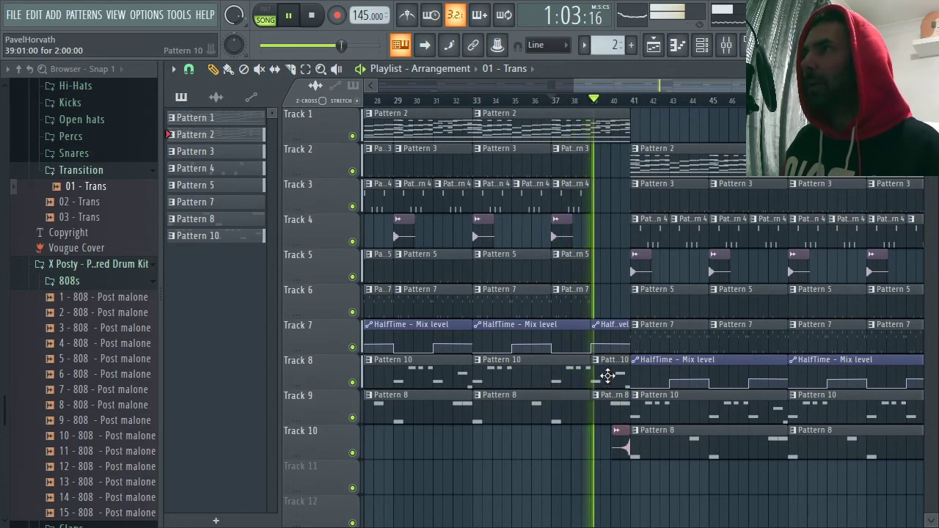
pyautogui.press('space')
pyautogui.press('space')
pyautogui.rightClick(610, 372)
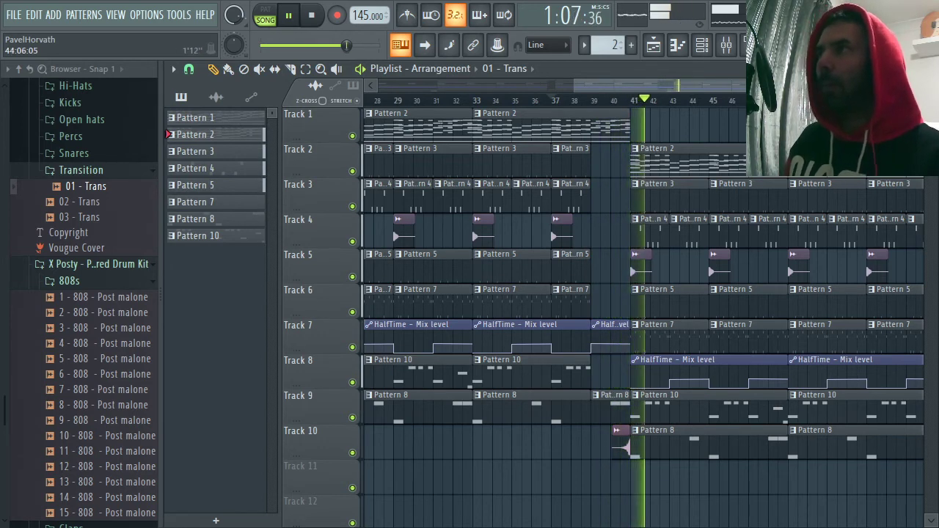
# - Listen to the arrangement from bar 25 and again from just before bar 41
pyautogui.scroll(-3, 620, 83)
pyautogui.moveTo(620, 83); pyautogui.dragTo(584, 85)
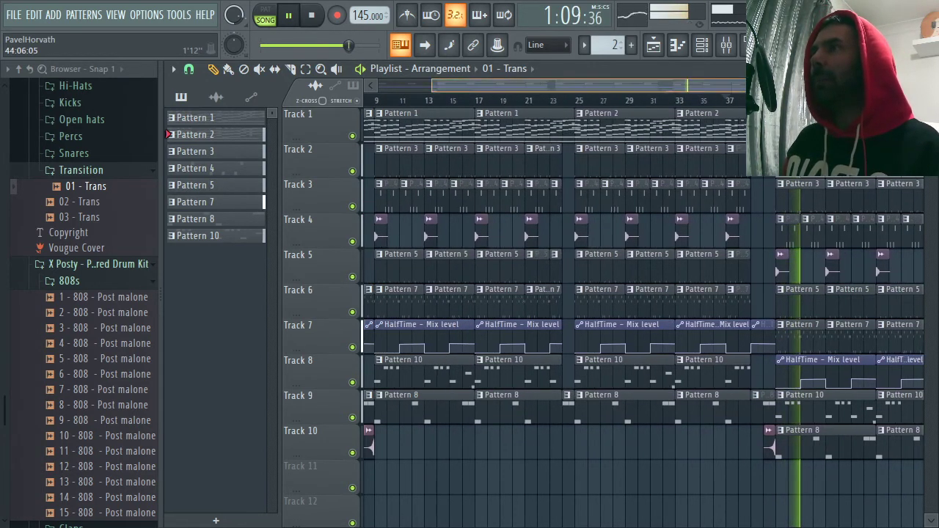
pyautogui.scroll(-1, 590, 88)
pyautogui.click(532, 101)
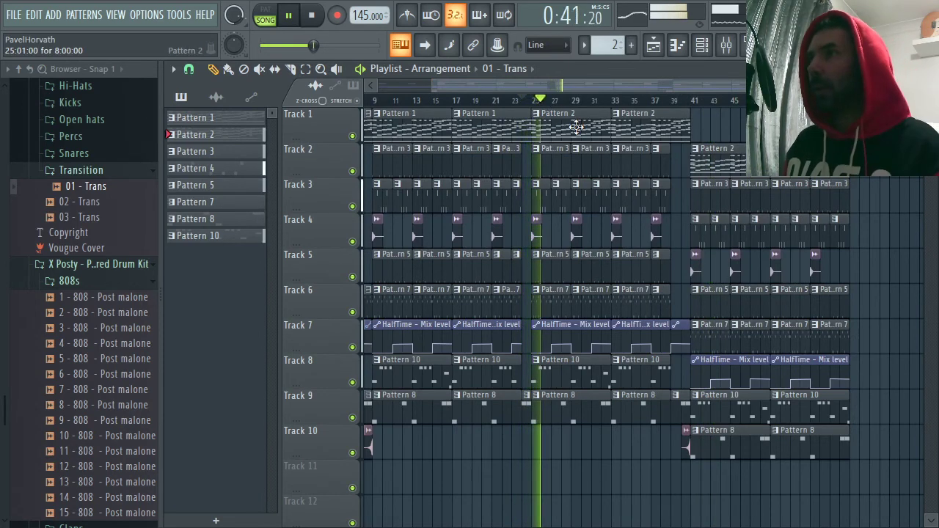
pyautogui.moveTo(670, 86); pyautogui.dragTo(694, 87)
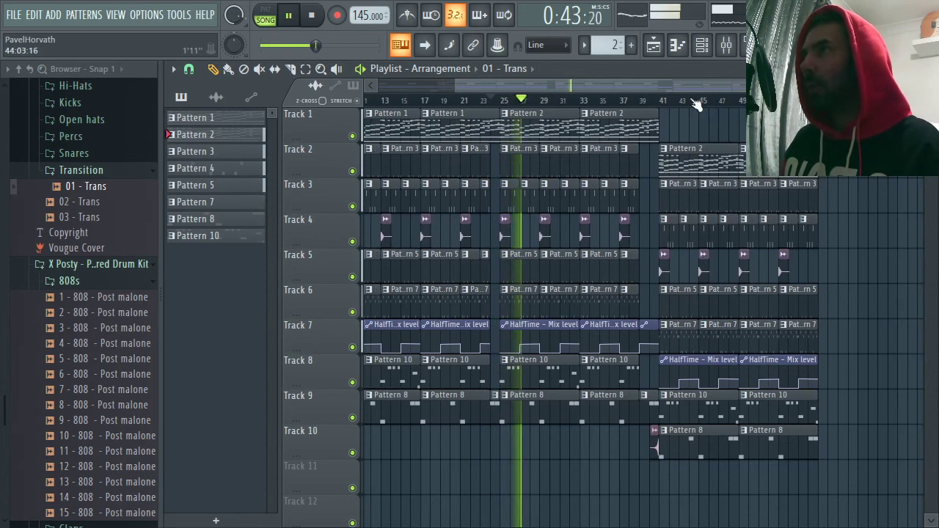
pyautogui.click(664, 101)
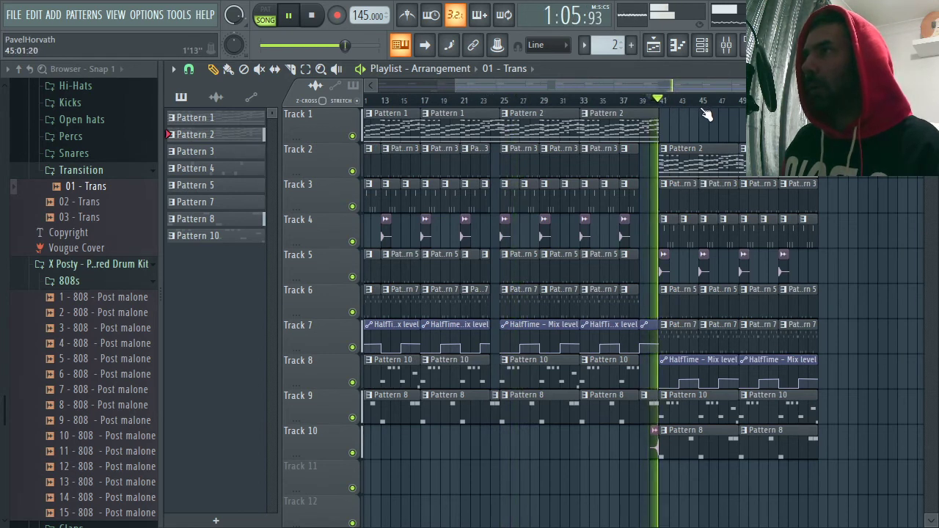
# - Stop playback and clone Pattern 2, using the clone for the melody clip at bar 41 on Track 2
pyautogui.press('space')
pyautogui.rightClick(687, 149)
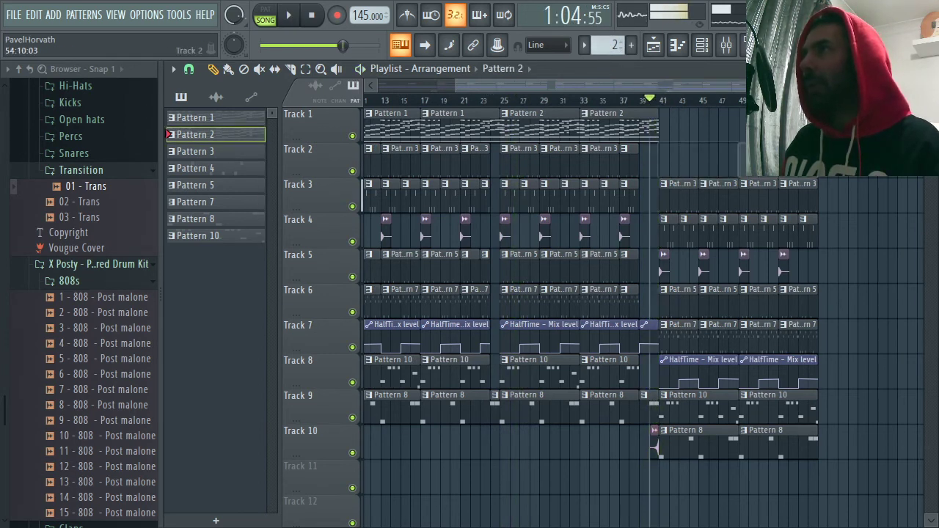
pyautogui.click(666, 160)
pyautogui.click(613, 47)
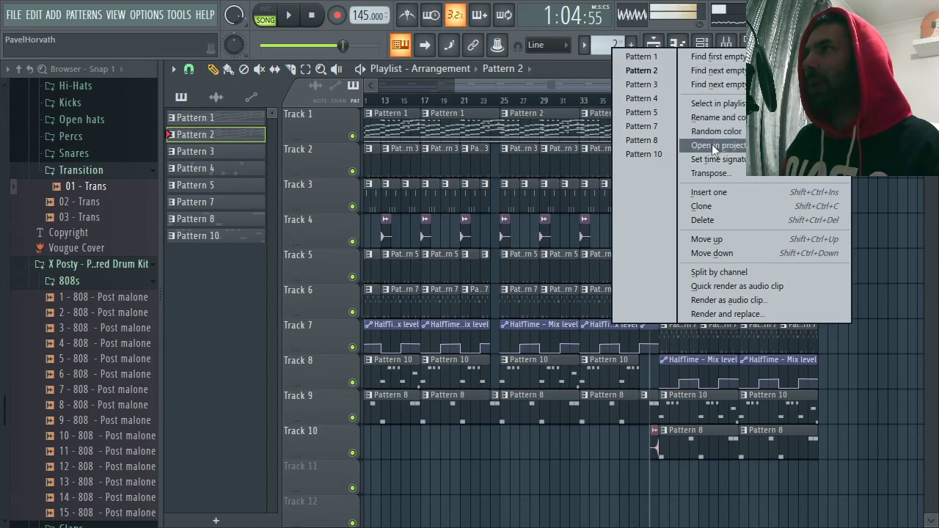
pyautogui.click(715, 210)
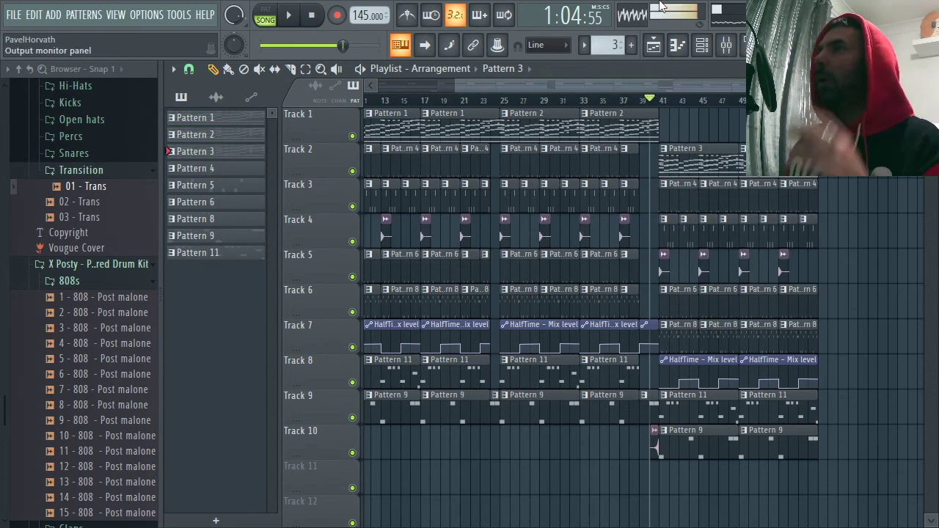
# - Clone the FLEX channel in the channel rack and move the new instrument's window so its preset browser is visible
pyautogui.click(701, 45)
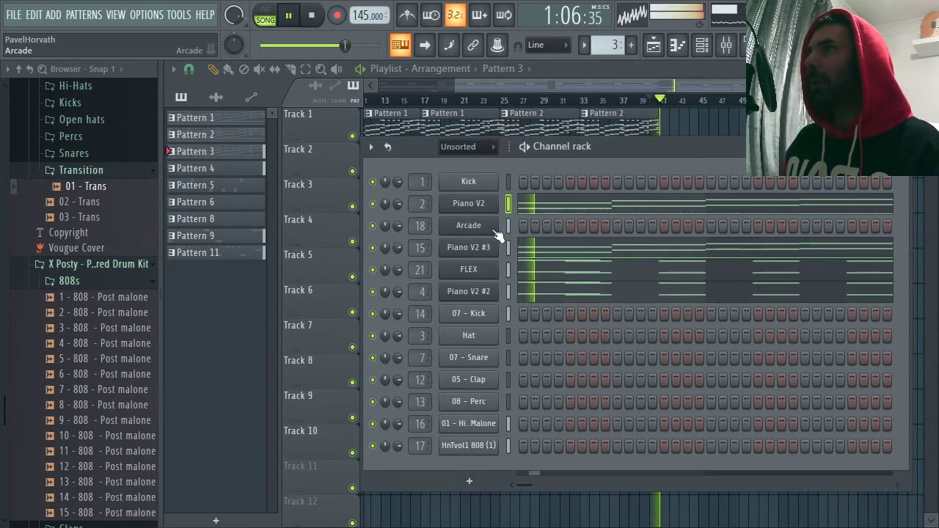
pyautogui.press('space')
pyautogui.rightClick(480, 273)
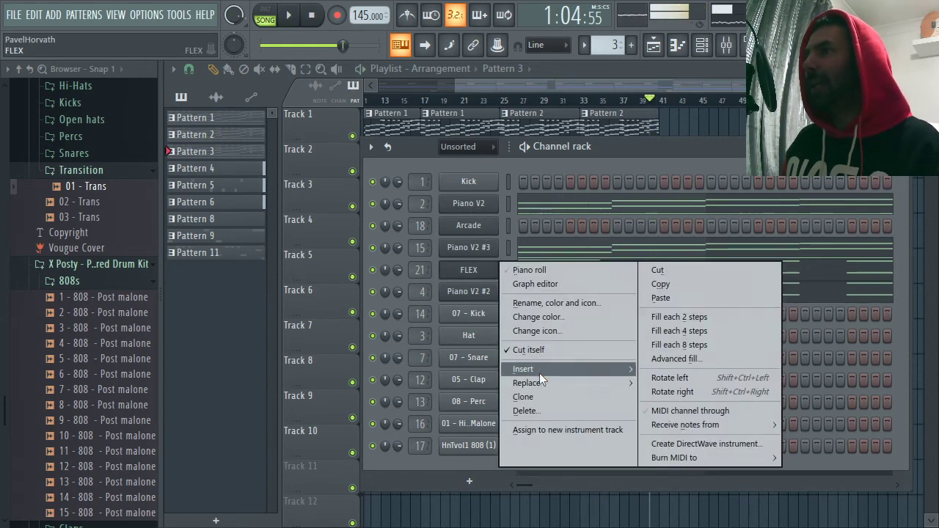
pyautogui.click(538, 397)
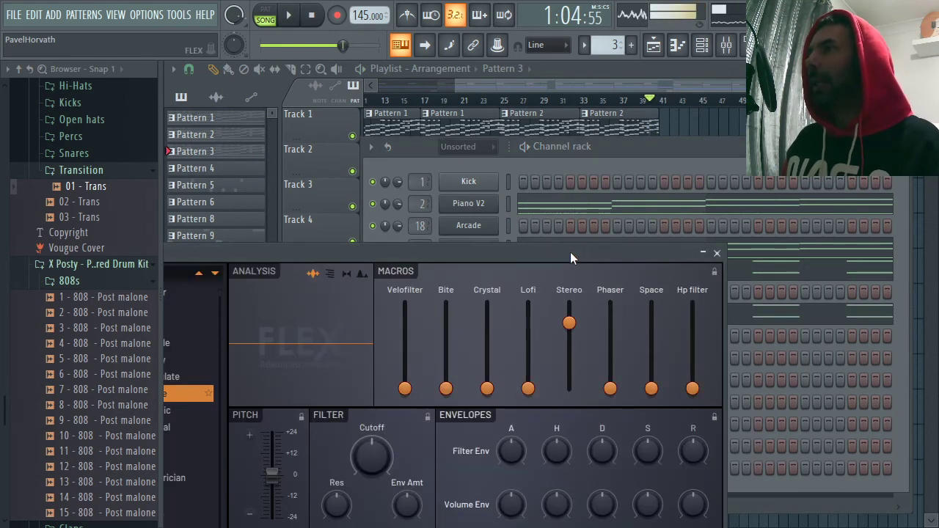
pyautogui.moveTo(570, 257); pyautogui.dragTo(887, 138)
pyautogui.moveTo(741, 134); pyautogui.dragTo(766, 122)
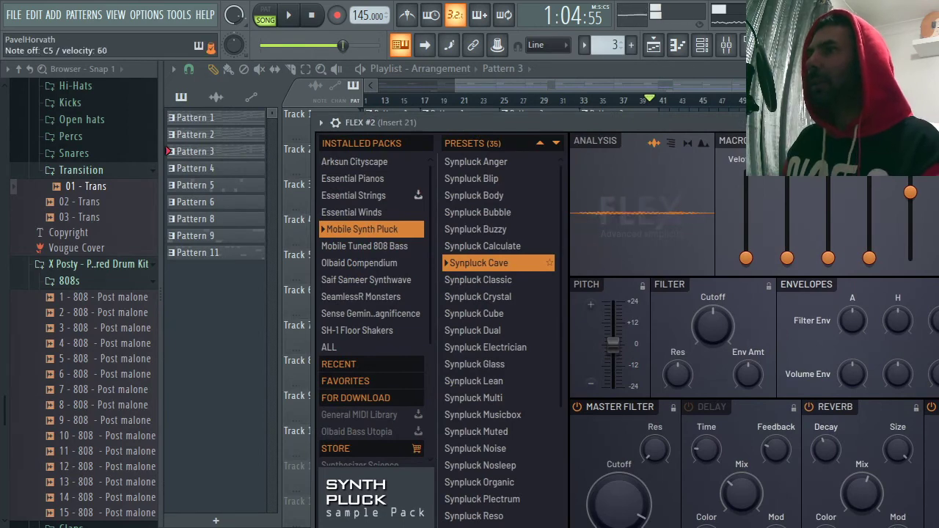
# - Audition Olbaid Compendium presets in FLEX #2, including Daftly Talk and Digital Chime, and try Digital Chime with the delay off
pyautogui.click(355, 263)
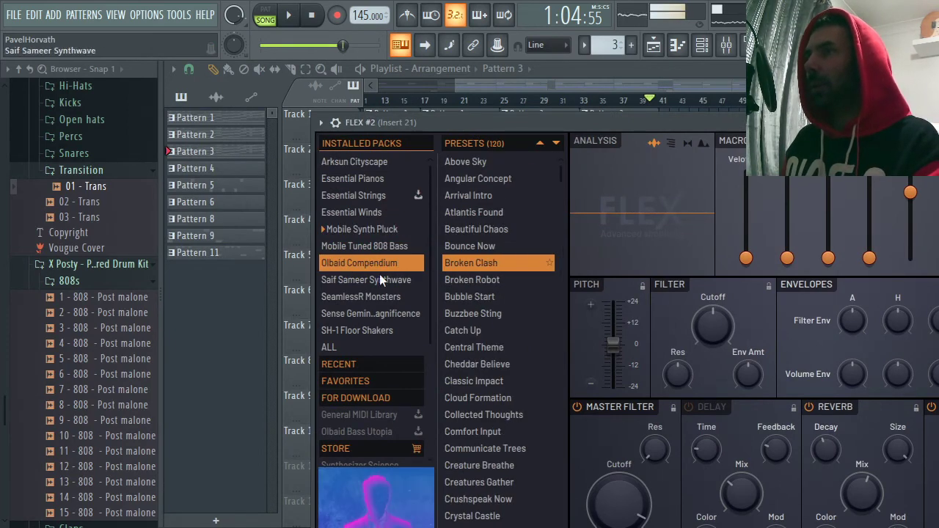
pyautogui.scroll(-3, 482, 304)
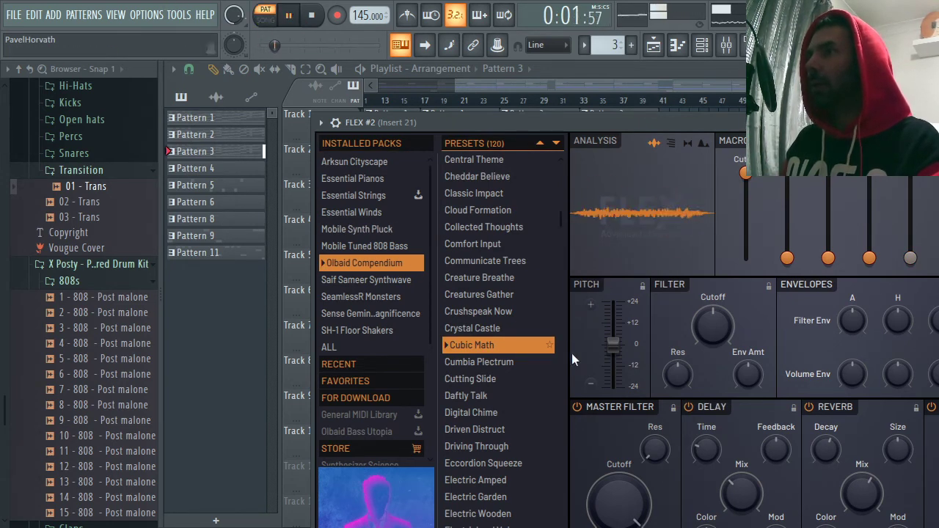
pyautogui.click(513, 380)
pyautogui.click(501, 390)
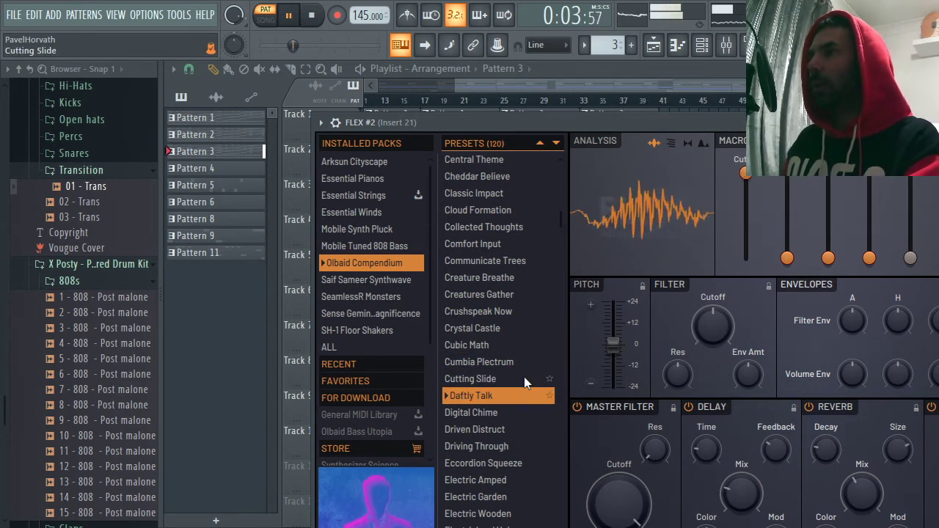
pyautogui.click(503, 413)
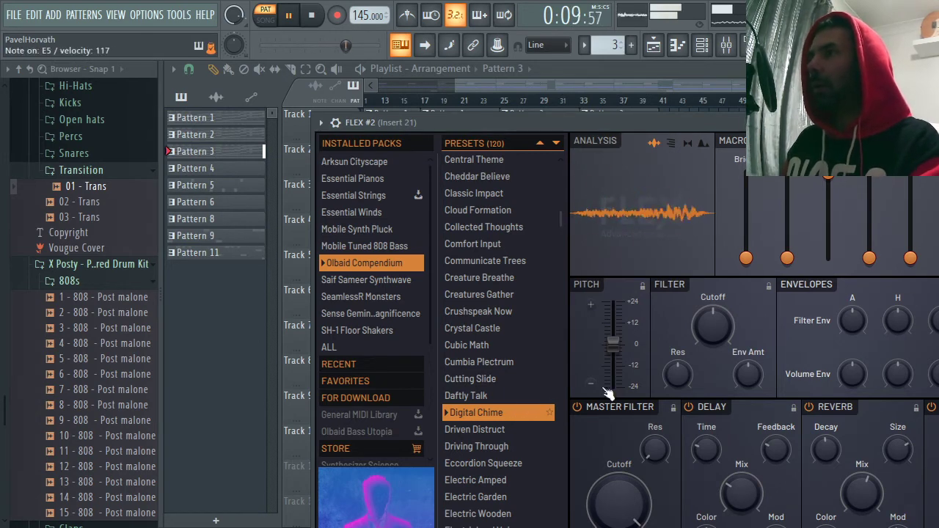
pyautogui.moveTo(753, 115); pyautogui.dragTo(661, 94)
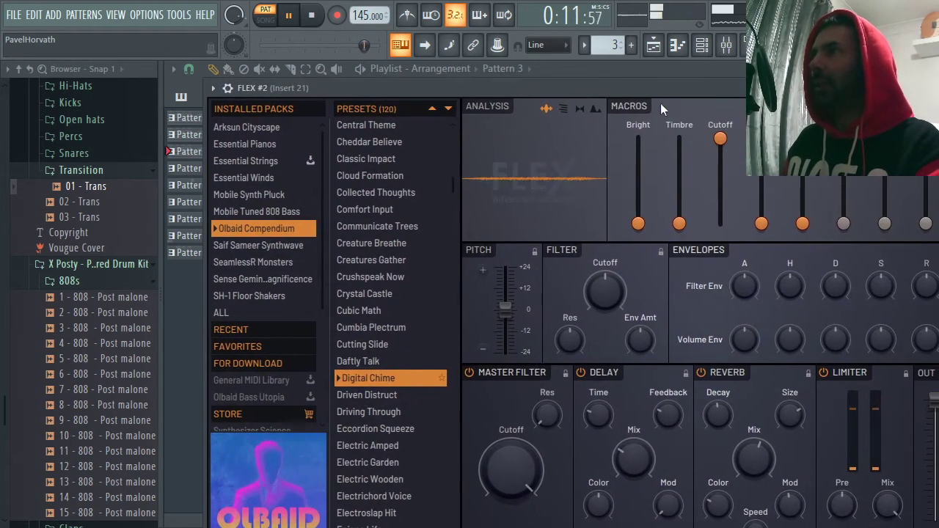
pyautogui.click(601, 376)
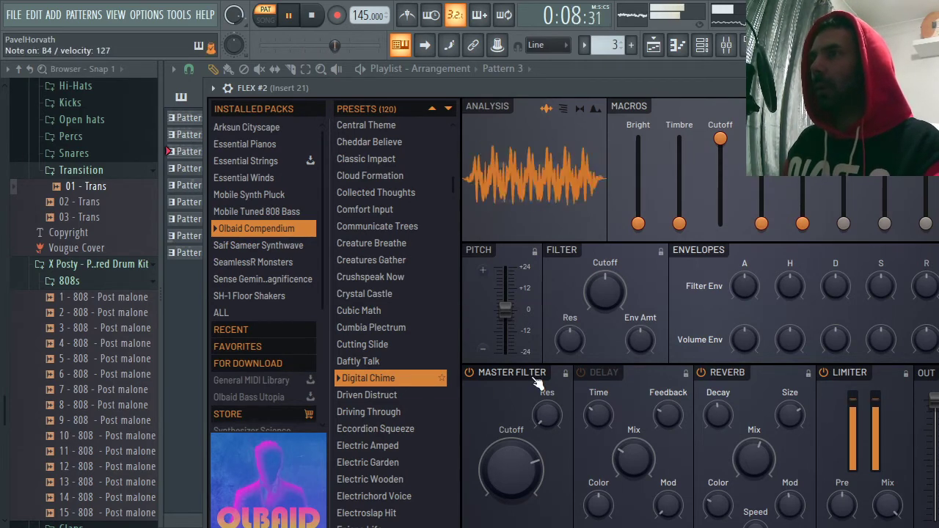
# - Audition the Driven Distruct, Electric Amped, Electroslap Hit and Epiano Life presets in FLEX #2
pyautogui.press('Down')
pyautogui.scroll(-4, 433, 316)
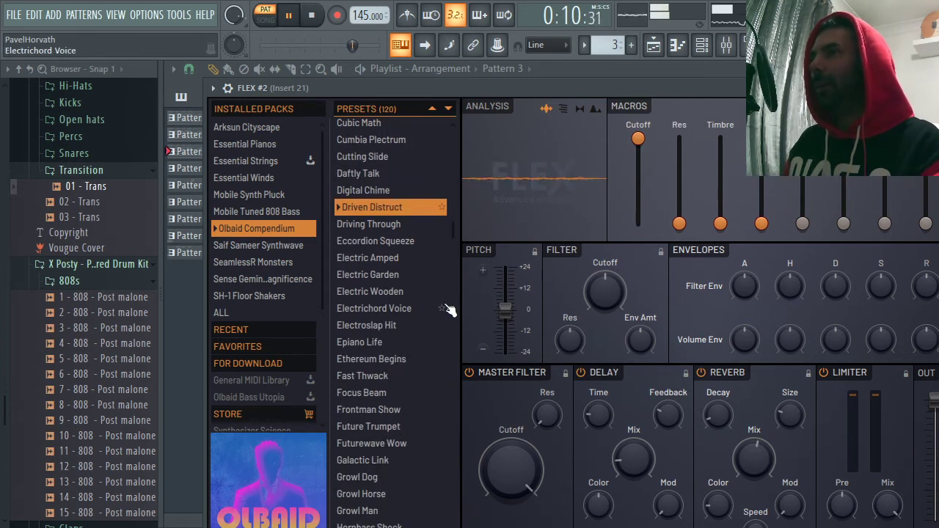
pyautogui.click(388, 260)
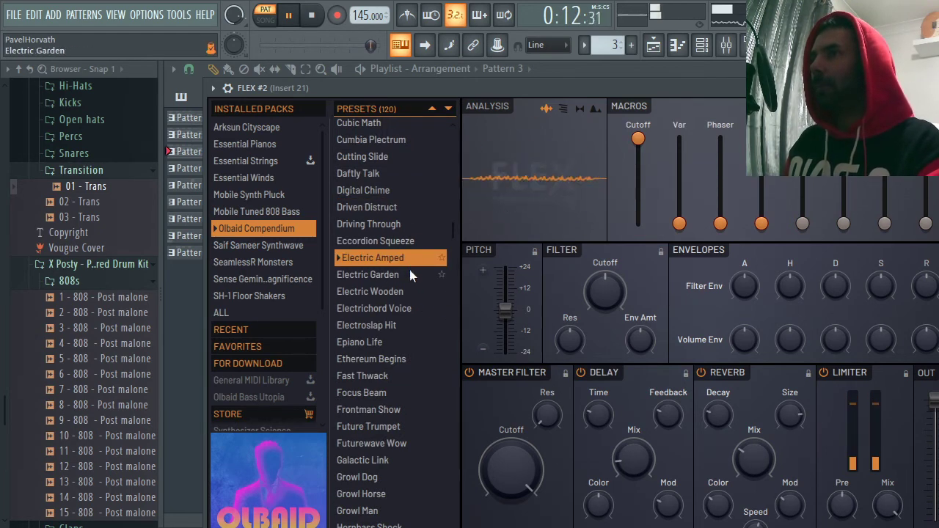
pyautogui.click(390, 312)
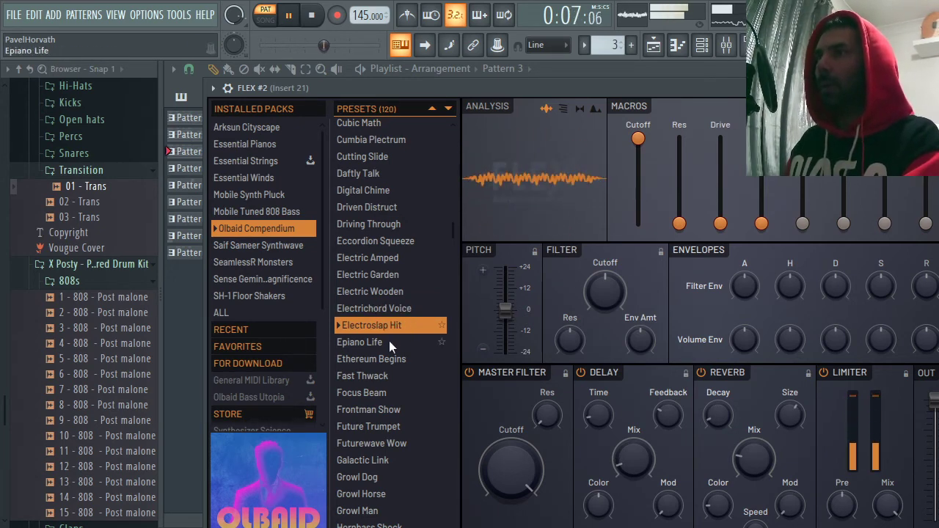
pyautogui.click(386, 342)
# - Audition the Kalimba Crush, Laser Through and Lonely Call presets, and try Lonely Call with the delay off
pyautogui.scroll(-5, 410, 309)
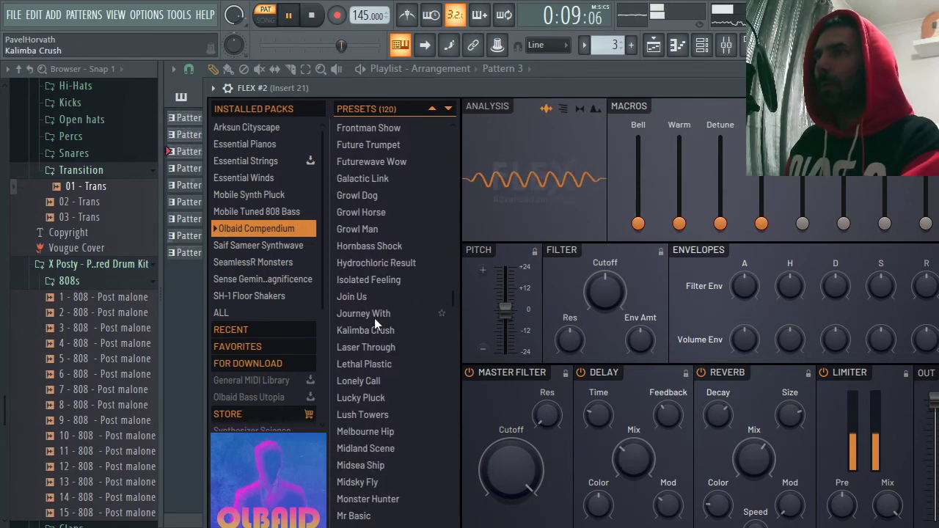
pyautogui.click(400, 330)
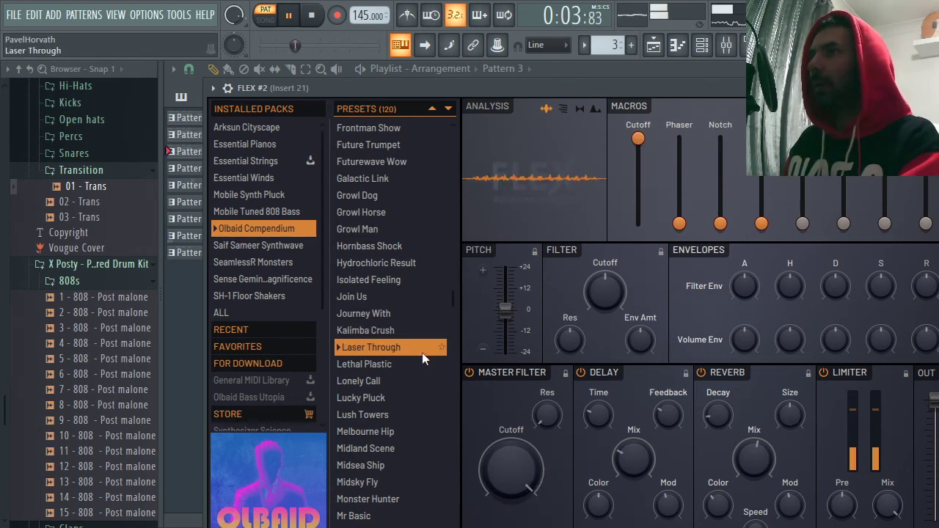
pyautogui.click(393, 358)
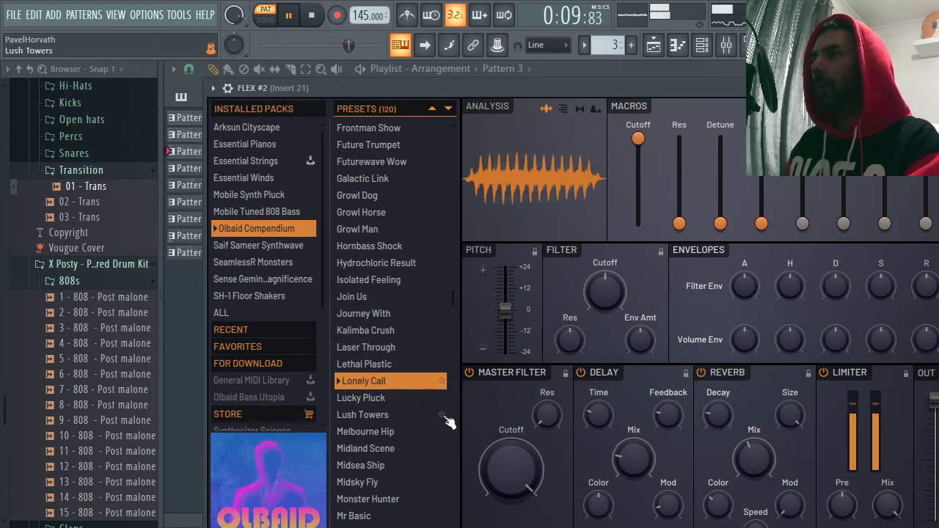
pyautogui.click(588, 370)
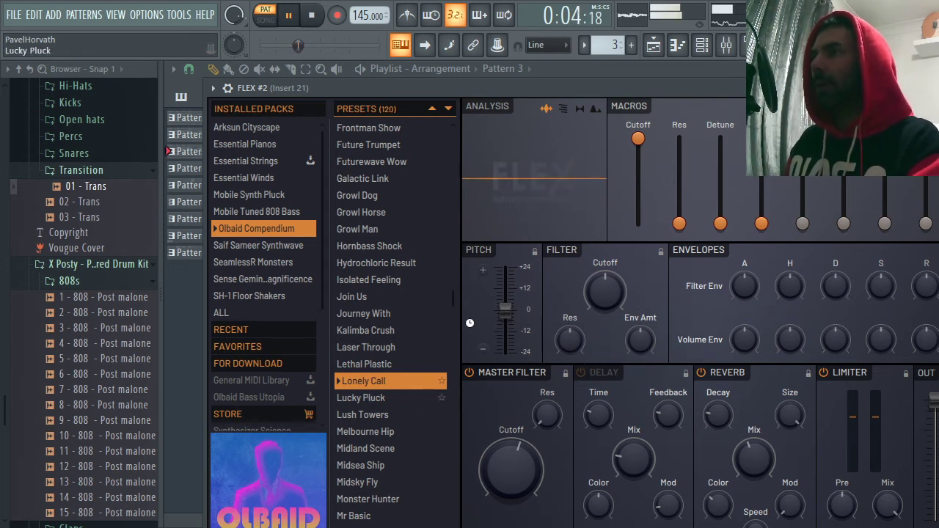
# - Audition the Lucky Pluck and Lush Towers presets from Olbaid Compendium in FLEX #2
pyautogui.click(364, 398)
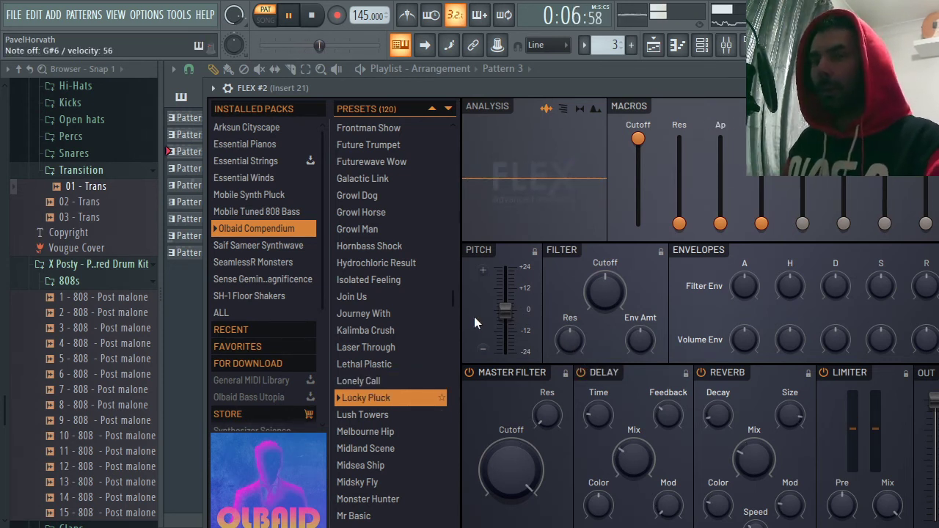
pyautogui.click(397, 415)
pyautogui.scroll(-5, 430, 262)
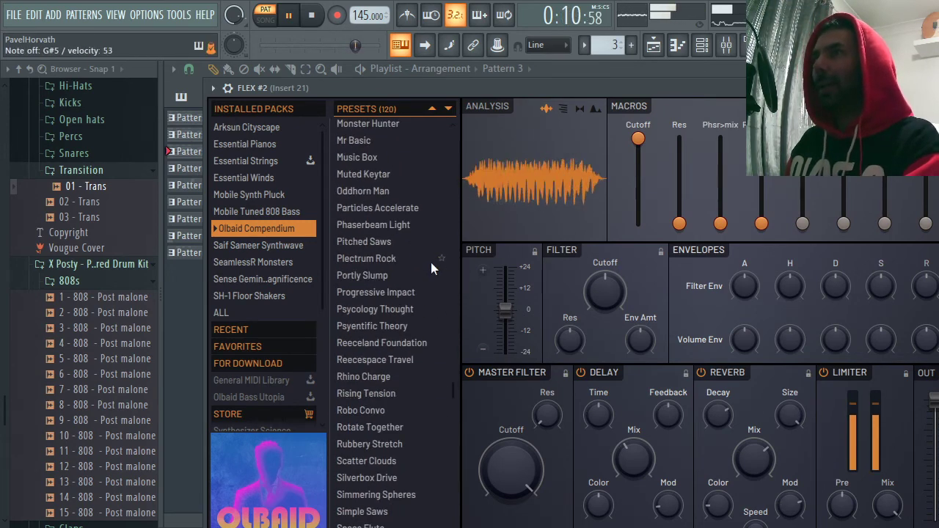
# - Audition Essential Strings presets in FLEX #2, including All Strings Slow, All Strings Slowfilter, Violas Pizzicato and Bass Sustain, and load Cellos Sustain
pyautogui.click(262, 163)
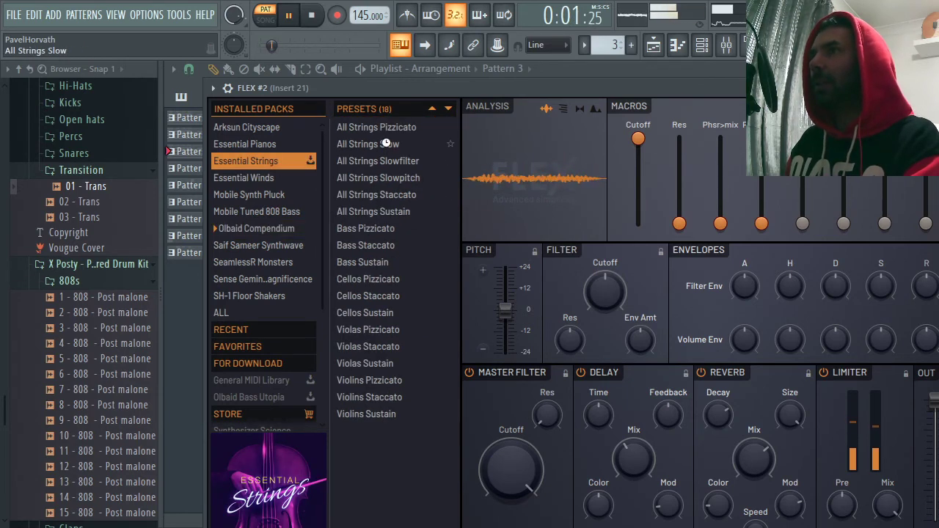
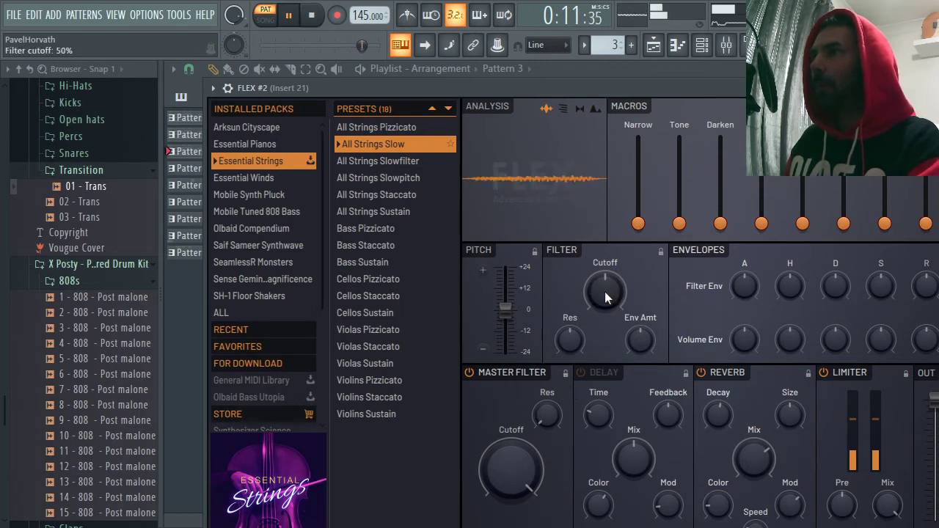
pyautogui.moveTo(570, 340)
pyautogui.mouseDown()
pyautogui.moveTo(570, 378)
pyautogui.moveTo(570, 341)
pyautogui.mouseUp()
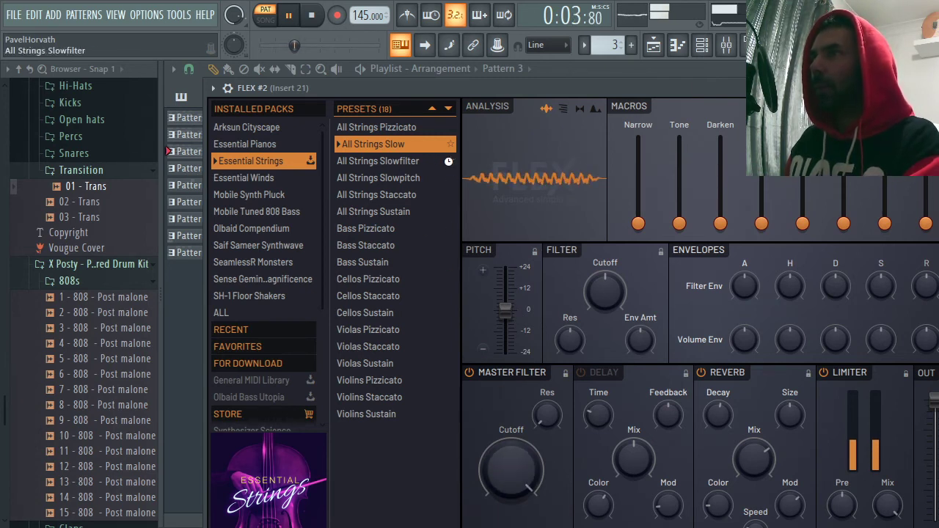
pyautogui.click(378, 161)
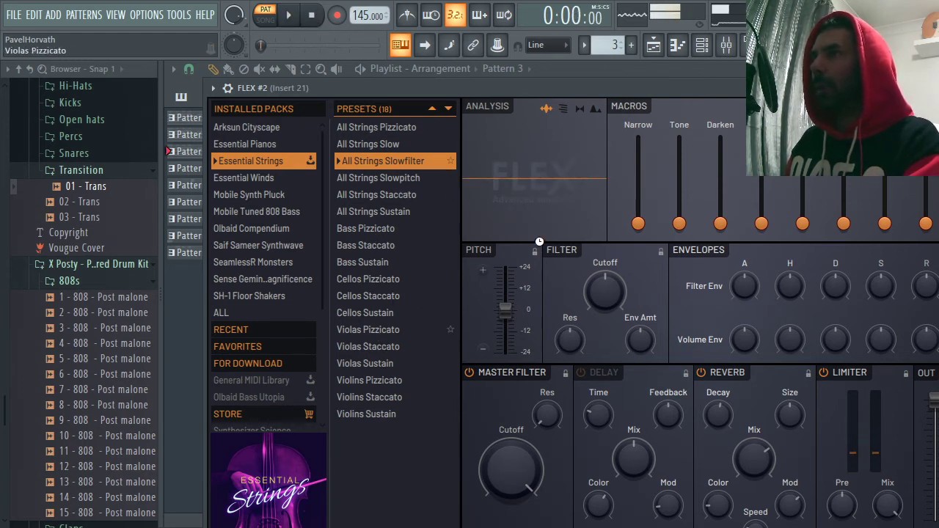
pyautogui.click(368, 329)
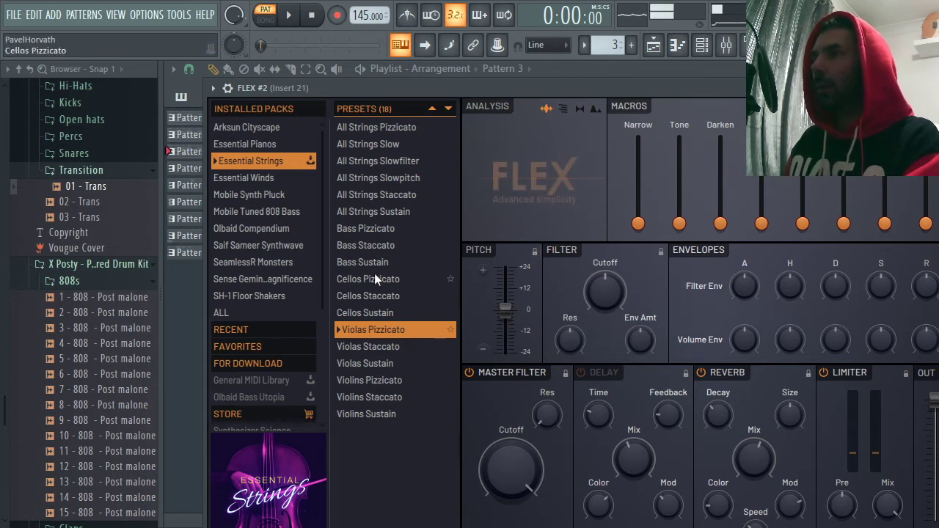
pyautogui.click(426, 258)
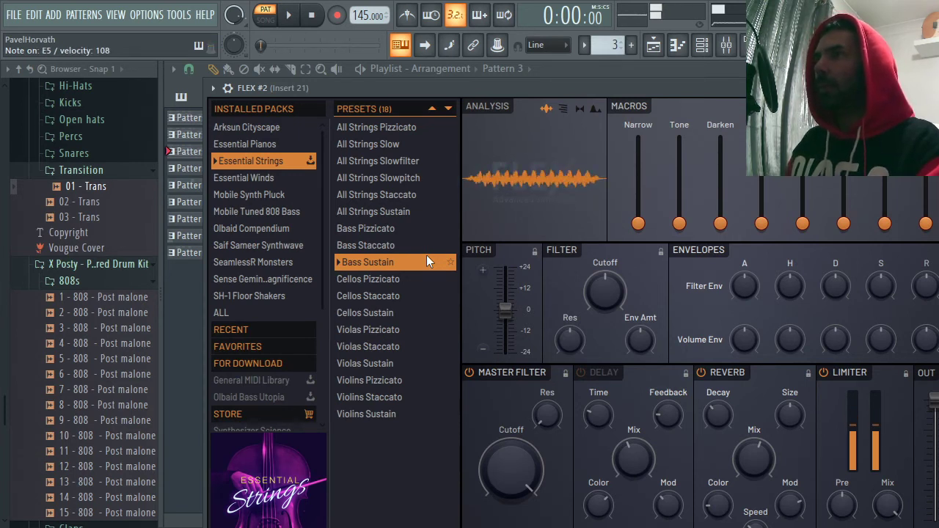
pyautogui.click(290, 15)
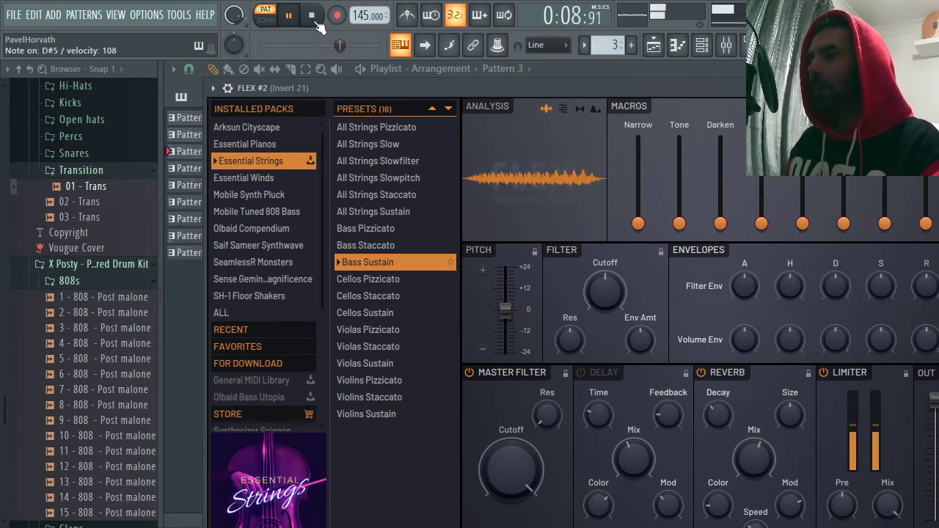
pyautogui.click(367, 314)
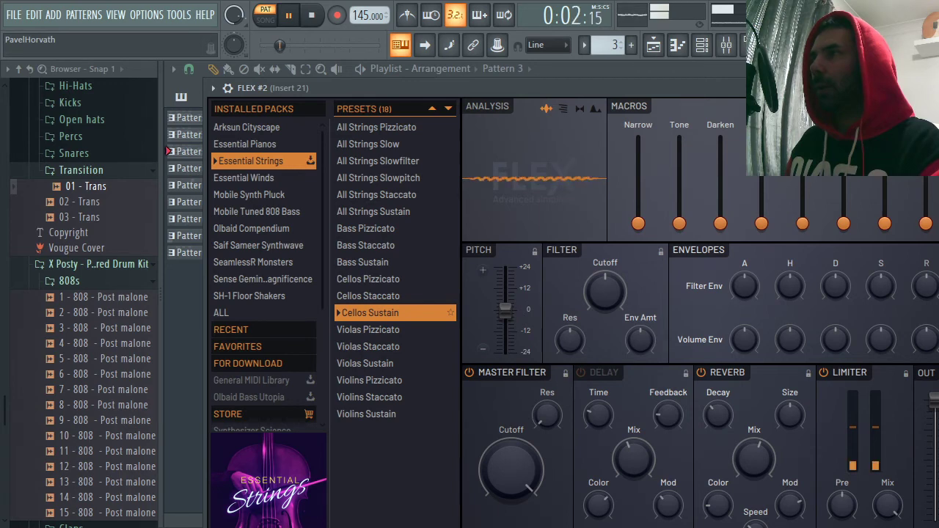
# - Close the FLEX #2 window and route the FLEX #2 channel to mixer insert 28
pyautogui.moveTo(881, 88); pyautogui.dragTo(774, 89)
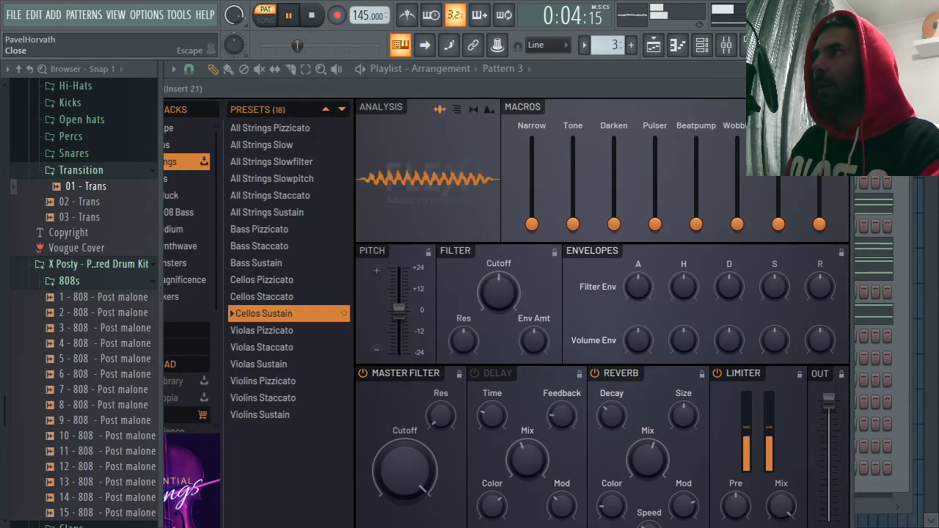
pyautogui.click(840, 89)
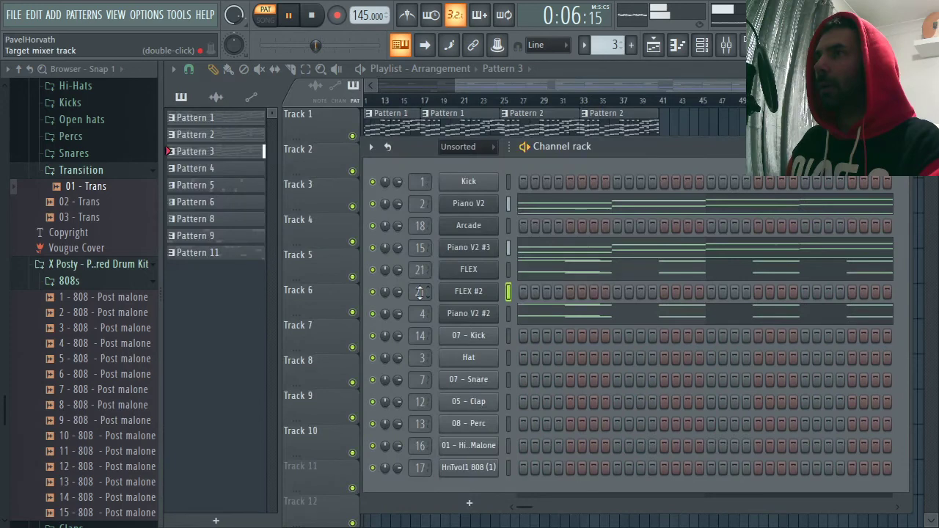
pyautogui.doubleClick(420, 292)
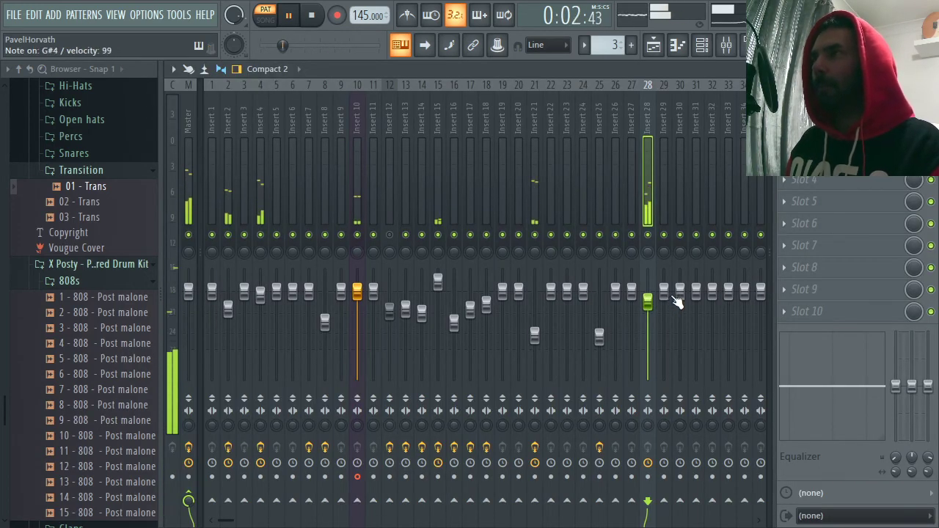
pyautogui.press('F9')
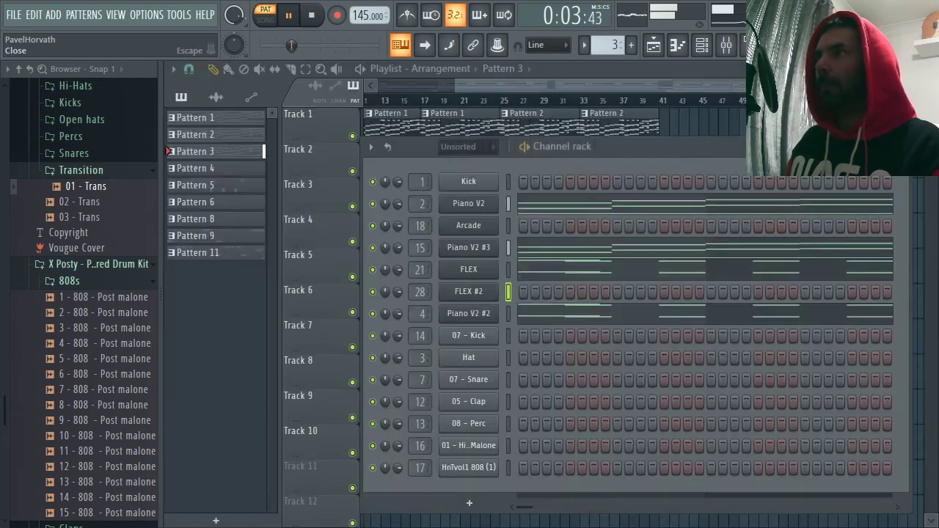
# - Draw one-bar G#4 notes at the start of bars 1, 3, 5 and 7 in the FLEX #2 piano roll
pyautogui.rightClick(483, 297)
pyautogui.click(543, 291)
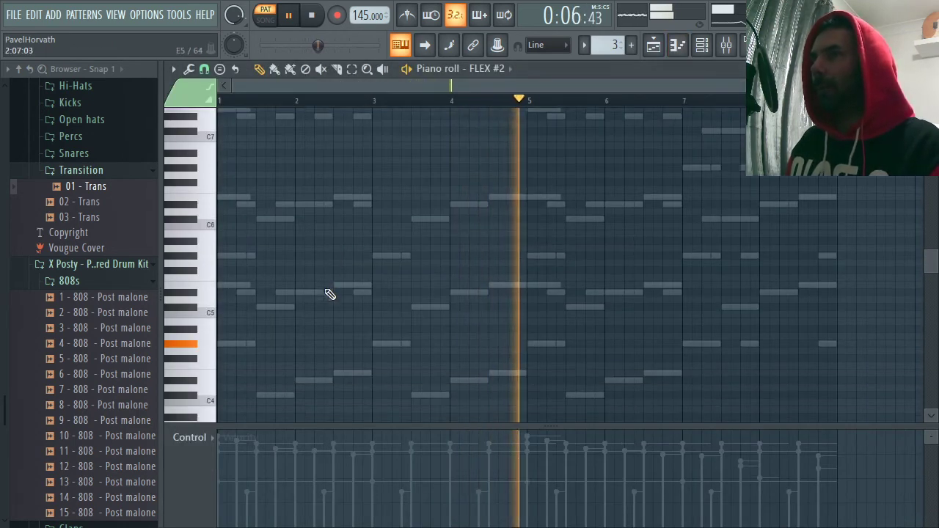
pyautogui.scroll(-3, 329, 295)
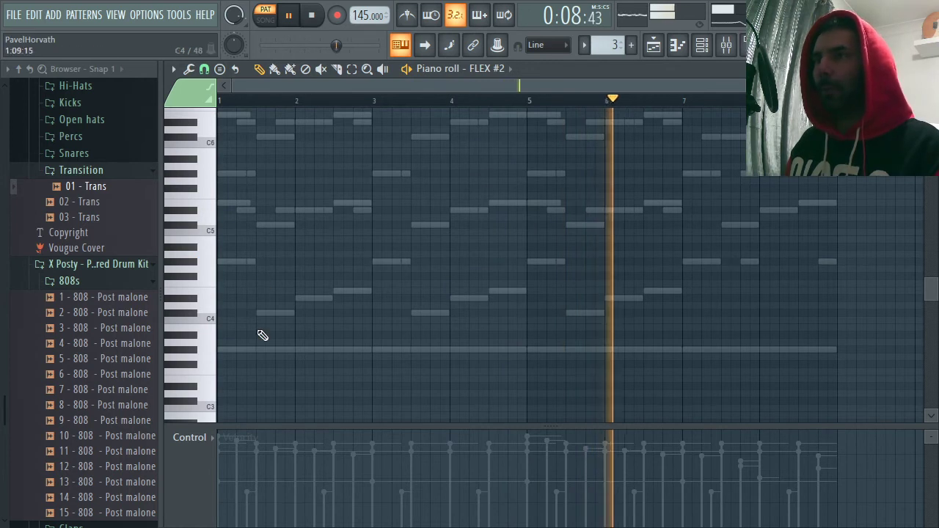
pyautogui.click(232, 350)
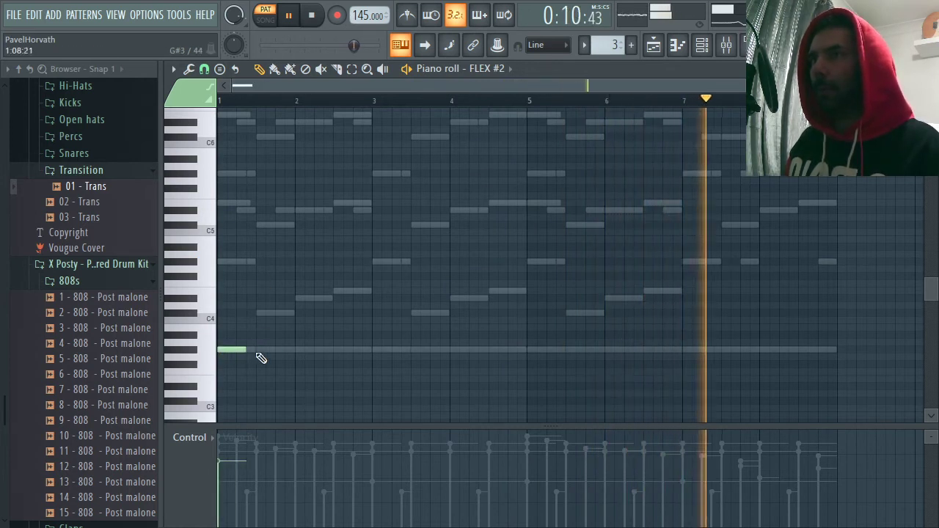
pyautogui.moveTo(247, 350); pyautogui.dragTo(294, 350)
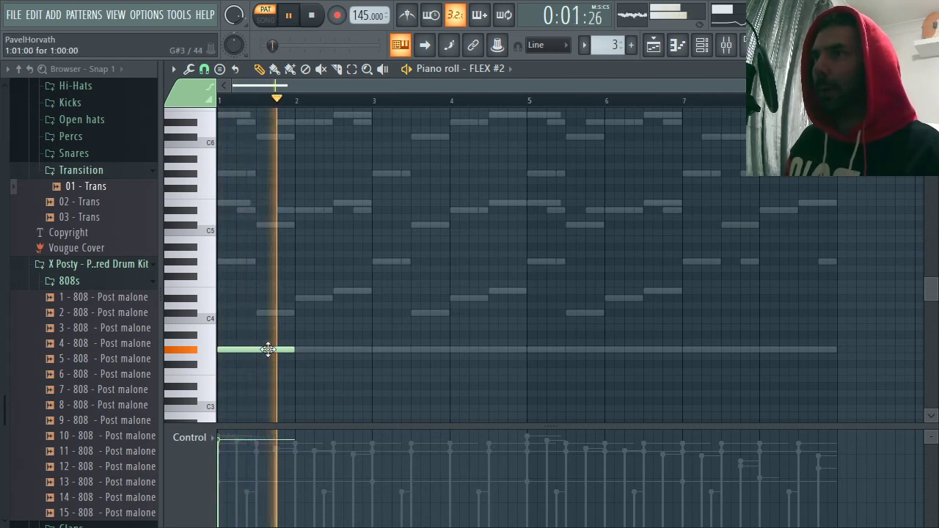
pyautogui.moveTo(267, 349); pyautogui.dragTo(269, 261)
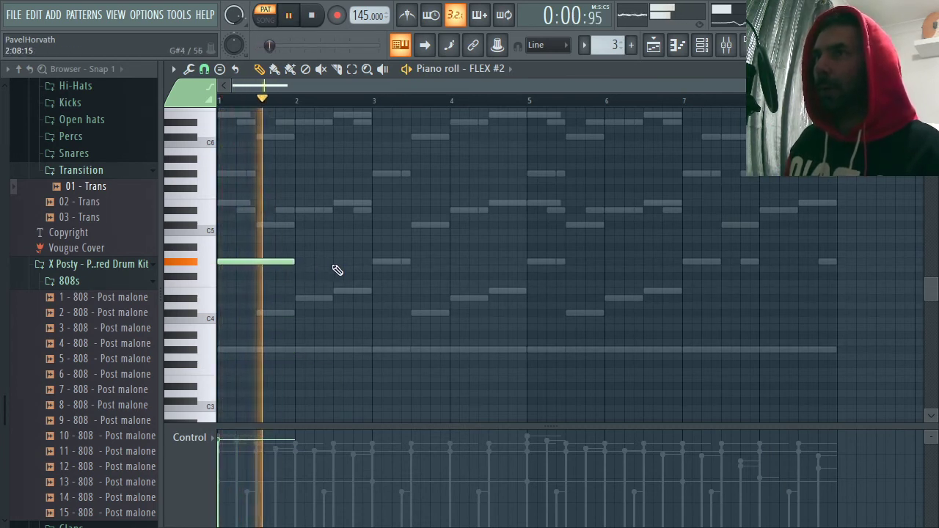
pyautogui.click(378, 263)
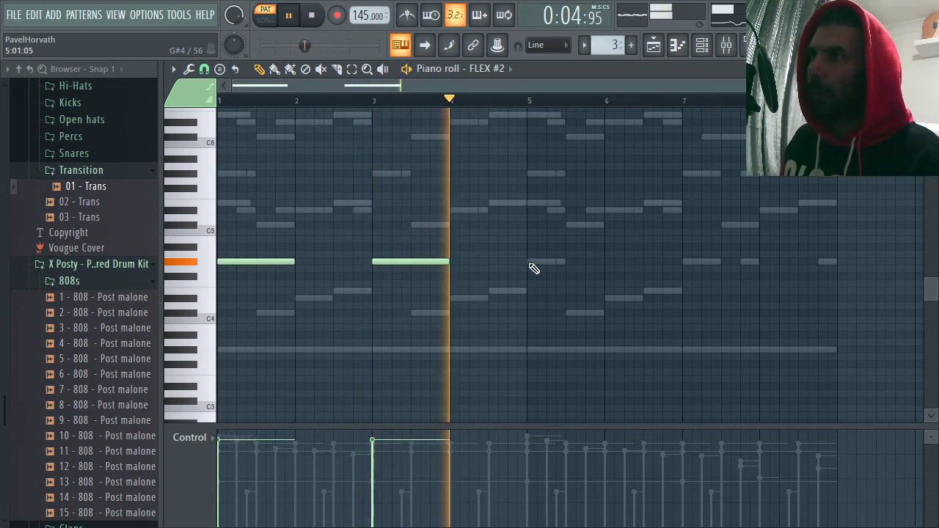
pyautogui.click(533, 265)
pyautogui.click(684, 265)
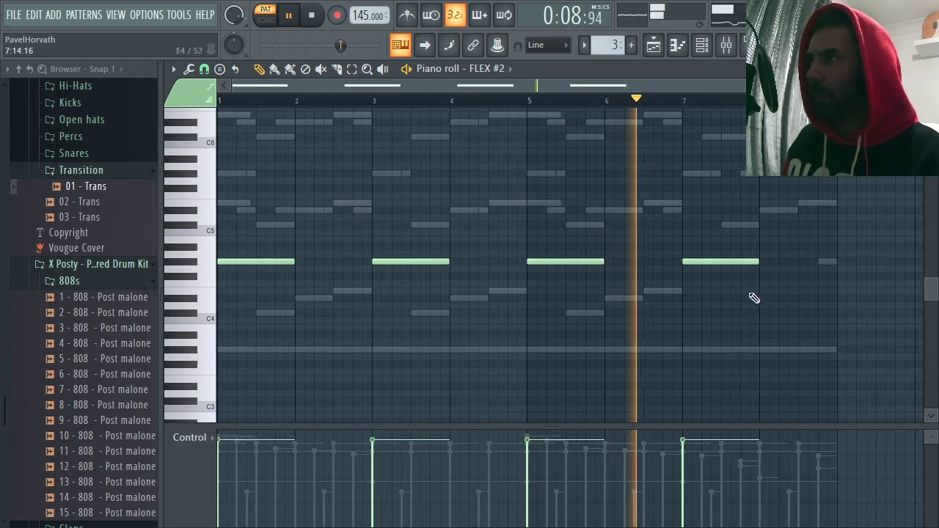
# - Double the G#4 notes an octave lower with one-bar G#3 notes at bars 1, 3, 5 and 7, and play the pattern
pyautogui.click(689, 350)
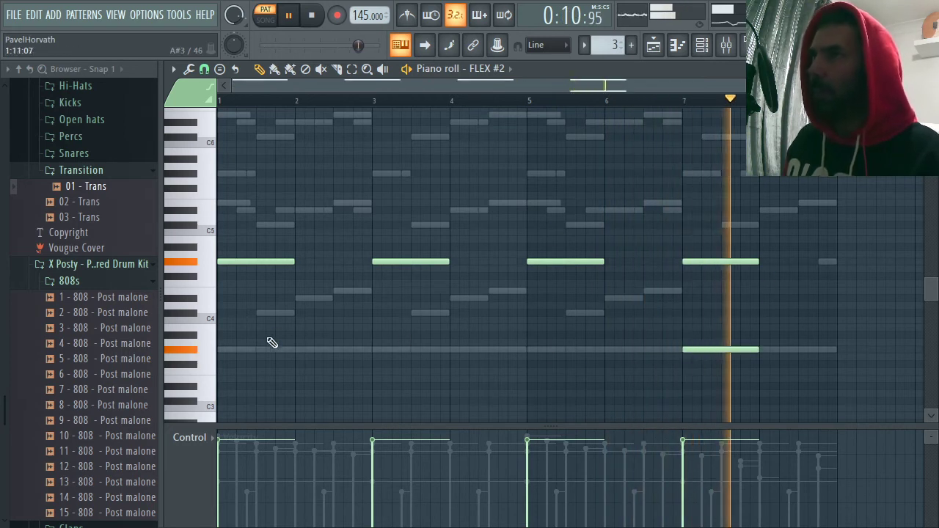
pyautogui.click(270, 349)
pyautogui.click(377, 350)
pyautogui.press('space')
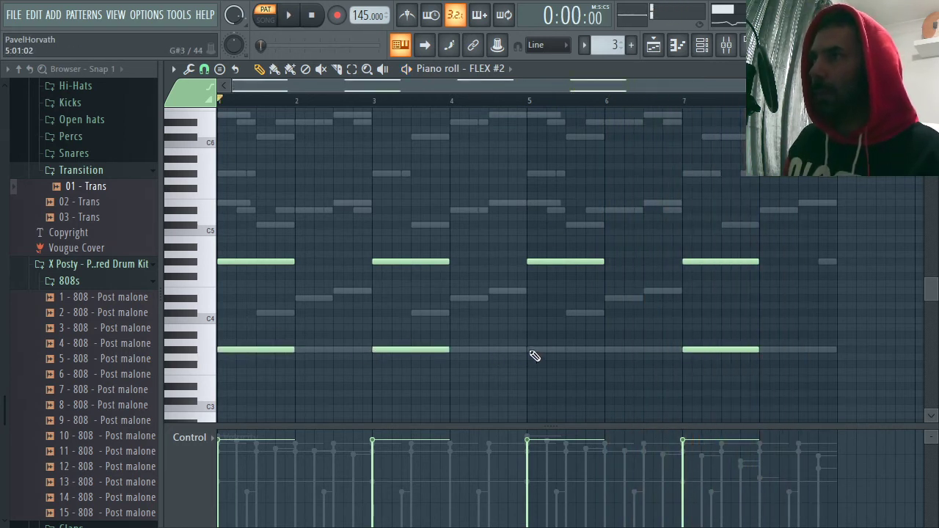
pyautogui.click(534, 352)
pyautogui.press('space')
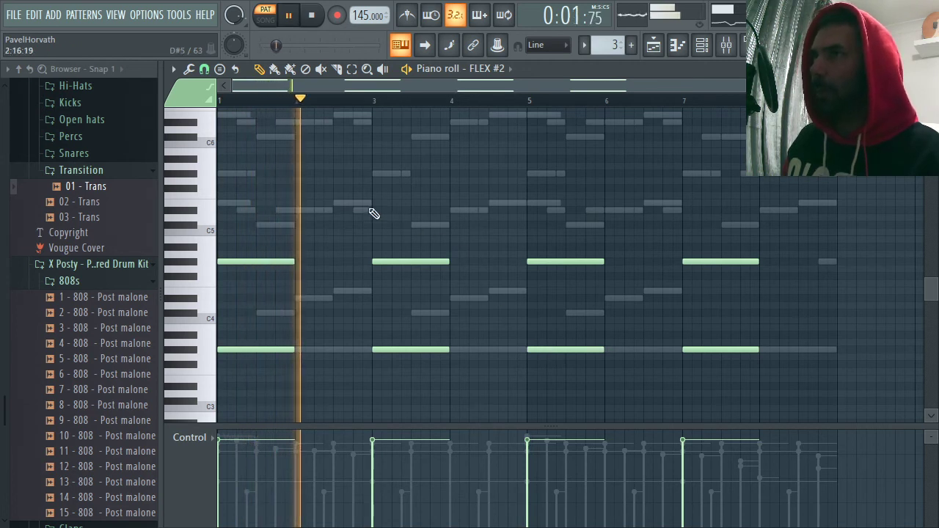
pyautogui.click(336, 204)
pyautogui.moveTo(406, 204); pyautogui.dragTo(359, 212)
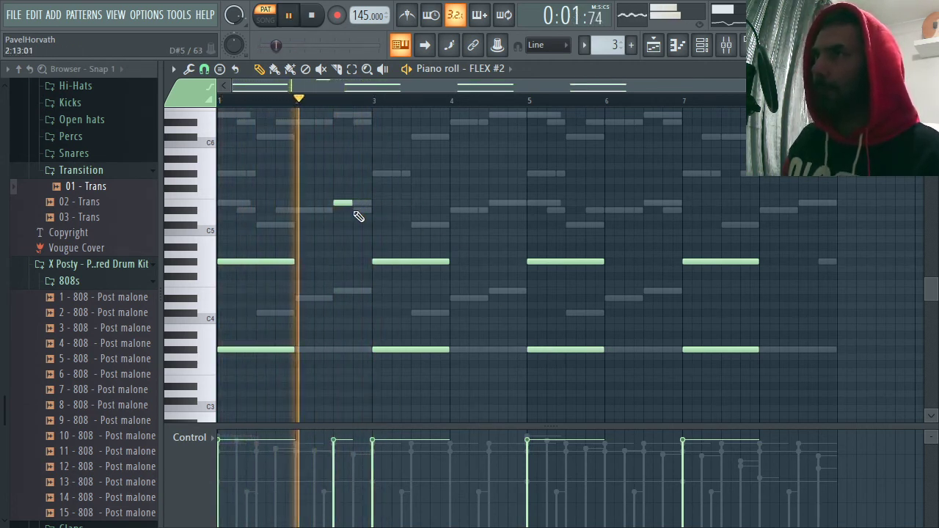
pyautogui.scroll(1, 367, 217)
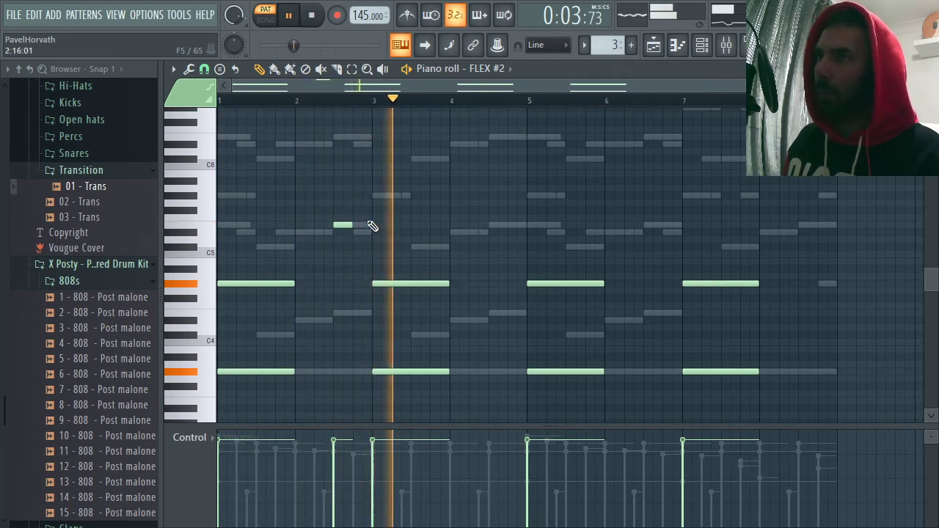
pyautogui.rightClick(352, 226)
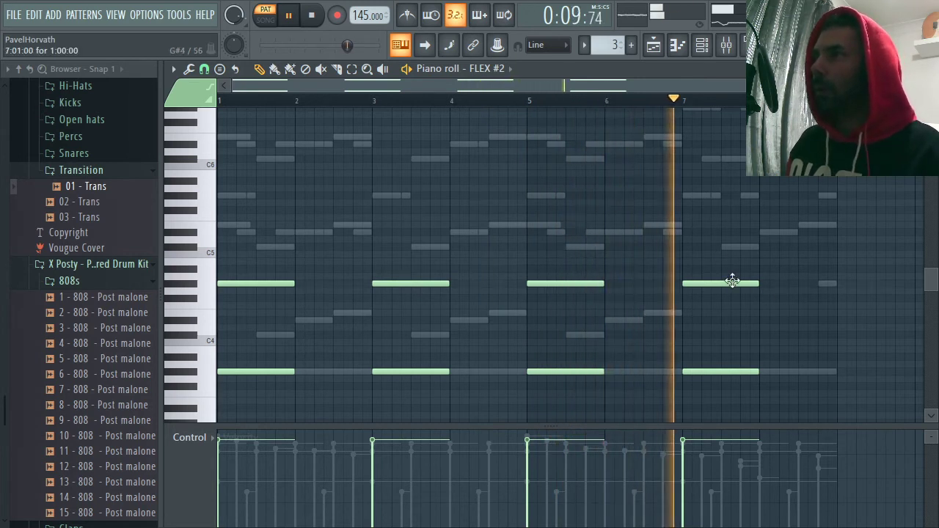
# - Add one-bar D#5 and D#4 notes at bar 8 of the FLEX #2 part and close the piano roll
pyautogui.click(762, 231)
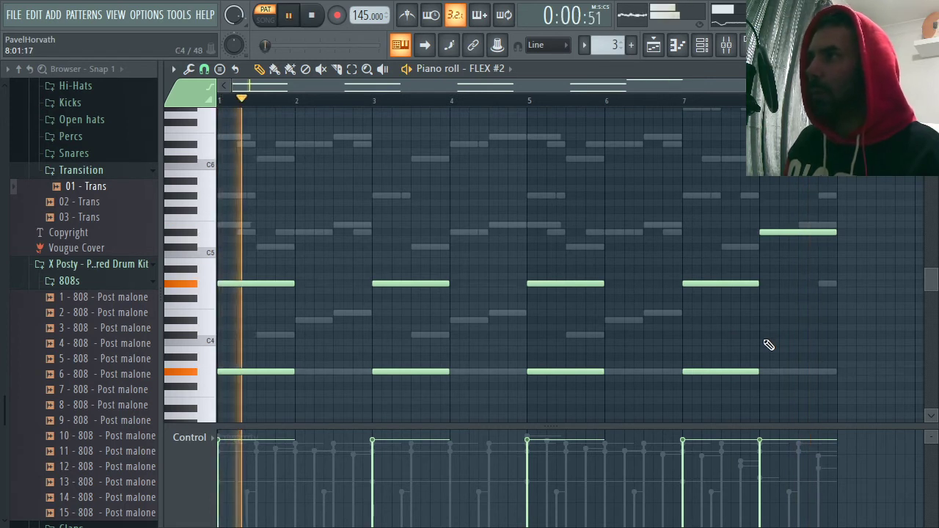
pyautogui.click(762, 320)
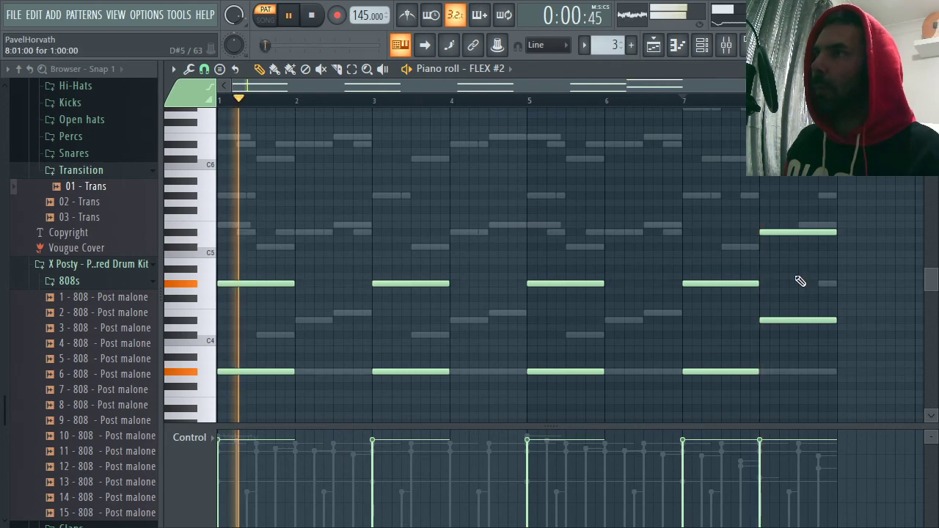
pyautogui.press('F7')
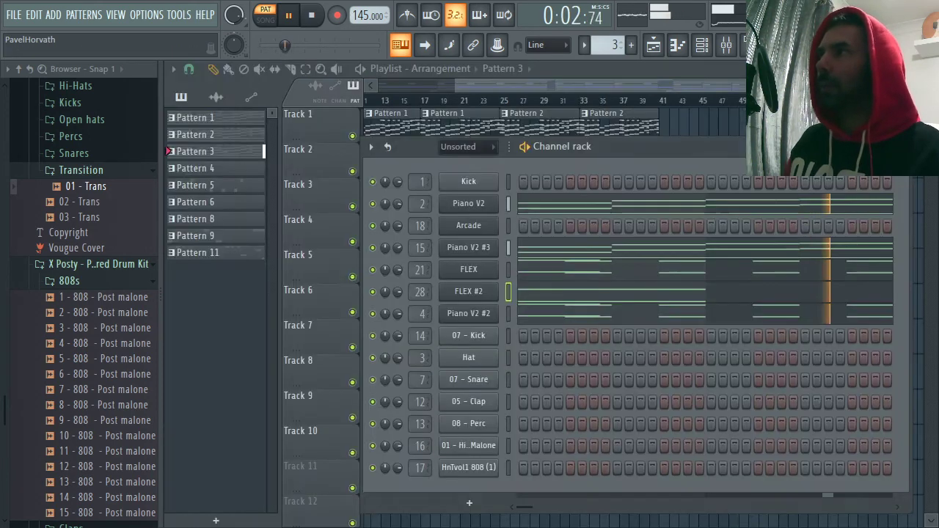
# - Load Fruity Parametric EQ 2 into the first effect slot of mixer insert 28
pyautogui.click(422, 292)
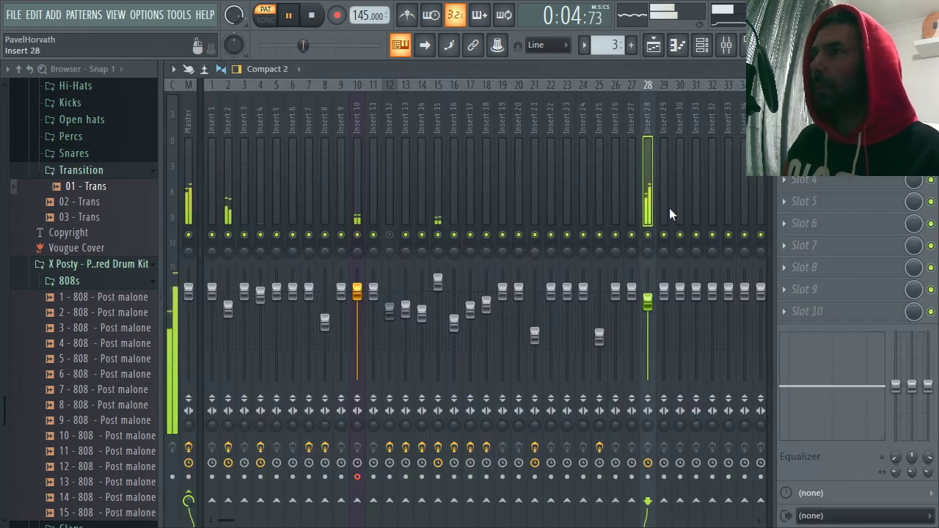
pyautogui.click(807, 113)
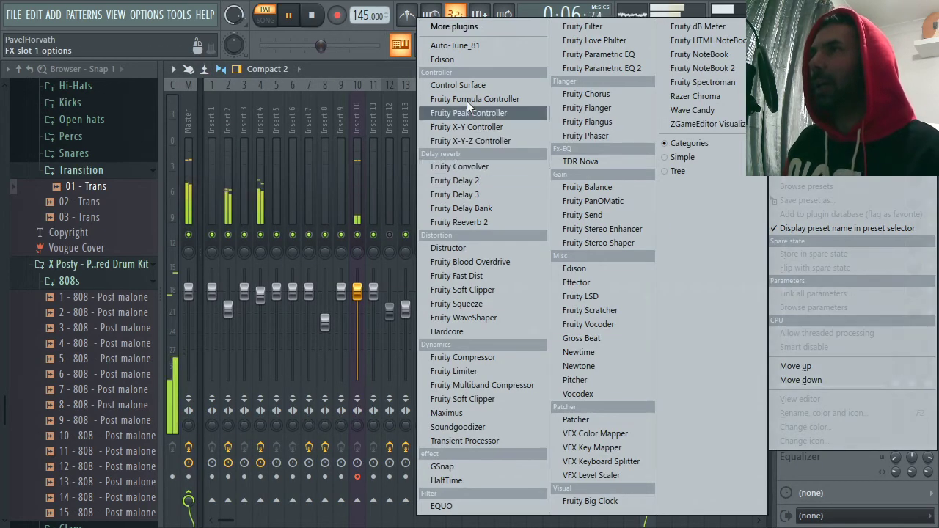
pyautogui.click(602, 68)
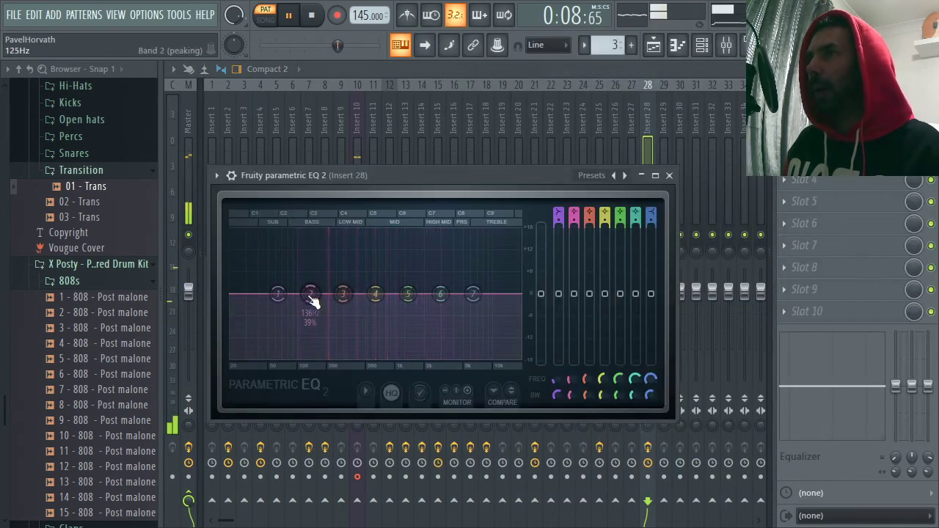
# - Shape the insert 28 EQ with slight cuts on bands 1, 2, 6 and 7 and gentle boosts on bands 4 and 5
pyautogui.moveTo(311, 295); pyautogui.dragTo(312, 298)
pyautogui.moveTo(474, 295); pyautogui.dragTo(469, 313)
pyautogui.moveTo(440, 295); pyautogui.dragTo(408, 290)
pyautogui.moveTo(376, 295); pyautogui.dragTo(277, 300)
pyautogui.moveTo(440, 302)
pyautogui.mouseDown()
pyautogui.moveTo(472, 310)
pyautogui.moveTo(439, 296)
pyautogui.mouseUp()
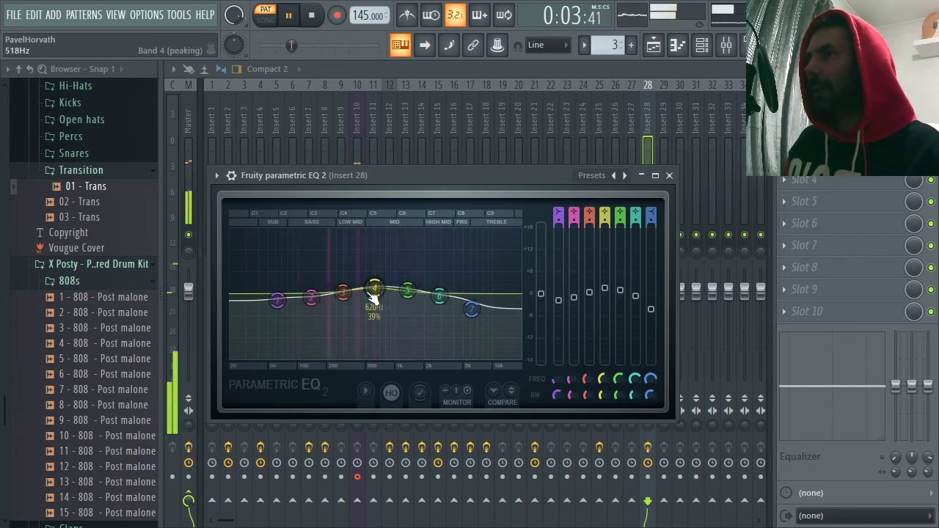
pyautogui.click(670, 177)
# - Load Fruity Stereo Shaper into the second effect slot of insert 28 and delay the right channel by about 25.9 ms
pyautogui.click(785, 136)
pyautogui.moveTo(791, 142)
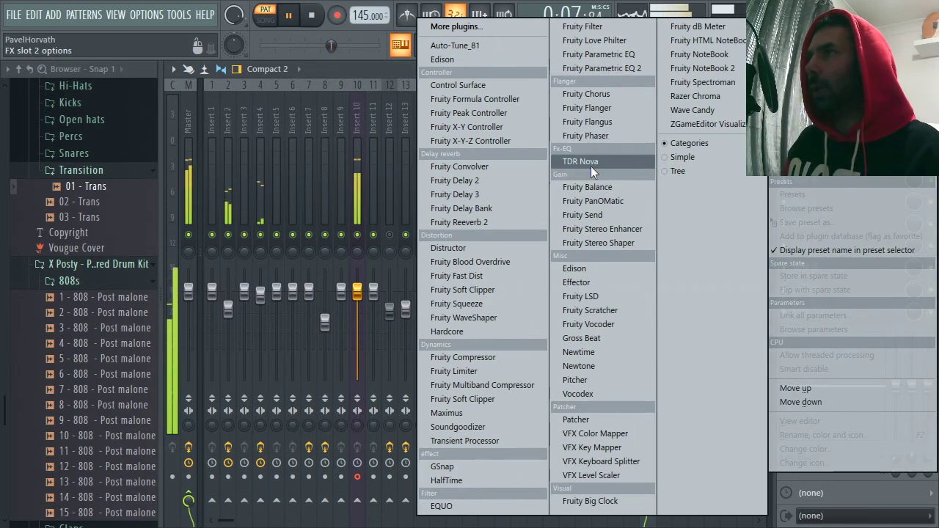
pyautogui.click(598, 243)
pyautogui.moveTo(398, 282); pyautogui.dragTo(400, 276)
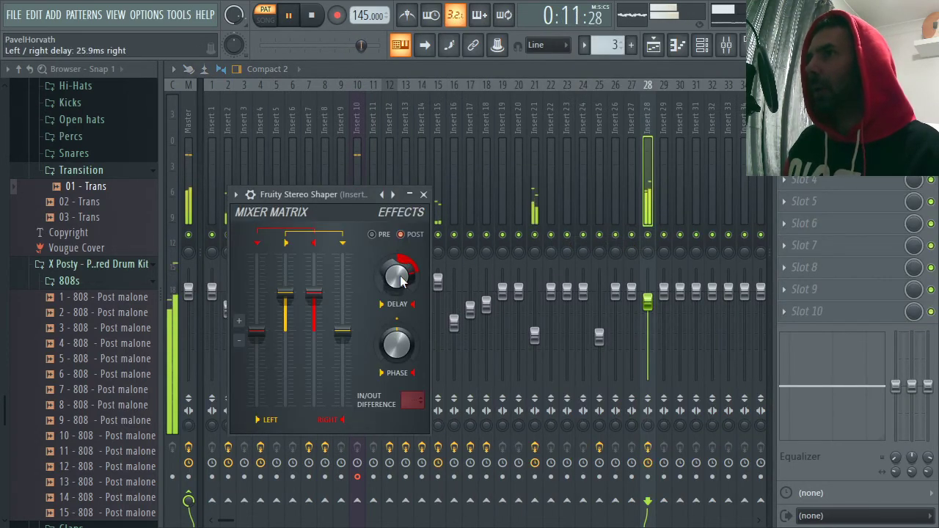
pyautogui.click(423, 194)
# - Load Soundgoodizer into the third slot of insert 28, set it to mode B, and lower the insert's volume
pyautogui.moveTo(647, 301); pyautogui.dragTo(648, 314)
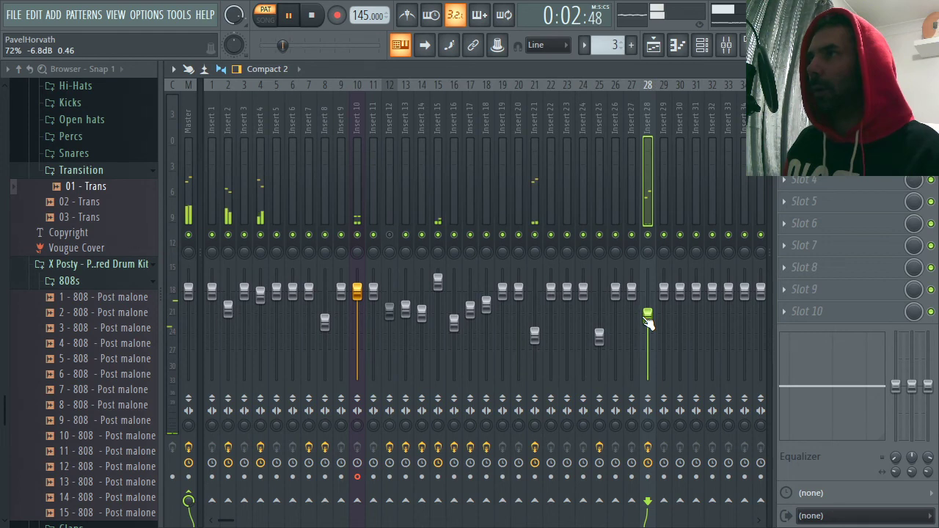
pyautogui.click(785, 157)
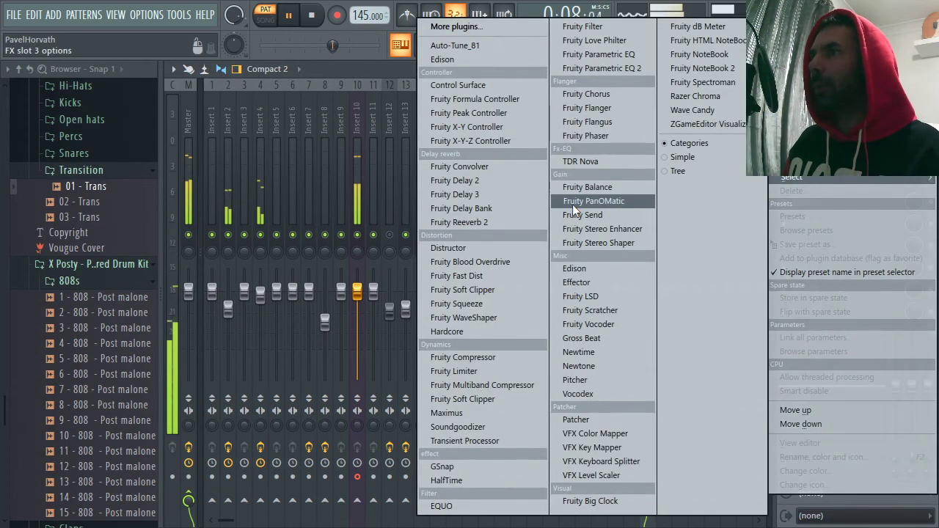
pyautogui.click(459, 427)
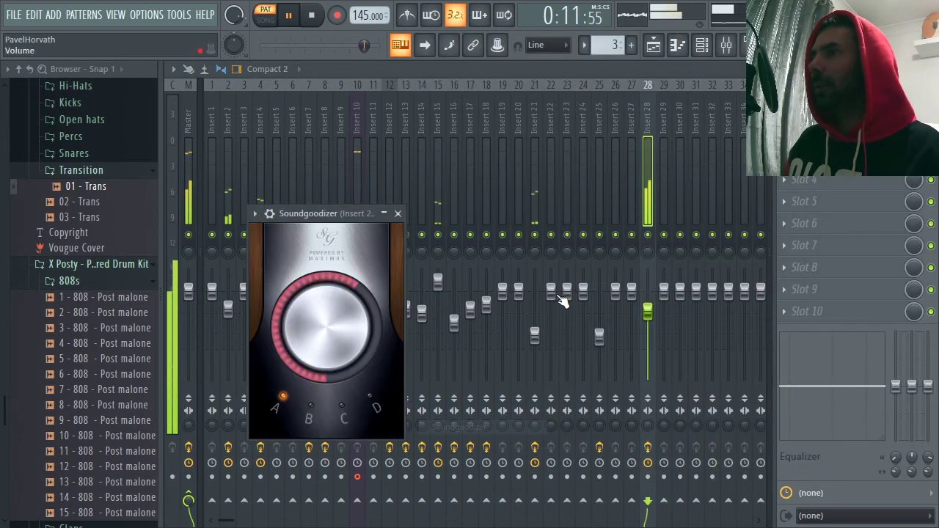
pyautogui.click(347, 413)
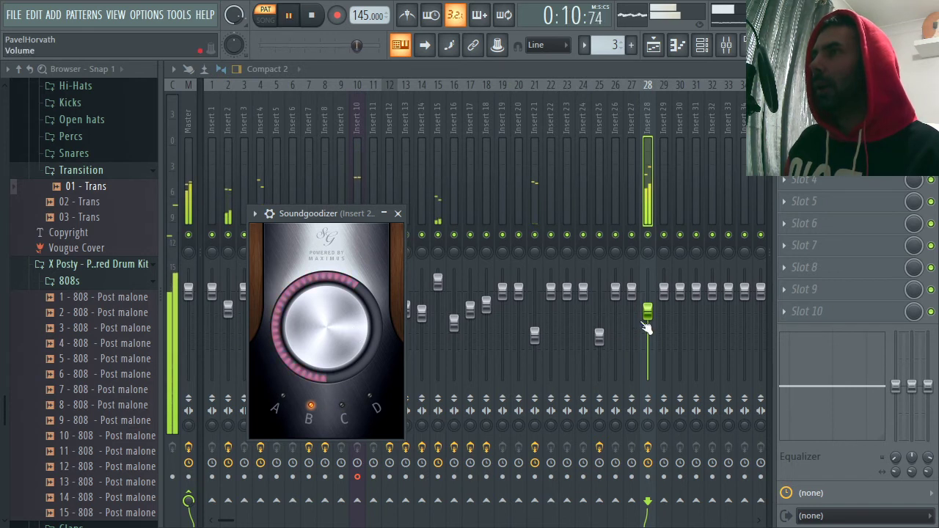
pyautogui.moveTo(647, 328); pyautogui.dragTo(646, 337)
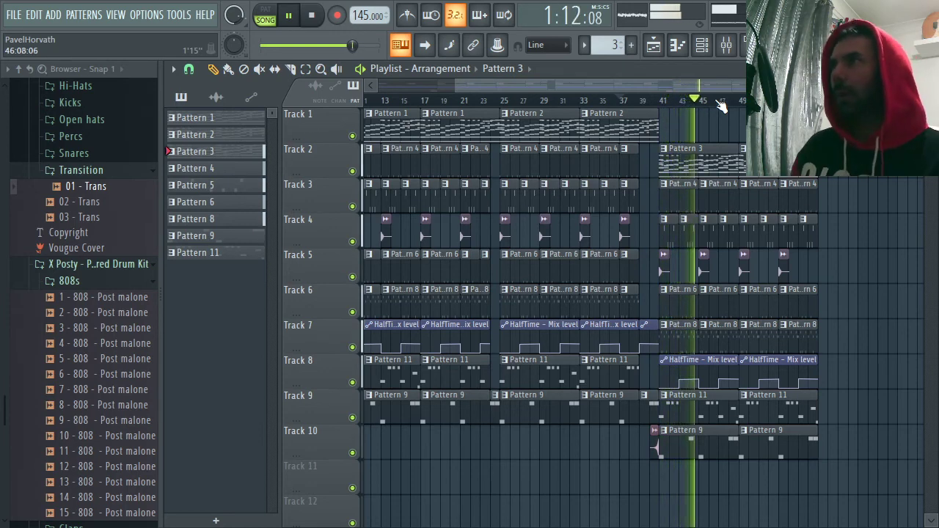
# - Review the FLEX #2 notes in the piano roll while playing the pattern on its own in pattern mode
pyautogui.click(701, 45)
pyautogui.rightClick(493, 292)
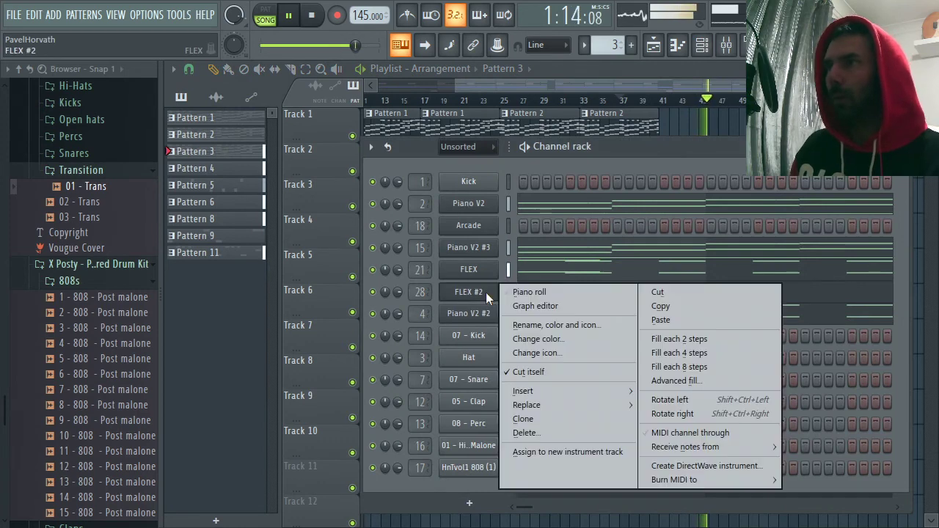
pyautogui.click(532, 292)
pyautogui.hotkey('ctrl', 'a')
pyautogui.press('space')
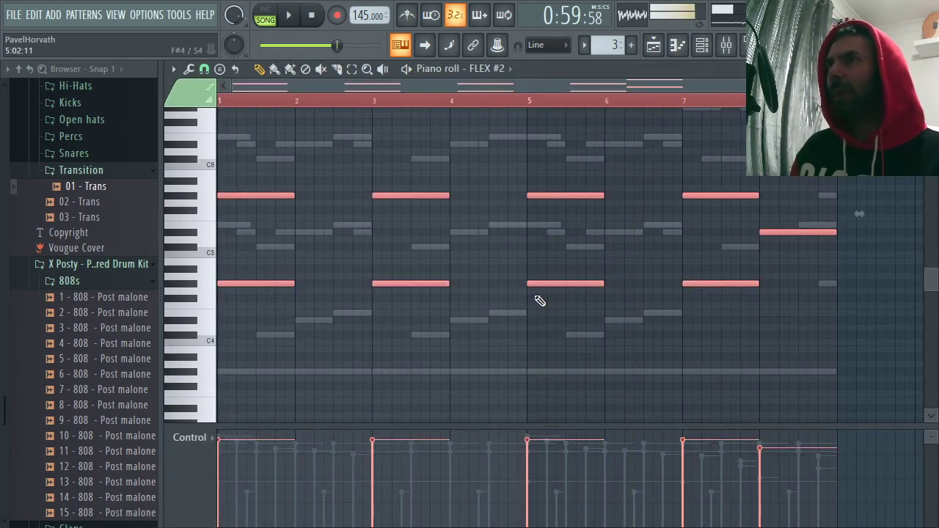
pyautogui.click(270, 18)
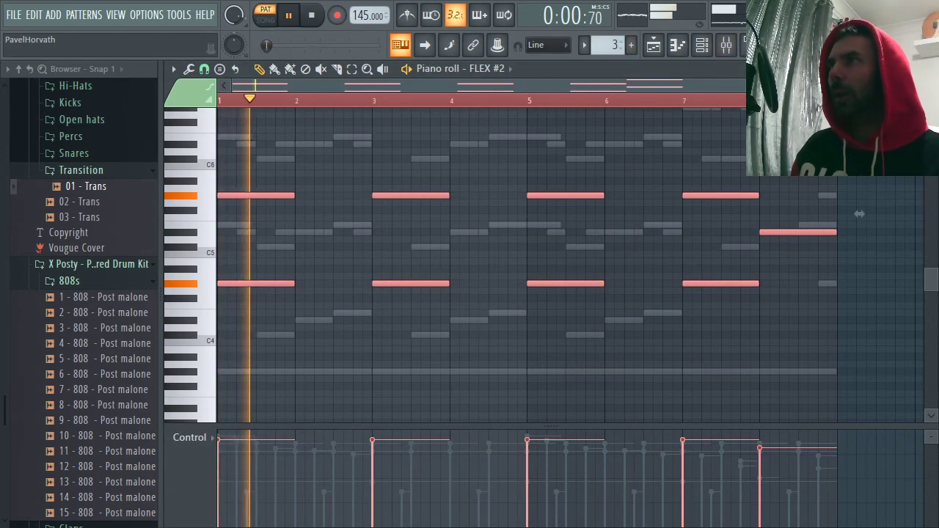
pyautogui.click(930, 69)
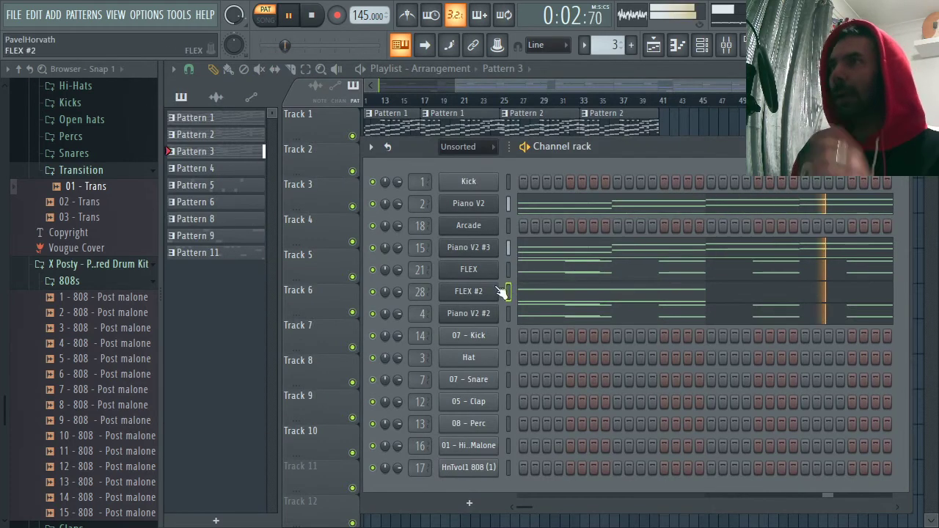
# - Load HalfTime into the fourth effect slot of mixer insert 28
pyautogui.doubleClick(422, 292)
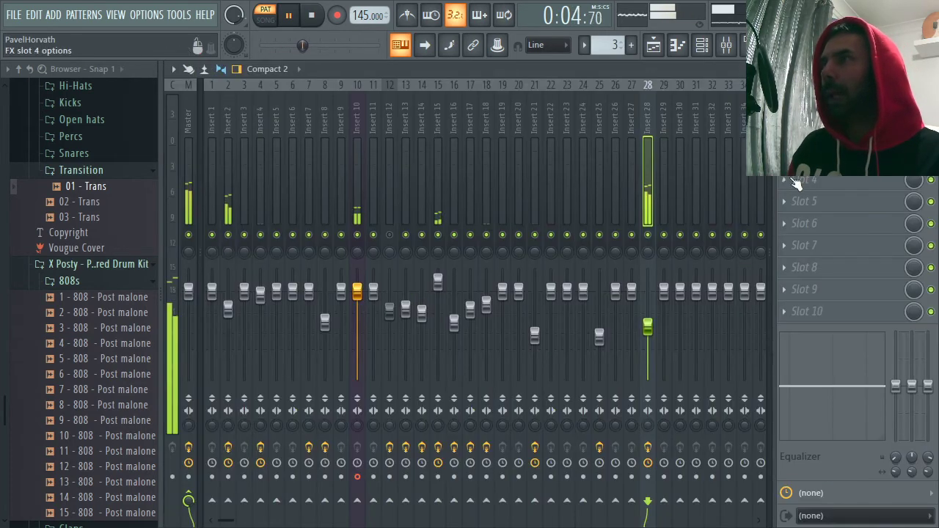
pyautogui.click(790, 176)
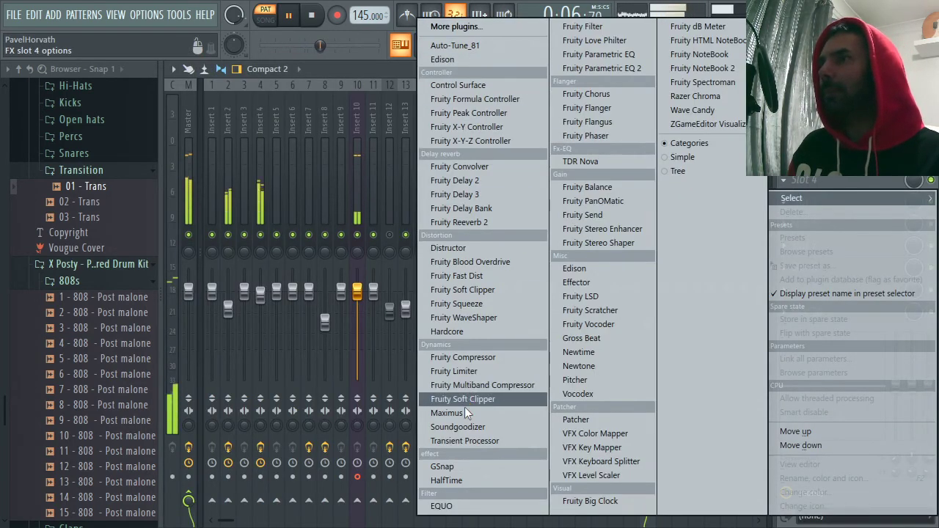
pyautogui.click(449, 481)
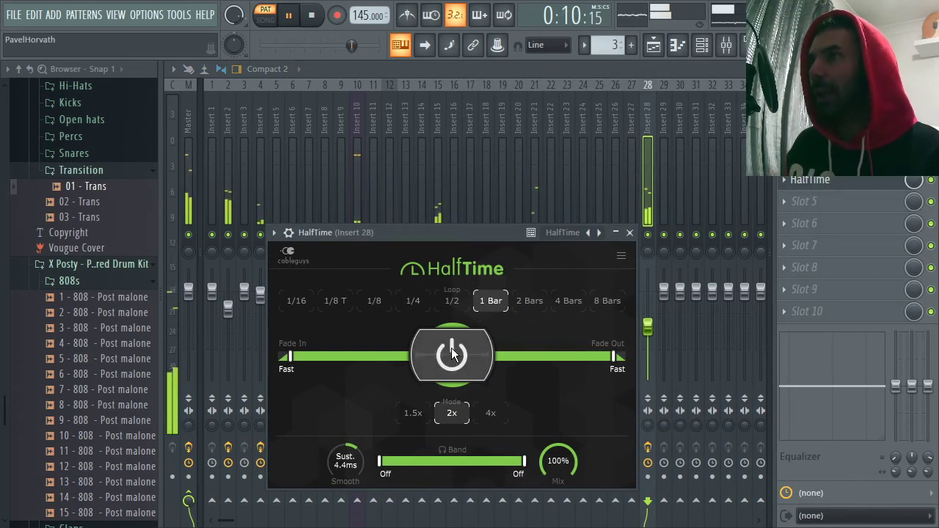
pyautogui.click(630, 233)
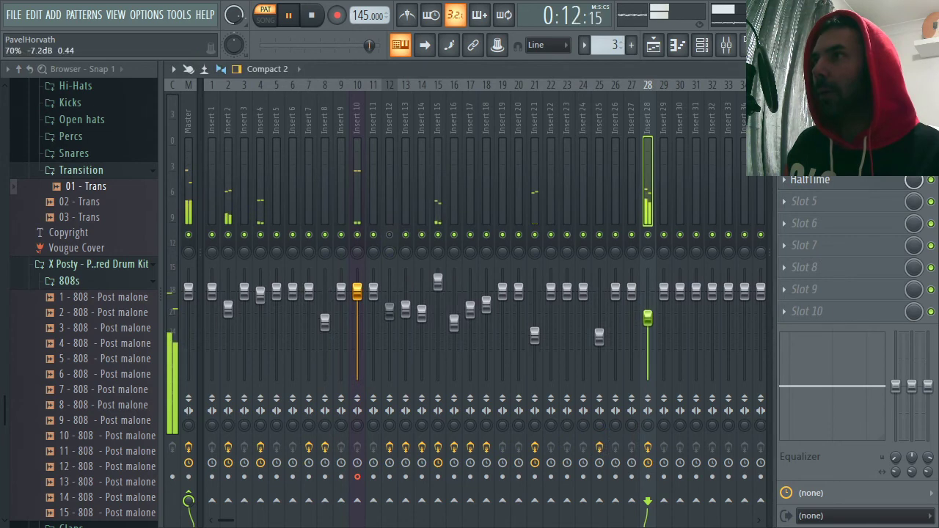
# - Set HalfTime on insert 28 to a 1/4 loop with a 1 Bar fade-out, and lower the insert's volume slightly
pyautogui.click(821, 180)
pyautogui.click(413, 303)
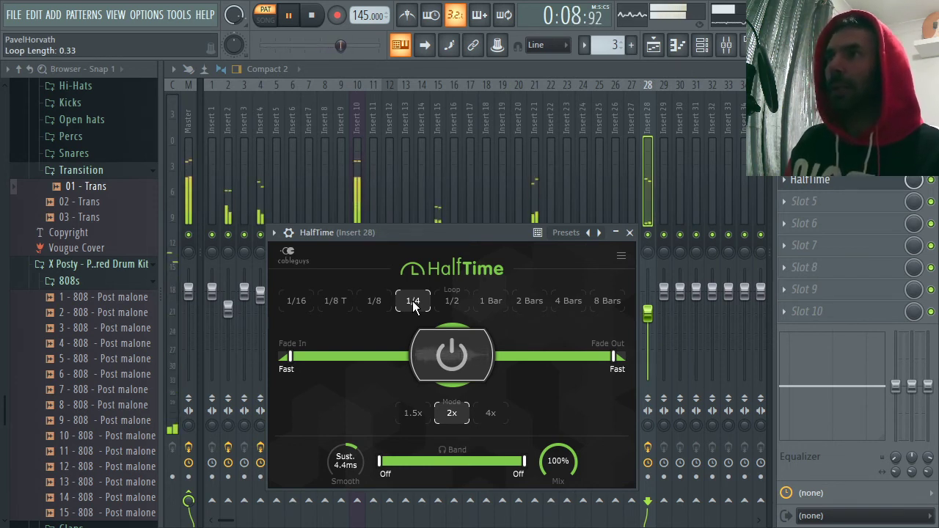
pyautogui.moveTo(614, 357); pyautogui.dragTo(589, 357)
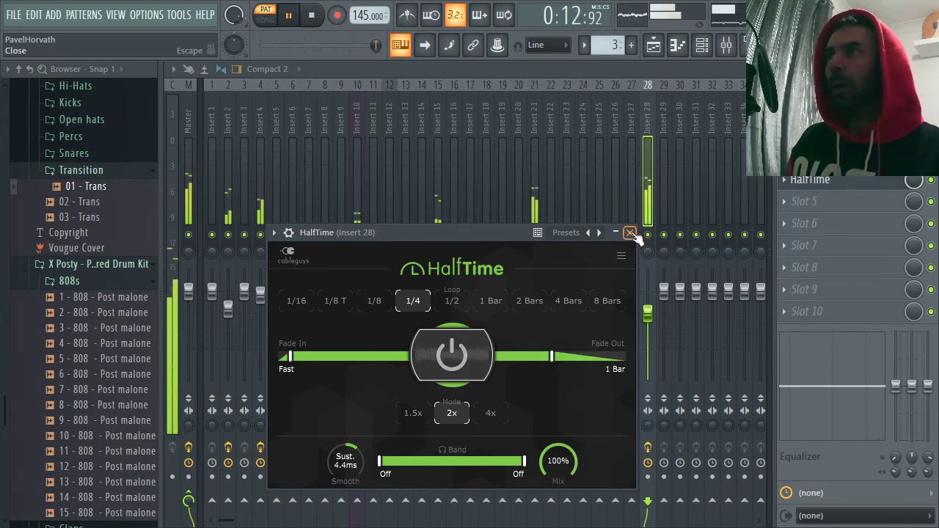
pyautogui.click(630, 233)
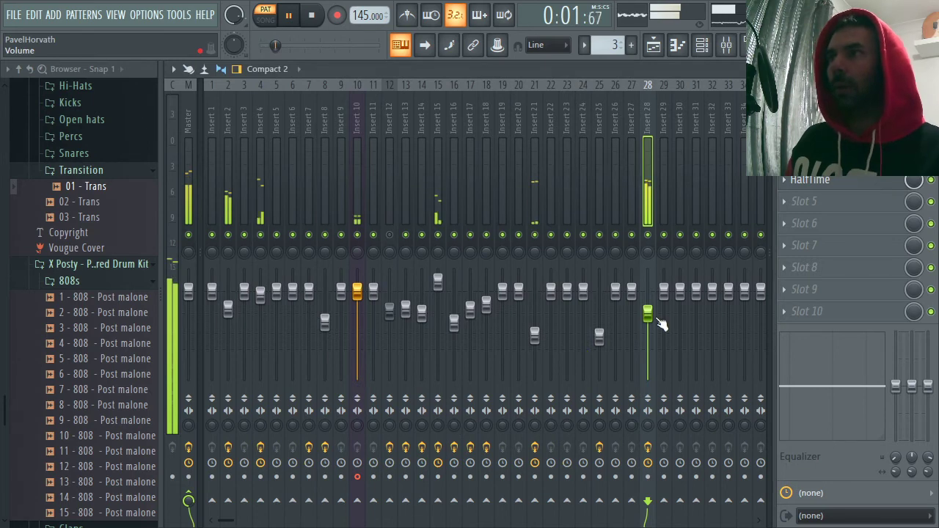
pyautogui.moveTo(648, 314); pyautogui.dragTo(648, 318)
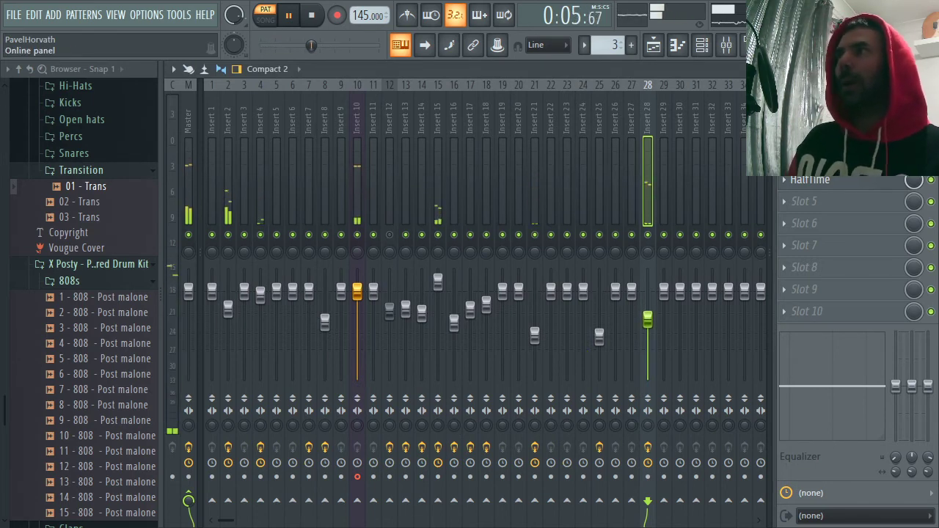
# - Play the arrangement from around bar 37 and check the live stream chat in YouTube Studio
pyautogui.press('F5')
pyautogui.click(714, 88)
pyautogui.click(707, 101)
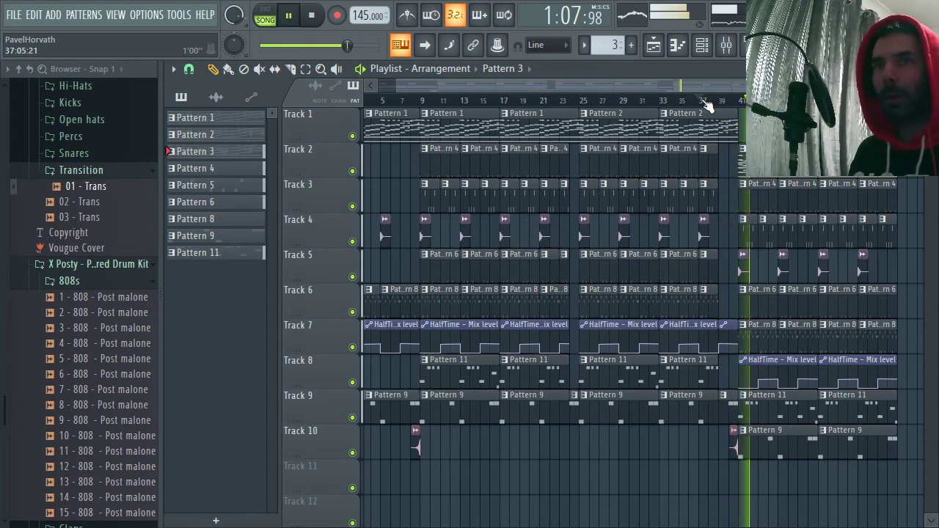
pyautogui.hotkey('alt', 'Tab')
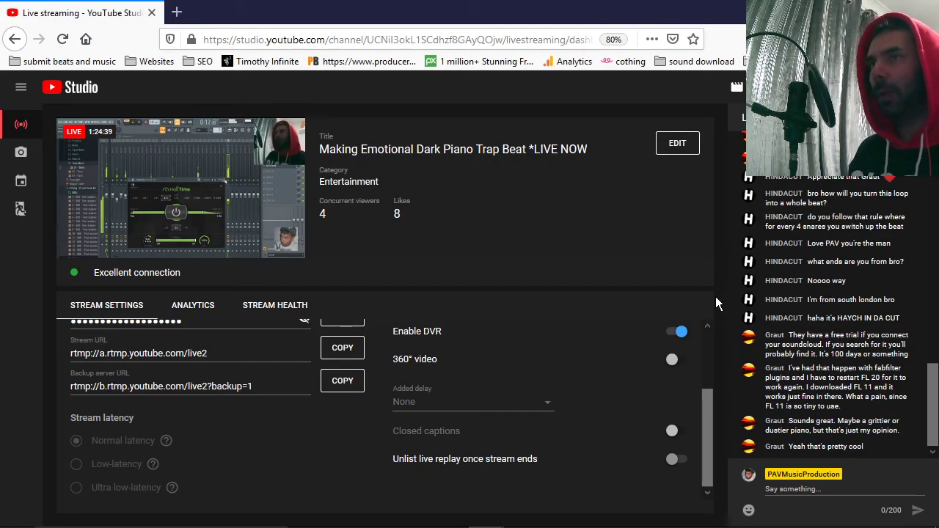
pyautogui.hotkey('alt', 'Tab')
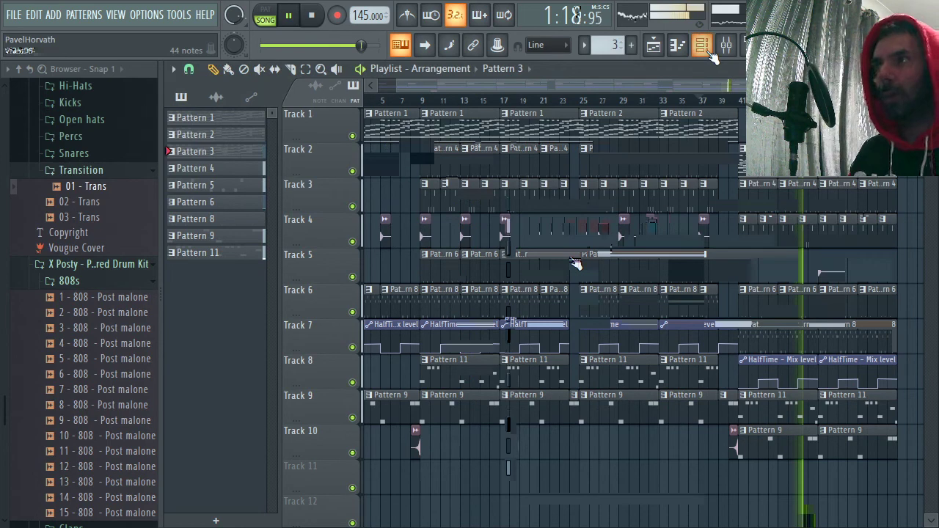
# - Open the FLEX #2 instrument to check its Violins Sustain preset while playing pattern 3 on its own
pyautogui.click(702, 45)
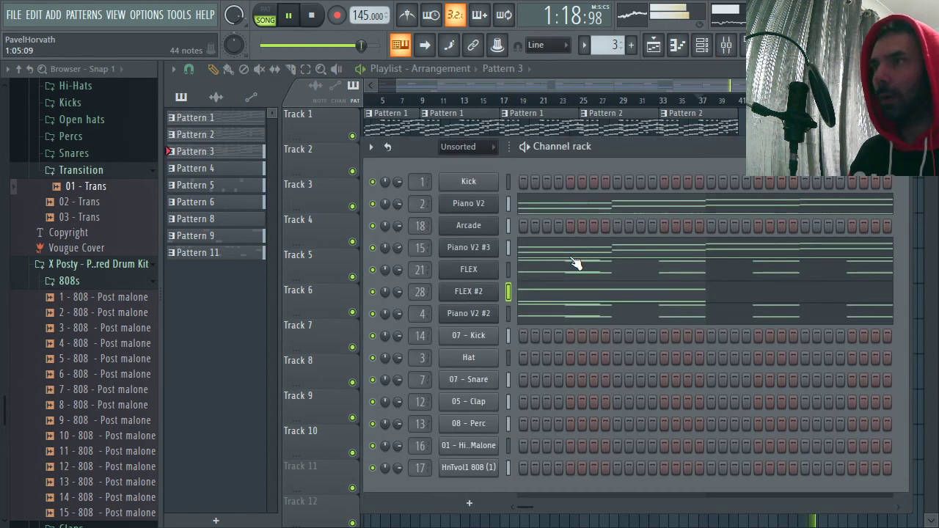
pyautogui.click(469, 293)
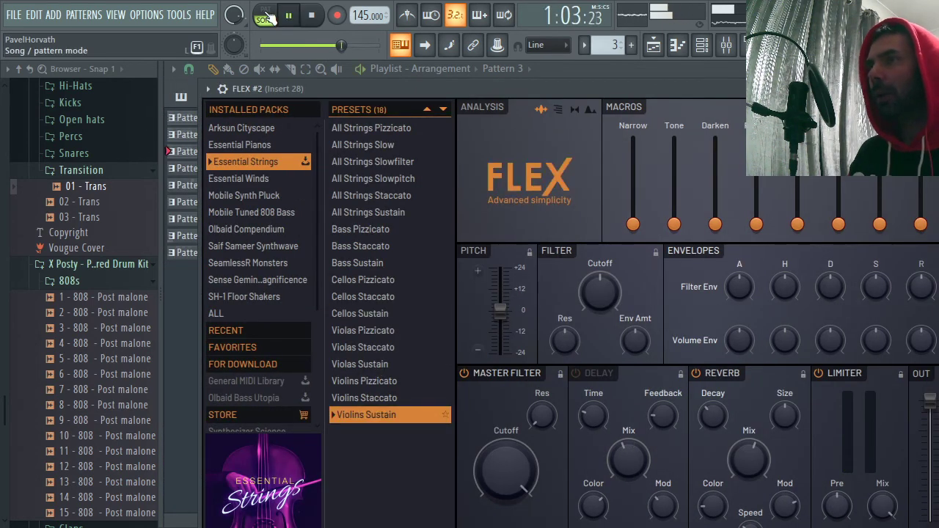
pyautogui.click(266, 19)
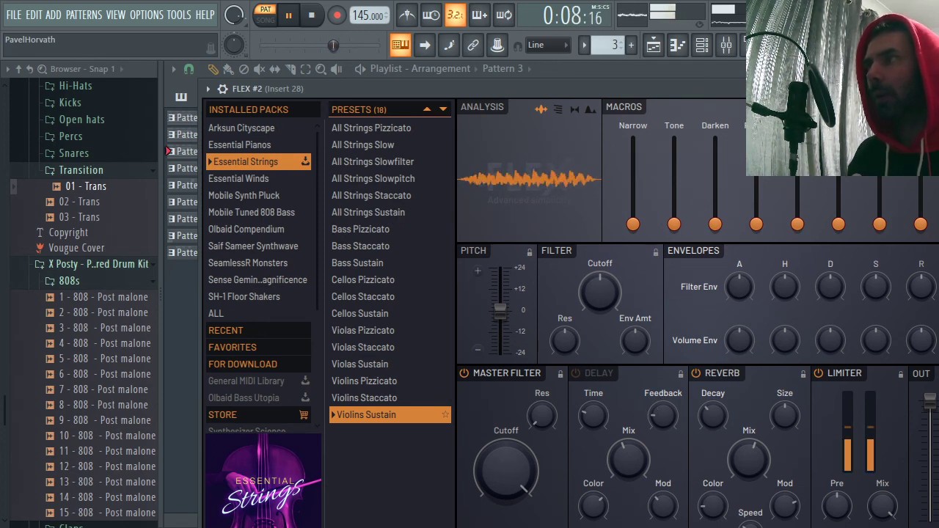
pyautogui.moveTo(902, 89); pyautogui.dragTo(727, 107)
pyautogui.click(766, 107)
pyautogui.press('space')
pyautogui.press('space')
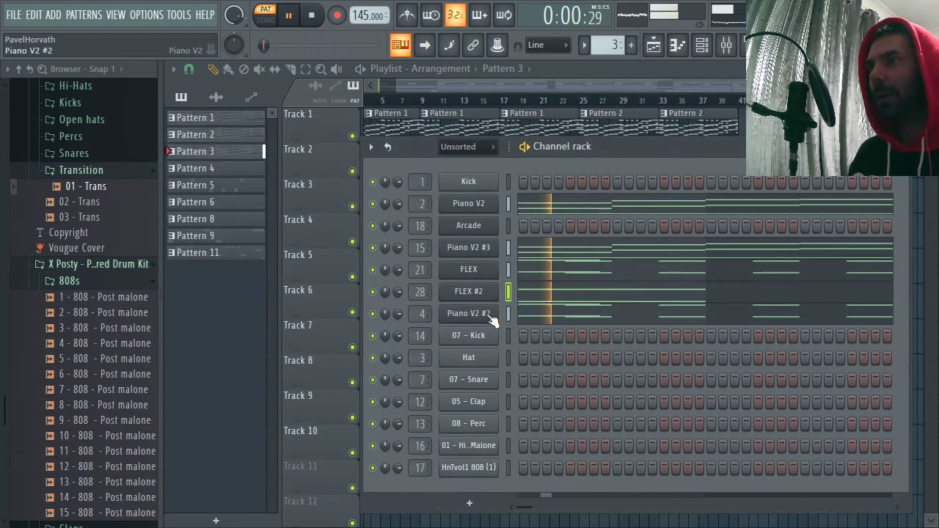
# - Transpose all Piano V2 #2 notes in pattern 3 down one octave and play the pattern from the start
pyautogui.rightClick(491, 315)
pyautogui.click(525, 315)
pyautogui.press('space')
pyautogui.press('space')
pyautogui.hotkey('ctrl', 'a')
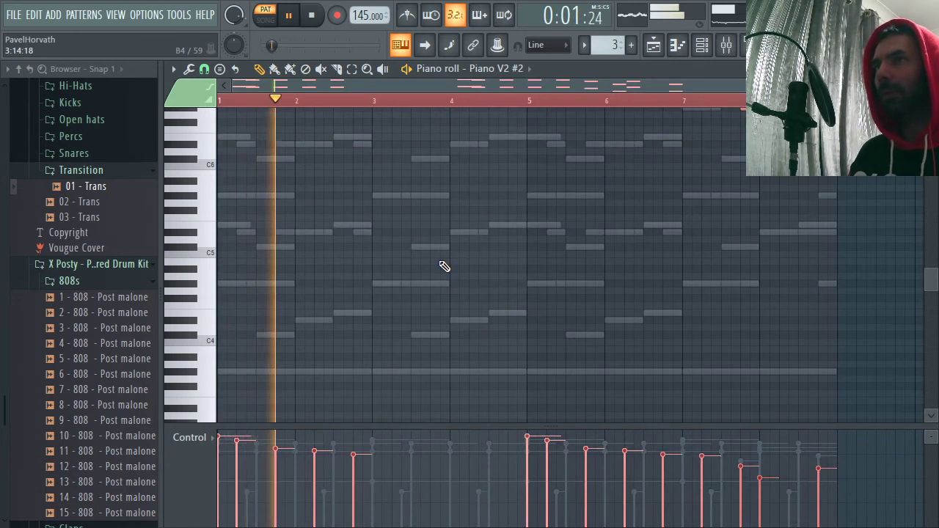
pyautogui.press('space')
pyautogui.press('space')
pyautogui.scroll(4, 513, 259)
pyautogui.scroll(3, 564, 258)
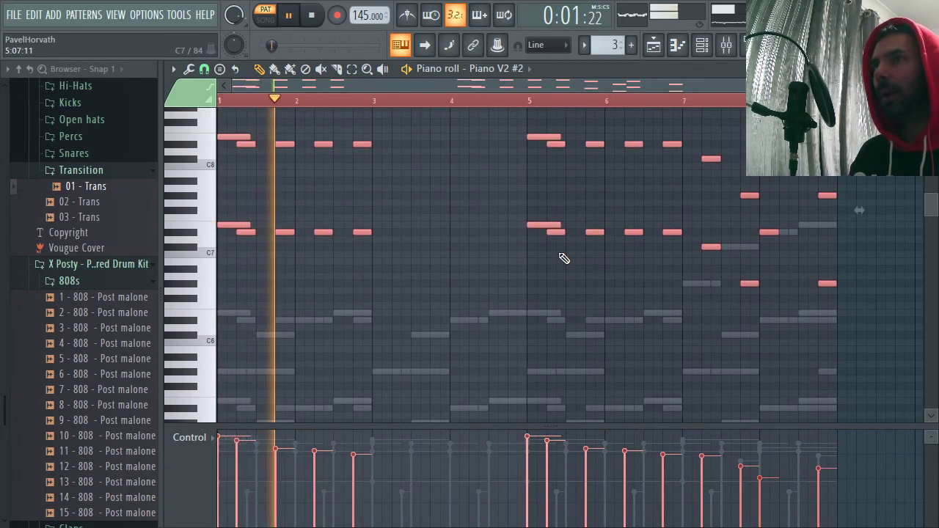
pyautogui.hotkey('ctrl', 'Down')
pyautogui.press('space')
pyautogui.press('space')
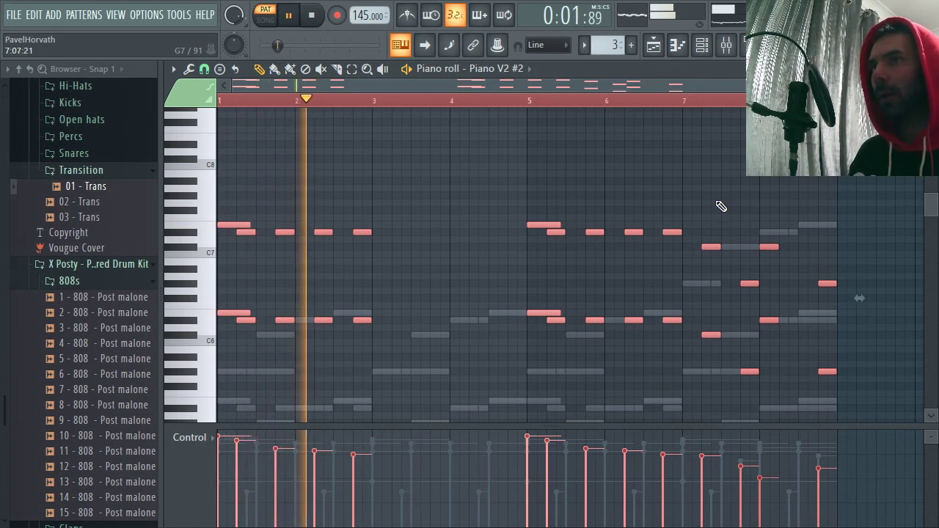
# - Try the Piano V2 #2 notes one further octave down, play the pattern, and close the piano roll
pyautogui.hotkey('ctrl', 'Down')
pyautogui.press('space')
pyautogui.press('space')
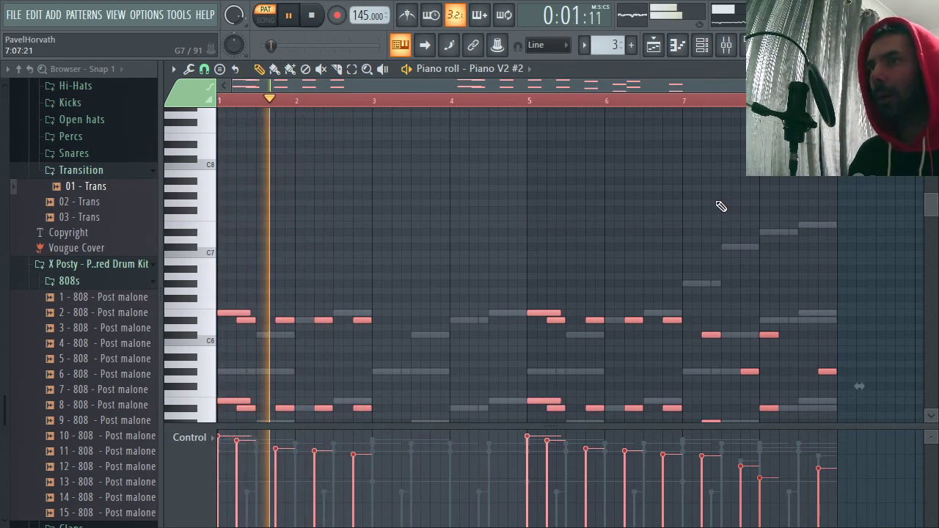
pyautogui.scroll(-3, 727, 194)
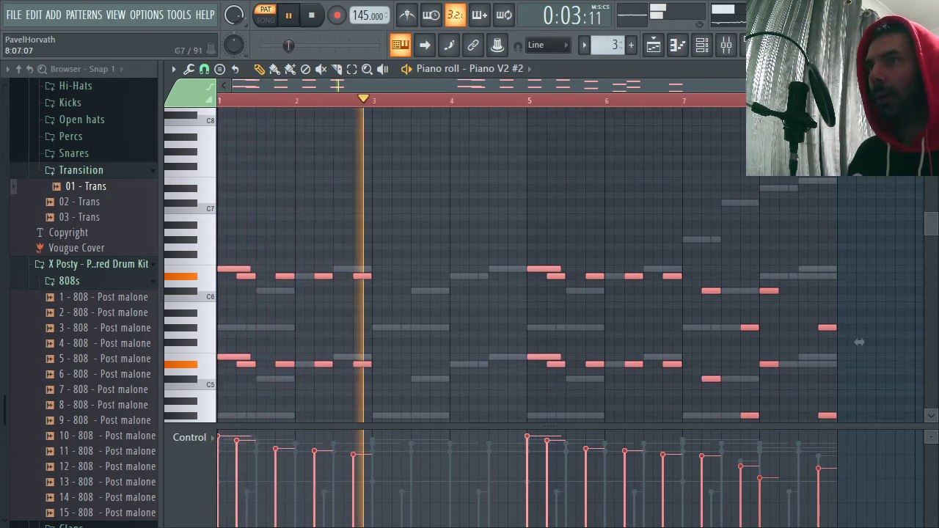
pyautogui.click(929, 69)
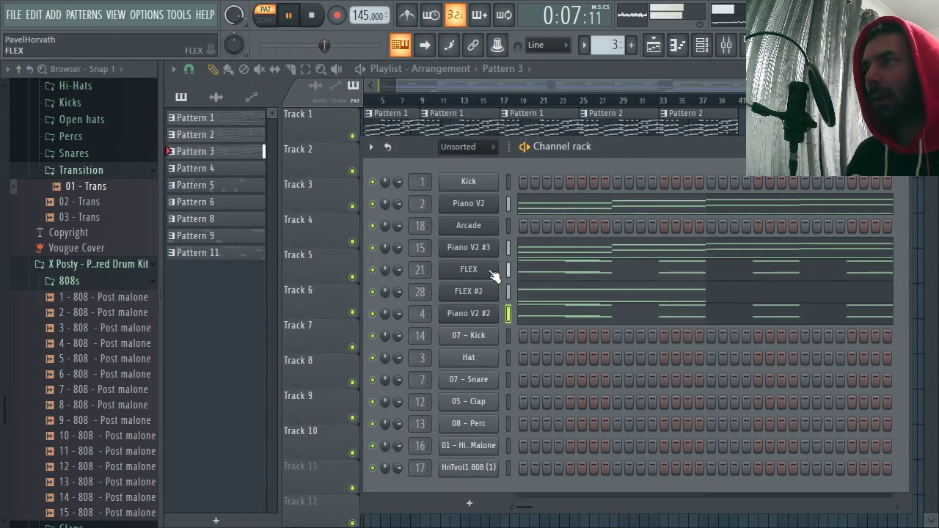
# - Undo the last octave transposition of the Piano V2 #2 notes
pyautogui.rightClick(476, 318)
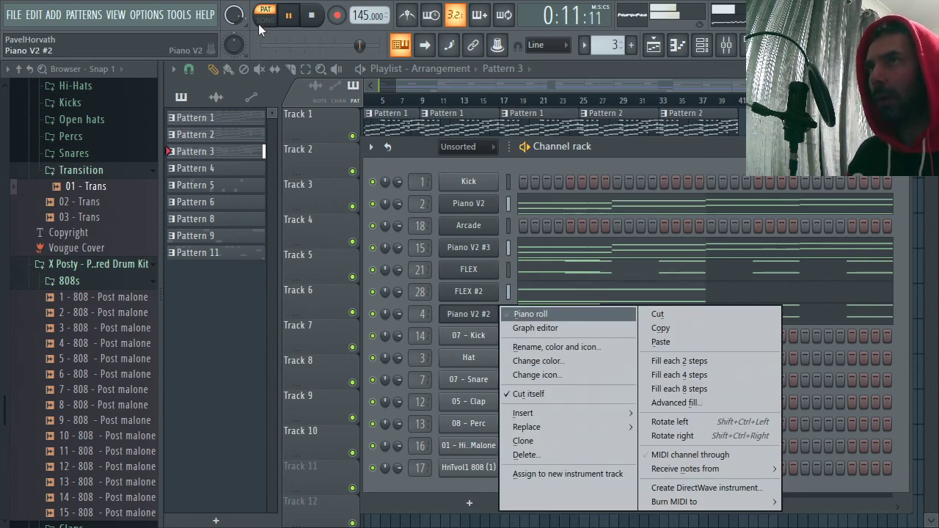
pyautogui.click(371, 46)
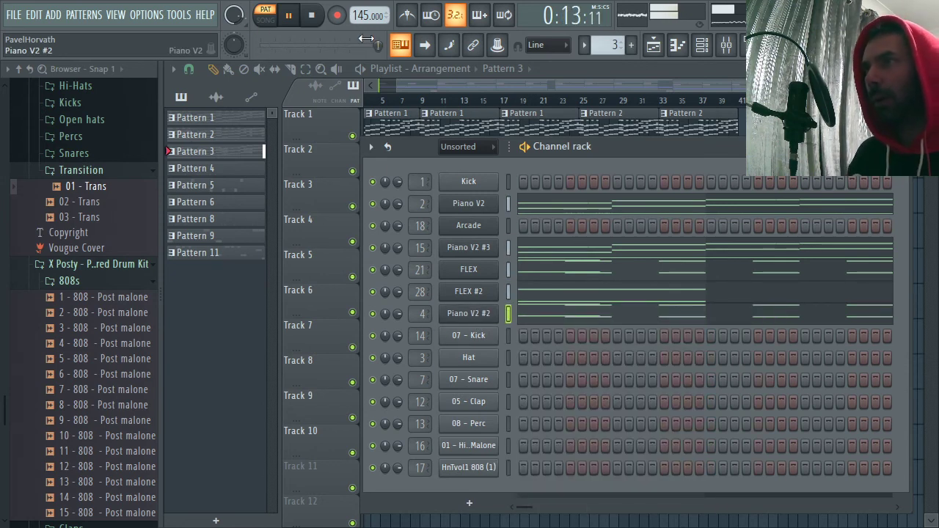
pyautogui.hotkey('ctrl', 'z')
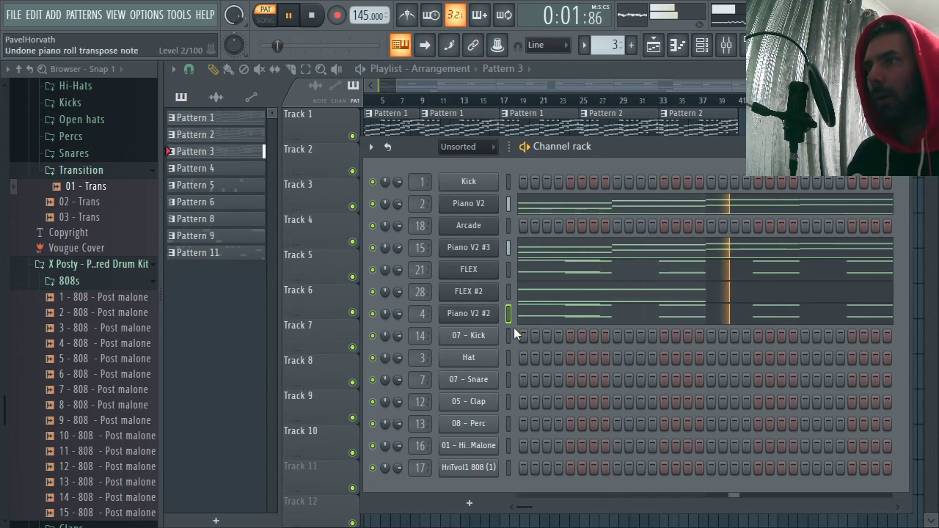
# - Undo the preceding edits and shift the Piano V2 #2 notes of pattern 3 up one octave in the piano roll
pyautogui.hotkey('ctrl', 'alt', 'z')
pyautogui.hotkey('ctrl', 'alt', 'z')
pyautogui.hotkey('ctrl', 'alt', 'z')
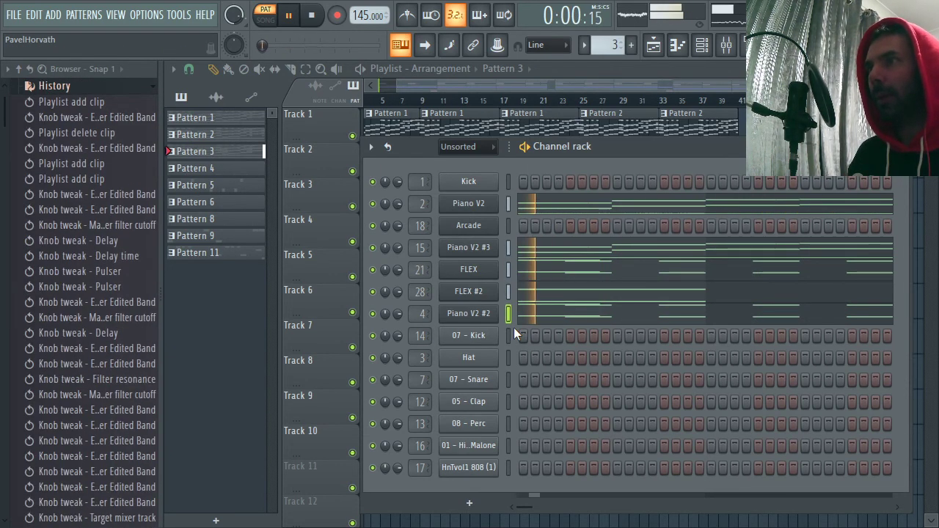
pyautogui.rightClick(504, 316)
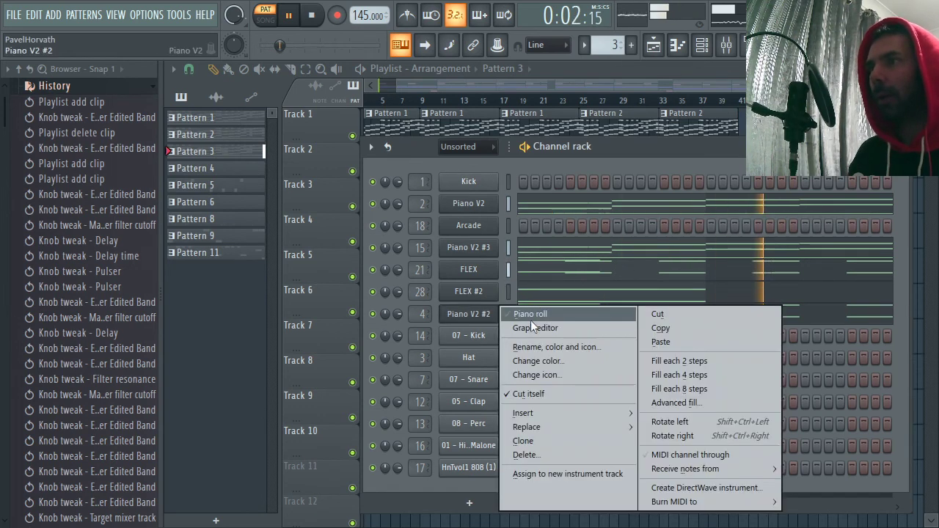
pyautogui.click(531, 320)
pyautogui.hotkey('ctrl', 'Down')
pyautogui.hotkey('ctrl', 'Down')
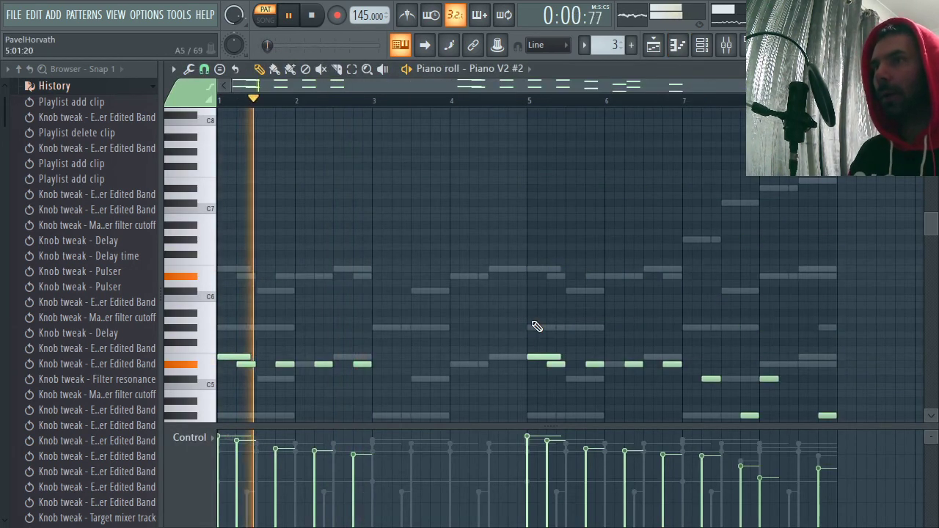
pyautogui.scroll(-2, 550, 308)
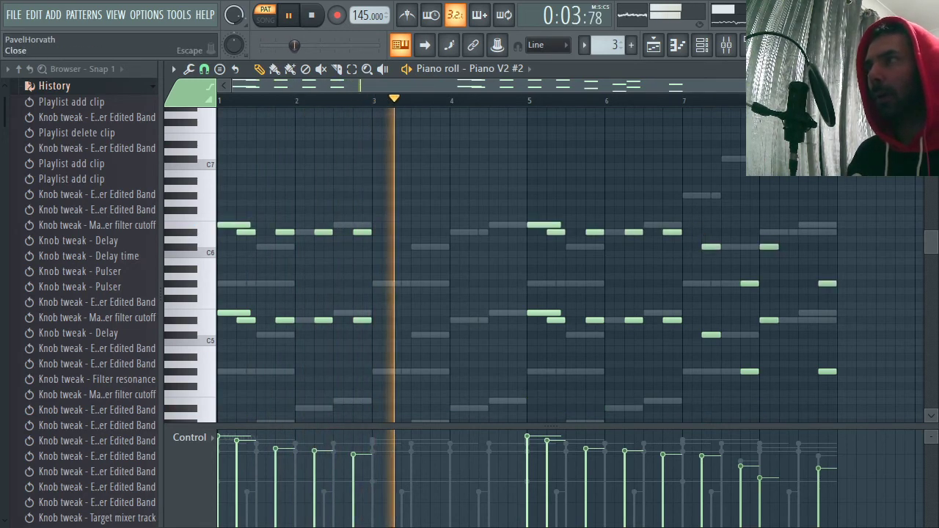
pyautogui.press('F7')
# - Select all FLEX #2 notes in pattern 3, transpose them up one octave, and close the piano roll
pyautogui.rightClick(484, 294)
pyautogui.click(519, 293)
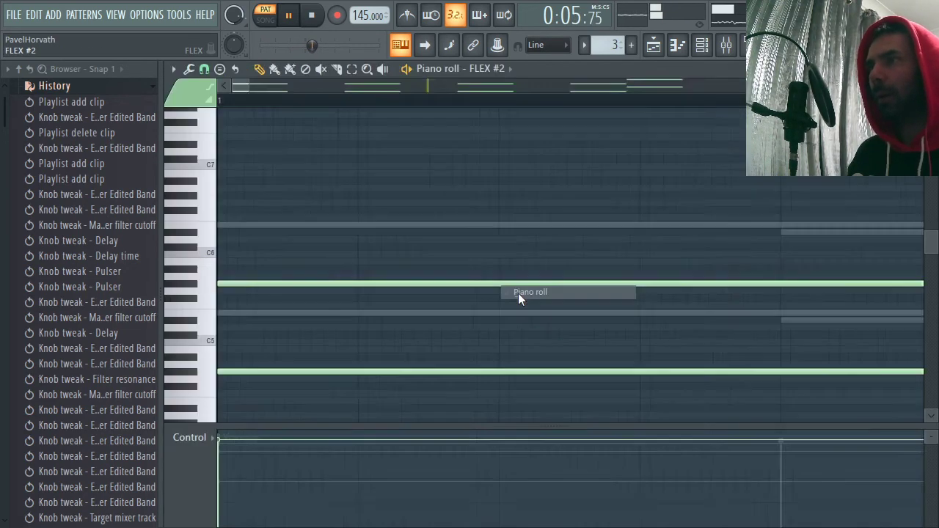
pyautogui.hotkey('ctrl', 'a')
pyautogui.hotkey('ctrl', 'Up')
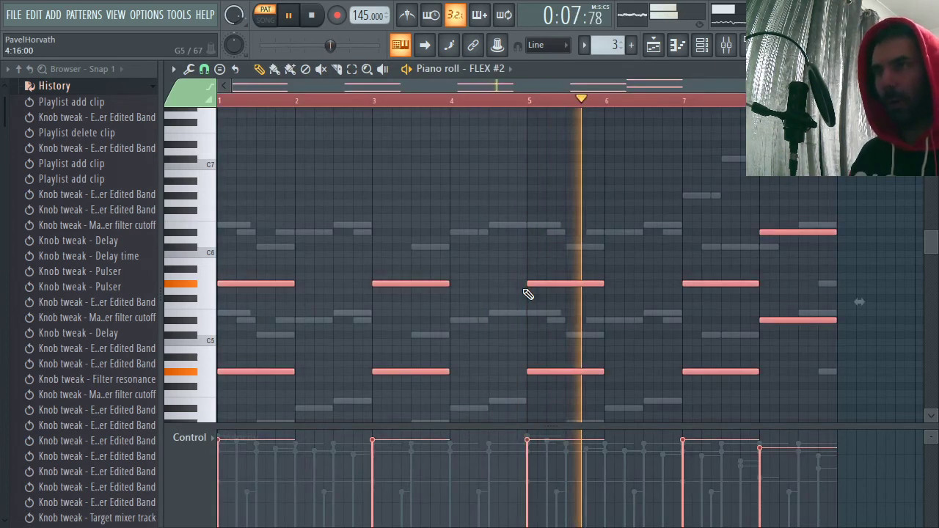
pyautogui.click(926, 69)
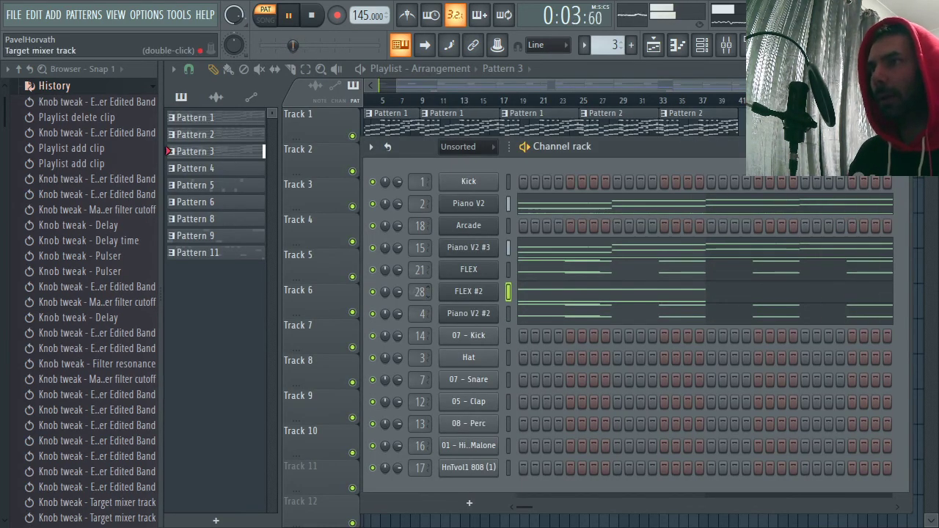
# - Add Fruity Reeverb 2 to slot 5 of the FLEX #2 mixer track and raise its wet level
pyautogui.doubleClick(420, 292)
pyautogui.click(784, 199)
pyautogui.moveTo(817, 201)
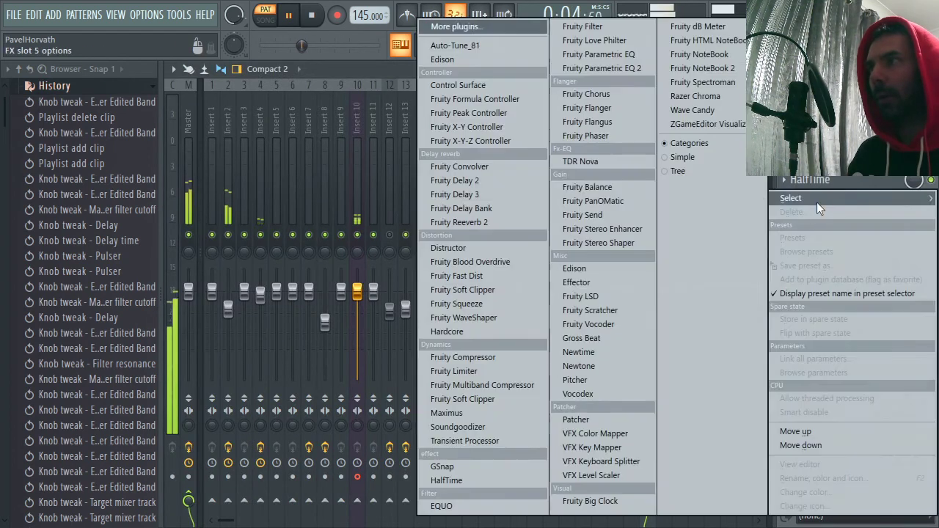
pyautogui.click(491, 222)
pyautogui.moveTo(662, 302); pyautogui.dragTo(661, 284)
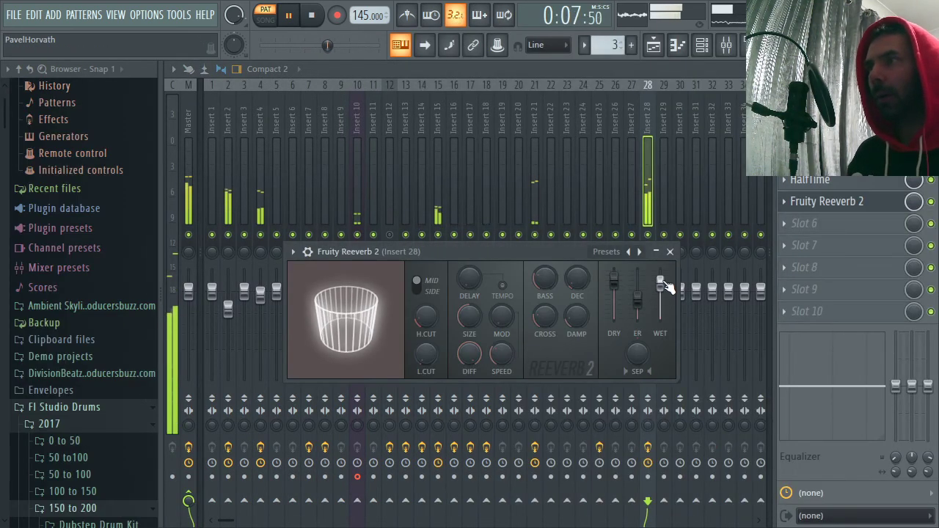
# - Reduce the mix level of the Fruity Reeverb 2 slot to about 95% and recheck its settings
pyautogui.moveTo(914, 202); pyautogui.dragTo(913, 207)
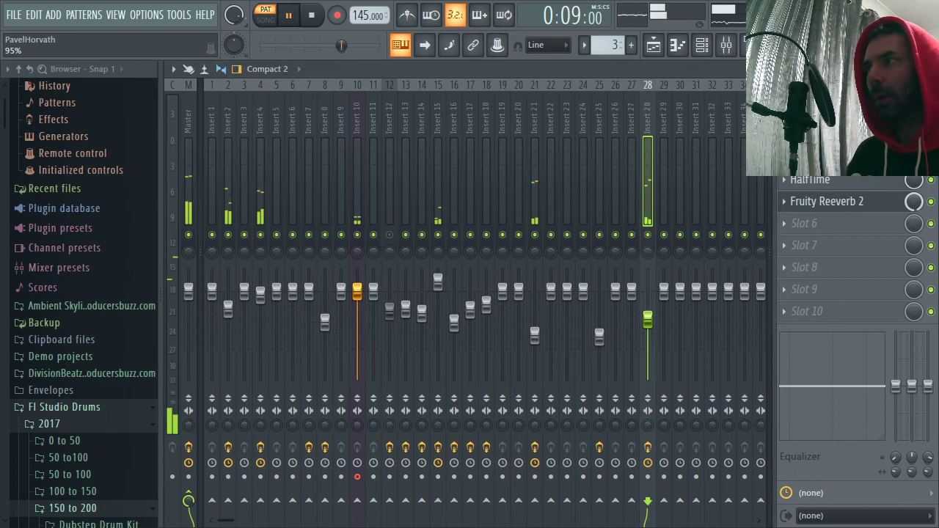
pyautogui.click(884, 207)
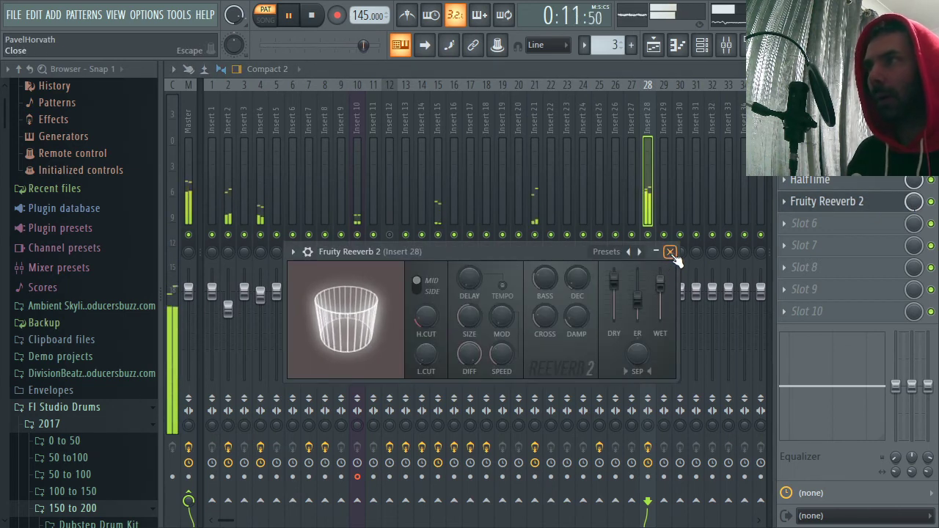
pyautogui.click(670, 251)
# - Add a second Fruity Reeverb 2 to slot 6 of Insert 28 and adjust its wet level
pyautogui.click(790, 224)
pyautogui.click(535, 225)
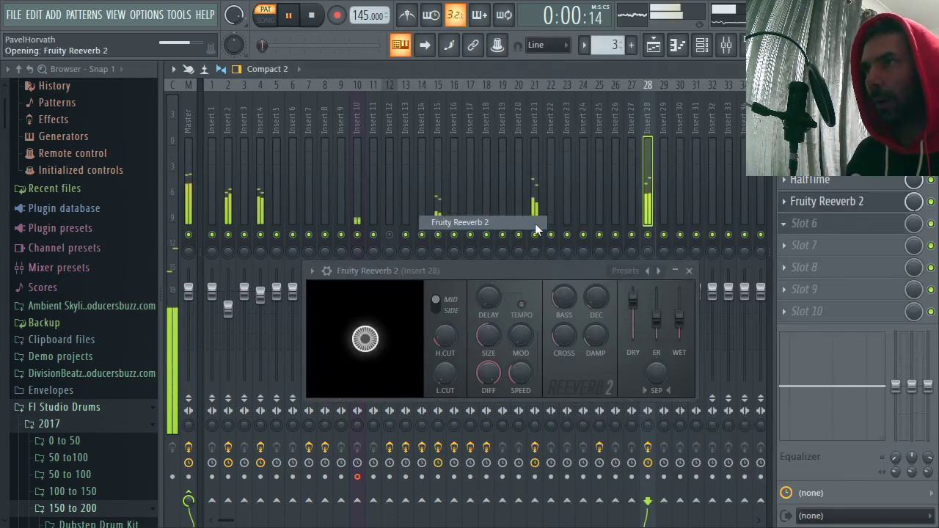
pyautogui.moveTo(680, 322); pyautogui.dragTo(648, 324)
pyautogui.click(689, 271)
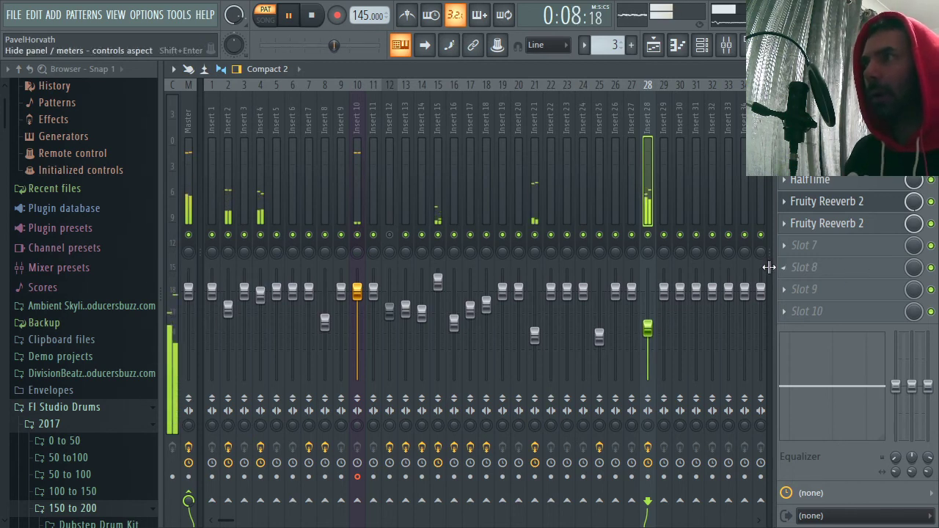
# - Add Fruity Parametric EQ to slot 7 of Insert 28, cutting the 90 and 250 Hz bands and slightly boosting 1500 to 8000 Hz
pyautogui.click(808, 245)
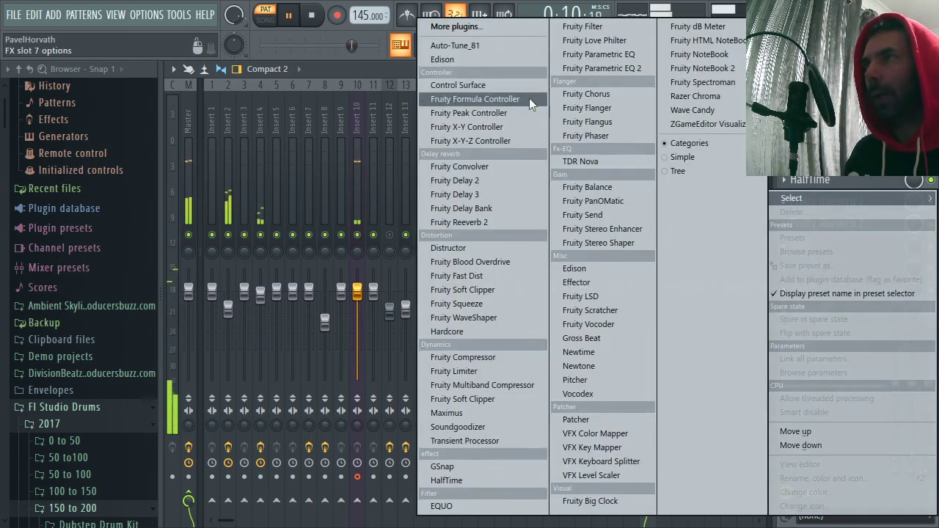
pyautogui.click(580, 53)
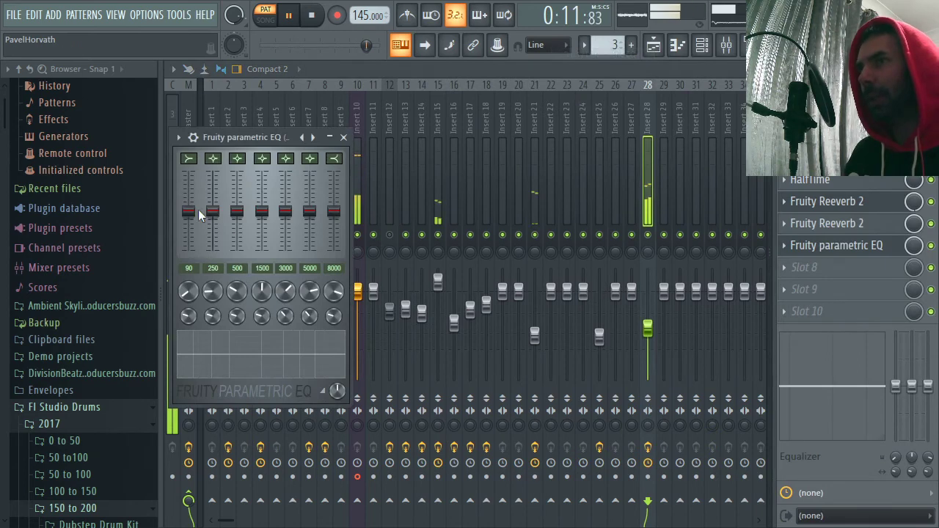
pyautogui.moveTo(212, 212); pyautogui.dragTo(212, 235)
pyautogui.moveTo(285, 212); pyautogui.dragTo(286, 194)
pyautogui.moveTo(309, 211); pyautogui.dragTo(310, 205)
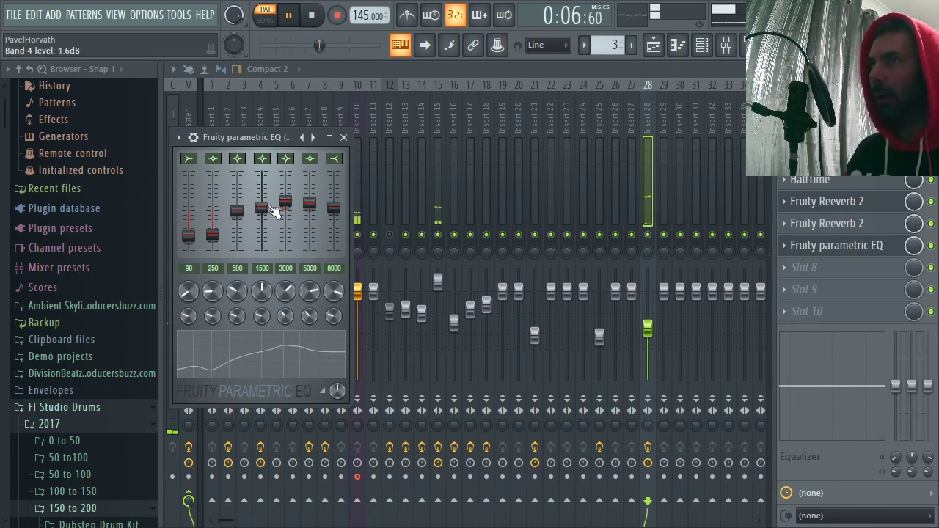
pyautogui.moveTo(286, 202); pyautogui.dragTo(297, 207)
pyautogui.click(344, 137)
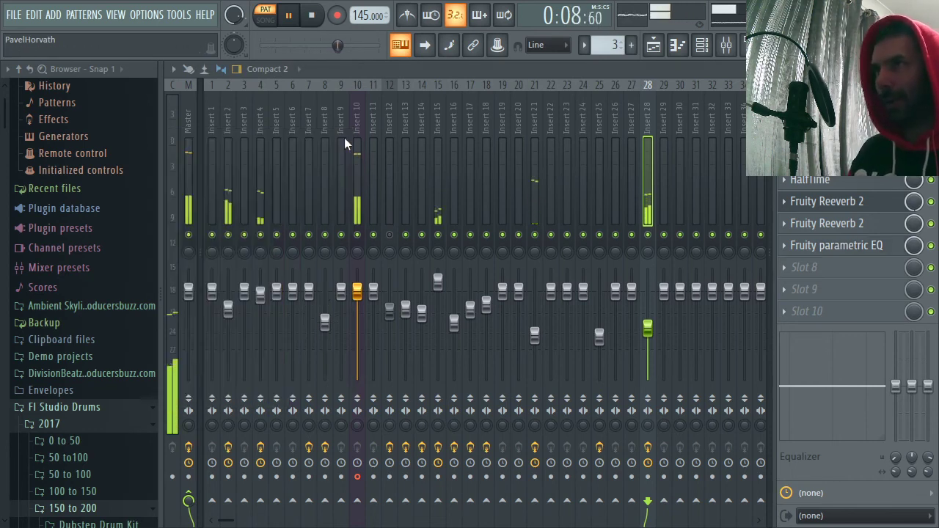
# - Return from the mixer to the playlist and play the arrangement in song mode from about bar 39
pyautogui.click(930, 69)
pyautogui.click(545, 102)
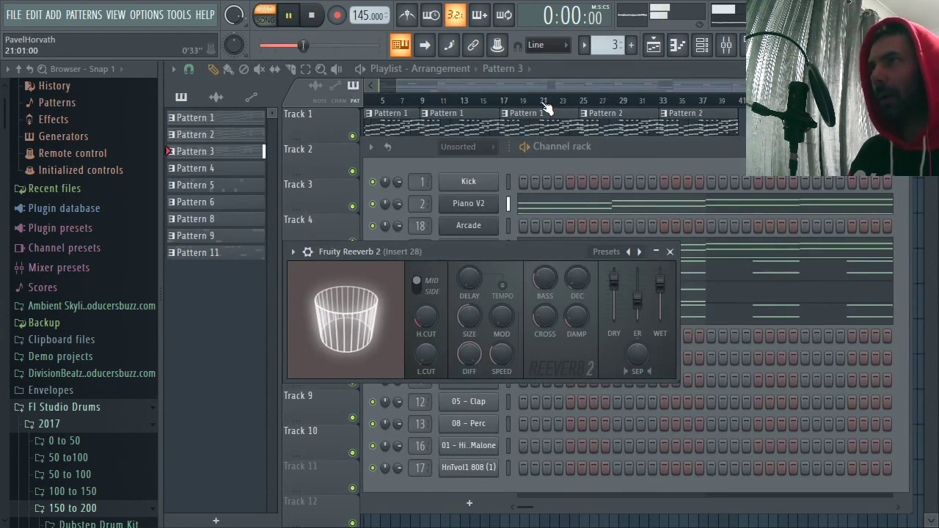
pyautogui.click(719, 102)
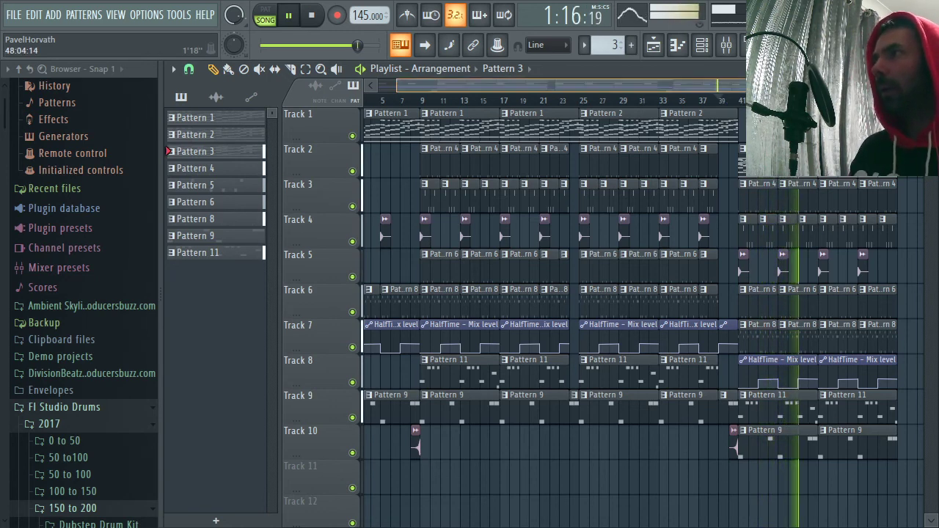
# - Place a 01 - Trans clip on Track 11 at the end of the pattern 3 section and stop playback after listening
pyautogui.moveTo(812, 86); pyautogui.dragTo(865, 86)
pyautogui.click(691, 440)
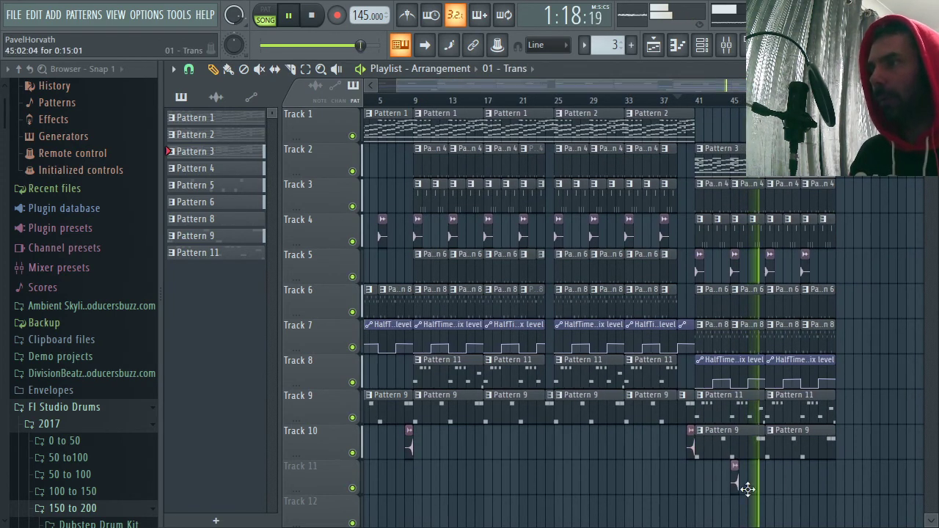
pyautogui.click(832, 477)
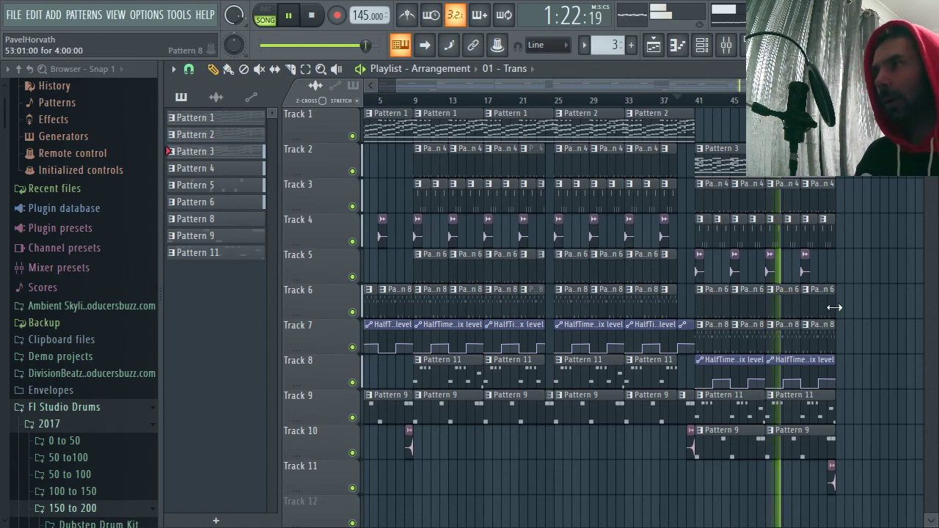
pyautogui.moveTo(855, 86); pyautogui.dragTo(808, 86)
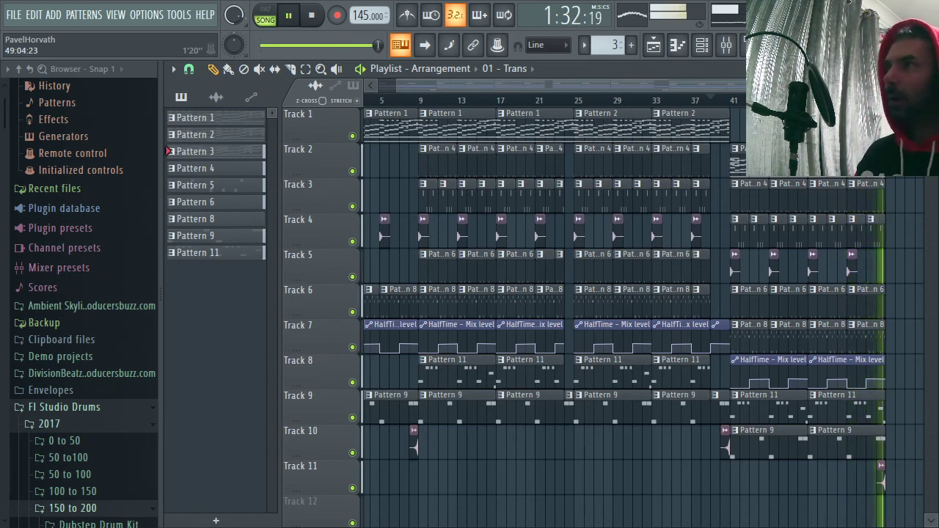
pyautogui.press('space')
# - Set the playlist's playback position to bar 9 and look over the full arrangement
pyautogui.scroll(2, 414, 109)
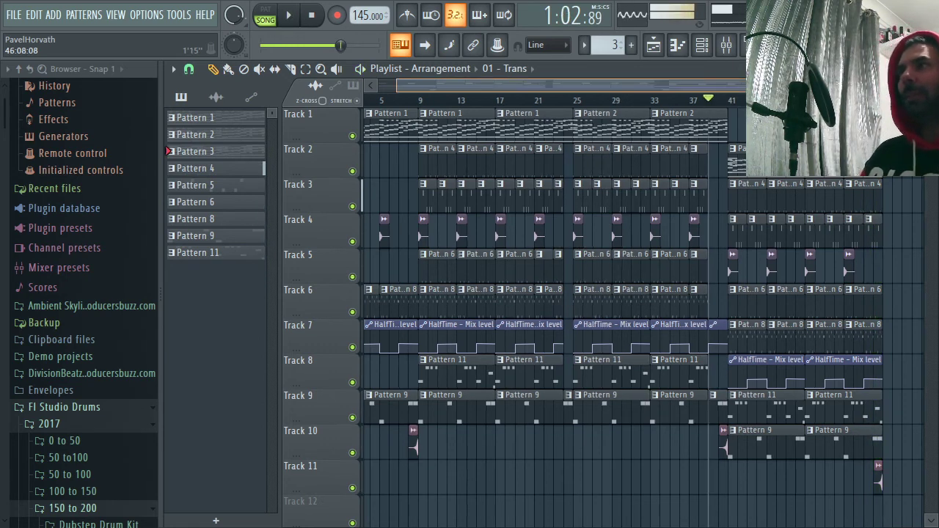
pyautogui.click(424, 102)
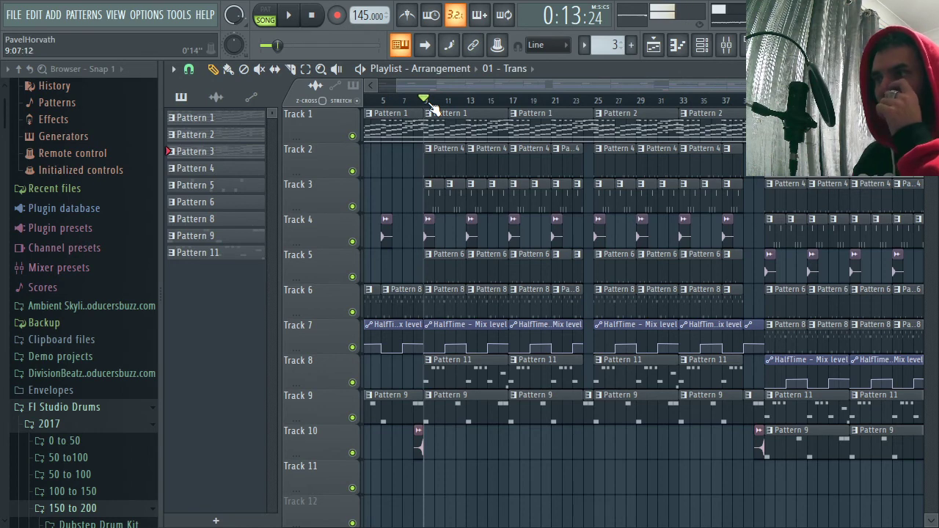
pyautogui.scroll(-3, 445, 85)
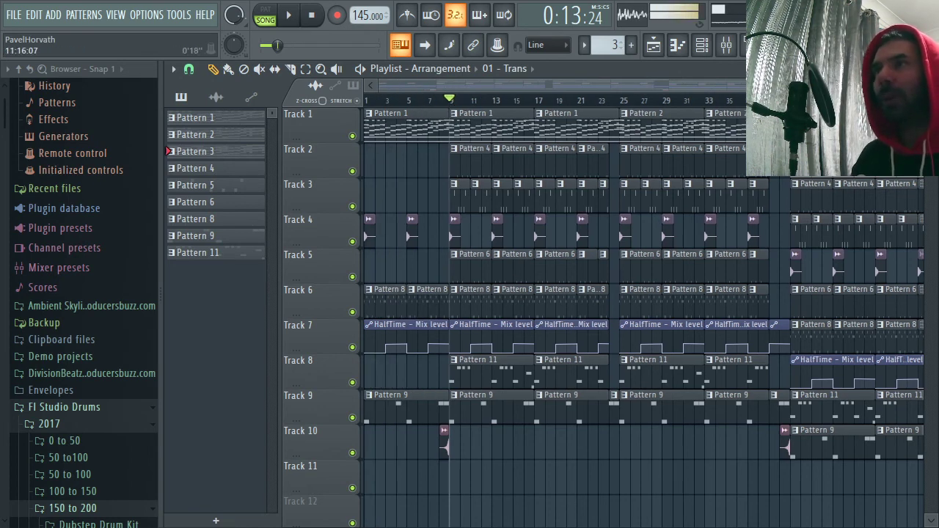
pyautogui.scroll(1, 446, 85)
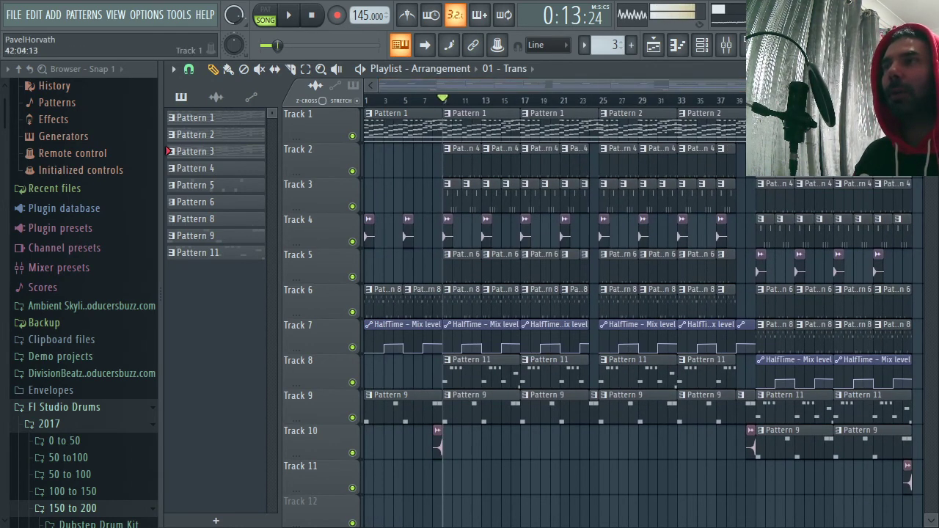
pyautogui.scroll(-1, 446, 85)
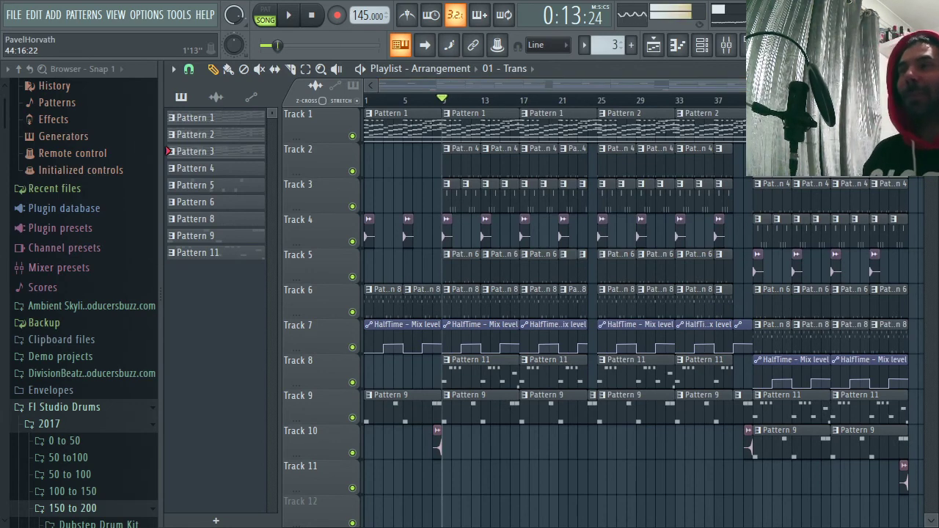
# - Switch to YouTube Studio in the browser to check the live chat, and return to FL Studio
pyautogui.hotkey('alt', 'Tab')
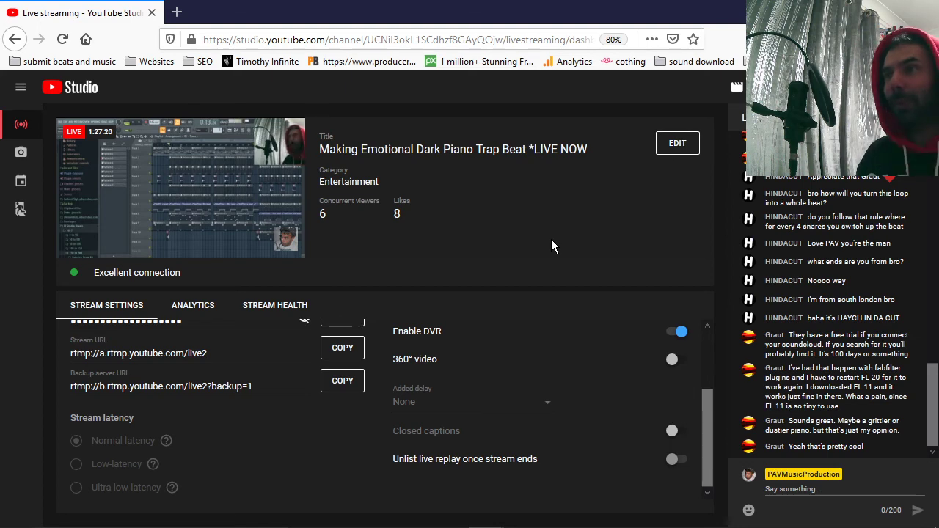
pyautogui.hotkey('alt', 'Tab')
# - Play the arrangement from bar 9, listen to the transition into the pattern 3 section, and stop playback
pyautogui.press('space')
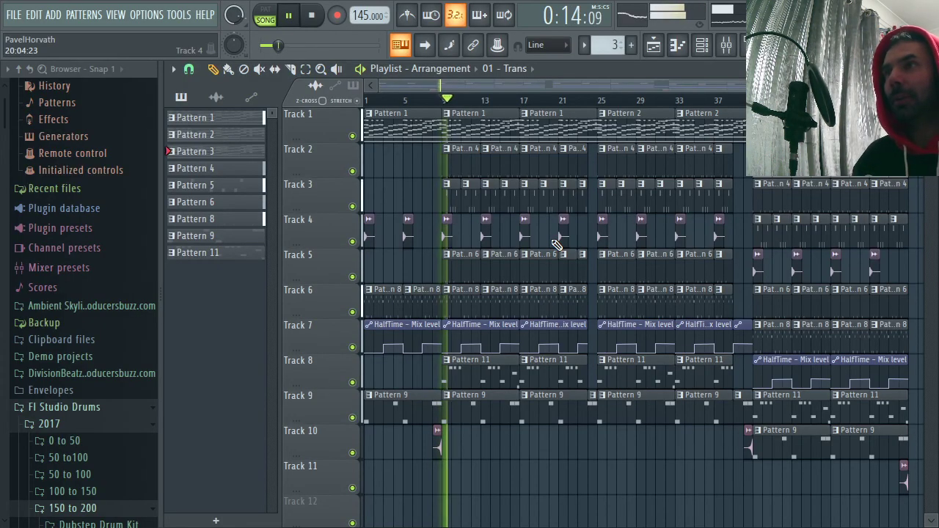
pyautogui.moveTo(804, 85)
pyautogui.mouseDown()
pyautogui.moveTo(789, 85)
pyautogui.moveTo(798, 85)
pyautogui.mouseUp()
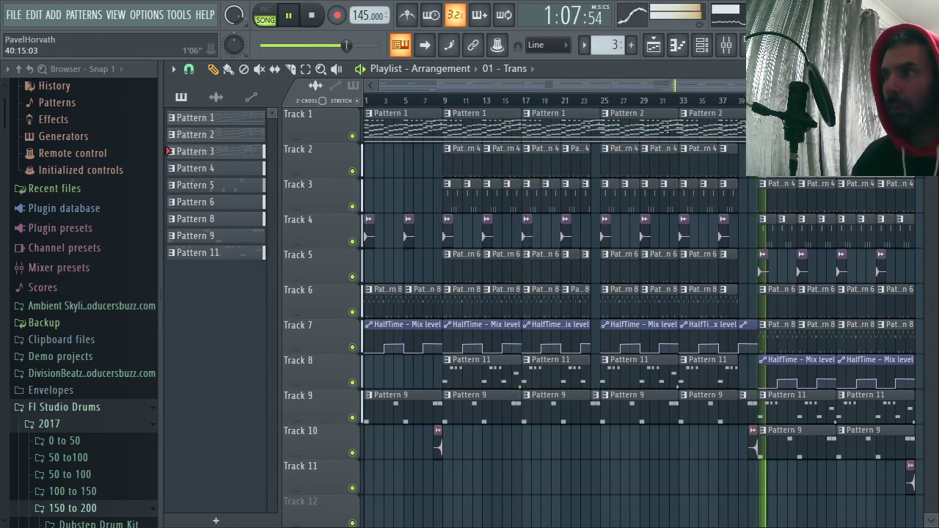
pyautogui.scroll(3, 668, 91)
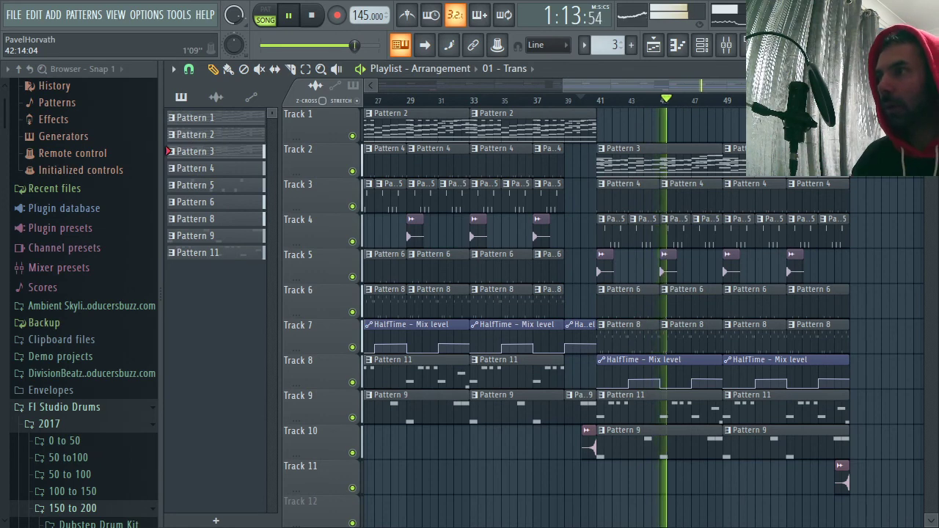
pyautogui.press('space')
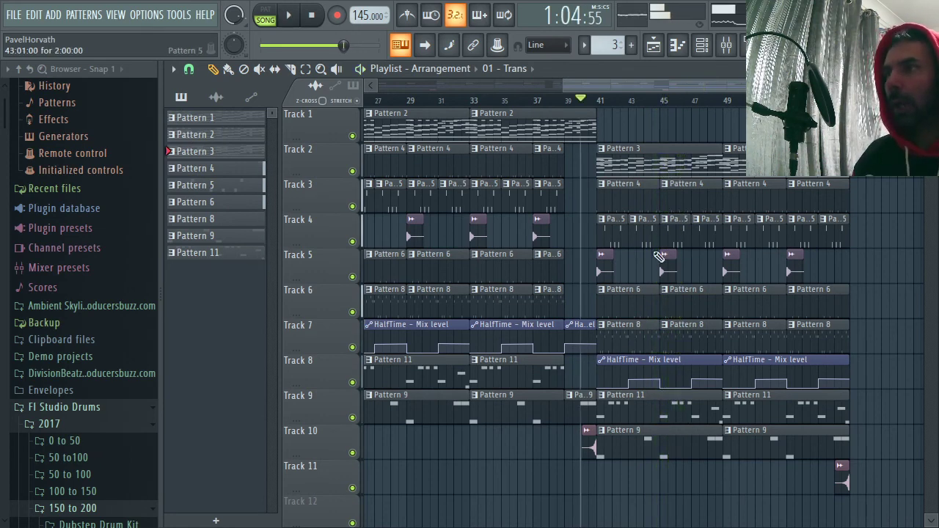
# - Audition hi-hat samples from the Vougue Hip-Hop & Trap XL kit and add 03 - Hi-hats as a new channel
pyautogui.click(624, 333)
pyautogui.click(708, 51)
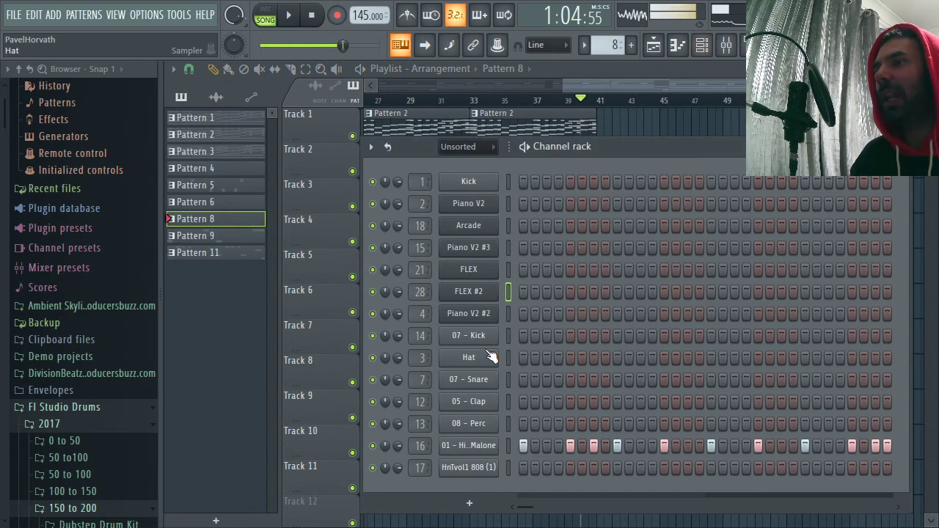
pyautogui.scroll(-5, 82, 317)
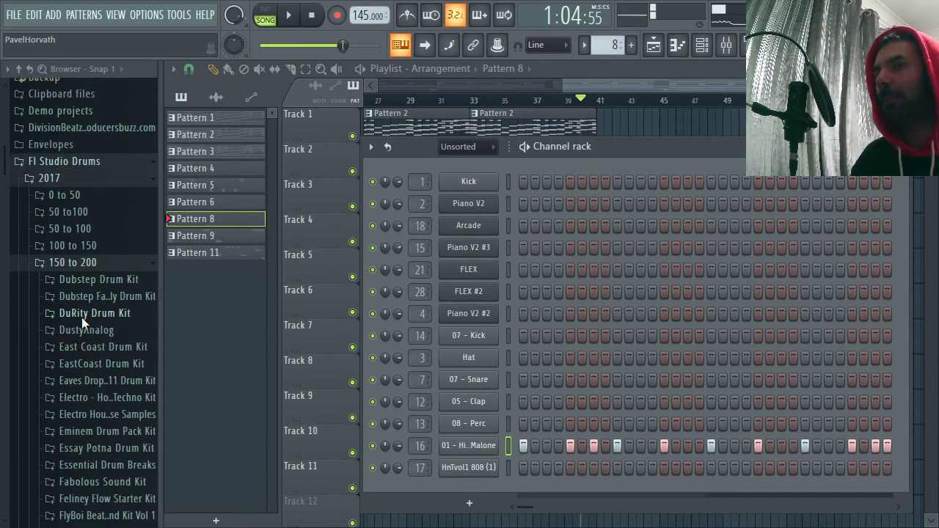
pyautogui.click(85, 266)
pyautogui.scroll(-3, 92, 323)
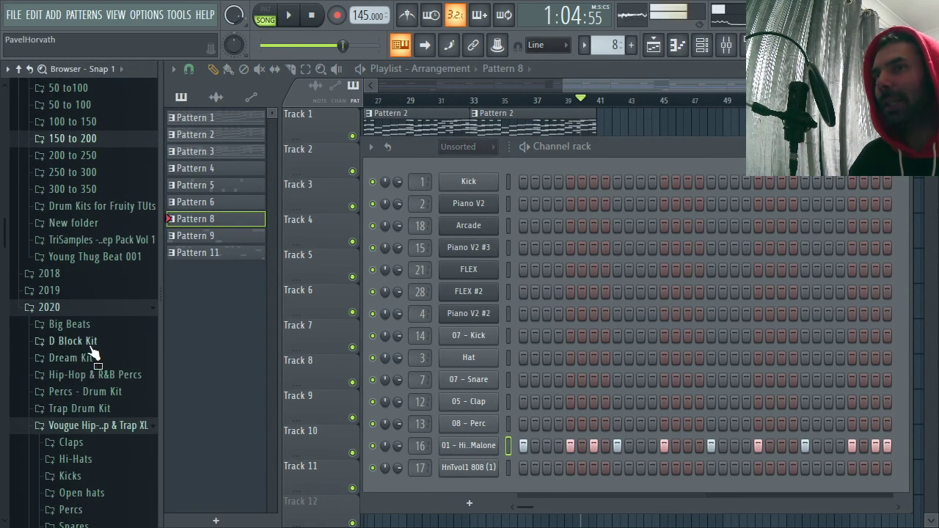
pyautogui.scroll(-3, 88, 294)
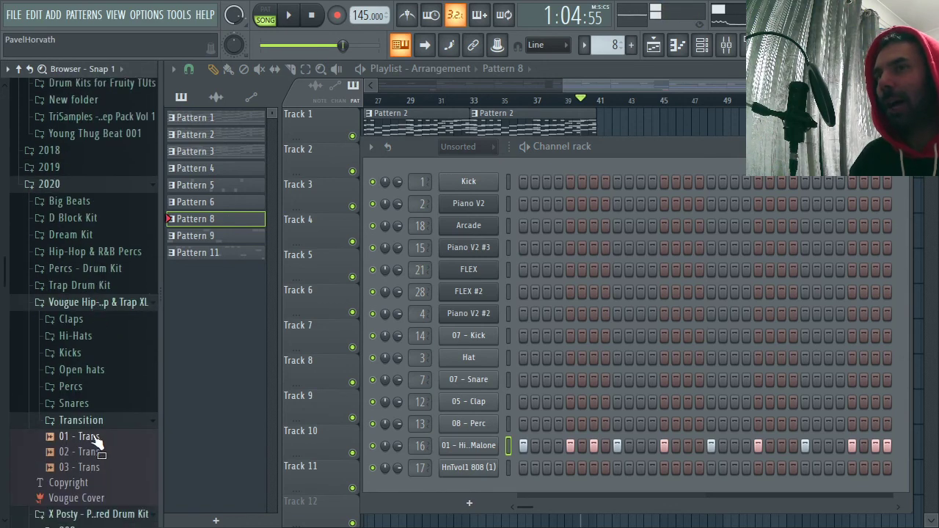
pyautogui.click(75, 336)
pyautogui.click(89, 353)
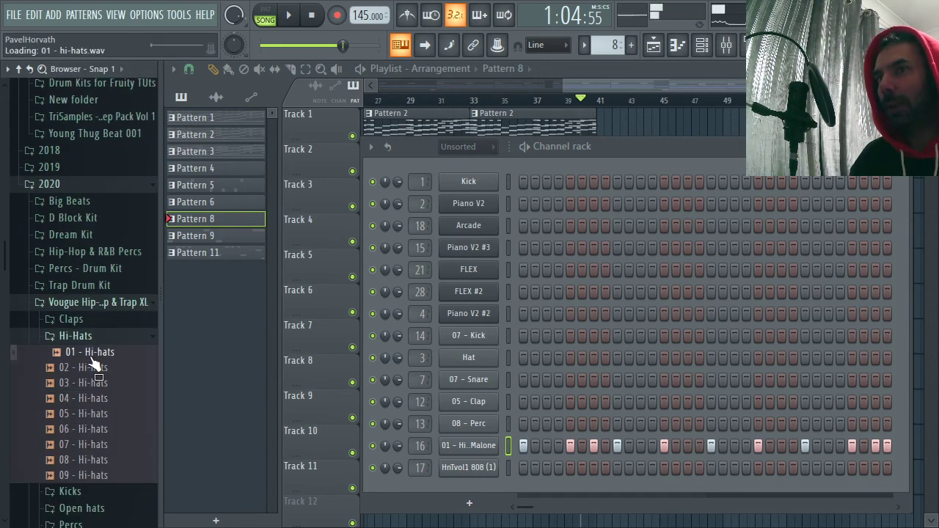
pyautogui.click(85, 367)
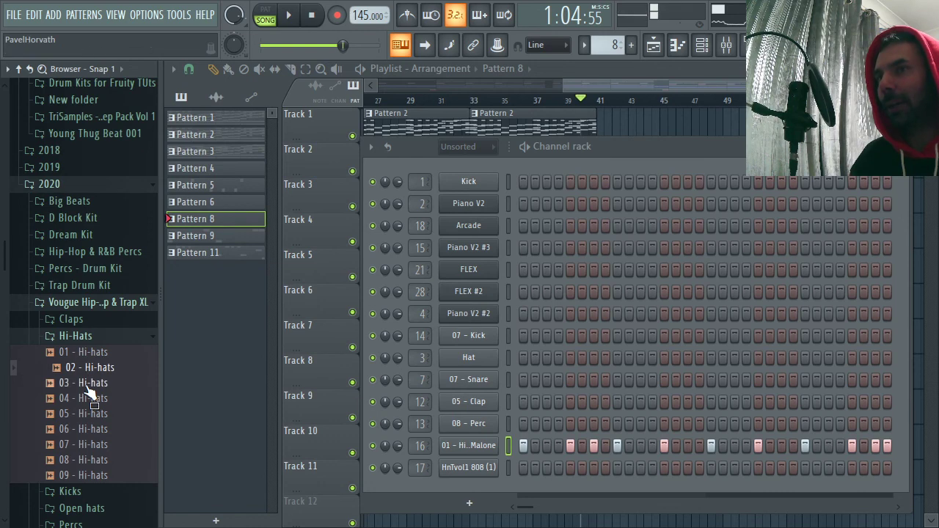
pyautogui.click(87, 383)
pyautogui.moveTo(83, 395); pyautogui.dragTo(481, 484)
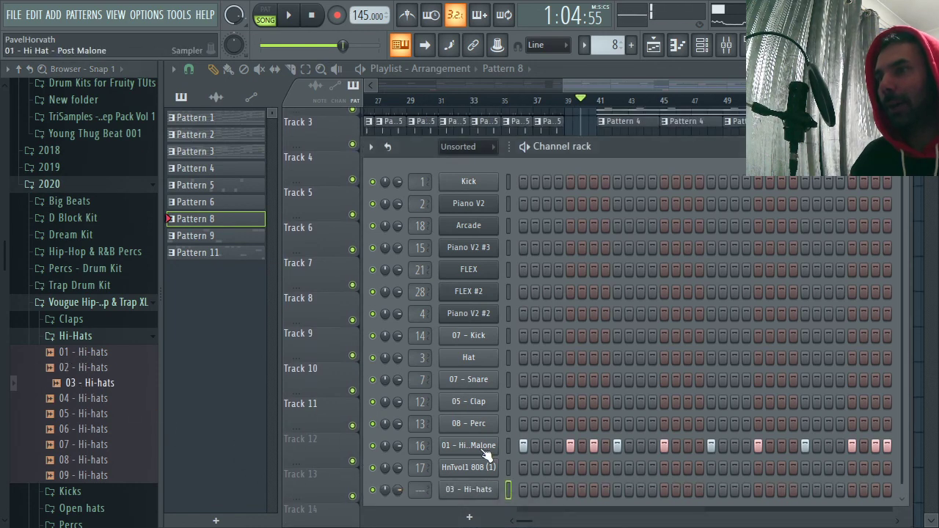
# - Copy the Pattern 8 notes of the Post Malone hi-hat channel into the 03 - Hi-hats channel in new Pattern 13
pyautogui.rightClick(483, 447)
pyautogui.click(674, 334)
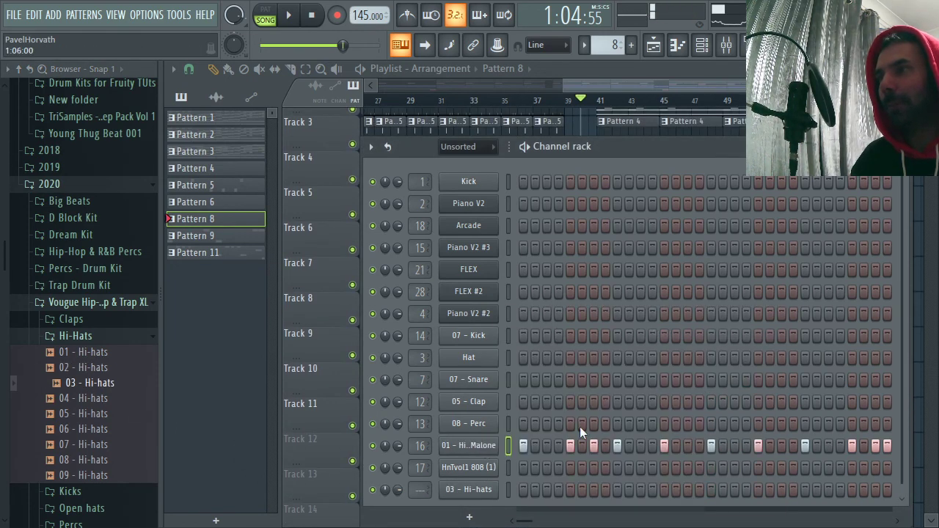
pyautogui.scroll(5, 613, 45)
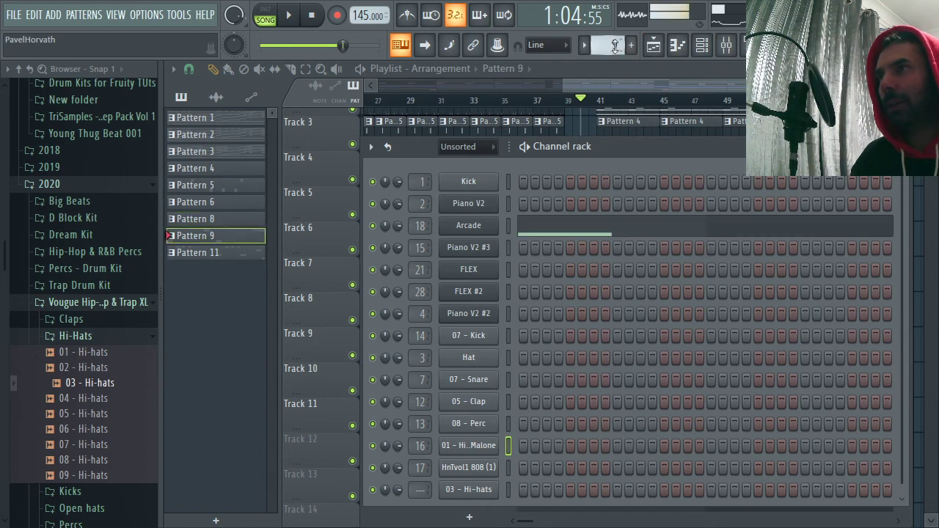
pyautogui.rightClick(482, 491)
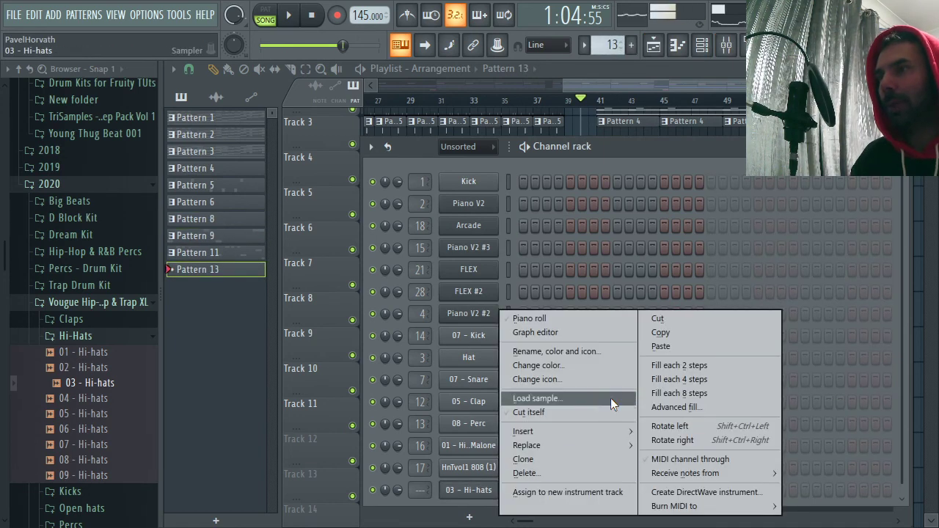
pyautogui.click(661, 345)
# - Place four Pattern 13 clips back to back on Track 12 from bar 41 and play the section
pyautogui.press('F6')
pyautogui.moveTo(601, 415); pyautogui.dragTo(629, 463)
pyautogui.press('space')
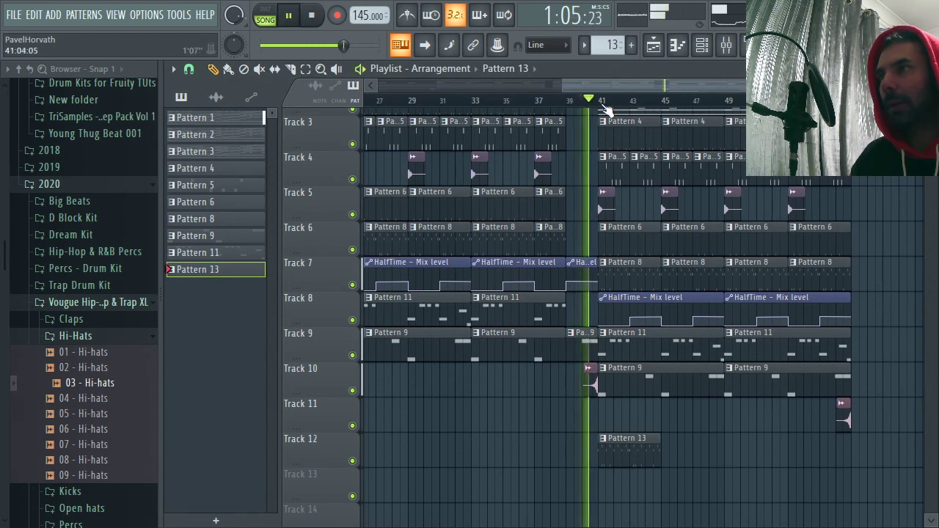
pyautogui.click(663, 455)
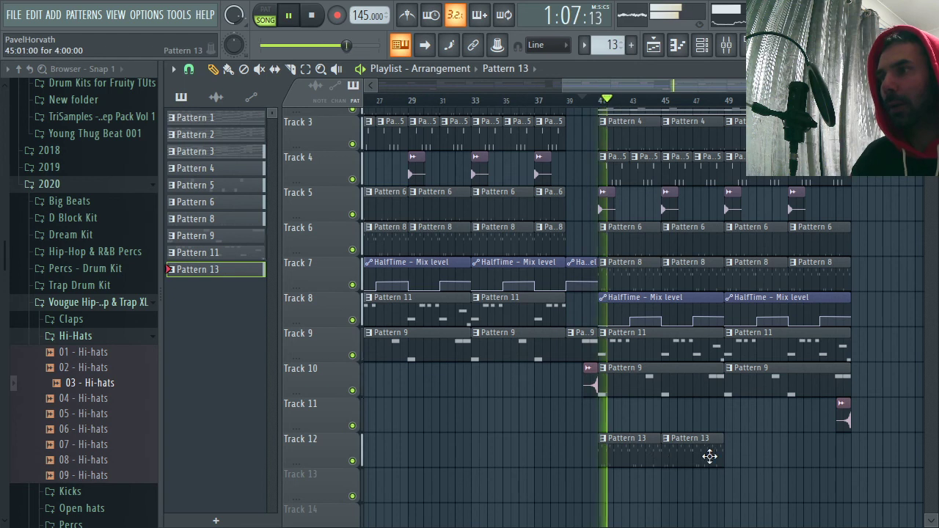
pyautogui.click(735, 455)
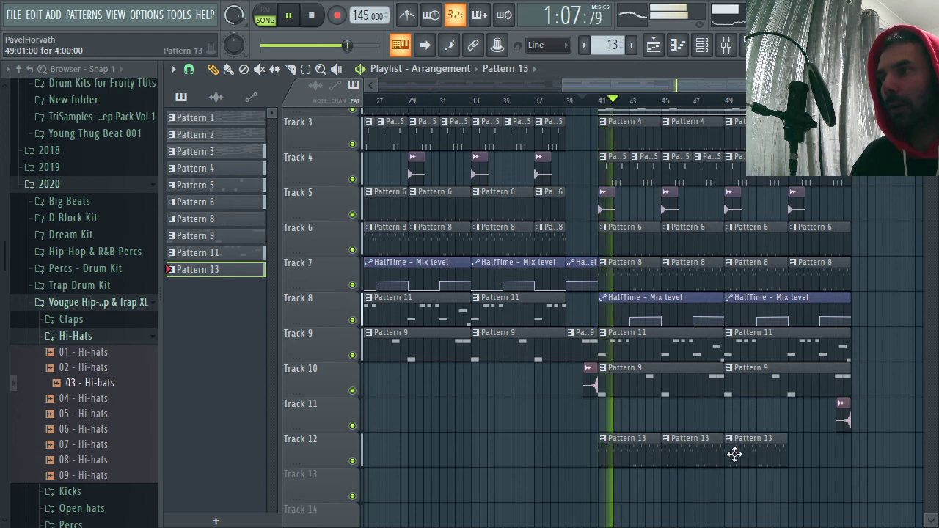
pyautogui.click(799, 454)
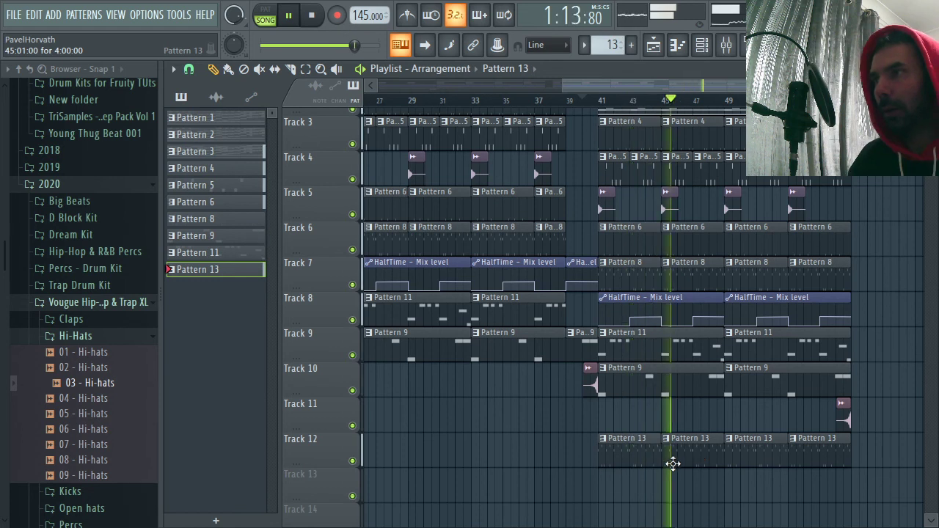
# - Route the 03 - Hi-hats channel to mixer insert 30 and cut its low frequencies with Fruity parametric EQ 2
pyautogui.doubleClick(673, 463)
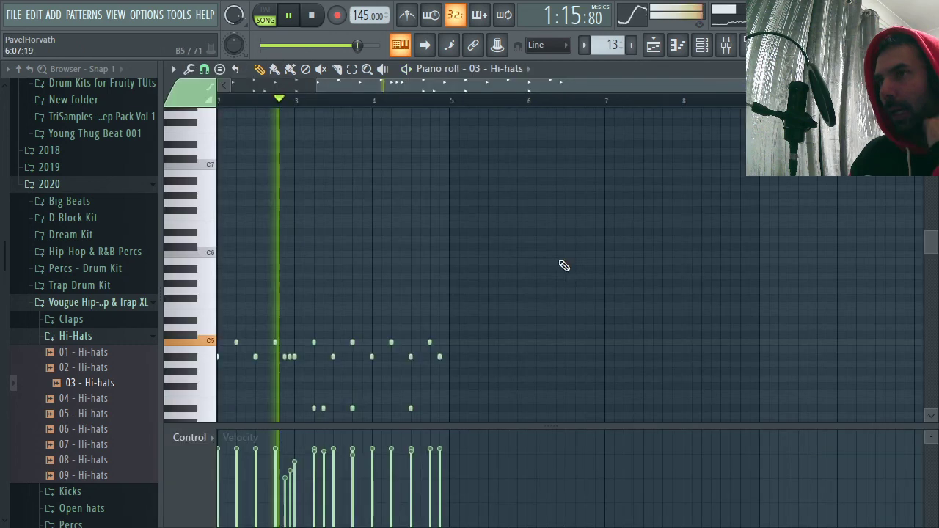
pyautogui.press('Escape')
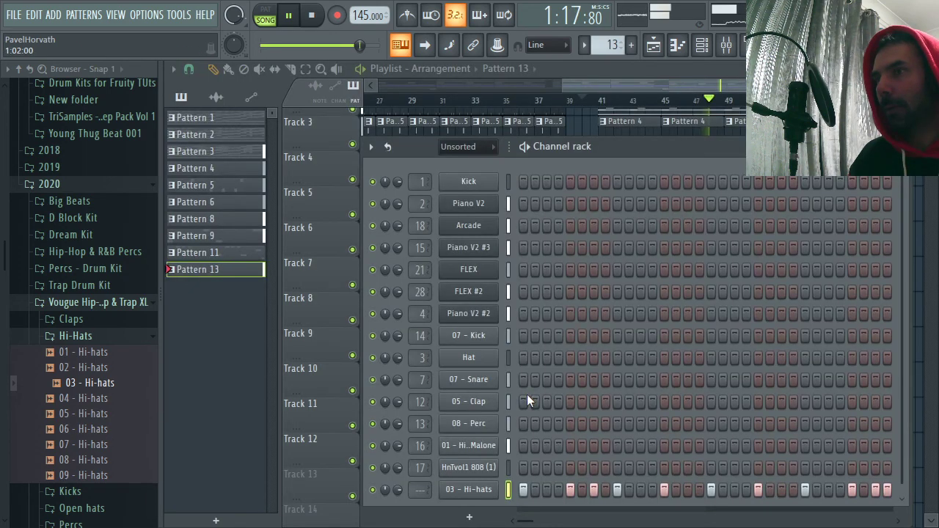
pyautogui.moveTo(419, 490); pyautogui.dragTo(420, 448)
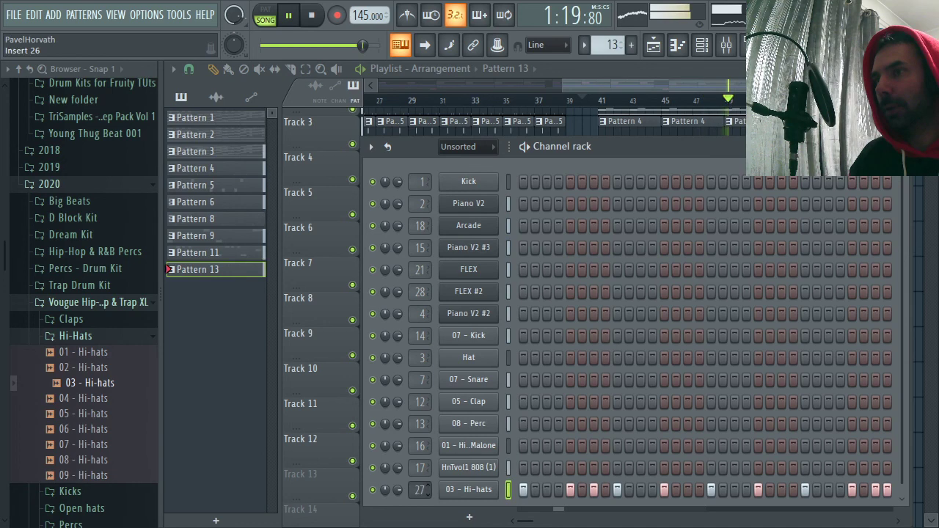
pyautogui.press('F9')
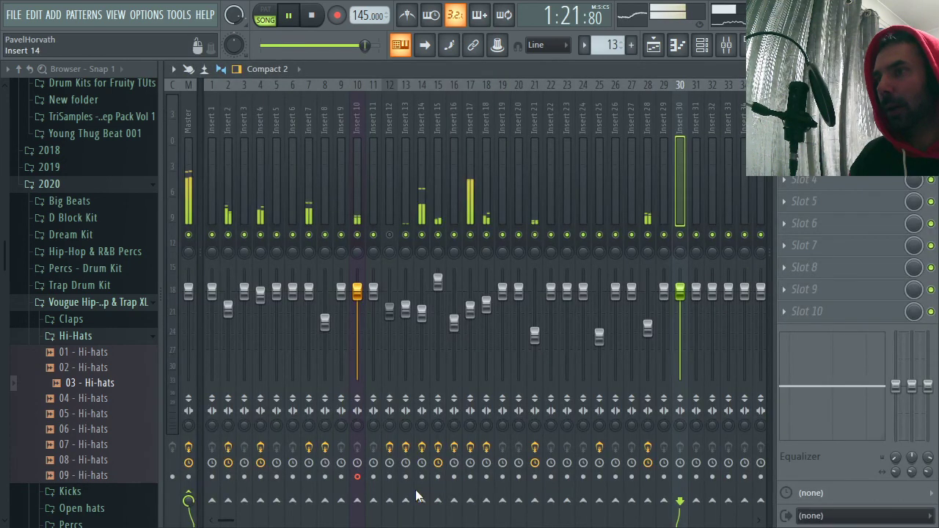
pyautogui.click(785, 113)
pyautogui.moveTo(797, 131)
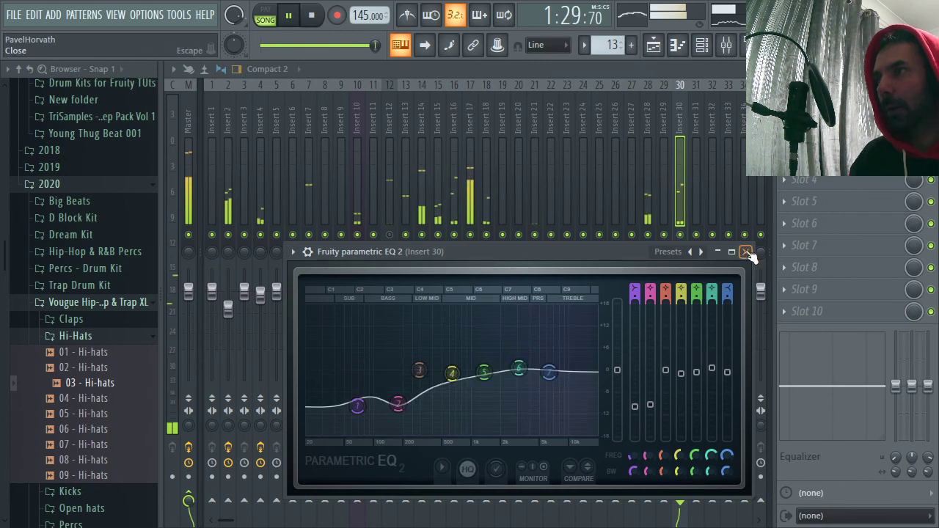
pyautogui.click(747, 252)
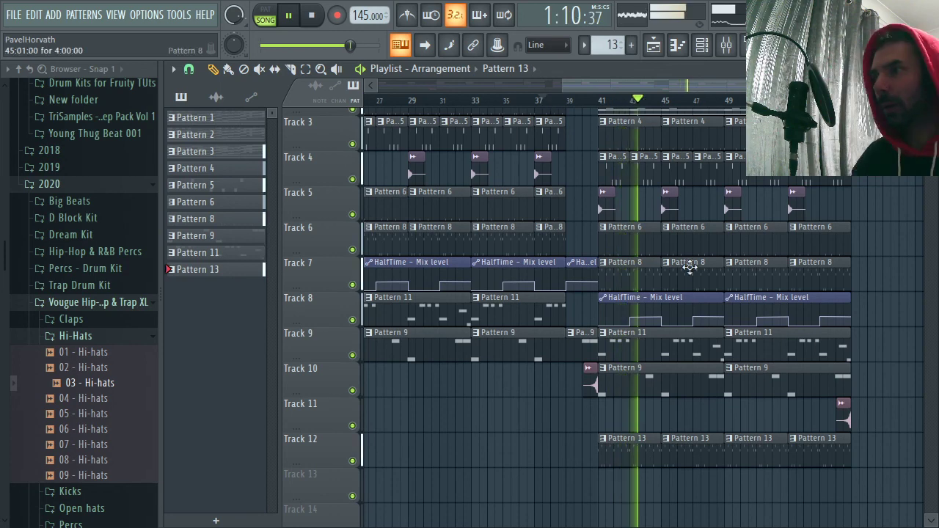
# - Loop Pattern 13 and add evenly spaced off-beat D#5 notes across its first two bars, then return to song mode
pyautogui.press('F7')
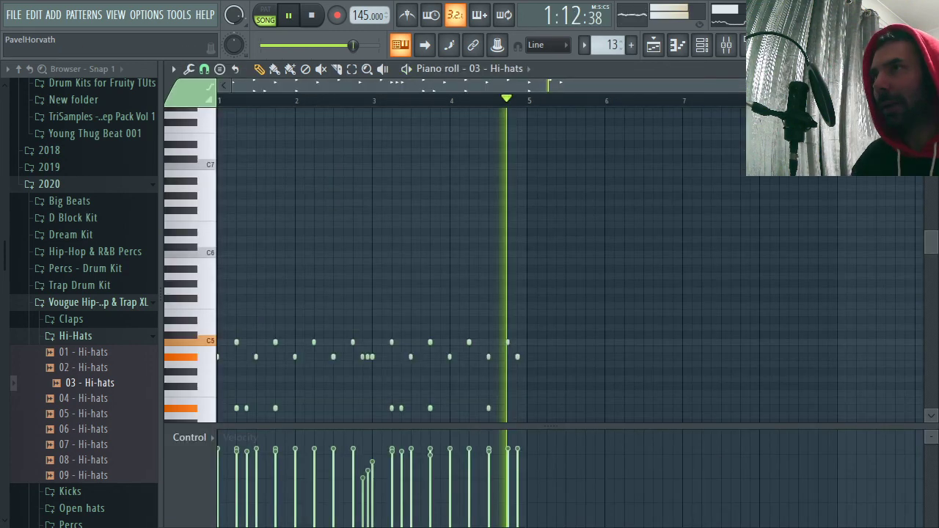
pyautogui.scroll(3, 453, 168)
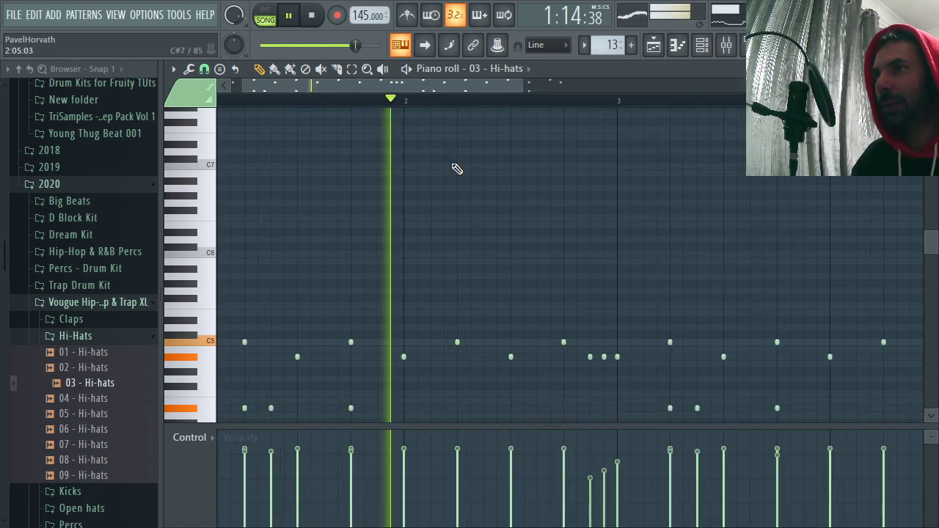
pyautogui.scroll(-3, 453, 168)
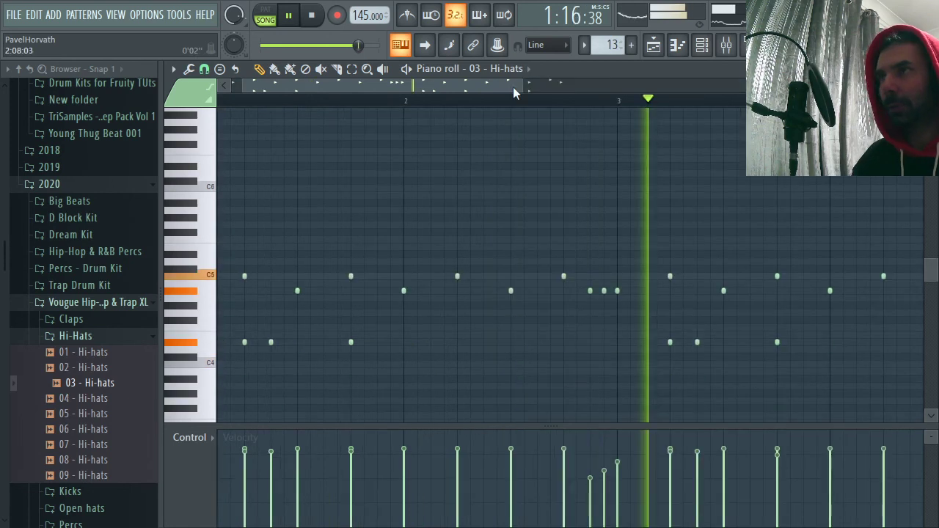
pyautogui.scroll(-2, 513, 87)
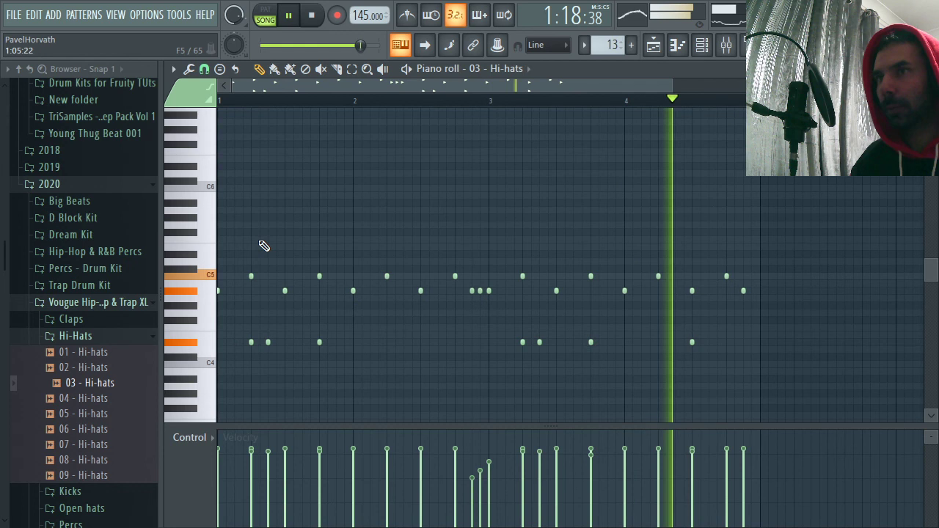
pyautogui.press('l')
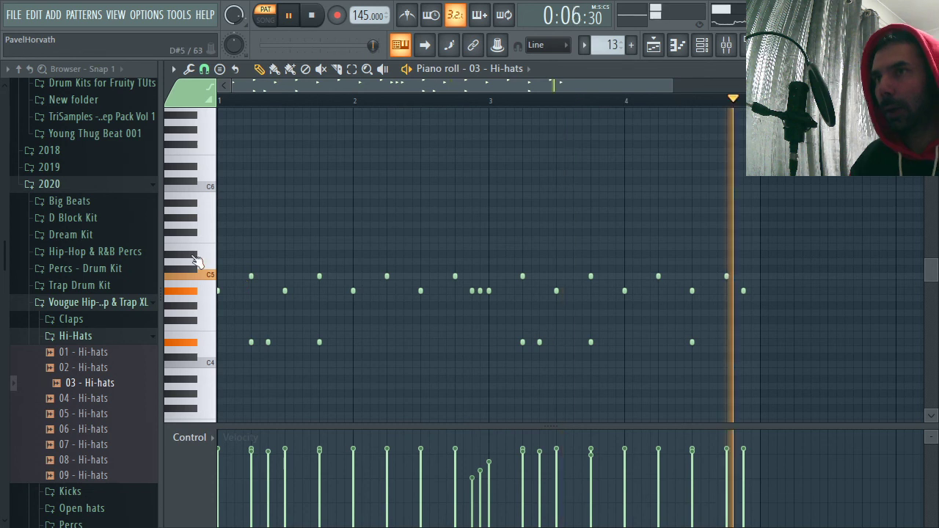
pyautogui.moveTo(234, 254); pyautogui.dragTo(438, 254)
pyautogui.click(265, 16)
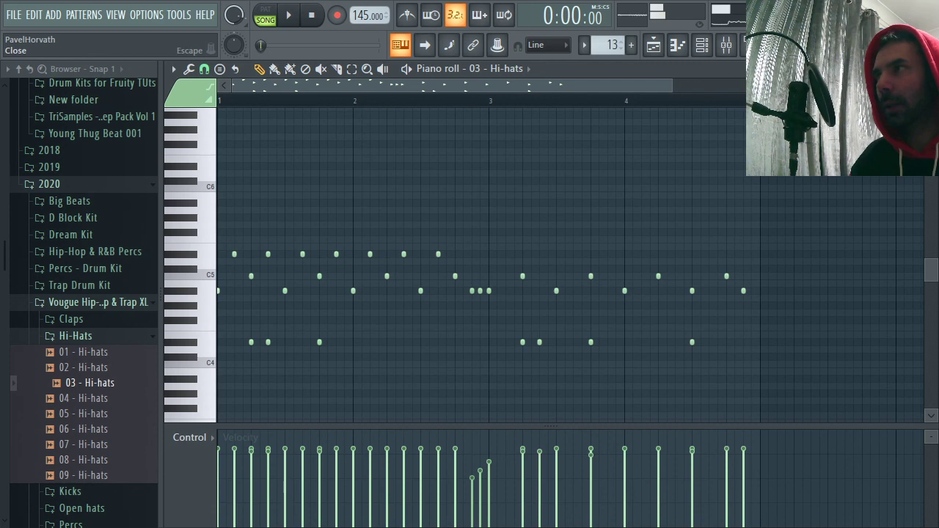
# - Continue the row of D#5 hi-hat notes through the end of bar 4 in Pattern 13 and play the song
pyautogui.press('Escape')
pyautogui.rightClick(492, 489)
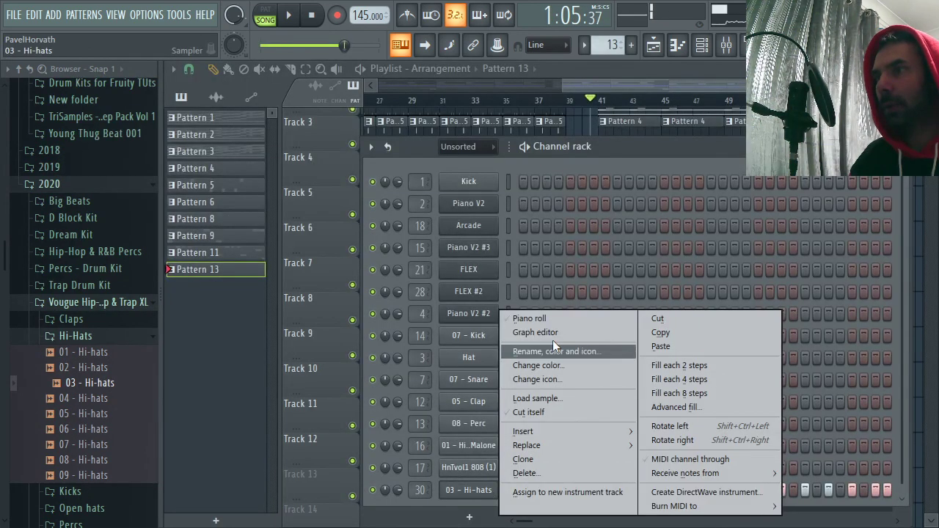
pyautogui.click(552, 319)
pyautogui.press('space')
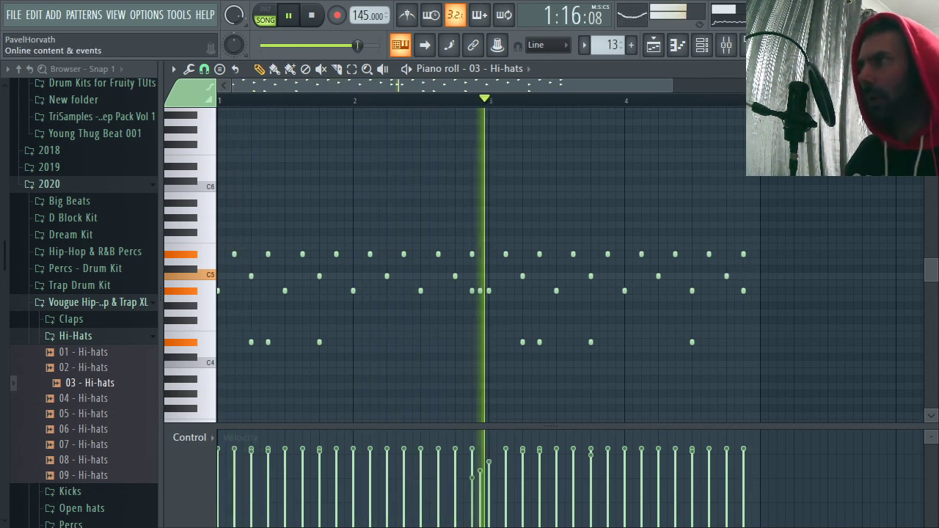
# - Return to the playlist and play from around bar 30, then from just before the bar 41 section, to hear the hi-hats
pyautogui.click(931, 69)
pyautogui.press('F6')
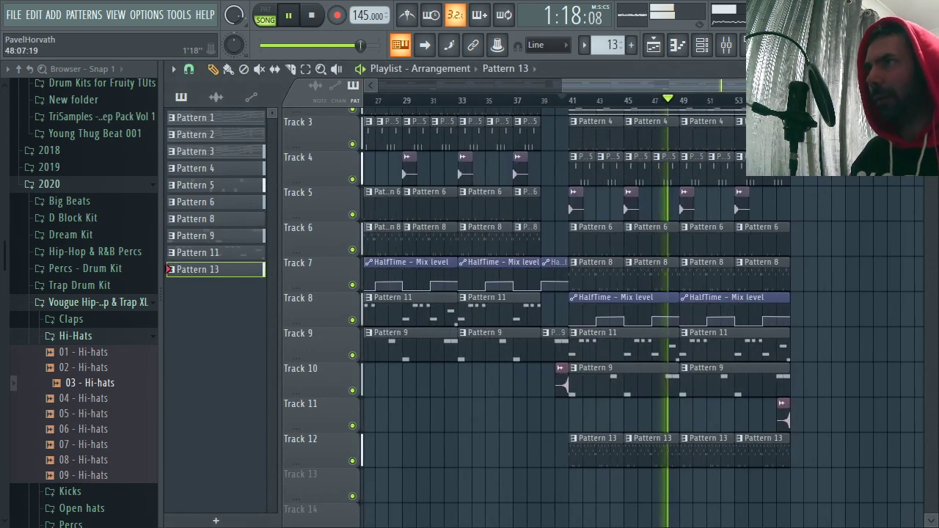
pyautogui.click(420, 102)
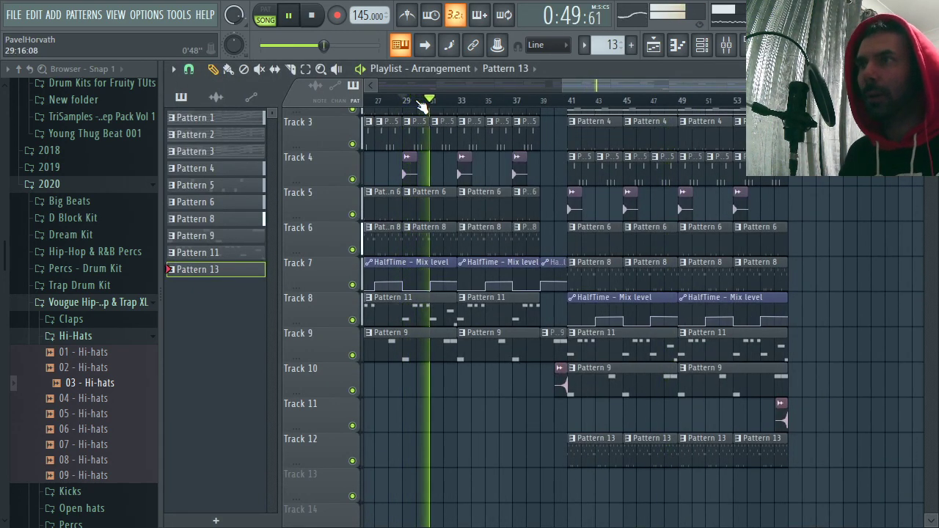
pyautogui.click(551, 100)
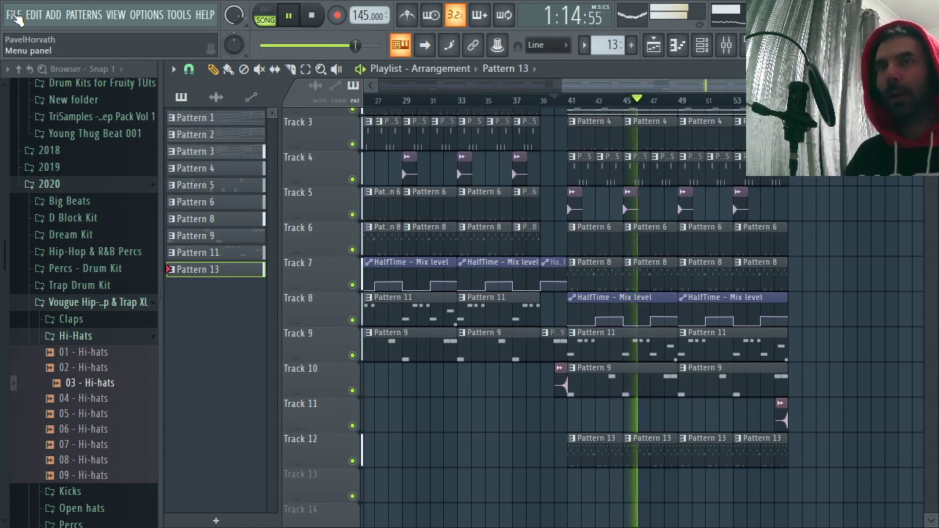
# - Switch to YouTube Studio in the browser and read through the live chat messages
pyautogui.hotkey('alt', 'Tab')
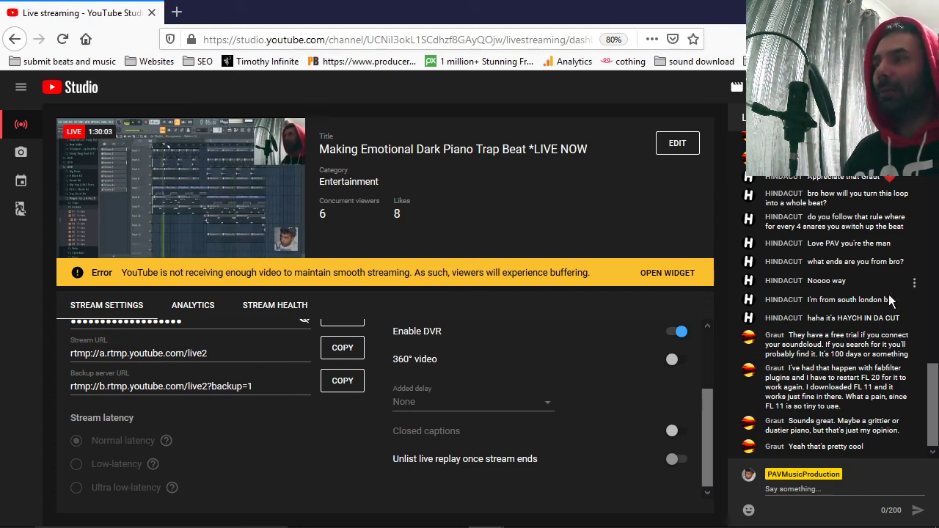
pyautogui.scroll(2, 811, 291)
pyautogui.scroll(-2, 815, 284)
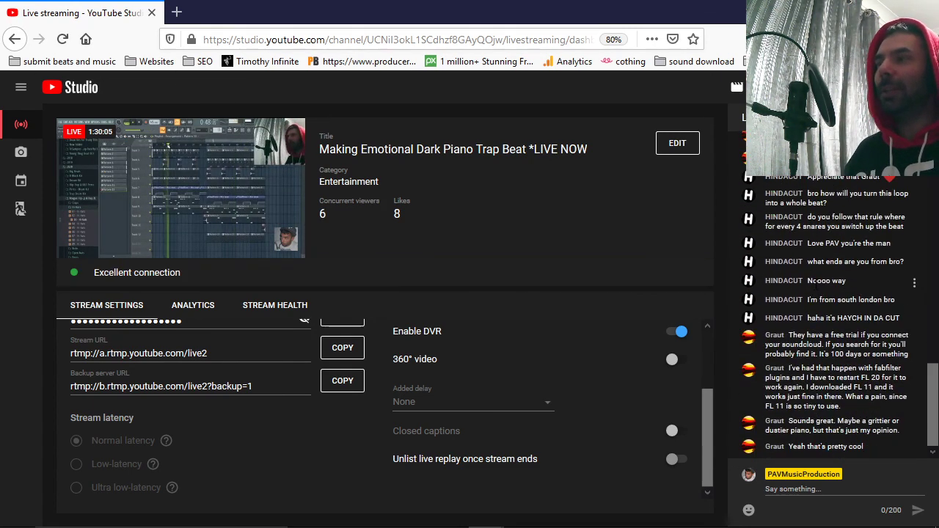